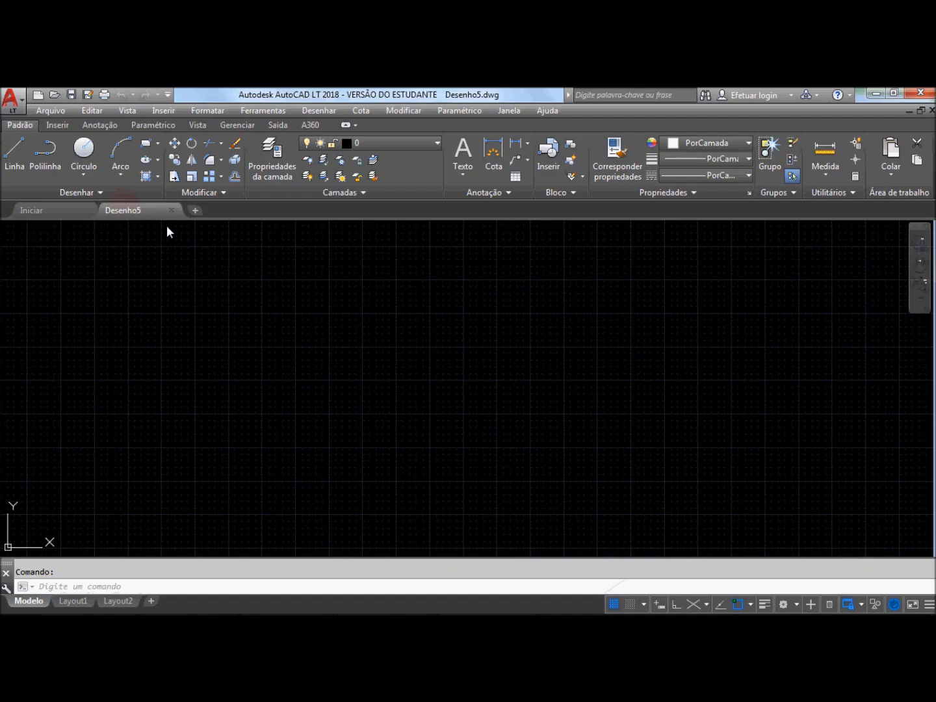
Change the interface colour scheme to Leve in the display options and accept the settings
{"action": "right_click", "coordinate": [375, 310]}
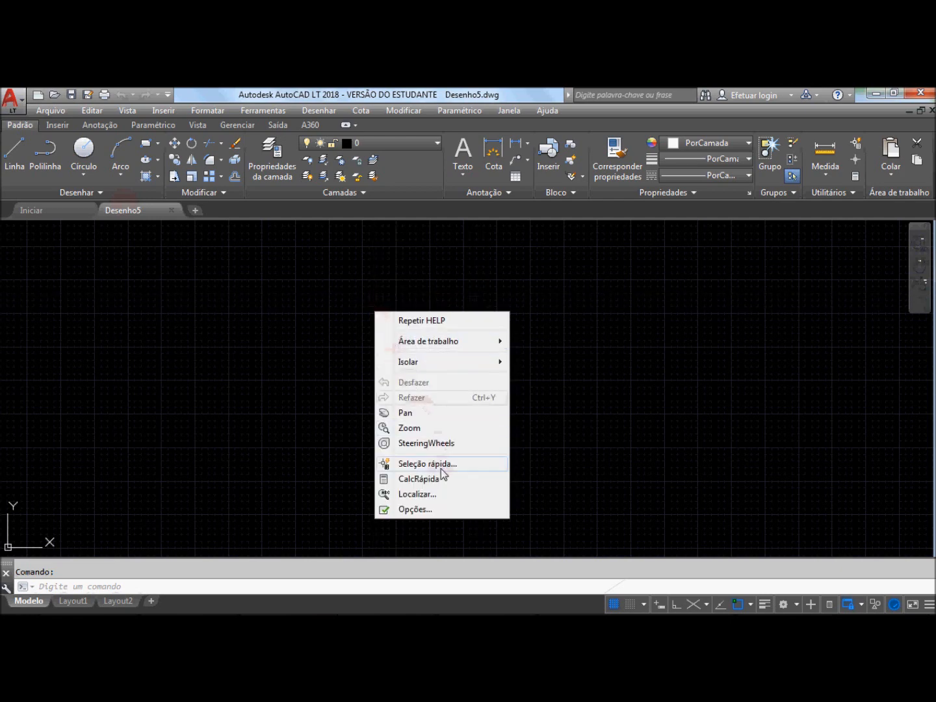
{"action": "left_click", "coordinate": [414, 510]}
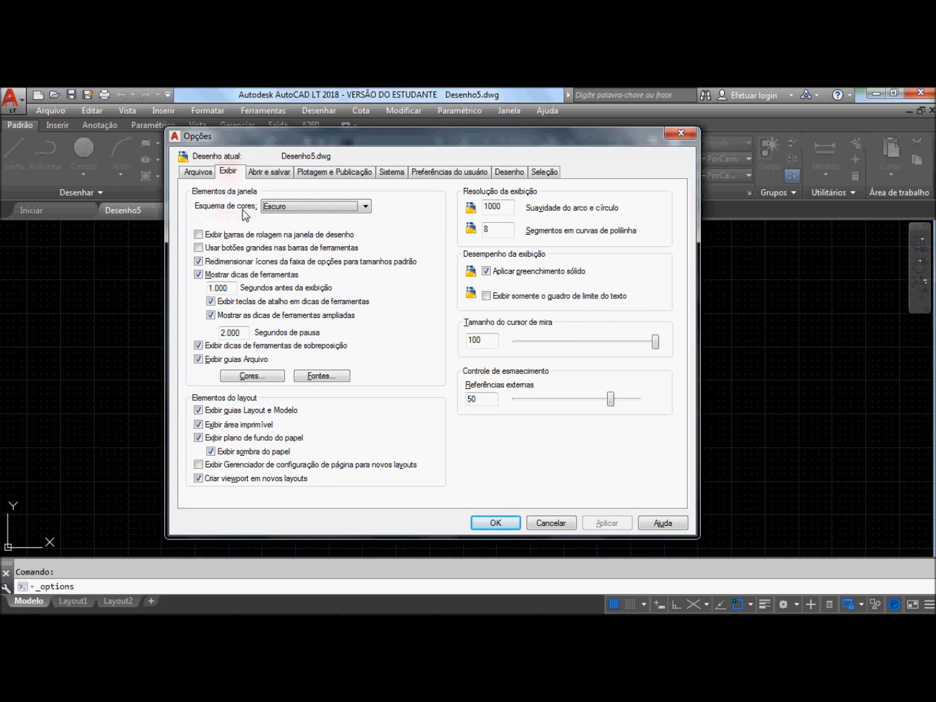
{"action": "left_click", "coordinate": [368, 207]}
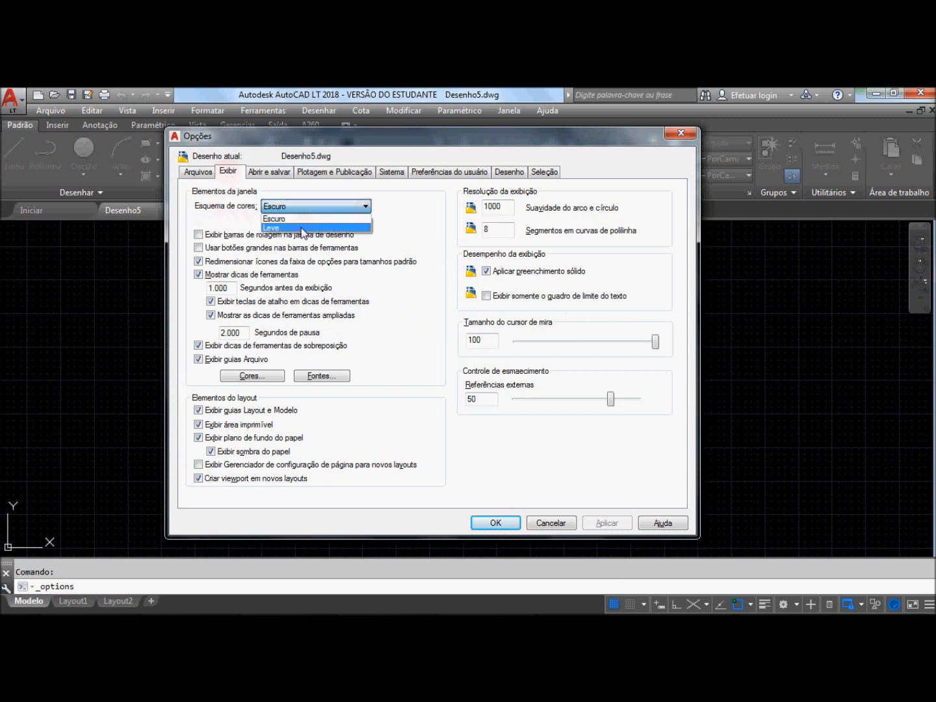
{"action": "left_click", "coordinate": [302, 228]}
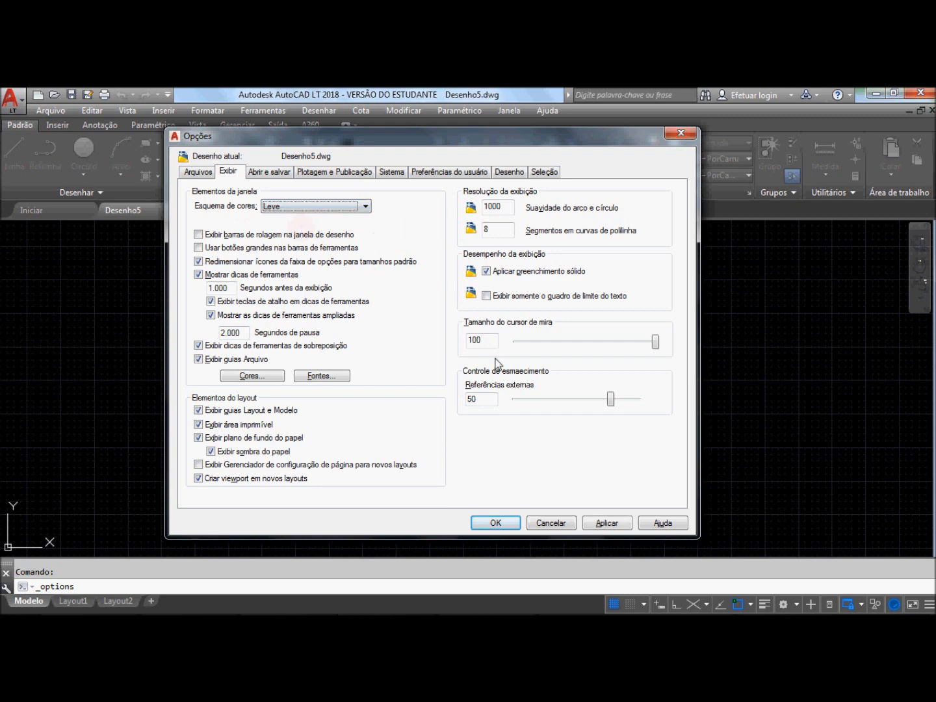
{"action": "left_click", "coordinate": [606, 524]}
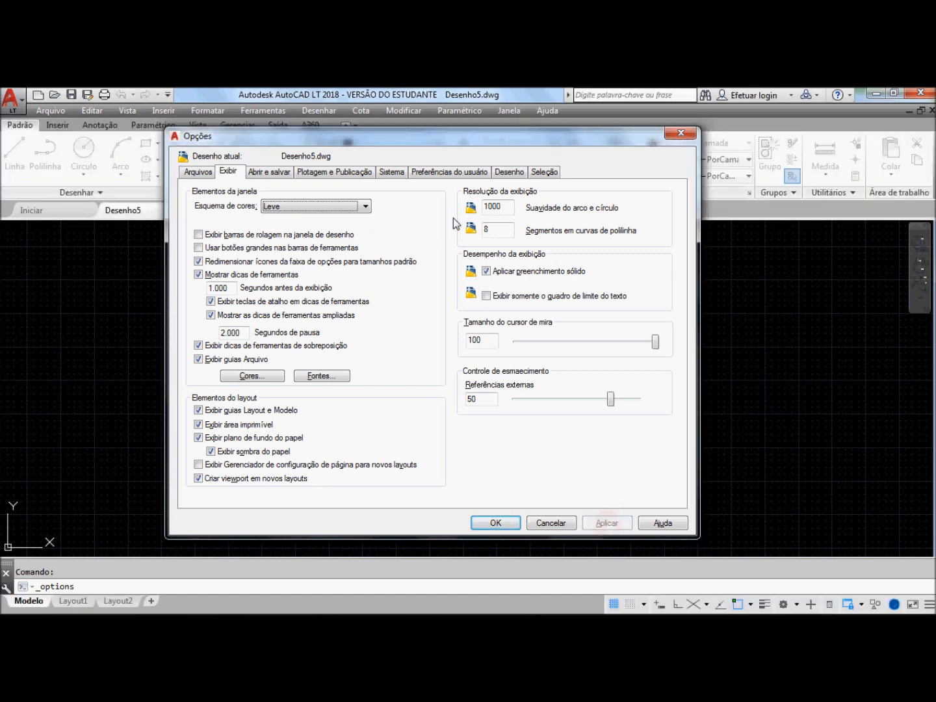
{"action": "left_click_drag", "start_coordinate": [450, 139], "coordinate": [460, 260]}
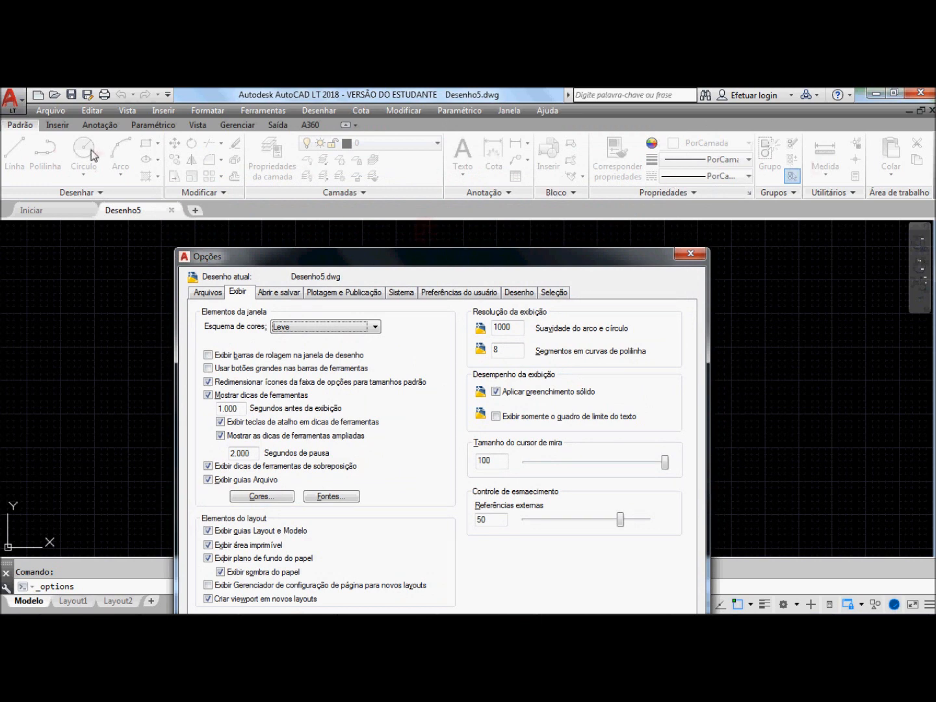
{"action": "left_click_drag", "start_coordinate": [400, 257], "coordinate": [395, 164]}
{"action": "left_click", "coordinate": [501, 551]}
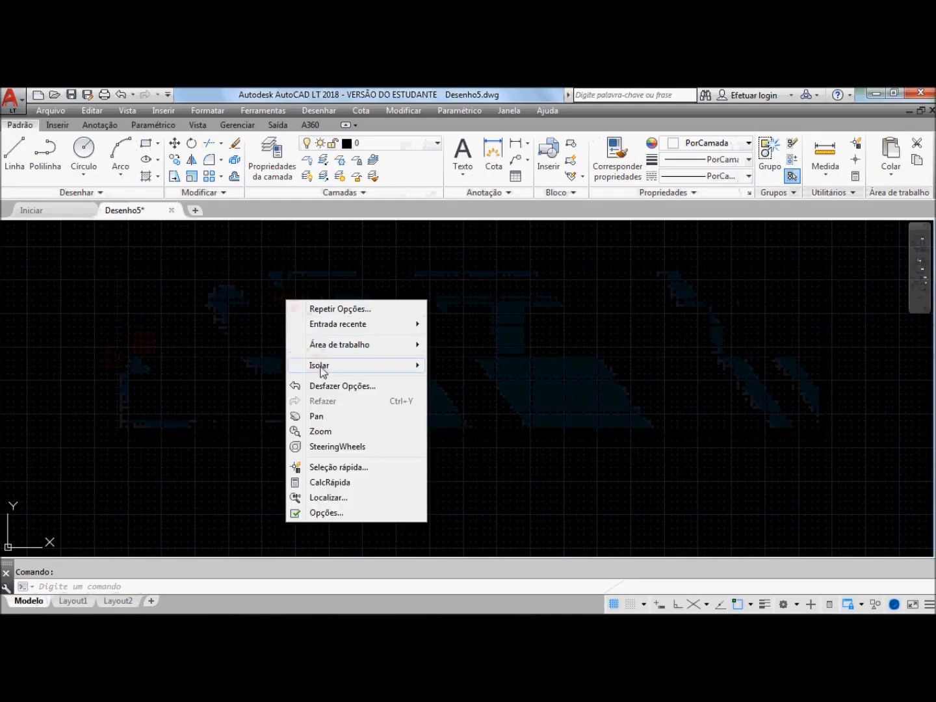
Set the 2D model space background colour to Branco in the drawing window colours and accept the options
{"action": "left_click", "coordinate": [321, 512]}
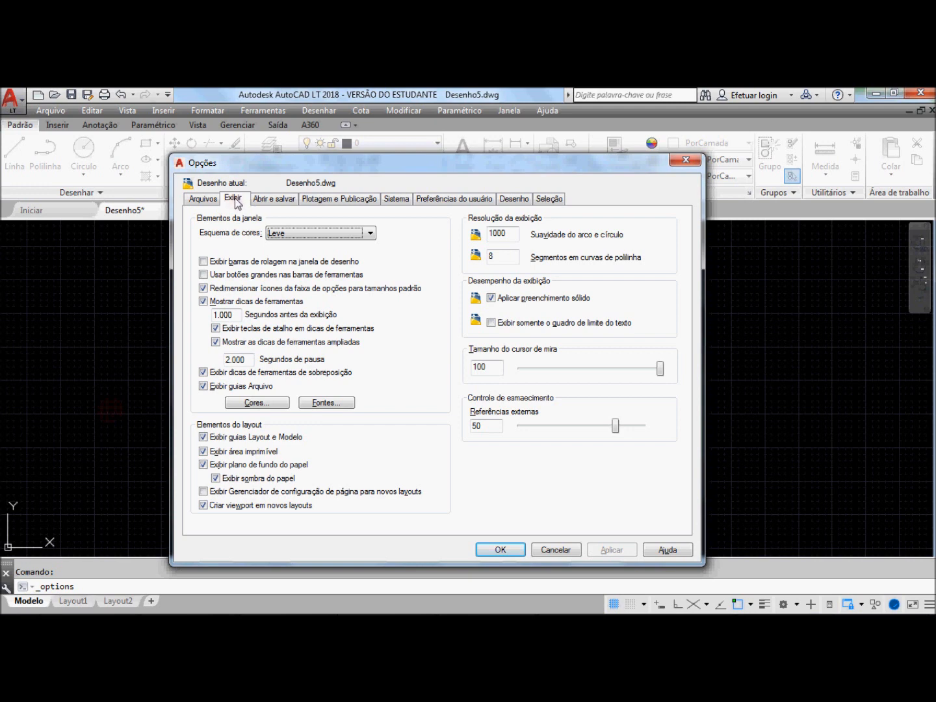
{"action": "left_click", "coordinate": [261, 404]}
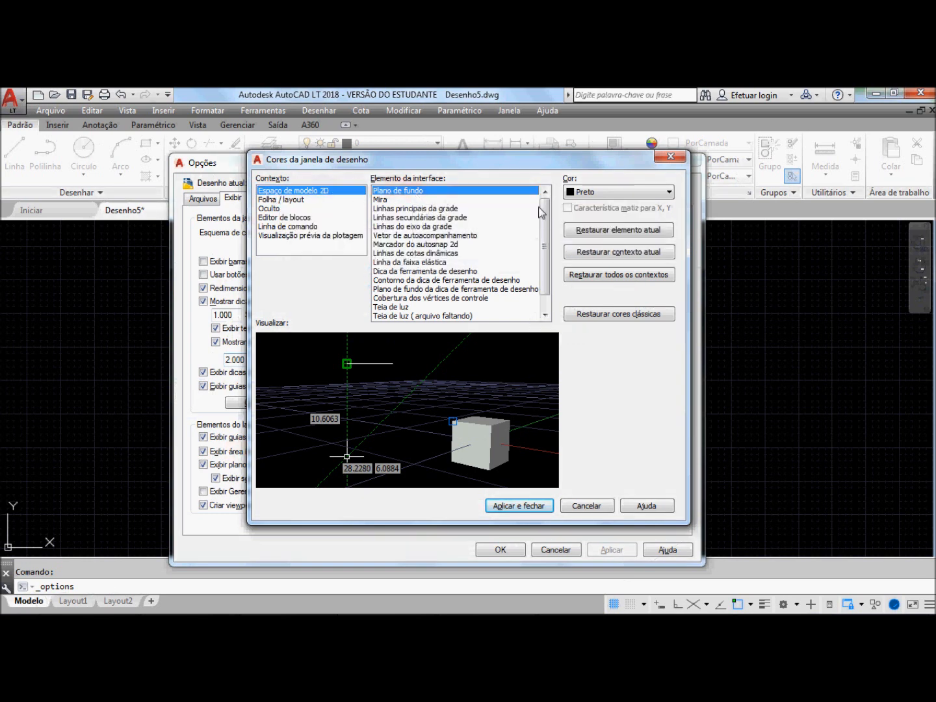
{"action": "left_click", "coordinate": [586, 198]}
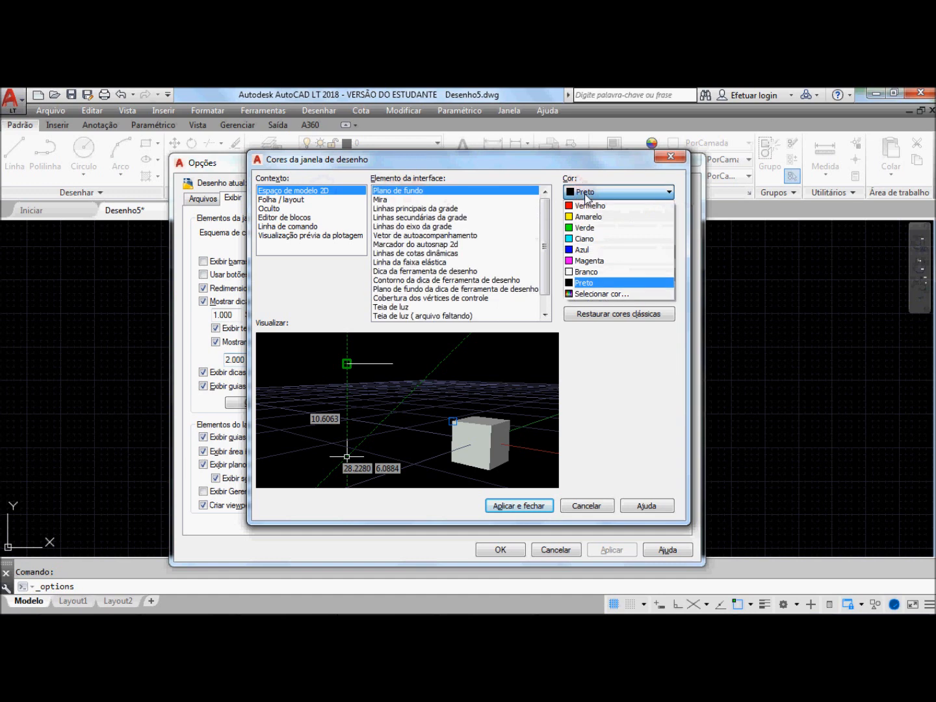
{"action": "left_click", "coordinate": [596, 278]}
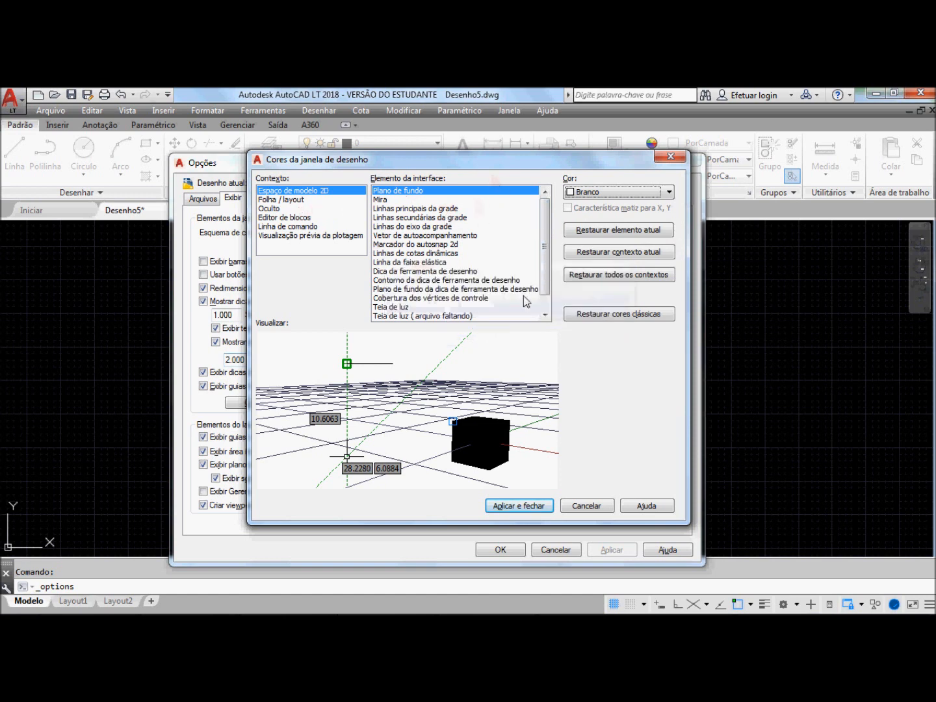
{"action": "left_click", "coordinate": [531, 506]}
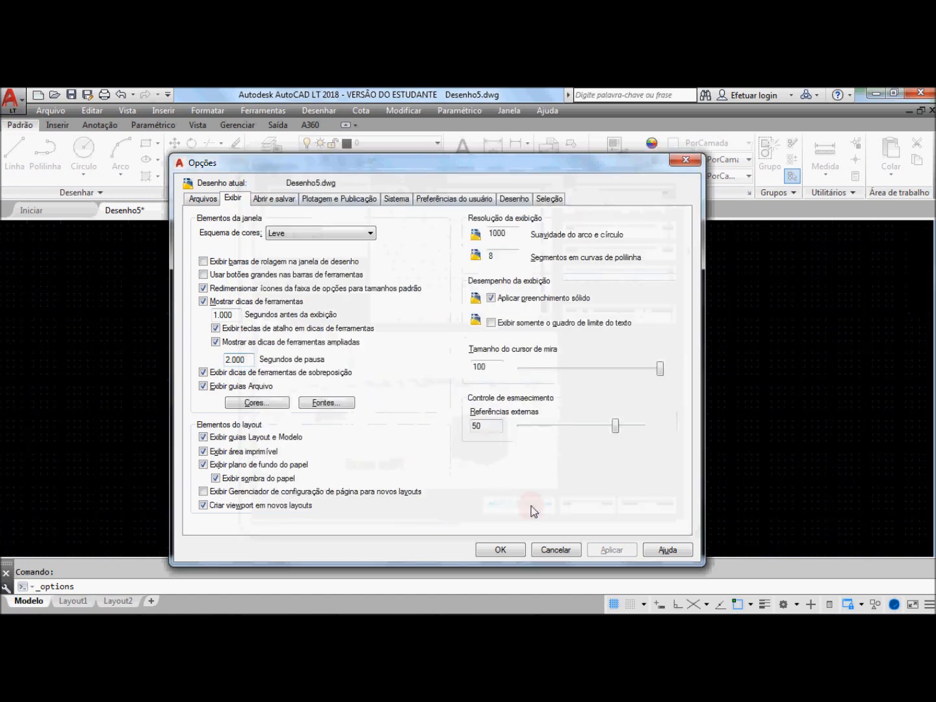
{"action": "left_click", "coordinate": [504, 551]}
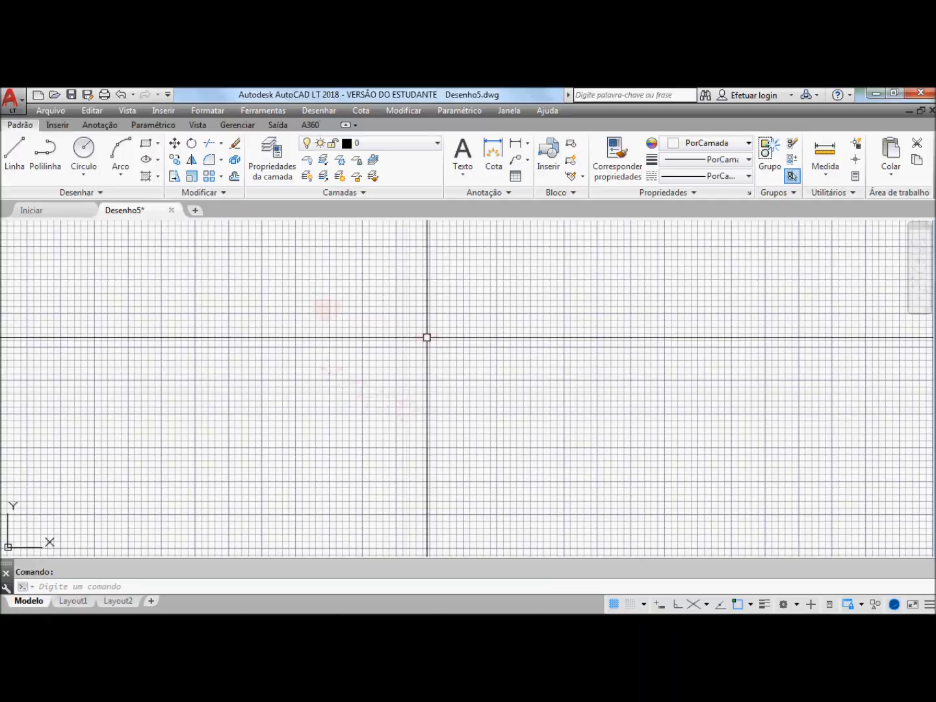
Reduce the crosshair size to 5 in the display options and accept the change
{"action": "key", "text": "alt+Tab"}
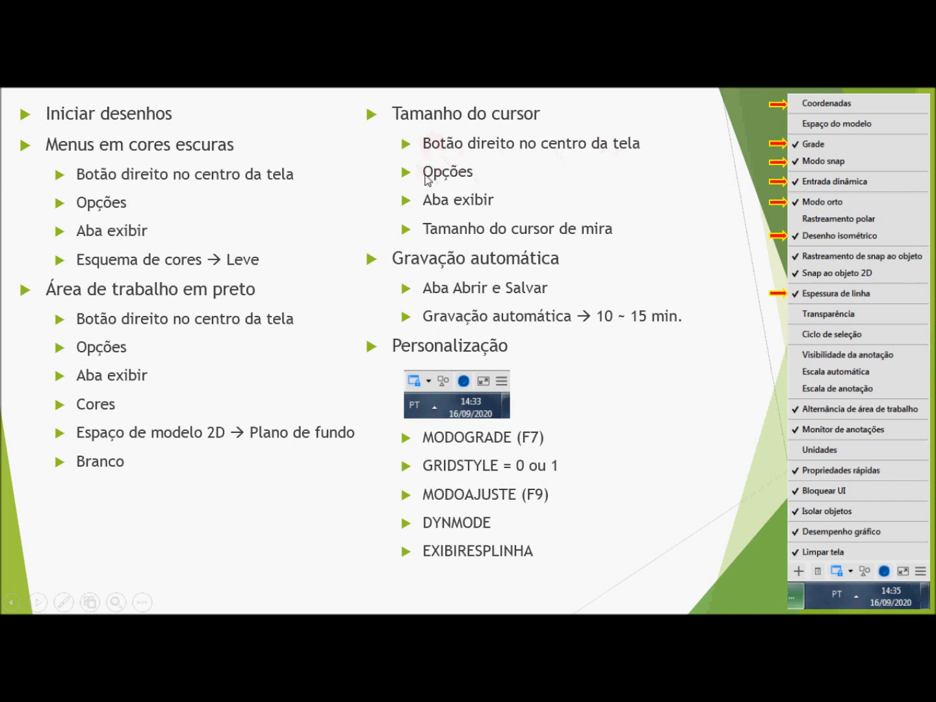
{"action": "key", "text": "alt+Tab"}
{"action": "right_click", "coordinate": [369, 288]}
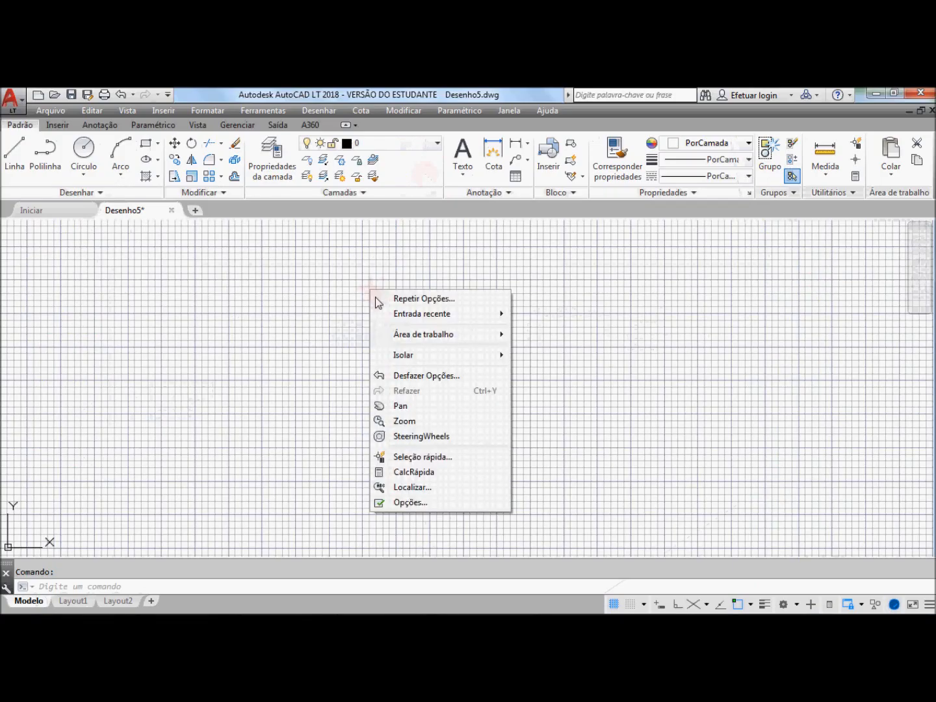
{"action": "left_click", "coordinate": [418, 503]}
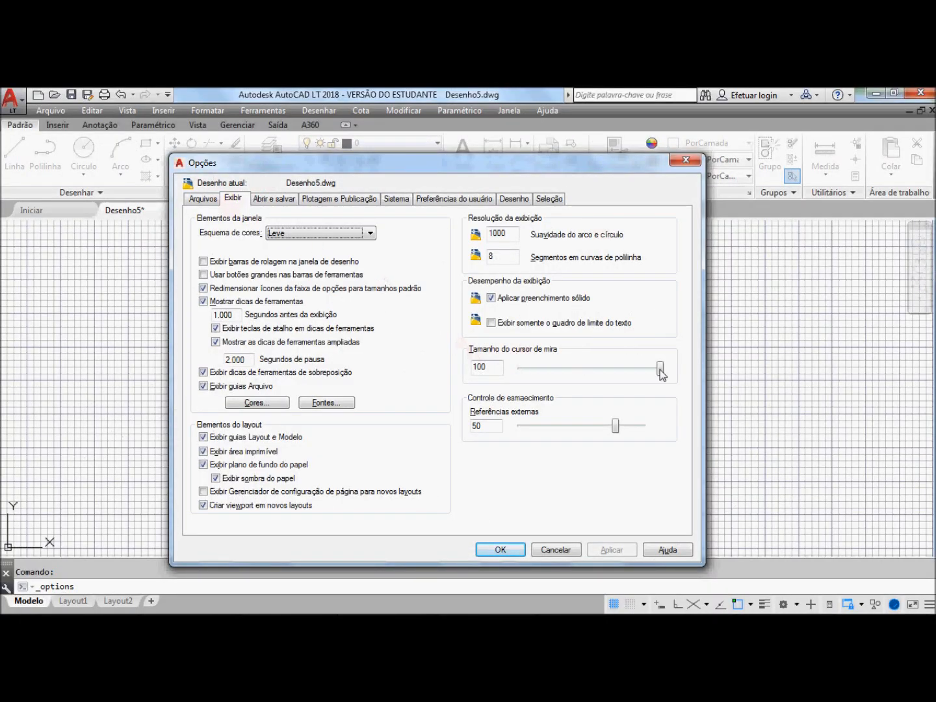
{"action": "left_click_drag", "start_coordinate": [660, 369], "coordinate": [527, 369]}
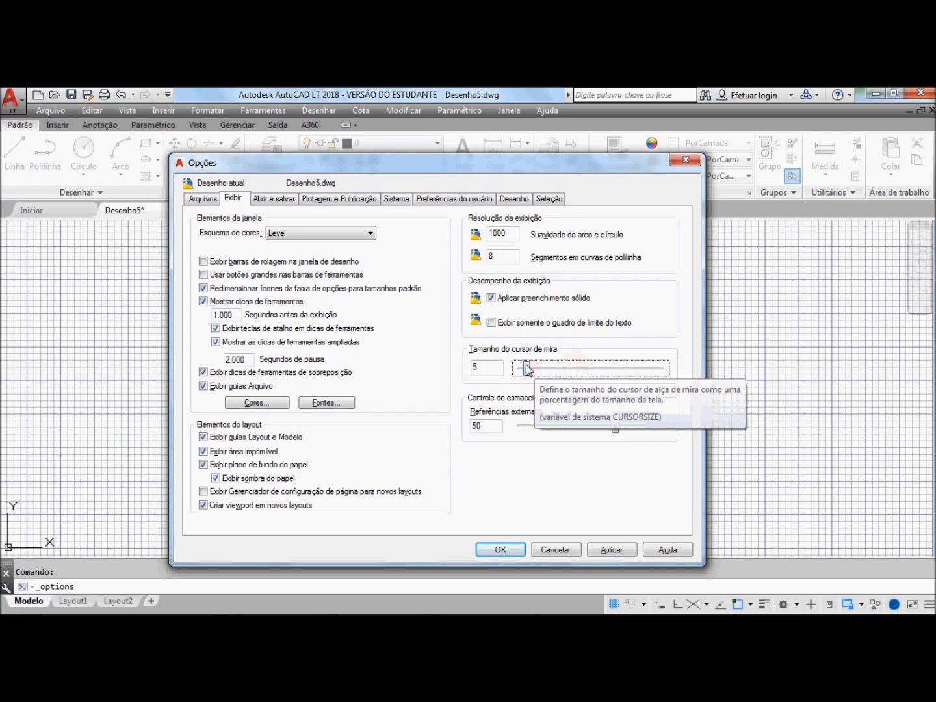
{"action": "left_click", "coordinate": [500, 549]}
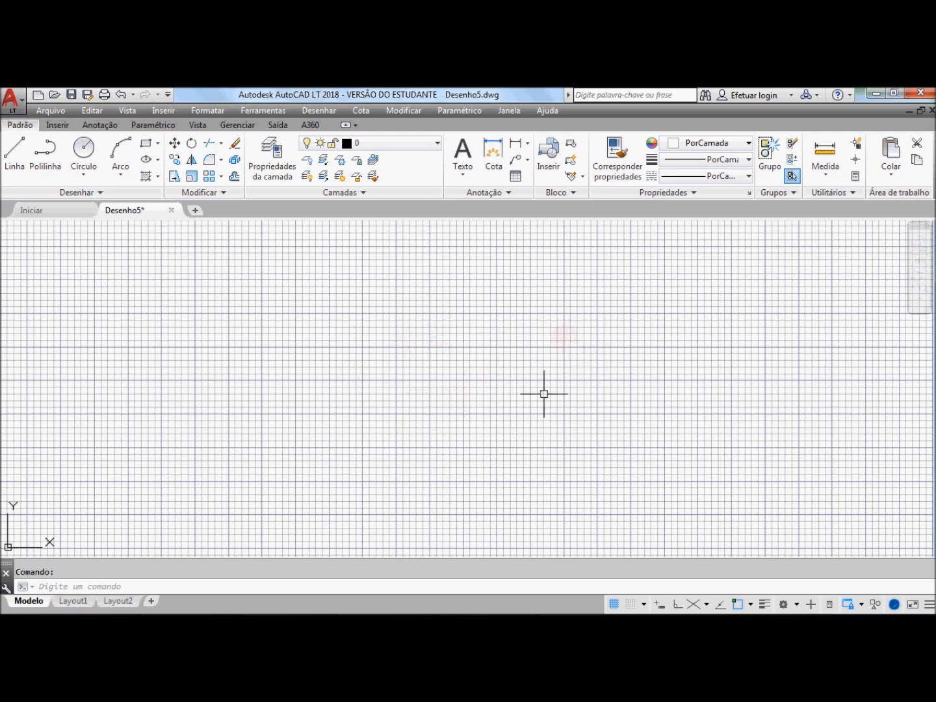
Enlarge the crosshair size to 97 in the display options and accept the change
{"action": "right_click", "coordinate": [303, 344]}
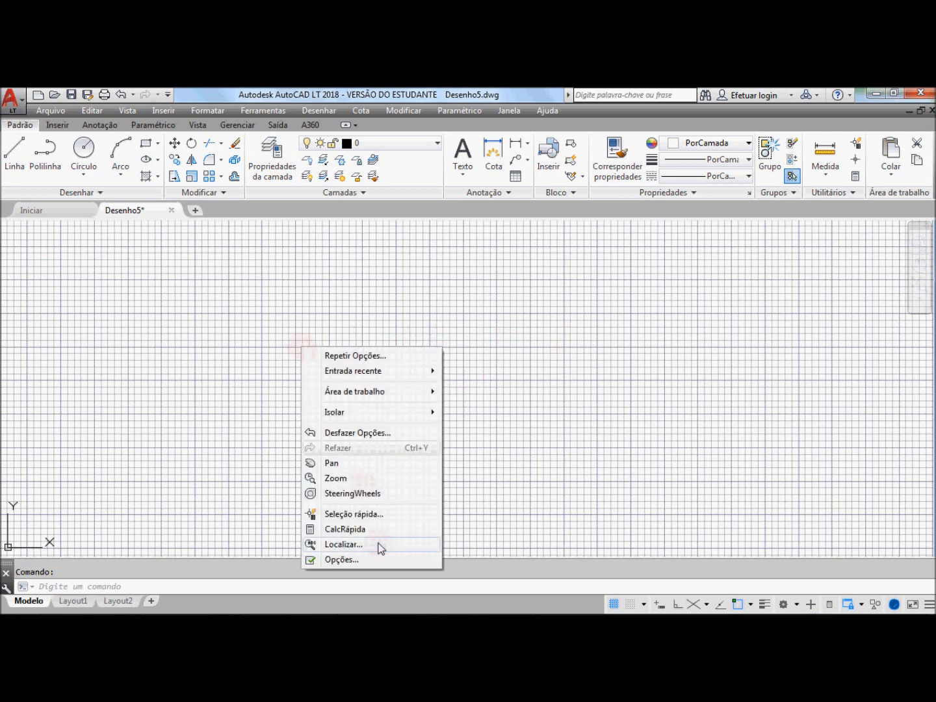
{"action": "left_click", "coordinate": [371, 562]}
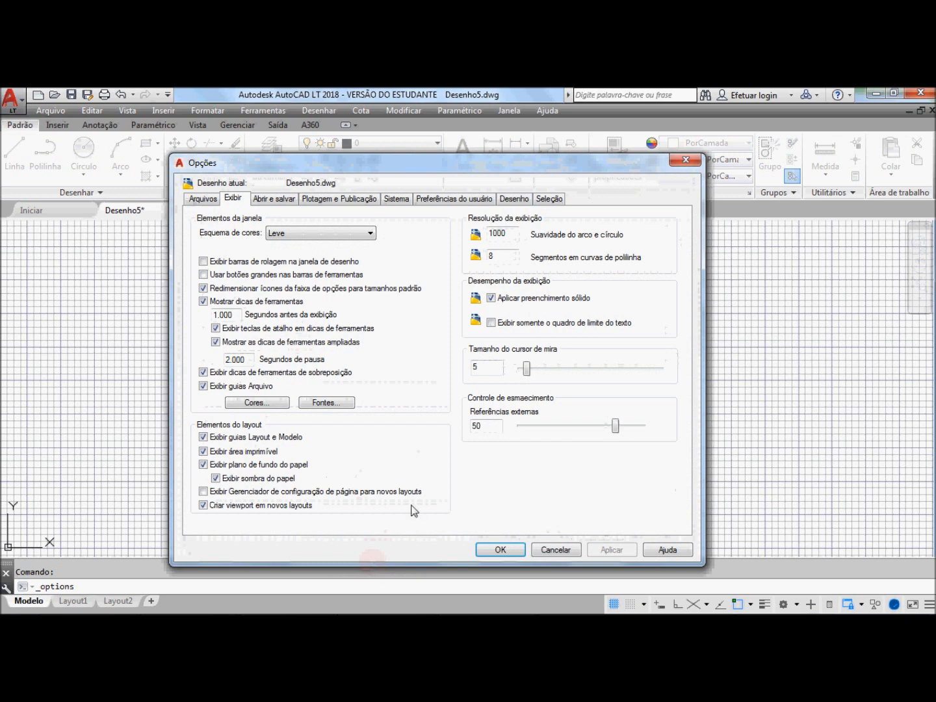
{"action": "left_click_drag", "start_coordinate": [529, 373], "coordinate": [669, 375]}
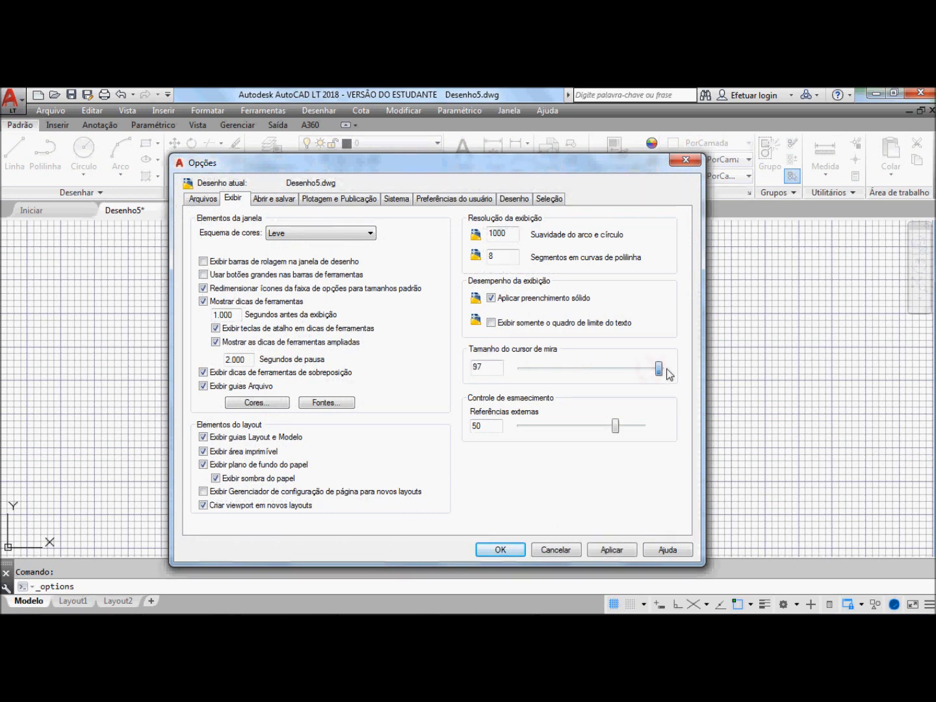
{"action": "left_click", "coordinate": [500, 550]}
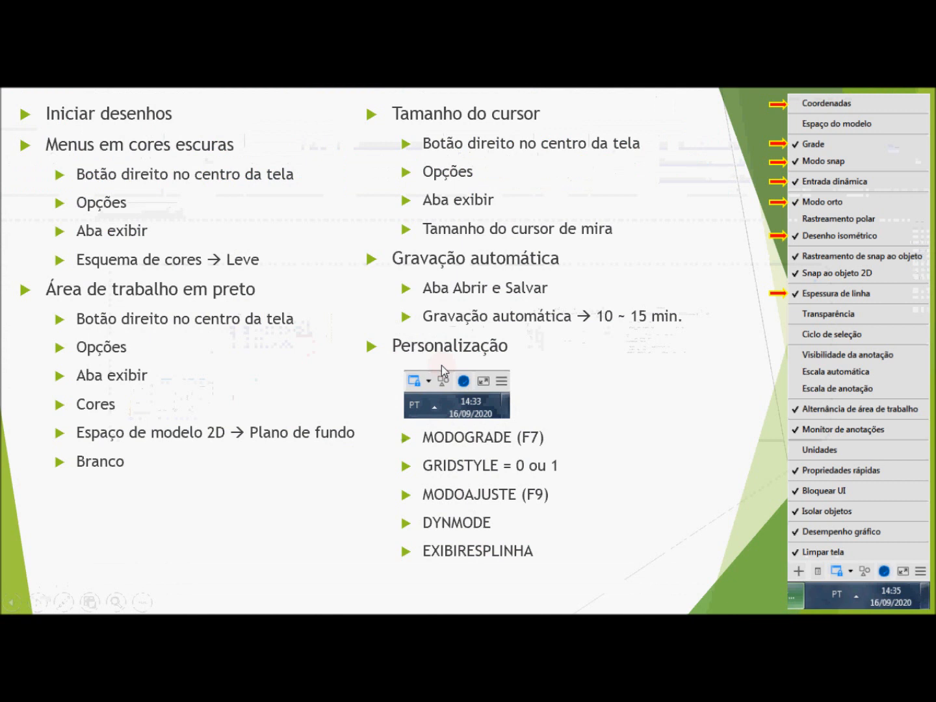
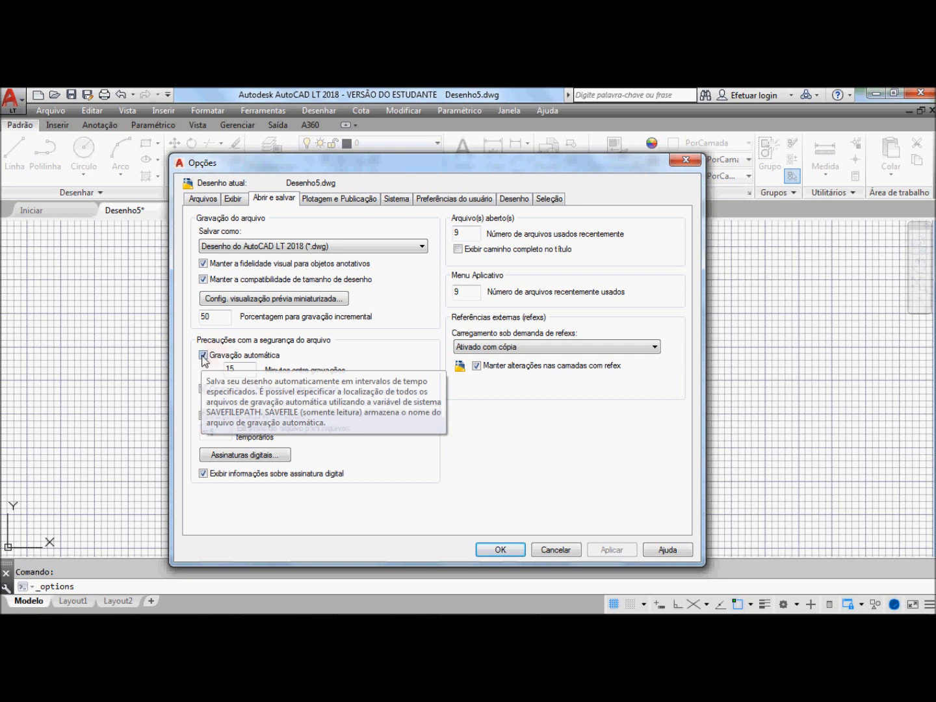
Set automatic saving to every 10 minutes, keeping a backup copy with each save
{"action": "left_click", "coordinate": [204, 355]}
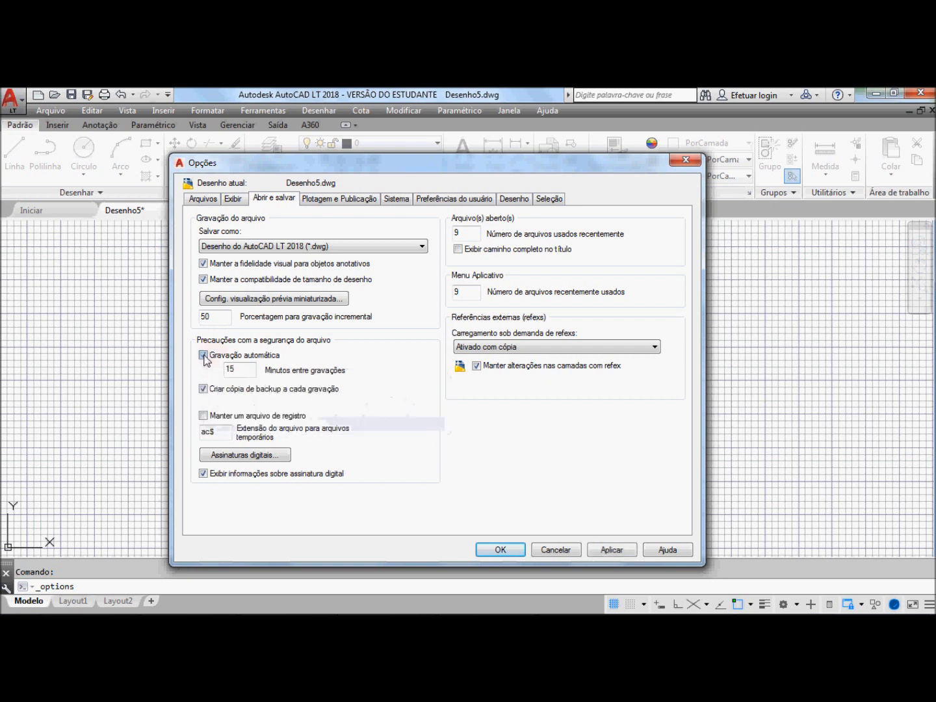
{"action": "double_click", "coordinate": [242, 370]}
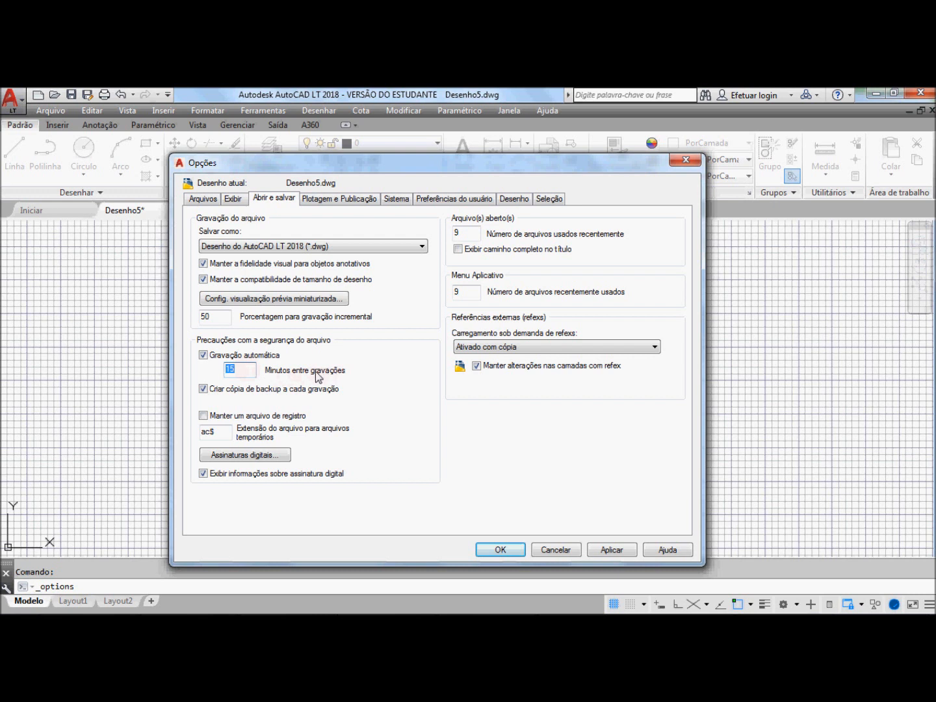
{"action": "type", "text": "10"}
{"action": "left_click", "coordinate": [203, 389]}
{"action": "left_click", "coordinate": [203, 388]}
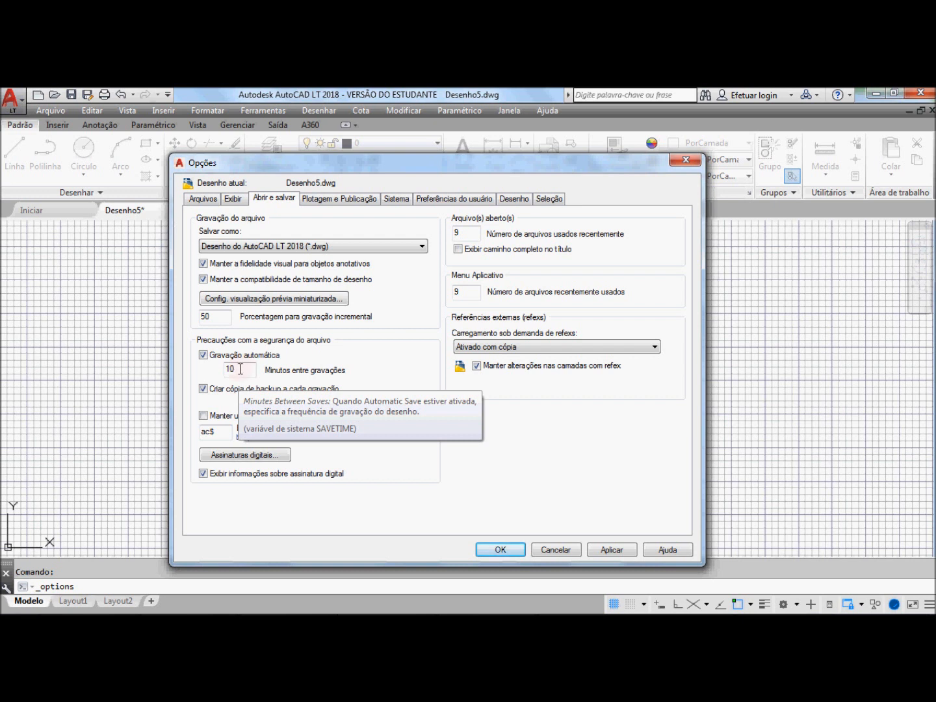
Set the automatic save interval to 15 minutes
{"action": "left_click_drag", "start_coordinate": [239, 368], "coordinate": [217, 364]}
{"action": "type", "text": "1"}
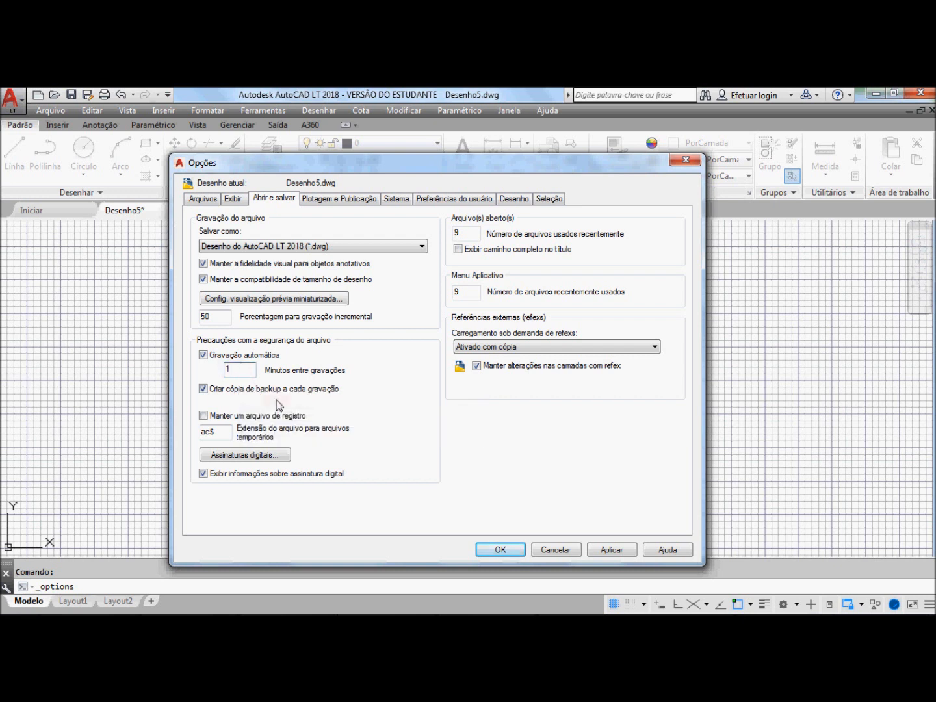
{"action": "type", "text": "5"}
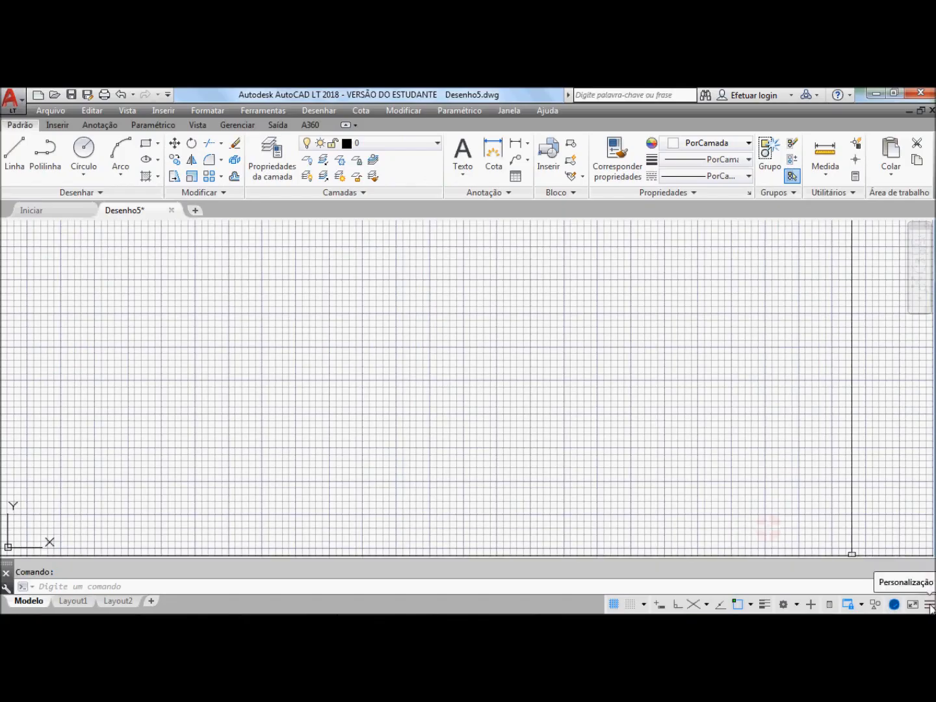
Add Coordenadas, Espaço do modelo and Rastreamento polar to the status bar
{"action": "left_click", "coordinate": [930, 606]}
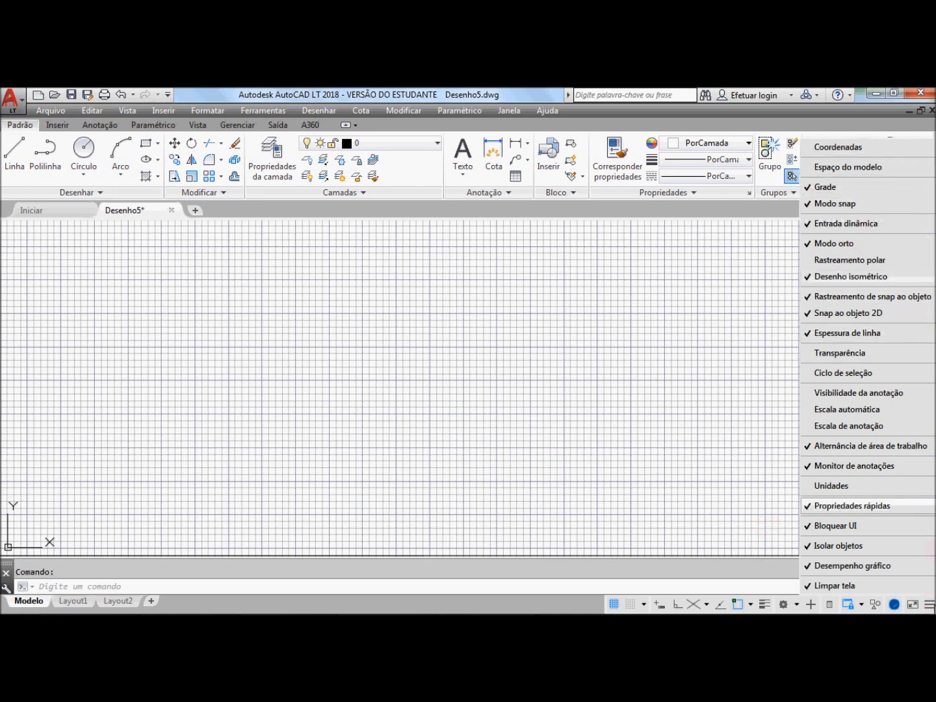
{"action": "left_click", "coordinate": [930, 607]}
{"action": "left_click", "coordinate": [930, 607]}
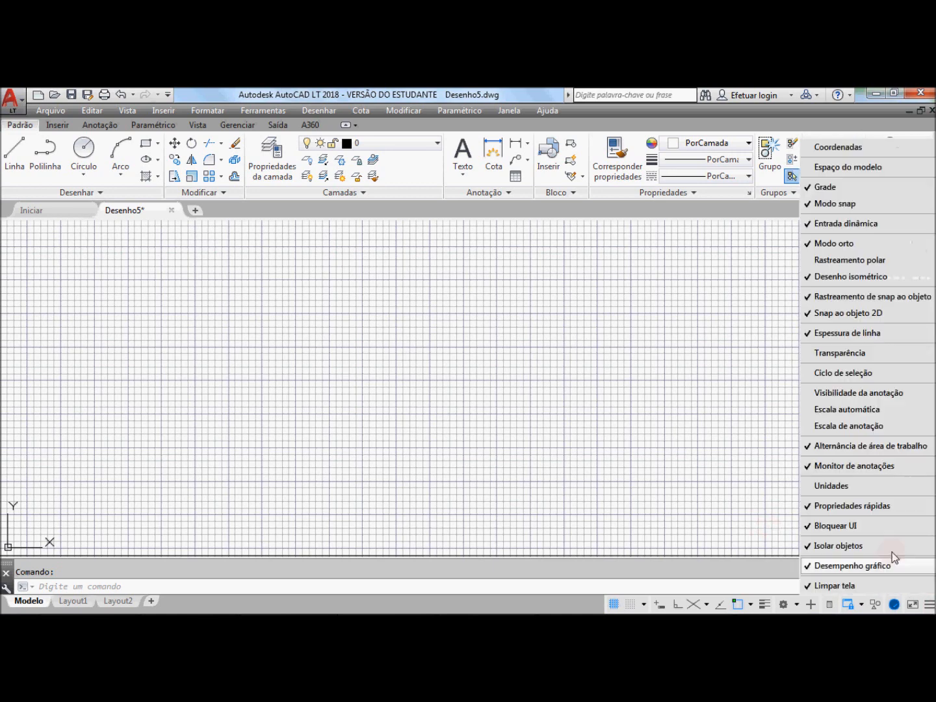
{"action": "left_click", "coordinate": [814, 148]}
{"action": "left_click", "coordinate": [815, 167]}
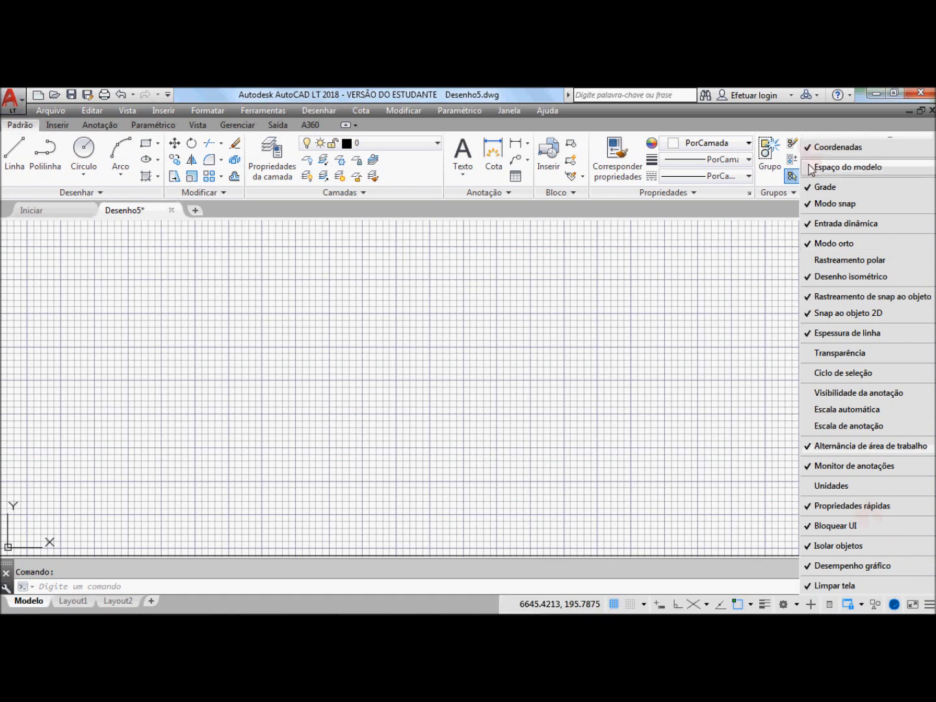
{"action": "left_click", "coordinate": [812, 261]}
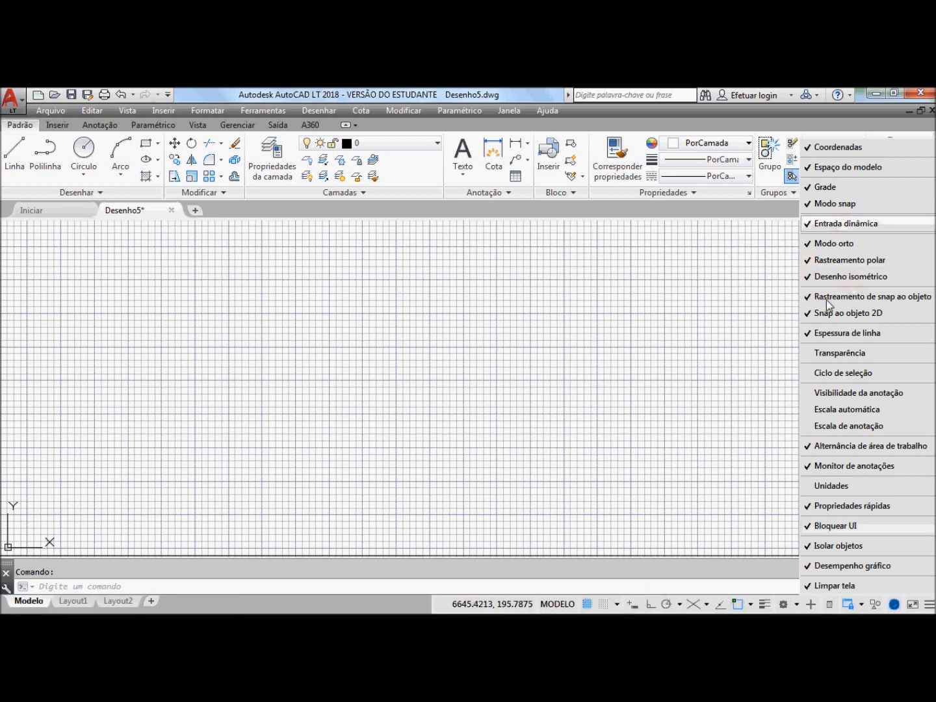
Add transparency, selection cycling, annotation visibility, automatic scale, annotation scale and units to the status bar
{"action": "left_click", "coordinate": [805, 356]}
{"action": "left_click", "coordinate": [805, 373]}
{"action": "left_click", "coordinate": [806, 393]}
{"action": "left_click", "coordinate": [807, 410]}
{"action": "left_click", "coordinate": [808, 427]}
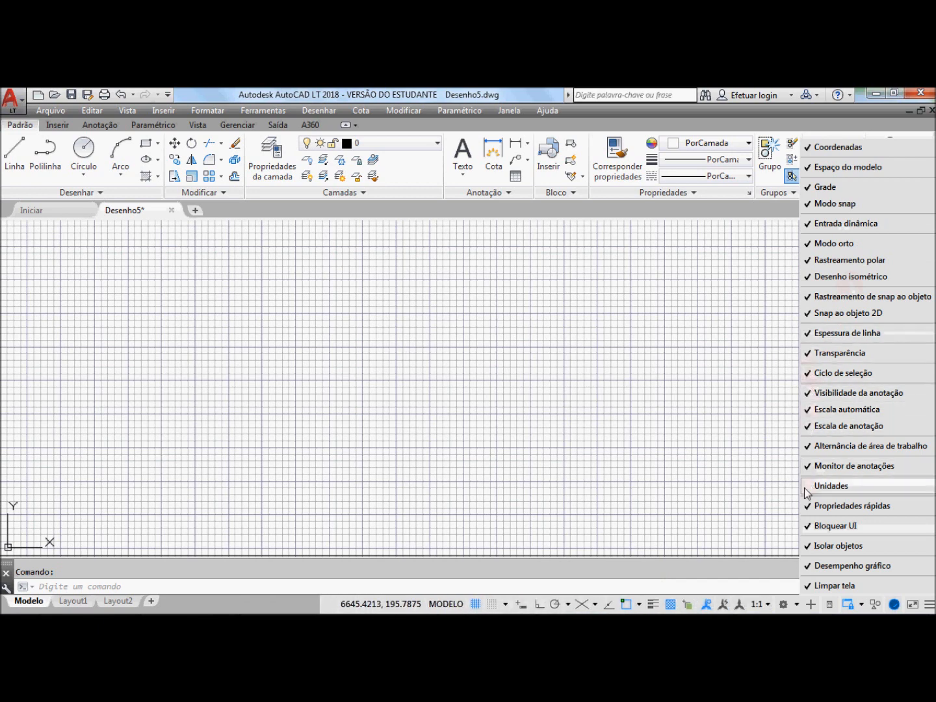
{"action": "left_click", "coordinate": [811, 487]}
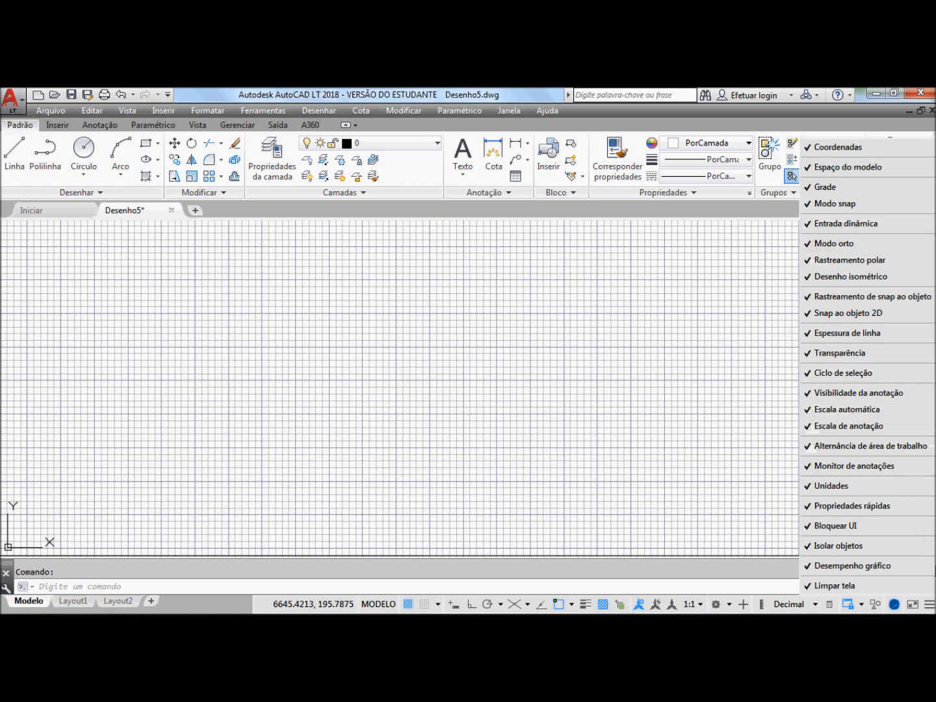
{"action": "left_click", "coordinate": [928, 603]}
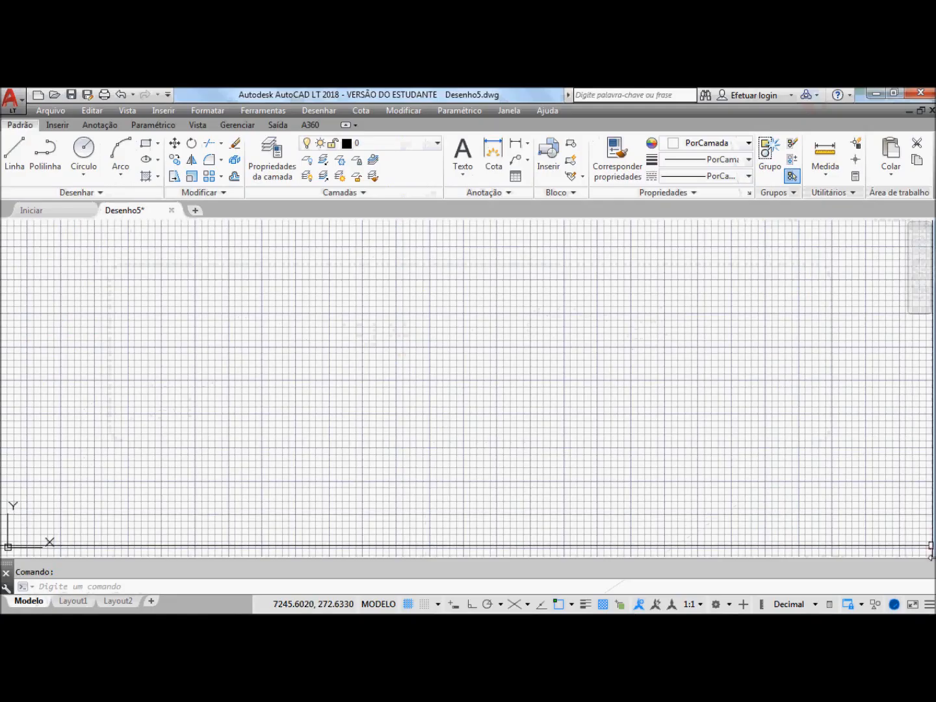
Remove Coordenadas from the status bar and add it back
{"action": "left_click", "coordinate": [929, 604]}
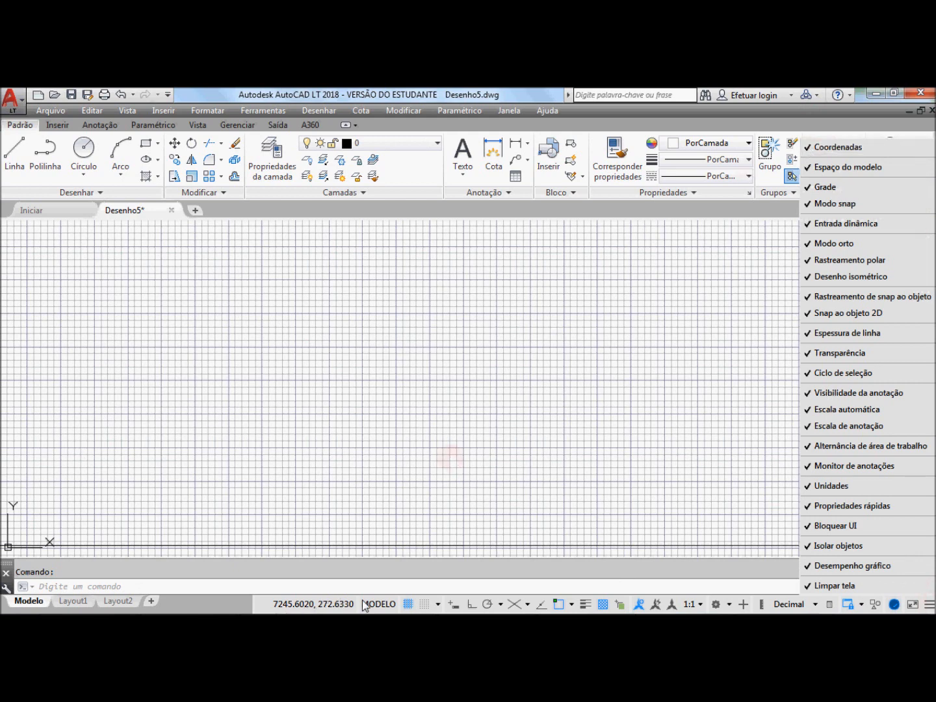
{"action": "left_click", "coordinate": [824, 153]}
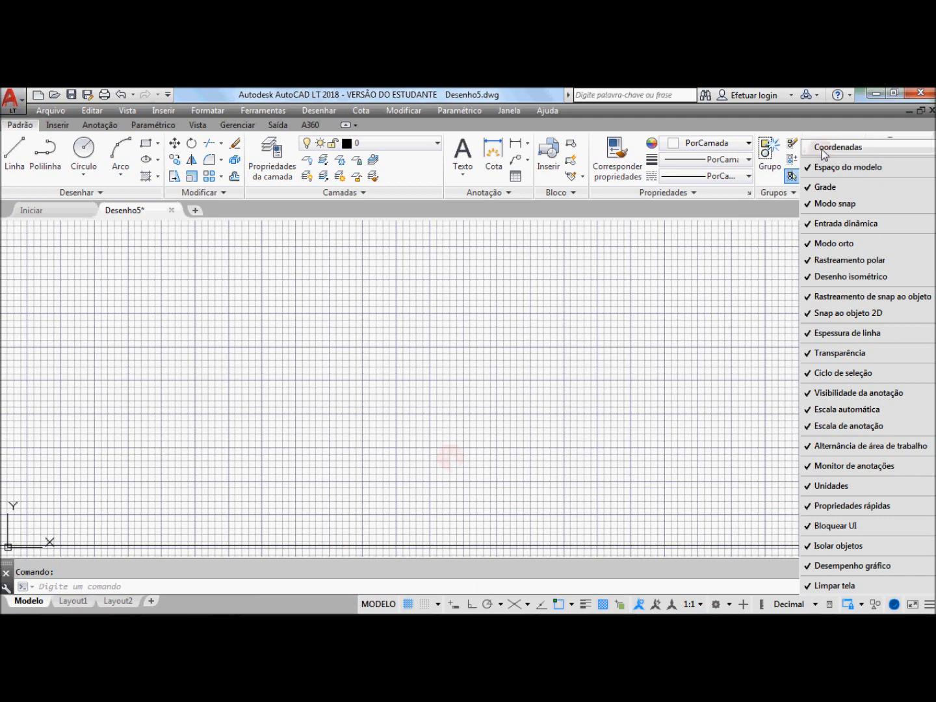
{"action": "left_click", "coordinate": [824, 153]}
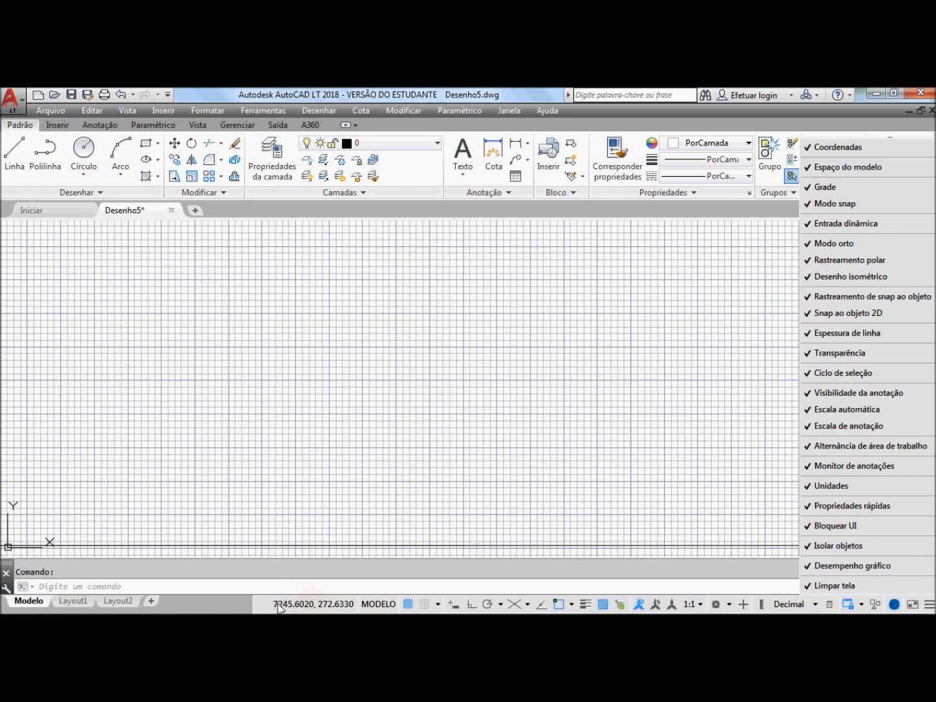
Toggle live coordinate tracking off and back on twice in the status bar
{"action": "left_click", "coordinate": [306, 605]}
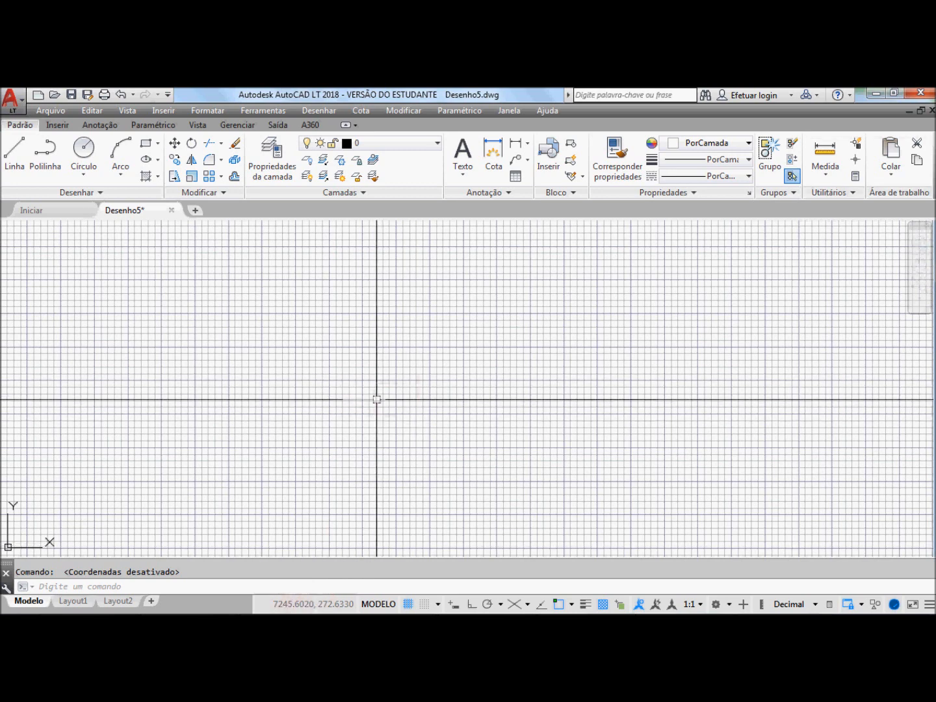
{"action": "left_click", "coordinate": [284, 606]}
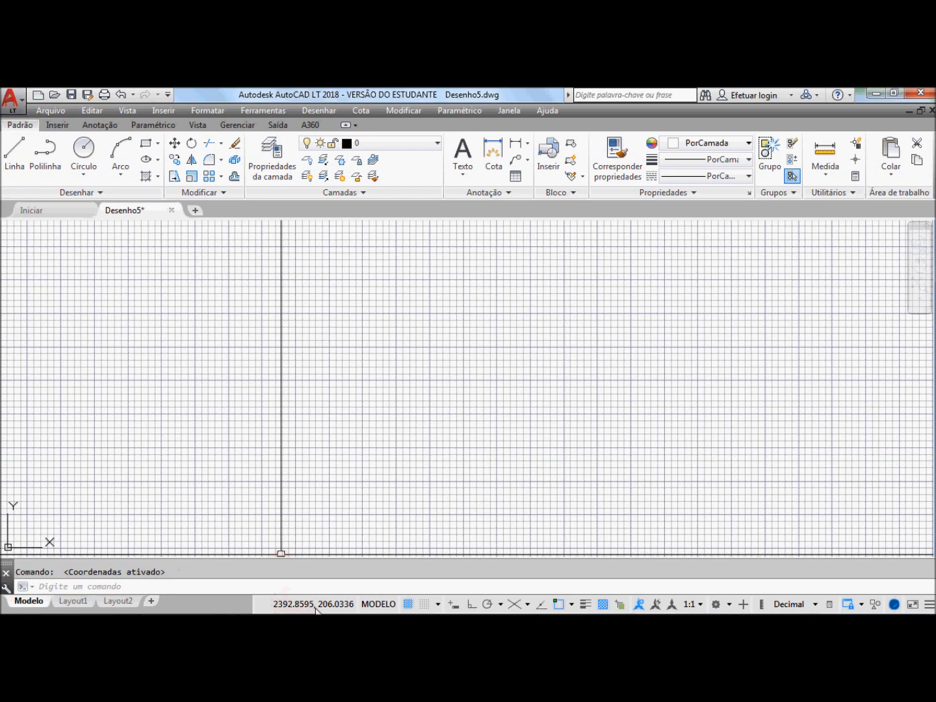
{"action": "left_click", "coordinate": [316, 606]}
{"action": "left_click", "coordinate": [316, 605]}
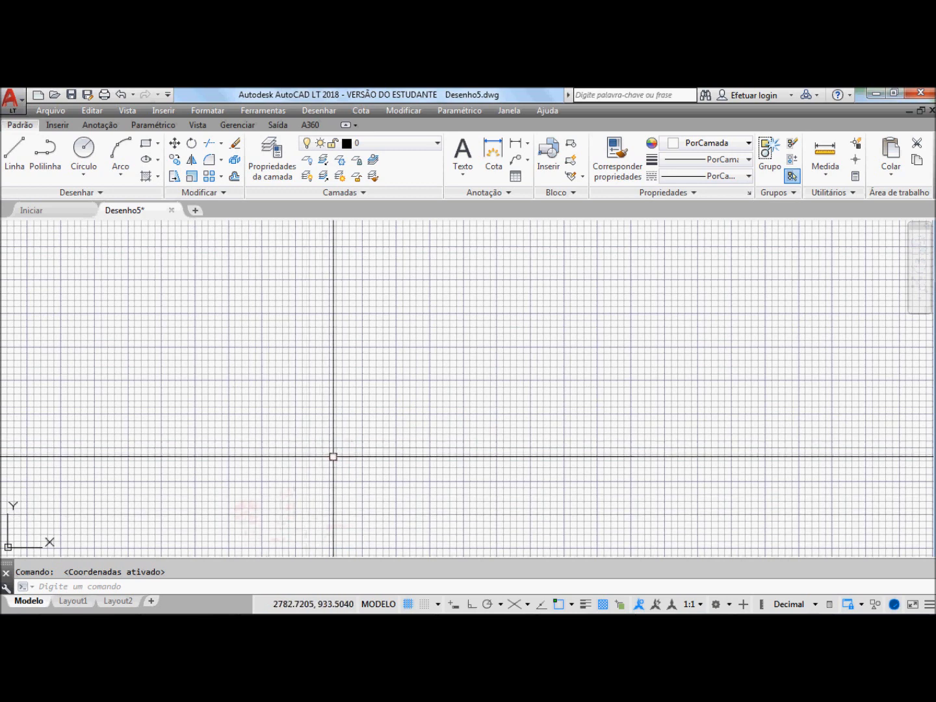
Remove Coordenadas and Espaço do modelo from the status bar
{"action": "left_click", "coordinate": [929, 603]}
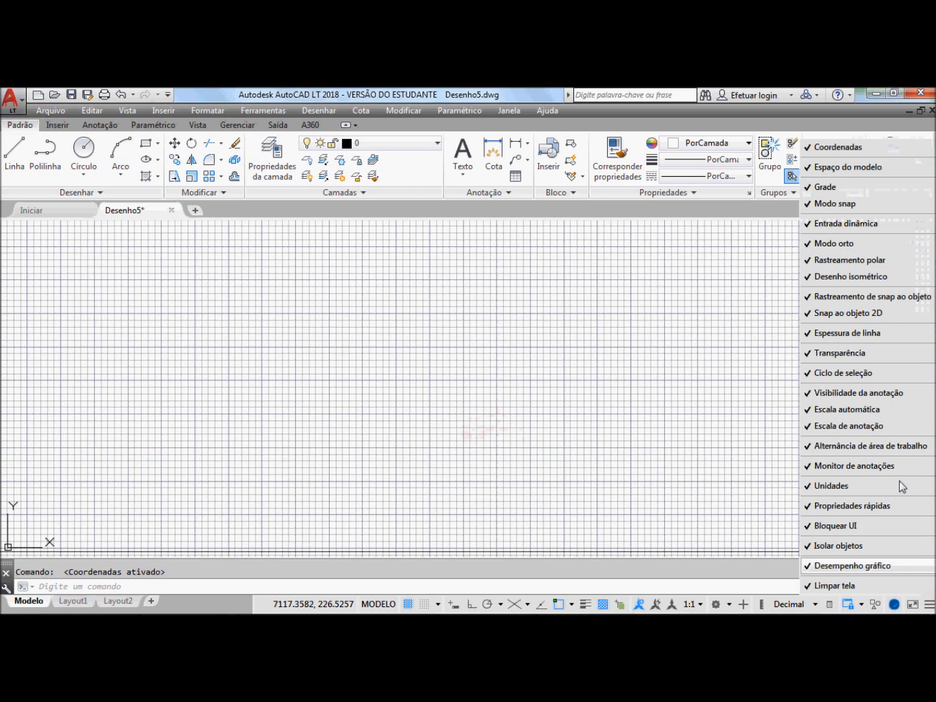
{"action": "left_click", "coordinate": [809, 150]}
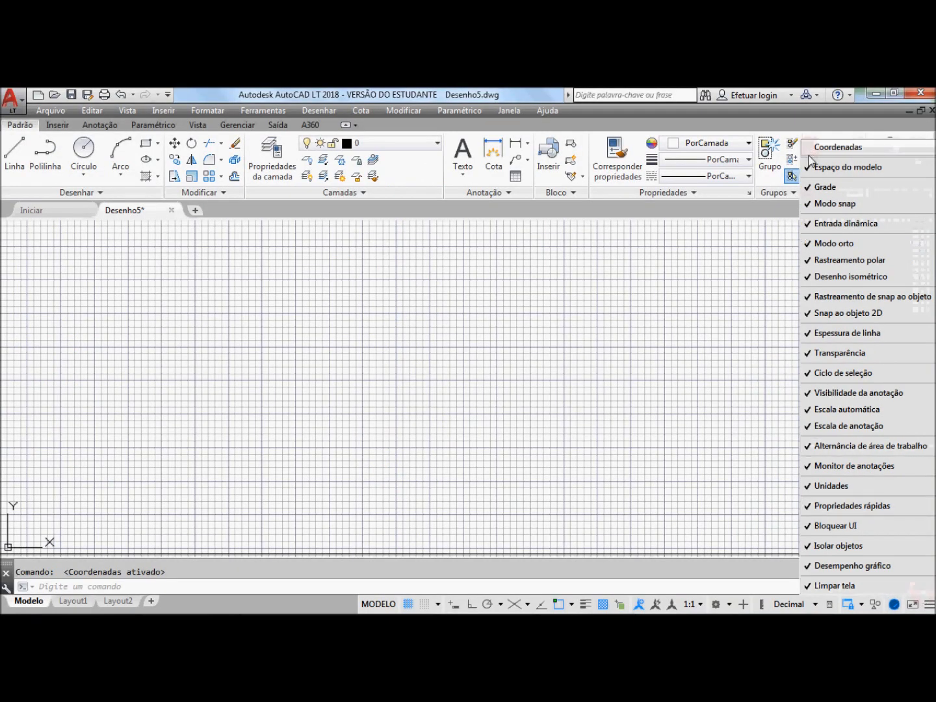
{"action": "left_click", "coordinate": [809, 169]}
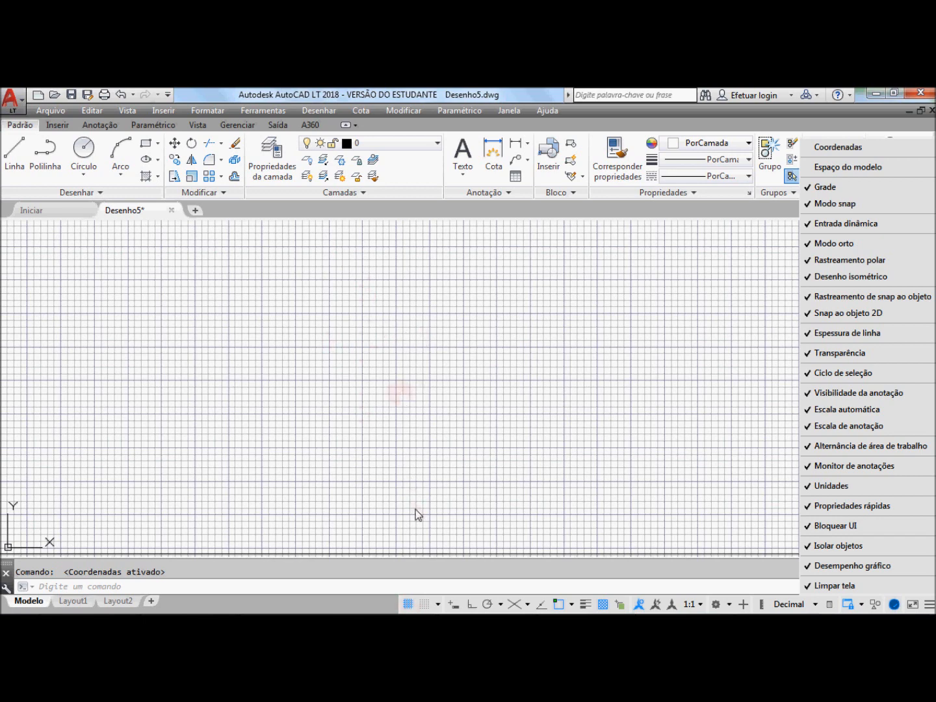
Toggle the drawing grid display off and back on twice
{"action": "left_click", "coordinate": [407, 605]}
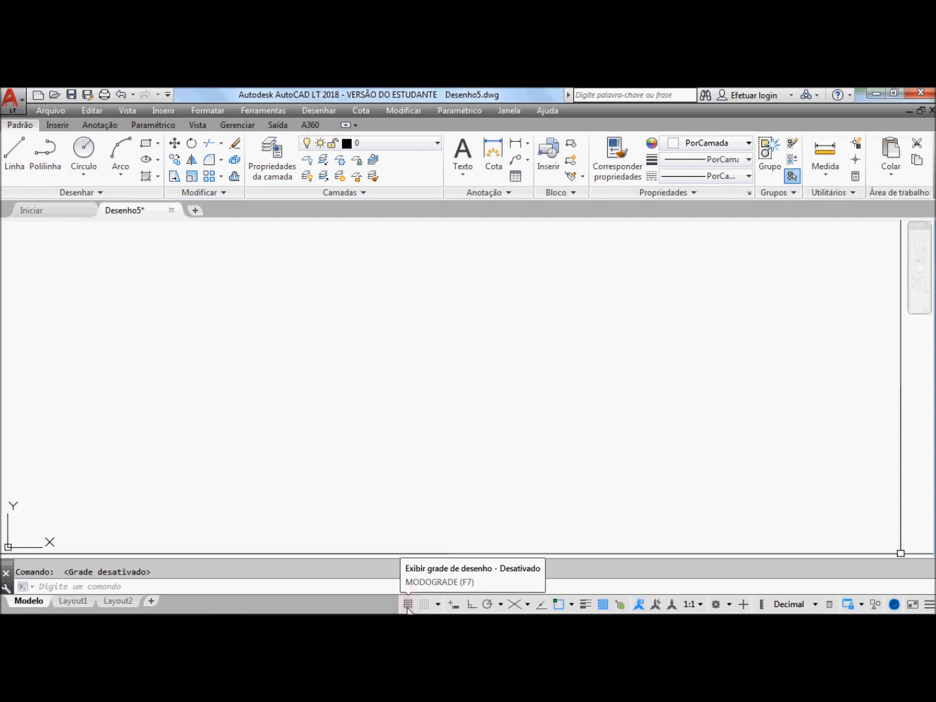
{"action": "left_click", "coordinate": [407, 604]}
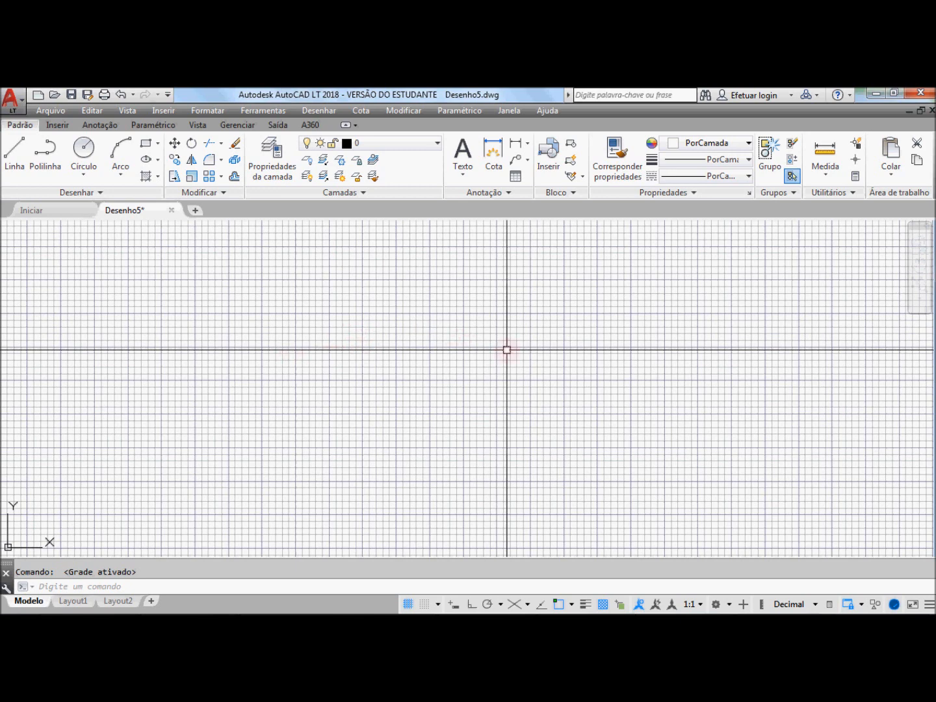
{"action": "left_click", "coordinate": [407, 604]}
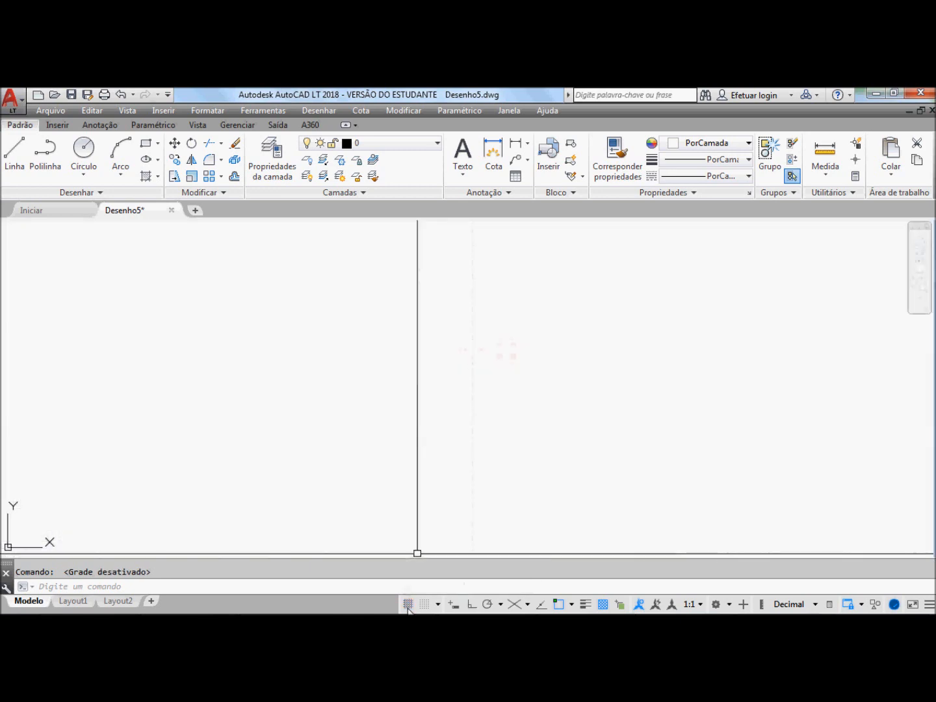
{"action": "left_click", "coordinate": [407, 604]}
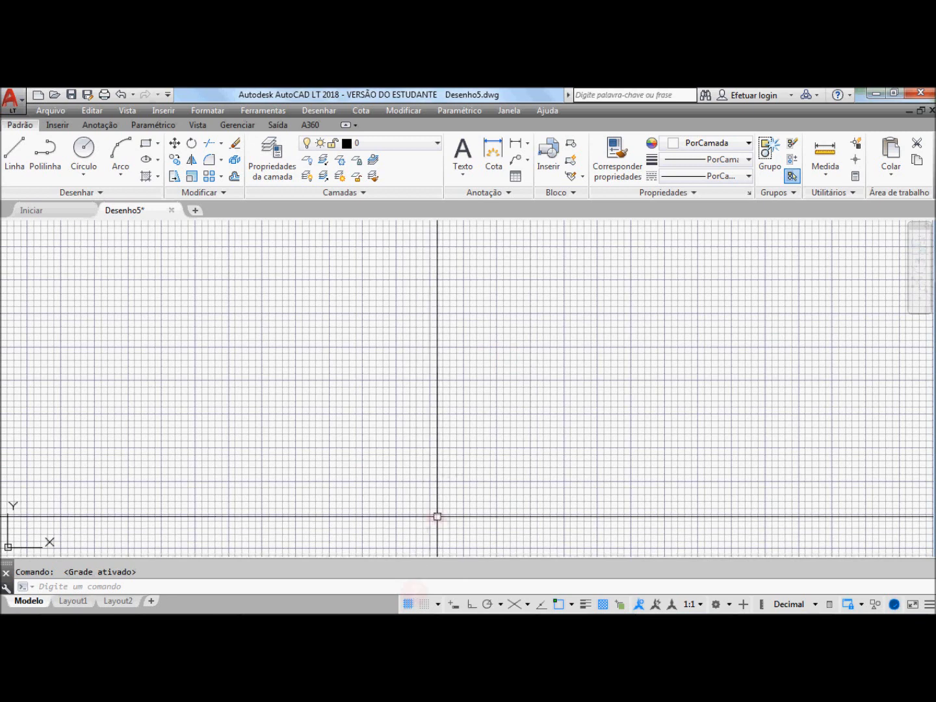
Examine the grid's X and Y spacing and main line interval in the snap and grid settings
{"action": "left_click", "coordinate": [438, 604]}
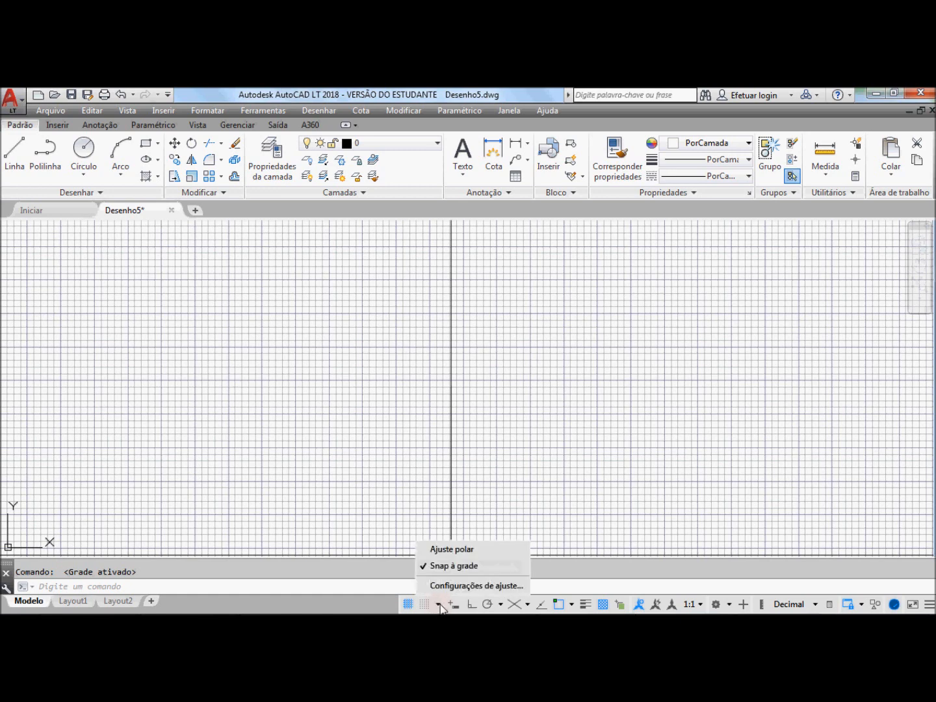
{"action": "left_click", "coordinate": [485, 585]}
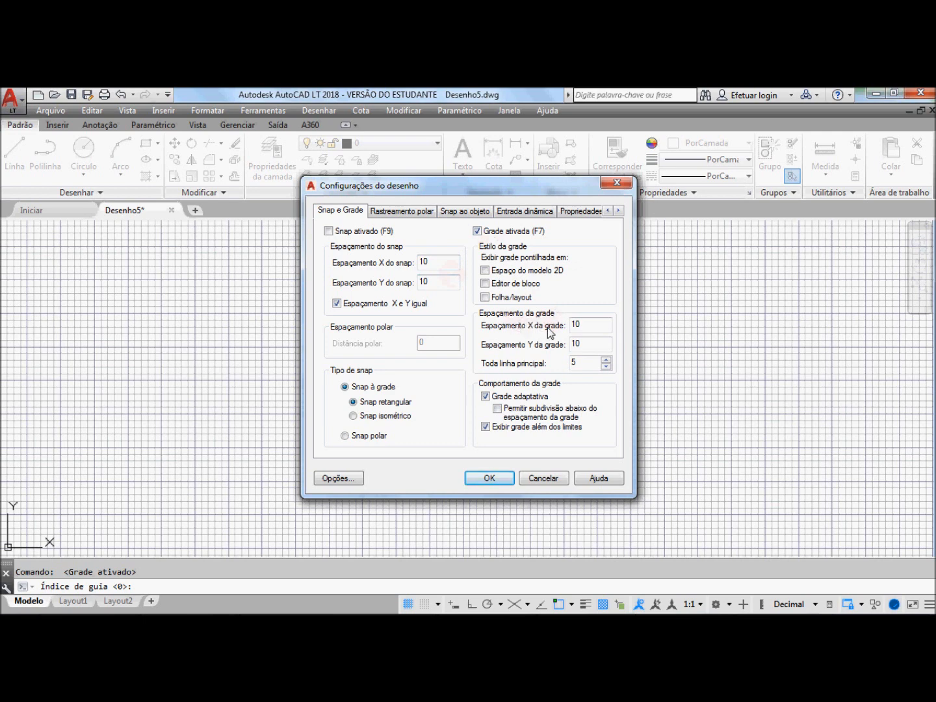
{"action": "left_click_drag", "start_coordinate": [583, 323], "coordinate": [567, 323]}
{"action": "left_click", "coordinate": [575, 325]}
{"action": "left_click_drag", "start_coordinate": [588, 341], "coordinate": [570, 344]}
{"action": "left_click_drag", "start_coordinate": [575, 361], "coordinate": [566, 365]}
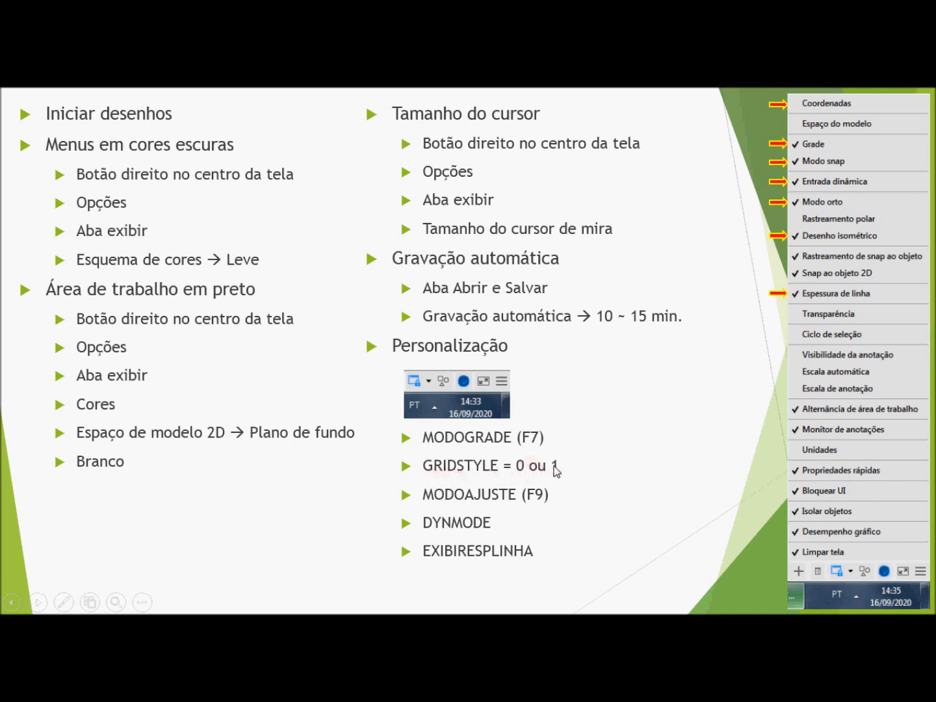
Switch back to AutoCAD LT and set the GRIDSTYLE variable to 1 for a dotted grid
{"action": "key", "text": "alt+Tab"}
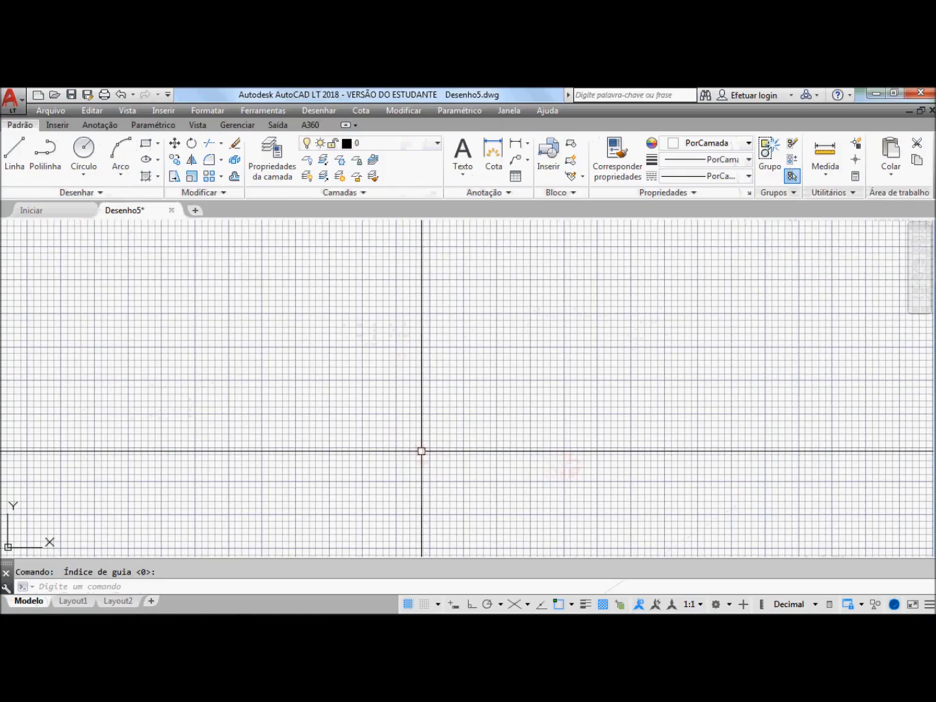
{"action": "type", "text": "gridsy"}
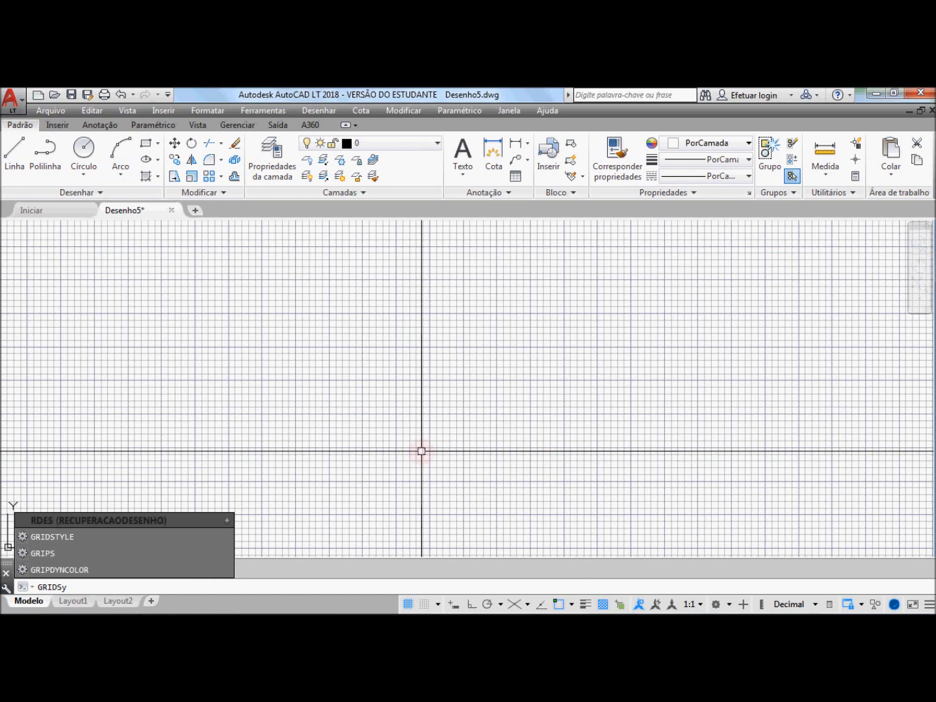
{"action": "key", "text": "BackSpace"}
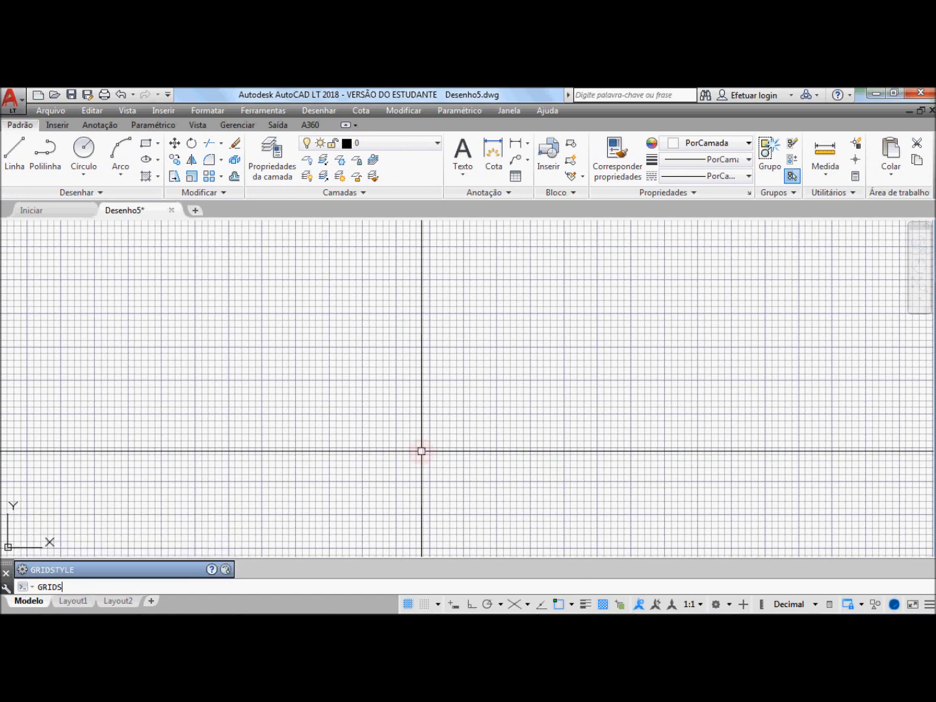
{"action": "left_click", "coordinate": [57, 570]}
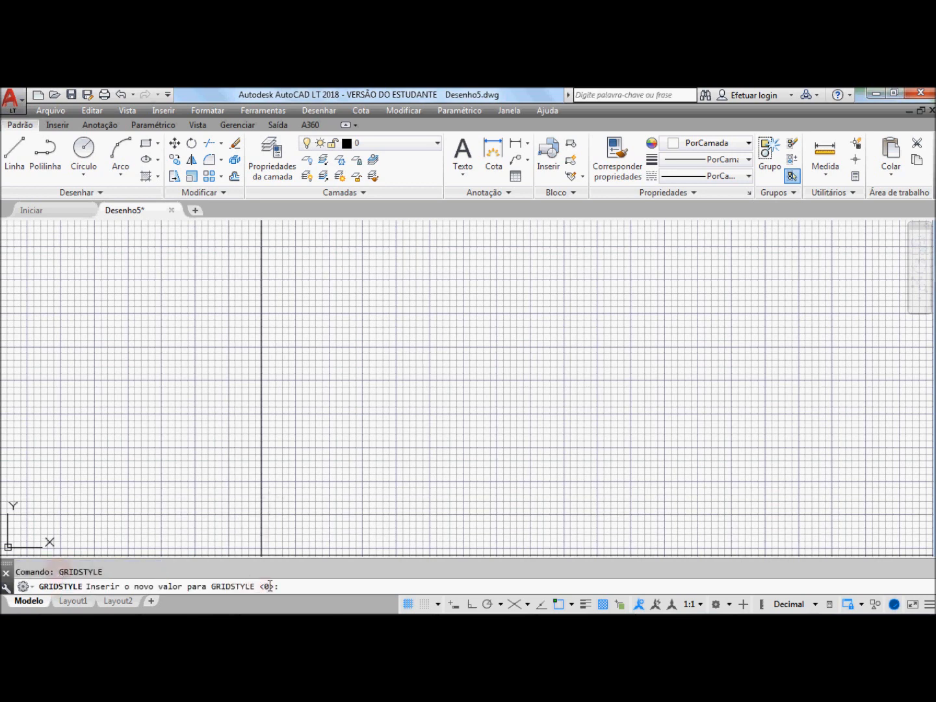
{"action": "key", "text": "Return"}
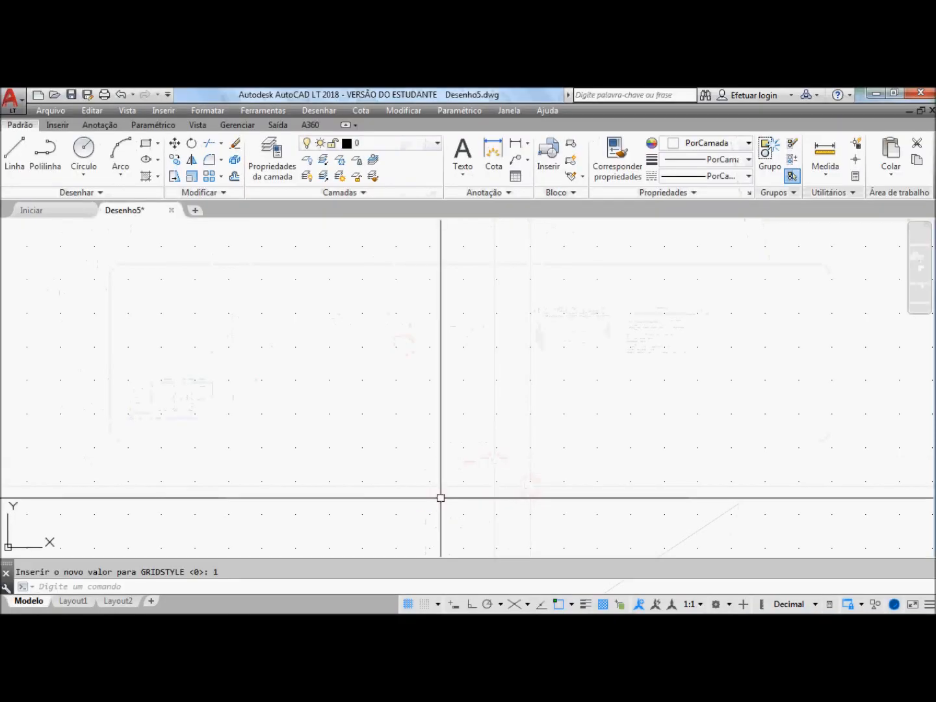
Turn on snap mode and review the X and Y snap spacing in the snap settings
{"action": "left_click", "coordinate": [425, 605]}
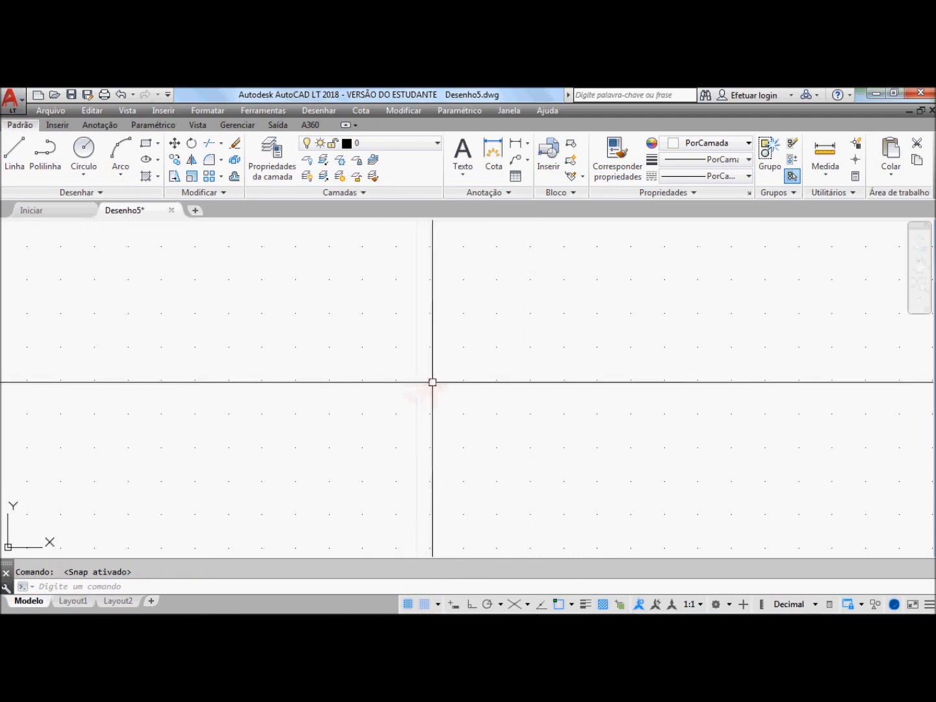
{"action": "left_click", "coordinate": [438, 606]}
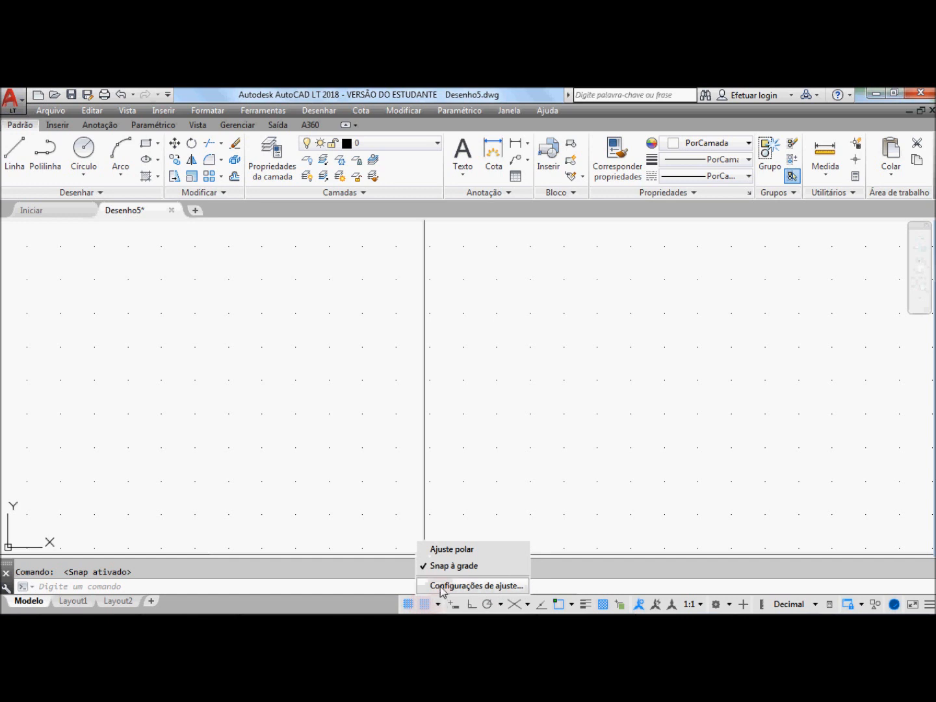
{"action": "left_click", "coordinate": [440, 588]}
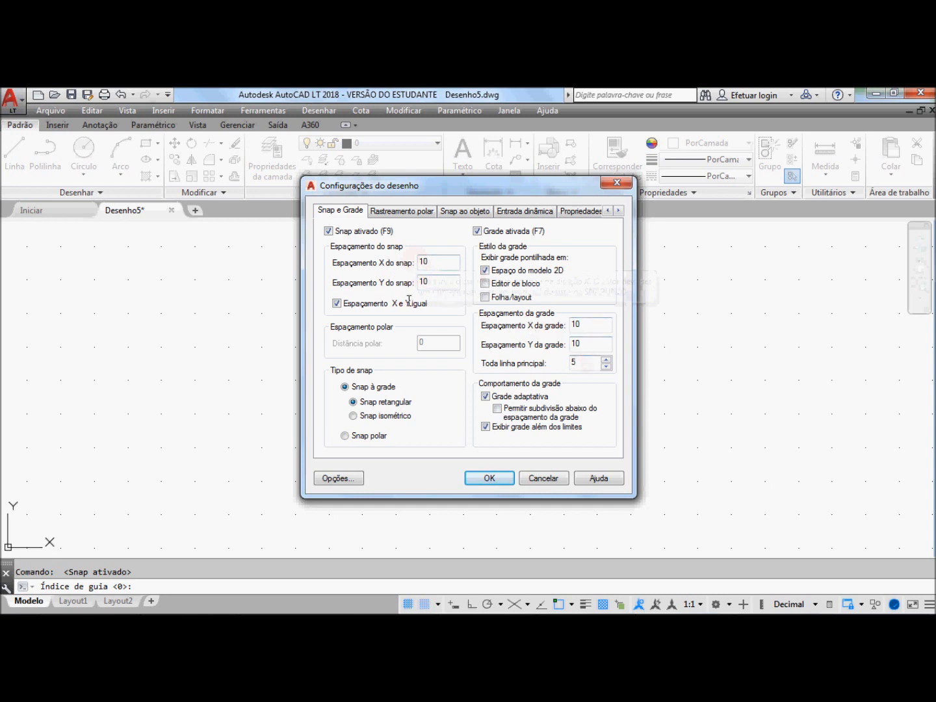
{"action": "left_click", "coordinate": [488, 477]}
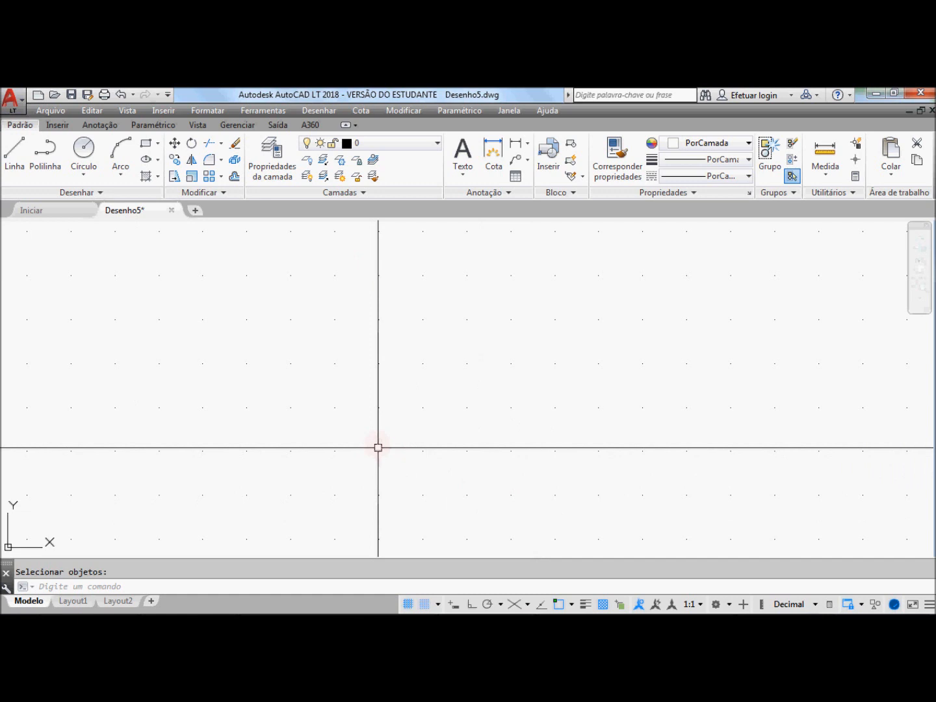
Draw a three-segment zigzag line freely across the drawing area with snap mode turned off
{"action": "left_click", "coordinate": [424, 605]}
{"action": "left_click", "coordinate": [15, 159]}
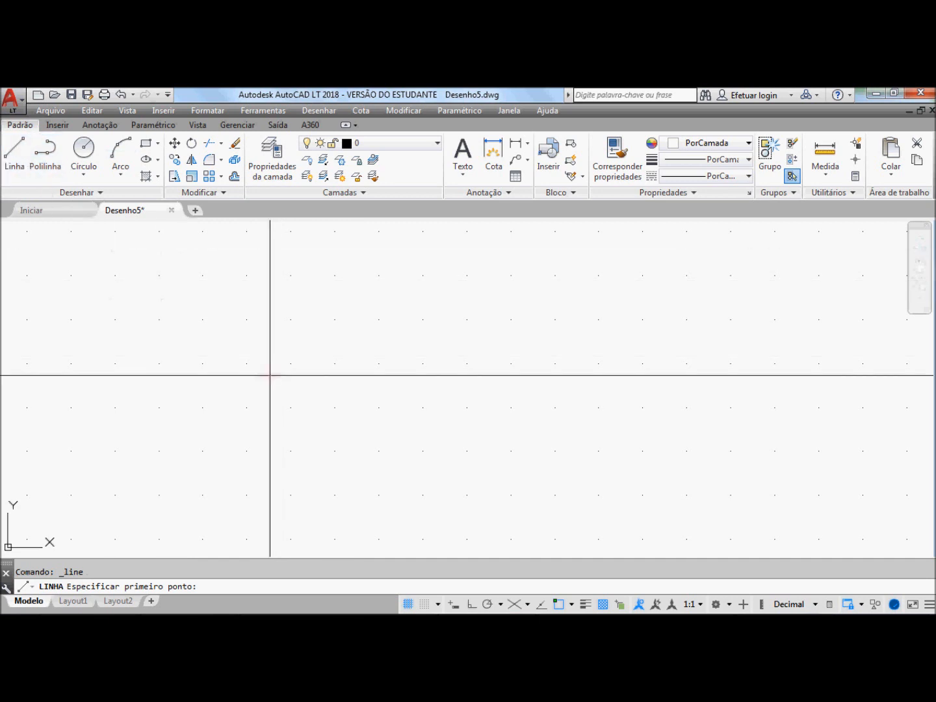
{"action": "left_click", "coordinate": [256, 321]}
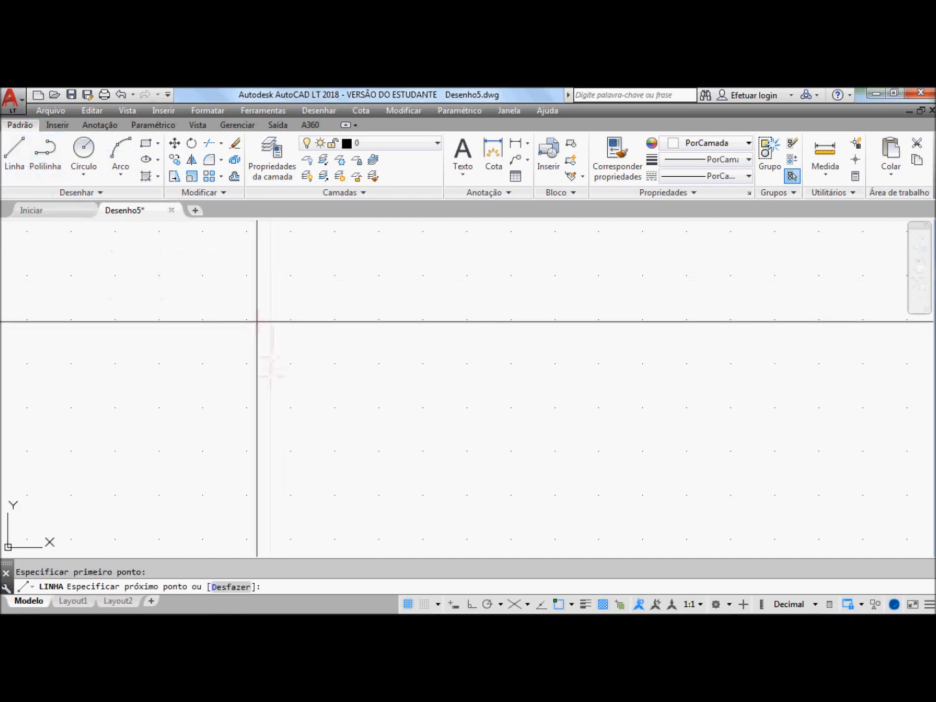
{"action": "left_click", "coordinate": [456, 459]}
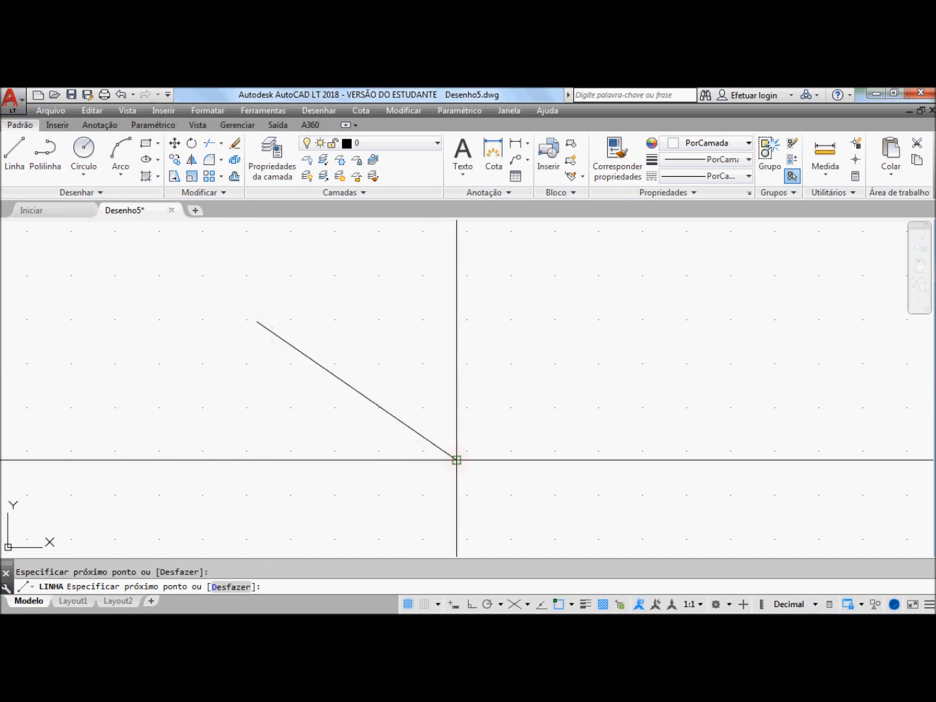
{"action": "left_click", "coordinate": [644, 345]}
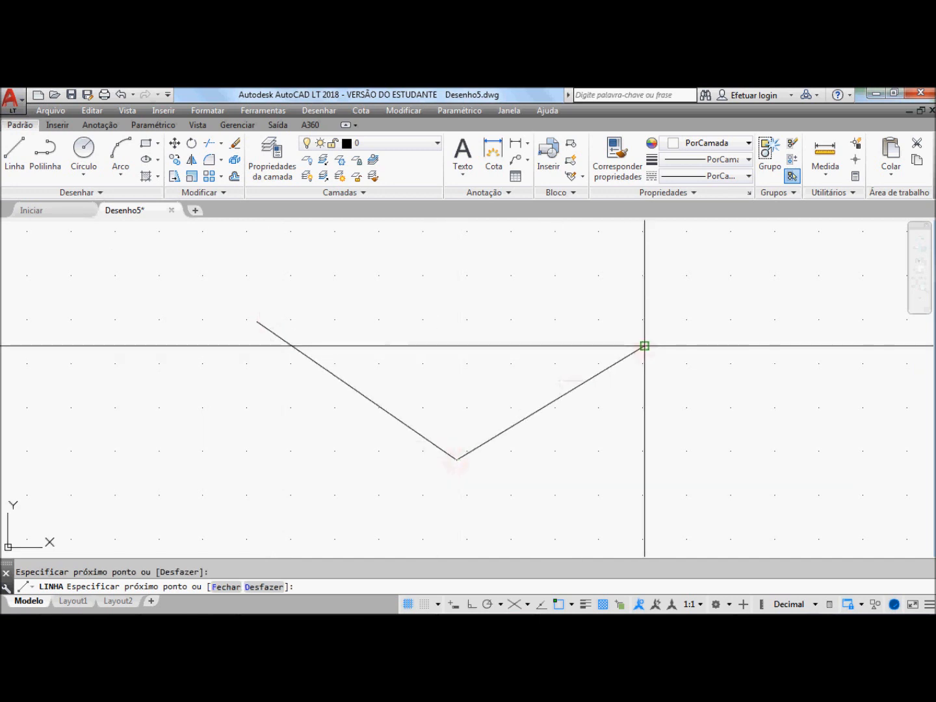
{"action": "left_click", "coordinate": [710, 431]}
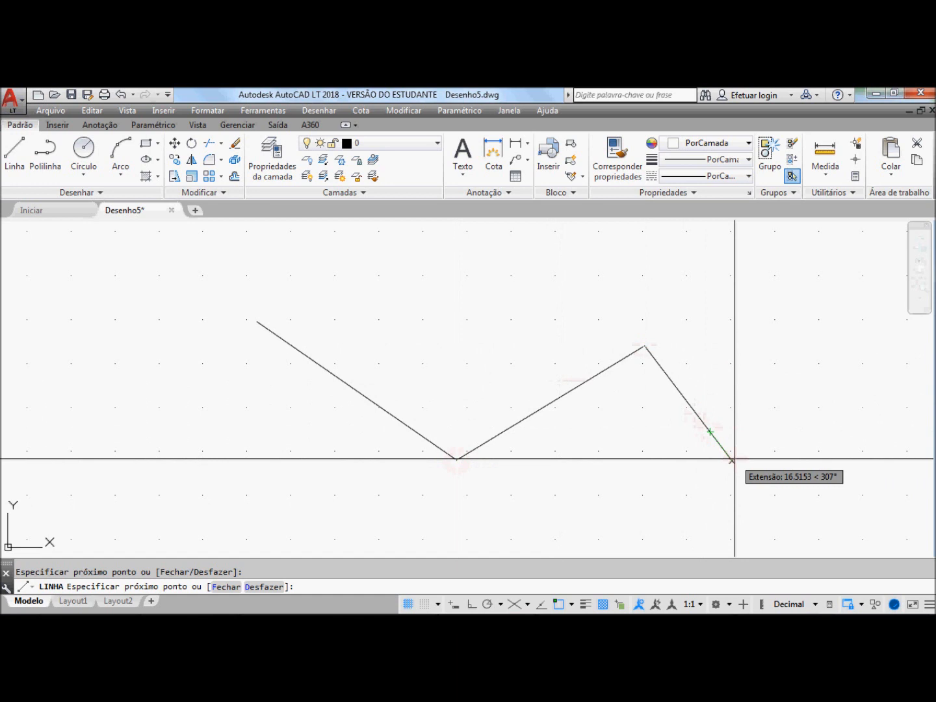
{"action": "key", "text": "Return"}
Finish the freehand line and turn snap mode on
{"action": "key", "text": "F9"}
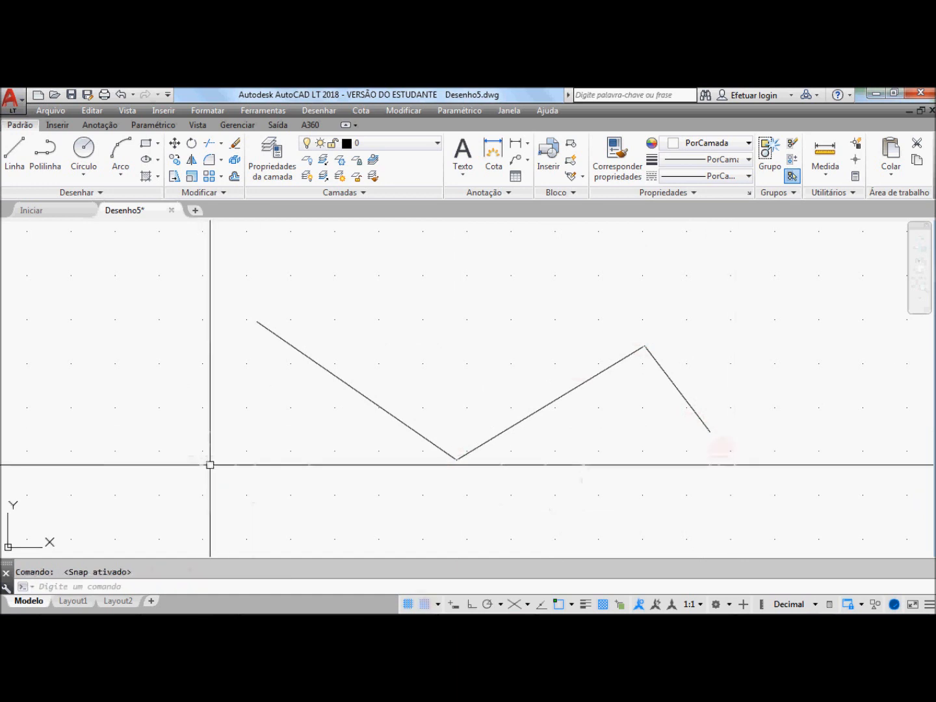
{"action": "left_click", "coordinate": [424, 605]}
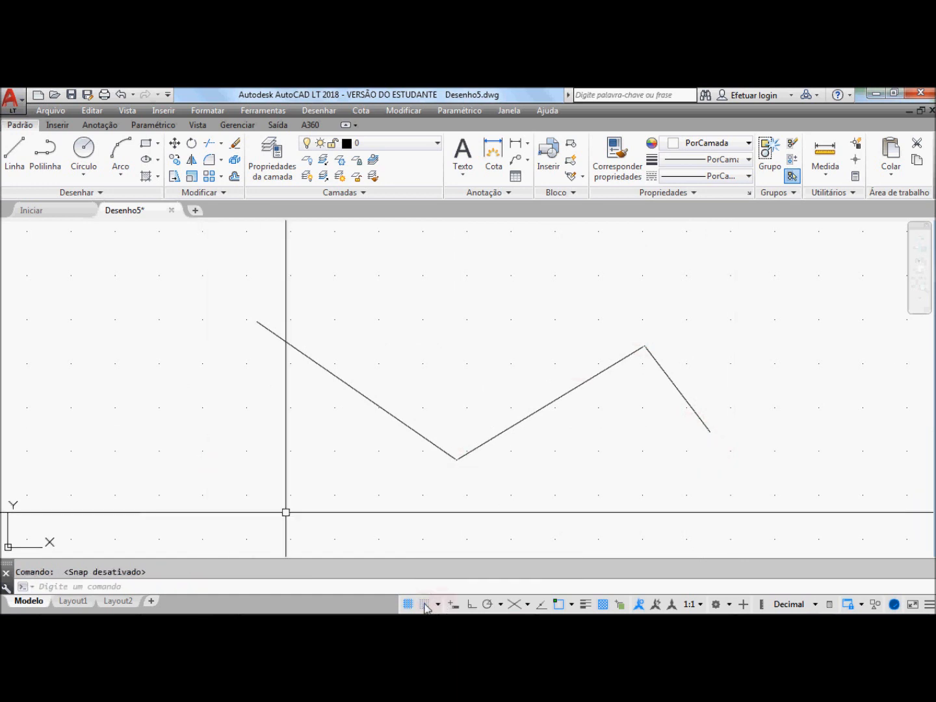
{"action": "left_click", "coordinate": [424, 605]}
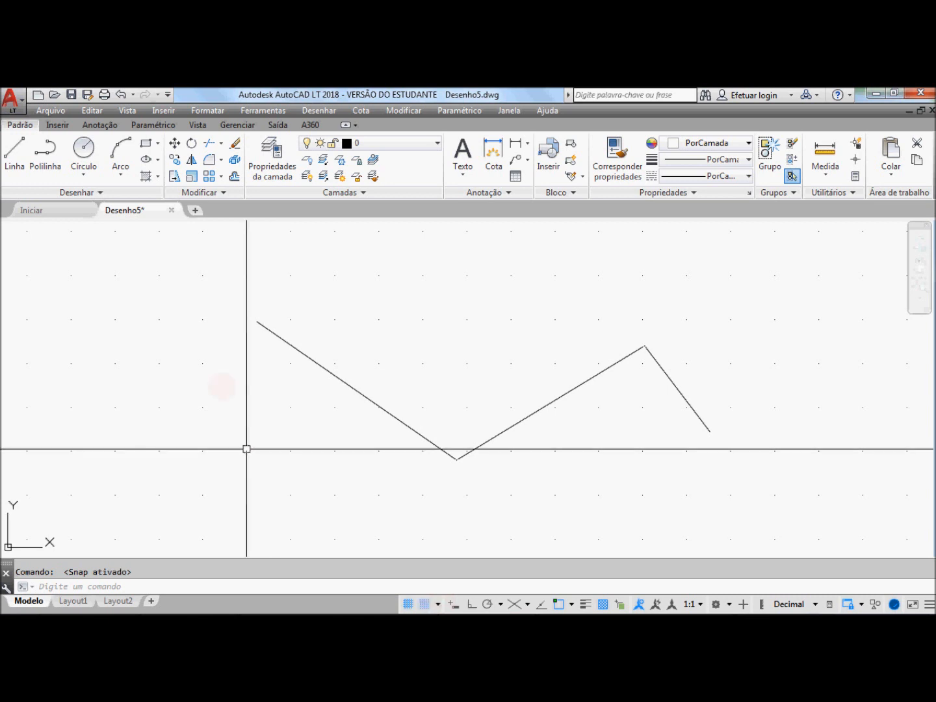
Draw a continuous line on the snap points: a closed five-sided outline over the zigzag, extended by two segments to its left
{"action": "left_click", "coordinate": [15, 154]}
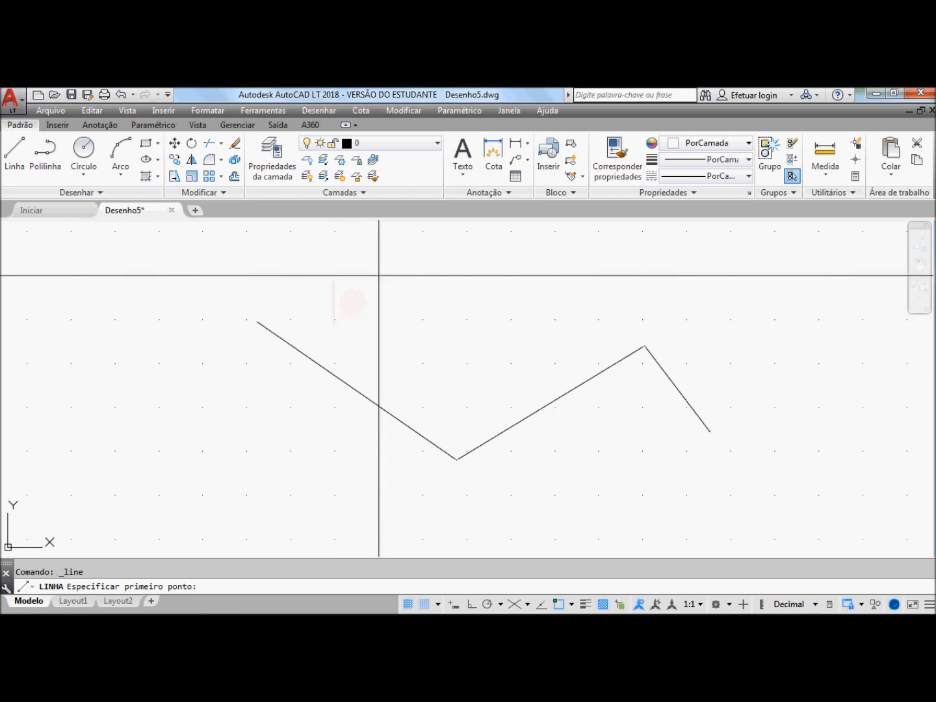
{"action": "left_click", "coordinate": [334, 318]}
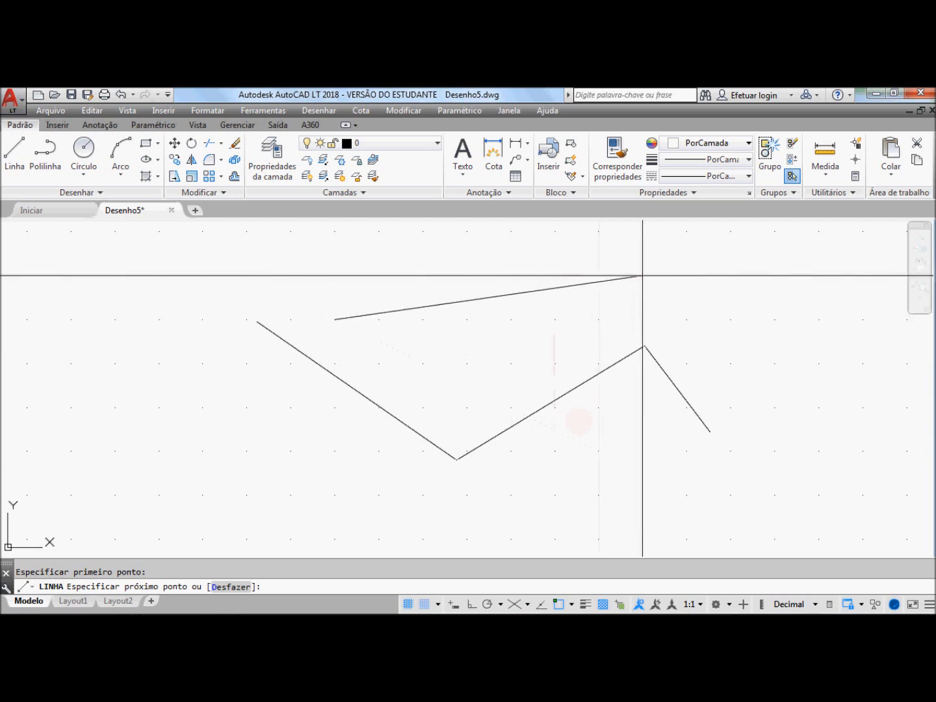
{"action": "left_click", "coordinate": [599, 319]}
{"action": "left_click", "coordinate": [598, 451]}
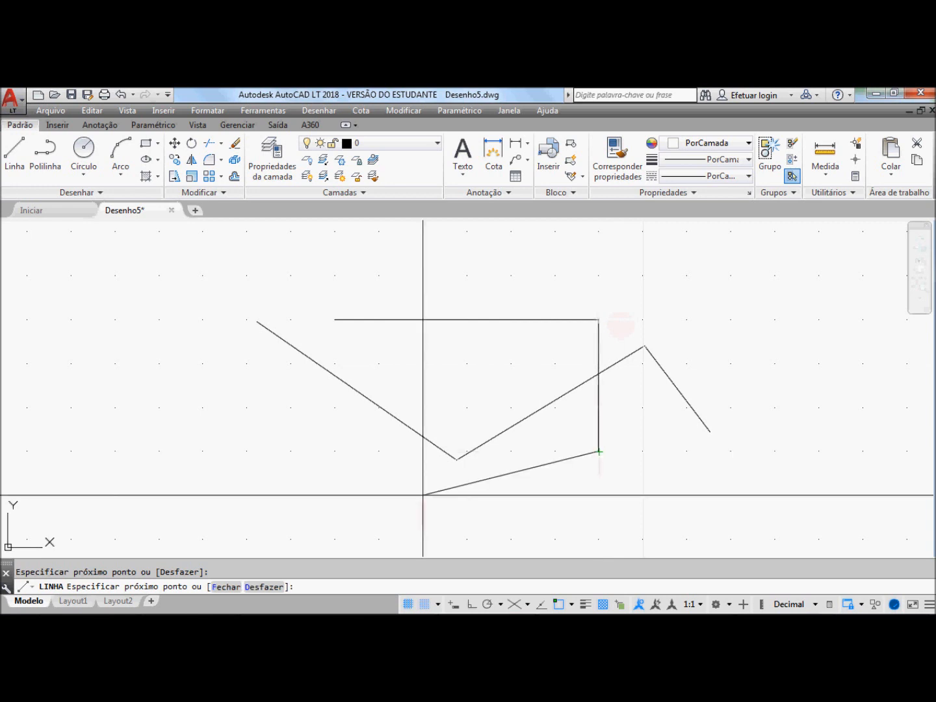
{"action": "left_click", "coordinate": [423, 494]}
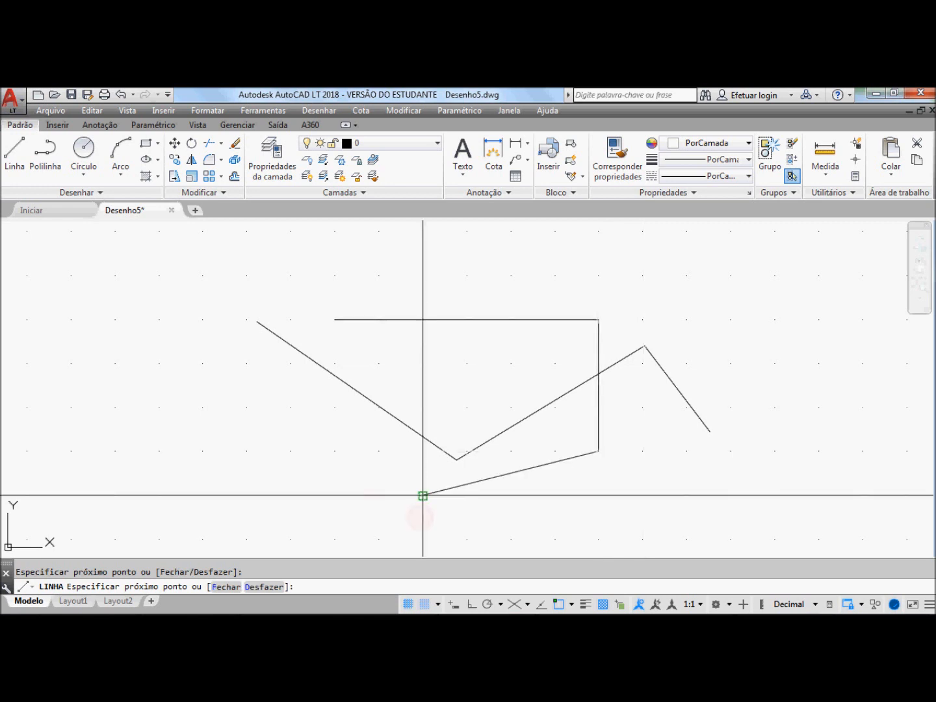
{"action": "left_click", "coordinate": [335, 451]}
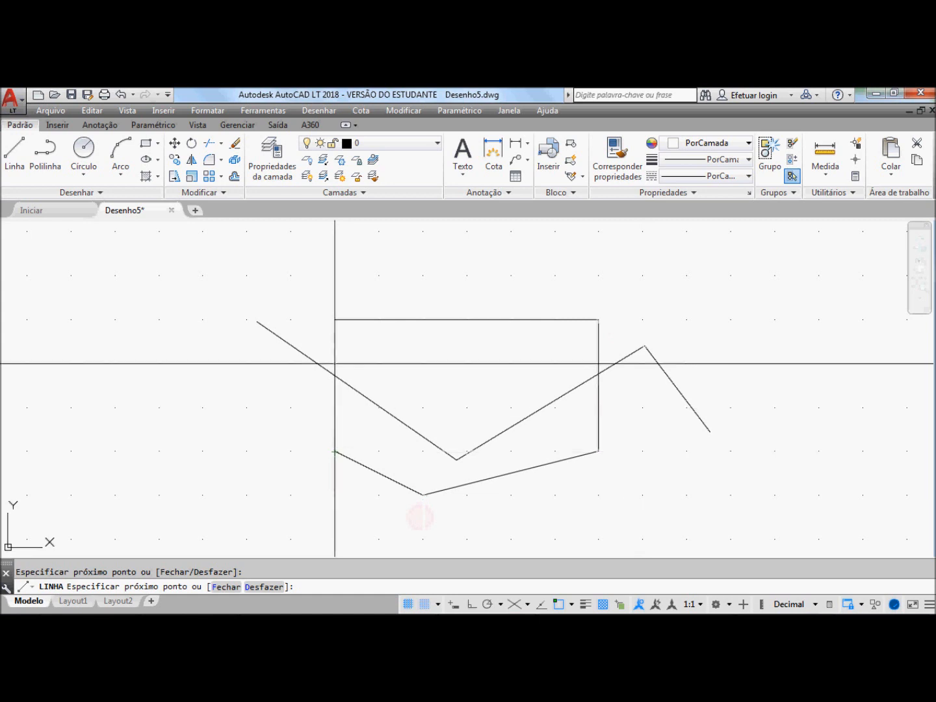
{"action": "left_click", "coordinate": [334, 319]}
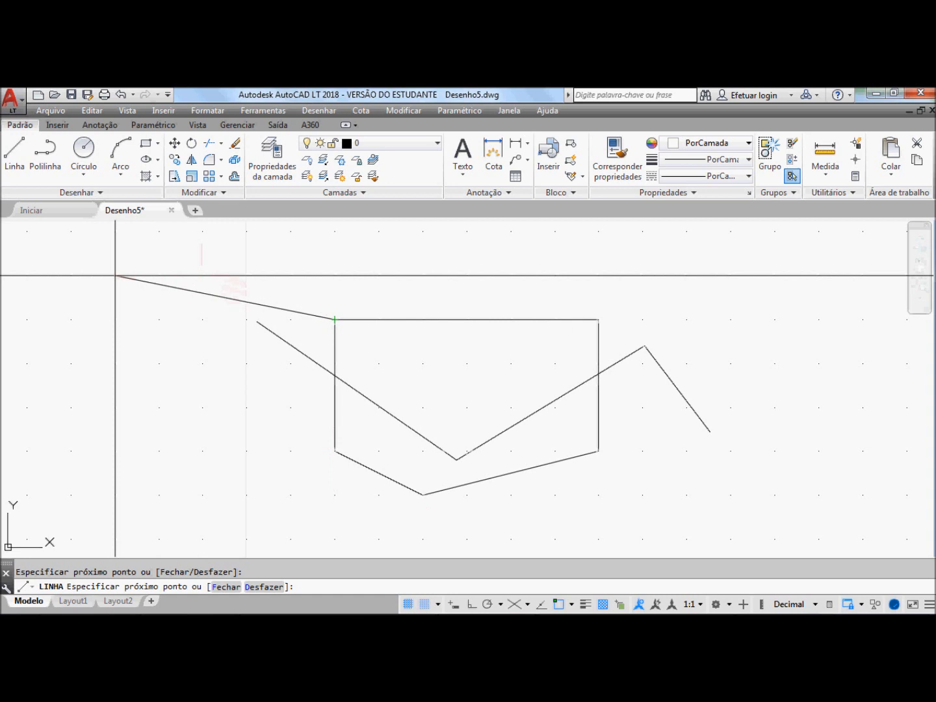
{"action": "left_click", "coordinate": [115, 276]}
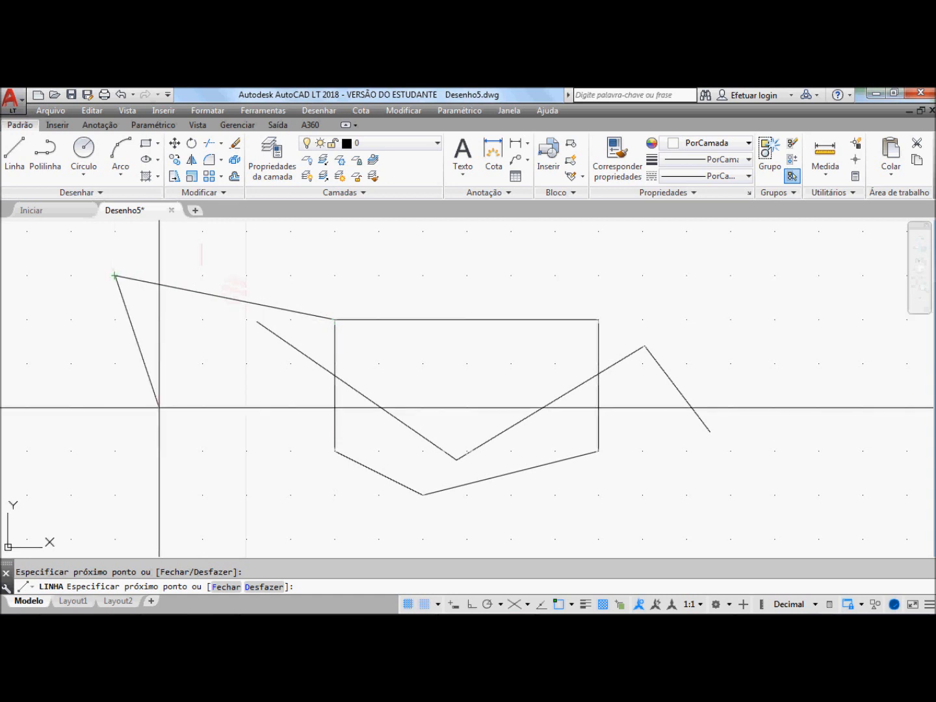
{"action": "left_click", "coordinate": [159, 407]}
{"action": "key", "text": "Return"}
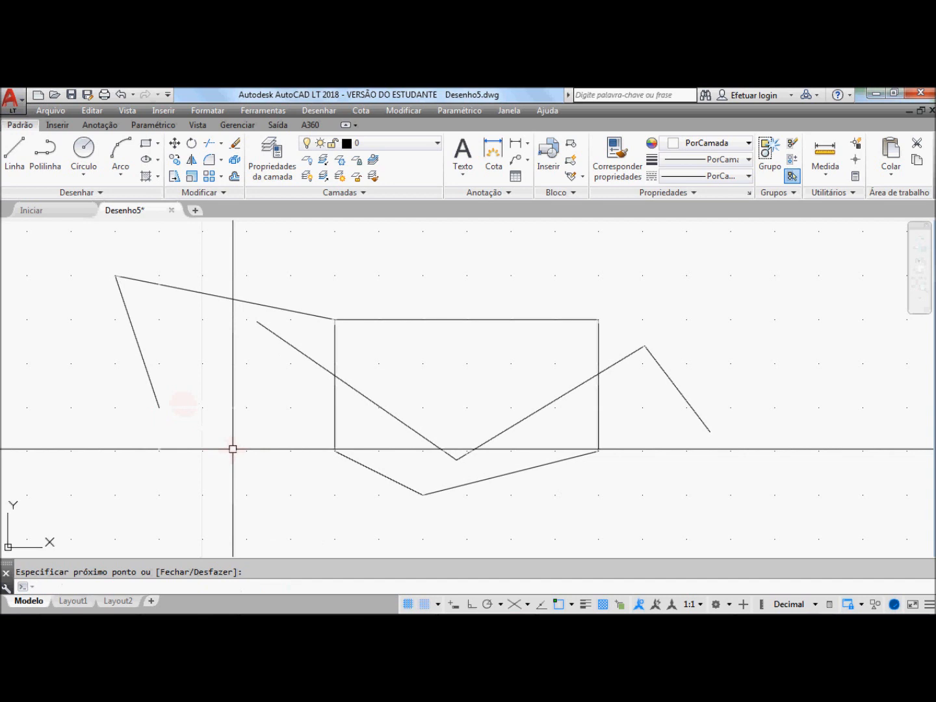
Set the GRIDSTYLE variable to 0 for a lined grid
{"action": "type", "text": "grid"}
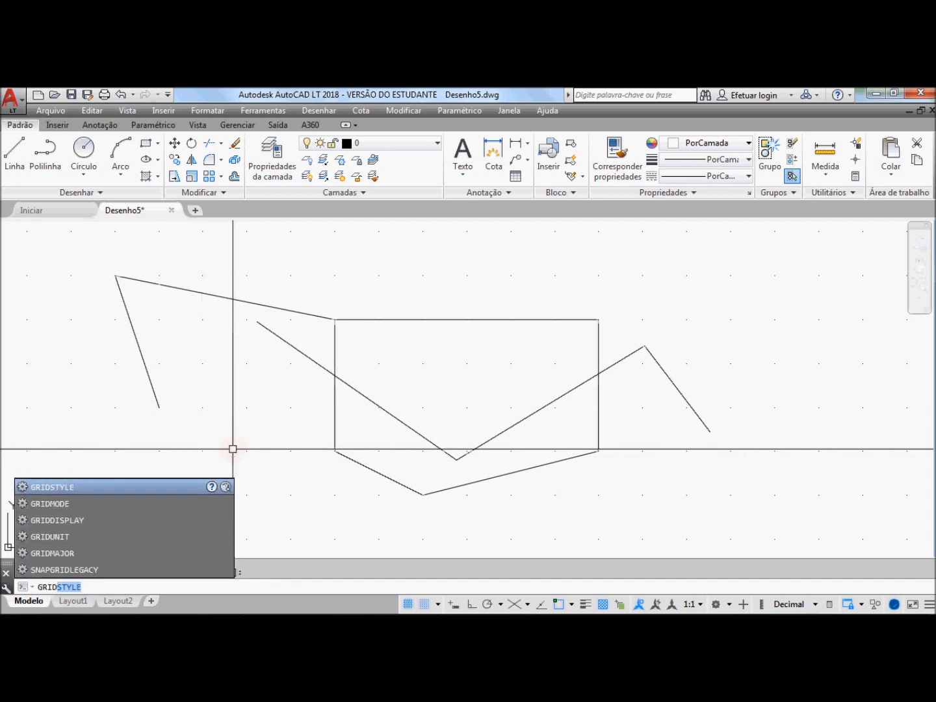
{"action": "left_click", "coordinate": [65, 487]}
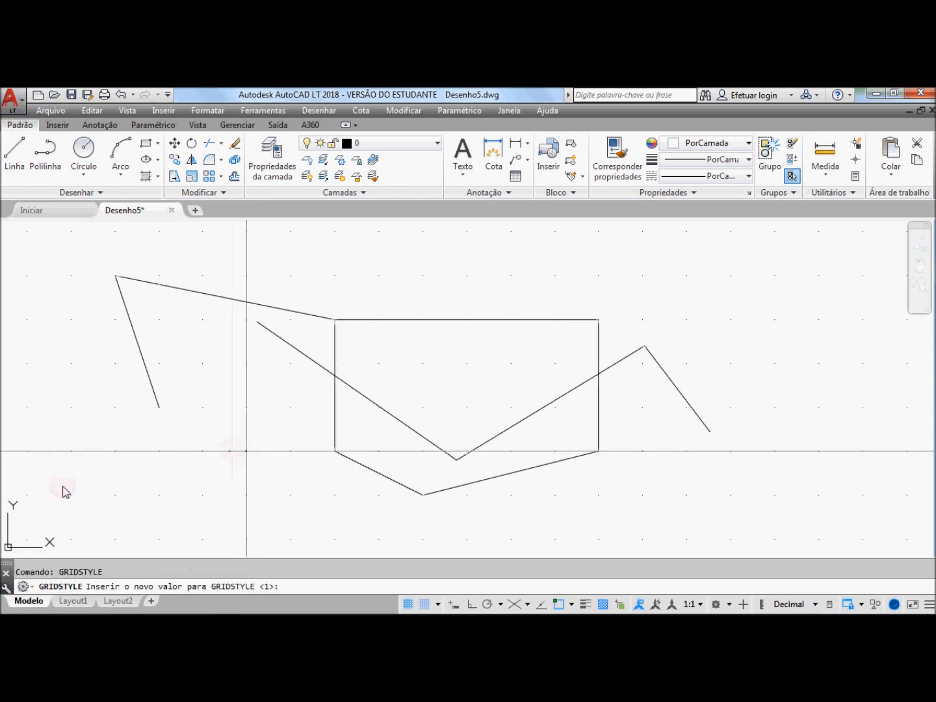
{"action": "type", "text": "0"}
{"action": "key", "text": "Return"}
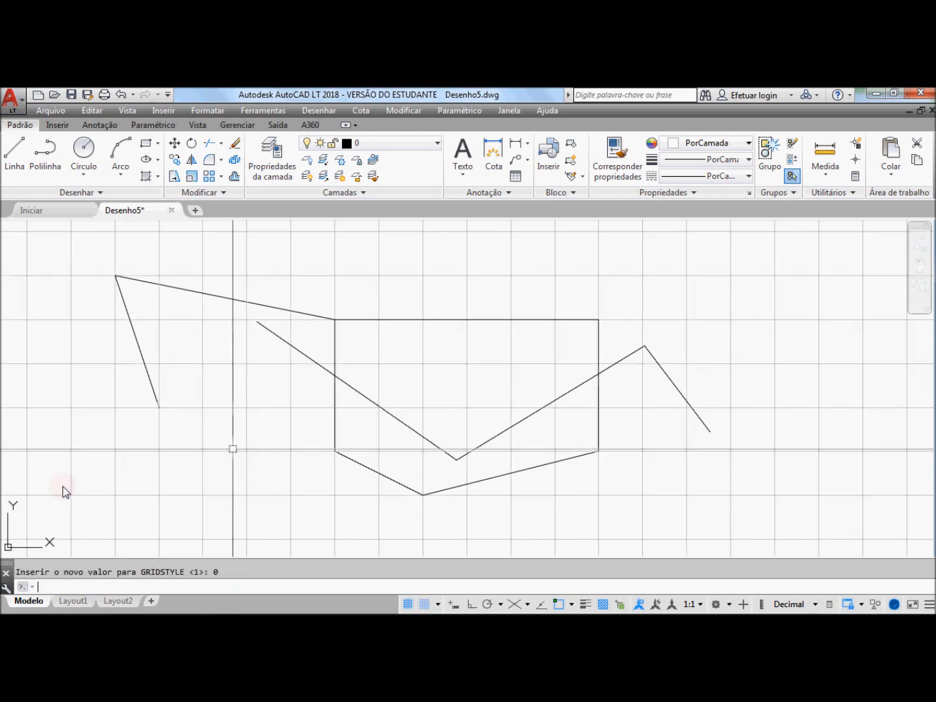
Draw a four-segment line through grid intersections, from the right side of the drawing area across to the upper left
{"action": "left_click", "coordinate": [14, 153]}
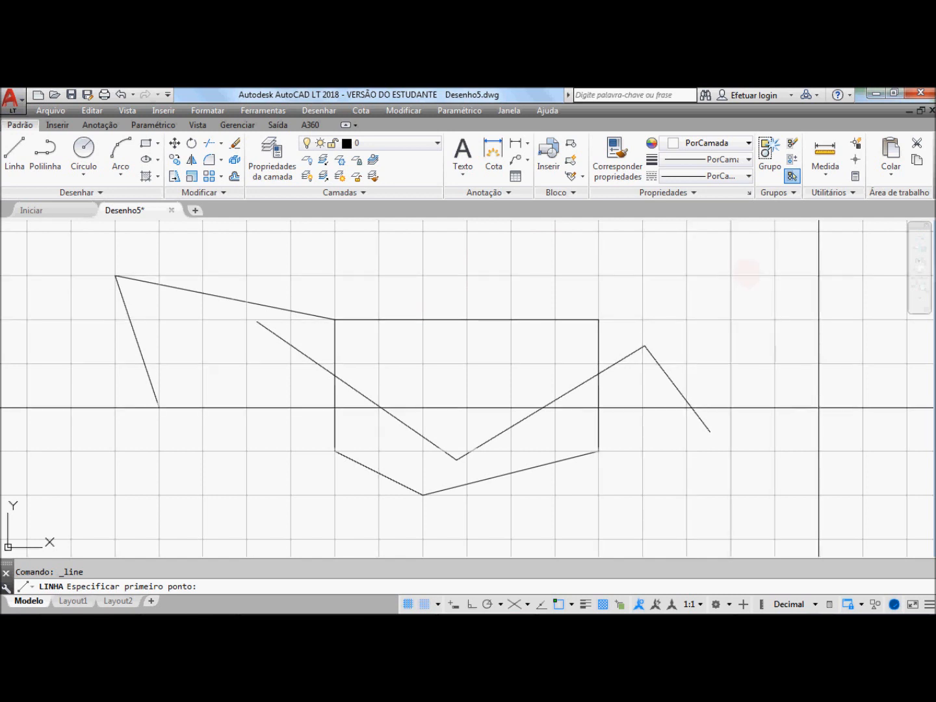
{"action": "left_click", "coordinate": [774, 363]}
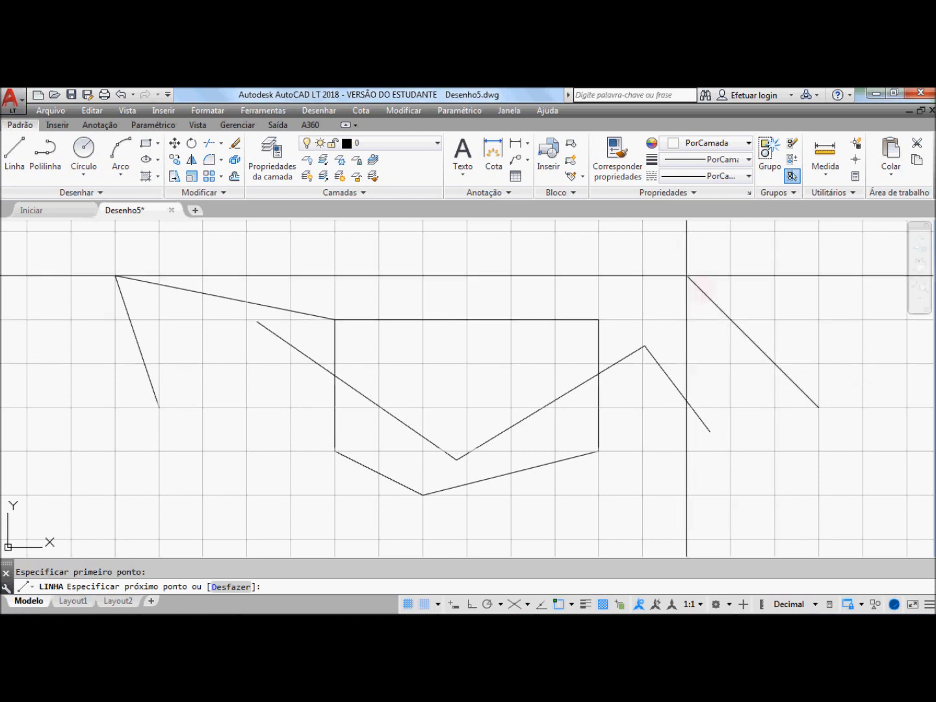
{"action": "left_click", "coordinate": [599, 276]}
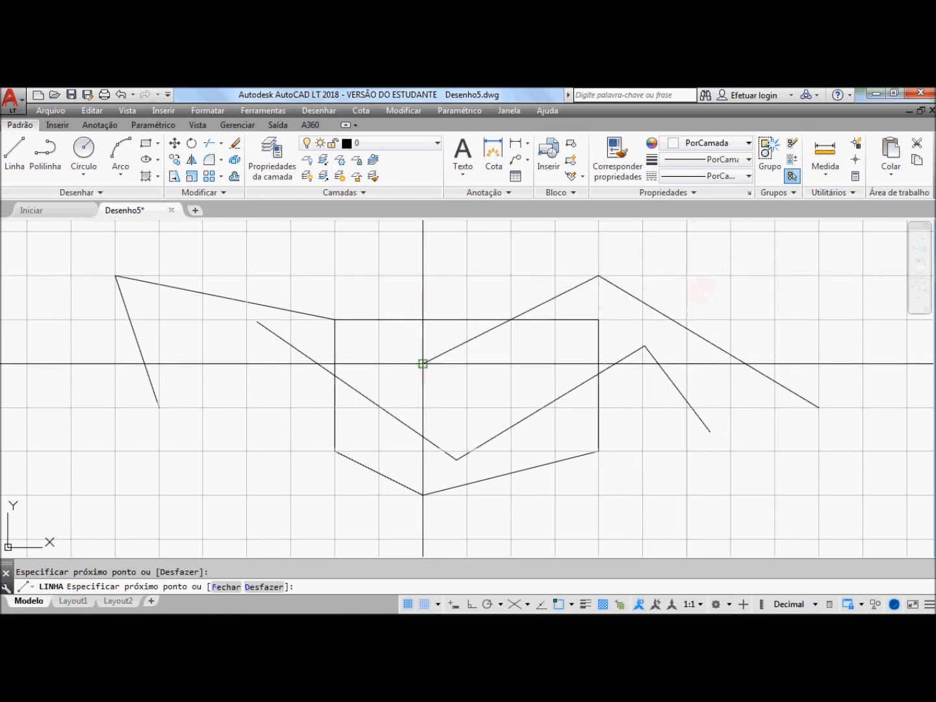
{"action": "left_click", "coordinate": [246, 450]}
{"action": "left_click", "coordinate": [159, 362]}
{"action": "left_click", "coordinate": [246, 276]}
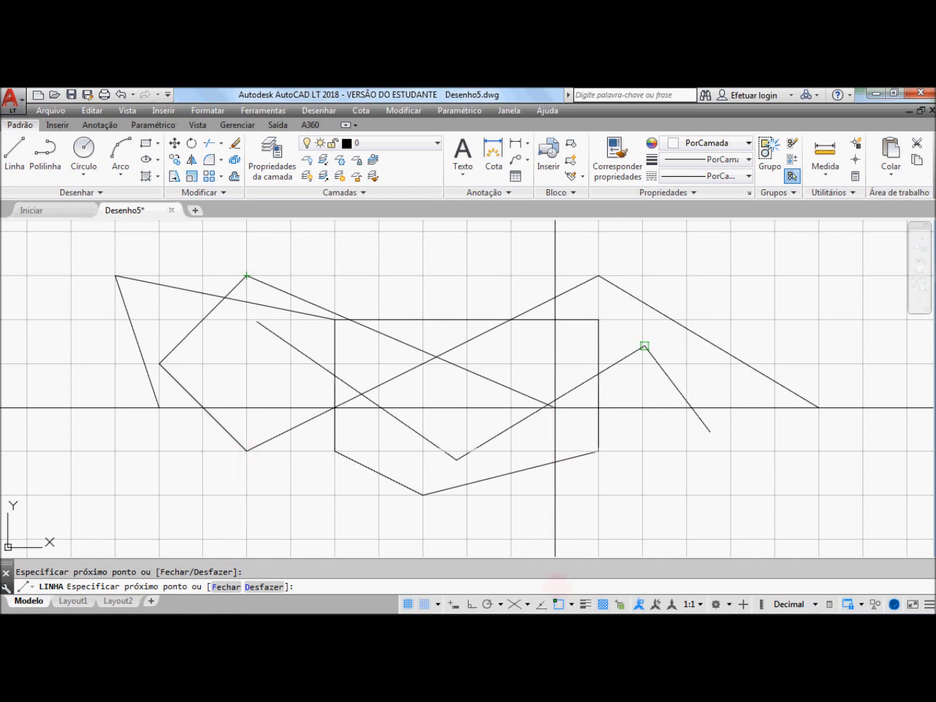
Turn snap mode off and continue the line with freely placed segments across to the right side and back toward the centre
{"action": "left_click", "coordinate": [423, 605]}
{"action": "left_click", "coordinate": [355, 292]}
{"action": "left_click", "coordinate": [454, 249]}
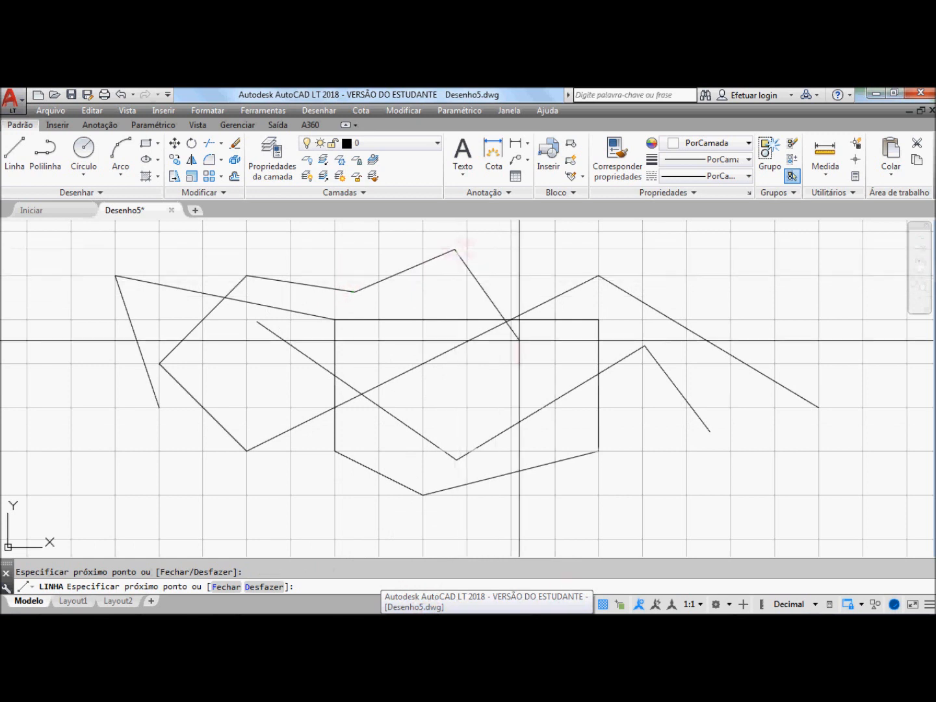
{"action": "left_click", "coordinate": [532, 378]}
{"action": "left_click", "coordinate": [669, 481]}
{"action": "left_click", "coordinate": [760, 332]}
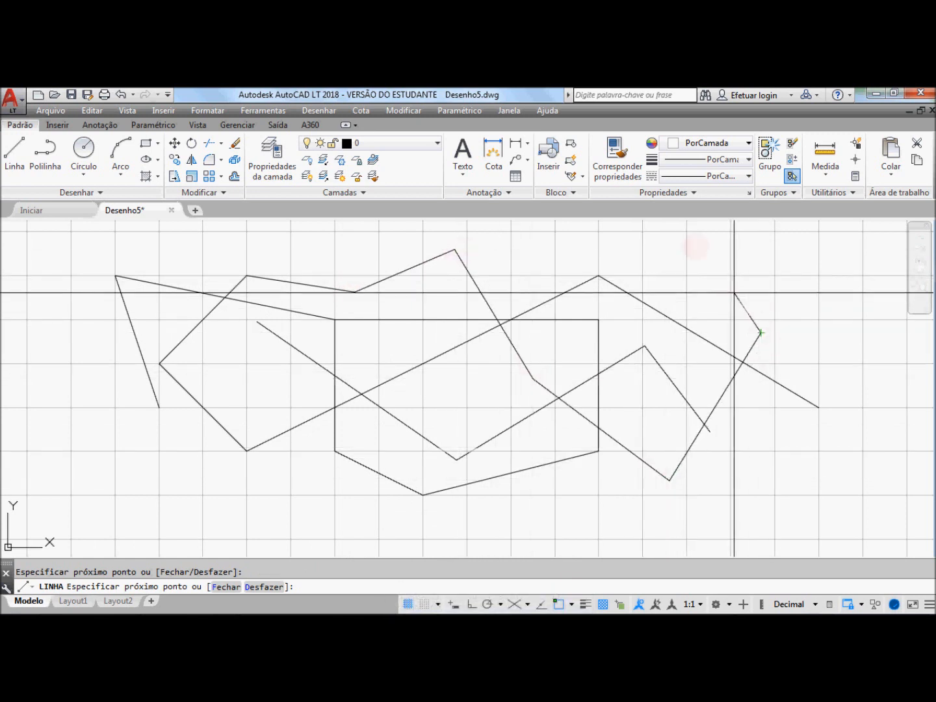
{"action": "left_click", "coordinate": [693, 244]}
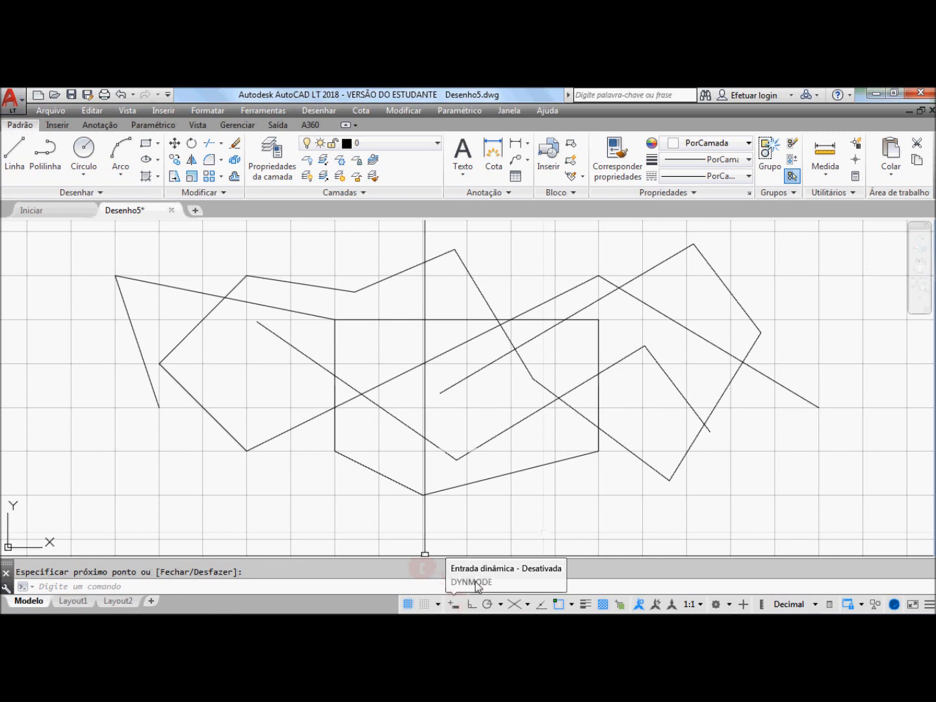
Select all the lines in the drawing and erase them
{"action": "key", "text": "Escape"}
{"action": "key", "text": "ctrl+a"}
{"action": "key", "text": "Delete"}
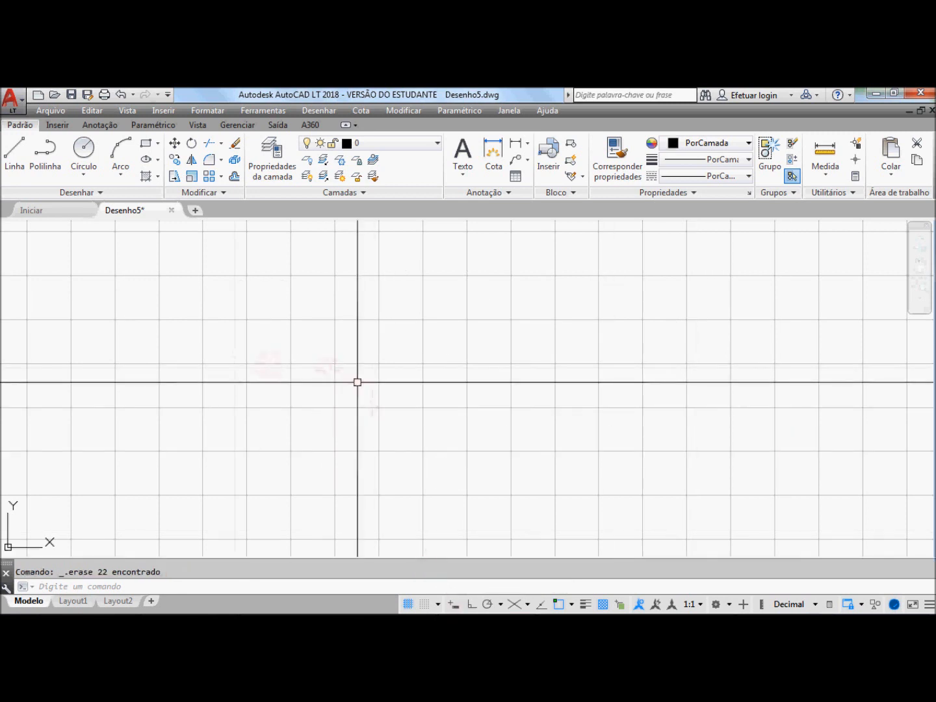
Turn on dynamic input and draw a freehand closed four-sided outline, starting with a segment about 103 units long sloping down at 37°
{"action": "left_click", "coordinate": [15, 153]}
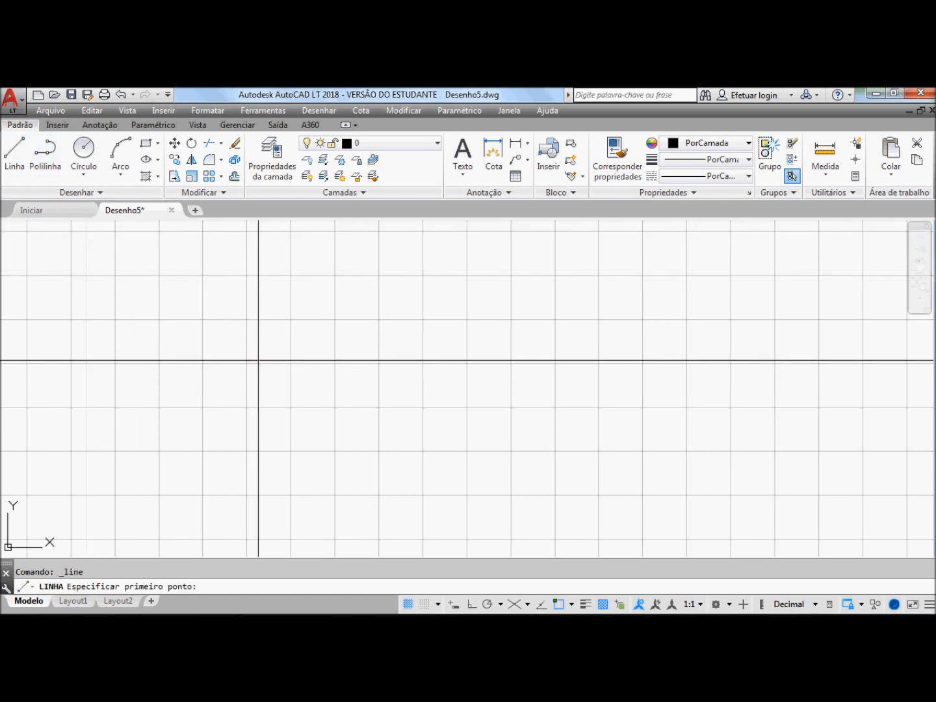
{"action": "left_click", "coordinate": [455, 605]}
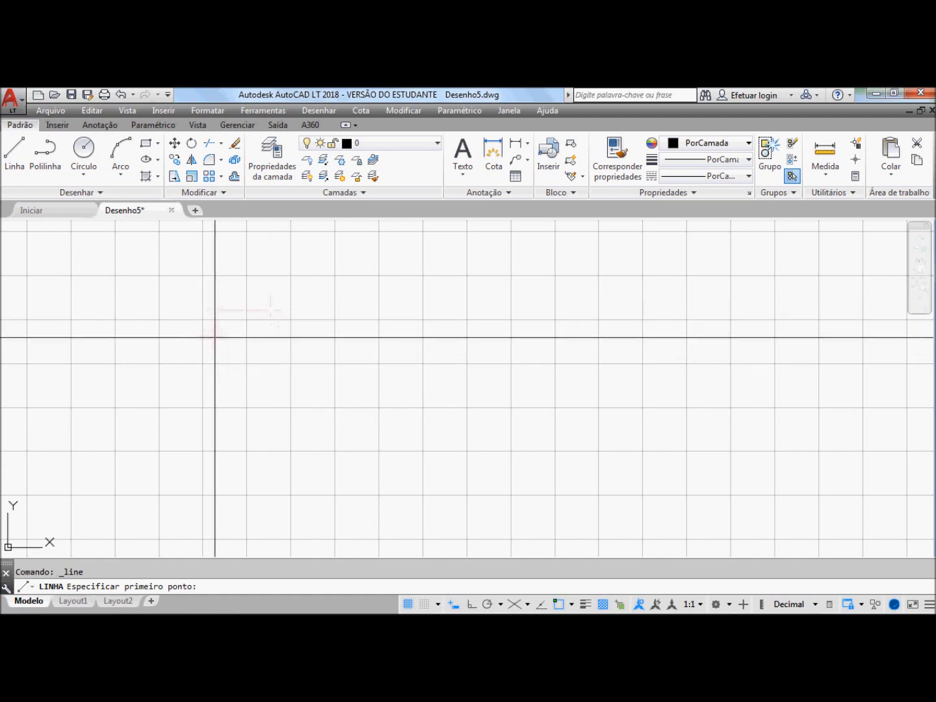
{"action": "left_click", "coordinate": [215, 337]}
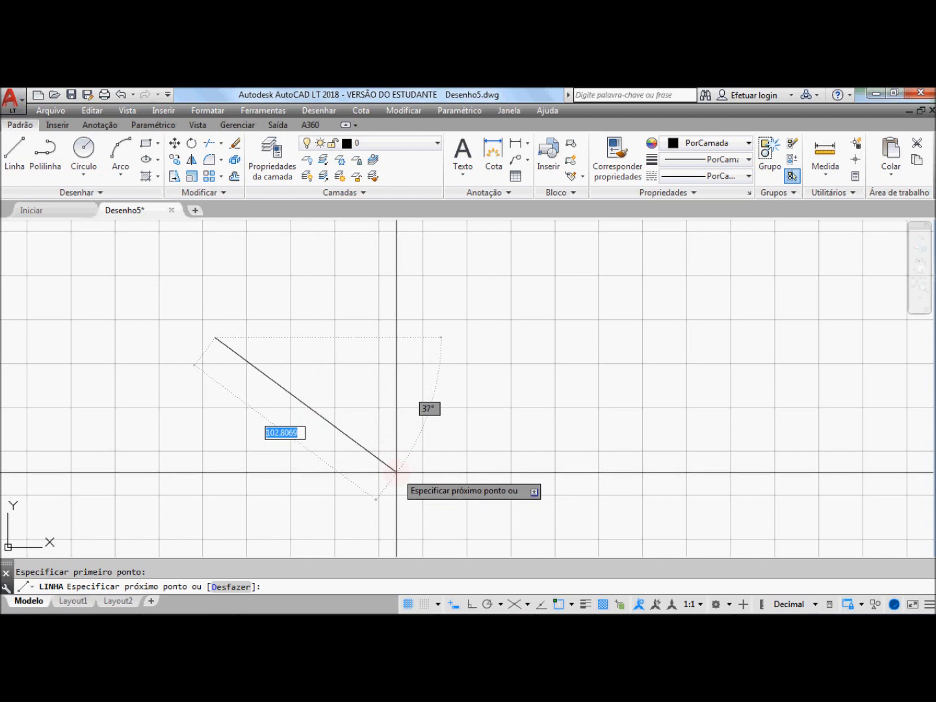
{"action": "left_click", "coordinate": [397, 471]}
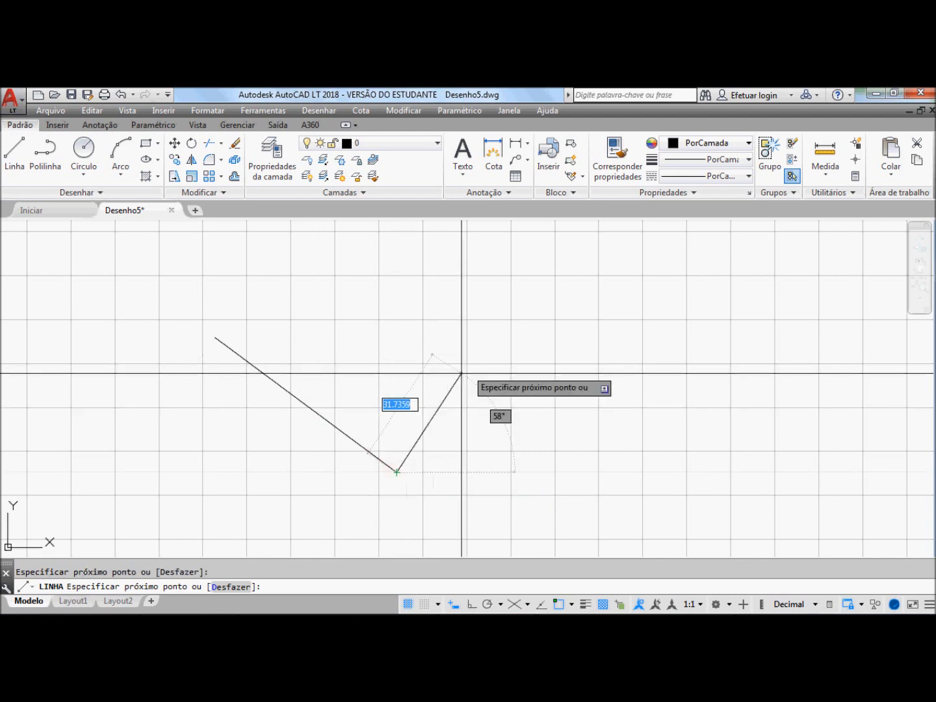
{"action": "left_click", "coordinate": [578, 300]}
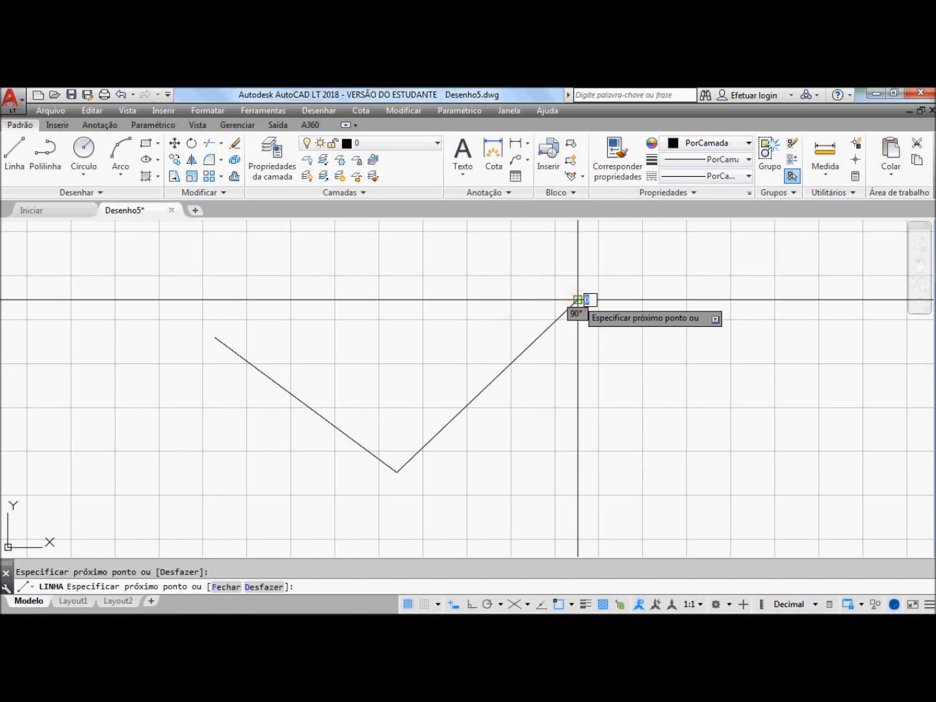
{"action": "left_click", "coordinate": [399, 304]}
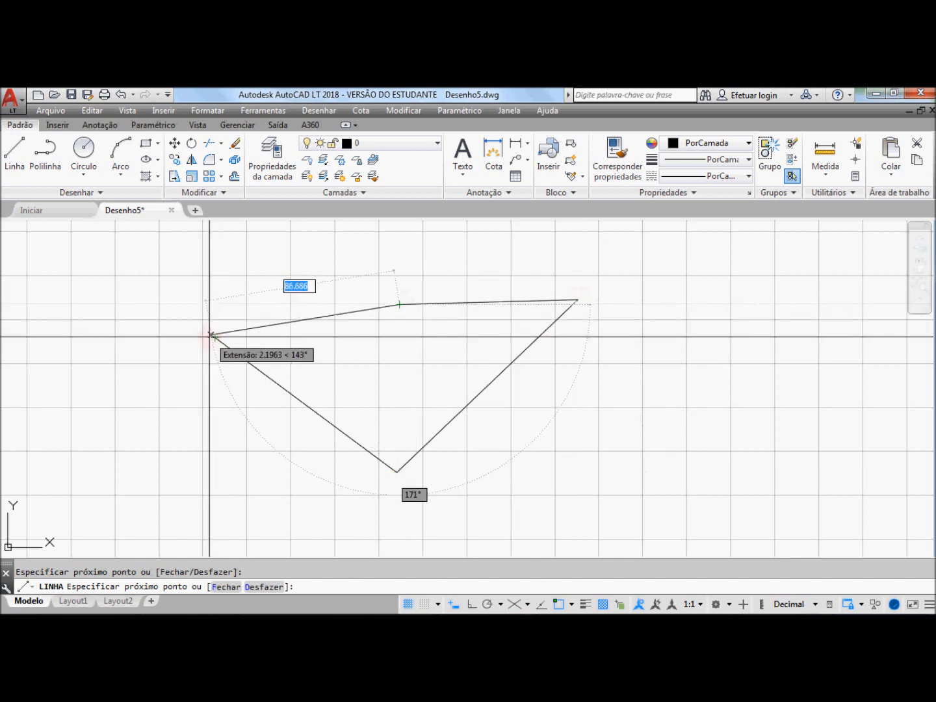
{"action": "left_click", "coordinate": [214, 338]}
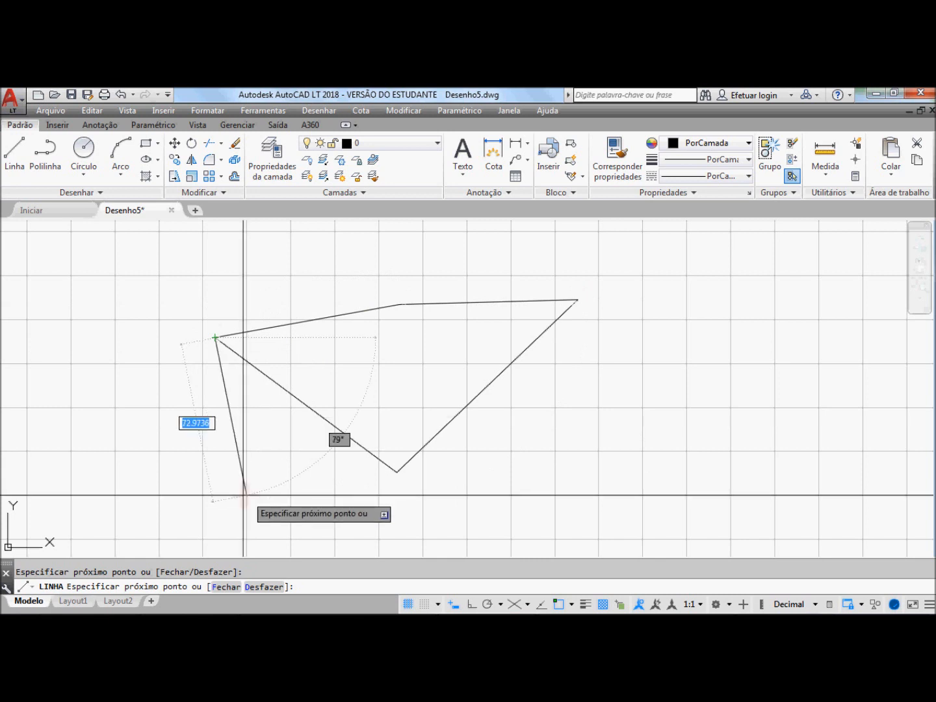
Continue the line down from the outline's left vertex, across to its lowest vertex and up to its upper middle vertex
{"action": "left_click", "coordinate": [225, 474]}
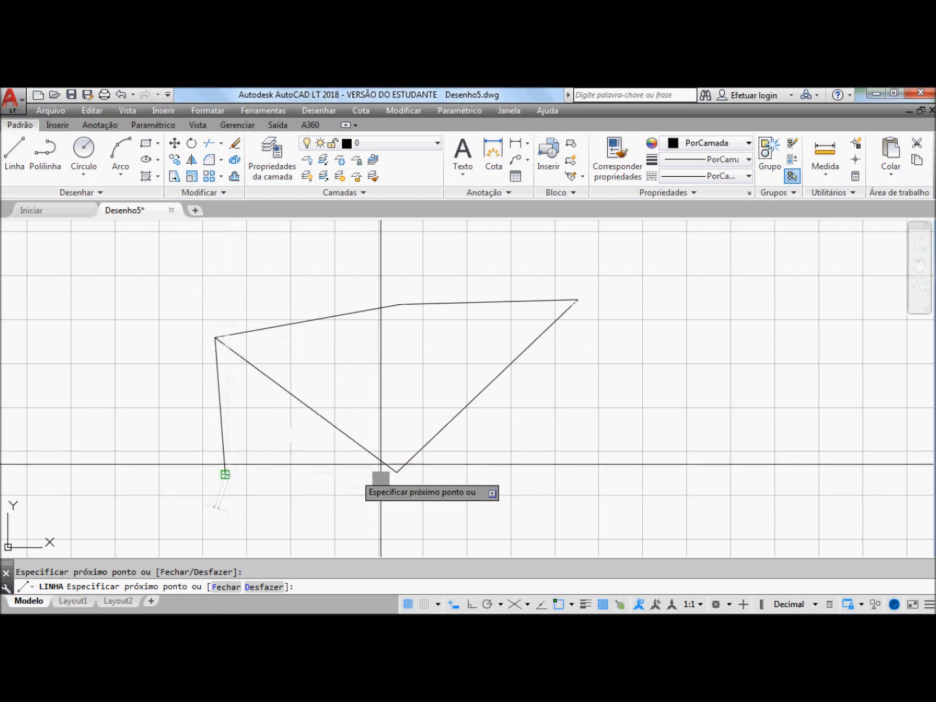
{"action": "left_click", "coordinate": [397, 473]}
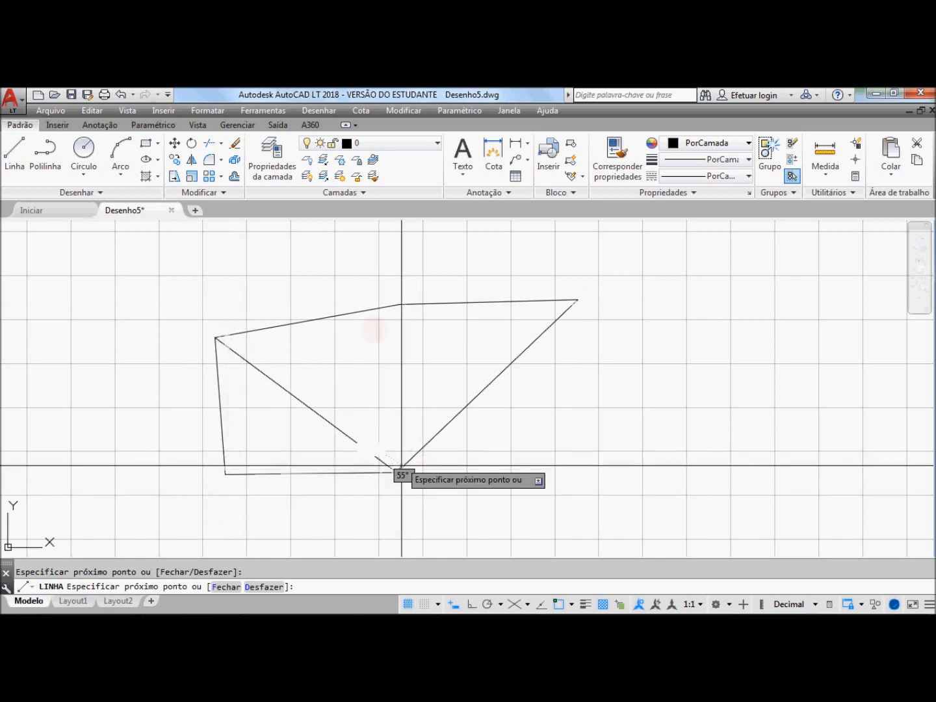
{"action": "left_click", "coordinate": [399, 304]}
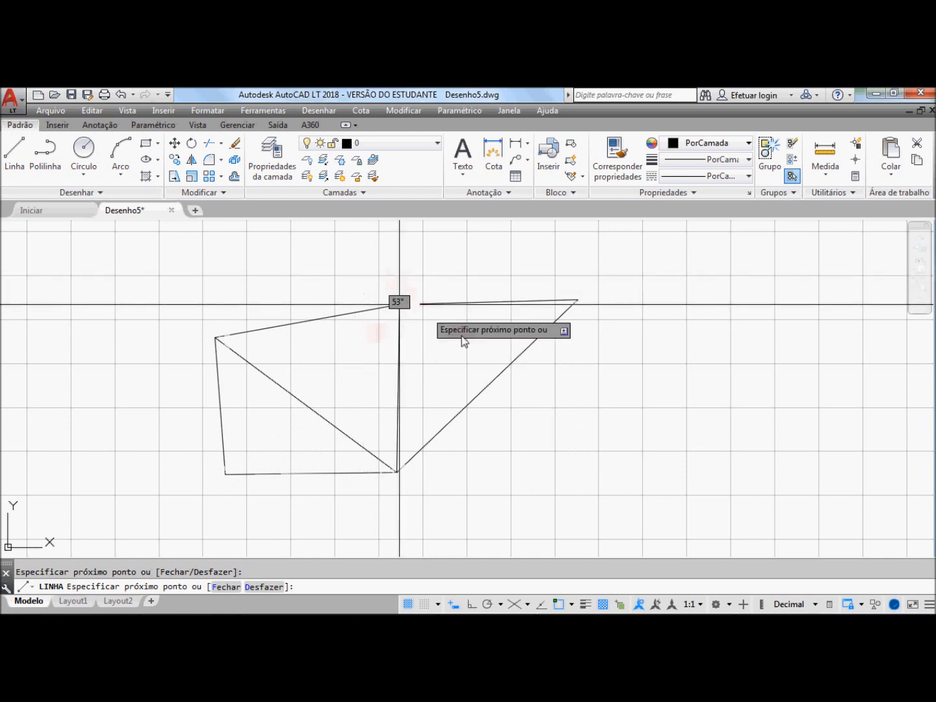
Continue the line with six freely placed segments across to the right side and back below the outline, and end it
{"action": "left_click", "coordinate": [572, 424]}
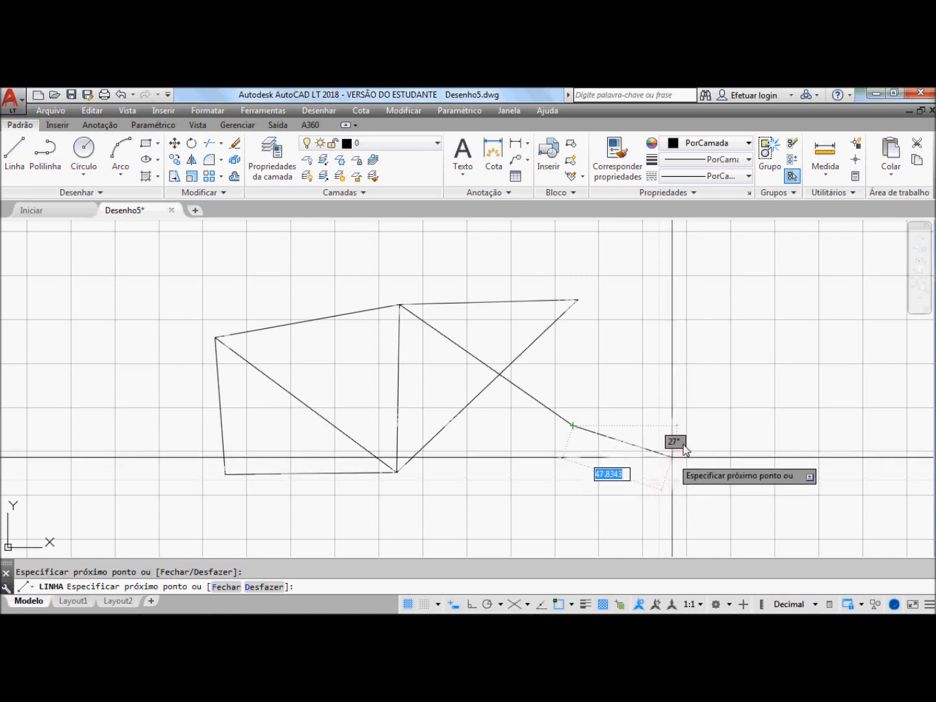
{"action": "left_click", "coordinate": [712, 422]}
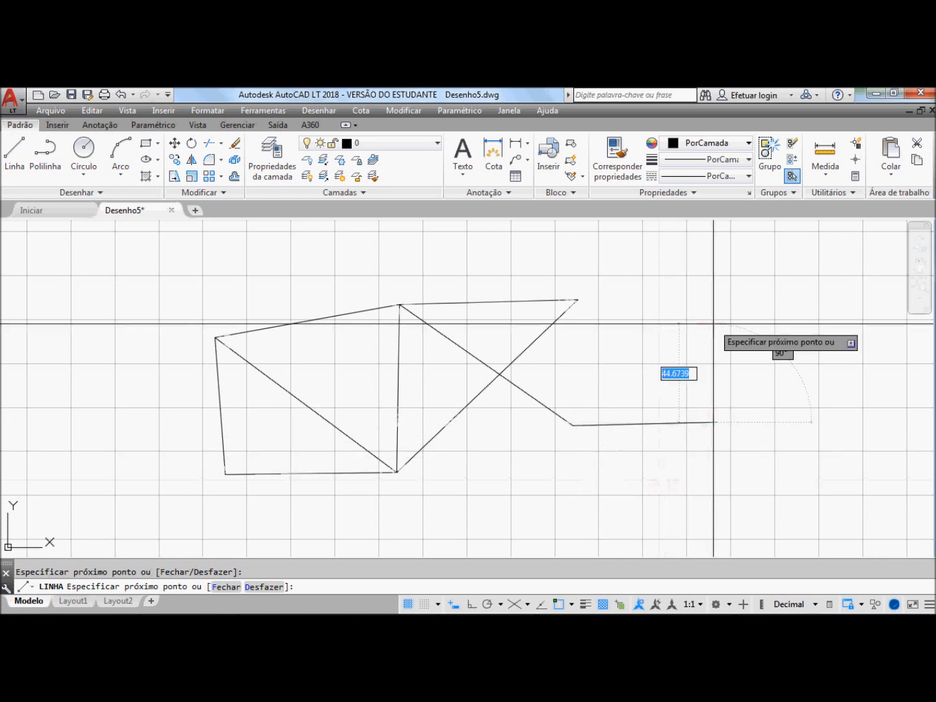
{"action": "left_click", "coordinate": [708, 292]}
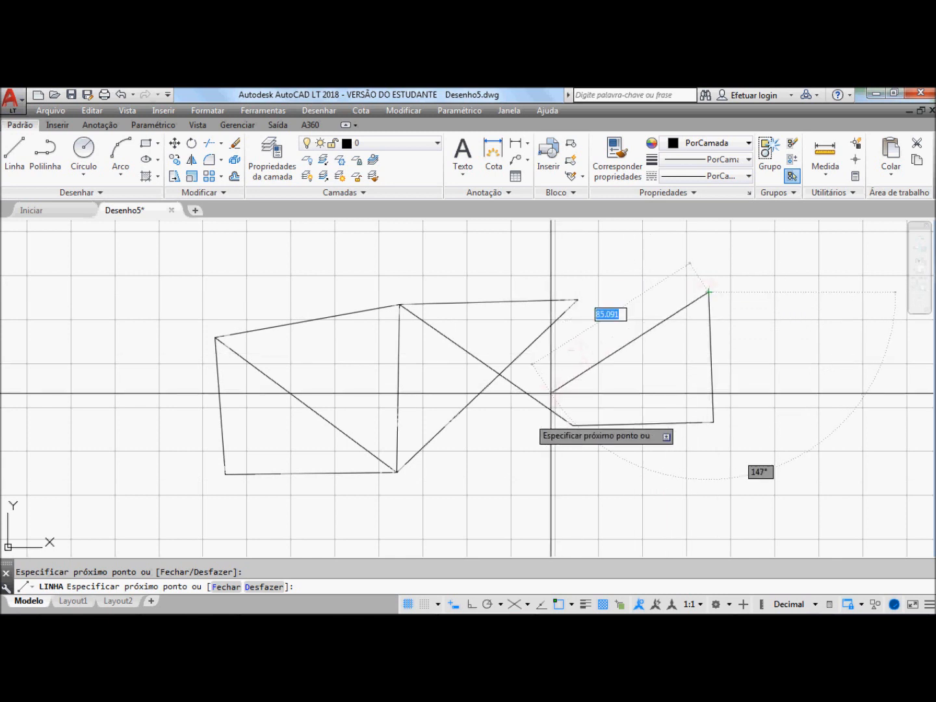
{"action": "left_click", "coordinate": [447, 477]}
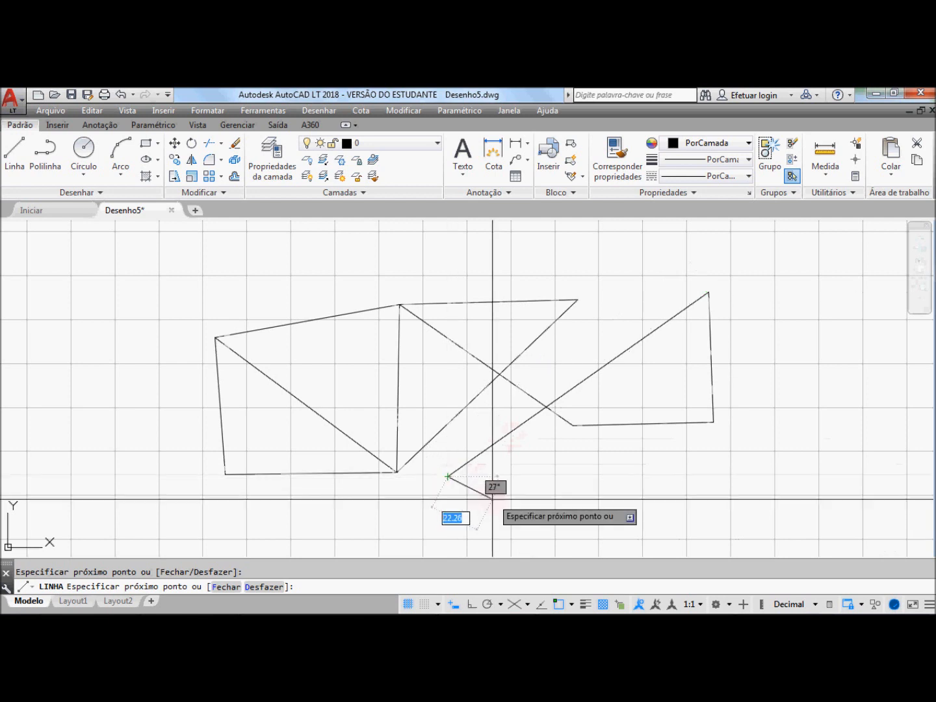
{"action": "left_click", "coordinate": [532, 518]}
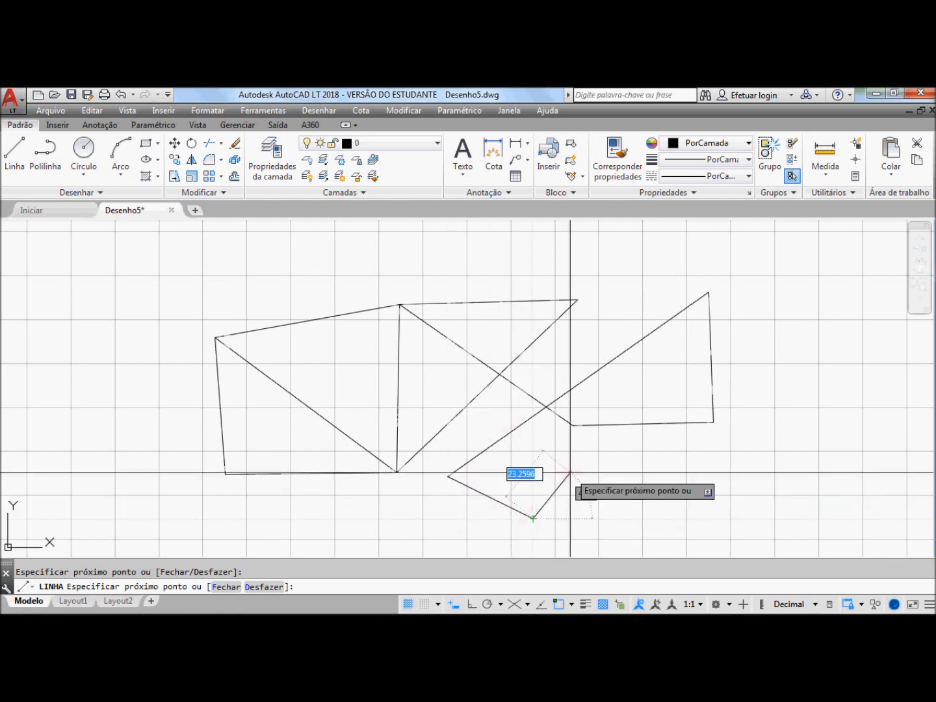
{"action": "left_click", "coordinate": [570, 470]}
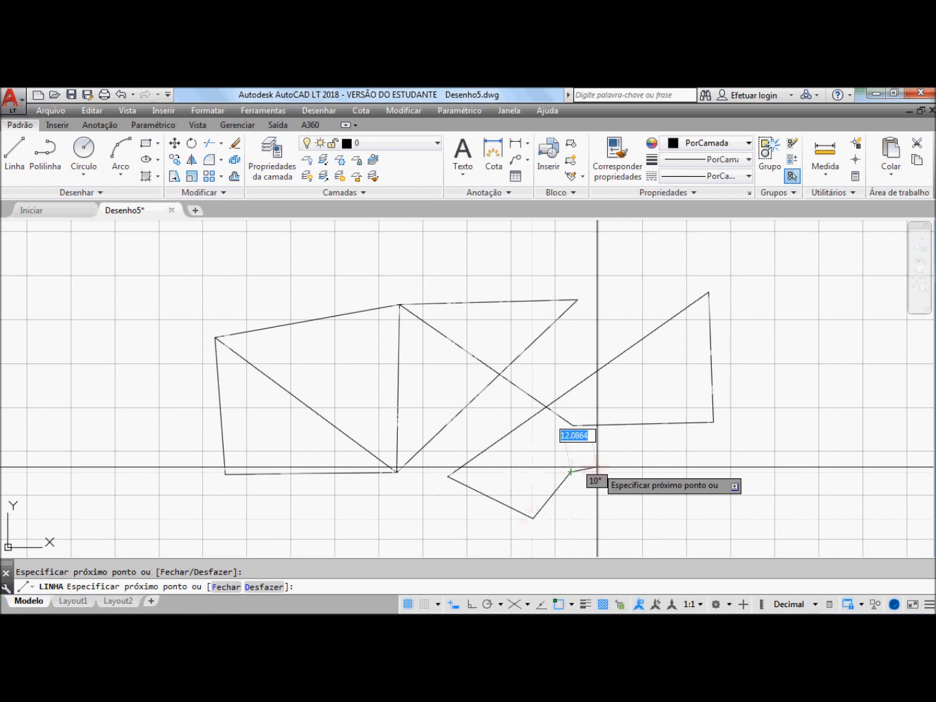
{"action": "key", "text": "Return"}
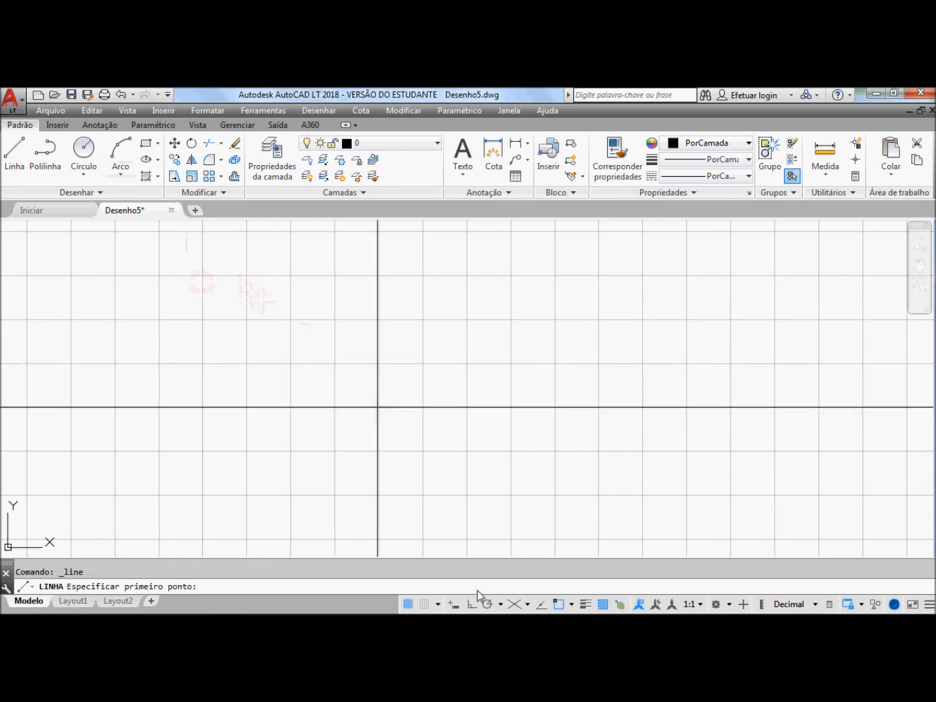
With dynamic input off, draw a six-segment freehand zigzag line that passes back through its own start point
{"action": "left_click", "coordinate": [311, 359]}
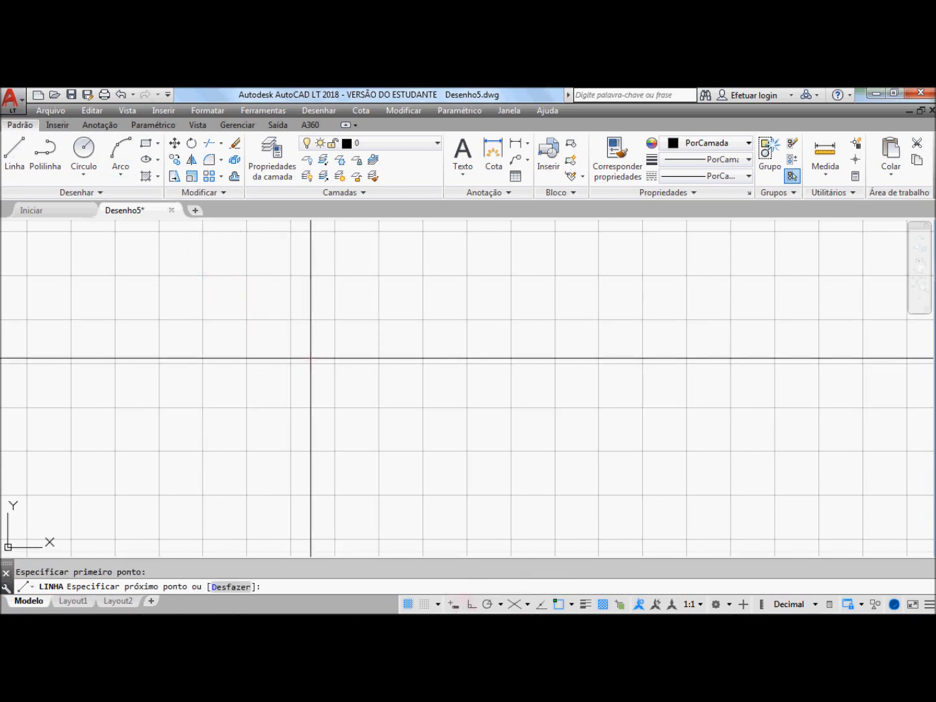
{"action": "left_click", "coordinate": [462, 478]}
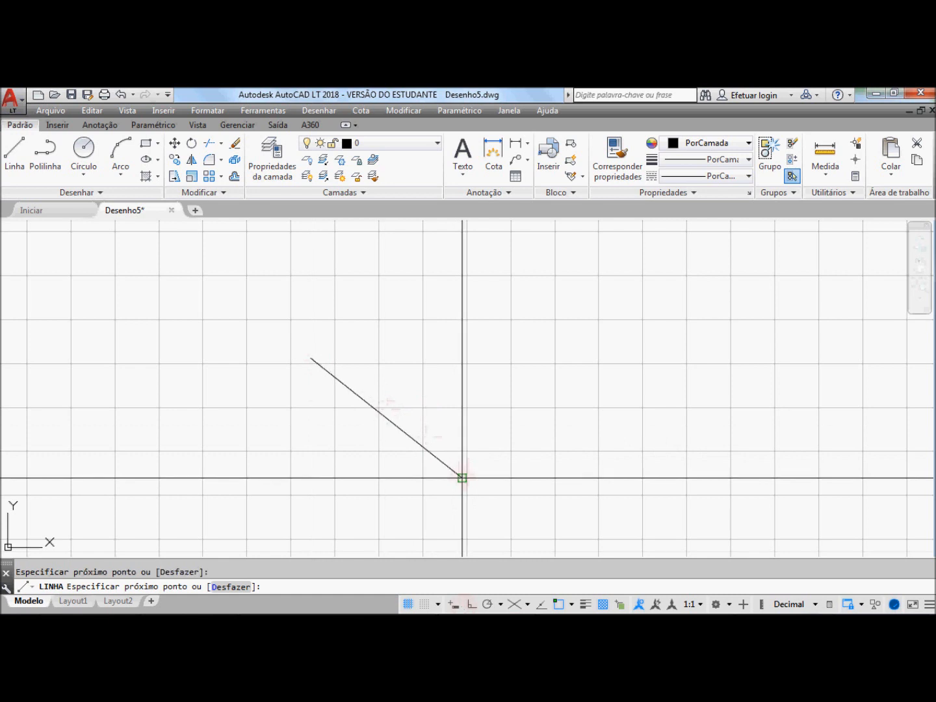
{"action": "left_click", "coordinate": [623, 334]}
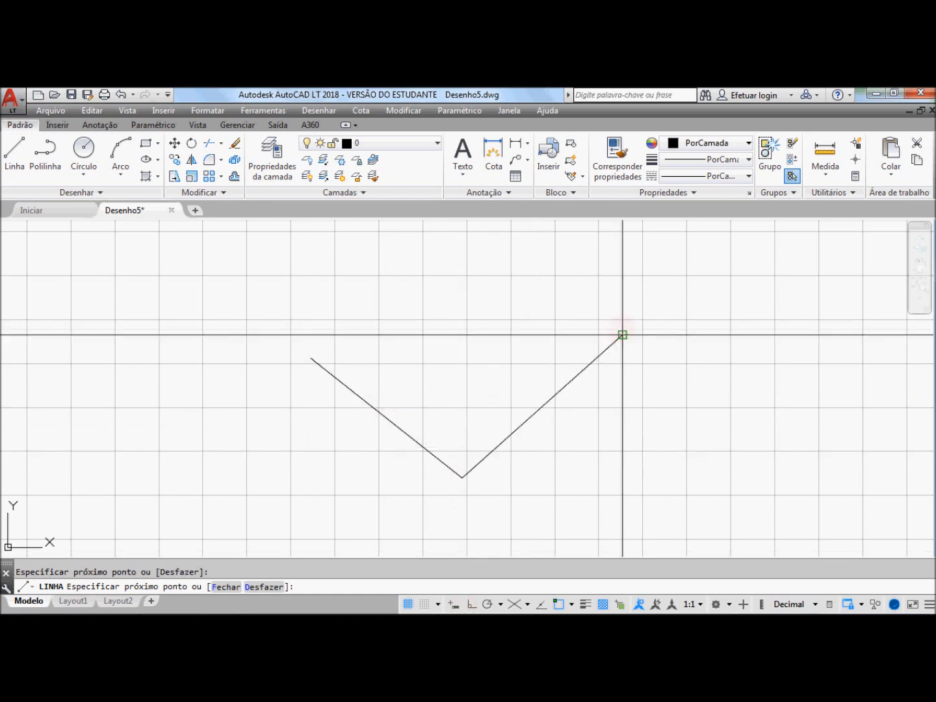
{"action": "left_click", "coordinate": [715, 430]}
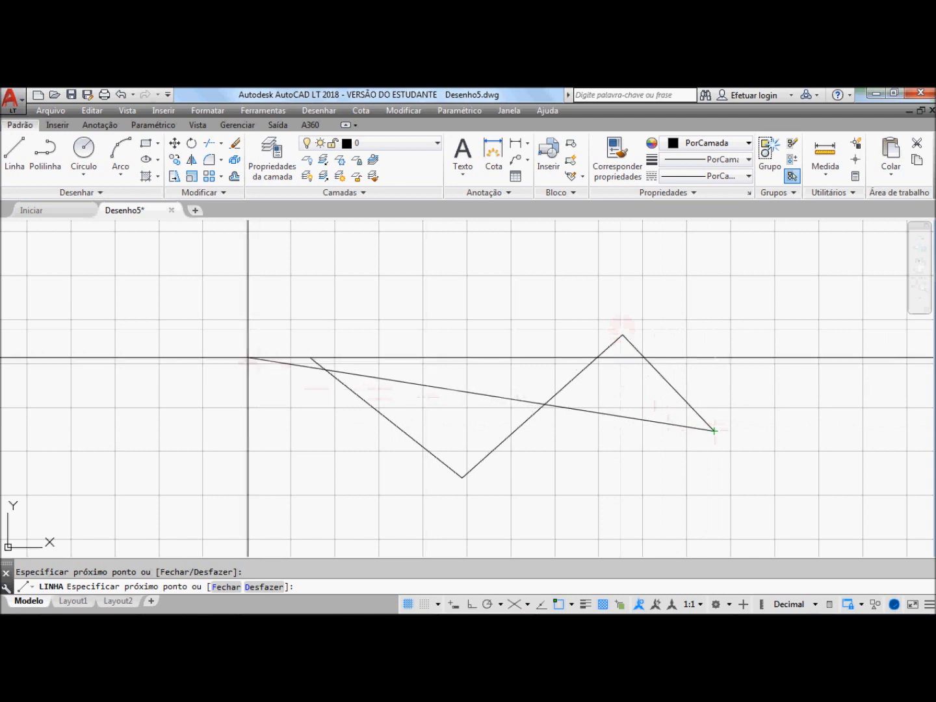
{"action": "left_click", "coordinate": [313, 358]}
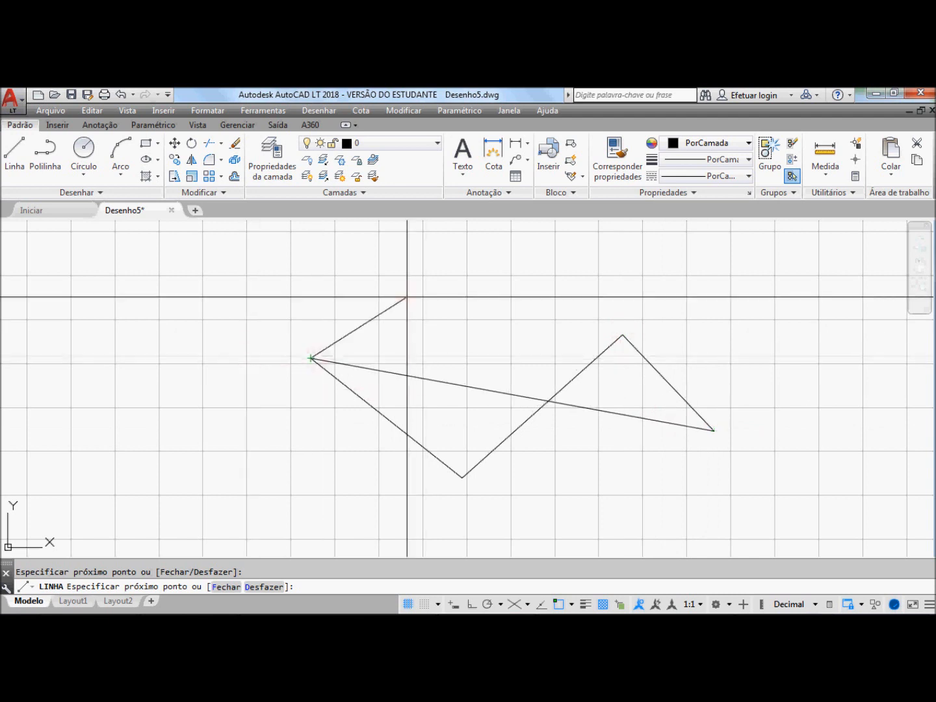
{"action": "left_click", "coordinate": [457, 292]}
{"action": "left_click", "coordinate": [547, 401]}
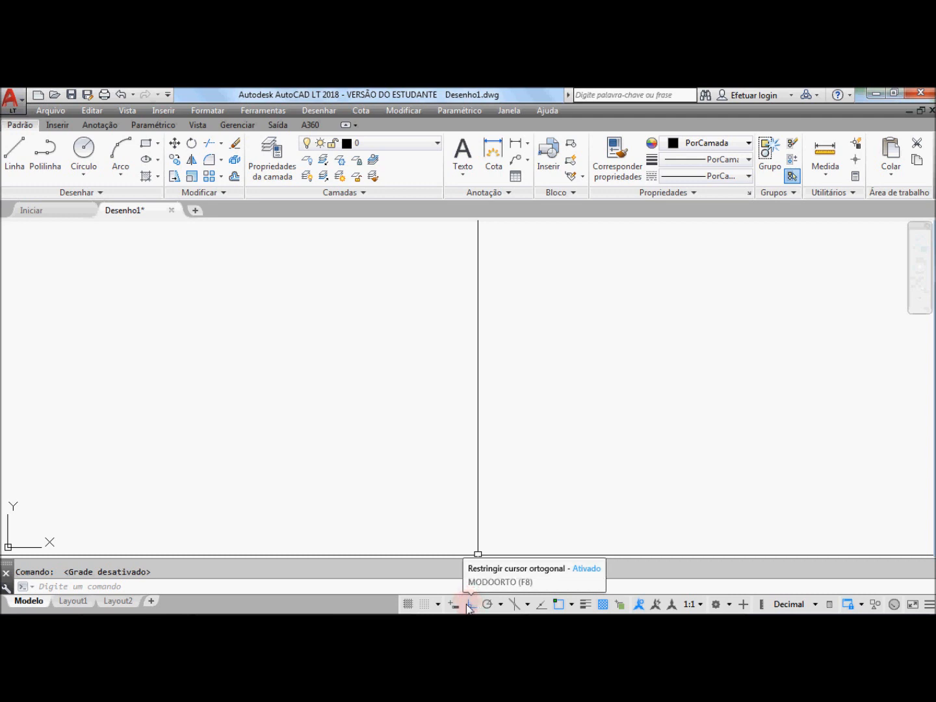
Check Modo orto among the status bar tools and, with ortho mode on, draw a connected line of six alternating horizontal and vertical segments
{"action": "left_click", "coordinate": [929, 606]}
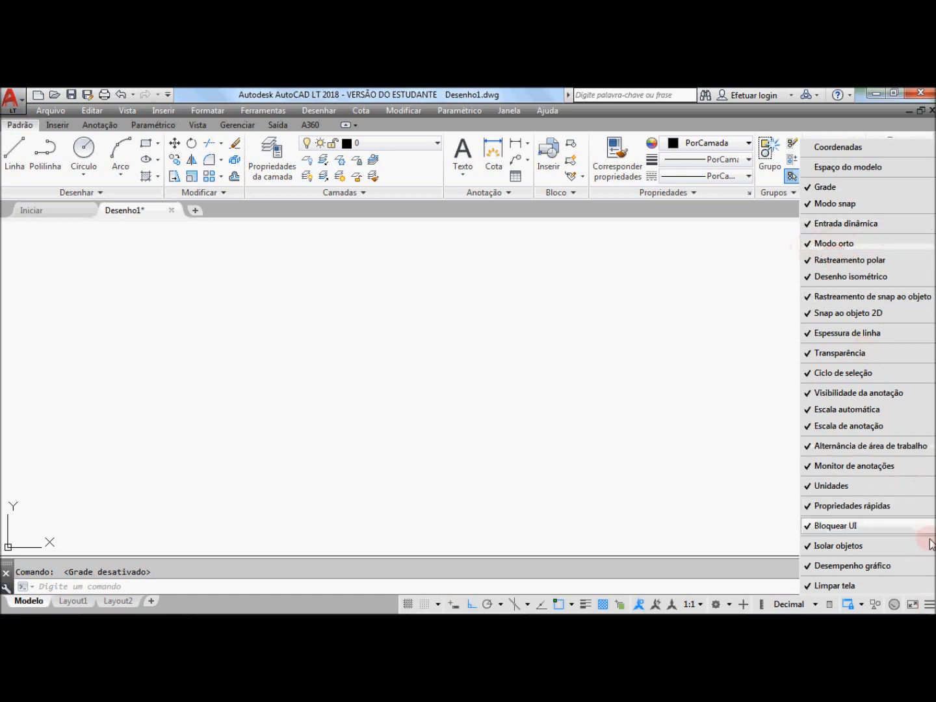
{"action": "left_click", "coordinate": [792, 177]}
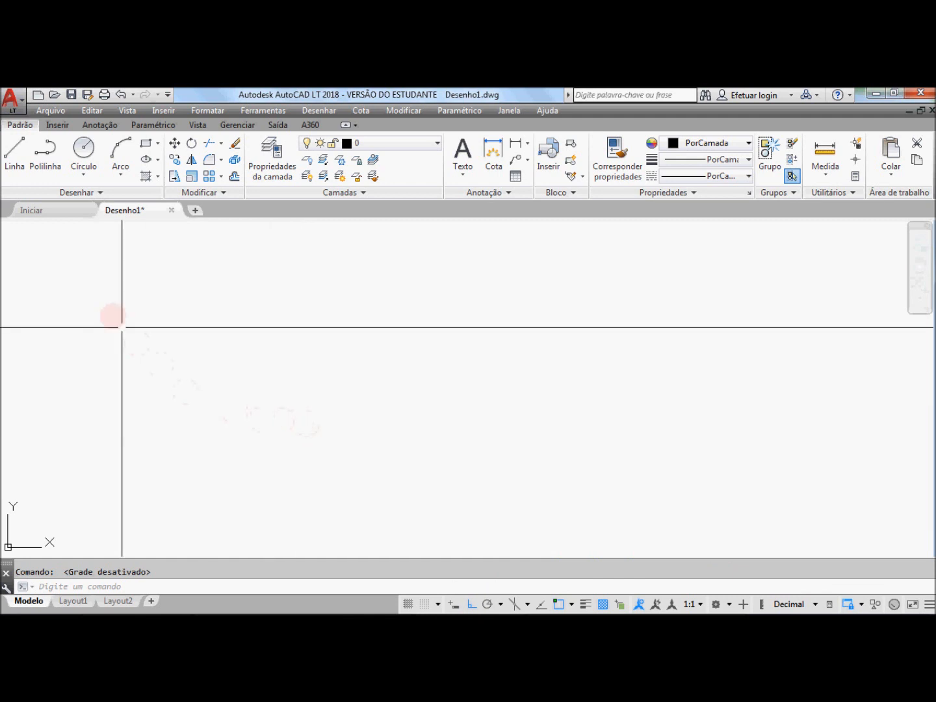
{"action": "left_click", "coordinate": [13, 155]}
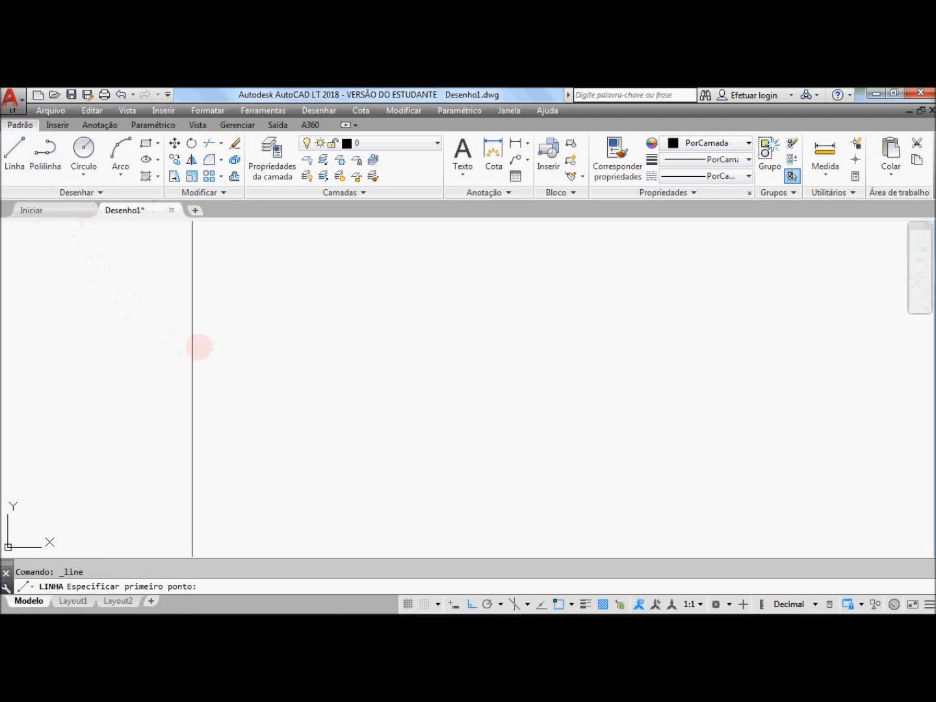
{"action": "left_click", "coordinate": [215, 337]}
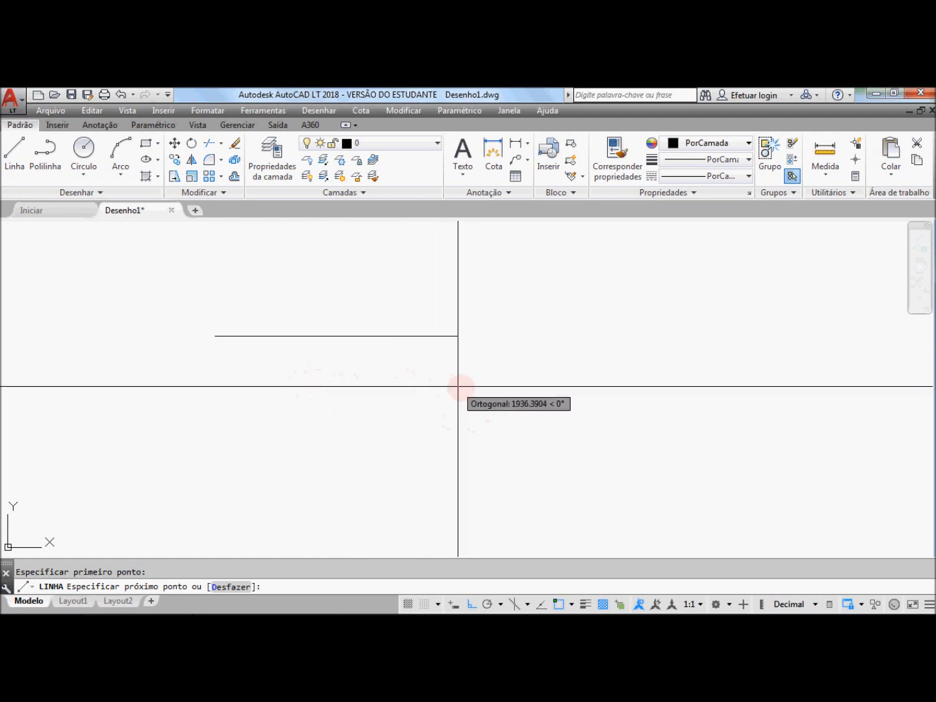
{"action": "left_click", "coordinate": [482, 345]}
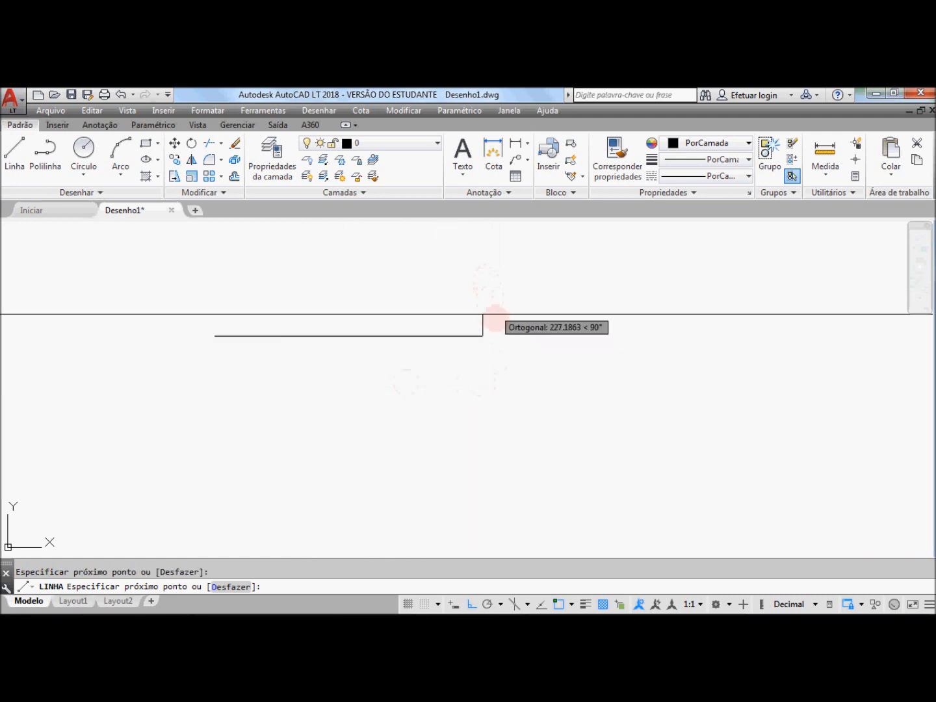
{"action": "left_click", "coordinate": [483, 268]}
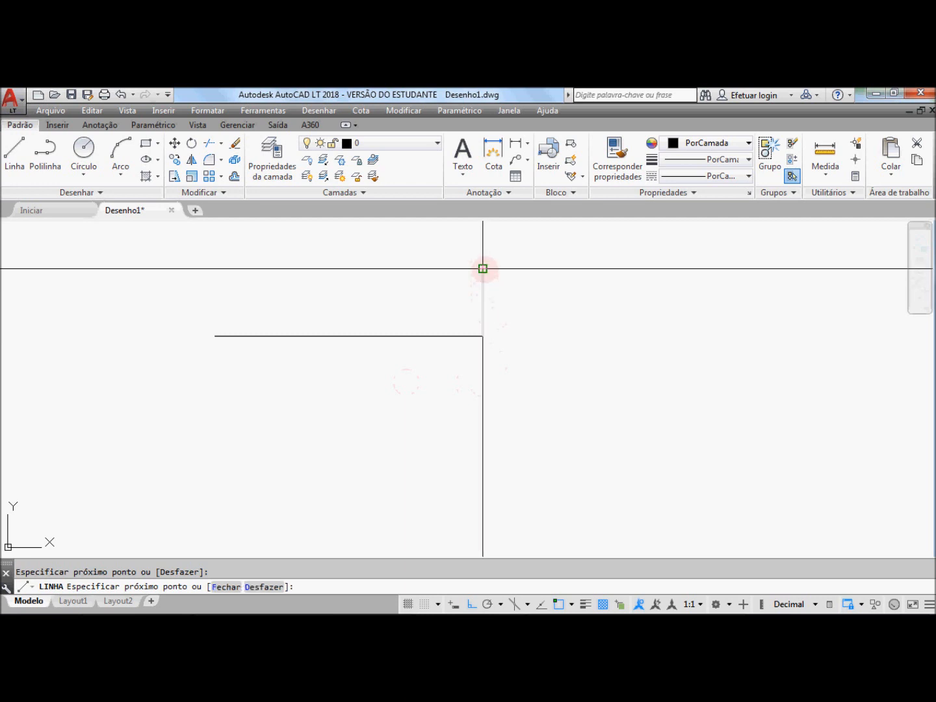
{"action": "left_click", "coordinate": [370, 270]}
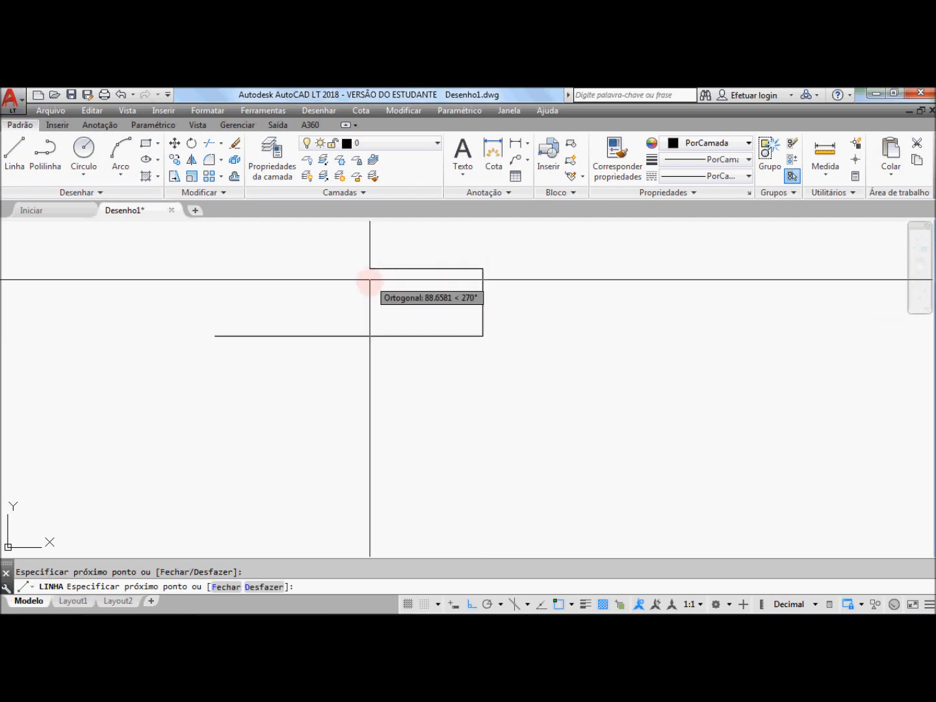
{"action": "left_click", "coordinate": [370, 422]}
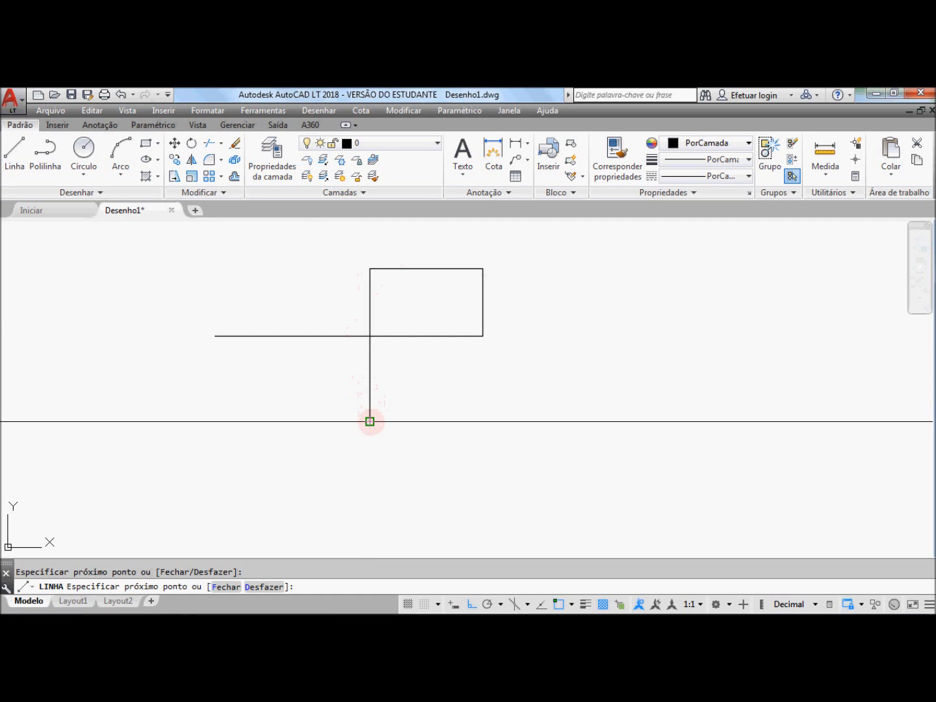
{"action": "left_click", "coordinate": [581, 422]}
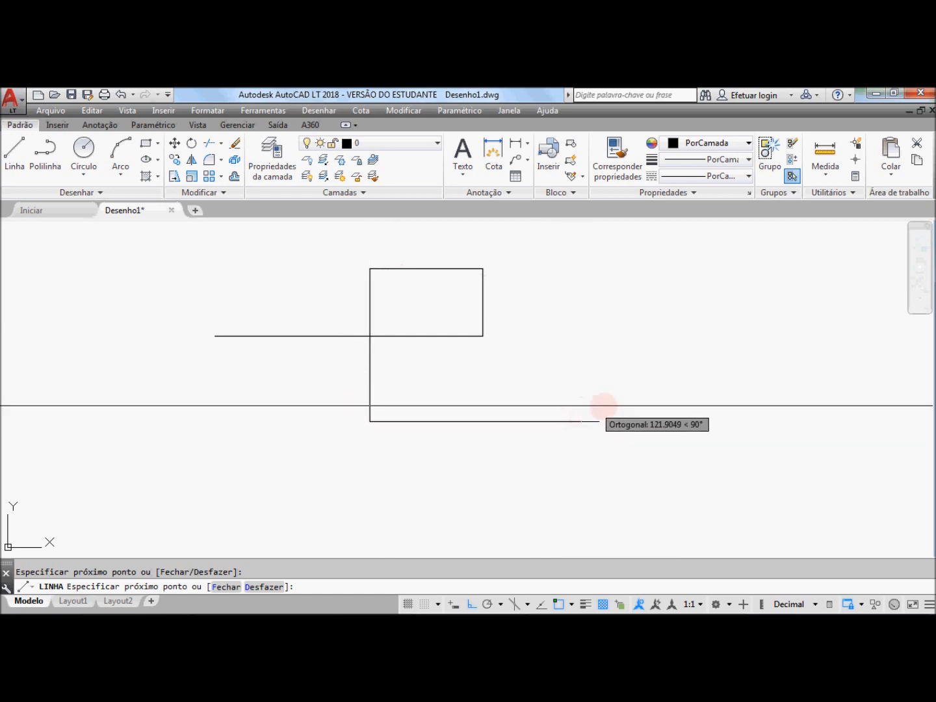
{"action": "left_click", "coordinate": [593, 462]}
{"action": "key", "text": "Return"}
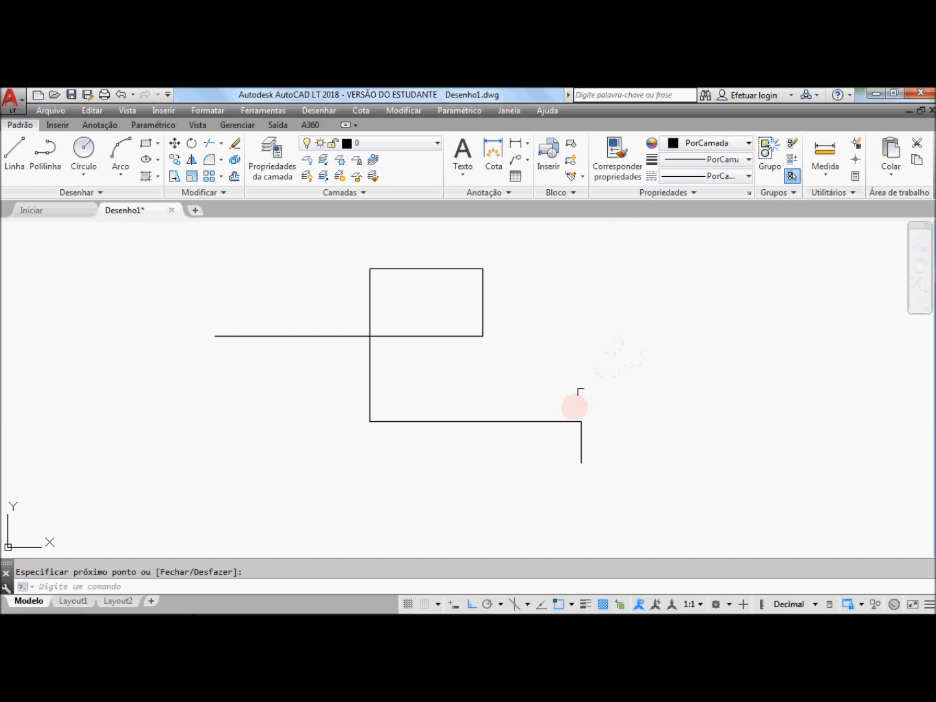
Turn ortho mode off and draw a closed freehand line of five sloping segments across the orthogonal lines
{"action": "left_click", "coordinate": [471, 605]}
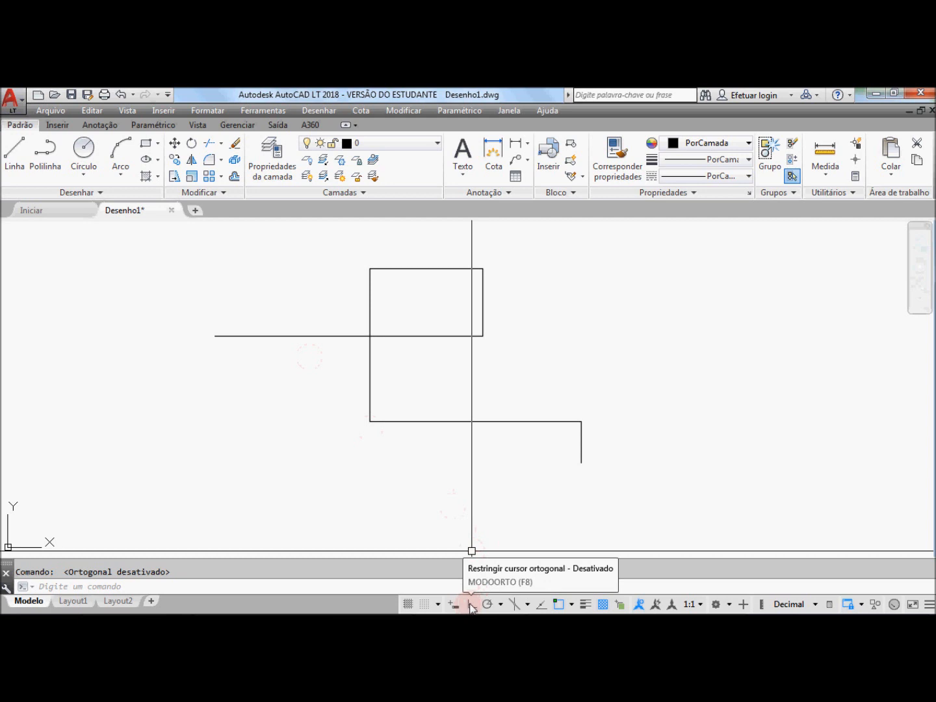
{"action": "left_click", "coordinate": [15, 151]}
{"action": "left_click", "coordinate": [260, 299]}
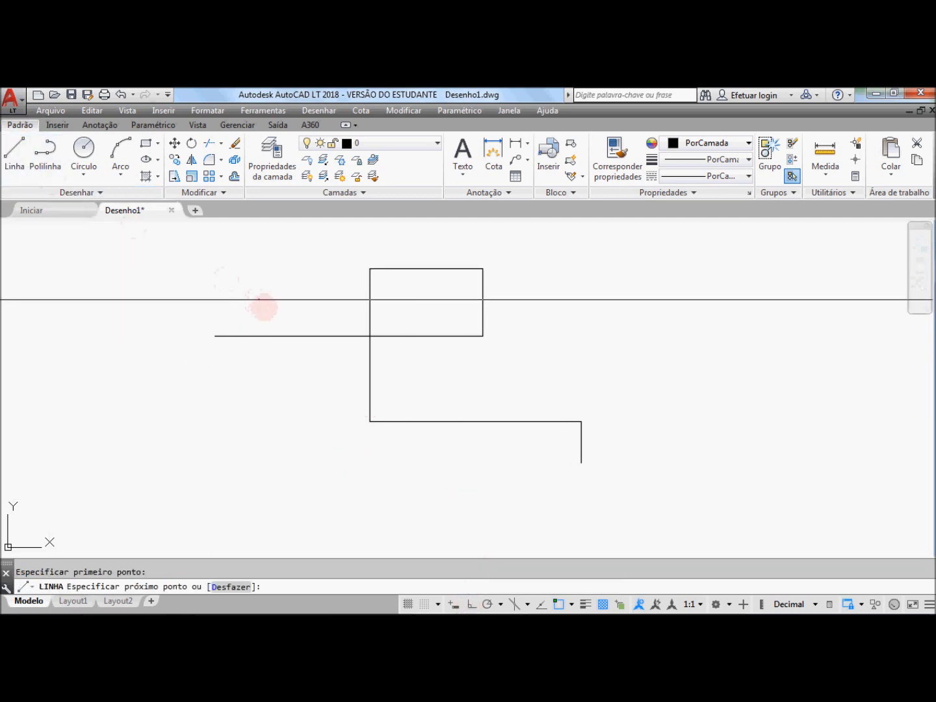
{"action": "left_click", "coordinate": [356, 477]}
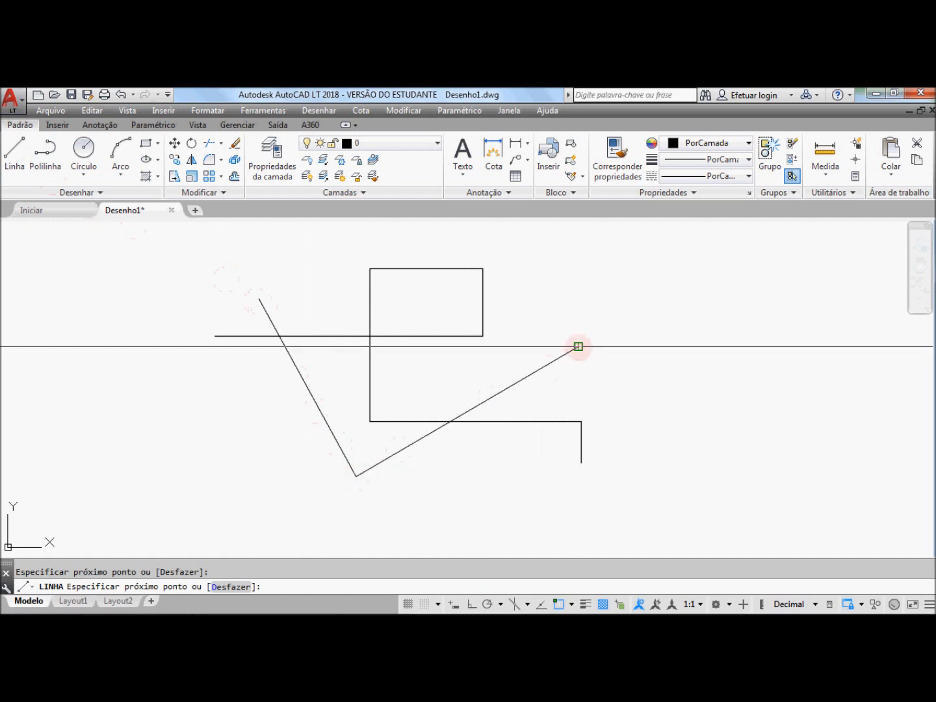
{"action": "left_click", "coordinate": [578, 348]}
{"action": "left_click", "coordinate": [674, 457]}
{"action": "left_click", "coordinate": [469, 485]}
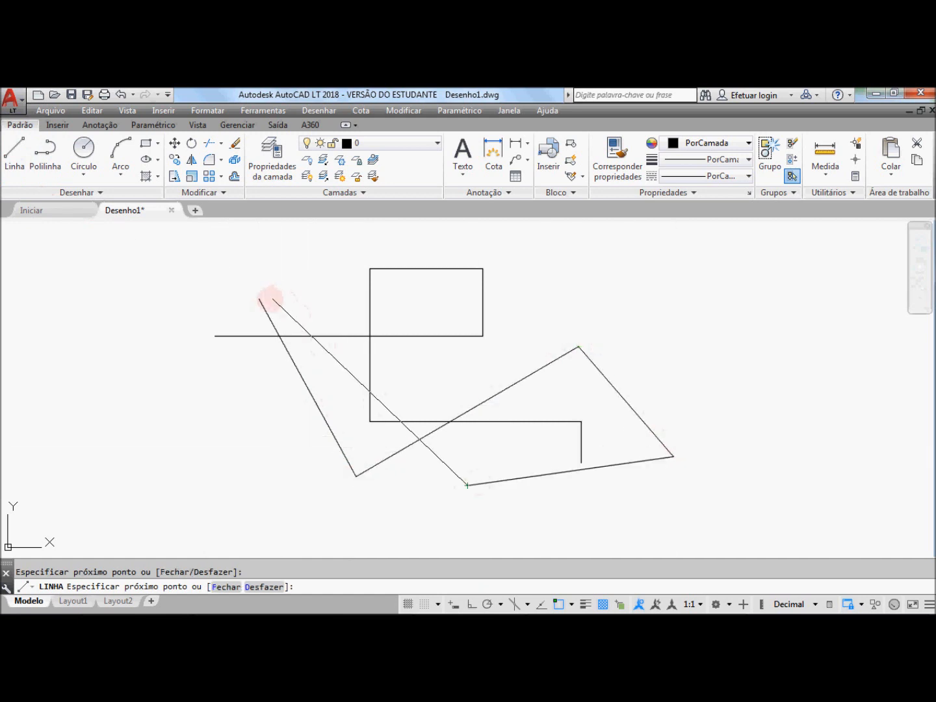
{"action": "left_click", "coordinate": [258, 298]}
{"action": "key", "text": "Return"}
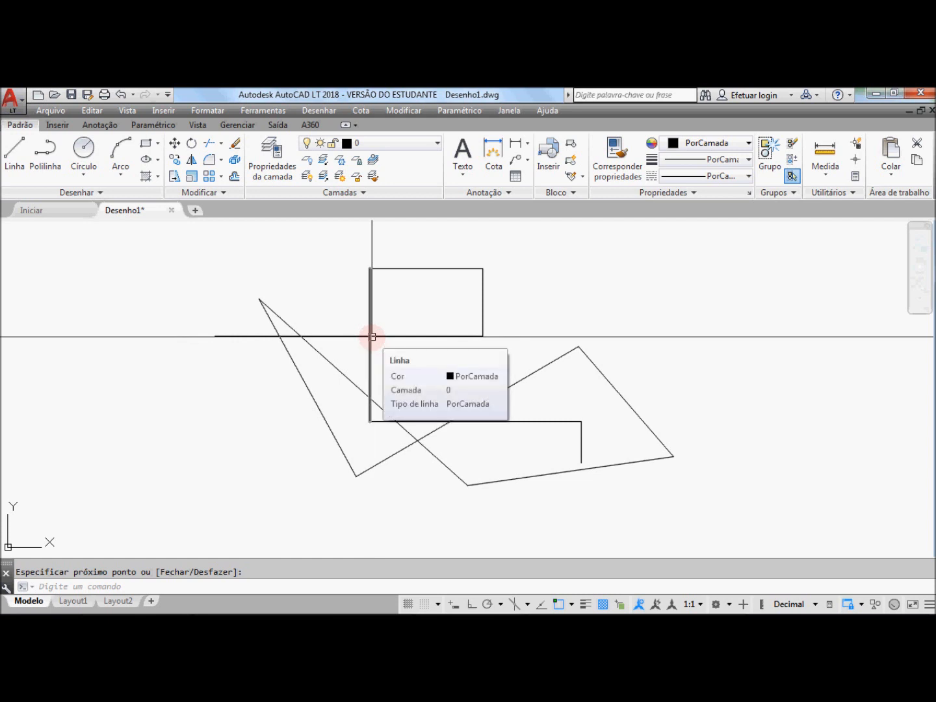
Select all the orthogonal and sloping lines with a crossing window and erase them
{"action": "left_click", "coordinate": [693, 505]}
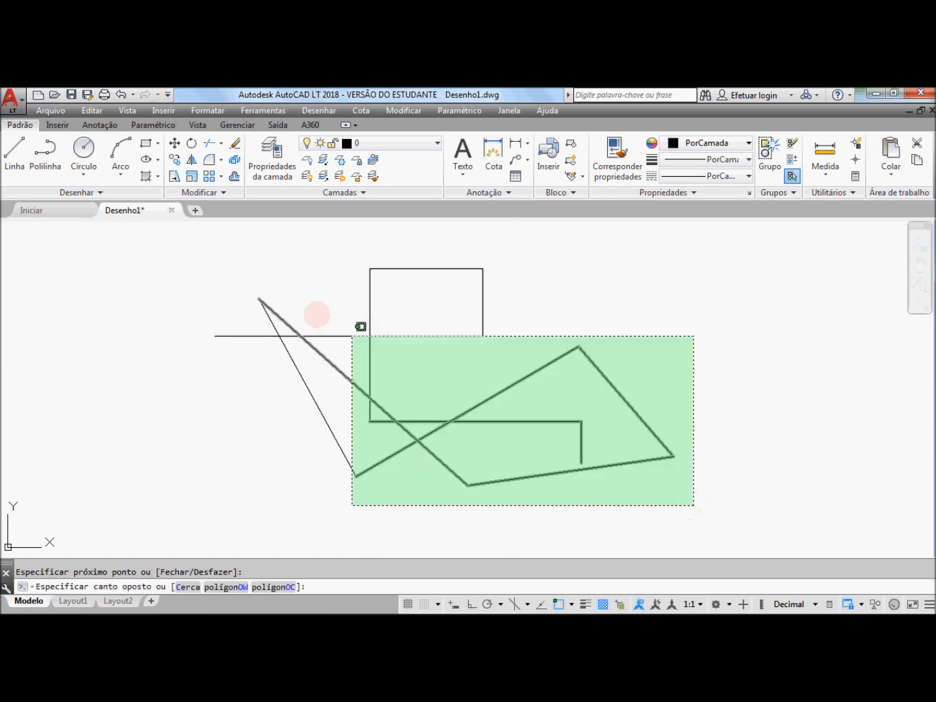
{"action": "left_click", "coordinate": [231, 254]}
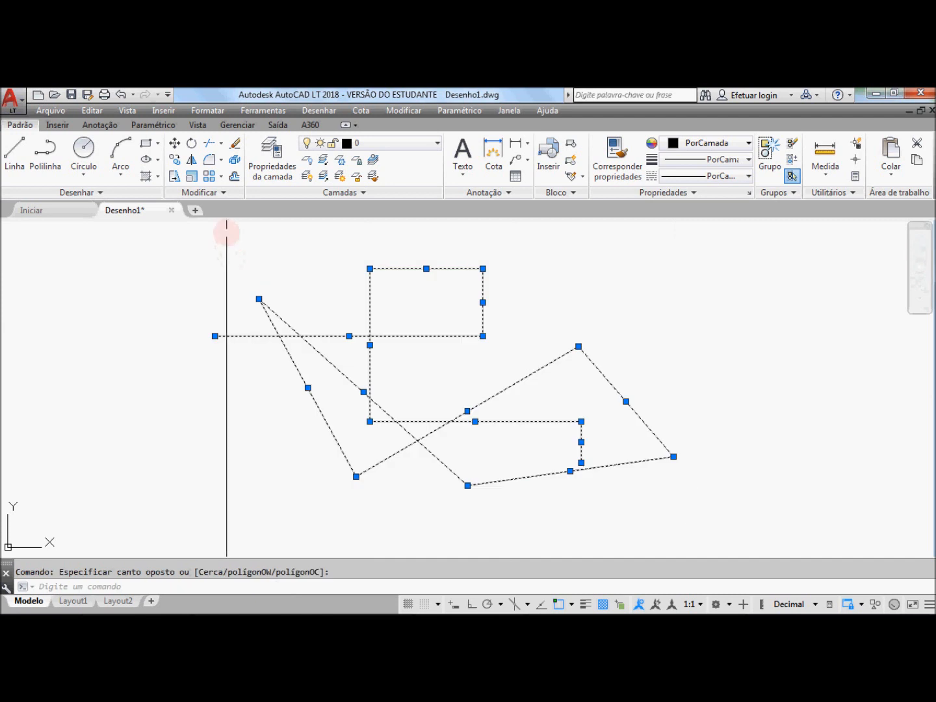
{"action": "left_click", "coordinate": [235, 144]}
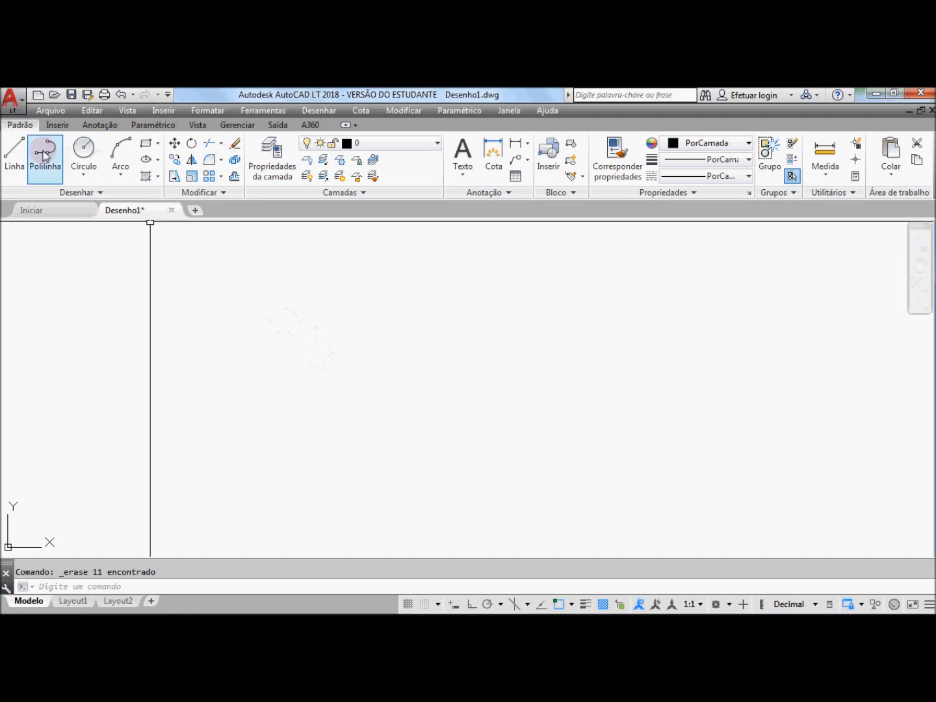
Draw a connected line, its first segment horizontal with ortho mode on and its second sloping downward with ortho mode off
{"action": "left_click", "coordinate": [16, 150]}
{"action": "left_click", "coordinate": [241, 298]}
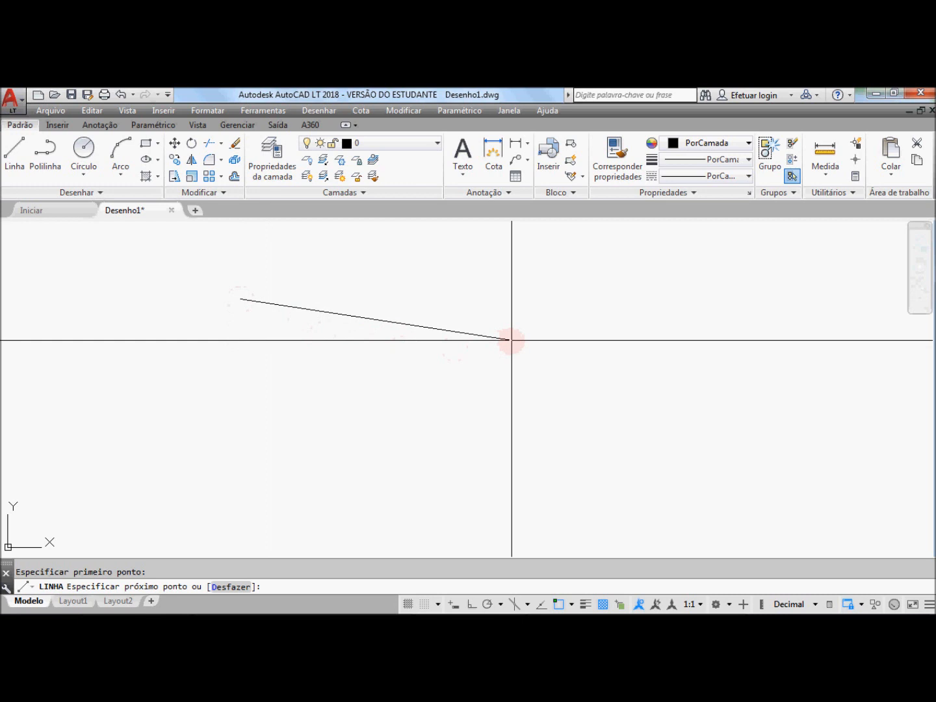
{"action": "left_click", "coordinate": [471, 606]}
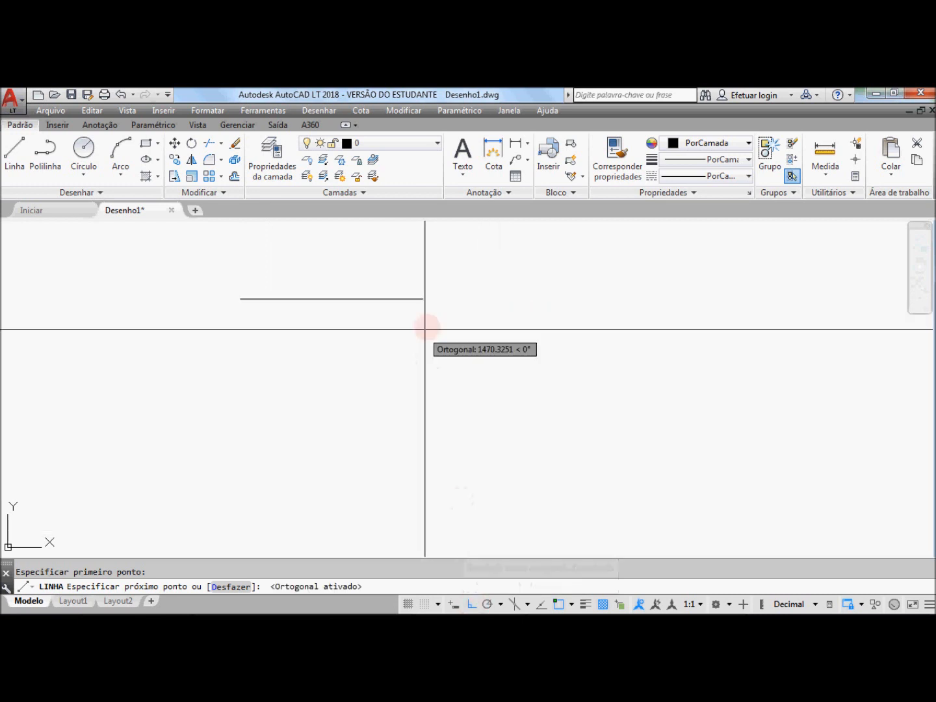
{"action": "left_click", "coordinate": [471, 317]}
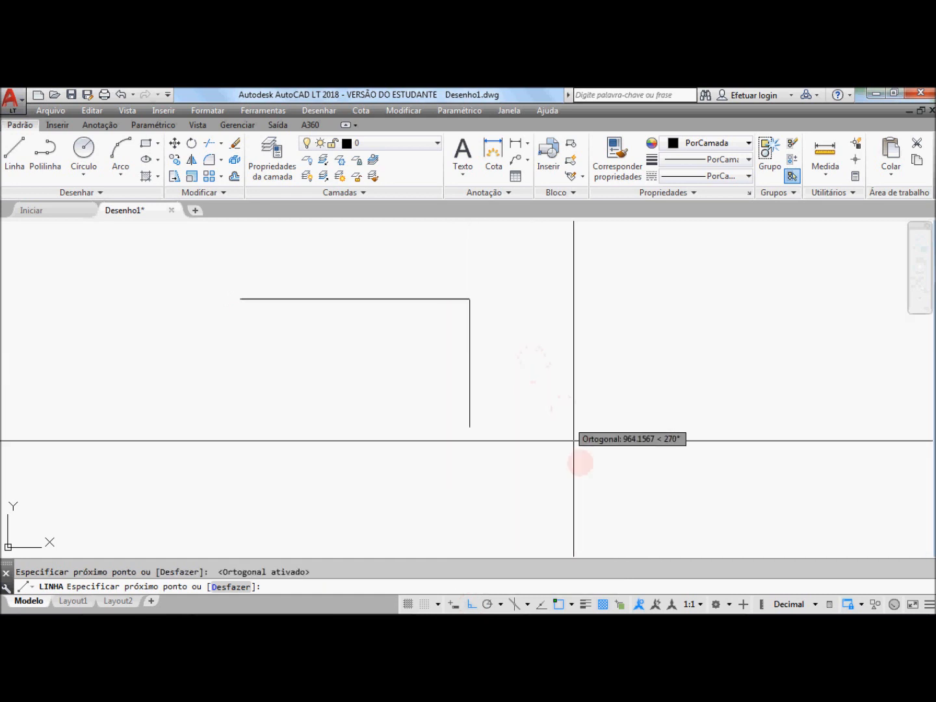
{"action": "left_click", "coordinate": [471, 604]}
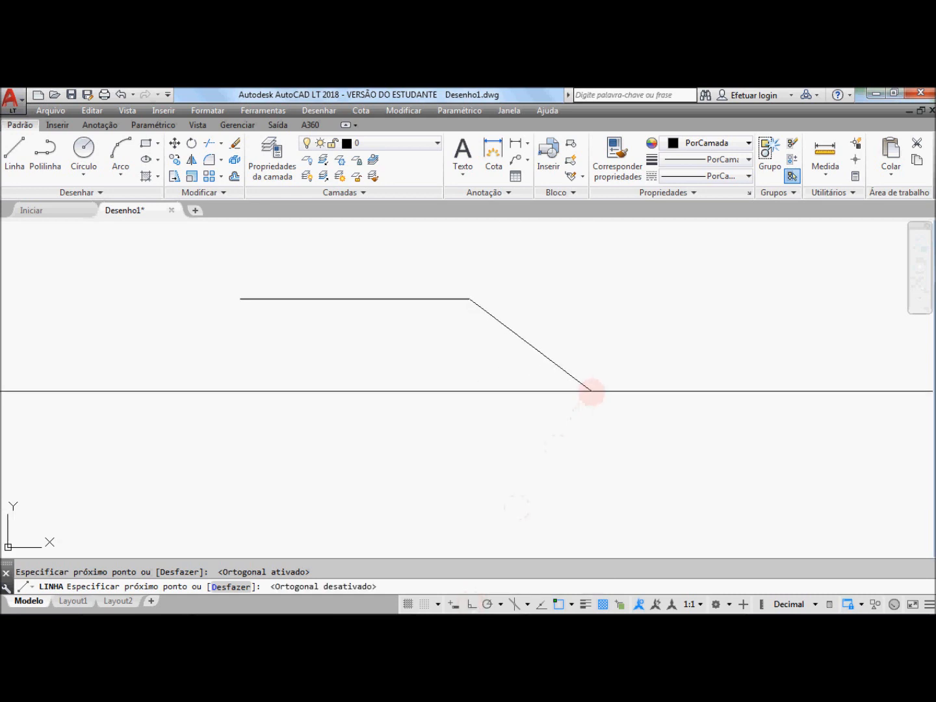
{"action": "left_click", "coordinate": [591, 392]}
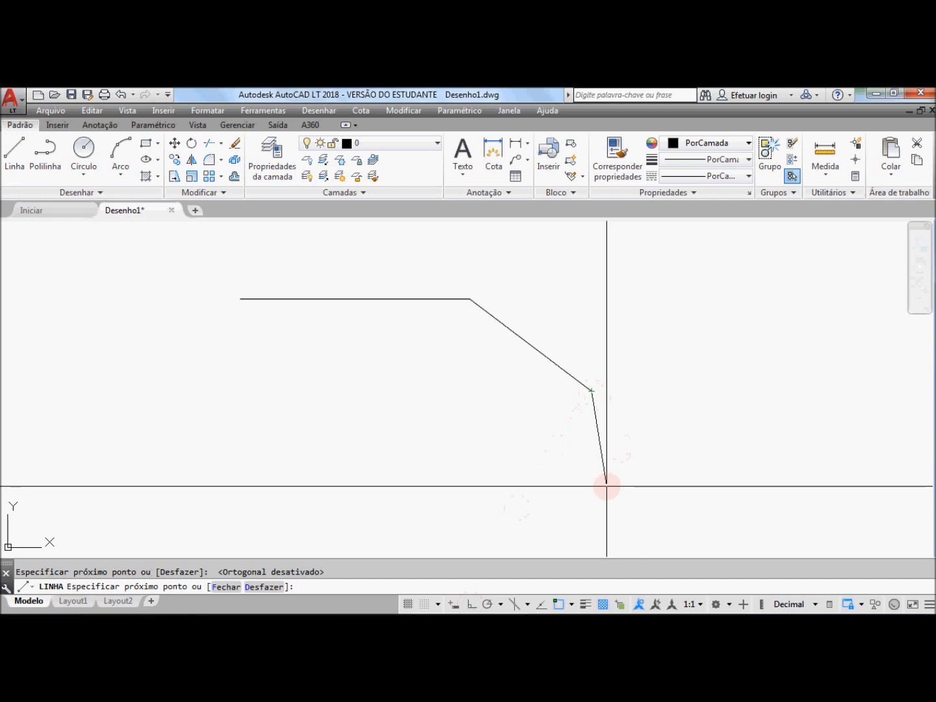
{"action": "key", "text": "Return"}
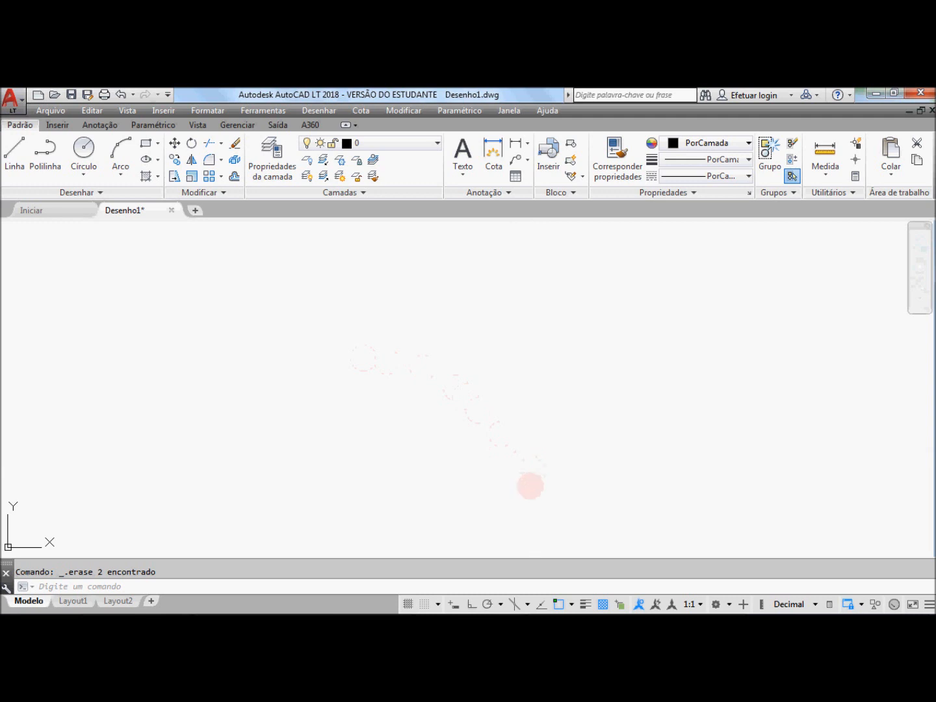
Set plano isométrico Superior and, with ortho mode on, draw a four-line isometric rectangle about 1291 by 1966 units, overshooting its start
{"action": "left_click", "coordinate": [529, 605]}
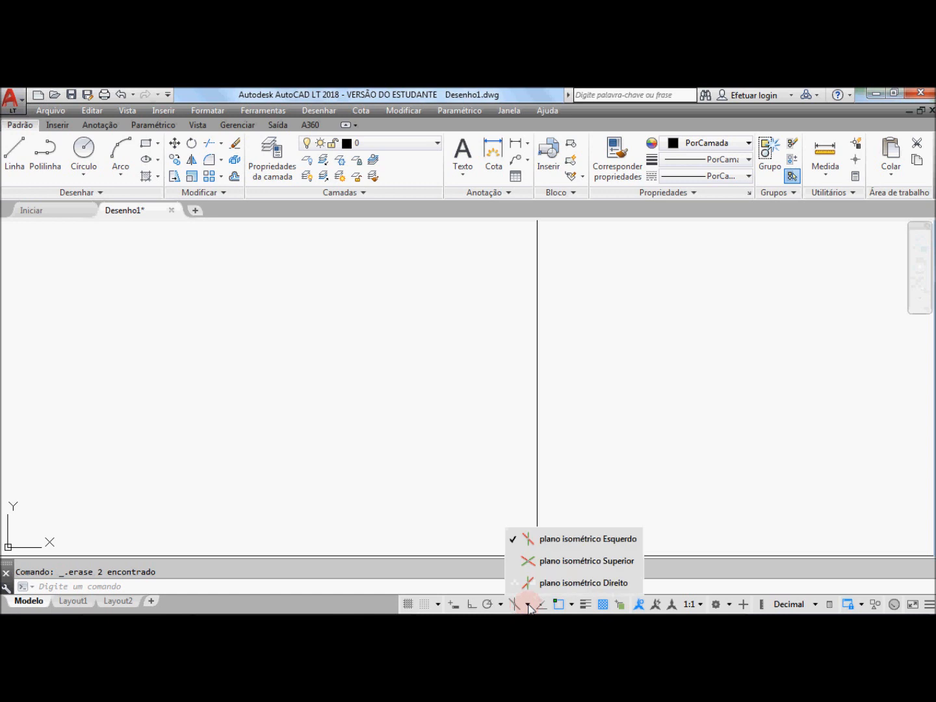
{"action": "left_click", "coordinate": [568, 563]}
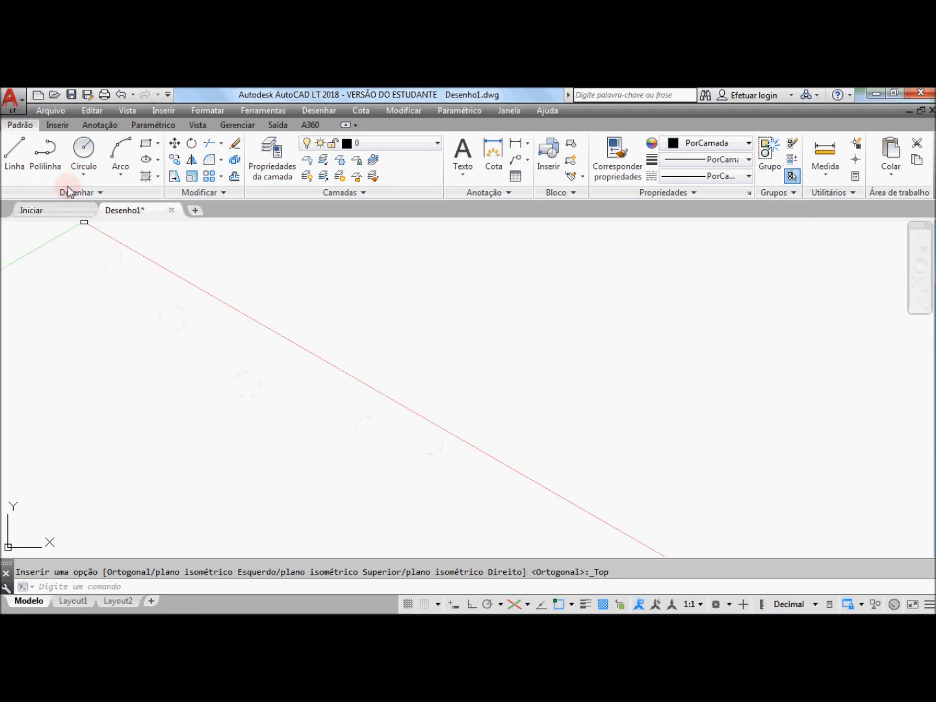
{"action": "left_click", "coordinate": [15, 153]}
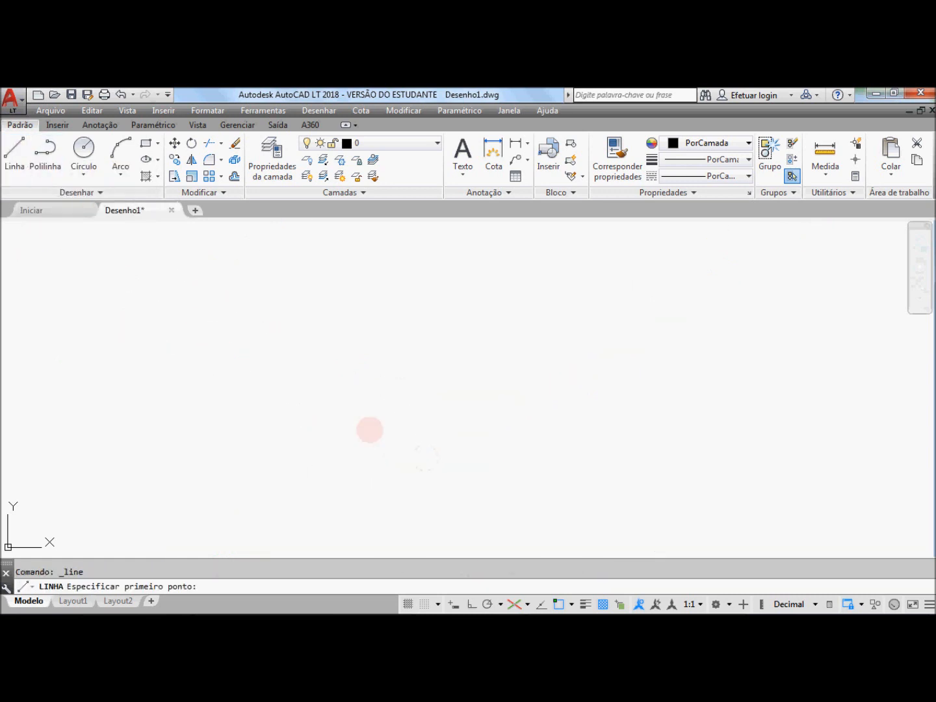
{"action": "left_click", "coordinate": [326, 422]}
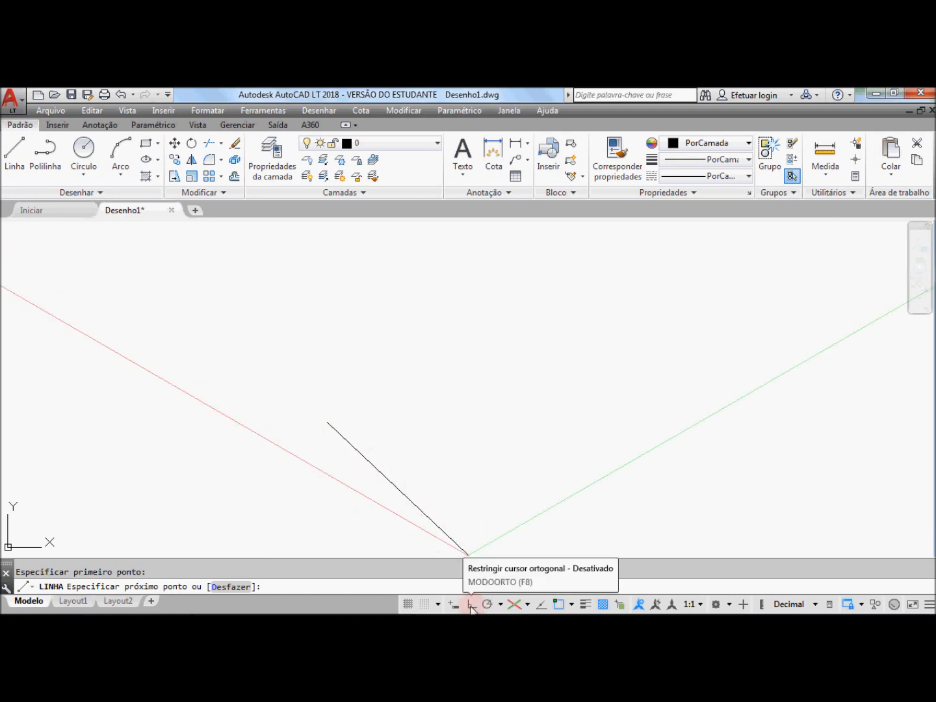
{"action": "left_click", "coordinate": [471, 605]}
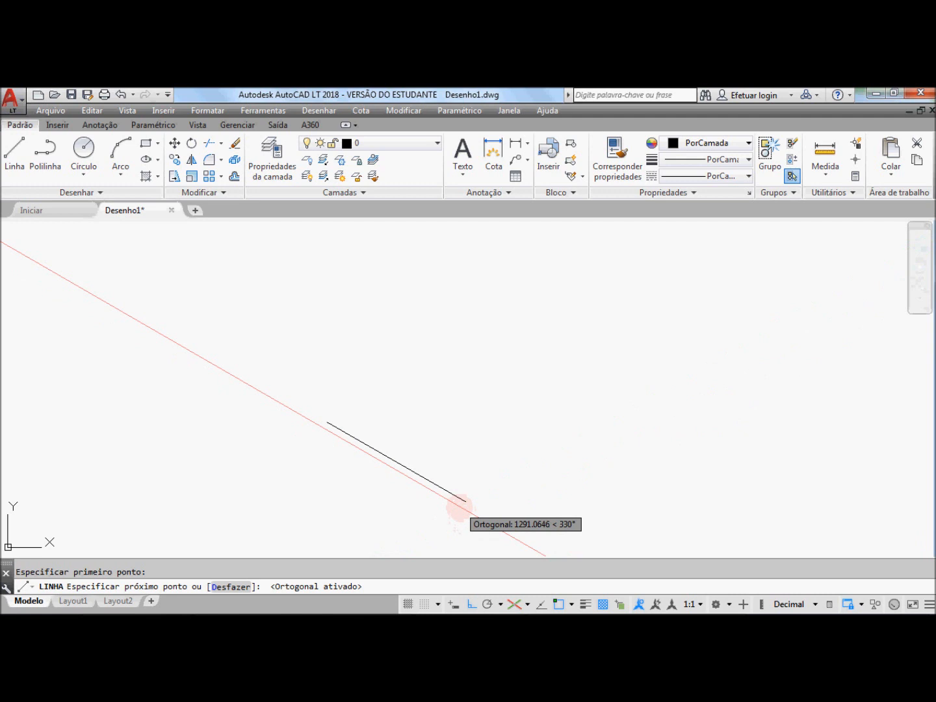
{"action": "left_click", "coordinate": [463, 502]}
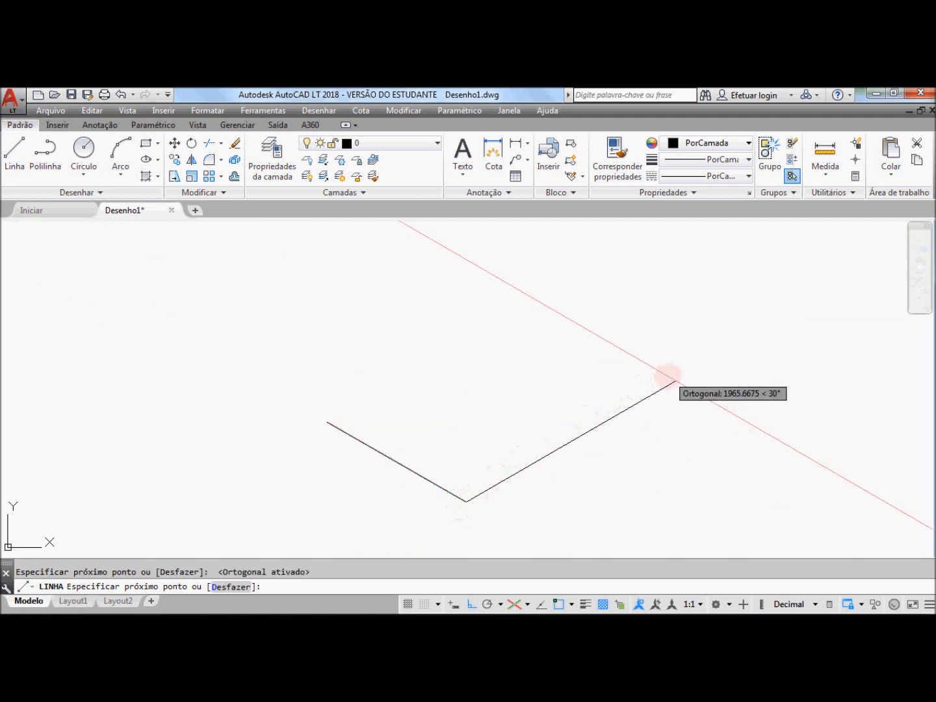
{"action": "left_click", "coordinate": [675, 382]}
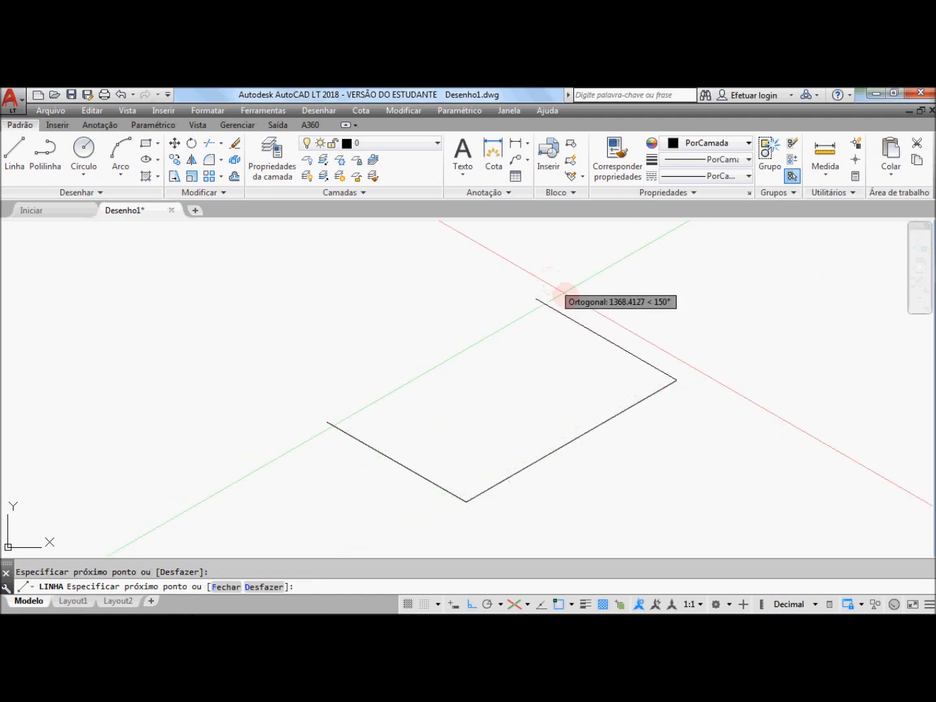
{"action": "left_click", "coordinate": [548, 307]}
{"action": "left_click", "coordinate": [325, 434]}
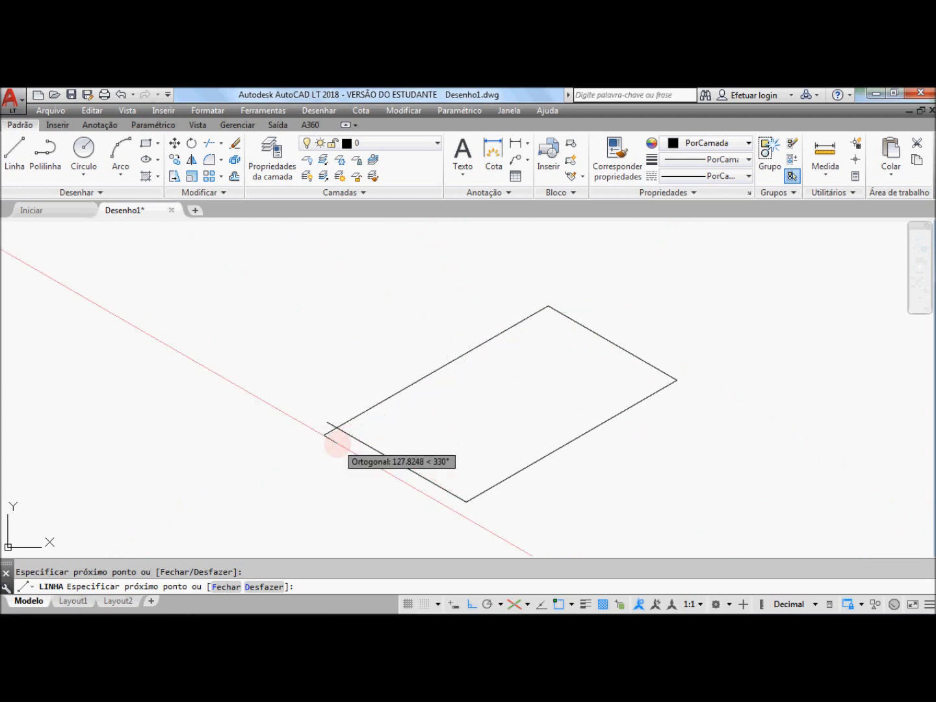
{"action": "key", "text": "Return"}
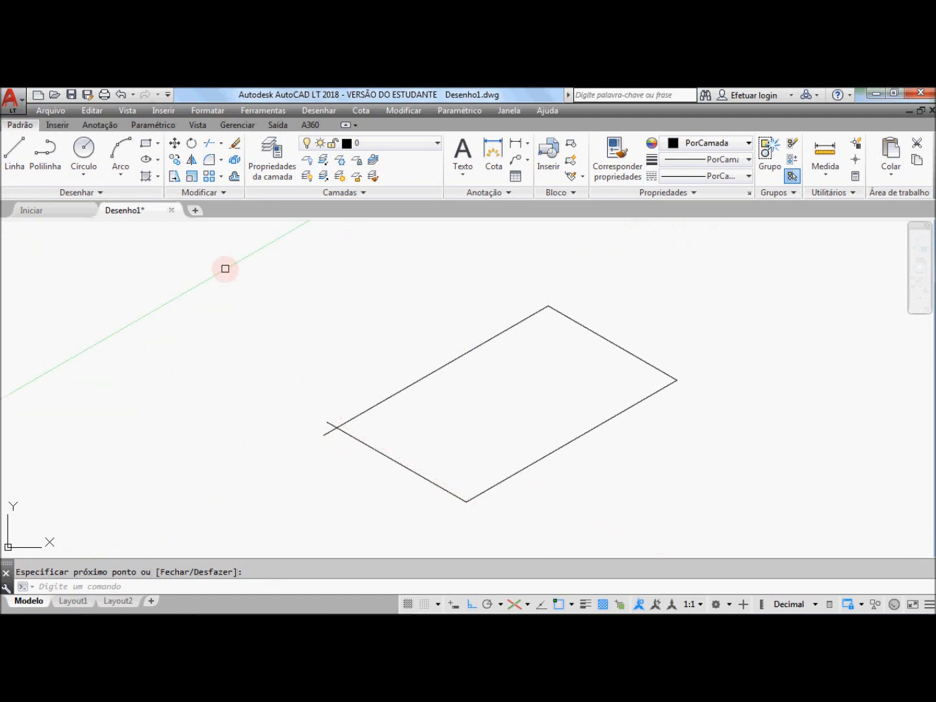
Trim the two crossing line ends that overshoot the left corner of the isometric rectangle
{"action": "left_click", "coordinate": [225, 146]}
{"action": "left_click", "coordinate": [228, 167]}
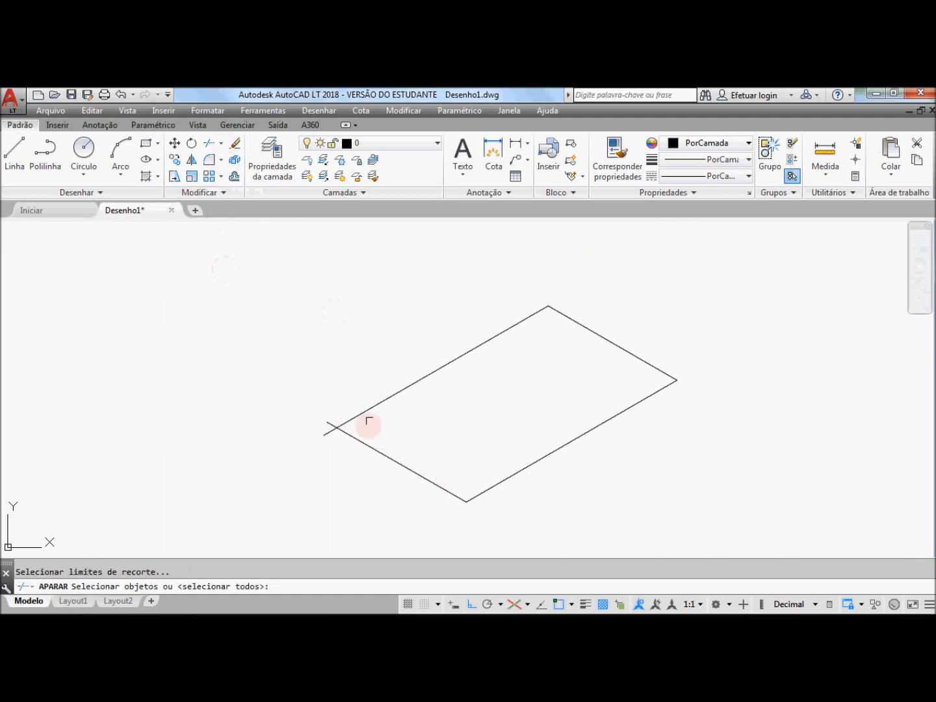
{"action": "left_click", "coordinate": [351, 402]}
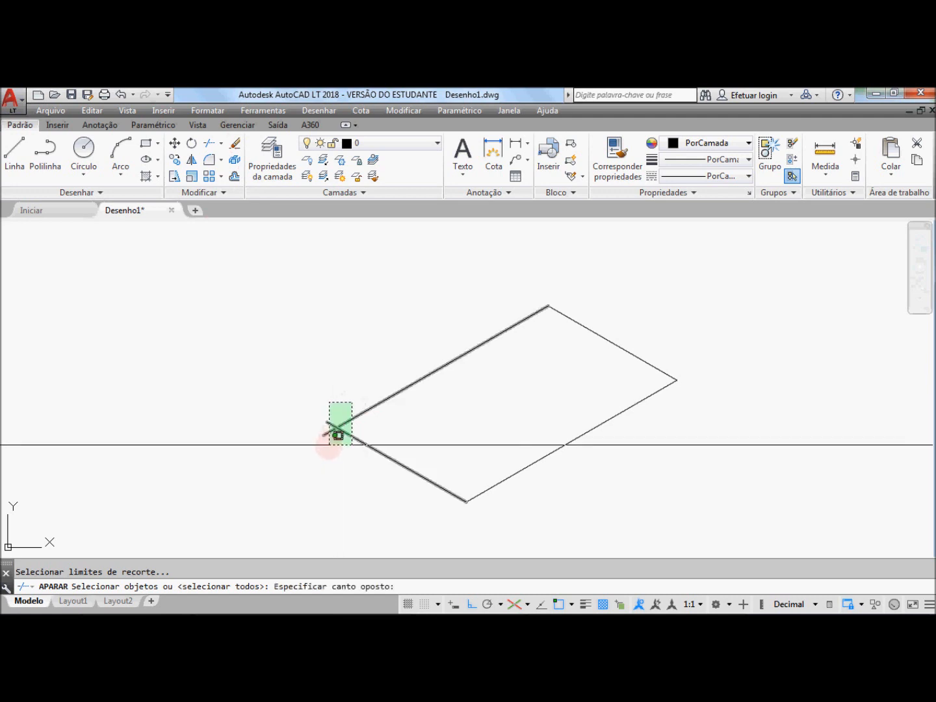
{"action": "left_click", "coordinate": [329, 447]}
{"action": "key", "text": "Return"}
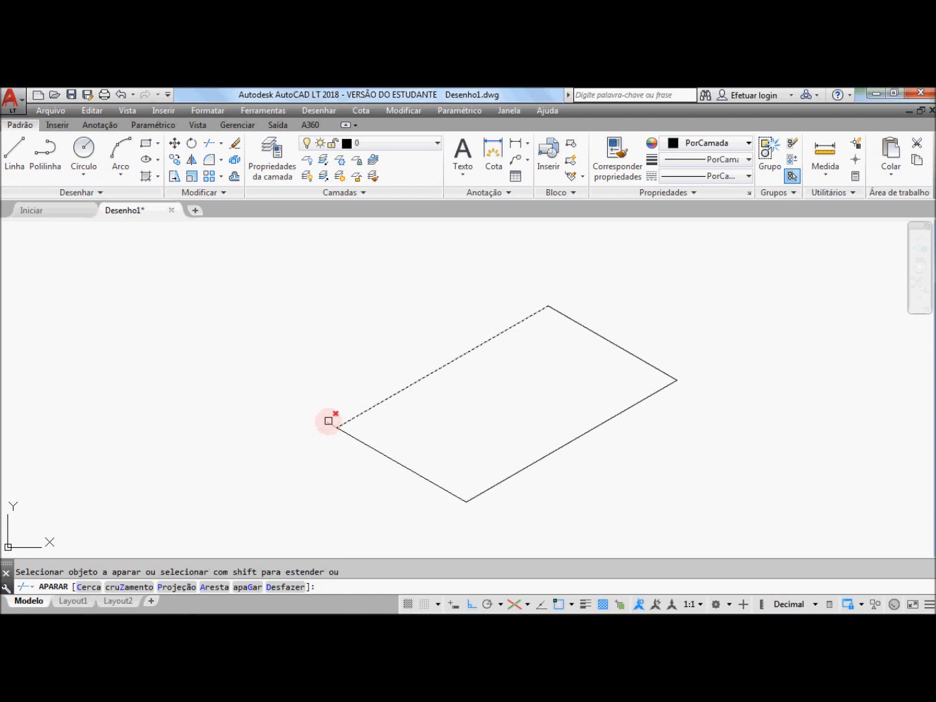
{"action": "key", "text": "Return"}
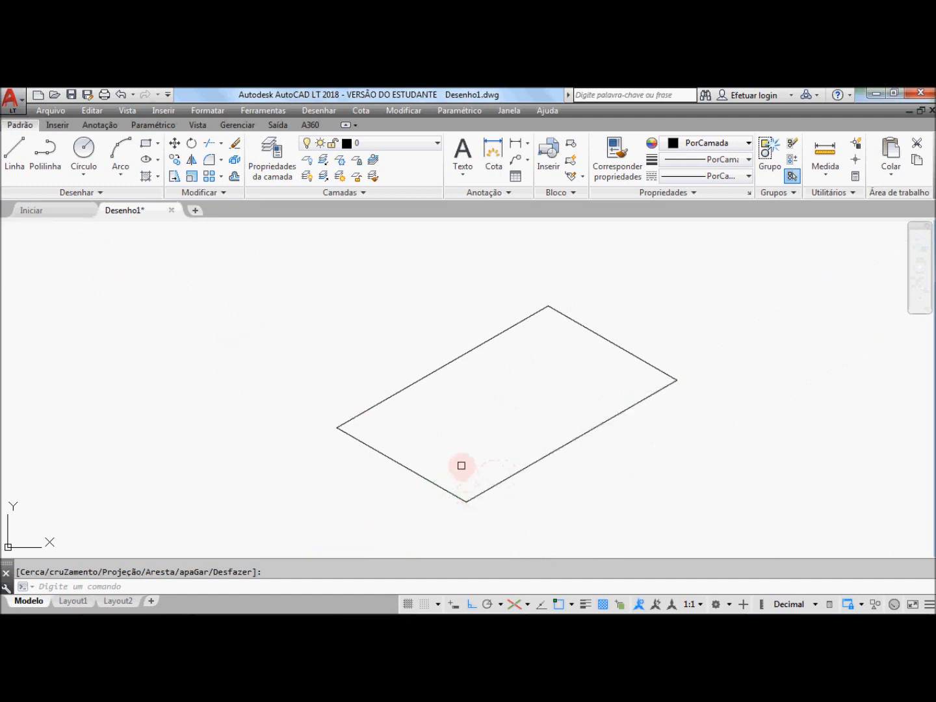
Set plano isométrico Direito and, from the rectangle's right corner, draw a short vertical line upward followed by a line parallel to the front edge
{"action": "left_click", "coordinate": [528, 606]}
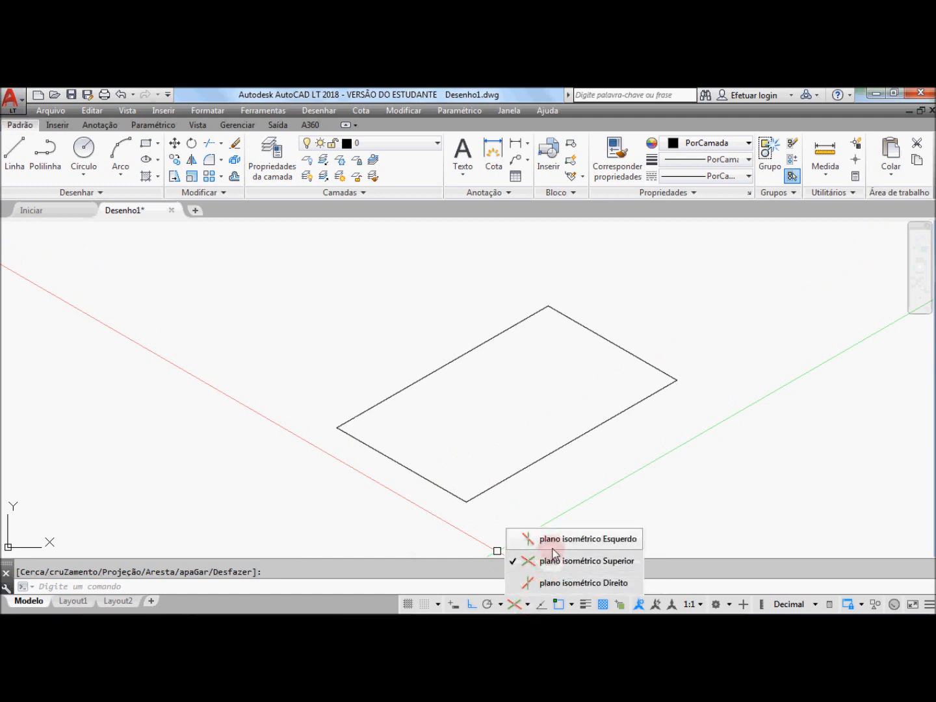
{"action": "left_click", "coordinate": [558, 581]}
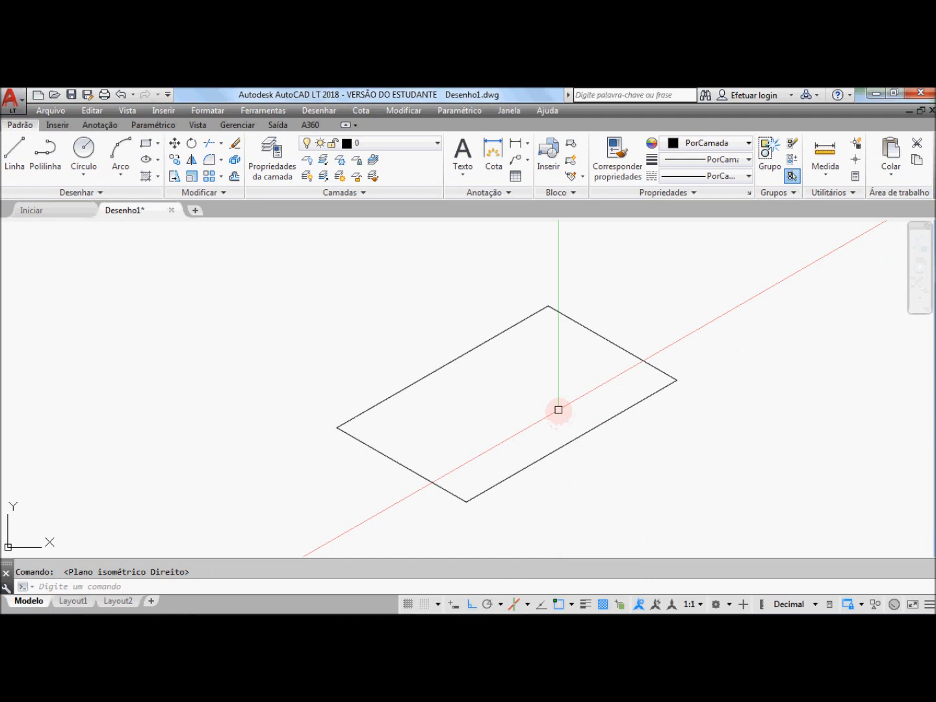
{"action": "left_click", "coordinate": [16, 162]}
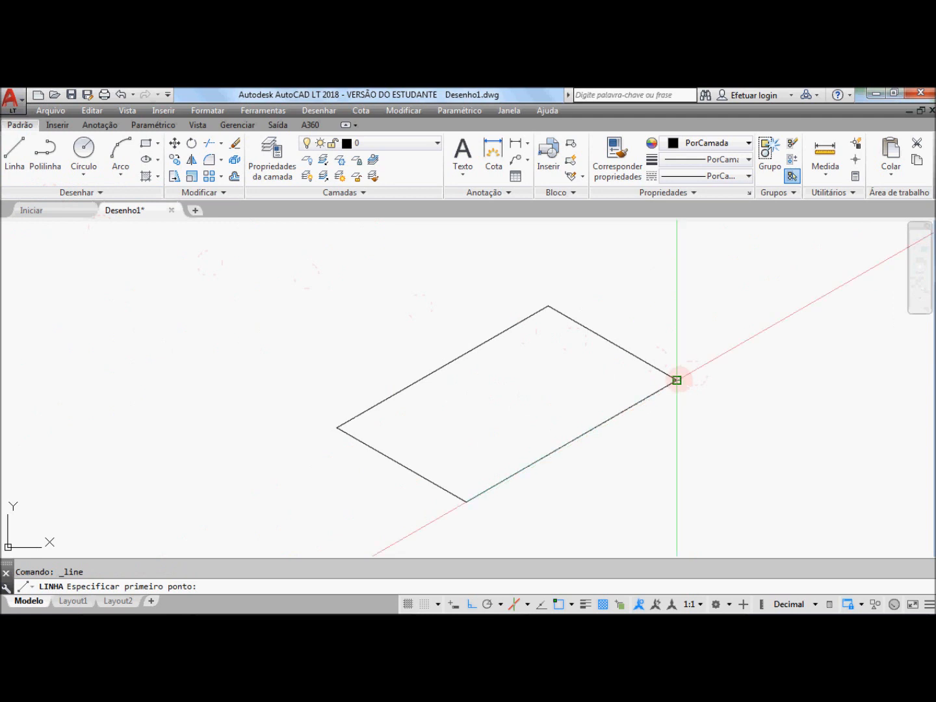
{"action": "left_click", "coordinate": [675, 380]}
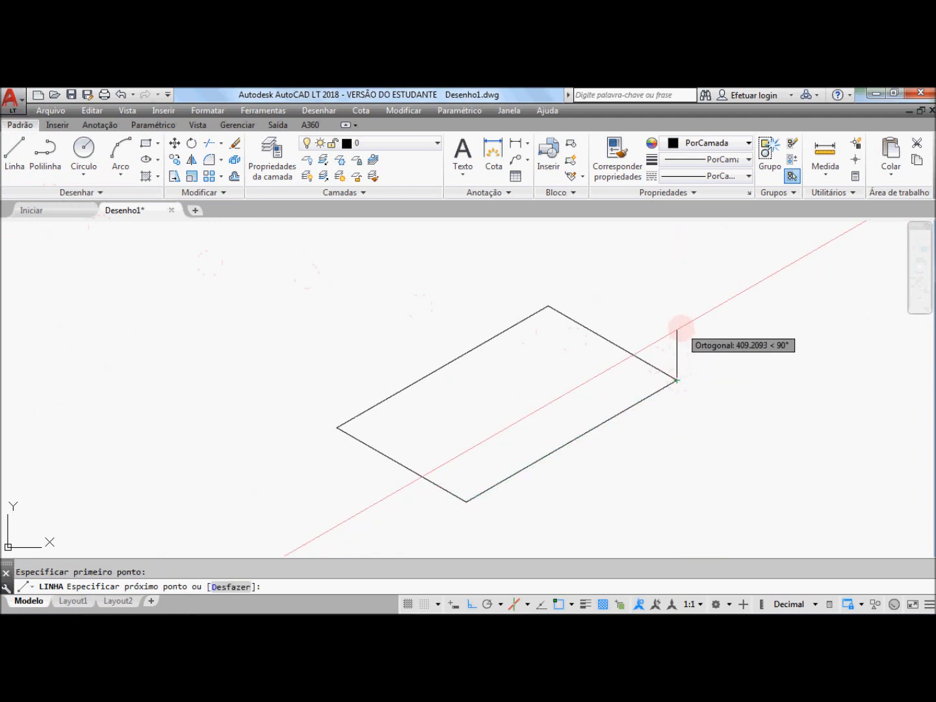
{"action": "left_click", "coordinate": [675, 326]}
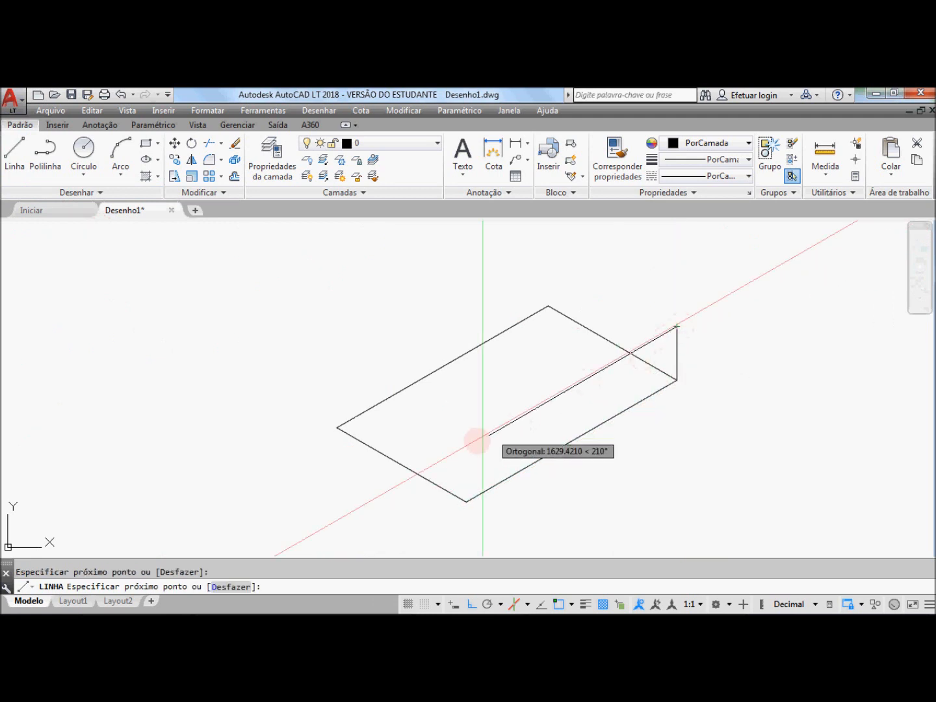
{"action": "left_click", "coordinate": [441, 462]}
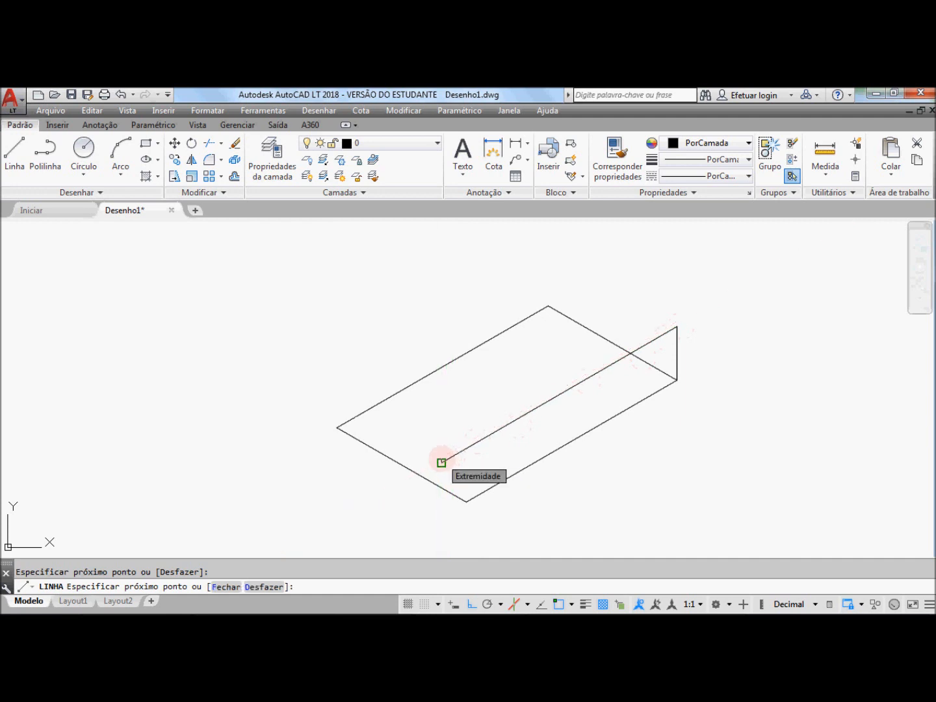
{"action": "key", "text": "Return"}
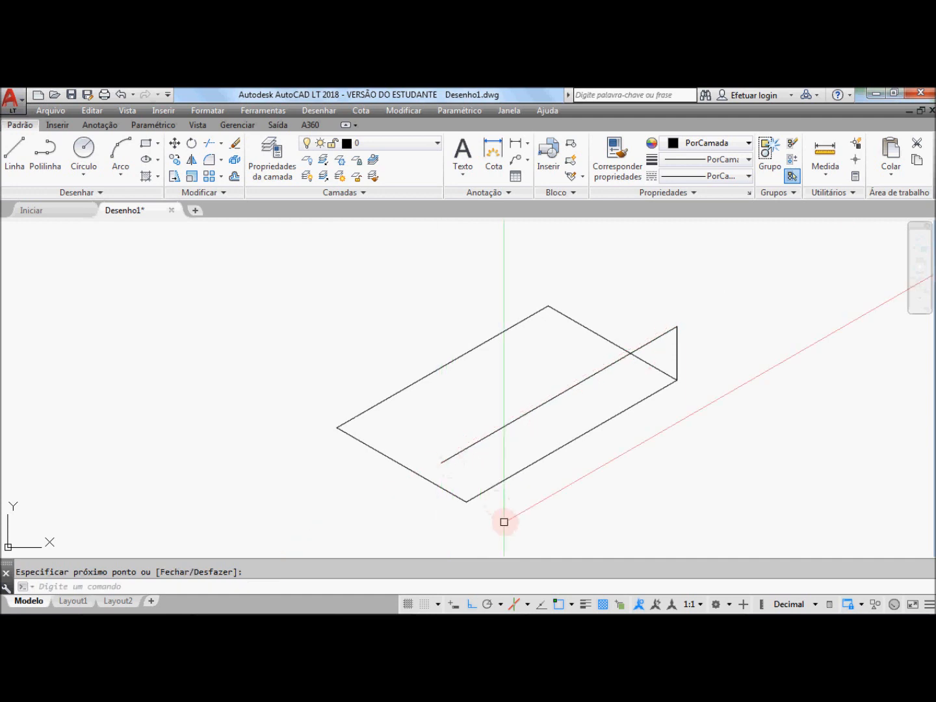
Draw a vertical line up from the rectangle's lowest corner, extending slightly past the raised front edge
{"action": "key", "text": "Return"}
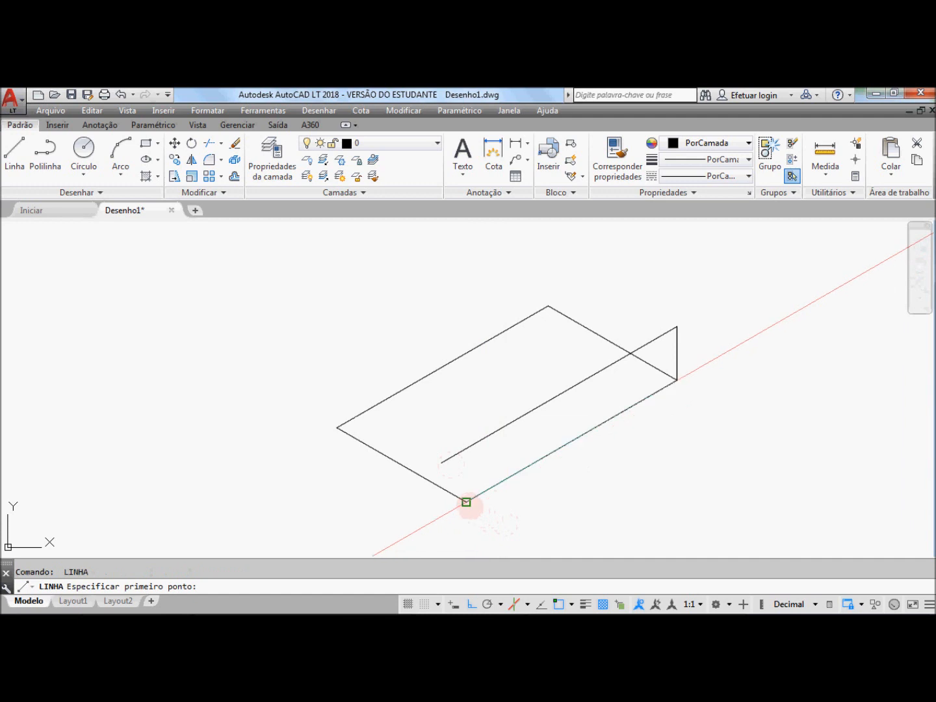
{"action": "left_click", "coordinate": [465, 502]}
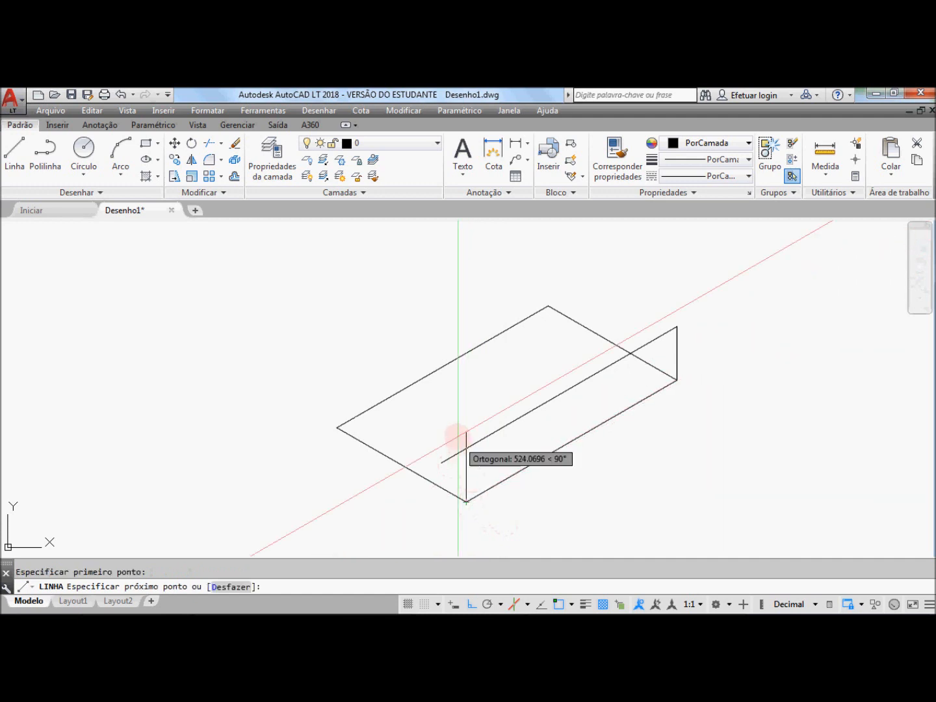
{"action": "key", "text": "Return"}
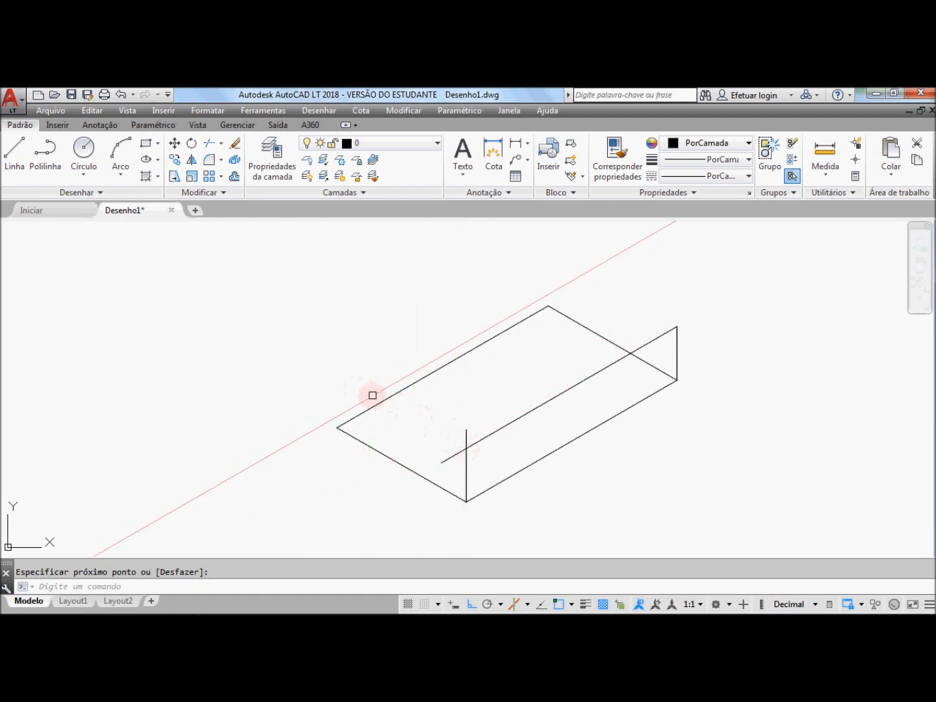
Set plano isométrico Esquerdo and draw a 150° line up-left from the intersection of the front vertical and the raised front edge
{"action": "left_click", "coordinate": [527, 605]}
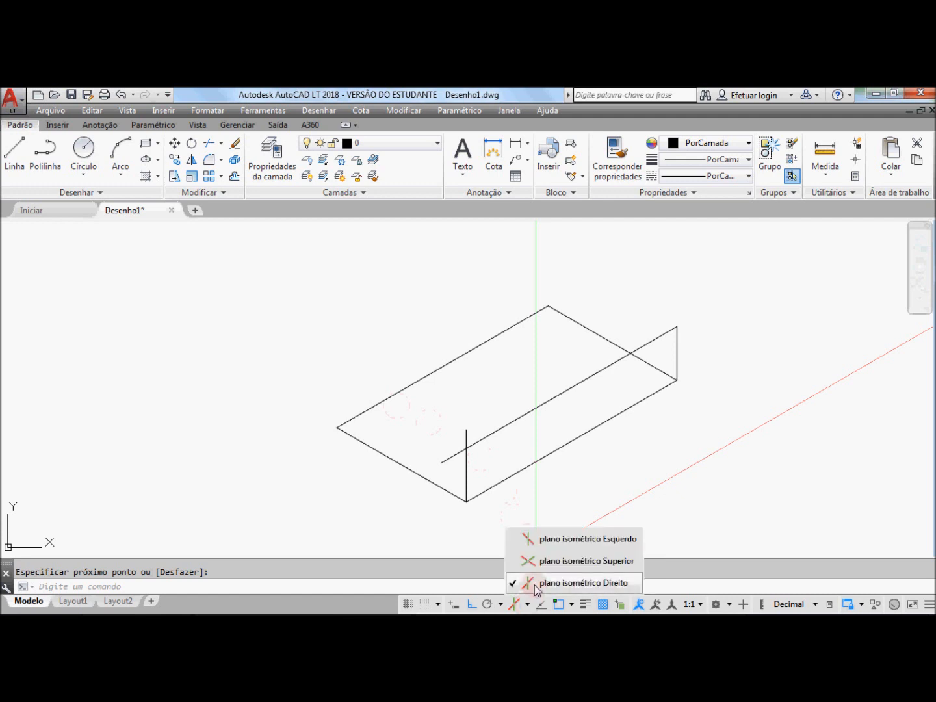
{"action": "left_click", "coordinate": [547, 539]}
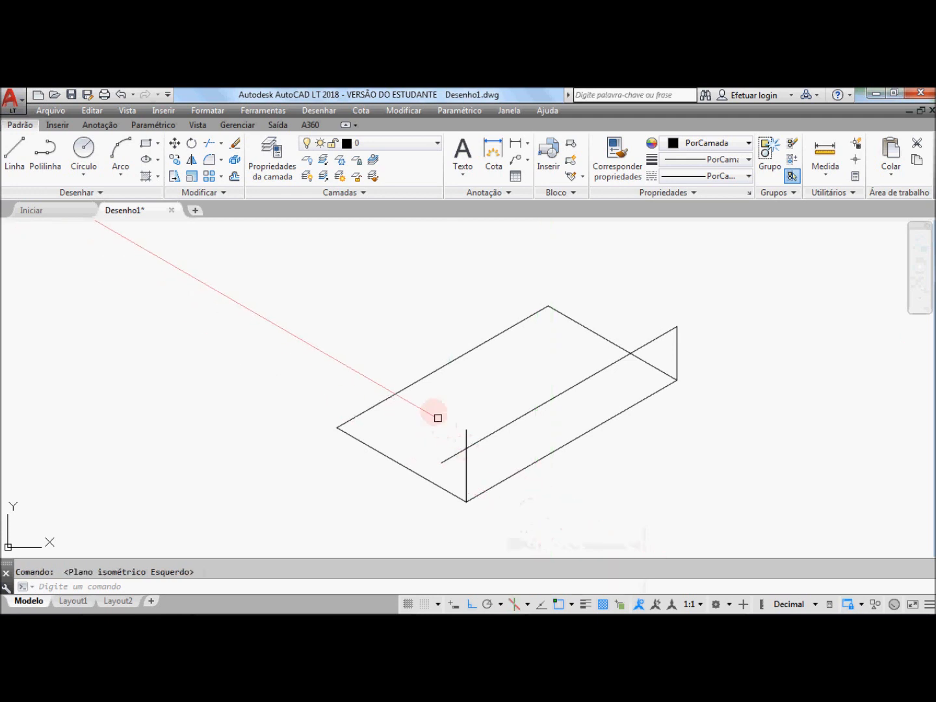
{"action": "left_click", "coordinate": [16, 155]}
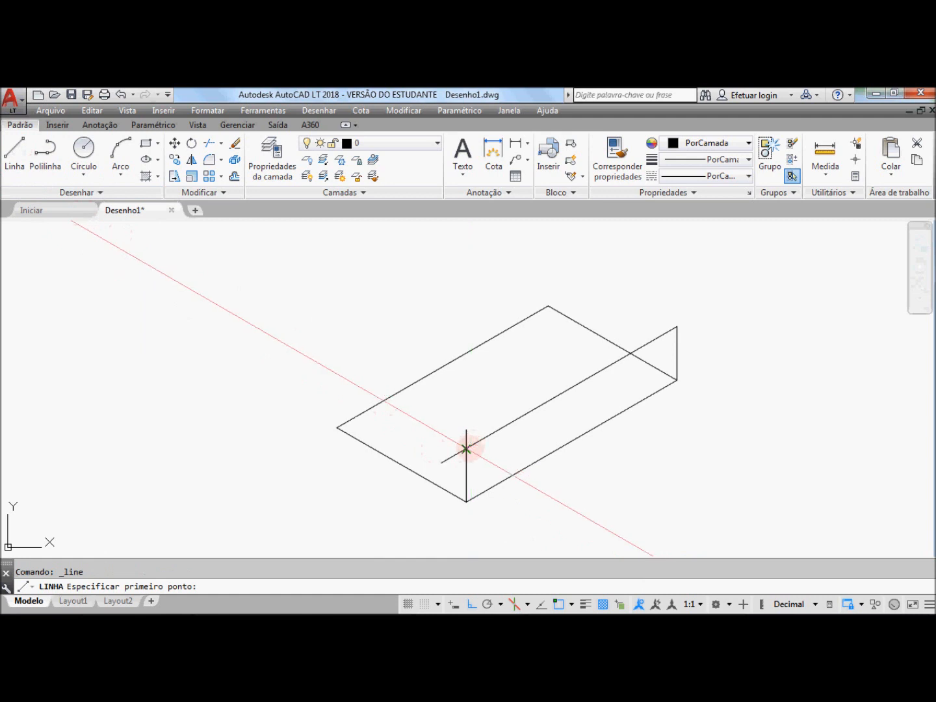
{"action": "left_click", "coordinate": [466, 448]}
{"action": "left_click", "coordinate": [328, 369]}
{"action": "key", "text": "Return"}
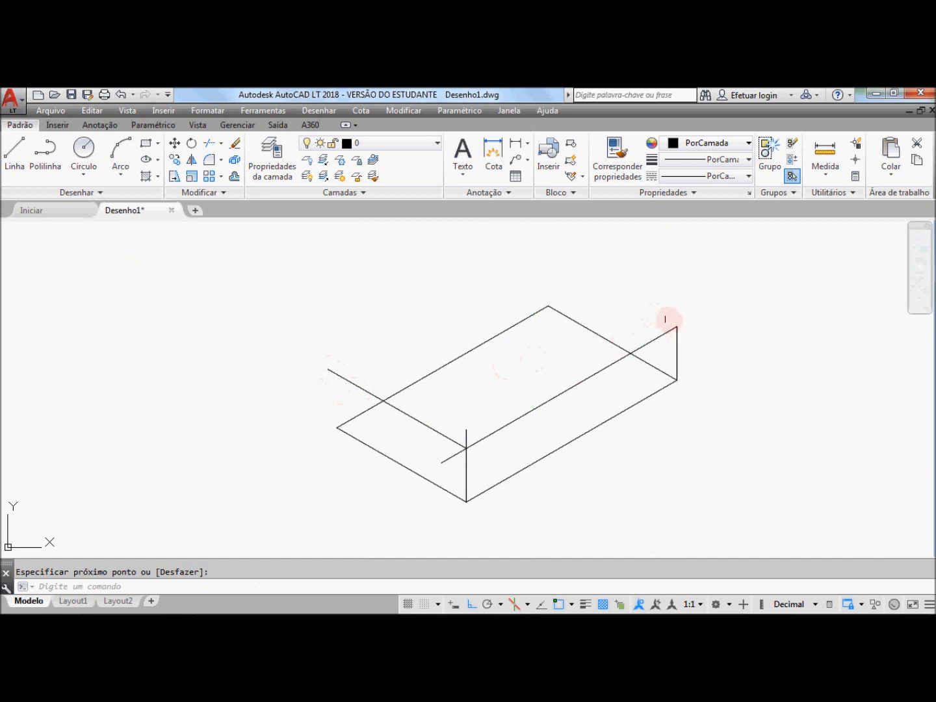
Draw a second line up-left at 150° from the top of the vertical edge at the right corner
{"action": "key", "text": "Return"}
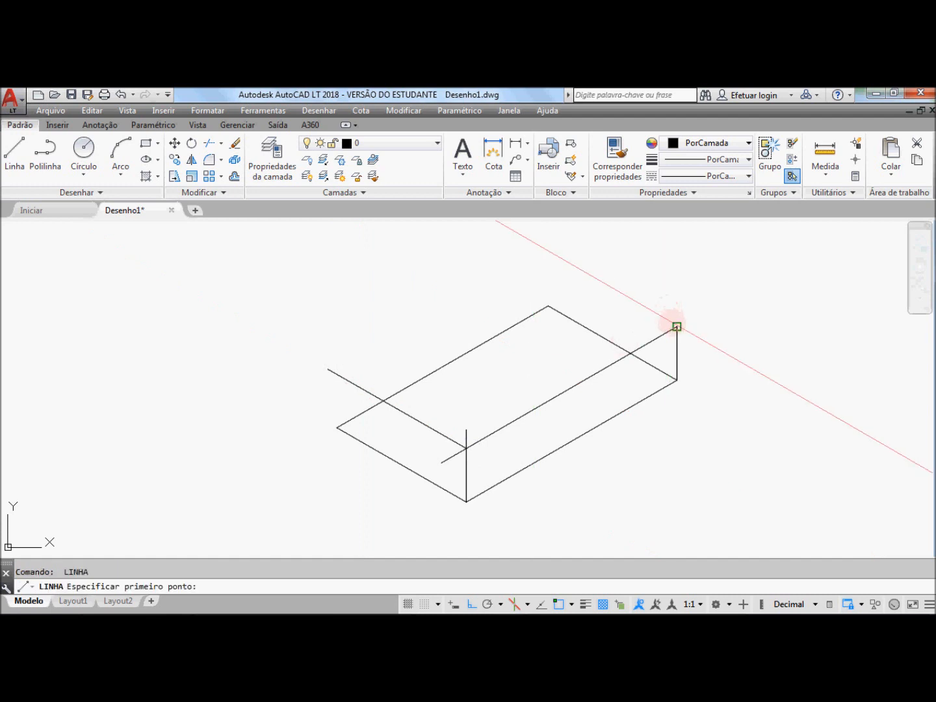
{"action": "left_click", "coordinate": [676, 326]}
{"action": "left_click", "coordinate": [531, 245]}
{"action": "key", "text": "Return"}
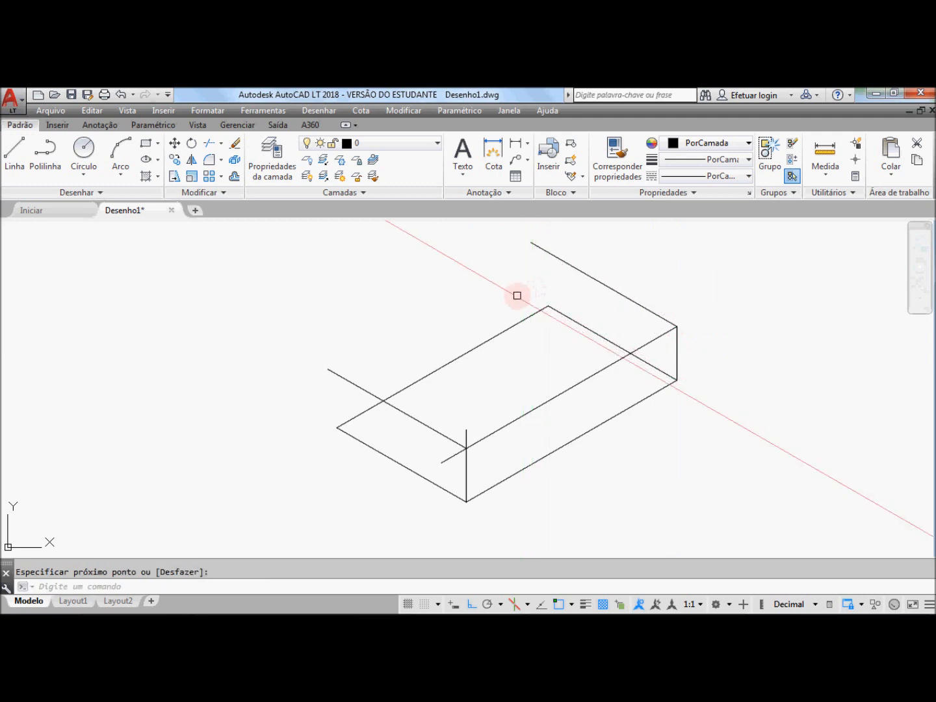
Draw vertical lines up from the rectangle's rear and left corners, each extending past the raised 150° line beside it
{"action": "key", "text": "Return"}
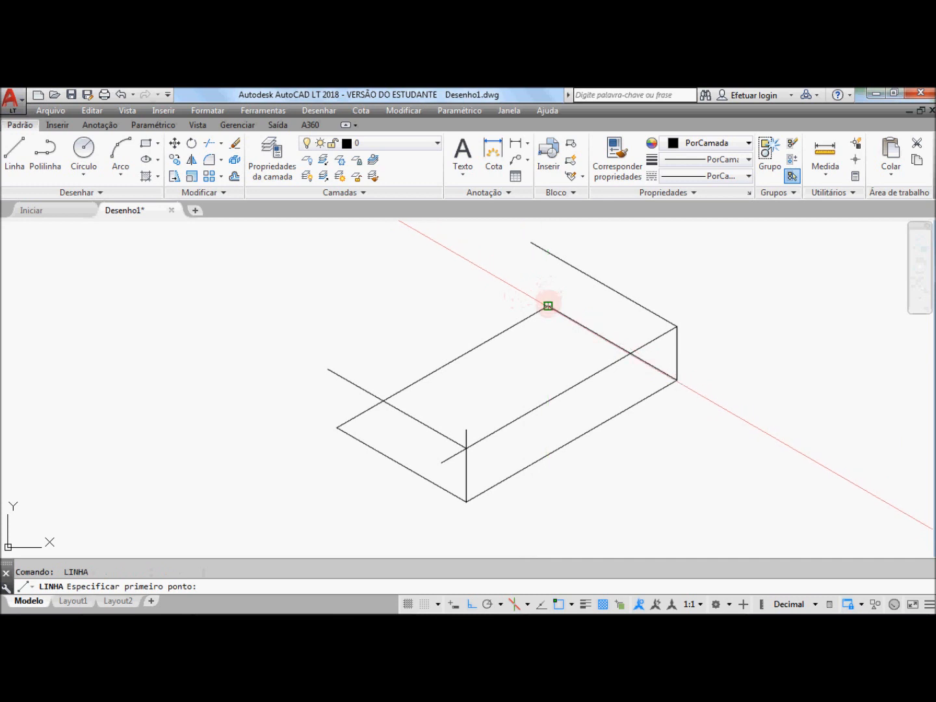
{"action": "left_click", "coordinate": [547, 306]}
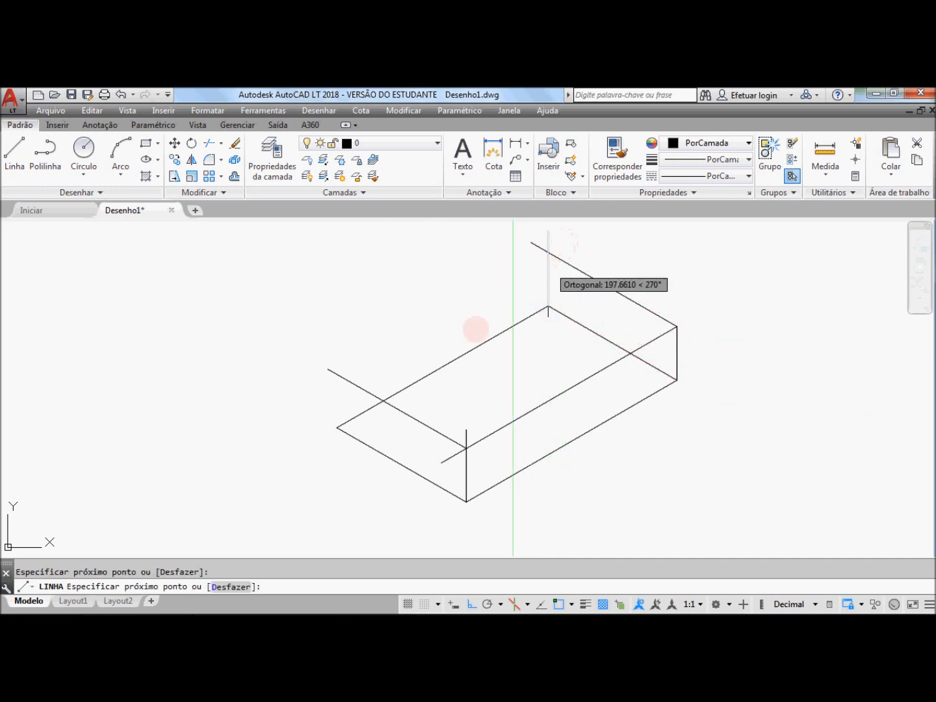
{"action": "left_click", "coordinate": [513, 232]}
{"action": "key", "text": "Return"}
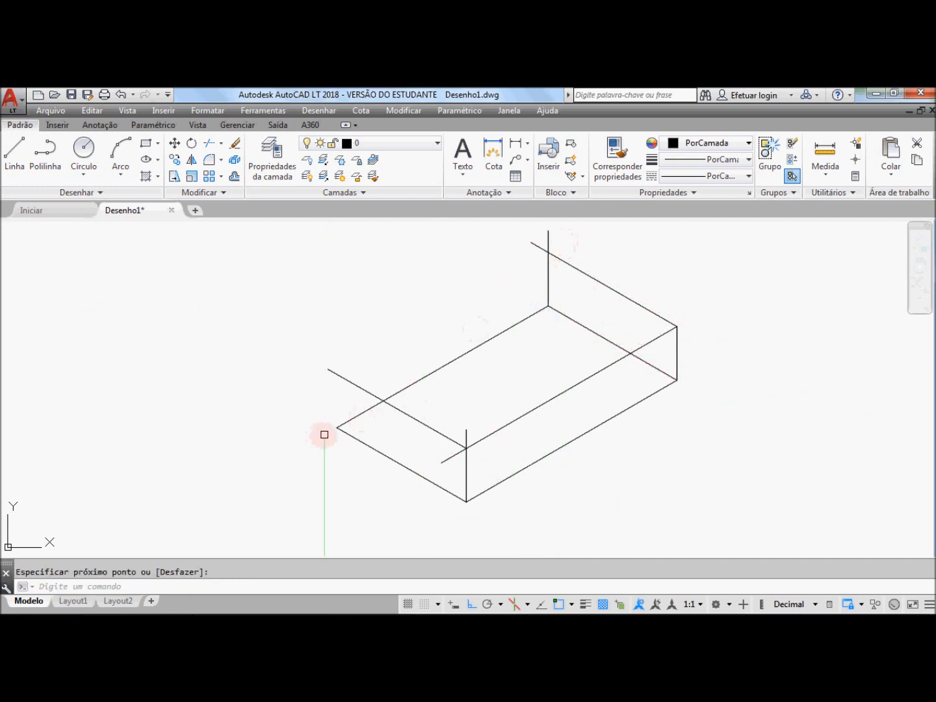
{"action": "key", "text": "Return"}
{"action": "left_click", "coordinate": [337, 428]}
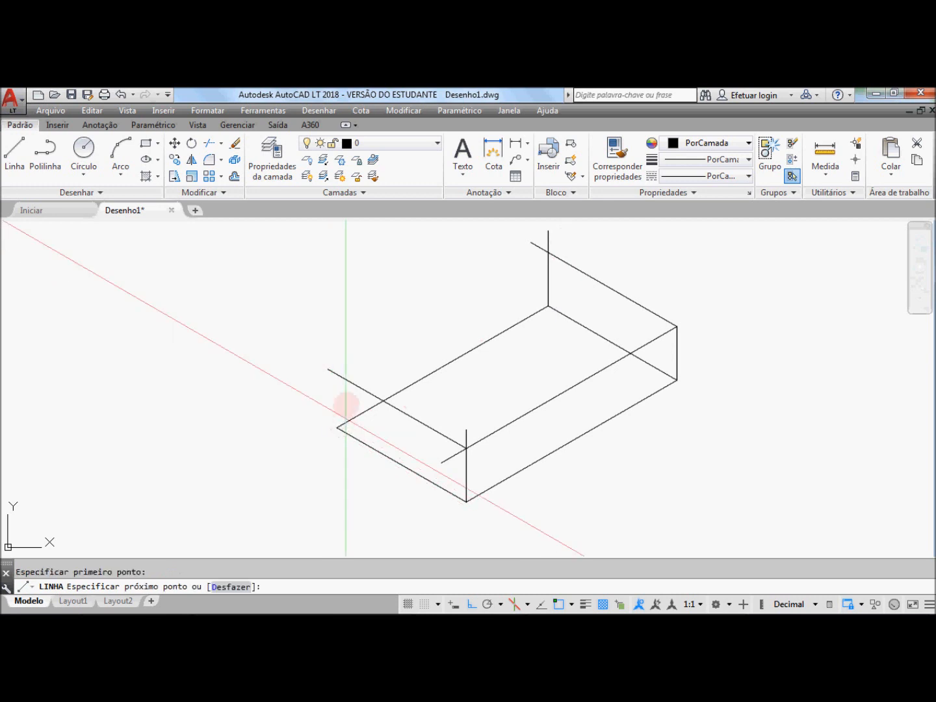
{"action": "left_click", "coordinate": [339, 338]}
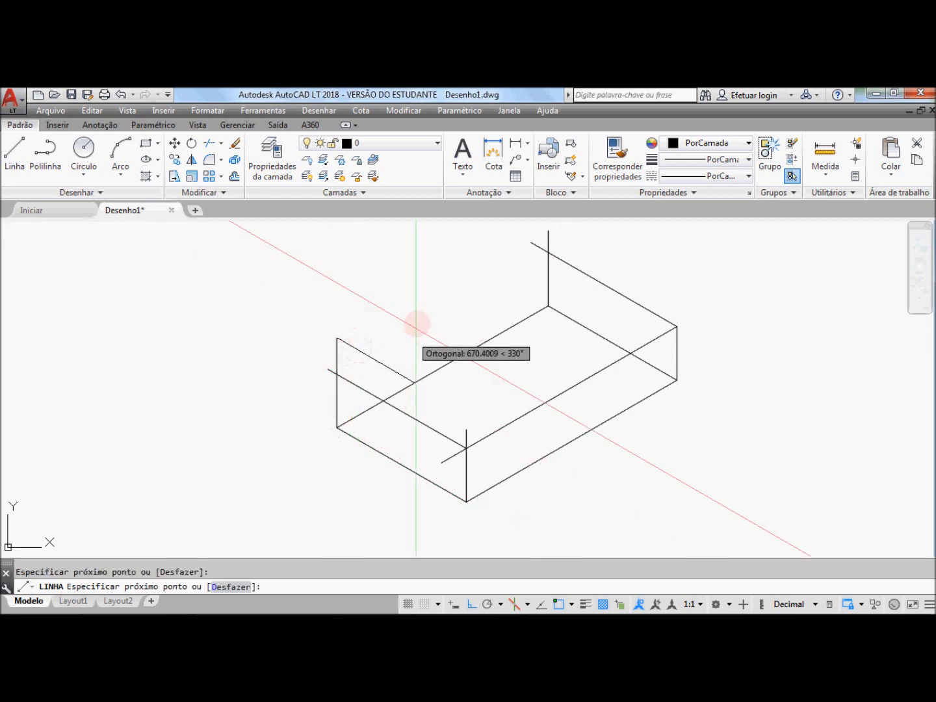
{"action": "key", "text": "Return"}
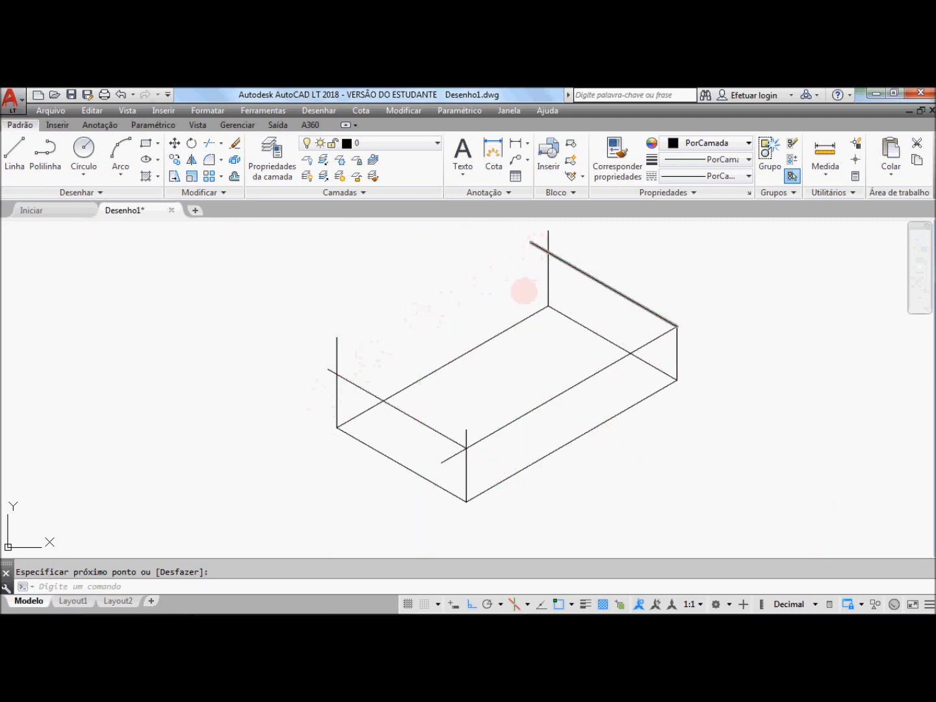
Set plano isométrico Superior and draw the rear top edge between the intersections above the rear and left corners
{"action": "left_click", "coordinate": [527, 605]}
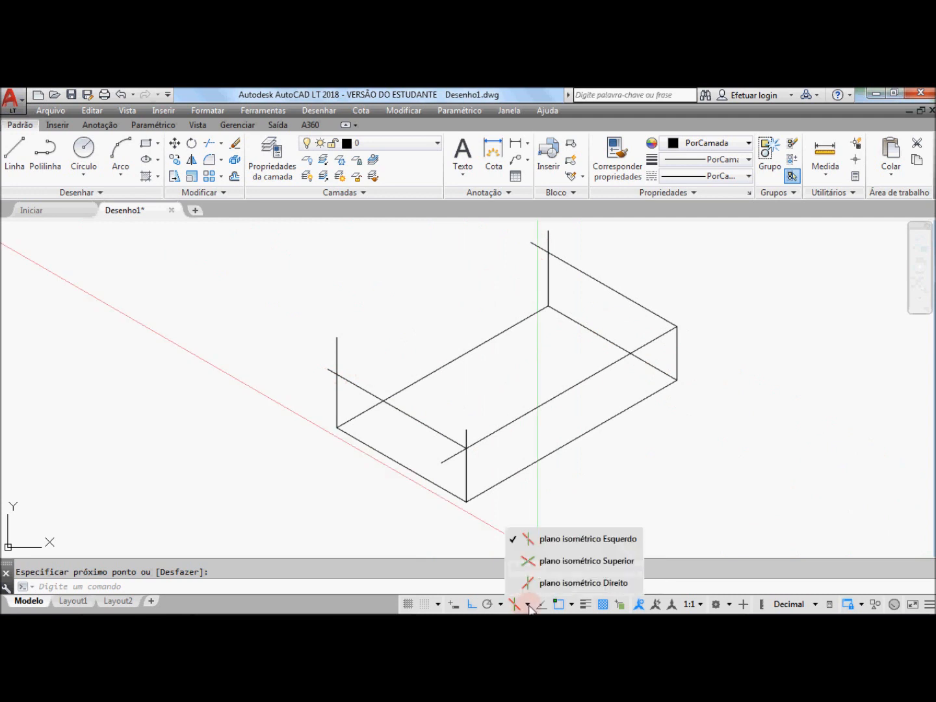
{"action": "left_click", "coordinate": [562, 561]}
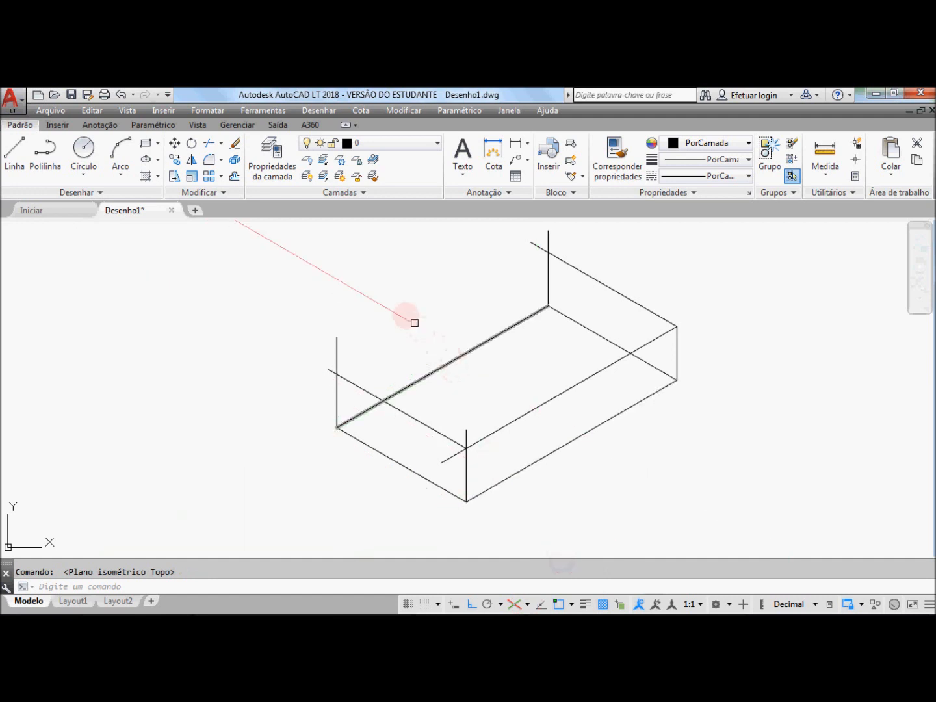
{"action": "left_click", "coordinate": [15, 153]}
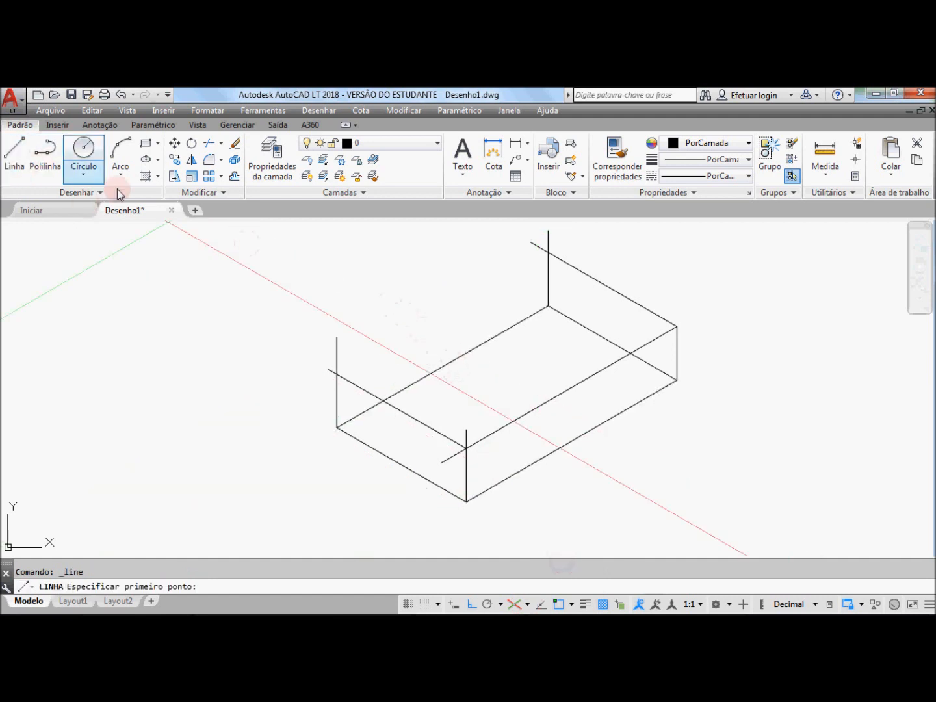
{"action": "left_click", "coordinate": [547, 253]}
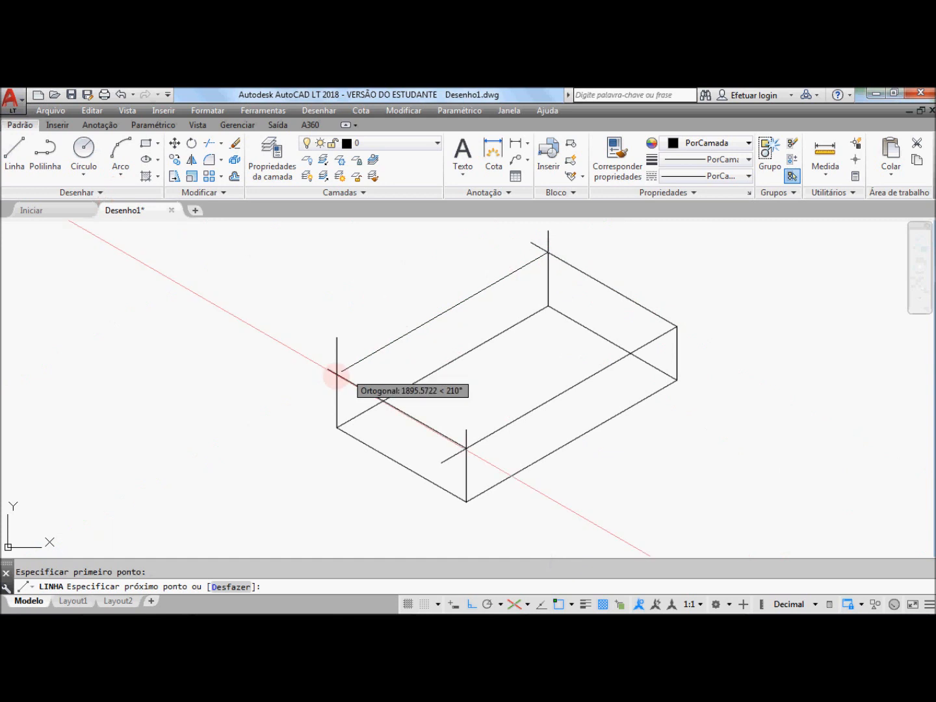
{"action": "left_click", "coordinate": [336, 372]}
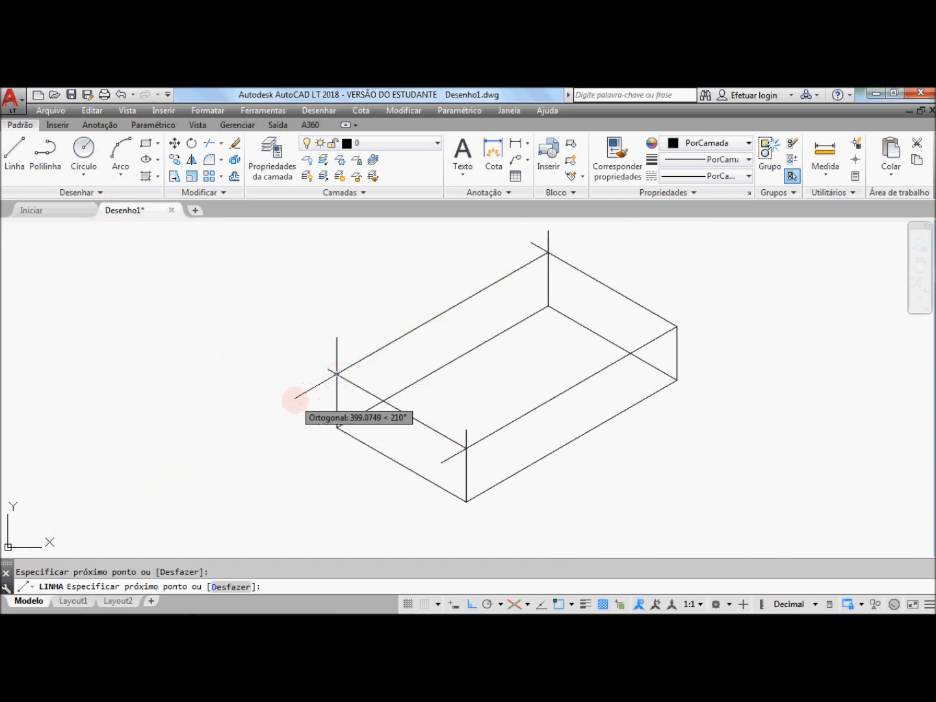
{"action": "key", "text": "Return"}
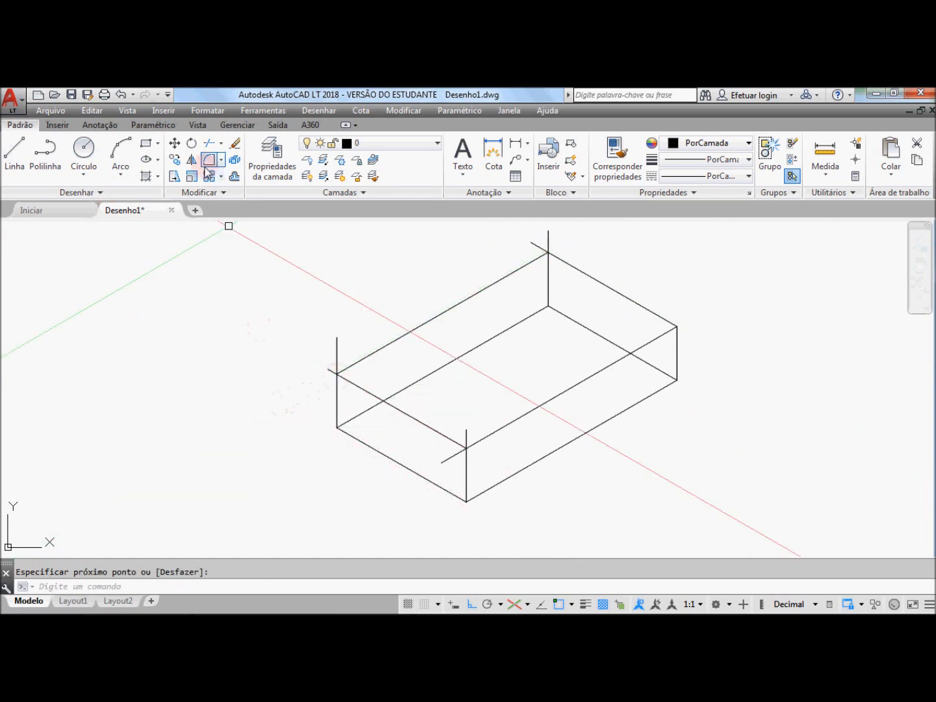
Trim the line ends overhanging the box's left, rear and front top corners, using all lines as cutting edges
{"action": "left_click", "coordinate": [221, 143]}
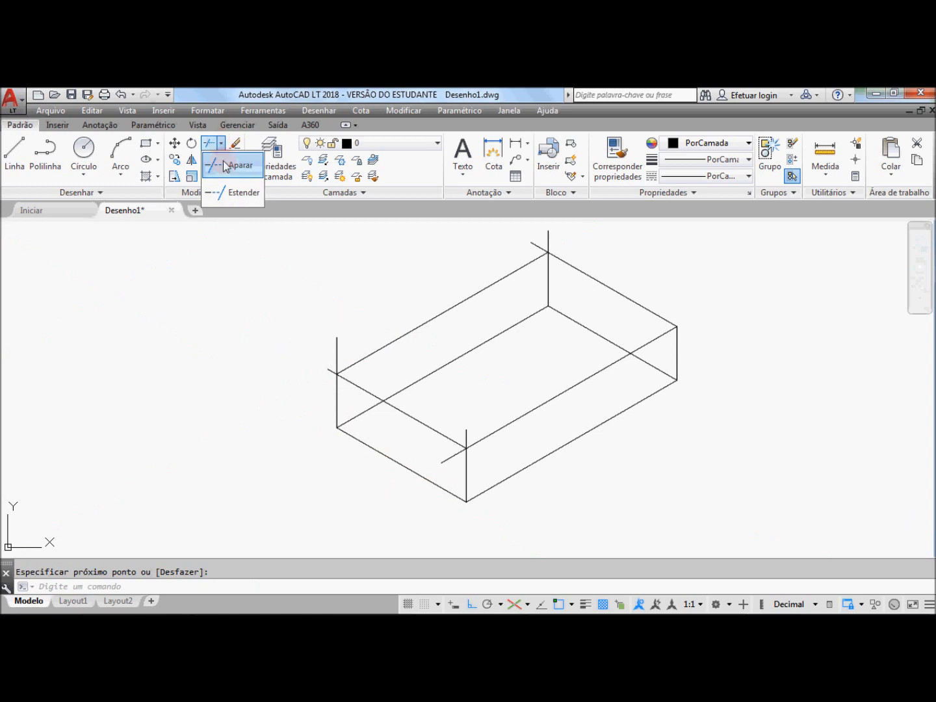
{"action": "left_click", "coordinate": [225, 167]}
{"action": "left_click", "coordinate": [729, 509]}
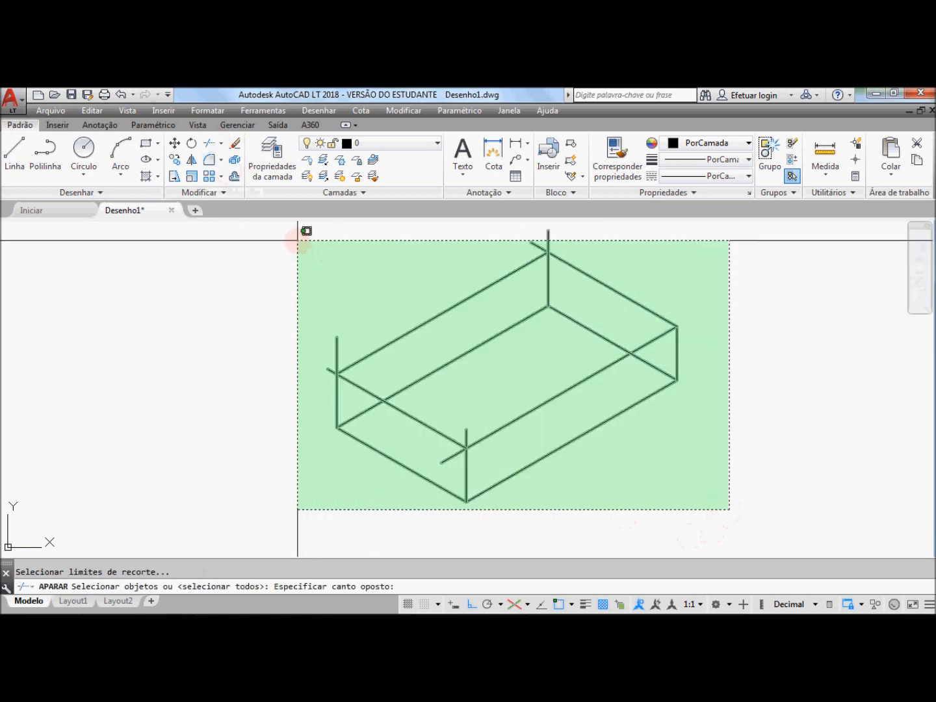
{"action": "left_click", "coordinate": [297, 240]}
{"action": "key", "text": "Return"}
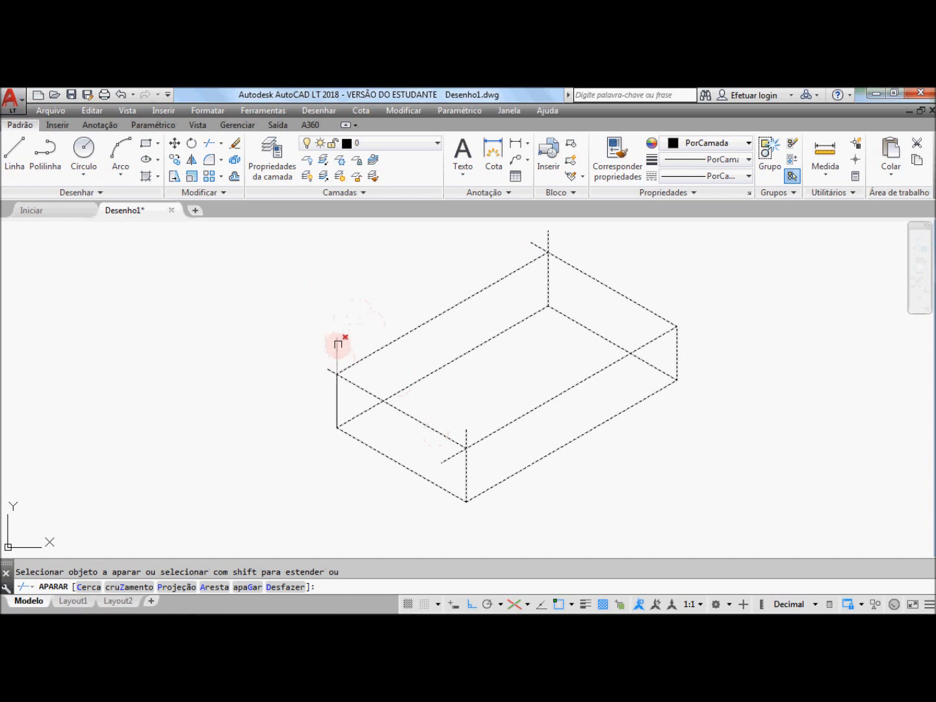
{"action": "left_click", "coordinate": [330, 370]}
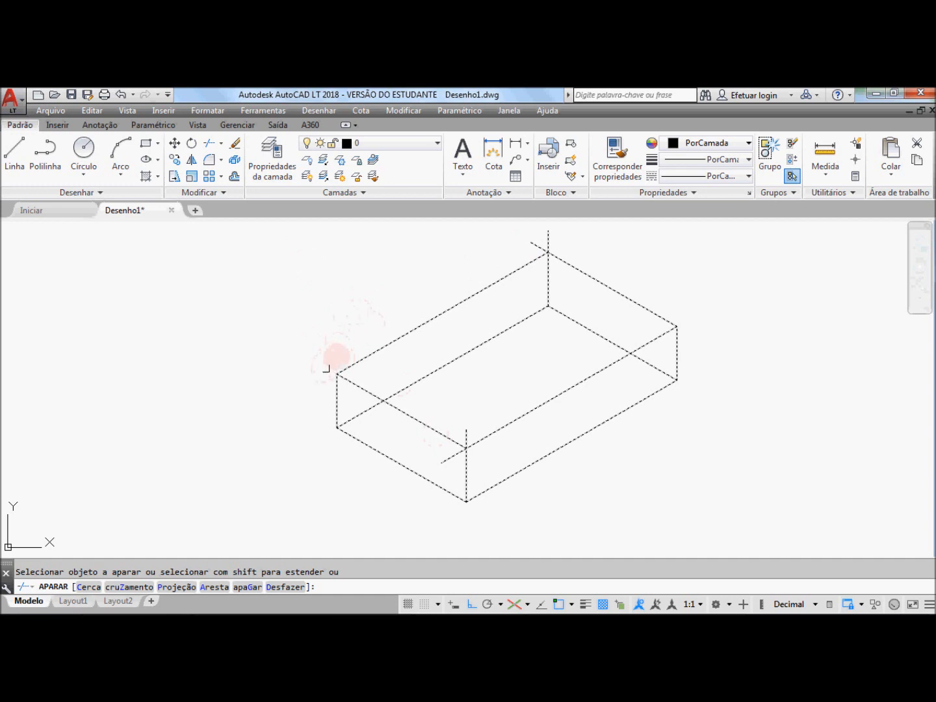
{"action": "left_click", "coordinate": [532, 241]}
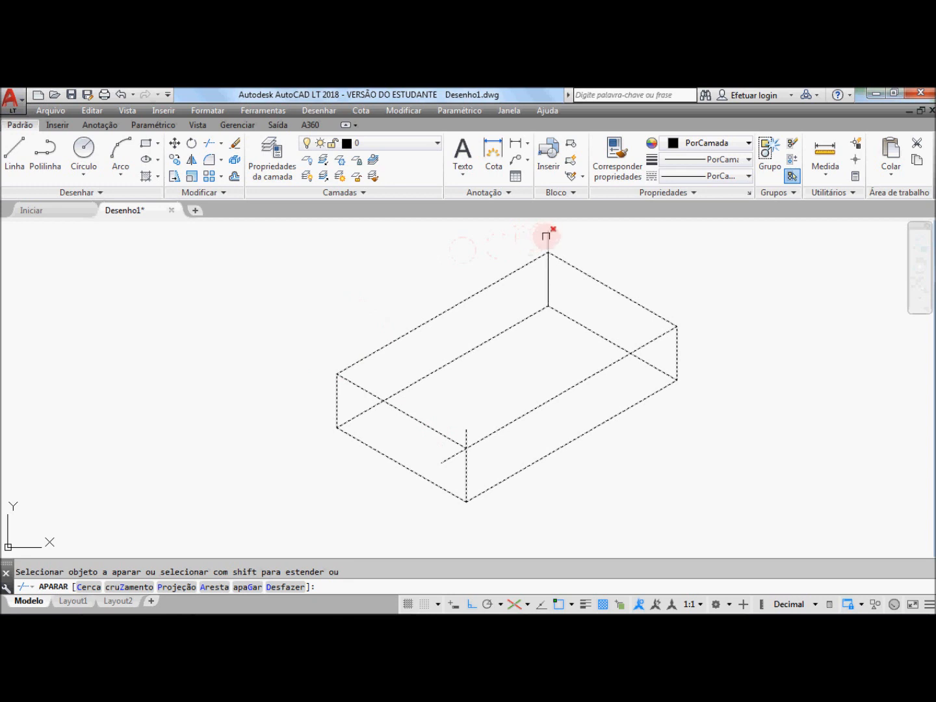
{"action": "left_click", "coordinate": [452, 456]}
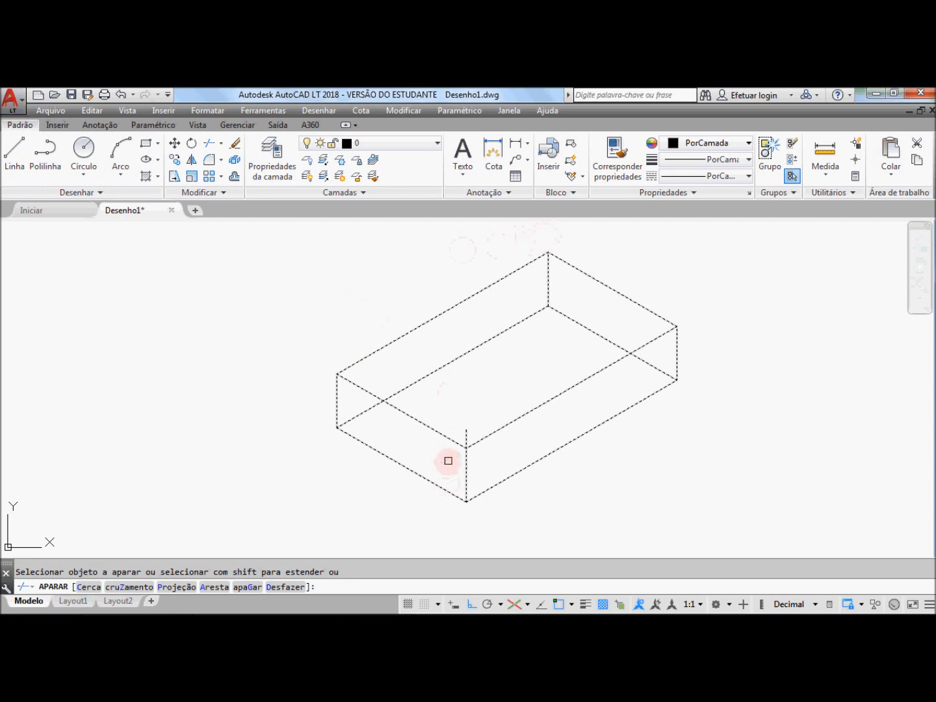
{"action": "key", "text": "Return"}
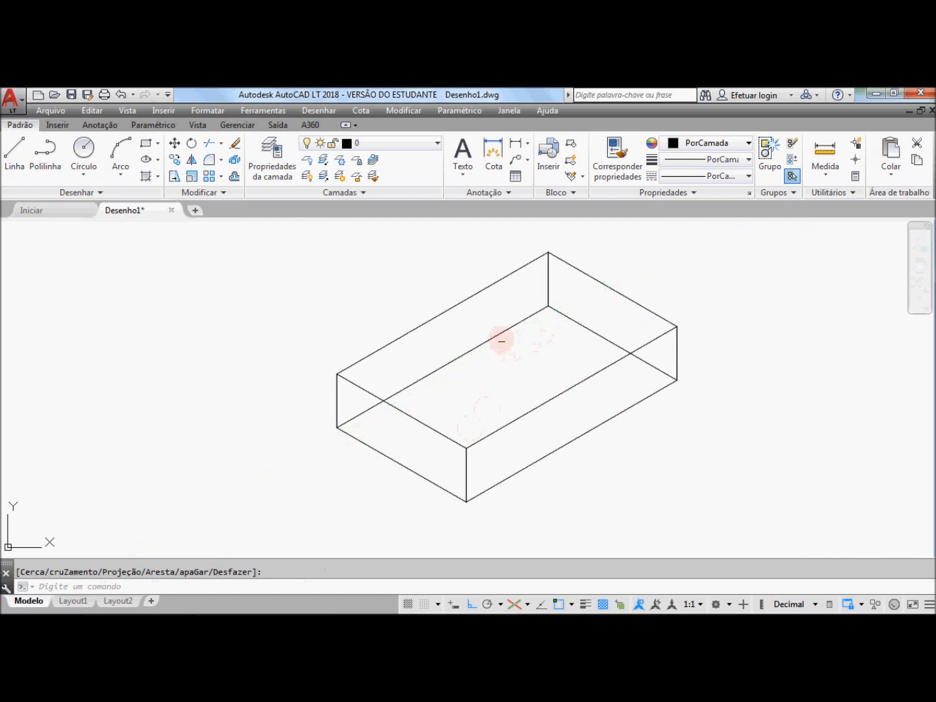
Erase the three hidden edges meeting at the box's lower rear corner and turn off isometric drawing
{"action": "left_click", "coordinate": [499, 336]}
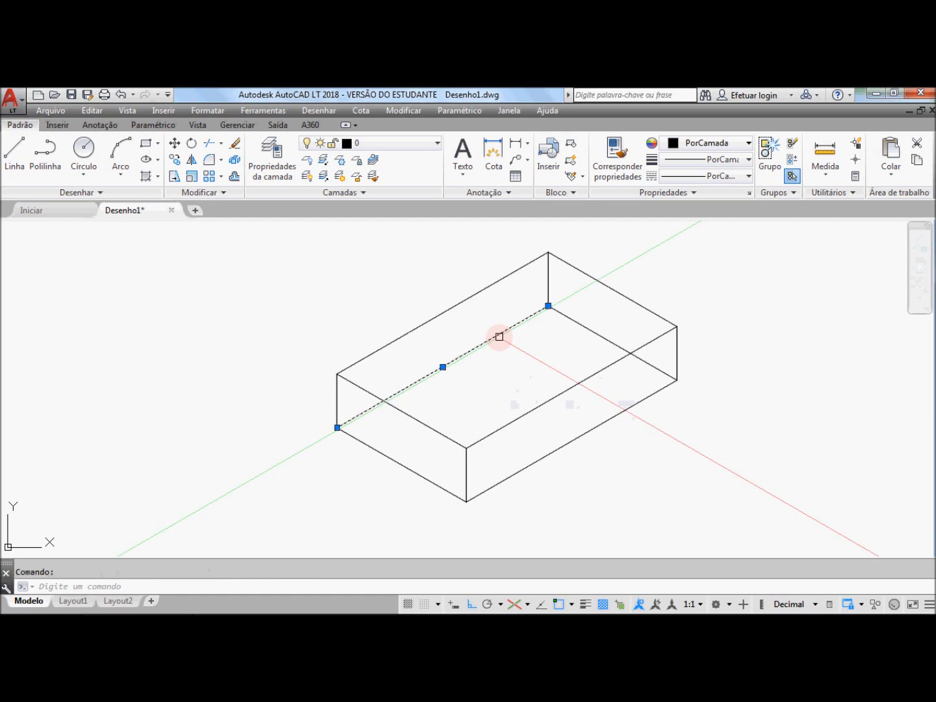
{"action": "left_click", "coordinate": [547, 277]}
{"action": "left_click", "coordinate": [570, 319]}
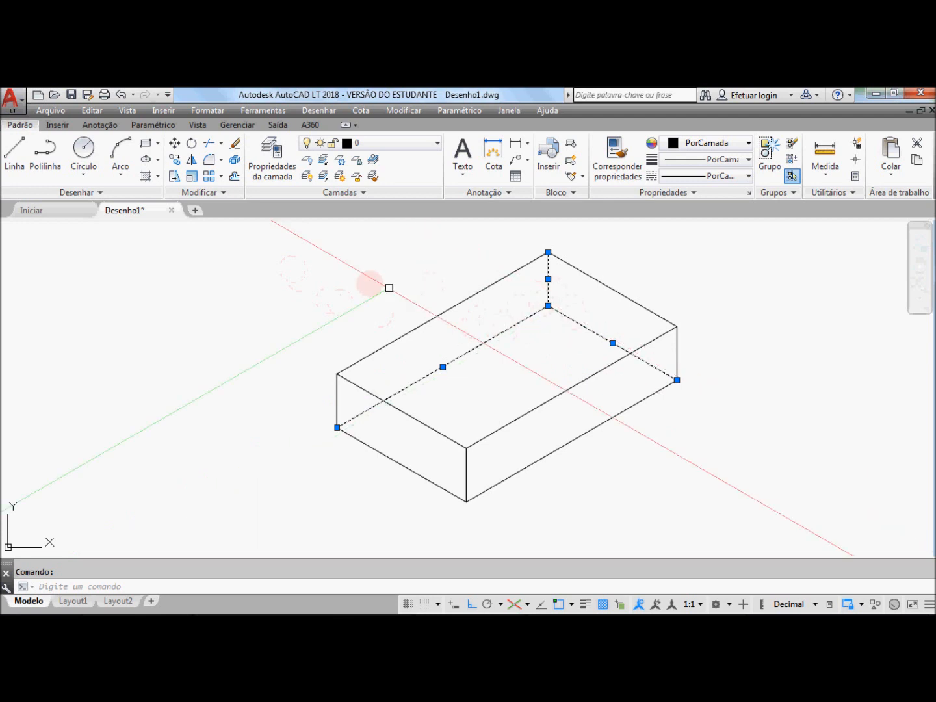
{"action": "left_click", "coordinate": [238, 144]}
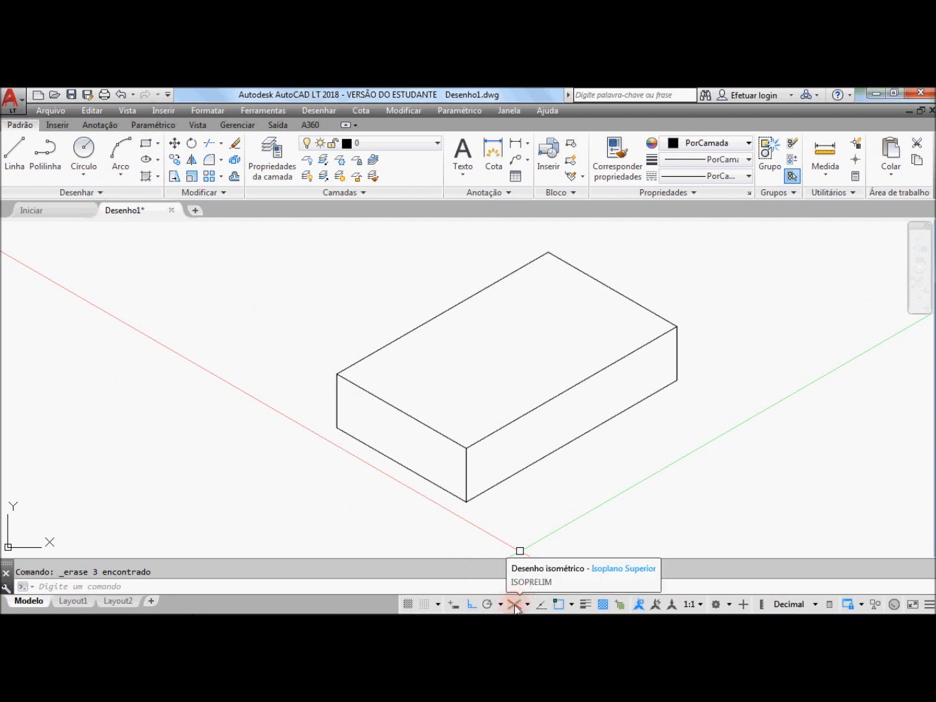
{"action": "left_click", "coordinate": [513, 605]}
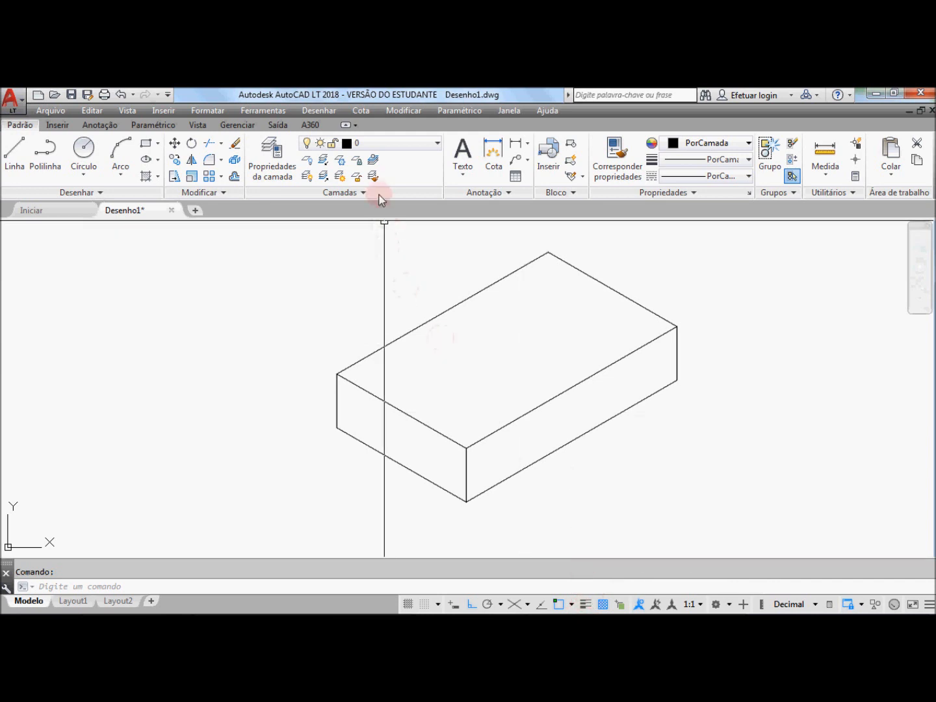
Check layer 0's lineweight in the layer properties manager and turn on lineweight display
{"action": "left_click", "coordinate": [391, 145]}
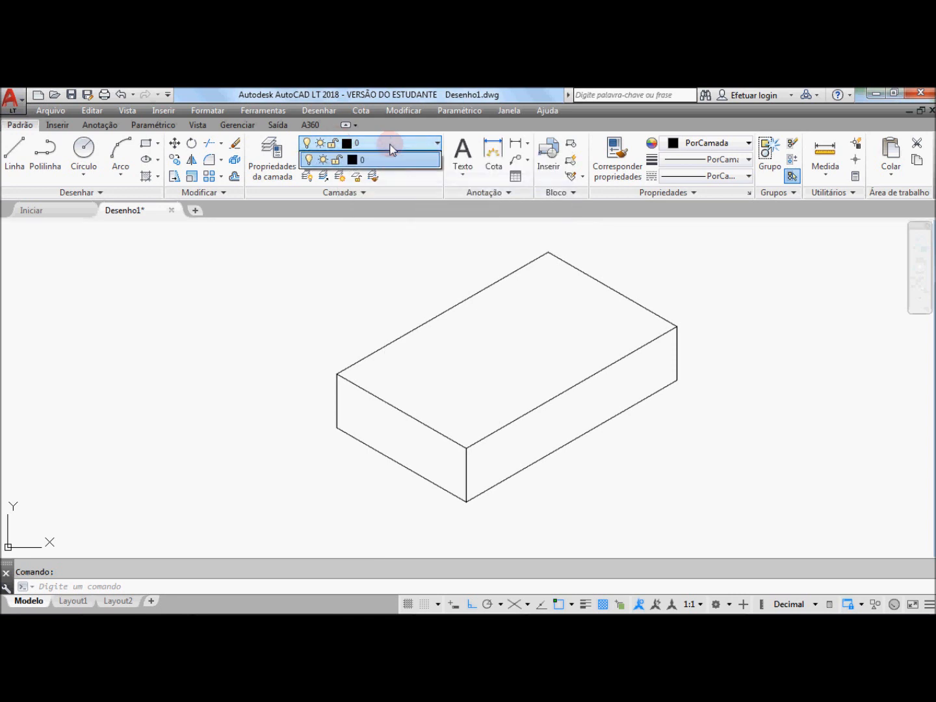
{"action": "left_click", "coordinate": [275, 160]}
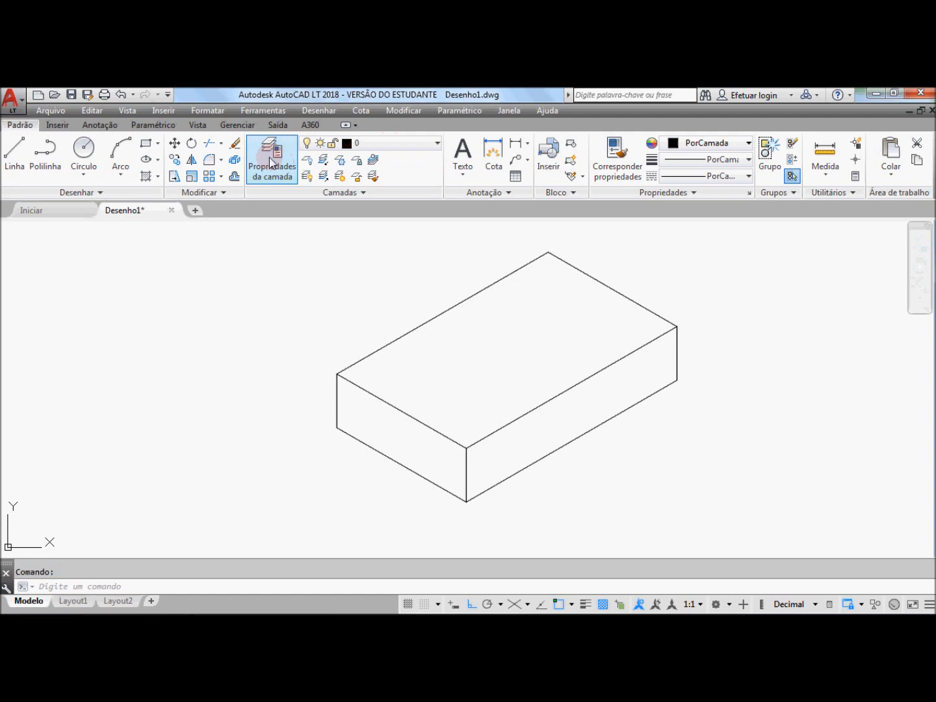
{"action": "left_click", "coordinate": [270, 161]}
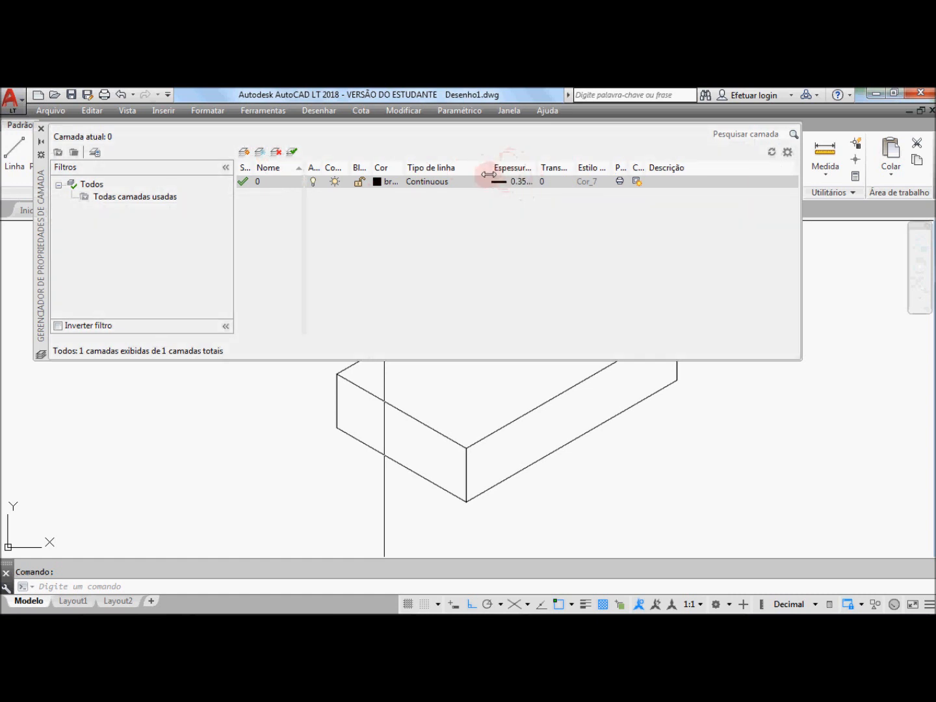
{"action": "left_click", "coordinate": [41, 130]}
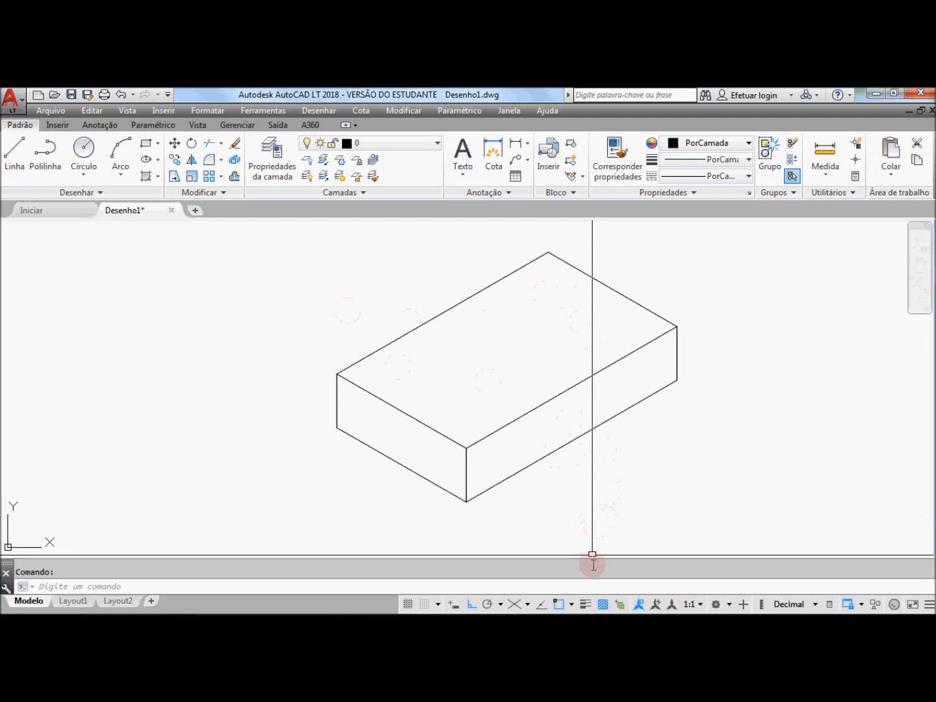
{"action": "left_click", "coordinate": [585, 605]}
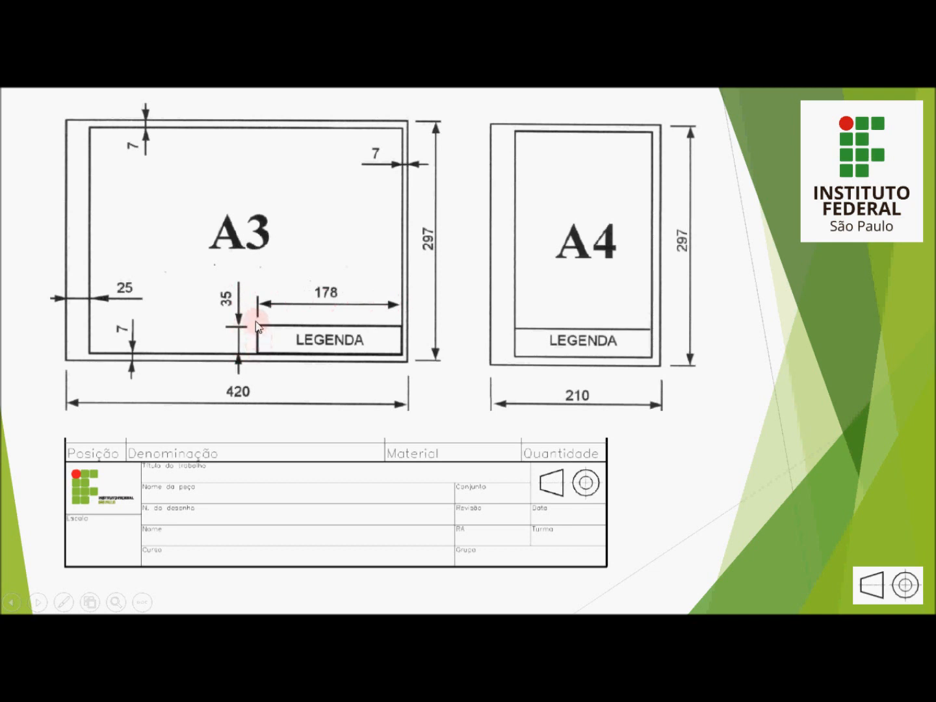
Switch from the slides back to AutoCAD LT and draw the A3 sheet outline as a rectangle from 0,0 to 420,297
{"action": "key", "text": "alt+Tab"}
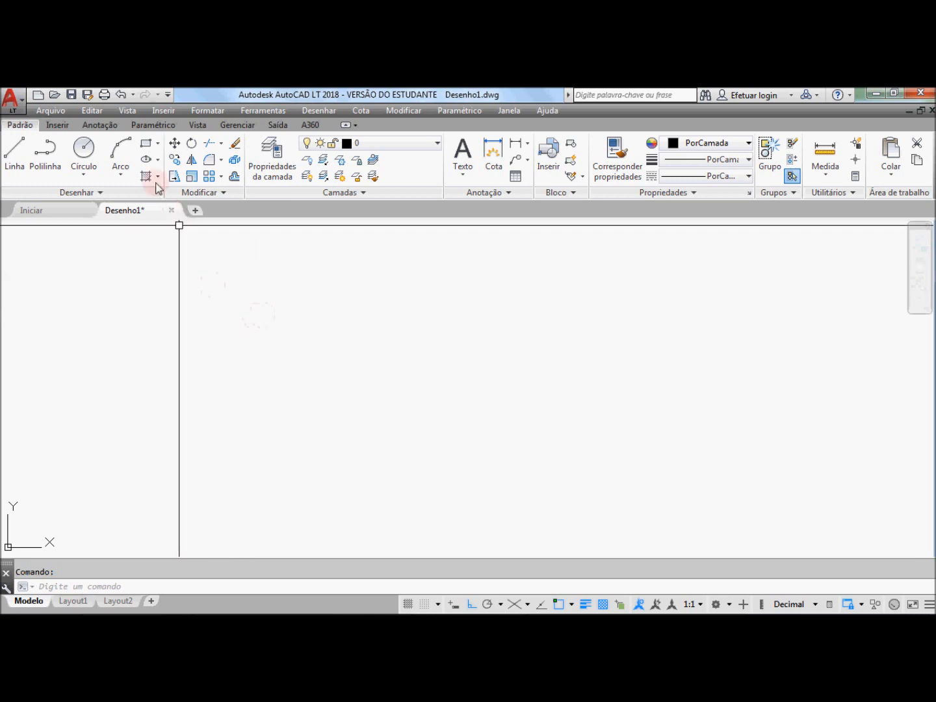
{"action": "left_click", "coordinate": [146, 148]}
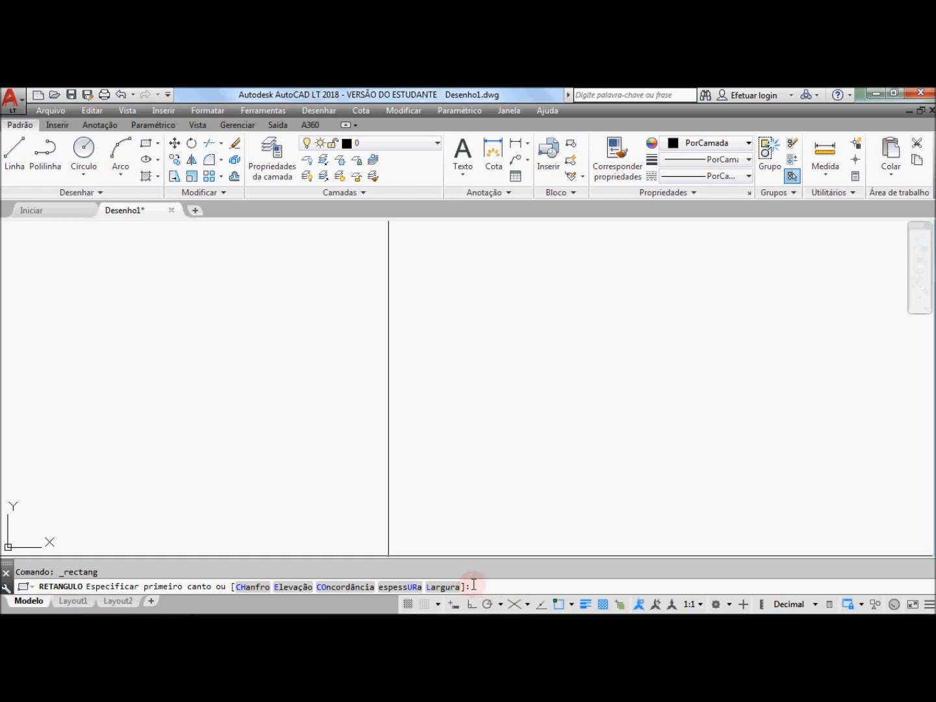
{"action": "type", "text": "0,0"}
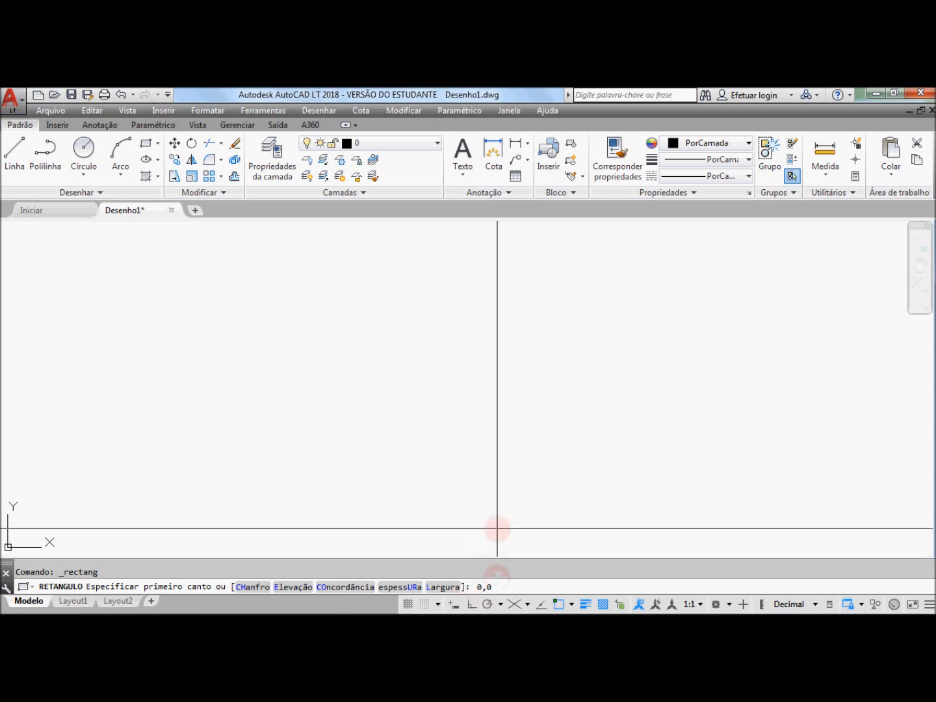
{"action": "key", "text": "Return"}
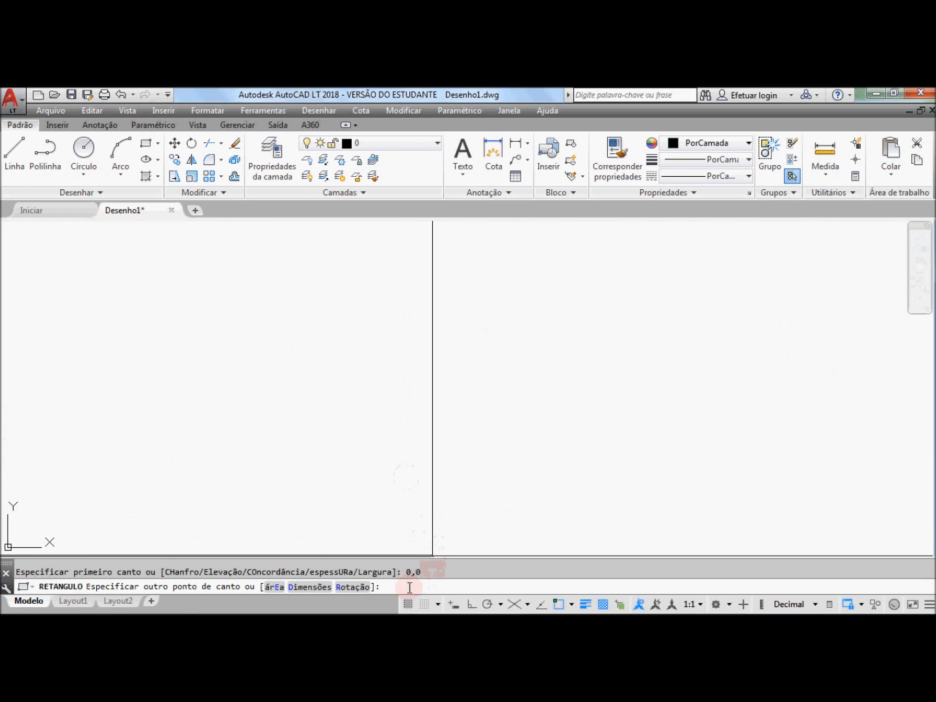
{"action": "type", "text": "420,297"}
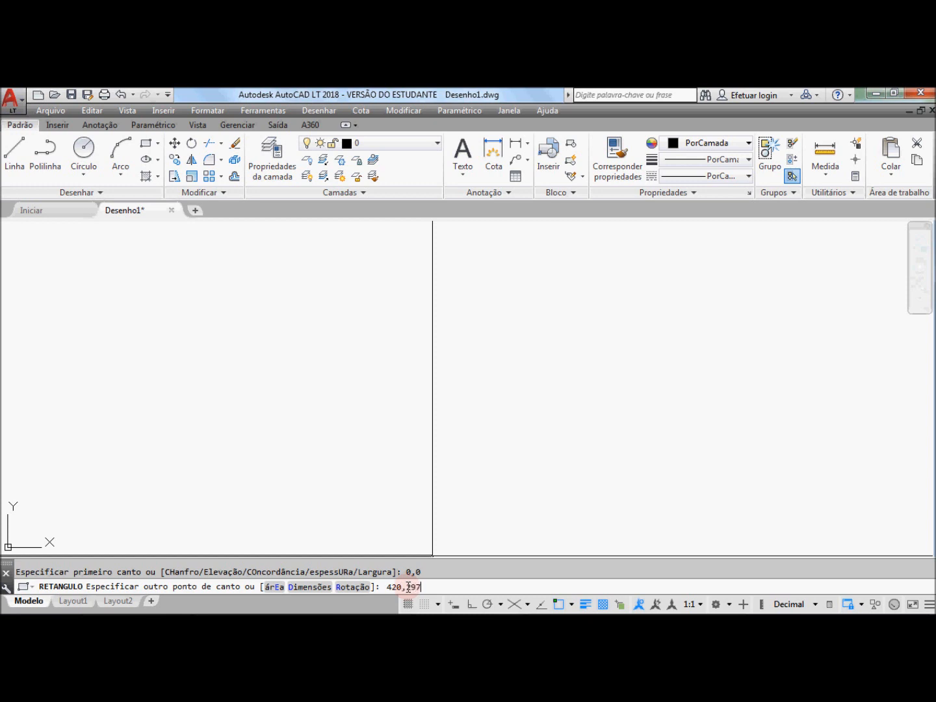
{"action": "key", "text": "Return"}
{"action": "scroll", "coordinate": [266, 476], "scroll_direction": "down", "scroll_amount": 10}
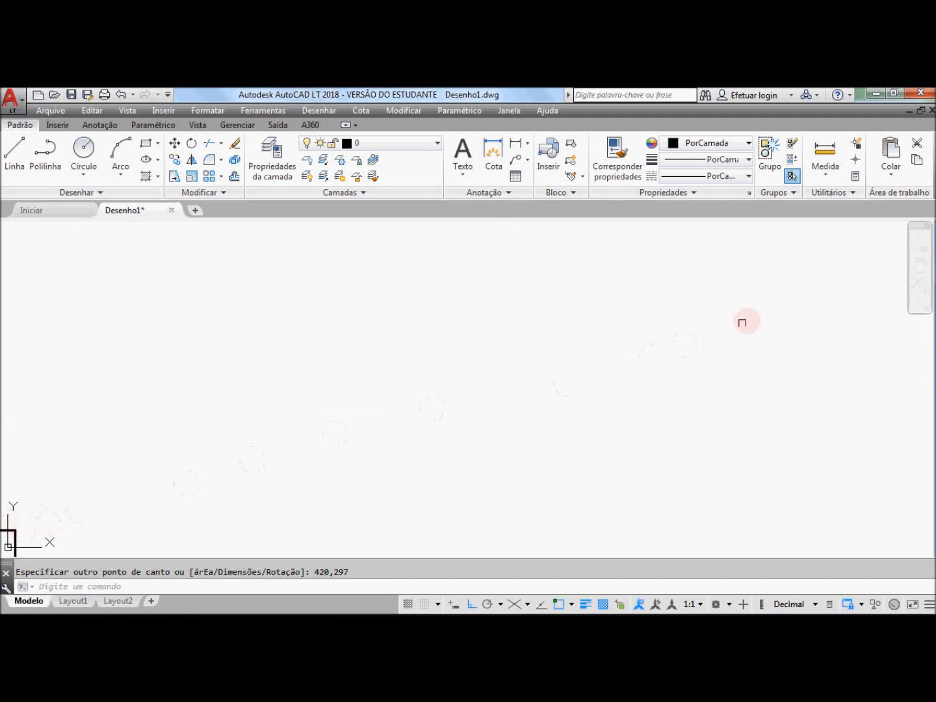
{"action": "left_click", "coordinate": [919, 287]}
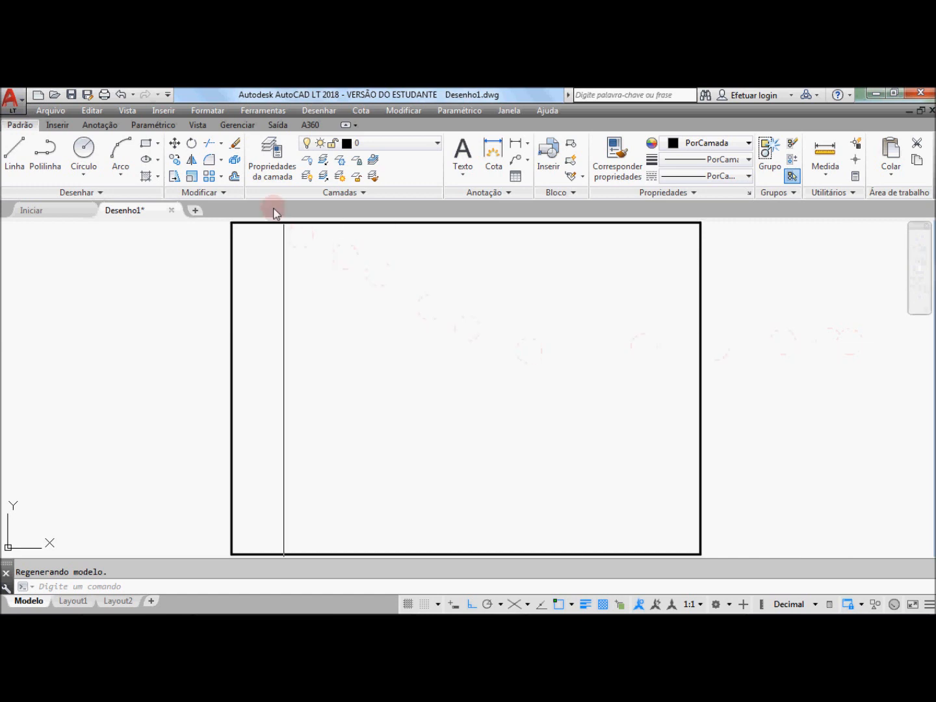
Offset the A3 sheet outline inward by 7 to create the inner frame
{"action": "left_click", "coordinate": [235, 177]}
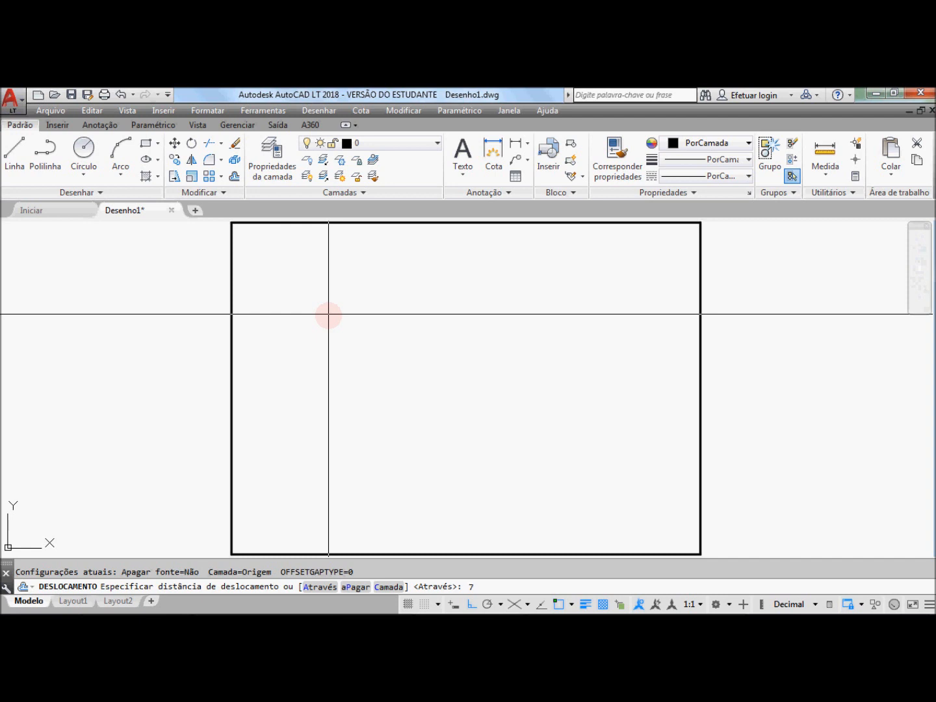
{"action": "type", "text": "7"}
{"action": "key", "text": "Return"}
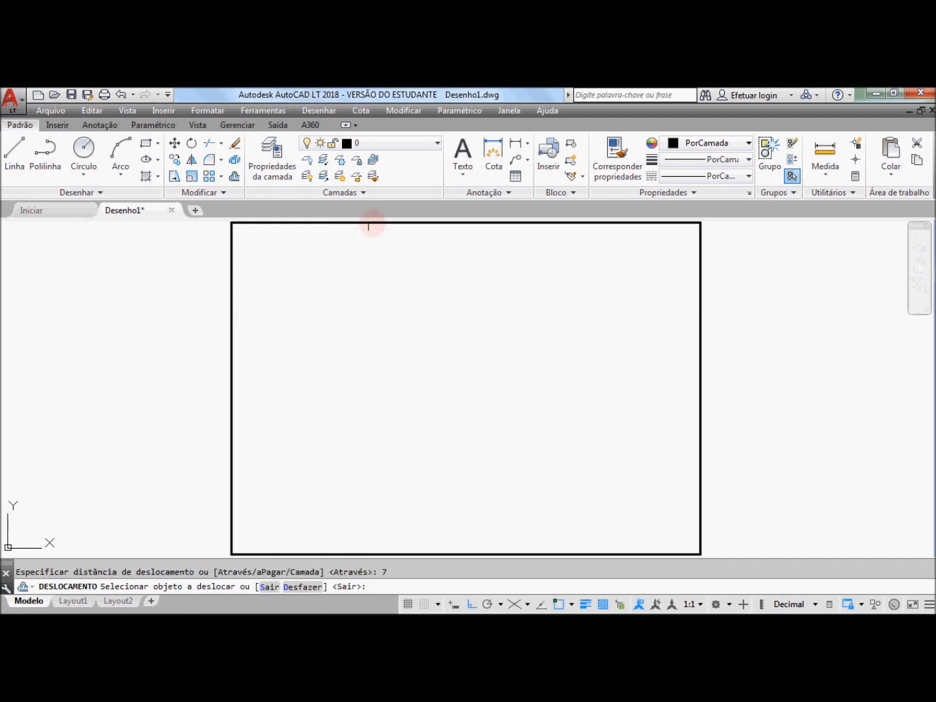
{"action": "left_click", "coordinate": [373, 222]}
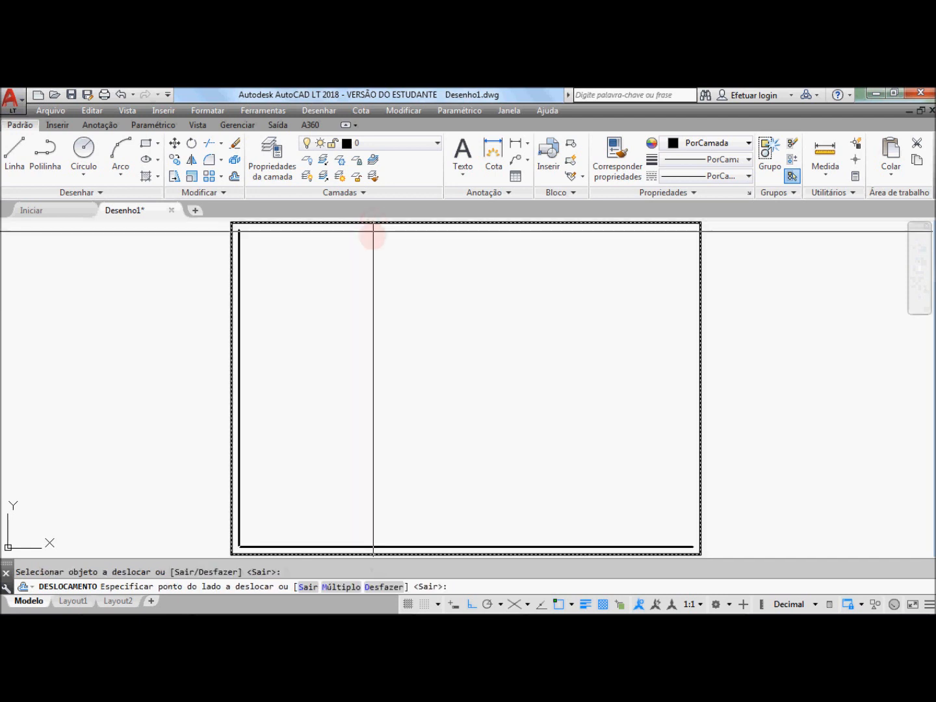
{"action": "left_click", "coordinate": [366, 272]}
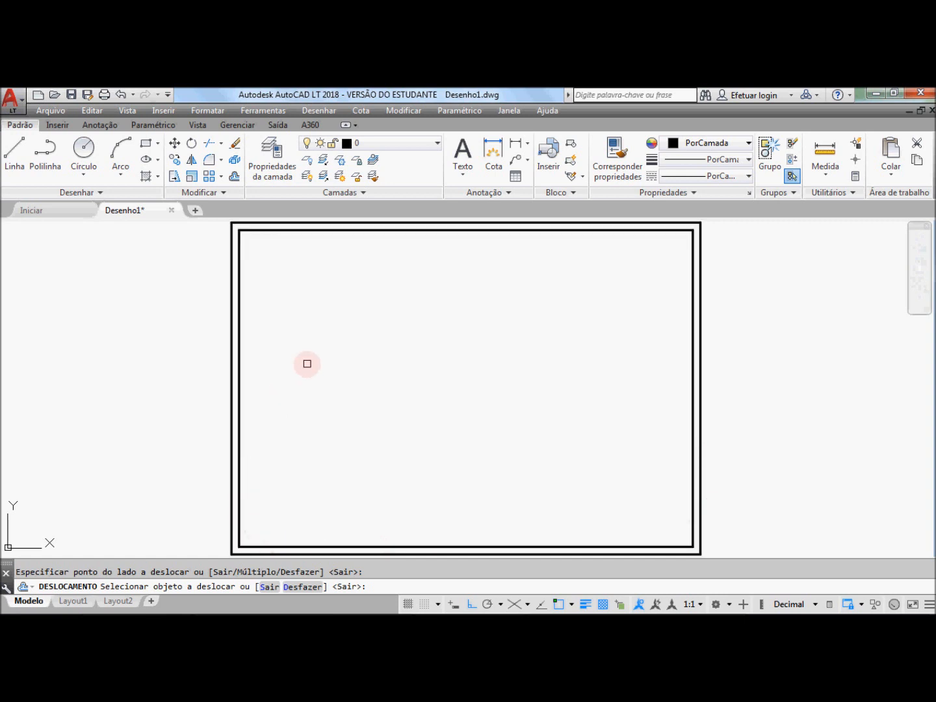
{"action": "key", "text": "Return"}
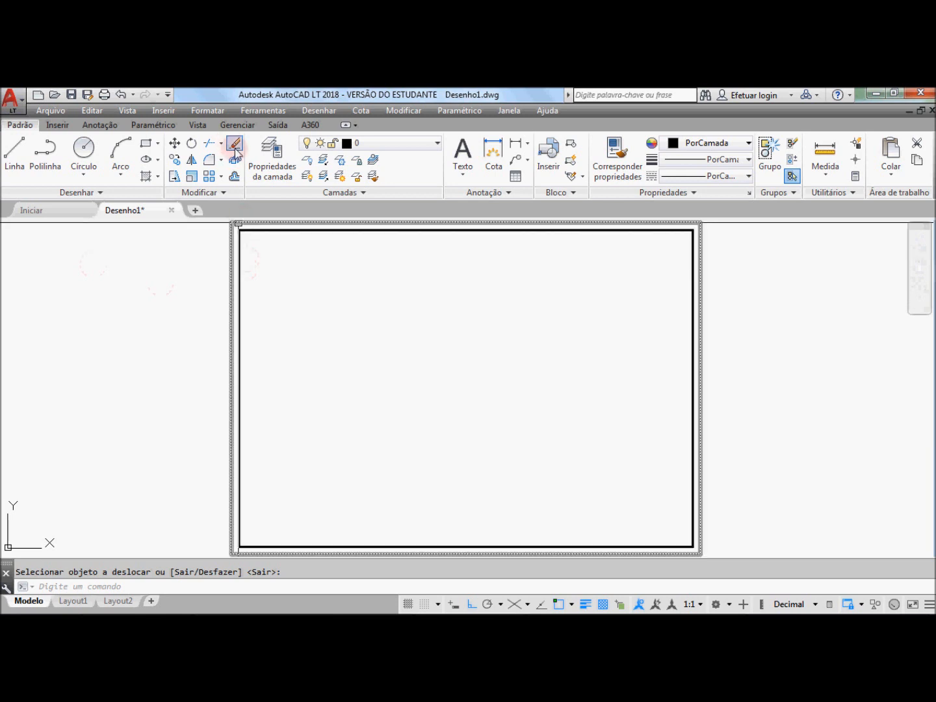
Erase the inner frame as a whole and undo the erasure
{"action": "left_click", "coordinate": [234, 148]}
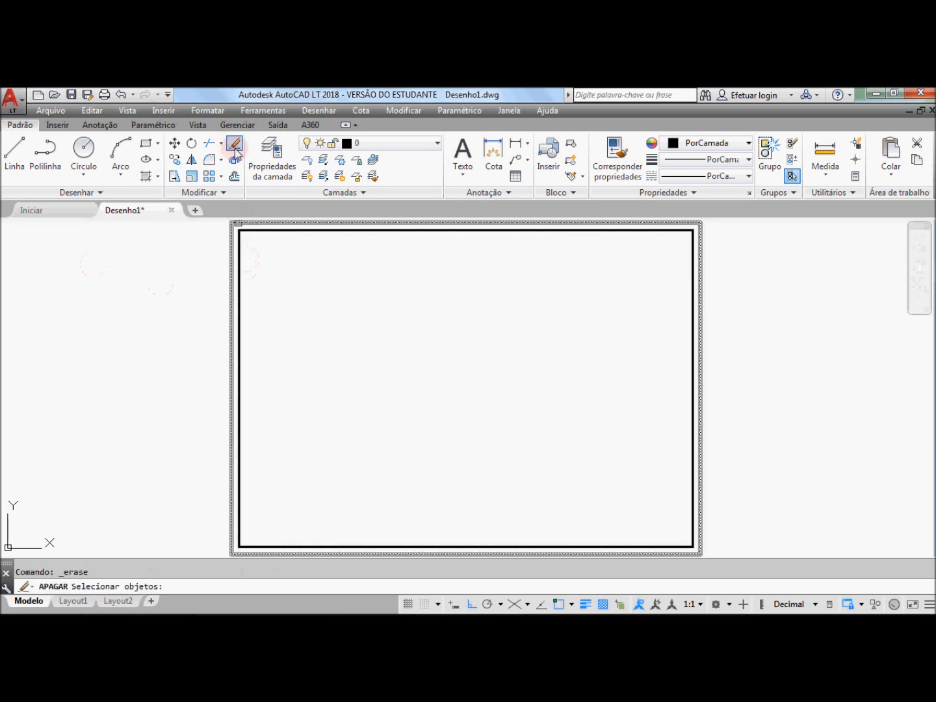
{"action": "left_click", "coordinate": [240, 261]}
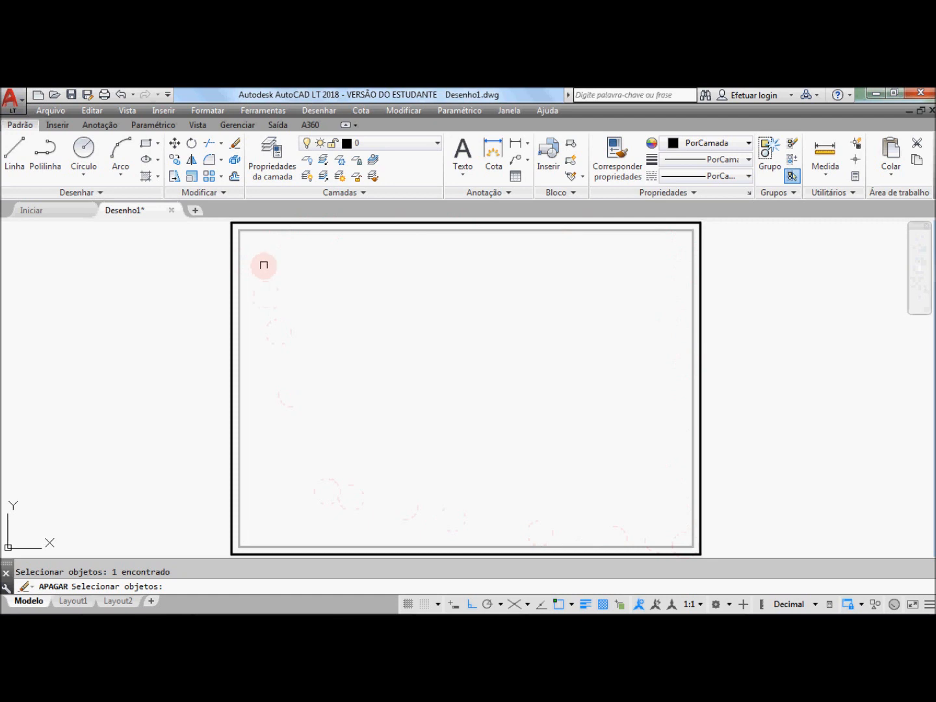
{"action": "key", "text": "Return"}
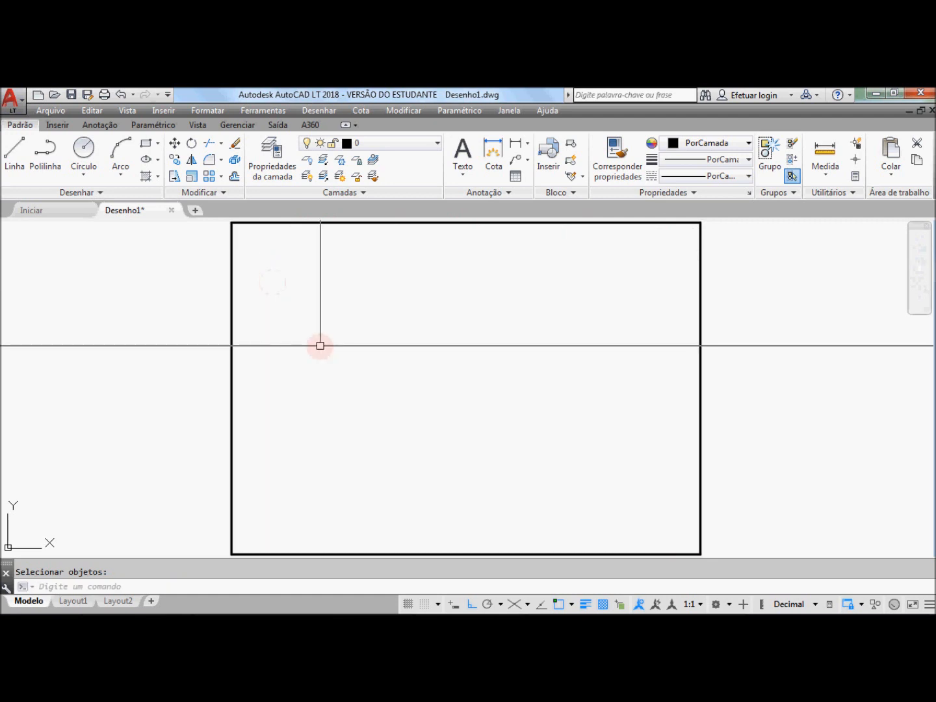
{"action": "left_click", "coordinate": [120, 95]}
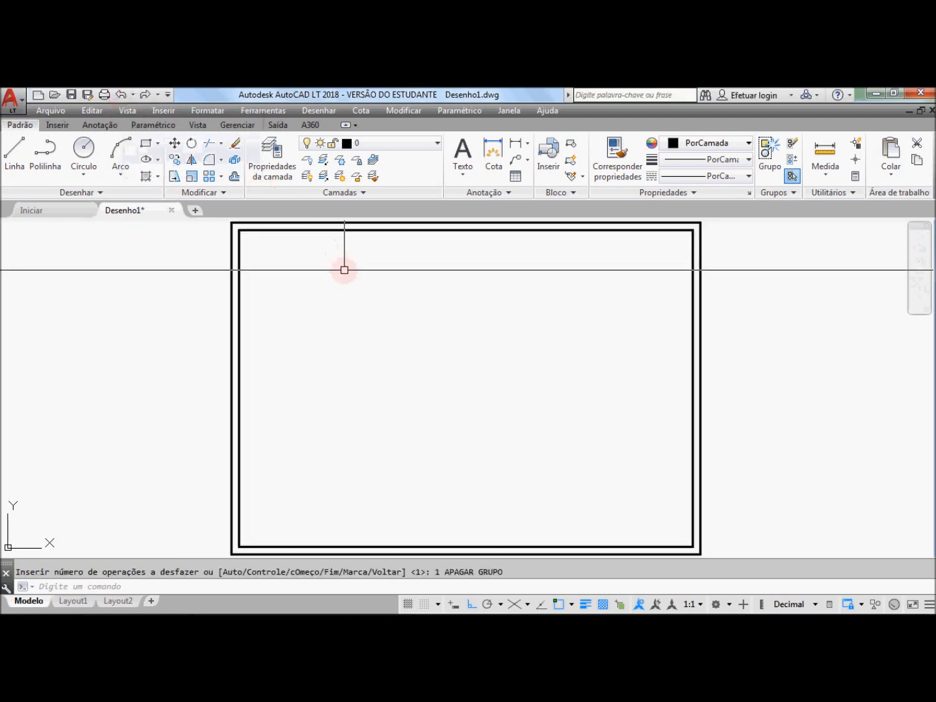
Explode the inner frame into separate lines and erase its left vertical line
{"action": "left_click", "coordinate": [235, 160]}
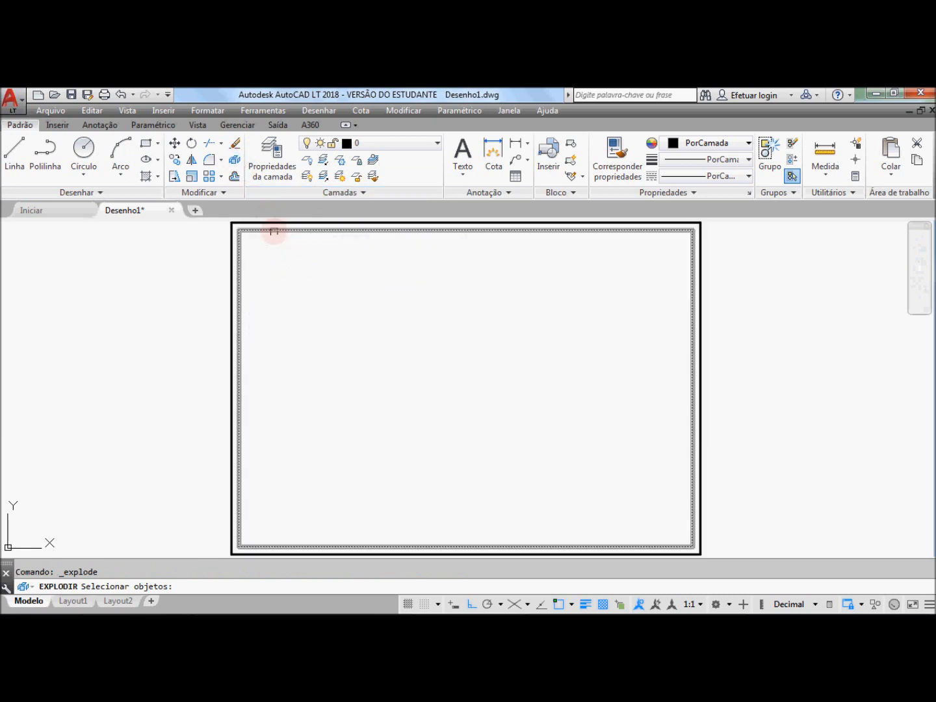
{"action": "left_click", "coordinate": [274, 232]}
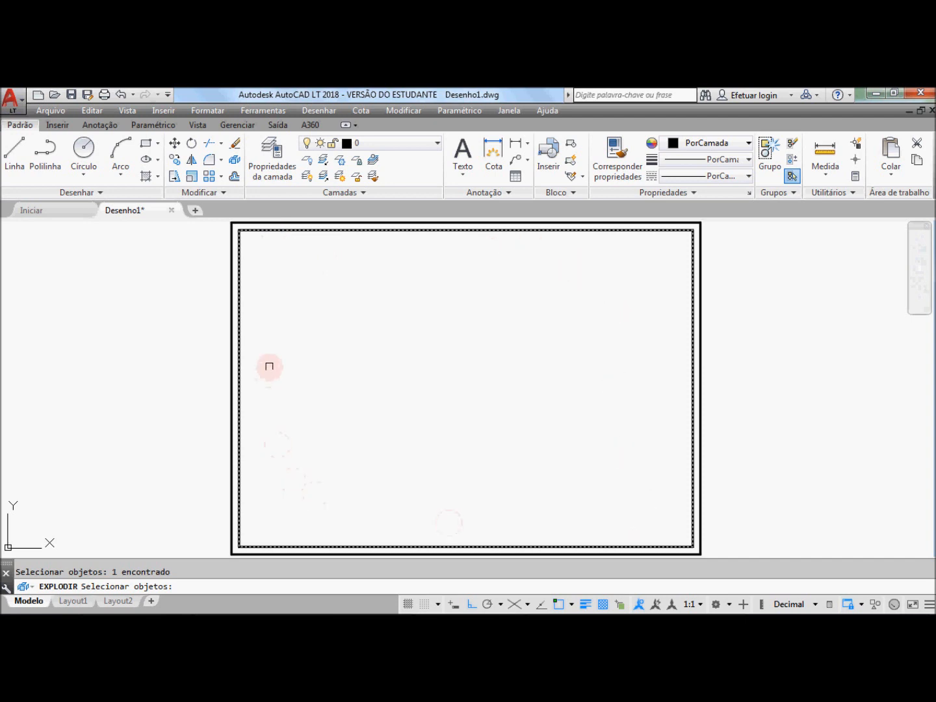
{"action": "key", "text": "Return"}
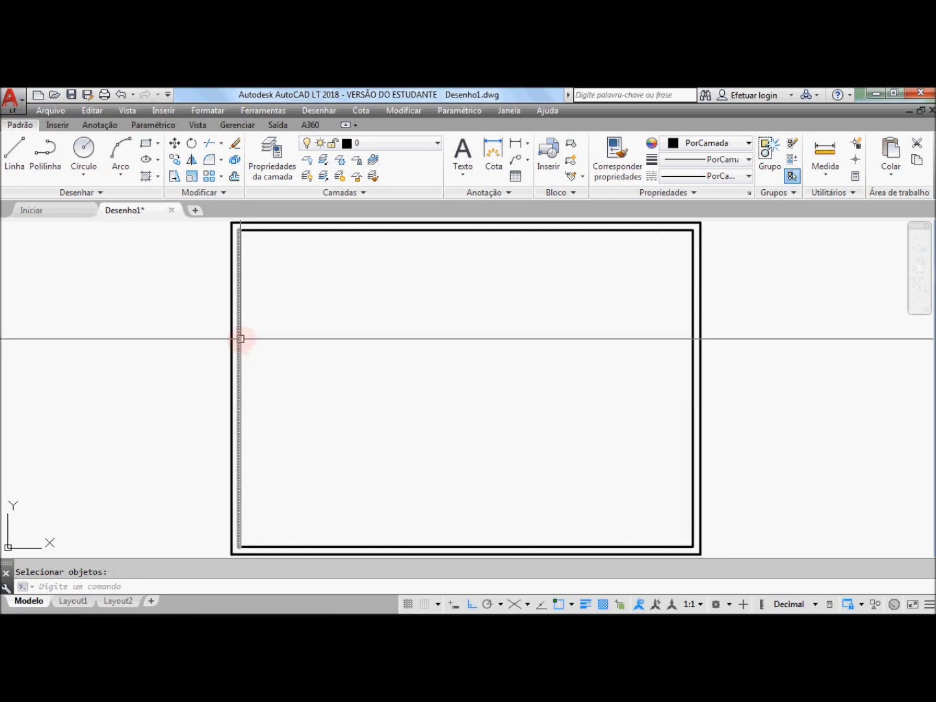
{"action": "left_click", "coordinate": [235, 144]}
{"action": "left_click", "coordinate": [238, 272]}
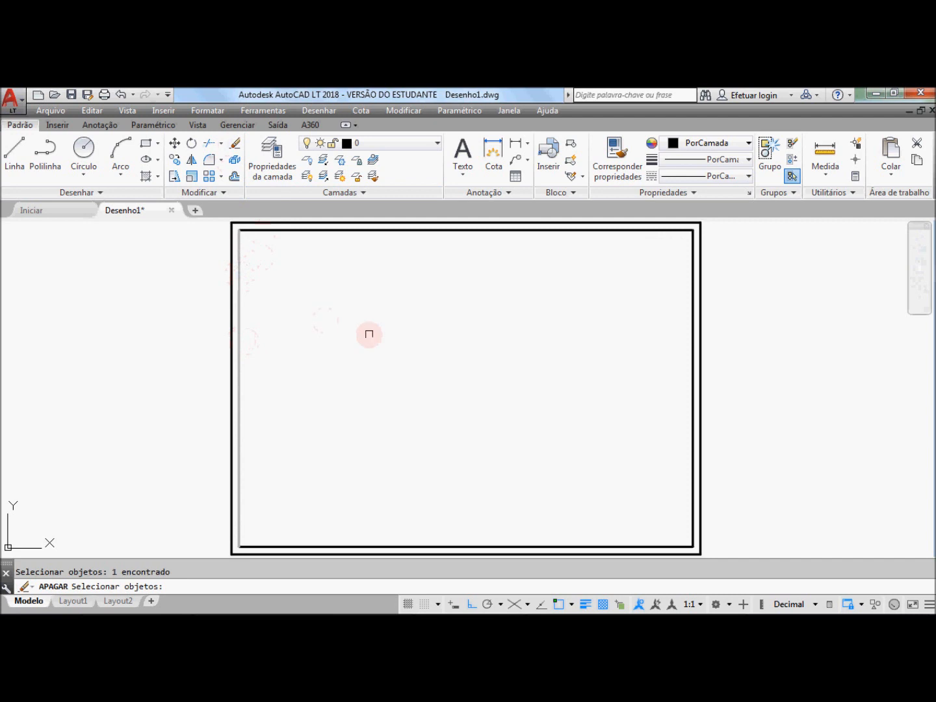
{"action": "right_click", "coordinate": [369, 334]}
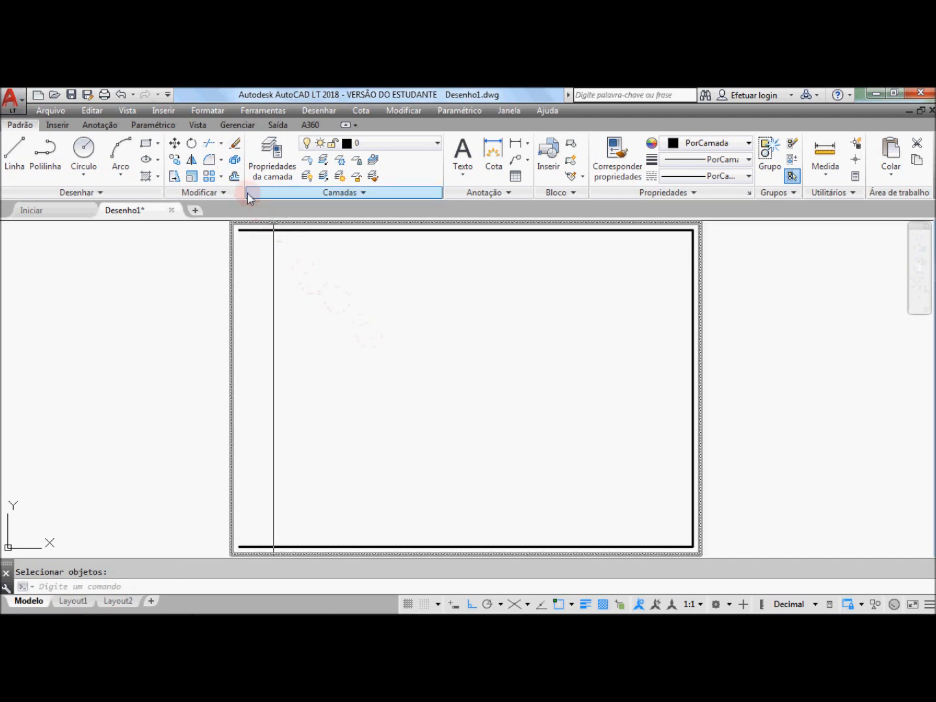
Offset the outer sheet outline inward by 25 for the left binding margin
{"action": "left_click", "coordinate": [234, 176]}
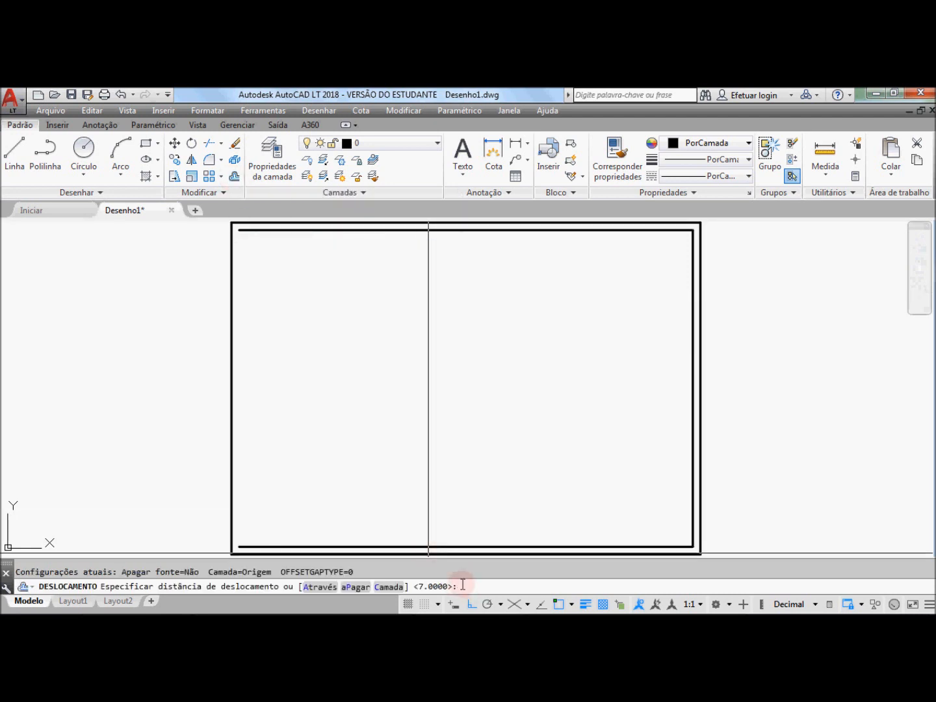
{"action": "key", "text": "Return"}
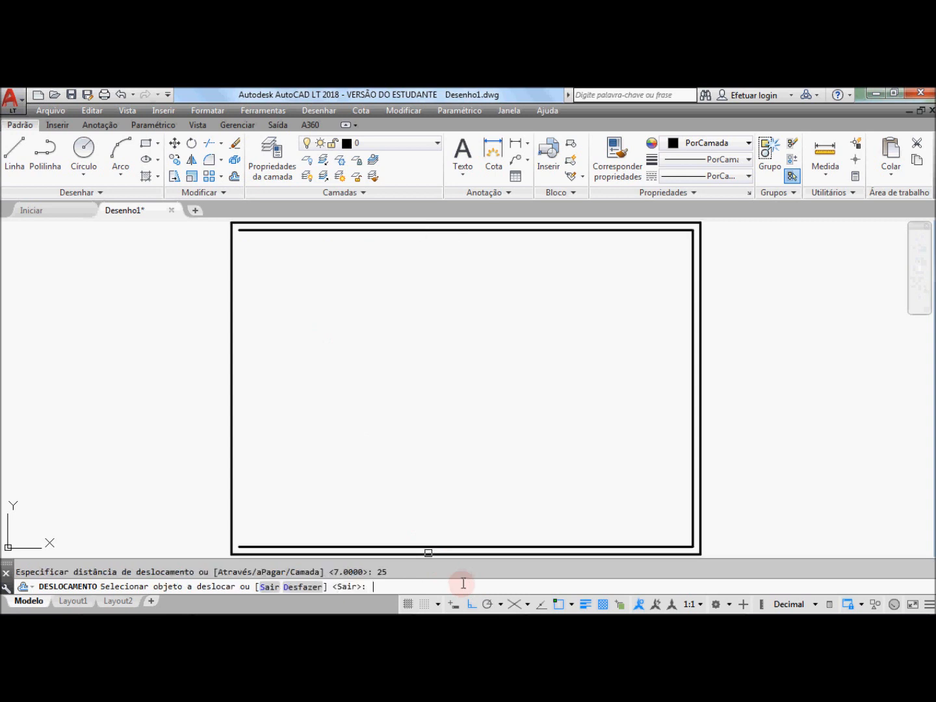
{"action": "left_click", "coordinate": [233, 347]}
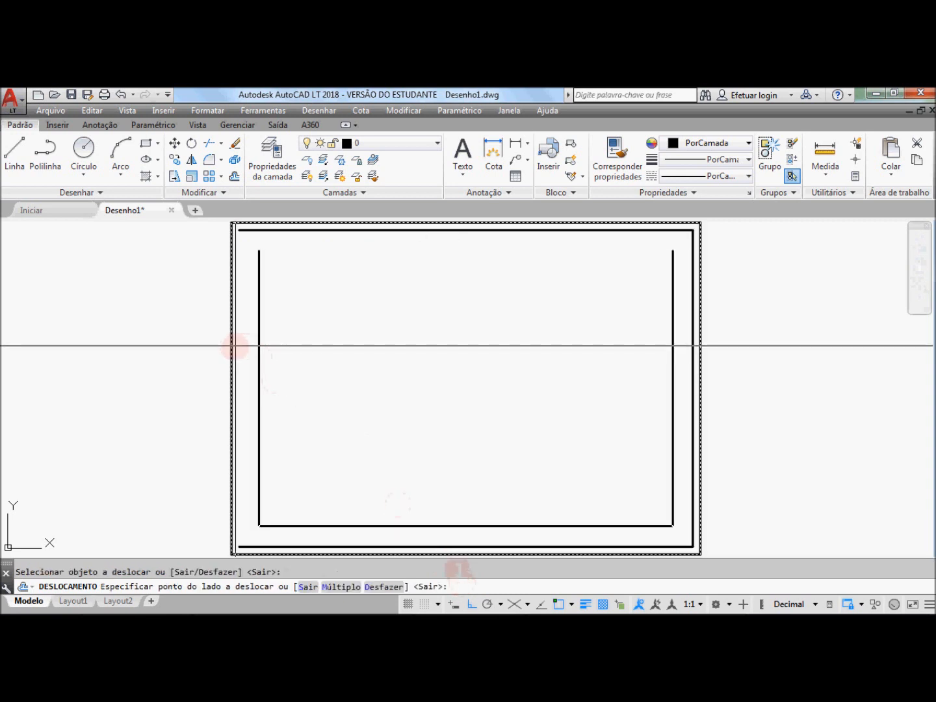
{"action": "left_click", "coordinate": [316, 348]}
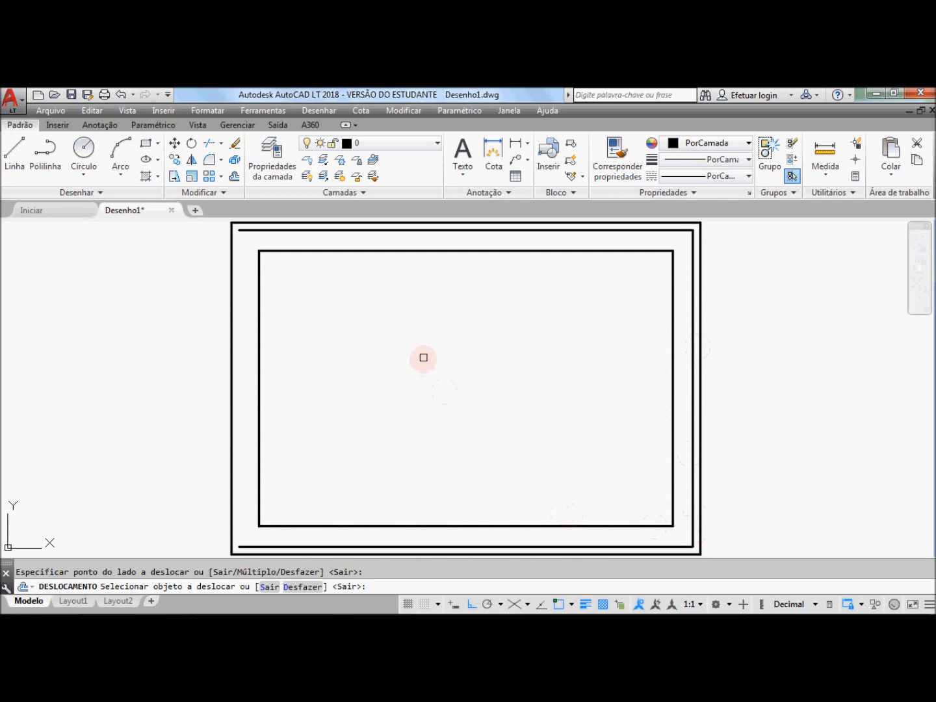
Explode the innermost rectangle and erase its upper, right and lower lines, keeping only the left margin line
{"action": "left_click", "coordinate": [234, 160]}
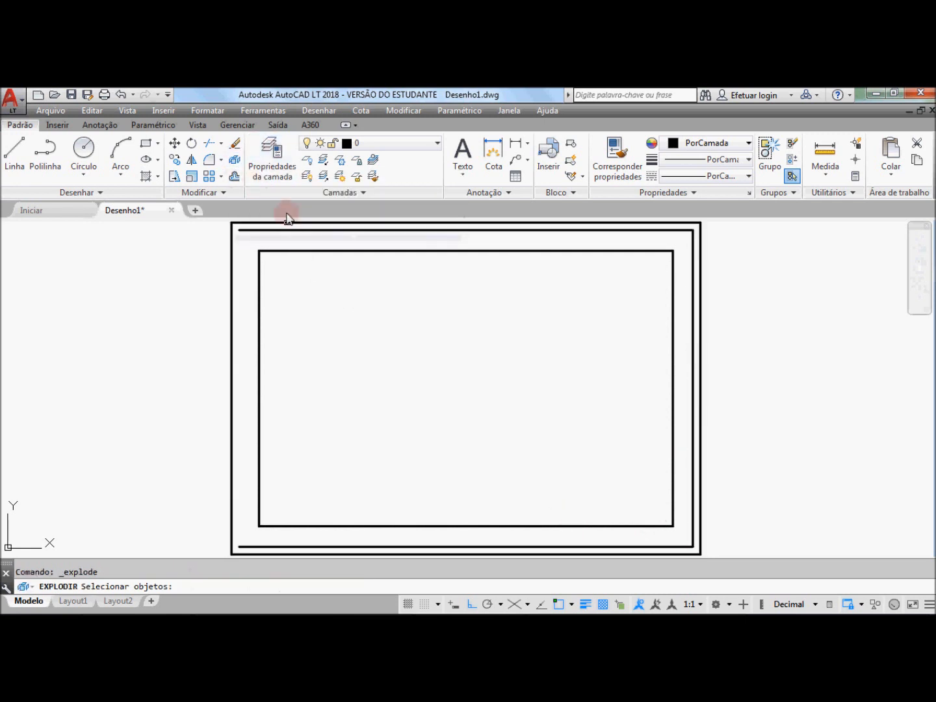
{"action": "left_click", "coordinate": [302, 254]}
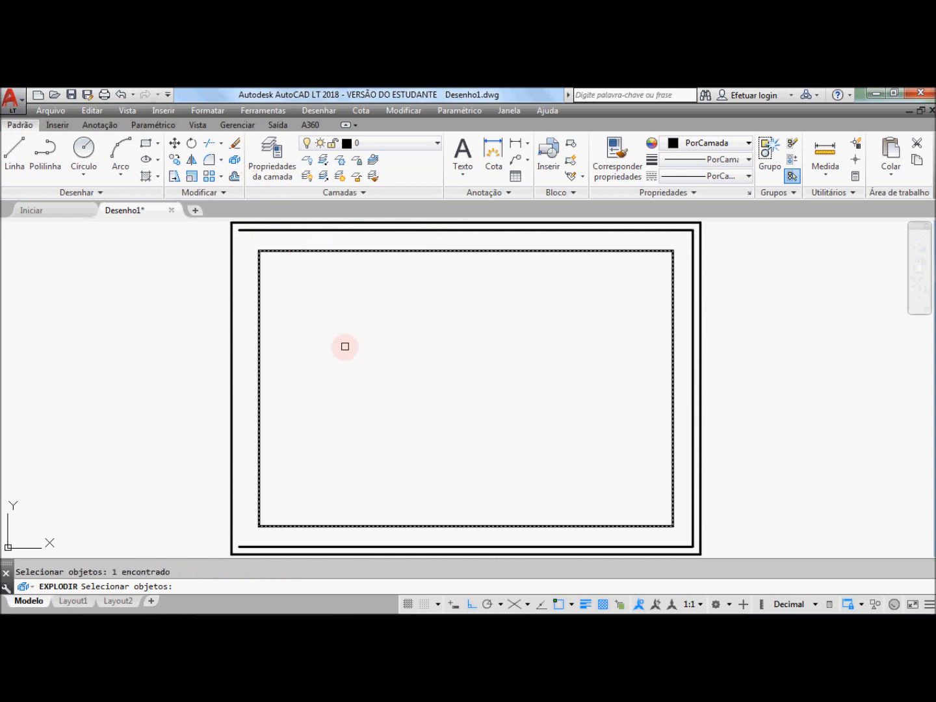
{"action": "key", "text": "Return"}
{"action": "left_click", "coordinate": [355, 251]}
{"action": "left_click", "coordinate": [671, 299]}
{"action": "left_click", "coordinate": [474, 524]}
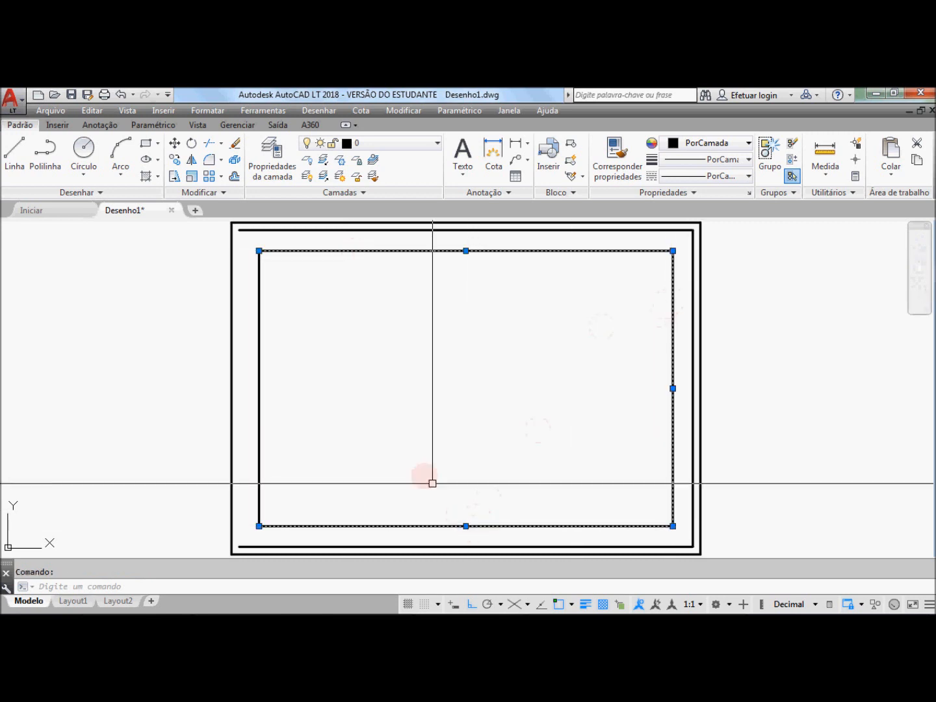
{"action": "left_click", "coordinate": [235, 144]}
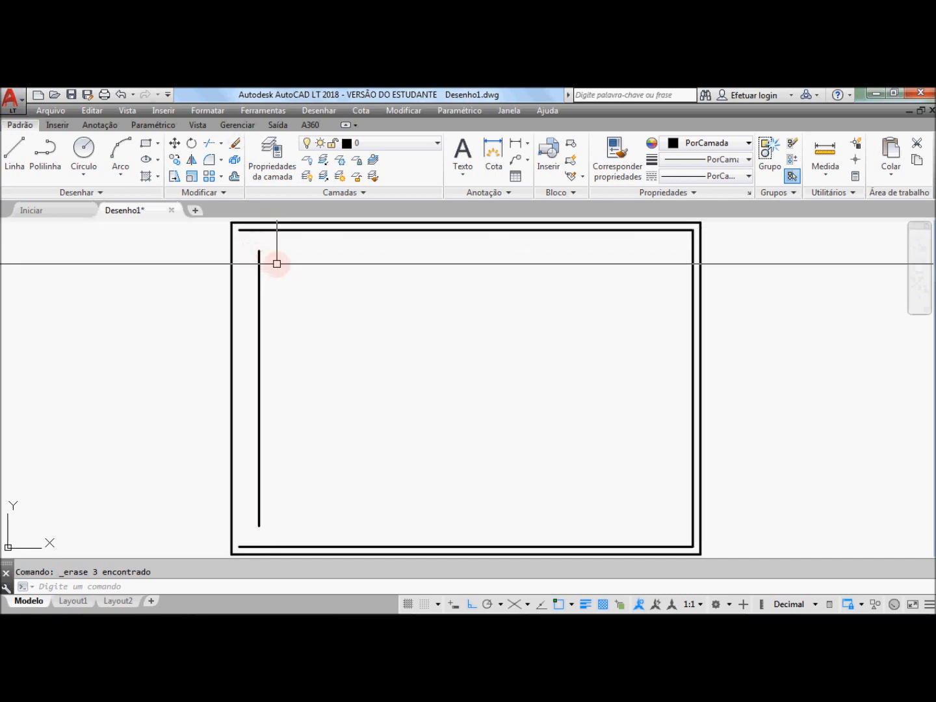
Extend the left margin line's upper end to the frame's upper line, using that line as the boundary edge
{"action": "left_click", "coordinate": [222, 146]}
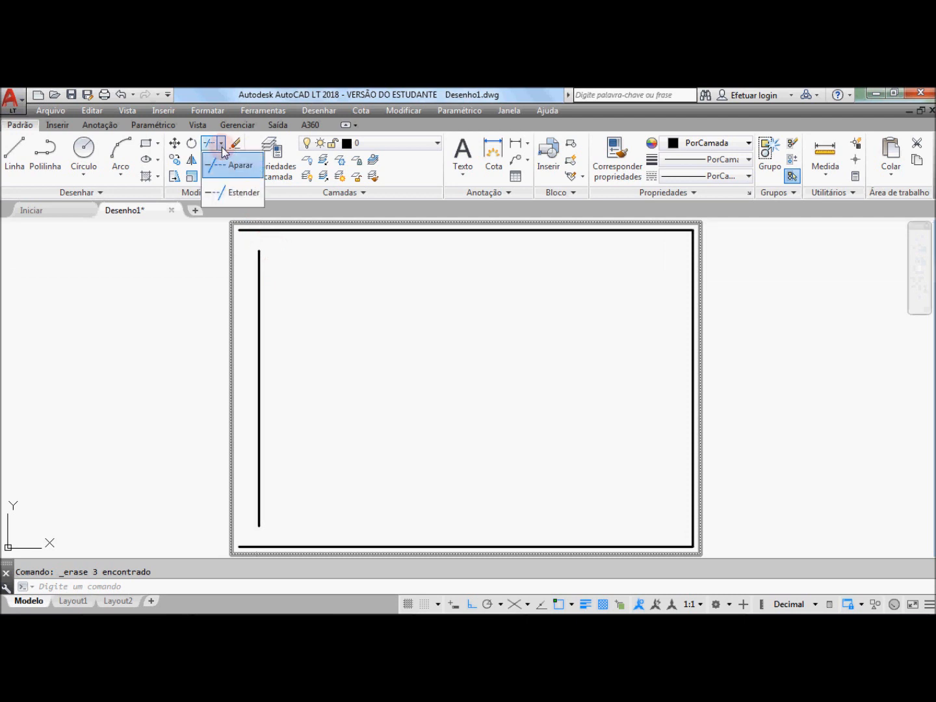
{"action": "left_click", "coordinate": [244, 194]}
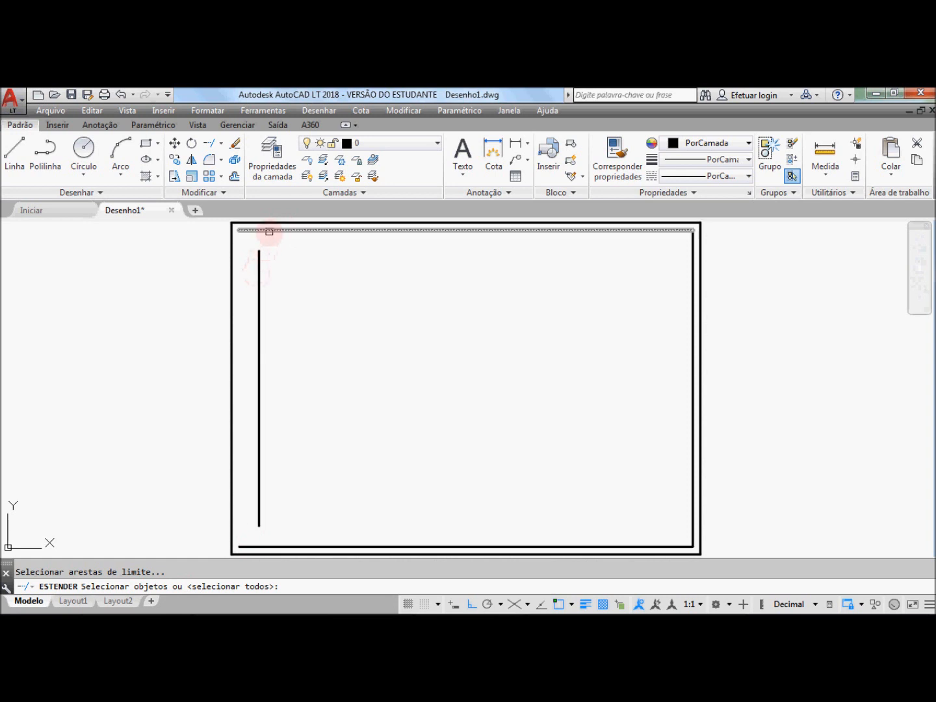
{"action": "left_click", "coordinate": [276, 230]}
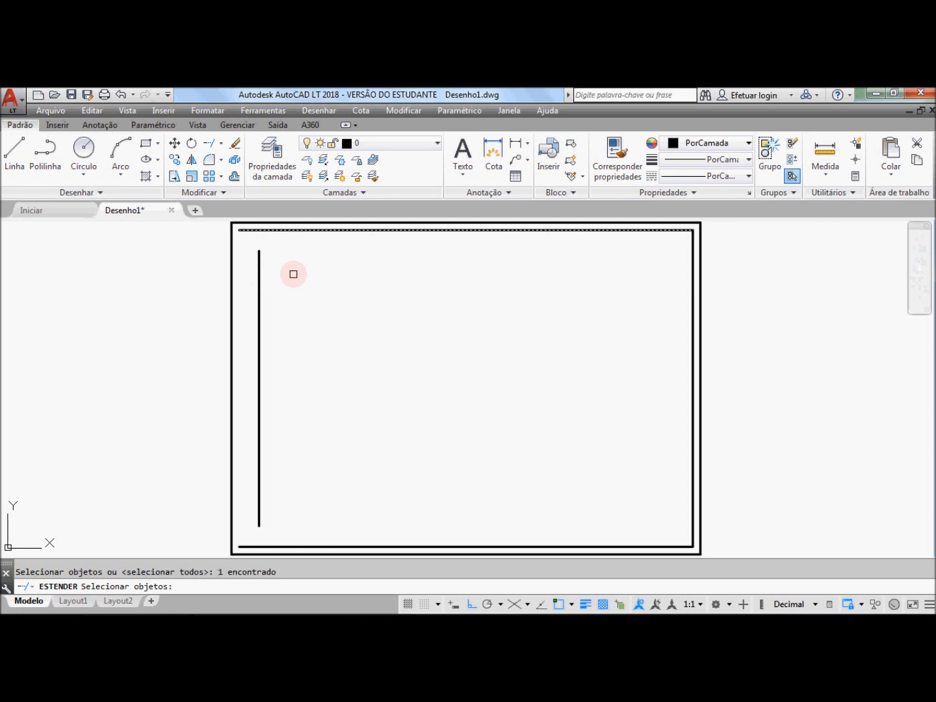
{"action": "key", "text": "Return"}
{"action": "left_click", "coordinate": [260, 260]}
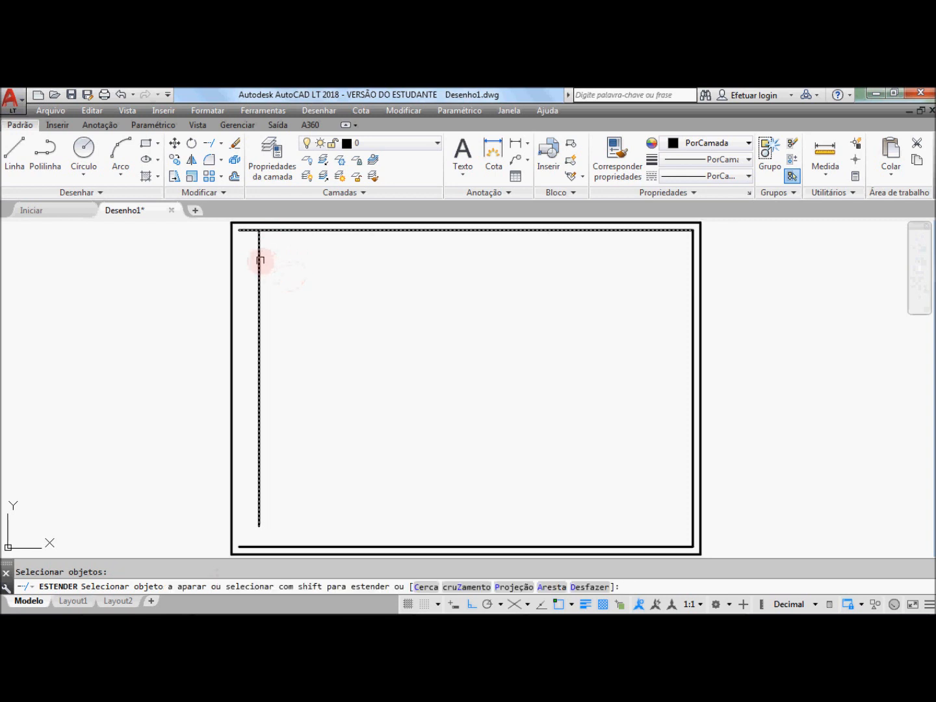
{"action": "left_click", "coordinate": [260, 264]}
{"action": "left_click", "coordinate": [260, 228]}
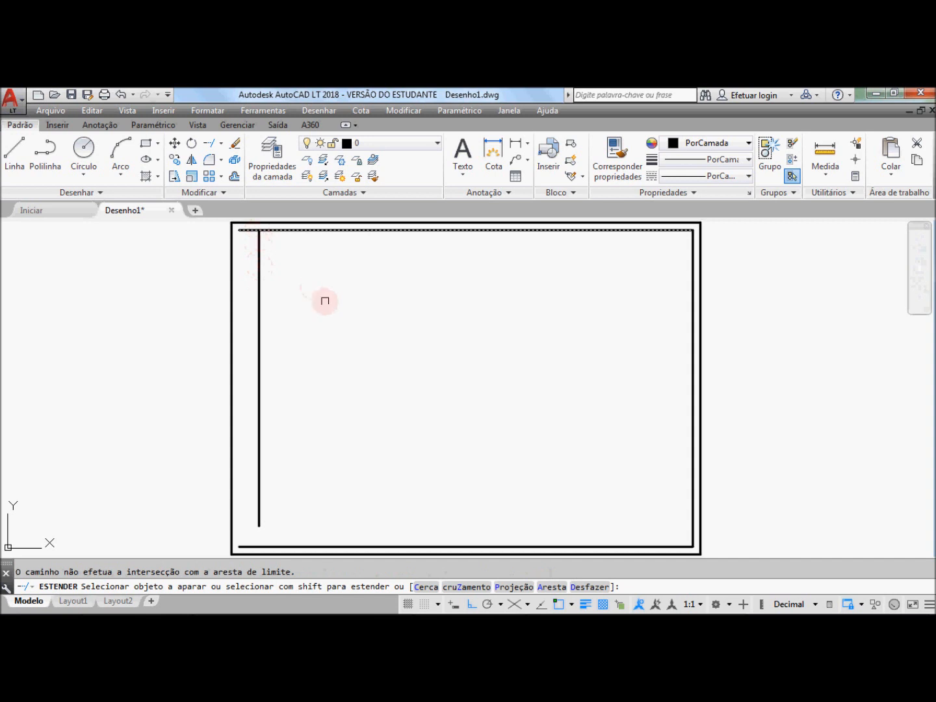
{"action": "key", "text": "Return"}
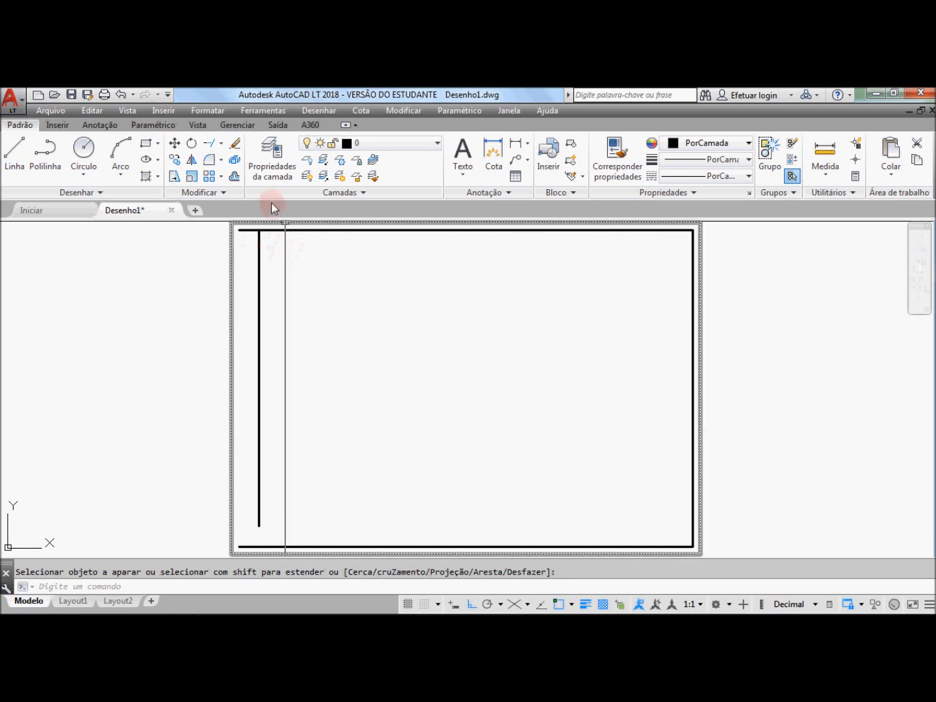
Trim the part of the frame's upper line overhanging to the left of the margin line, using the margin line as cutting edge
{"action": "left_click", "coordinate": [222, 143]}
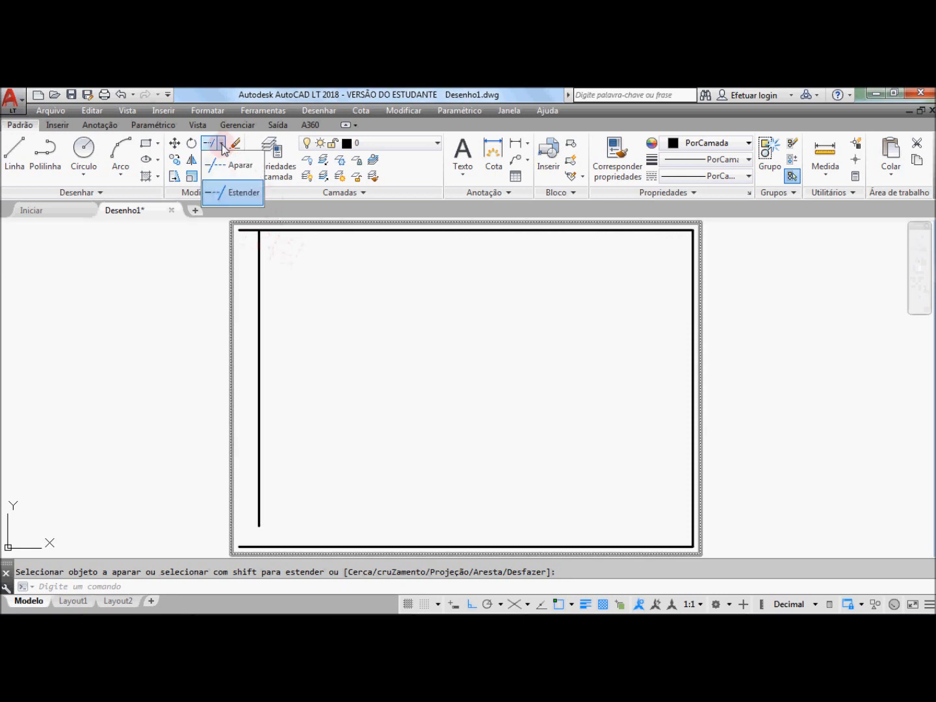
{"action": "left_click", "coordinate": [232, 167]}
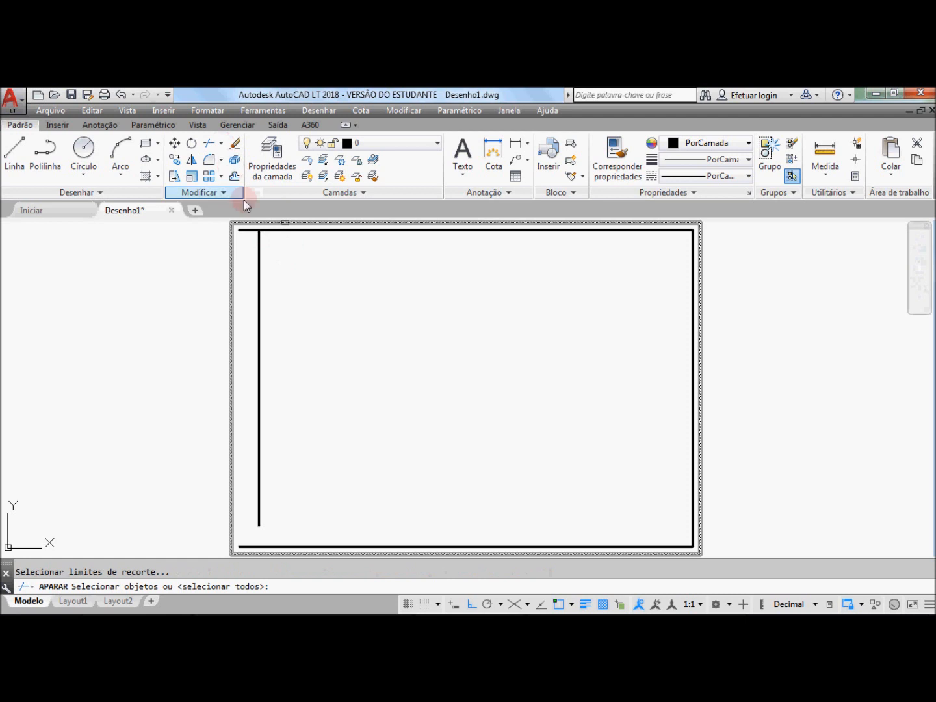
{"action": "left_click", "coordinate": [260, 247]}
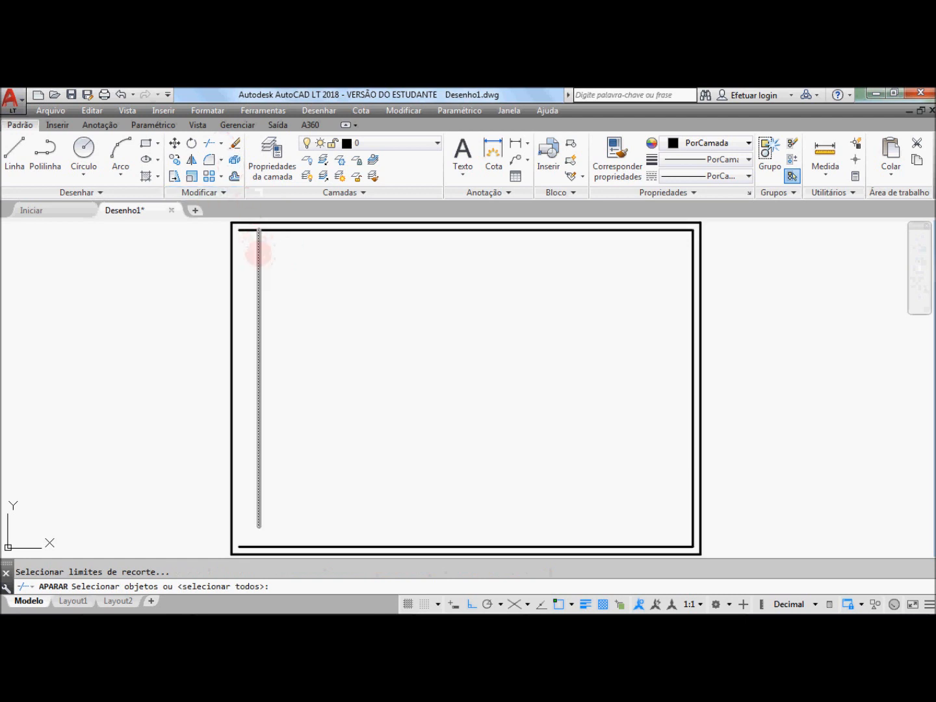
{"action": "left_click", "coordinate": [258, 254]}
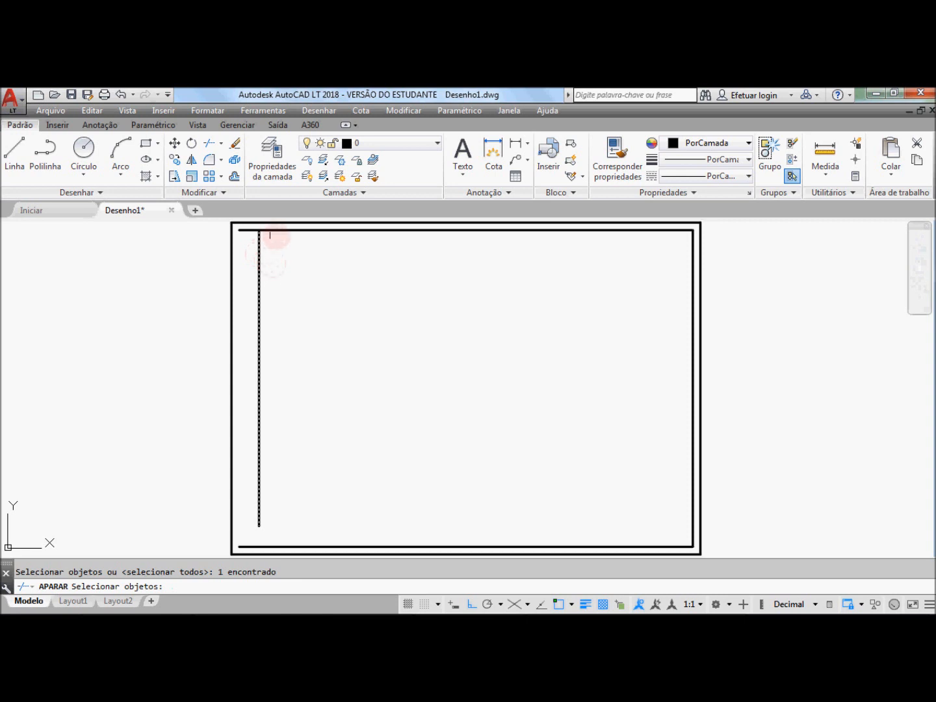
{"action": "key", "text": "Return"}
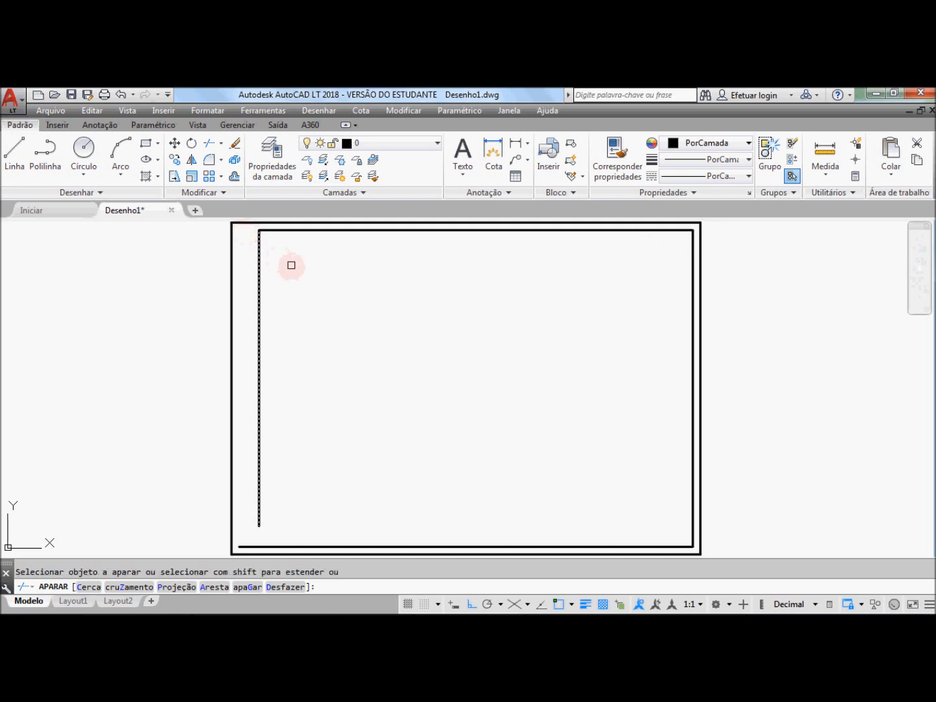
{"action": "key", "text": "Escape"}
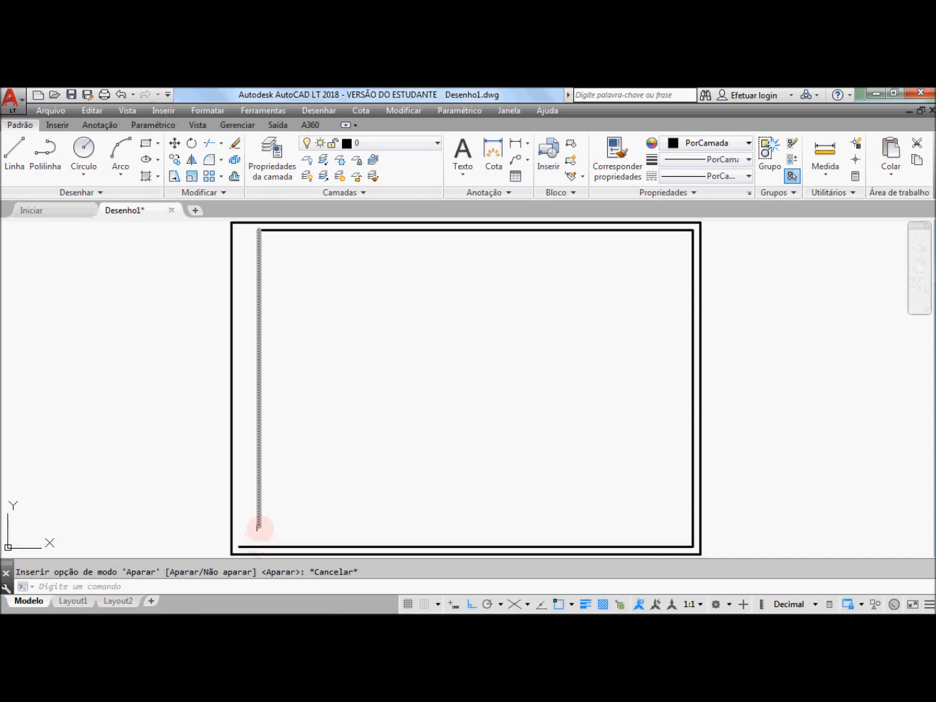
Fillet the left margin line's lower end with the frame's lower line using radius 0 to form a sharp corner
{"action": "left_click", "coordinate": [222, 144]}
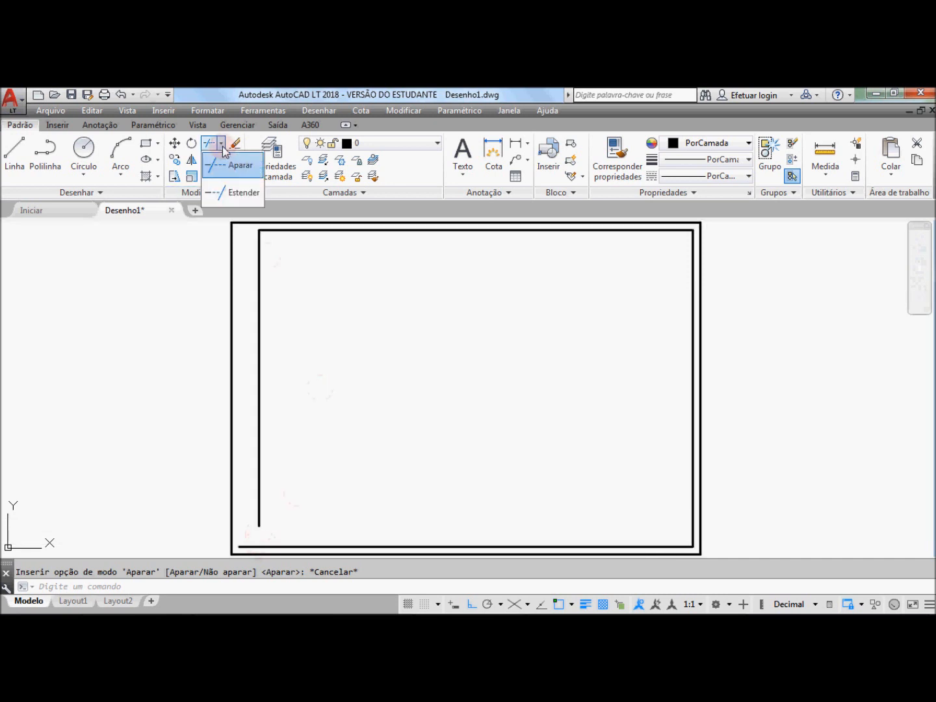
{"action": "left_click", "coordinate": [242, 192]}
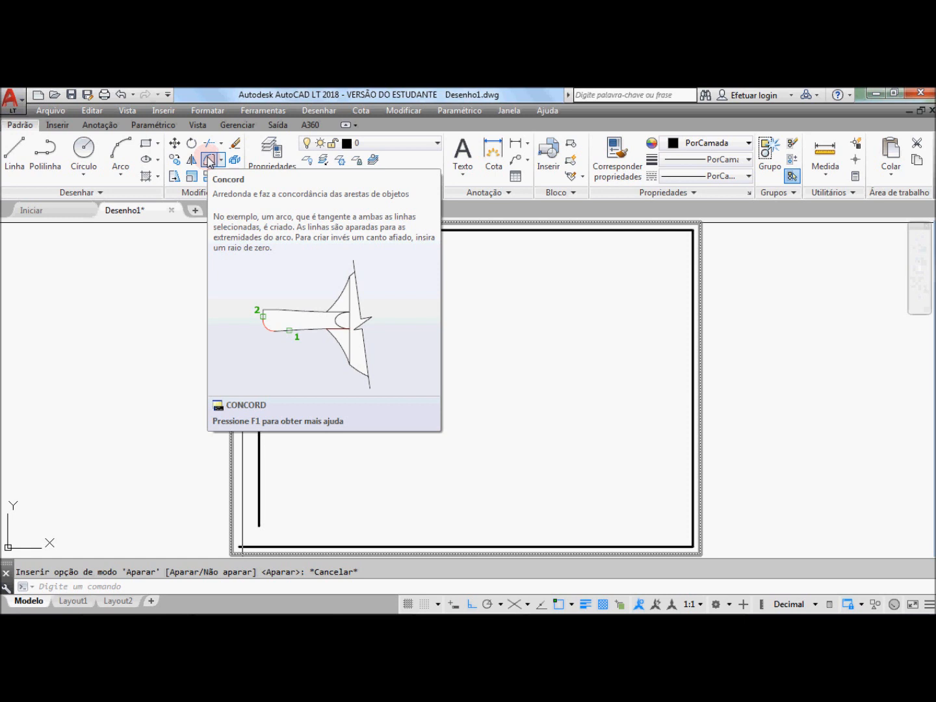
{"action": "left_click", "coordinate": [208, 160]}
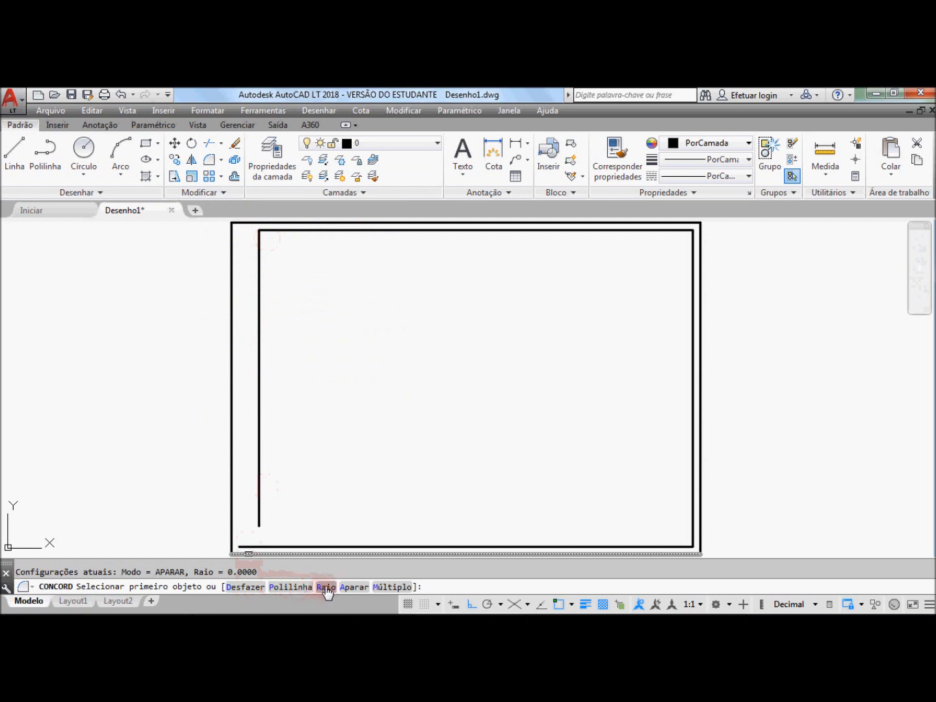
{"action": "type", "text": "r"}
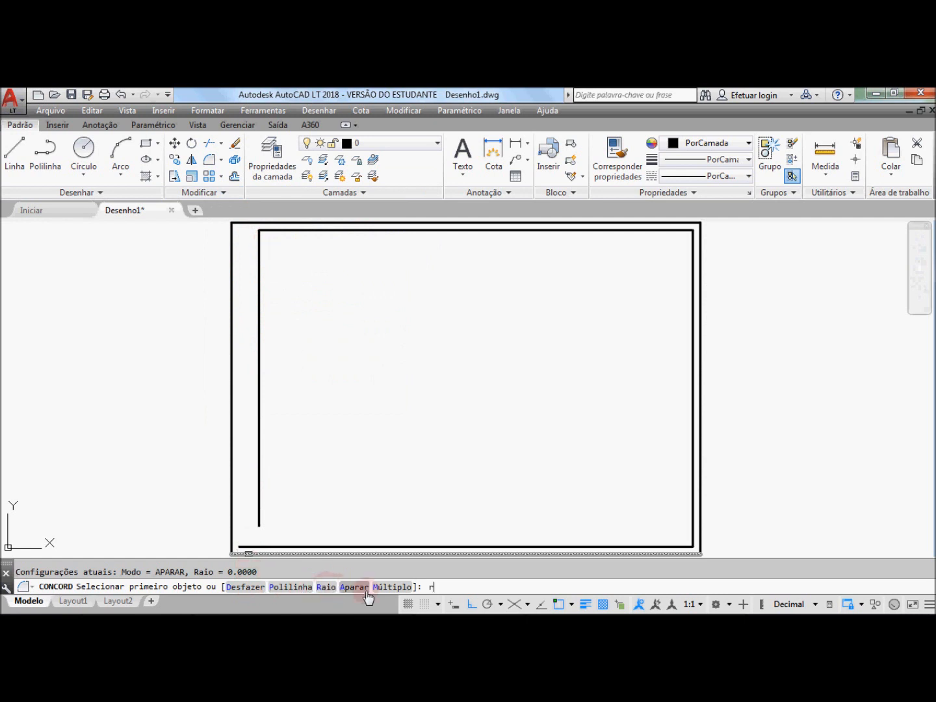
{"action": "key", "text": "Return"}
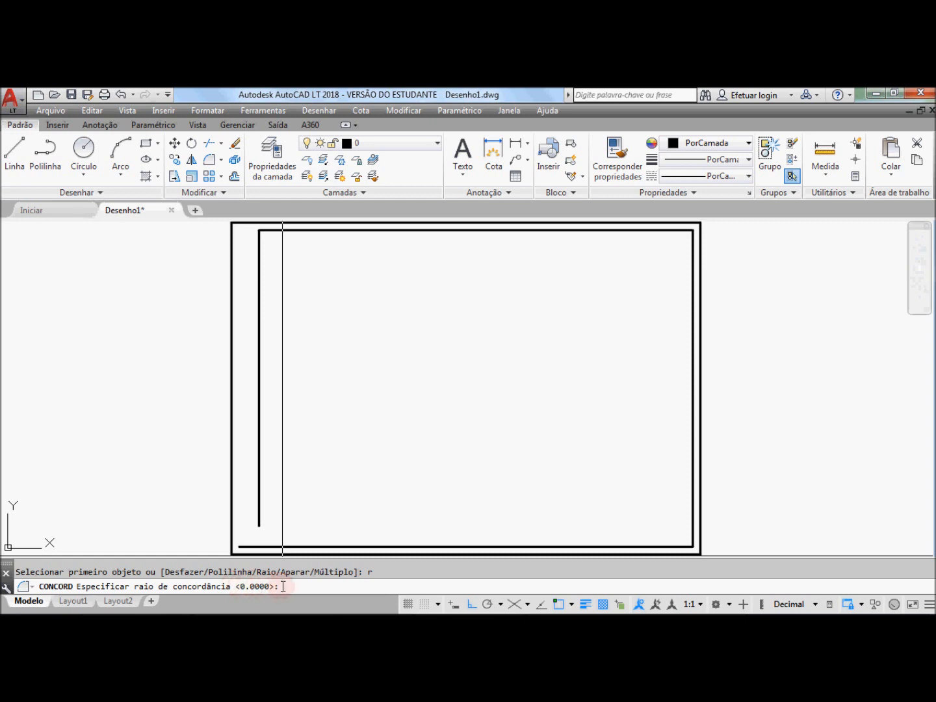
{"action": "key", "text": "Return"}
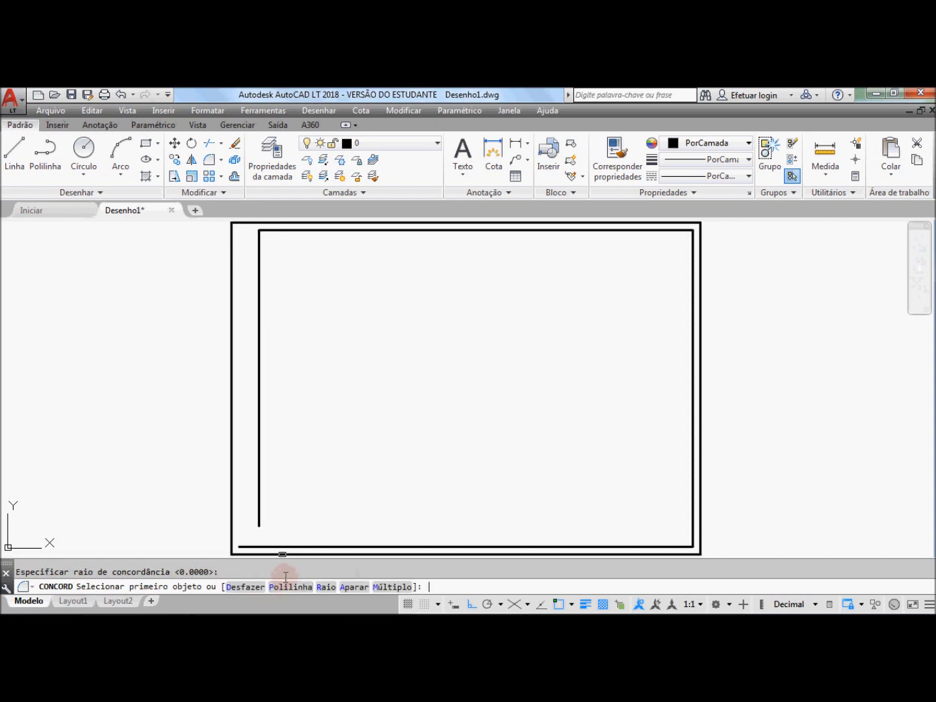
{"action": "left_click", "coordinate": [258, 514]}
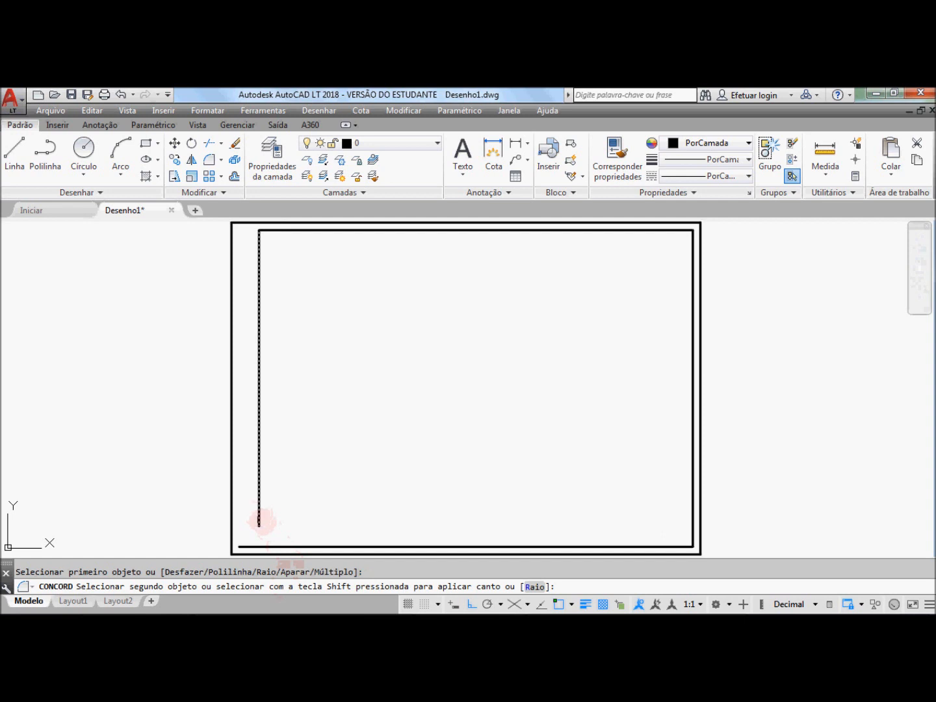
{"action": "left_click", "coordinate": [289, 543]}
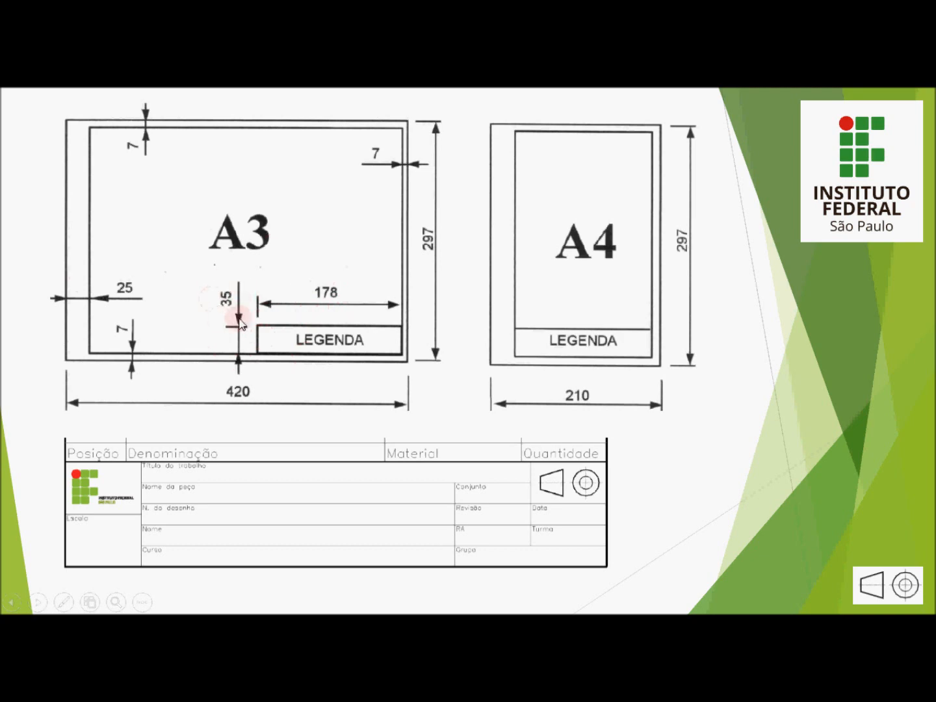
Switch back to AutoCAD LT and offset the frame's right line 178 to the left for the legend's width
{"action": "key", "text": "alt+Tab"}
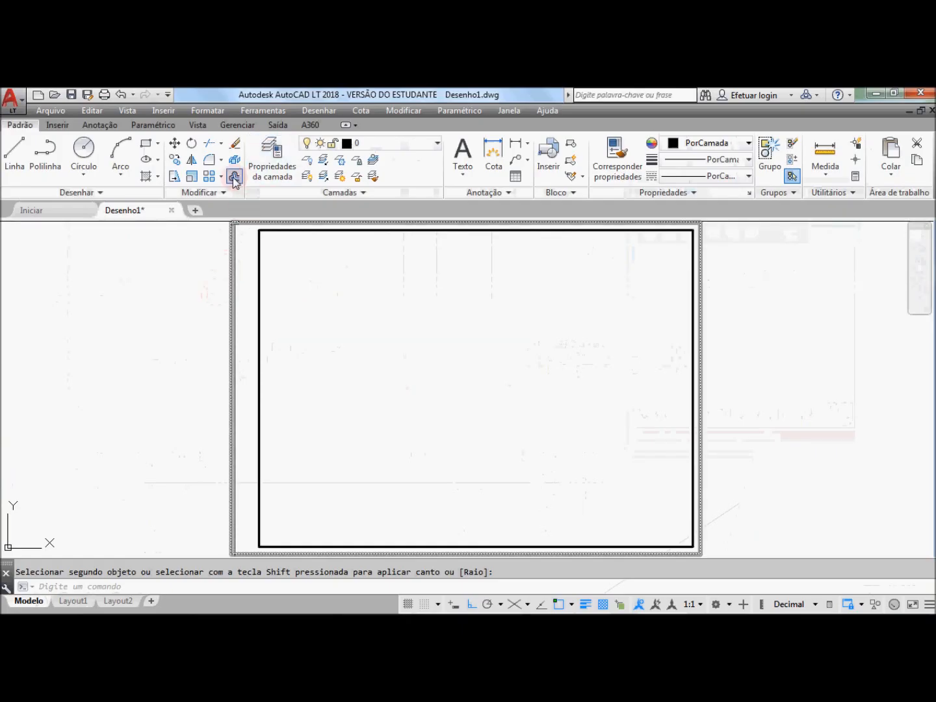
{"action": "left_click", "coordinate": [232, 177]}
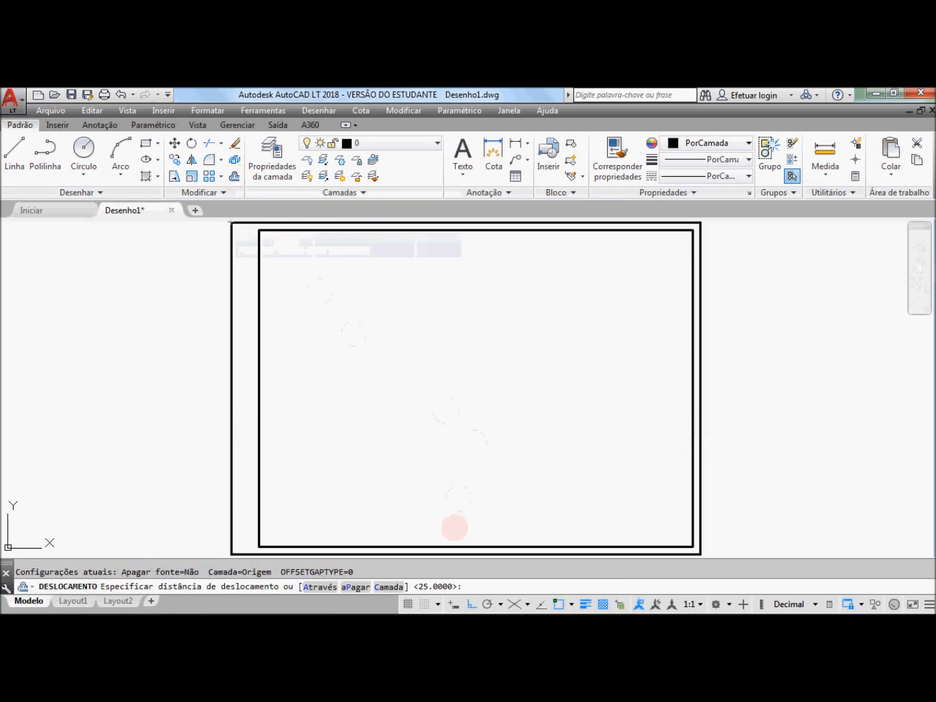
{"action": "type", "text": "178"}
{"action": "key", "text": "Return"}
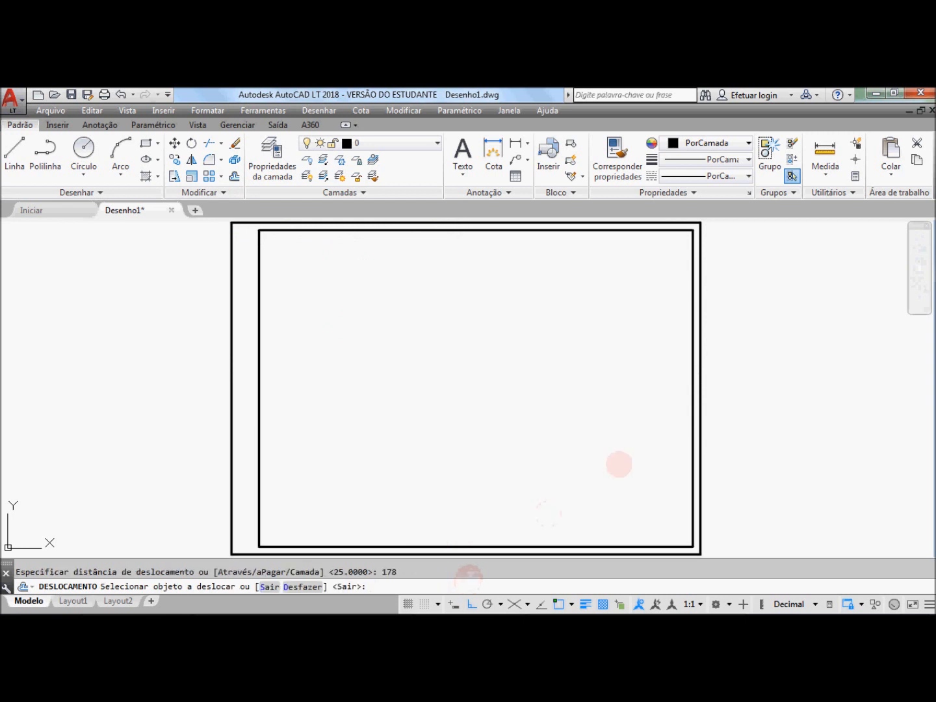
{"action": "left_click", "coordinate": [693, 465]}
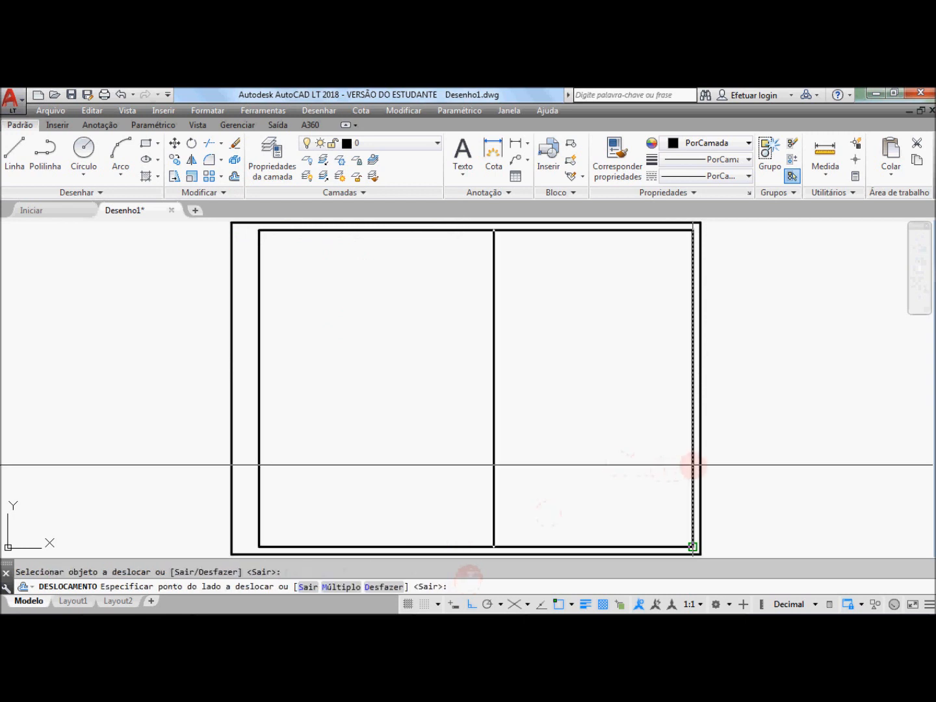
{"action": "left_click", "coordinate": [459, 459]}
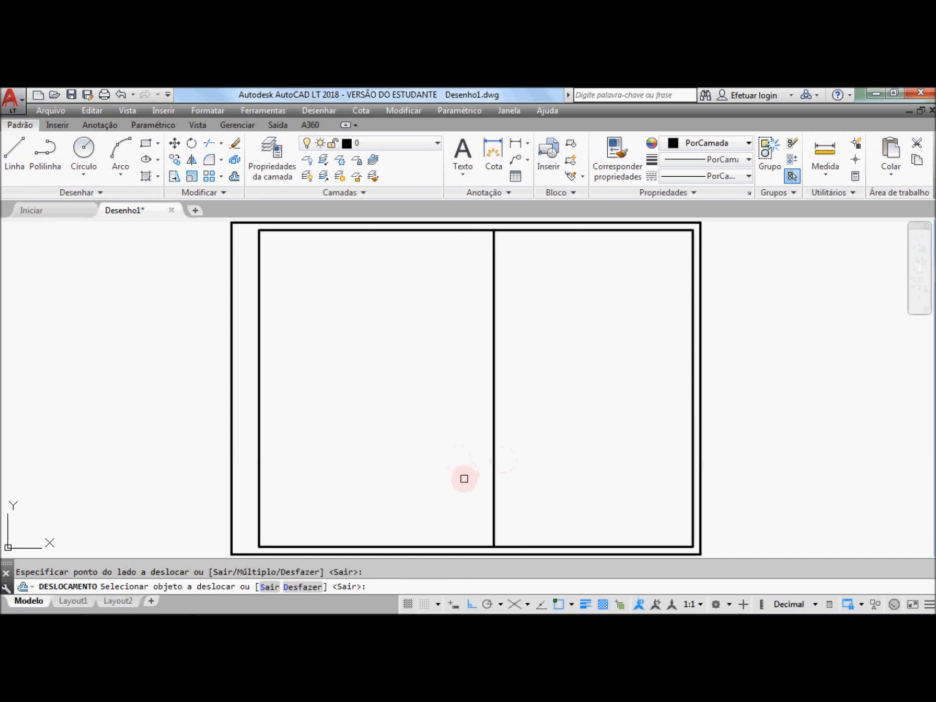
{"action": "key", "text": "Return"}
Offset the frame's lower line 35 upward for the legend's height
{"action": "key", "text": "Return"}
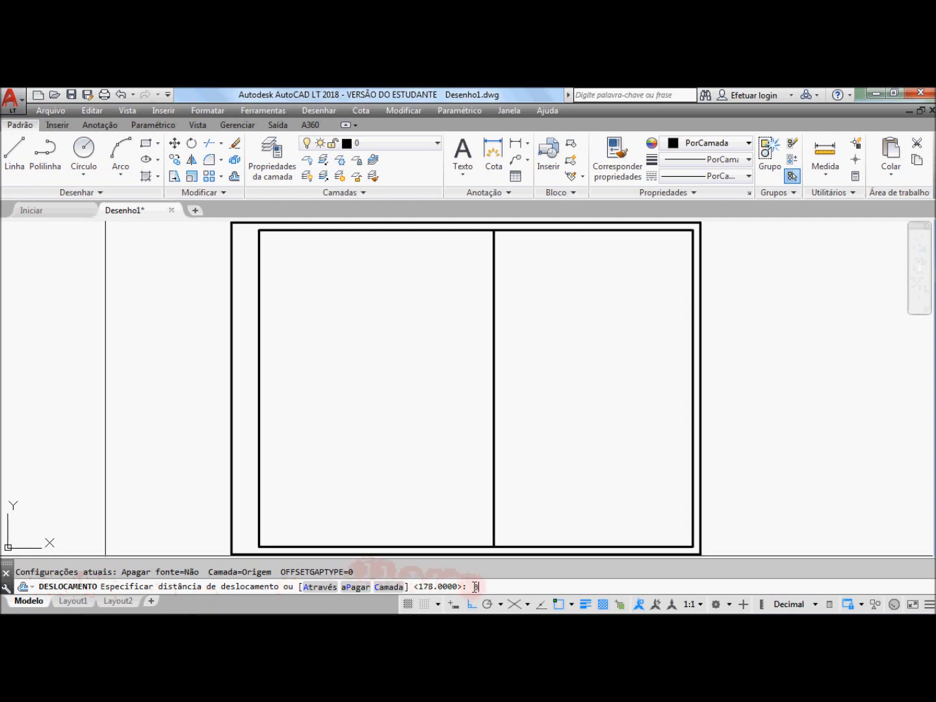
{"action": "type", "text": "5"}
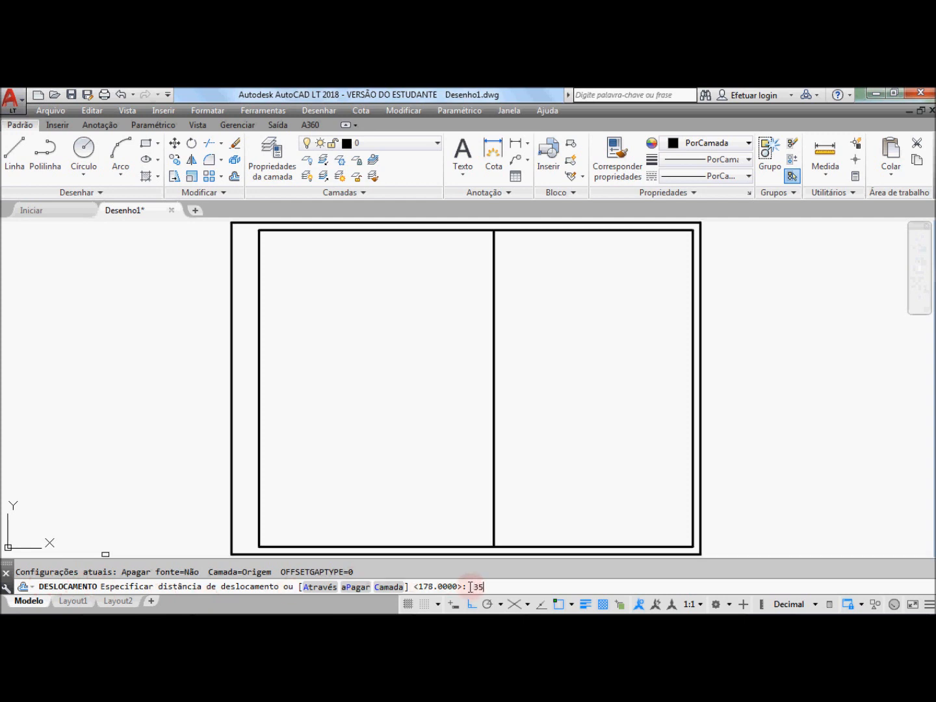
{"action": "key", "text": "Return"}
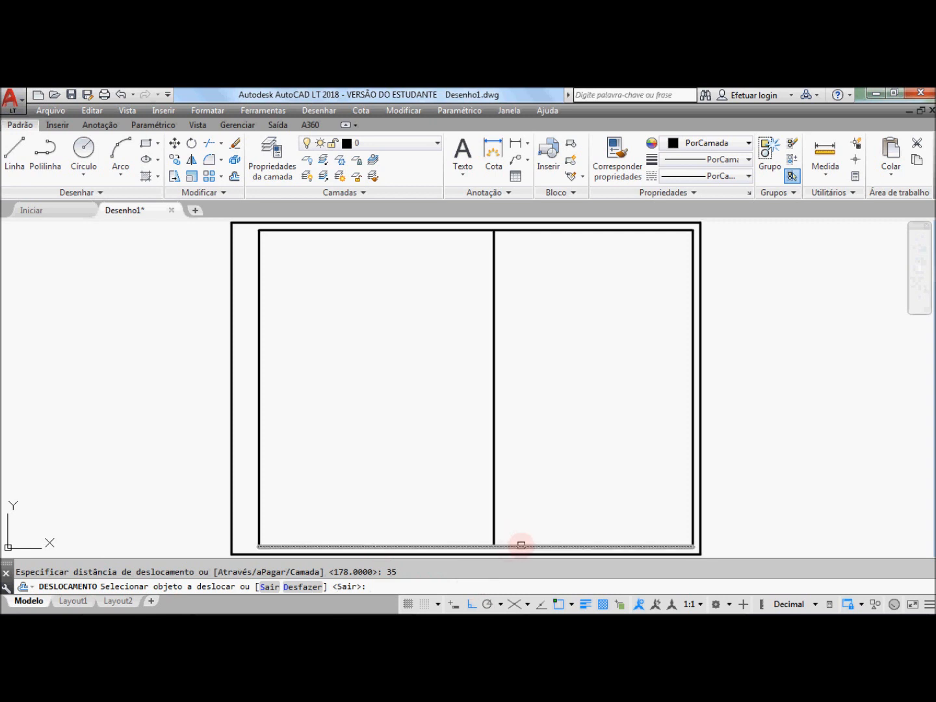
{"action": "left_click", "coordinate": [518, 546]}
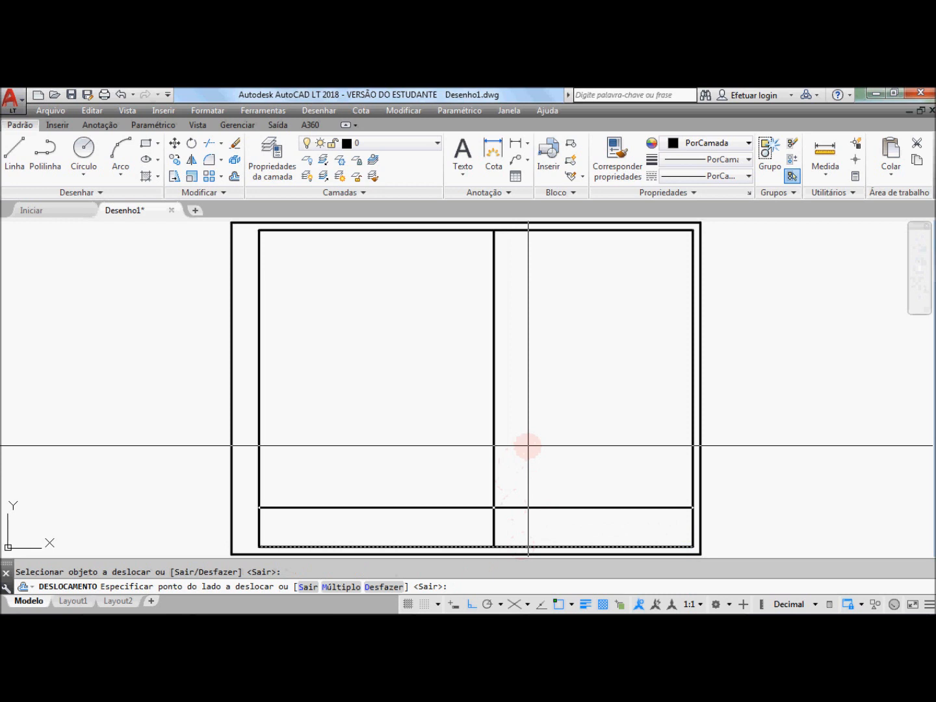
{"action": "left_click", "coordinate": [528, 445]}
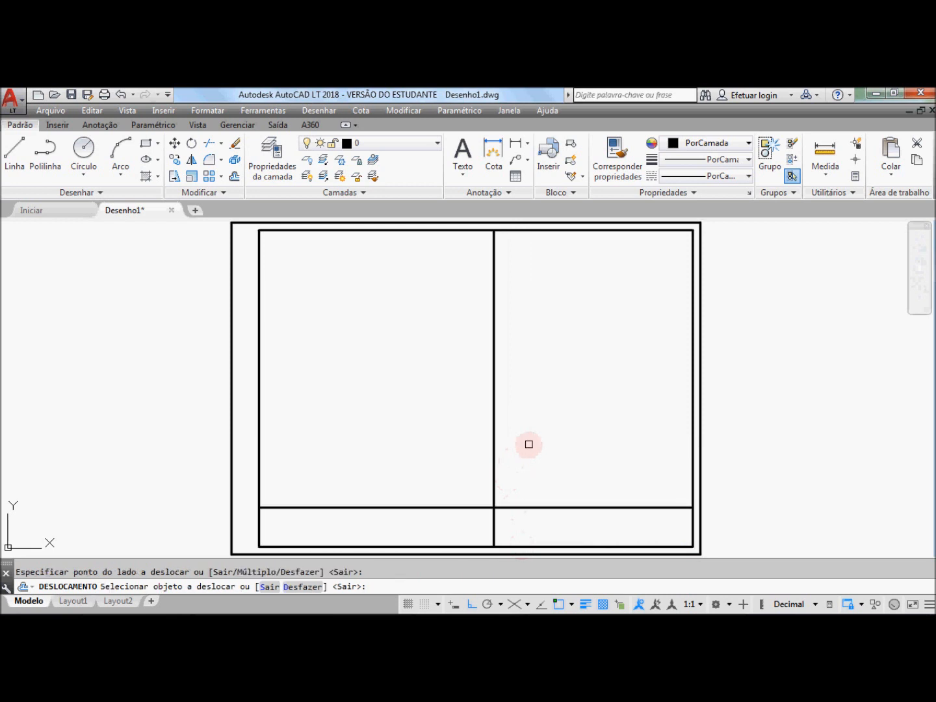
{"action": "key", "text": "Return"}
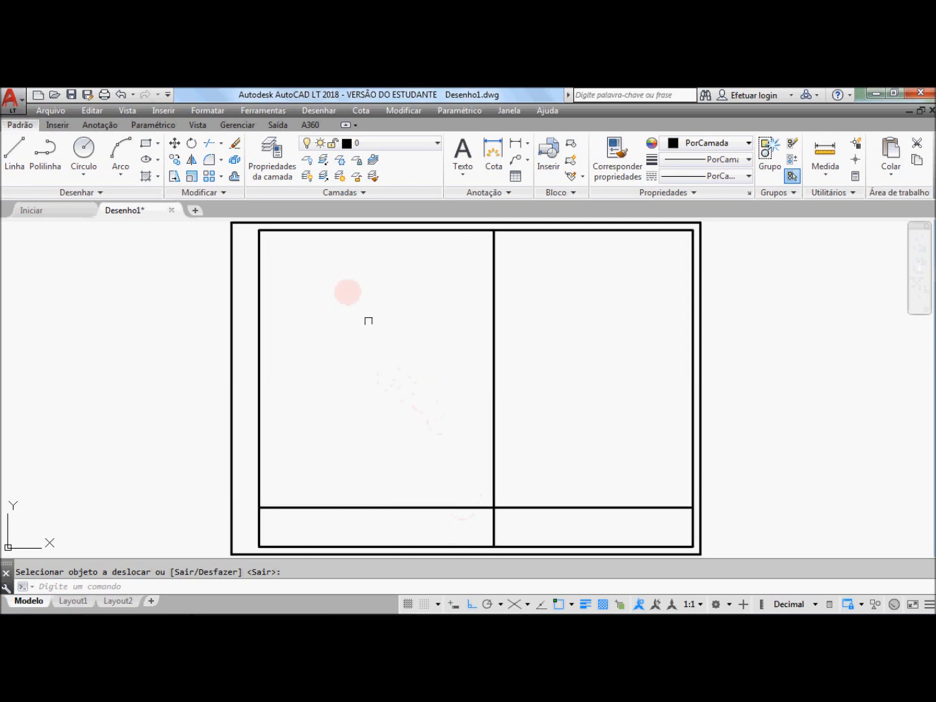
Fillet the two offset lines with radius 0, keeping the legend box in the frame's lower right corner
{"action": "left_click", "coordinate": [207, 161]}
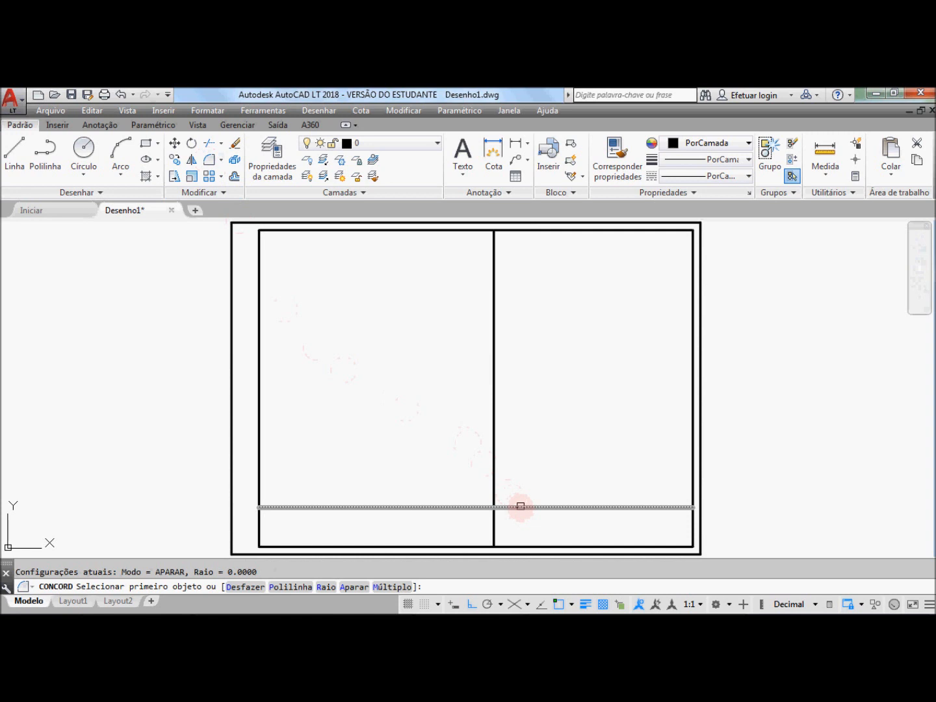
{"action": "left_click", "coordinate": [521, 506]}
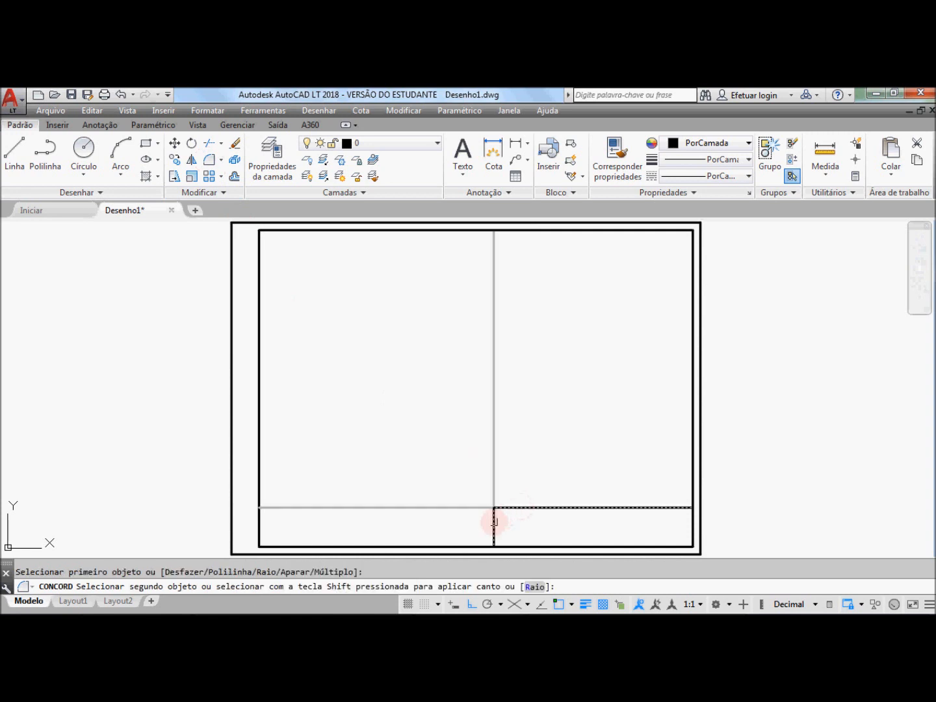
{"action": "left_click", "coordinate": [493, 521]}
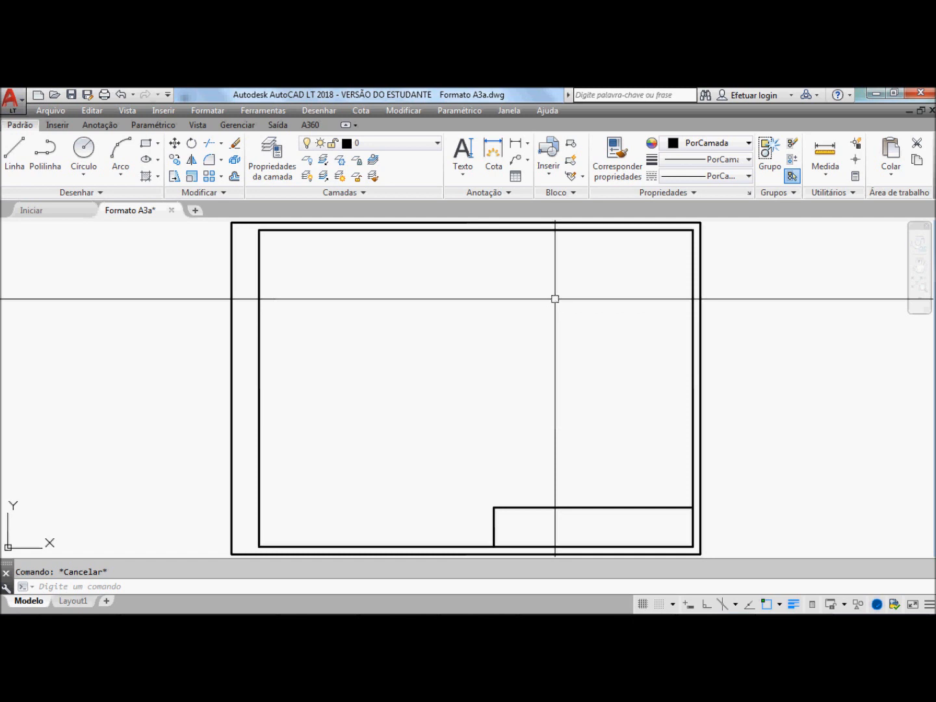
Offset the legend box's upper line downward by 7, repeating from each new line to create four row lines
{"action": "left_click", "coordinate": [920, 299]}
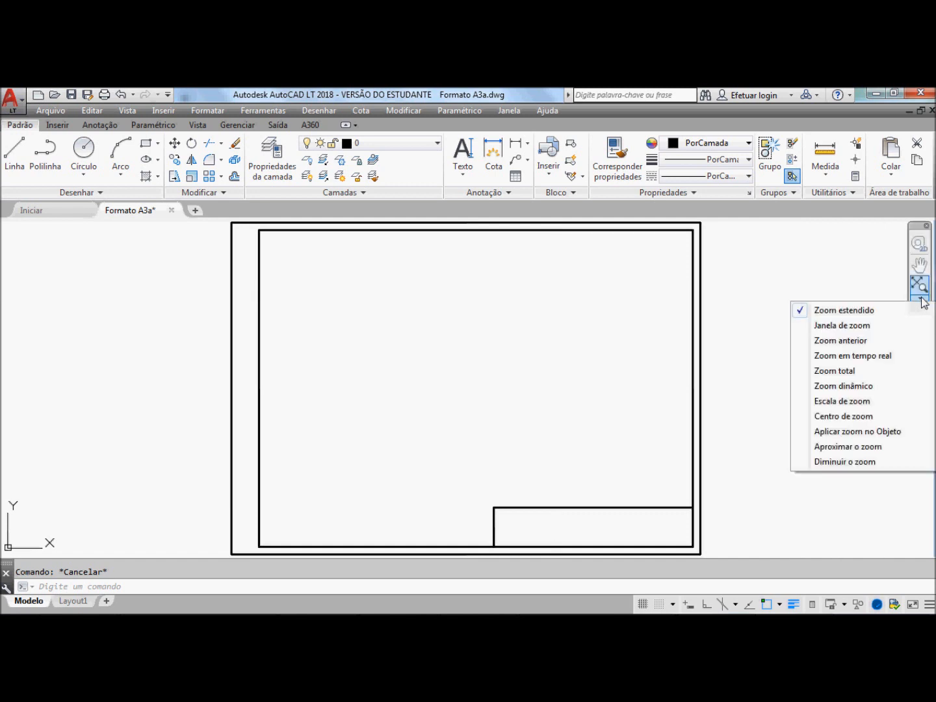
{"action": "left_click", "coordinate": [845, 327]}
{"action": "left_click", "coordinate": [721, 477]}
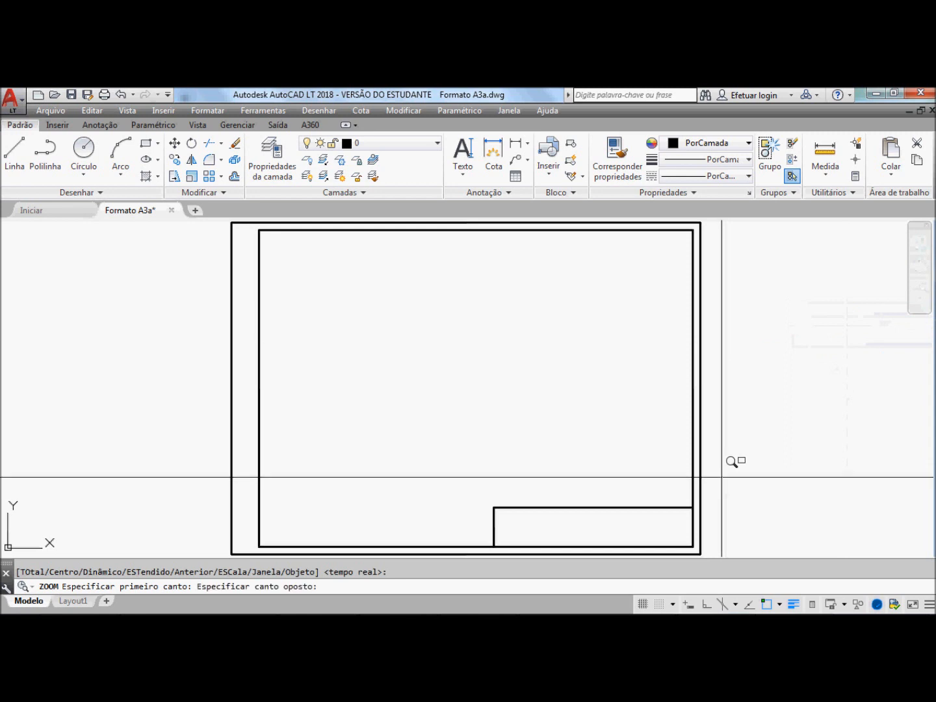
{"action": "left_click", "coordinate": [488, 545]}
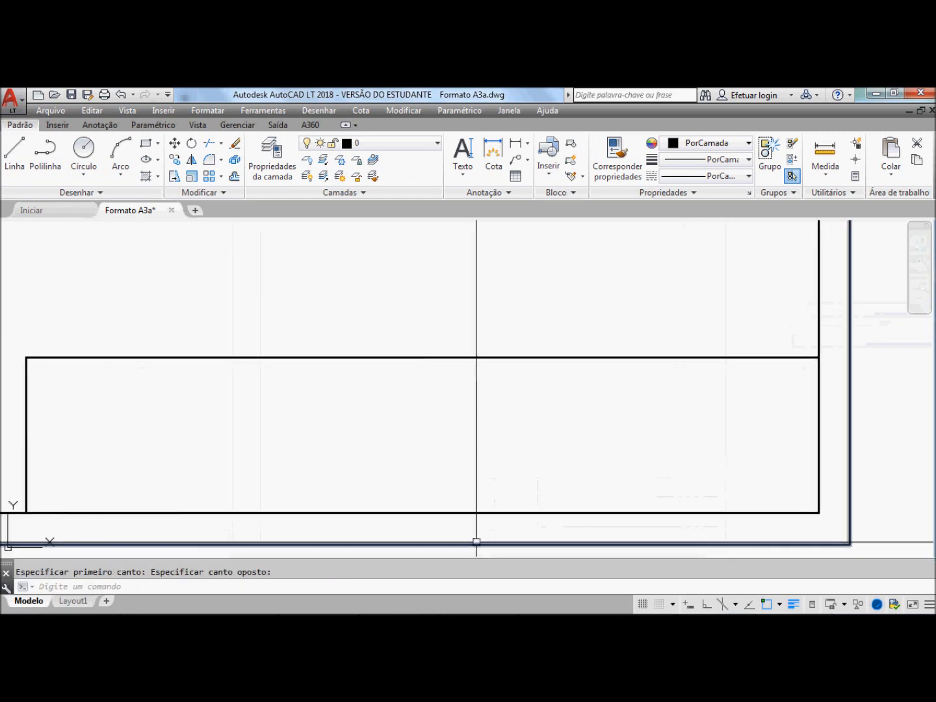
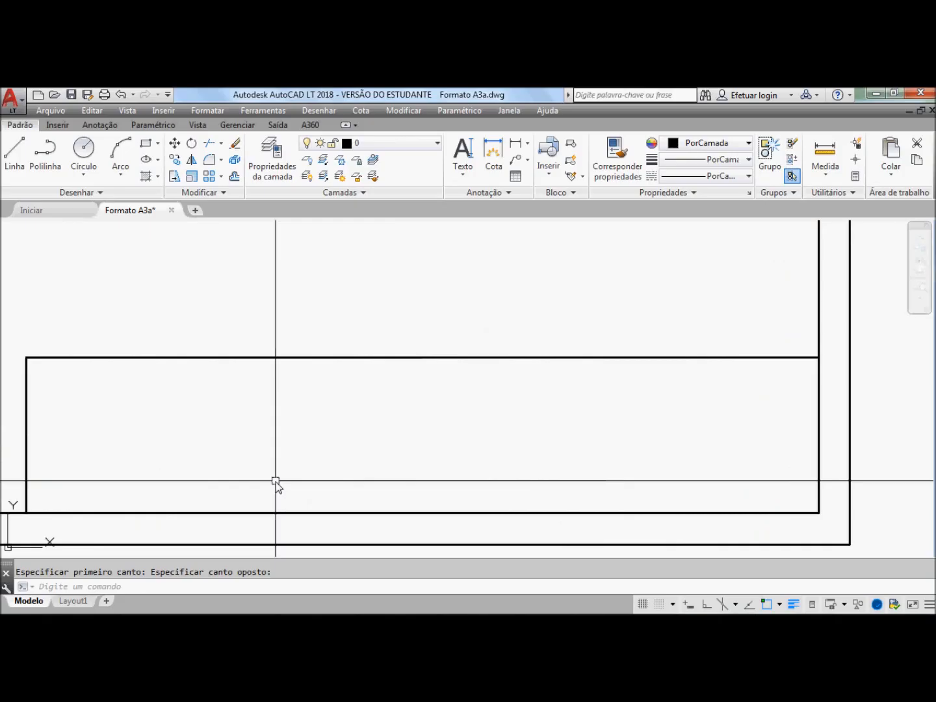
{"action": "left_click", "coordinate": [234, 177]}
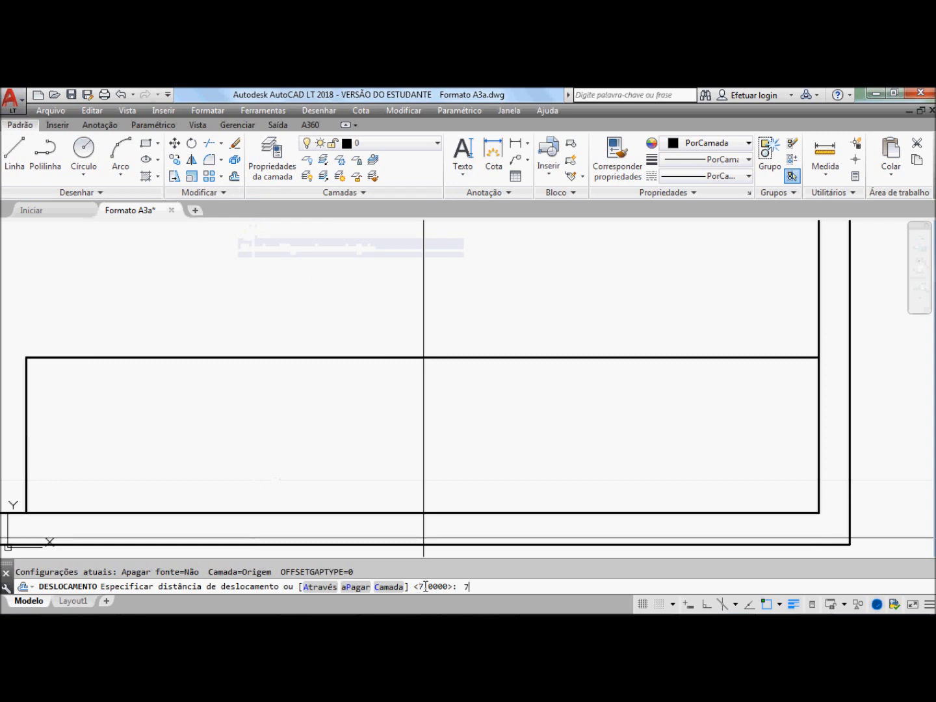
{"action": "type", "text": "7"}
{"action": "key", "text": "Return"}
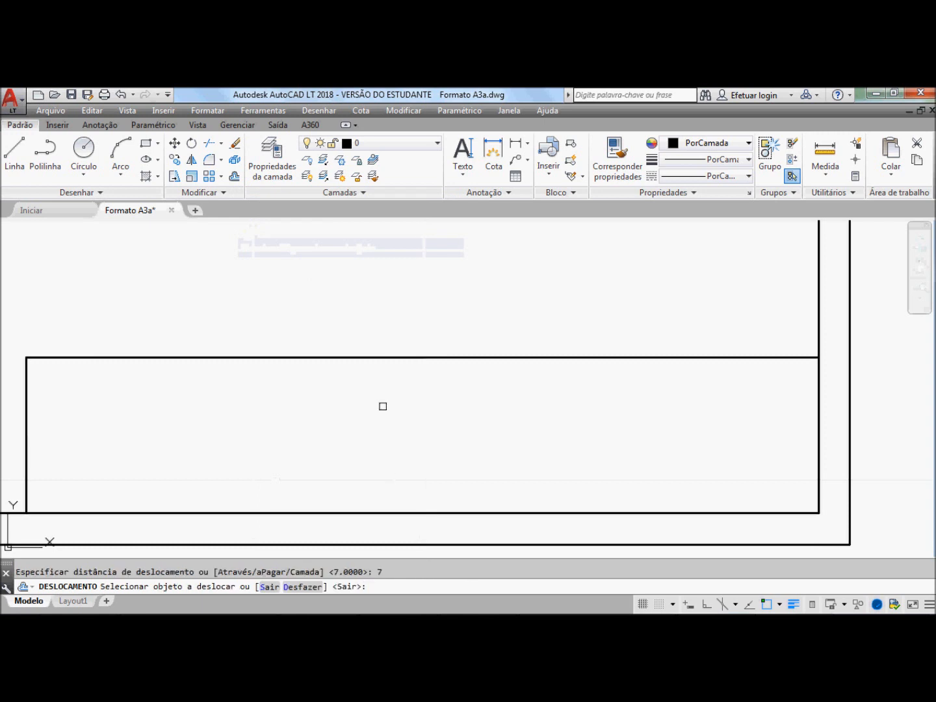
{"action": "left_click", "coordinate": [366, 358]}
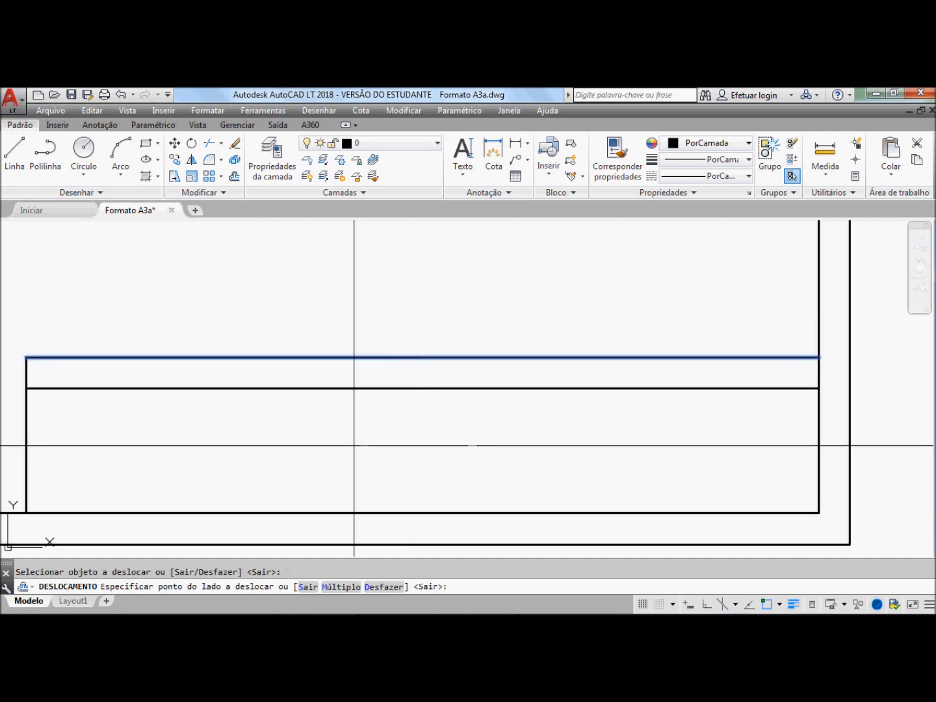
{"action": "left_click", "coordinate": [351, 420]}
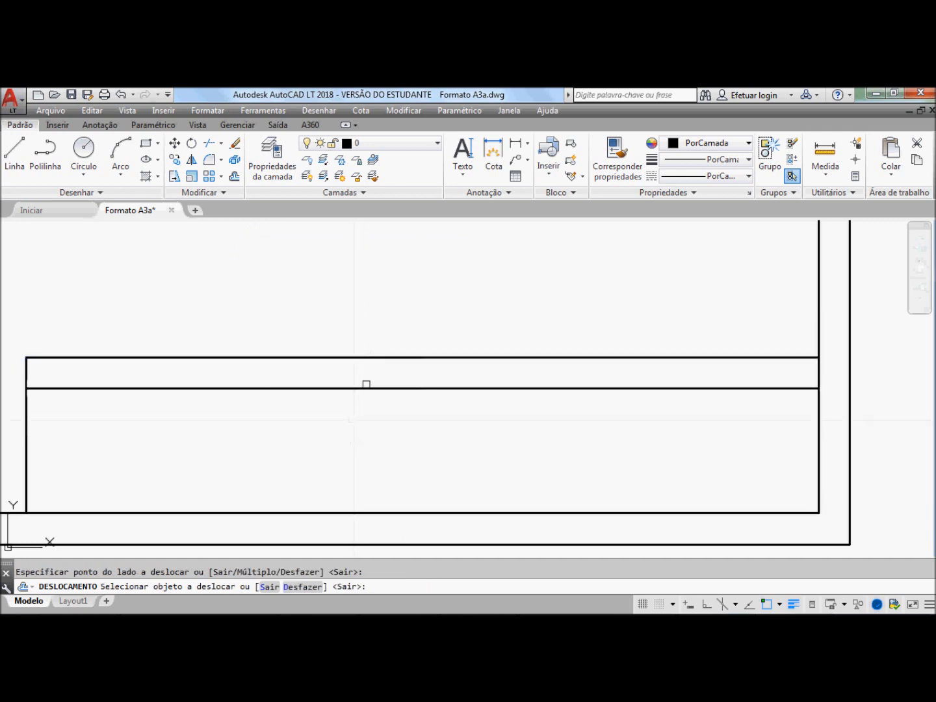
{"action": "left_click", "coordinate": [367, 388]}
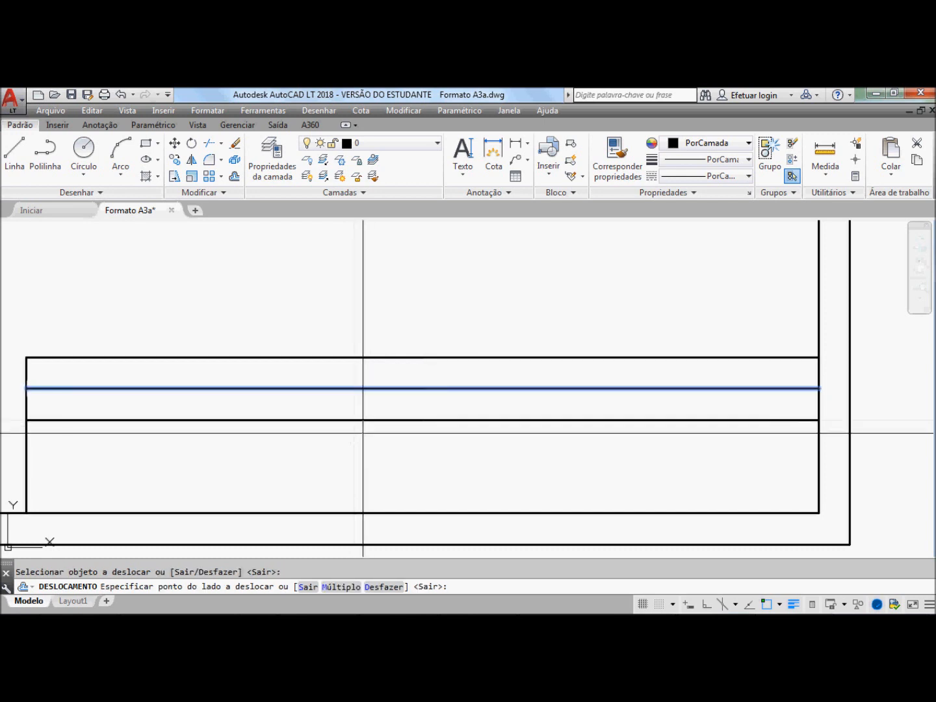
{"action": "left_click", "coordinate": [362, 433]}
{"action": "left_click", "coordinate": [366, 419]}
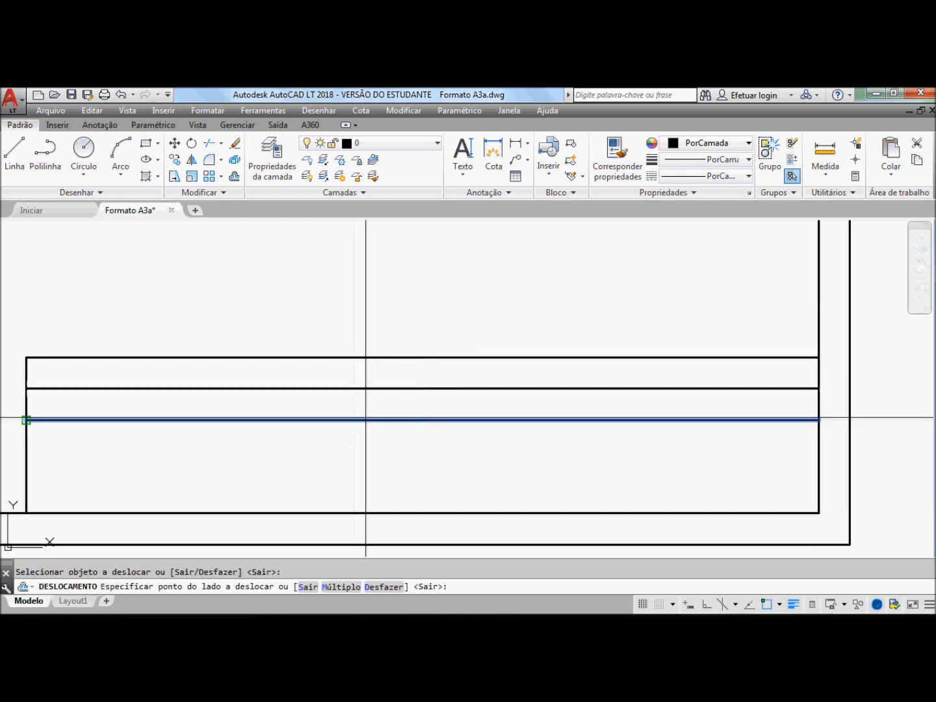
{"action": "left_click", "coordinate": [364, 446]}
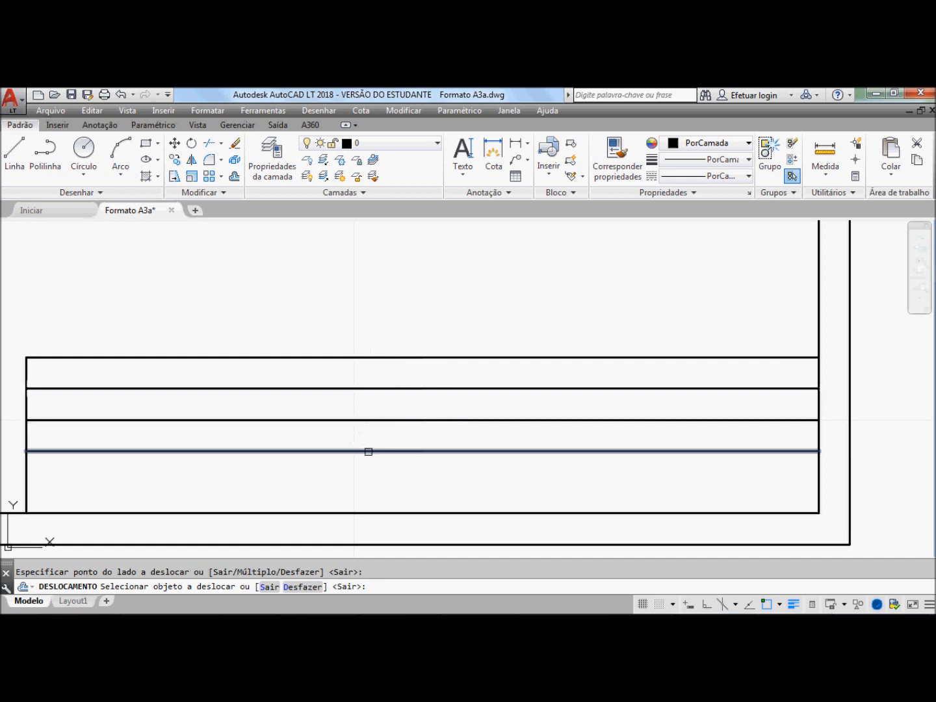
{"action": "left_click", "coordinate": [366, 450]}
{"action": "left_click", "coordinate": [381, 499]}
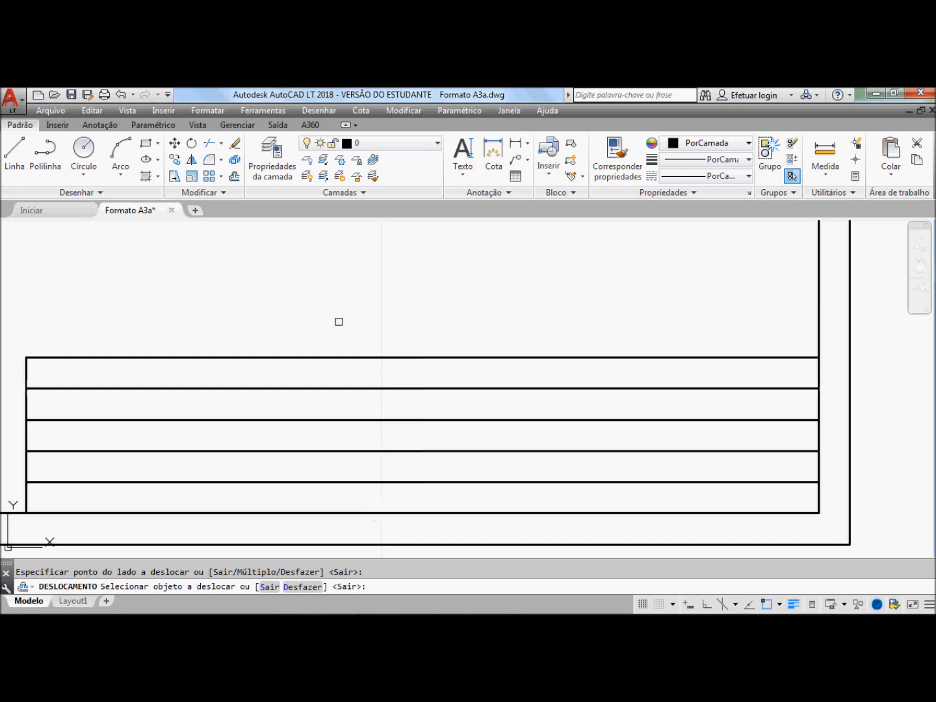
{"action": "key", "text": "Return"}
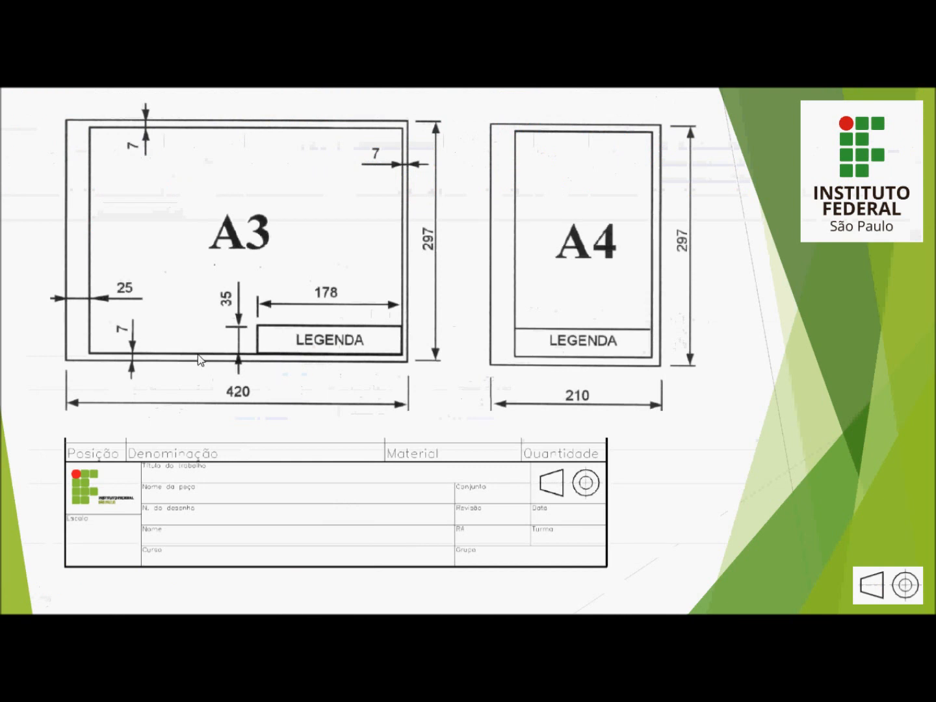
Copy the Instituto Federal São Paulo logo from the slide and paste it into the AutoCAD LT drawing over the legend
{"action": "left_click", "coordinate": [103, 481]}
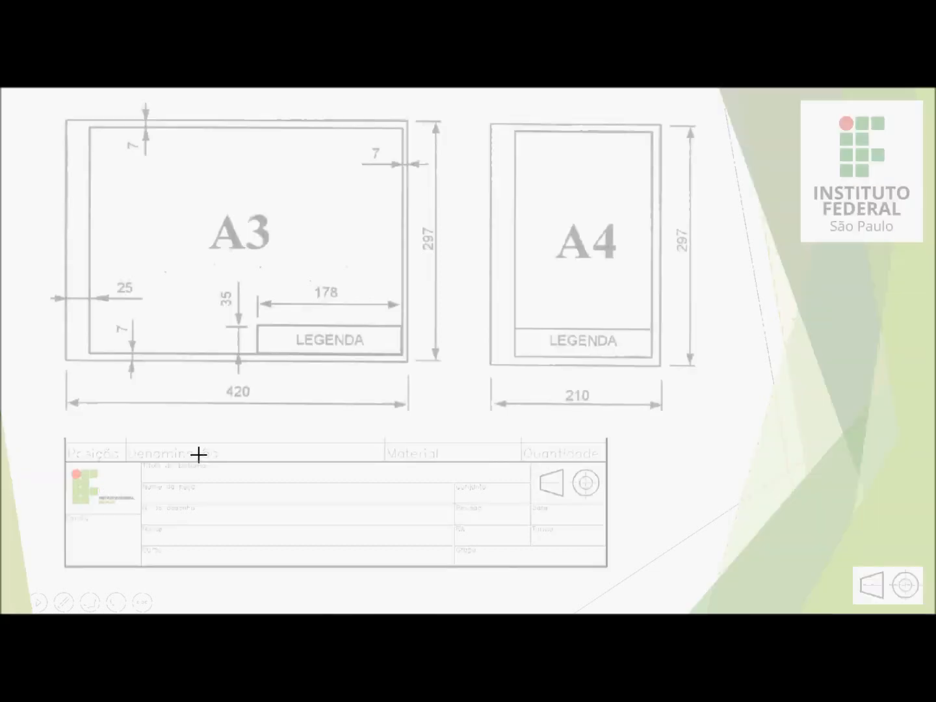
{"action": "left_click_drag", "start_coordinate": [800, 103], "coordinate": [921, 242]}
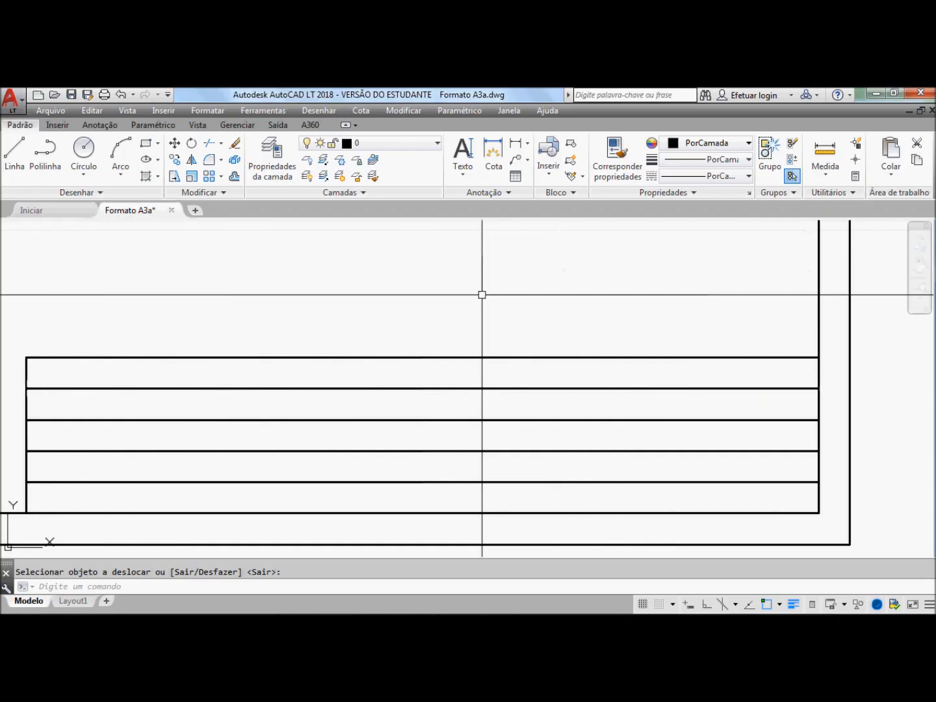
{"action": "key", "text": "ctrl+v"}
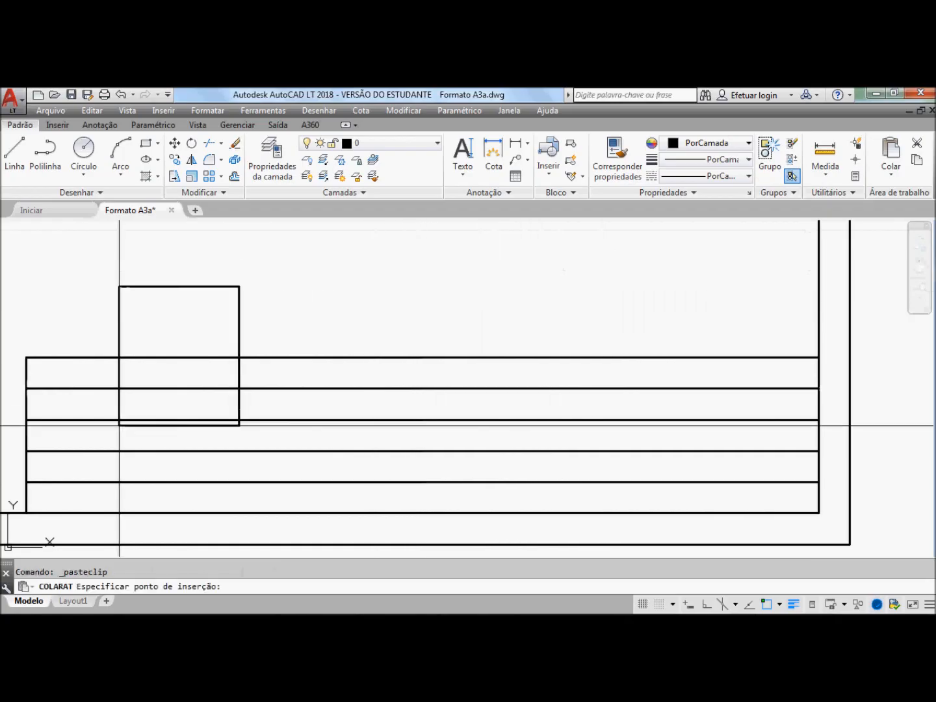
{"action": "left_click", "coordinate": [117, 440]}
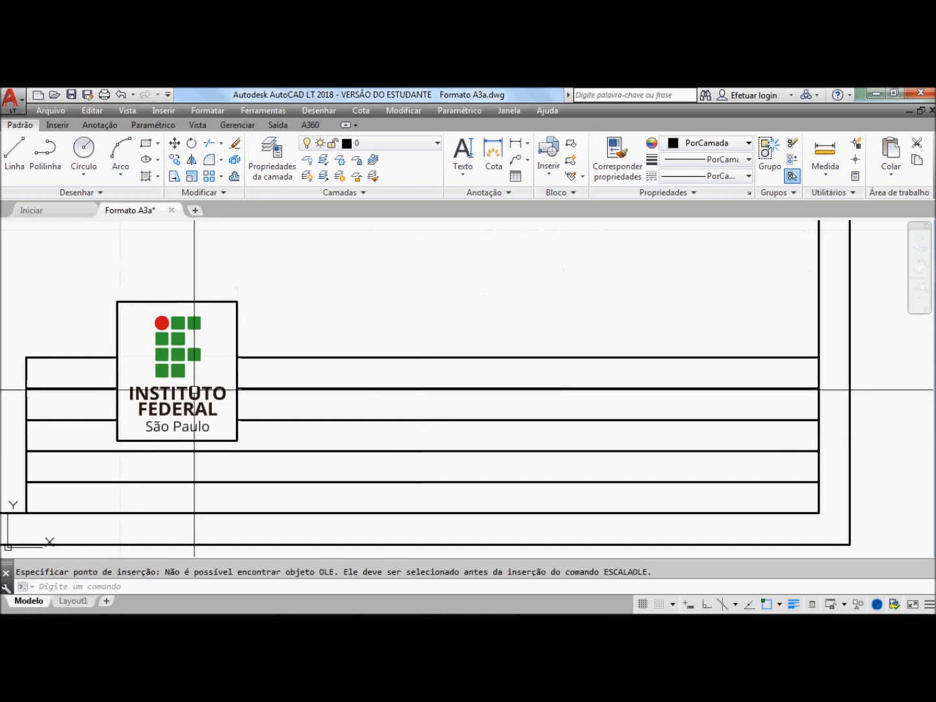
Move the logo by its upper-left corner onto the legend box's upper-left corner
{"action": "left_click", "coordinate": [174, 143]}
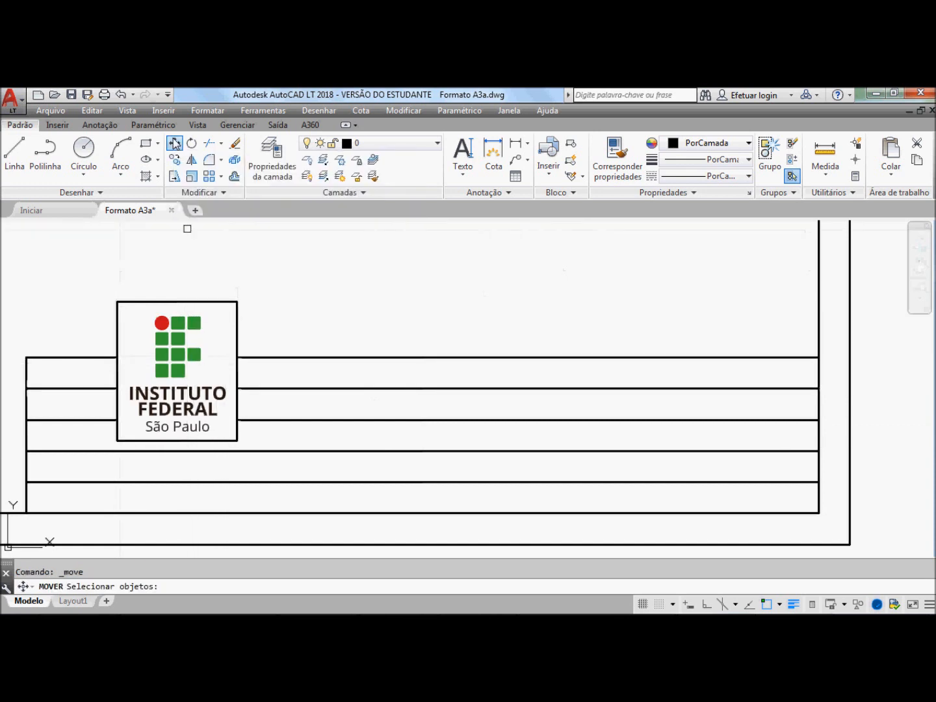
{"action": "left_click", "coordinate": [129, 302]}
{"action": "key", "text": "Return"}
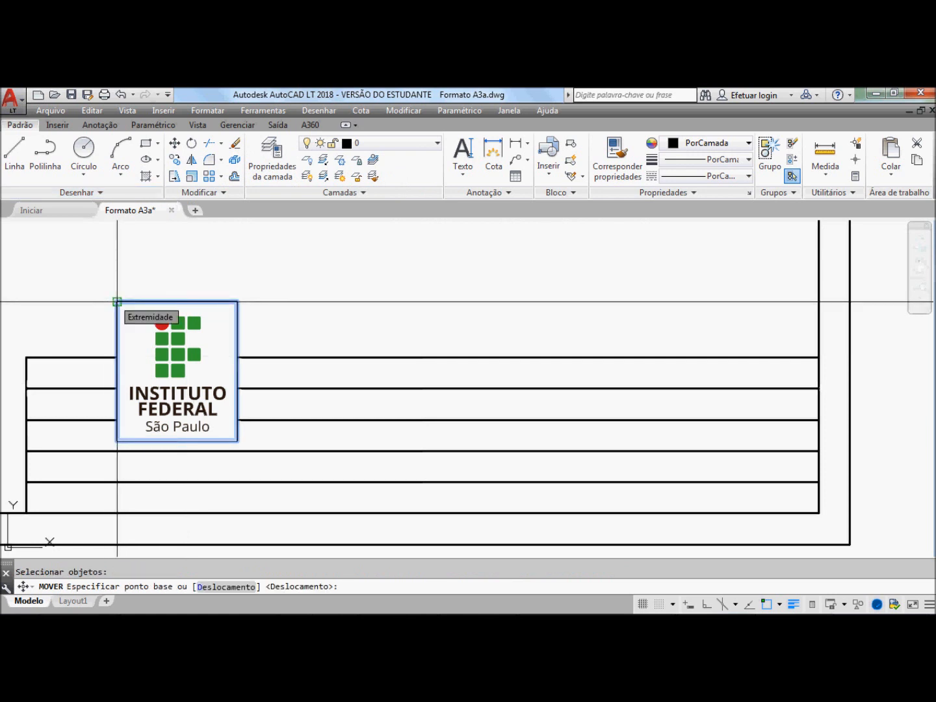
{"action": "left_click", "coordinate": [117, 300]}
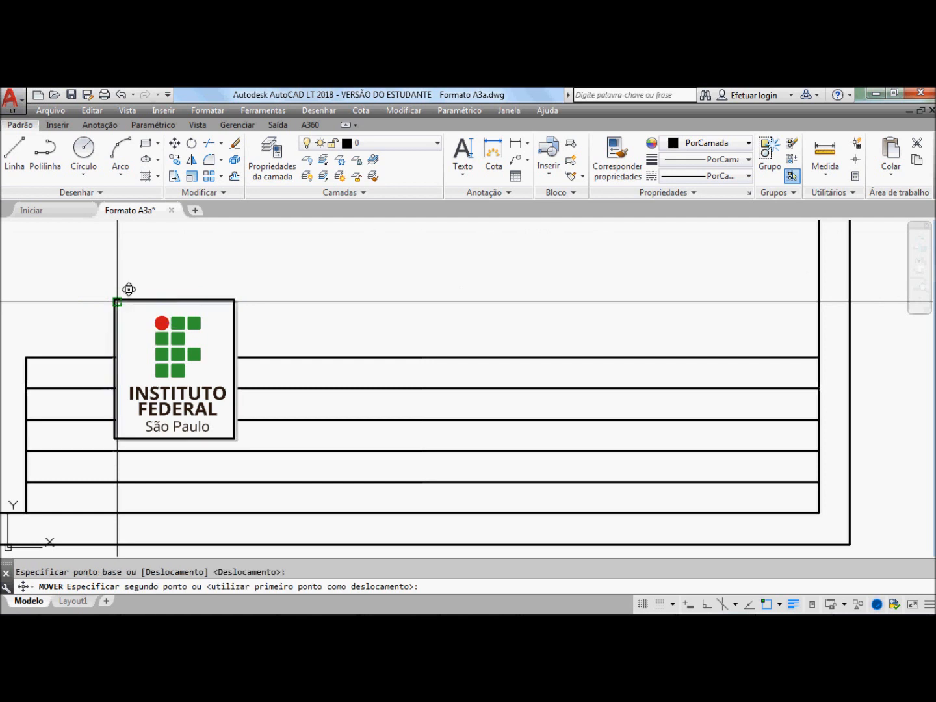
{"action": "left_click", "coordinate": [27, 358]}
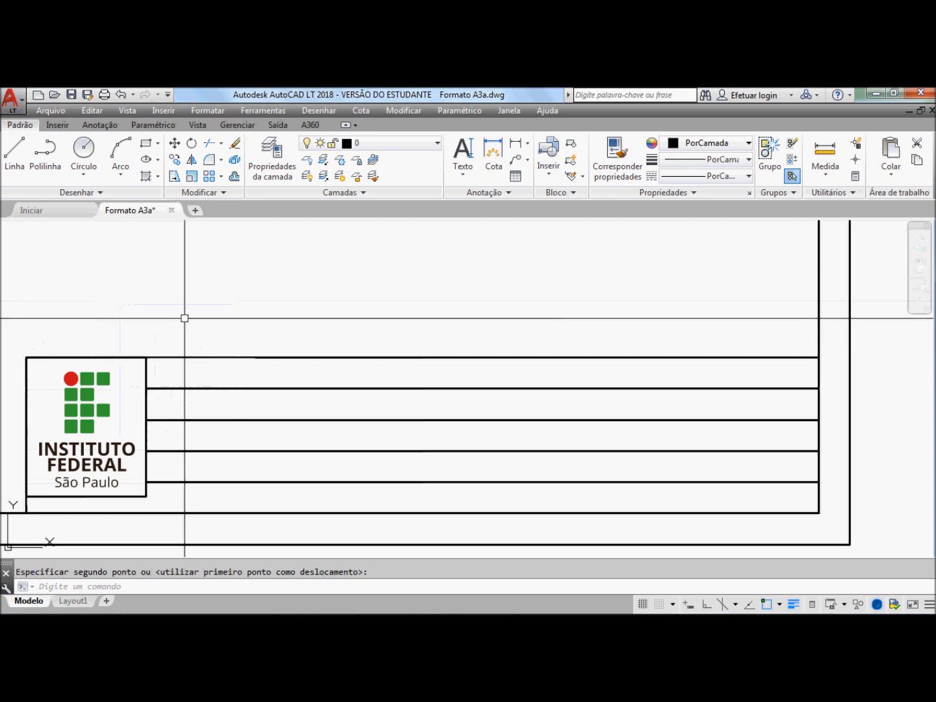
Scale the logo by reference from its upper-left corner, fitting its height to the legend's top three rows
{"action": "left_click", "coordinate": [191, 177]}
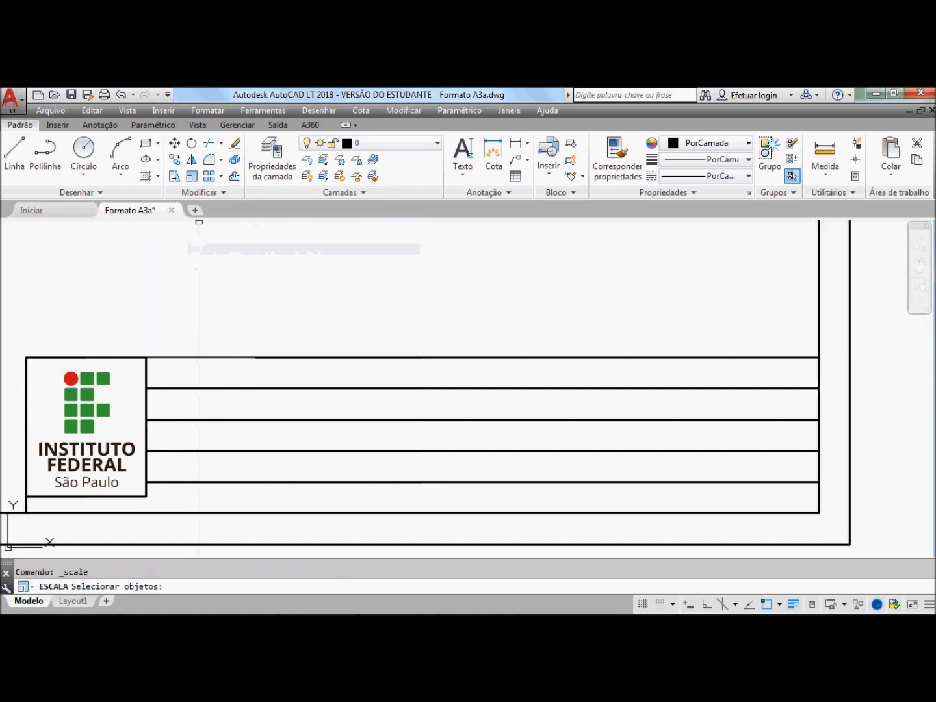
{"action": "left_click", "coordinate": [145, 375]}
{"action": "key", "text": "Return"}
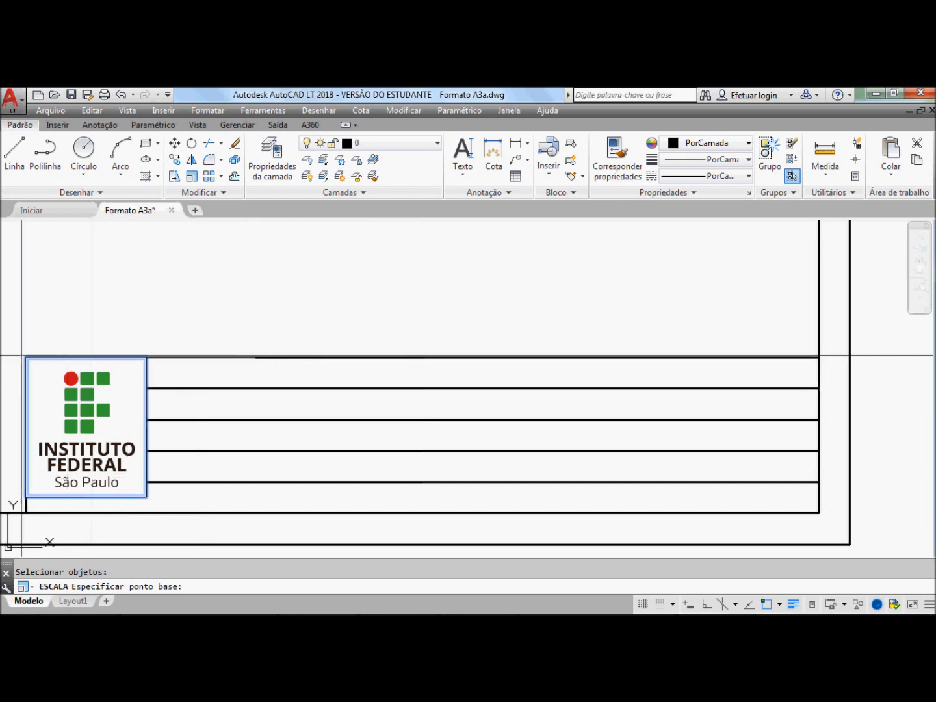
{"action": "left_click", "coordinate": [26, 358]}
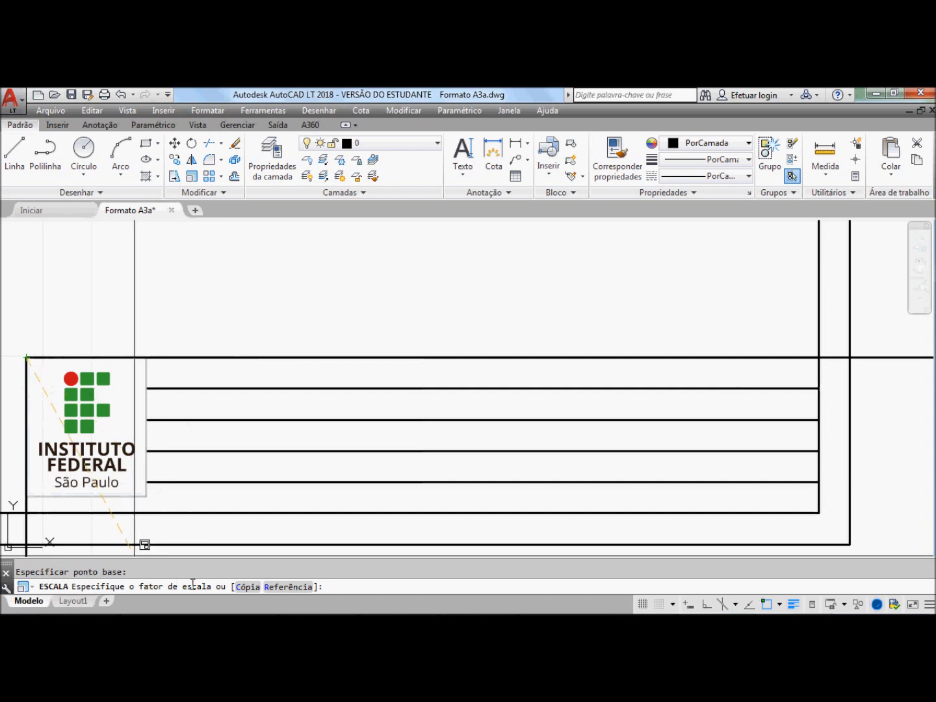
{"action": "left_click", "coordinate": [280, 588]}
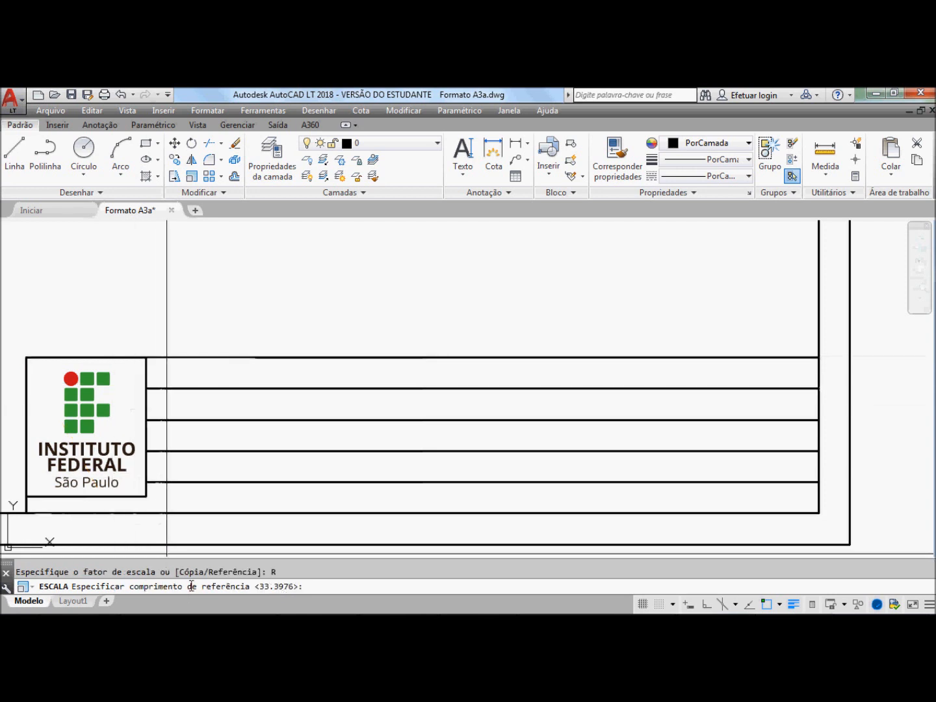
{"action": "left_click", "coordinate": [26, 357]}
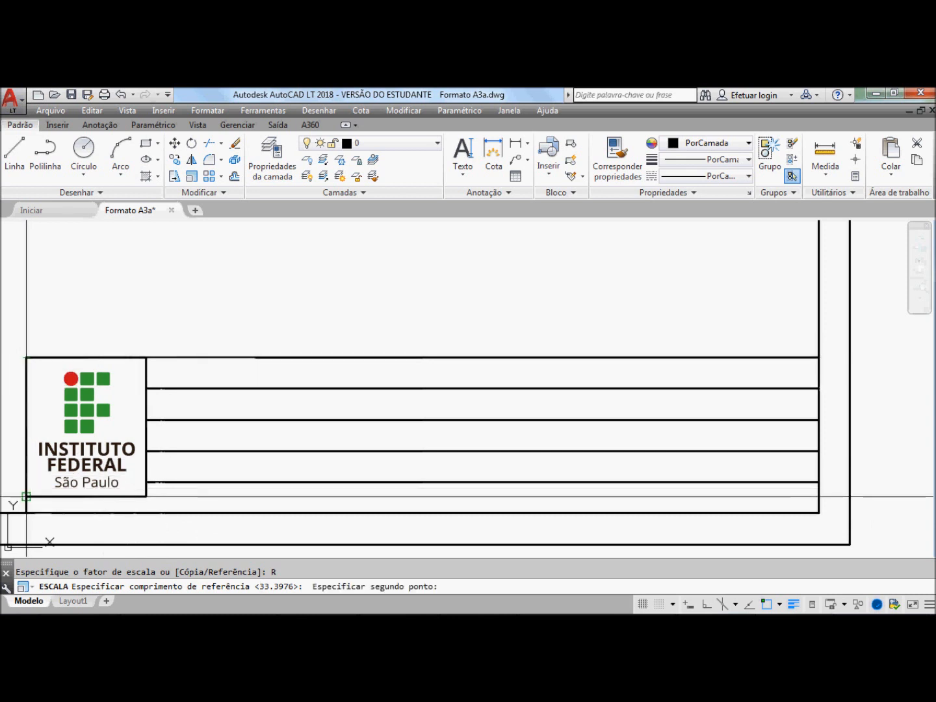
{"action": "left_click", "coordinate": [26, 496]}
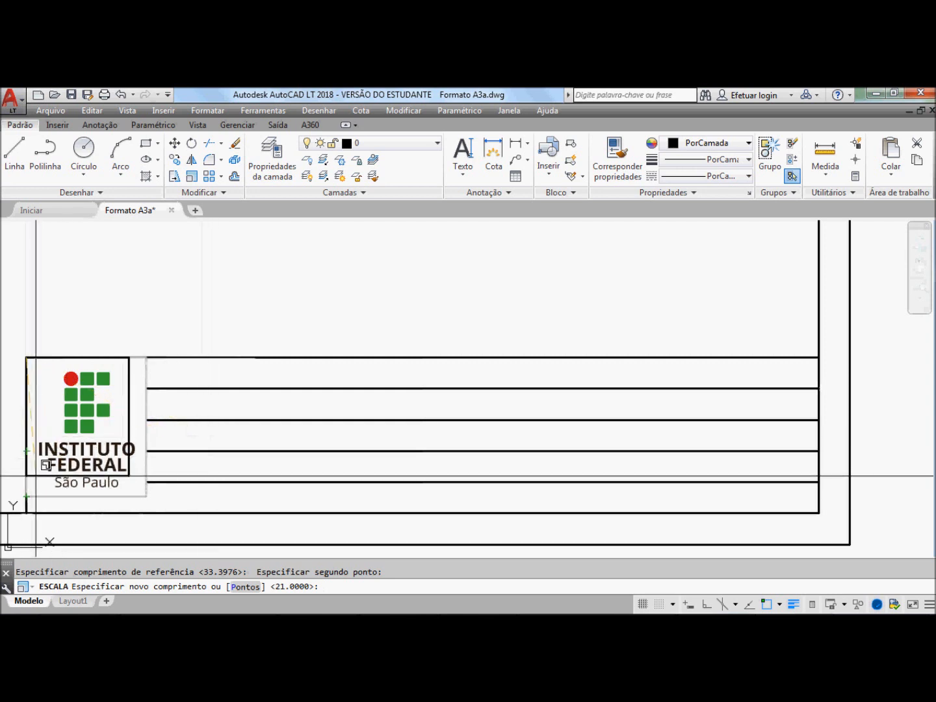
{"action": "left_click", "coordinate": [26, 450]}
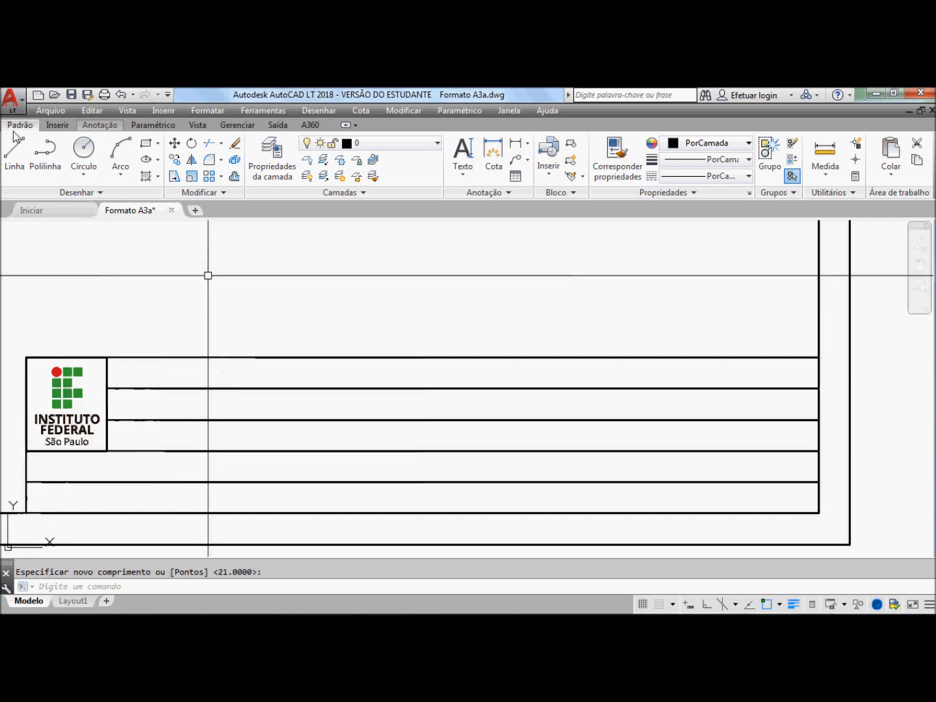
Draw a vertical line from the logo's upper-right corner straight down to the legend's lower edge
{"action": "left_click", "coordinate": [107, 357]}
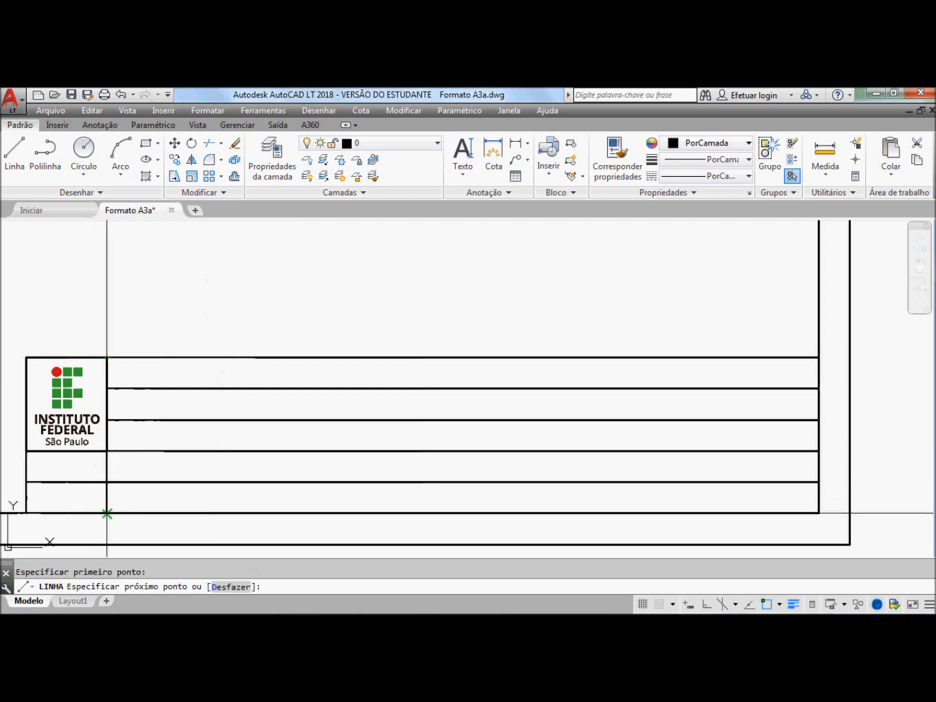
{"action": "left_click", "coordinate": [107, 513]}
{"action": "key", "text": "Return"}
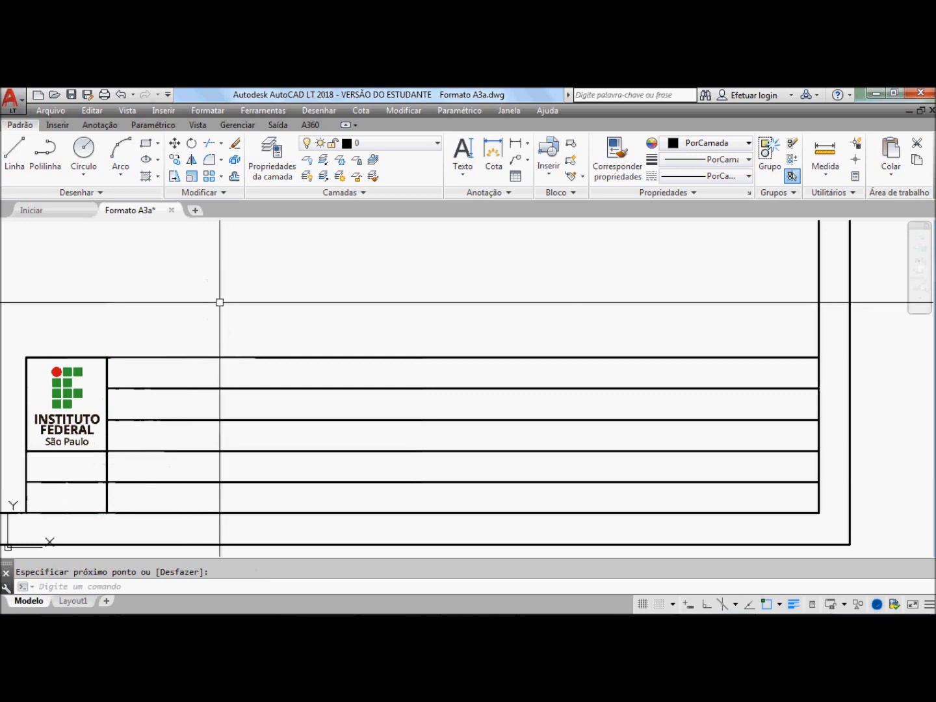
Trim the row line beneath the logo, using the vertical line beside the logo as the cutting edge
{"action": "left_click", "coordinate": [208, 145]}
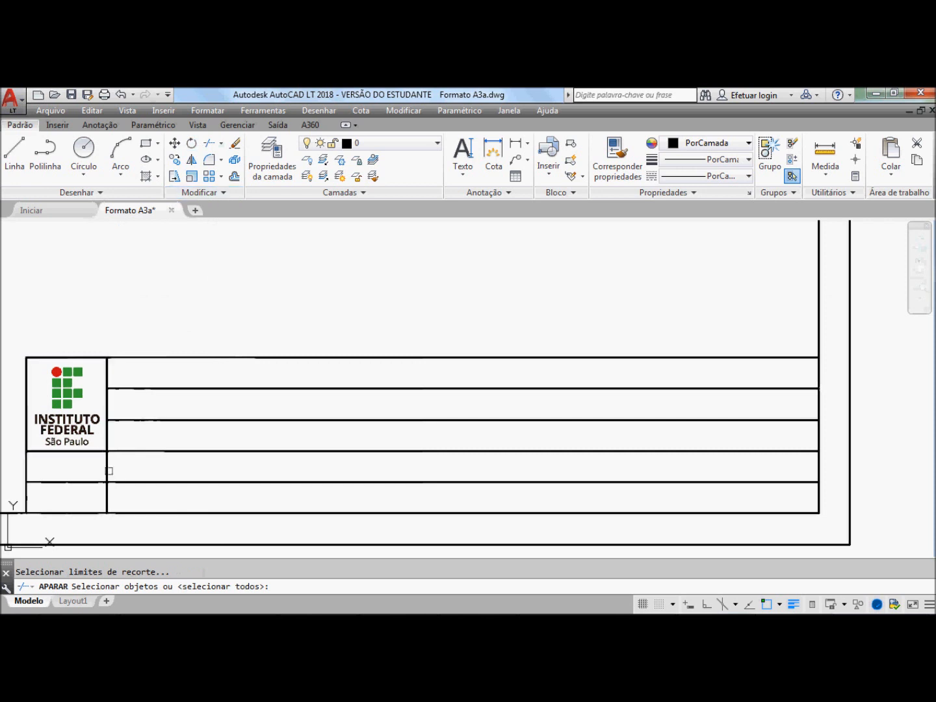
{"action": "left_click", "coordinate": [108, 467]}
{"action": "key", "text": "Return"}
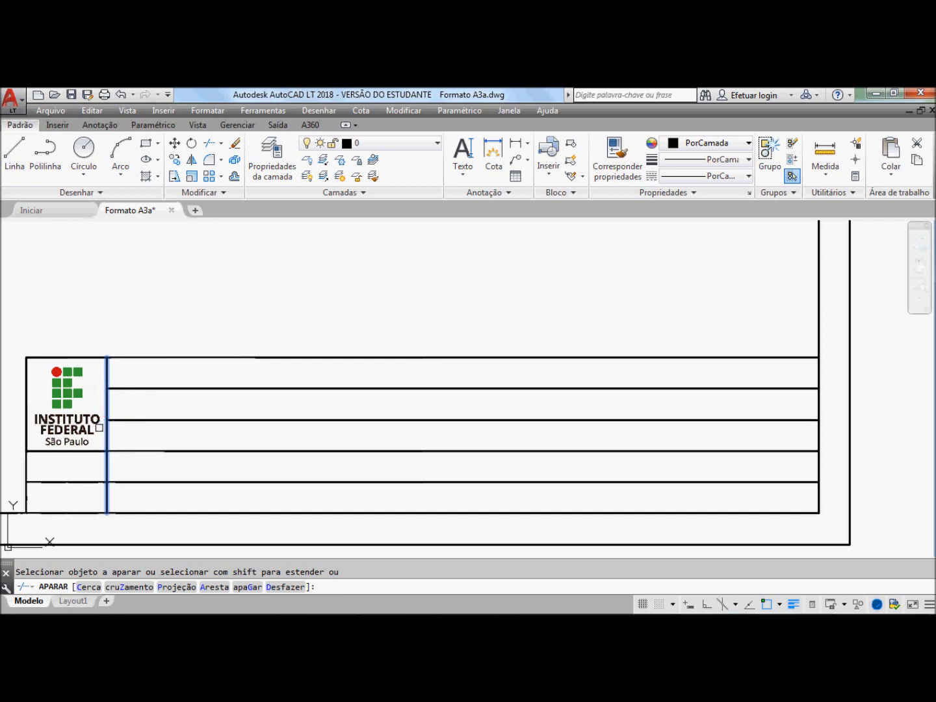
{"action": "left_click", "coordinate": [73, 481]}
{"action": "key", "text": "Return"}
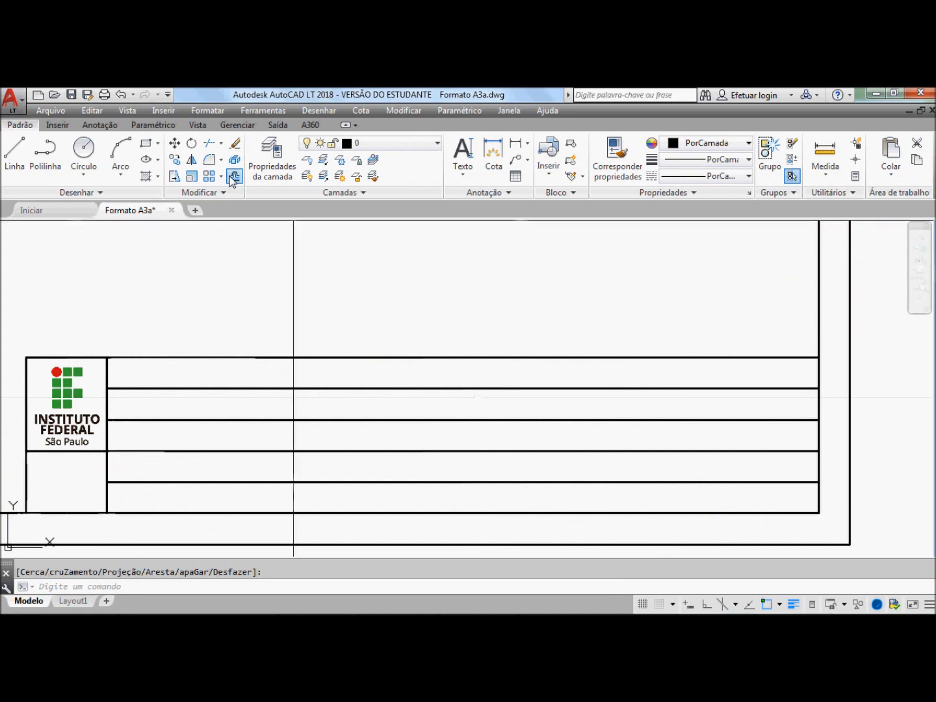
Offset the frame's right line 25 to the left, repeating from the new line to create two column dividers
{"action": "left_click", "coordinate": [232, 176]}
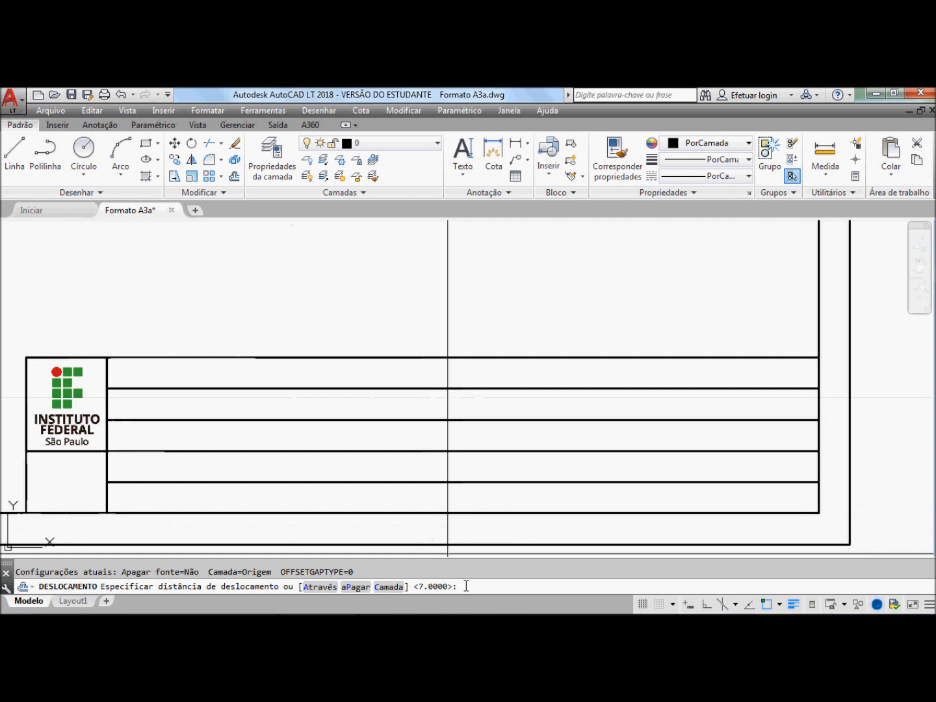
{"action": "type", "text": "25"}
{"action": "key", "text": "Return"}
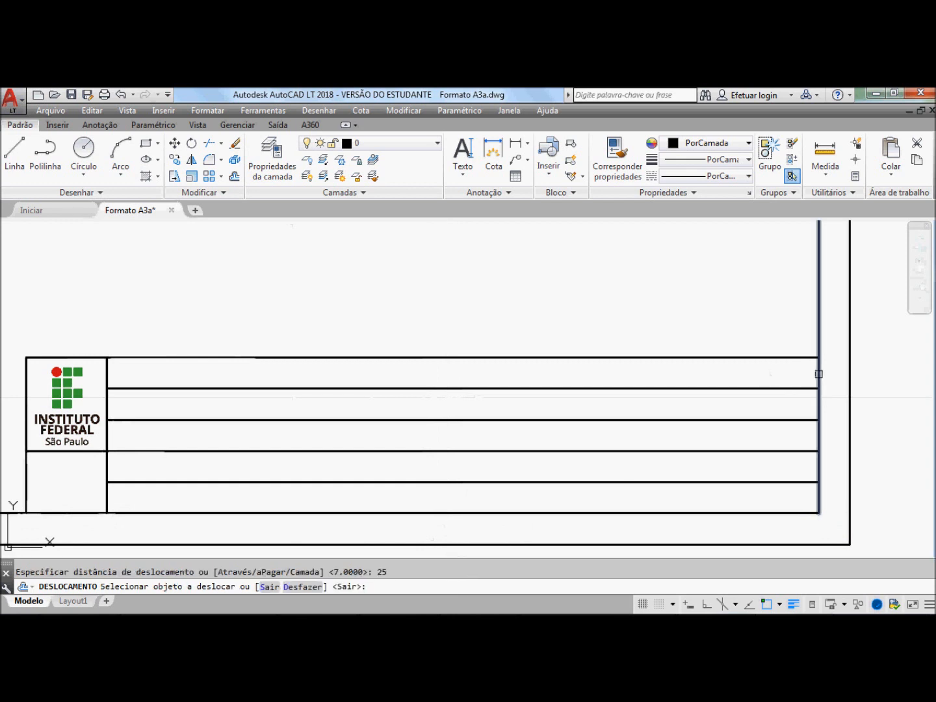
{"action": "left_click", "coordinate": [817, 374]}
{"action": "left_click", "coordinate": [638, 338]}
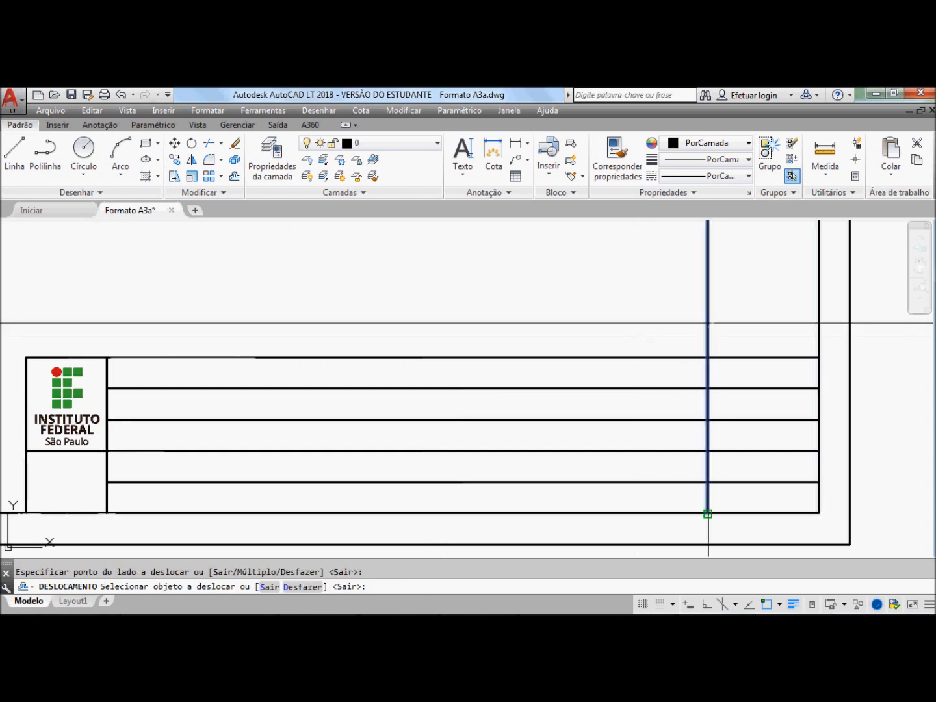
{"action": "left_click", "coordinate": [709, 321]}
{"action": "left_click", "coordinate": [635, 339]}
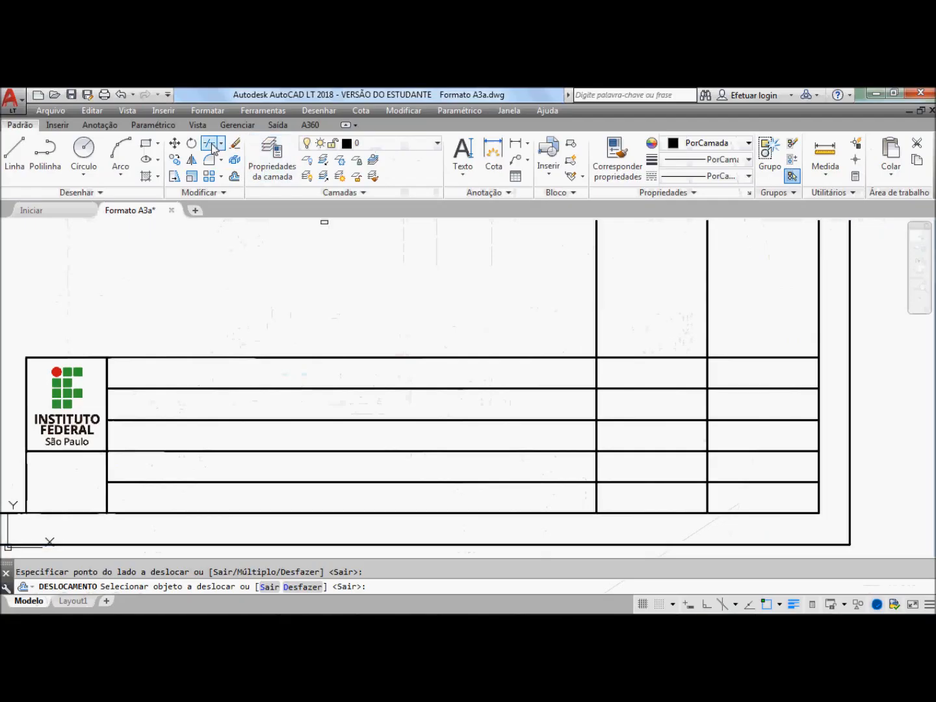
Trim both column dividers above the legend, the left divider in the top row, and the first row line inside the last column
{"action": "left_click", "coordinate": [213, 144]}
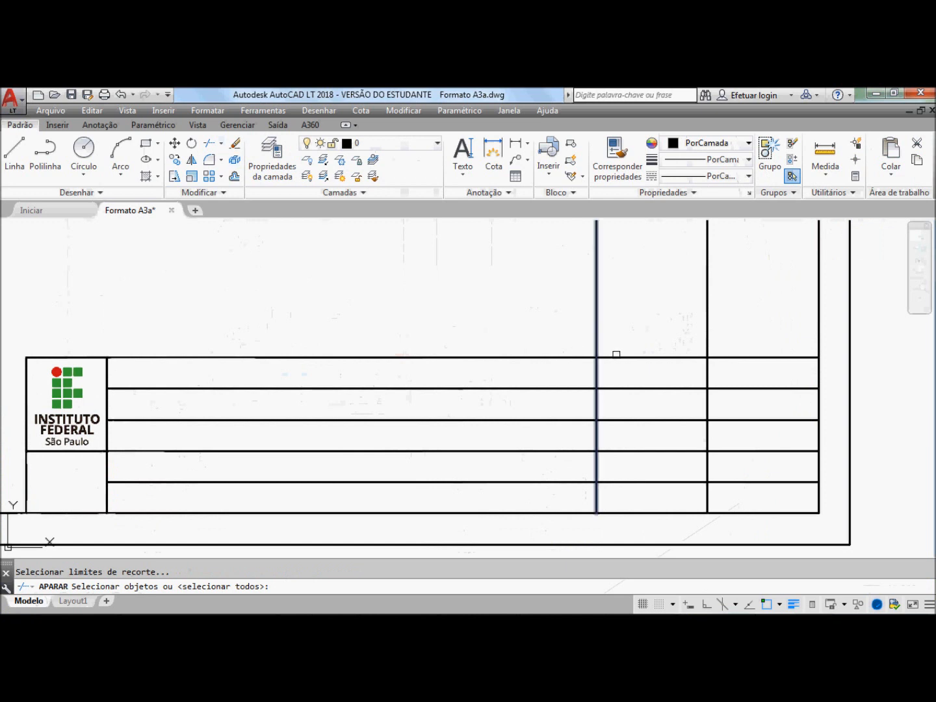
{"action": "left_click", "coordinate": [621, 355]}
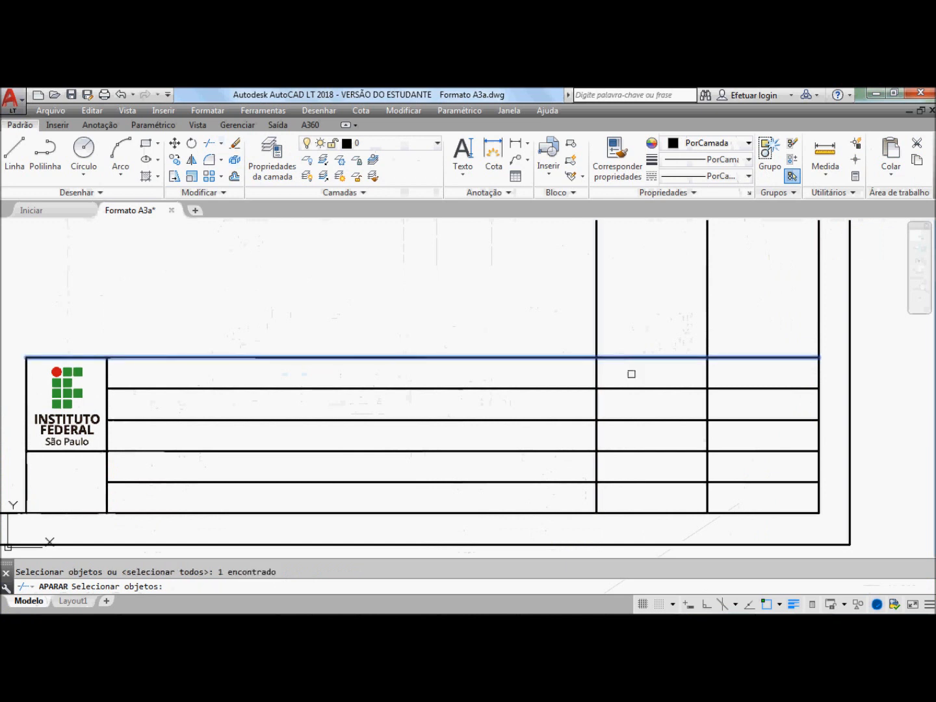
{"action": "left_click", "coordinate": [634, 389]}
{"action": "left_click", "coordinate": [708, 374]}
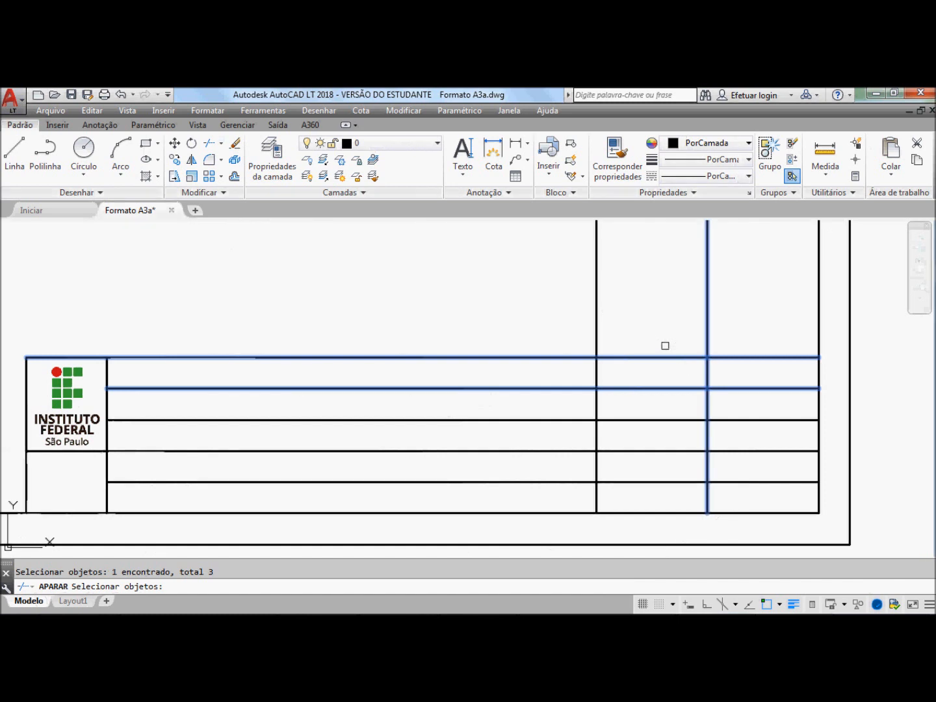
{"action": "key", "text": "Return"}
{"action": "left_click", "coordinate": [596, 315]}
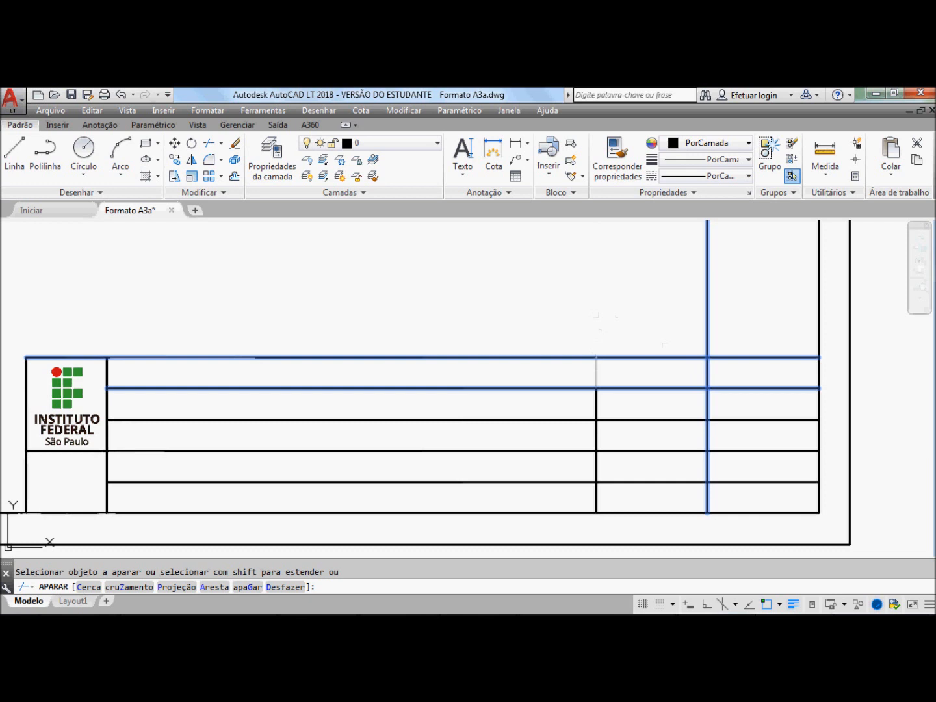
{"action": "left_click", "coordinate": [706, 306]}
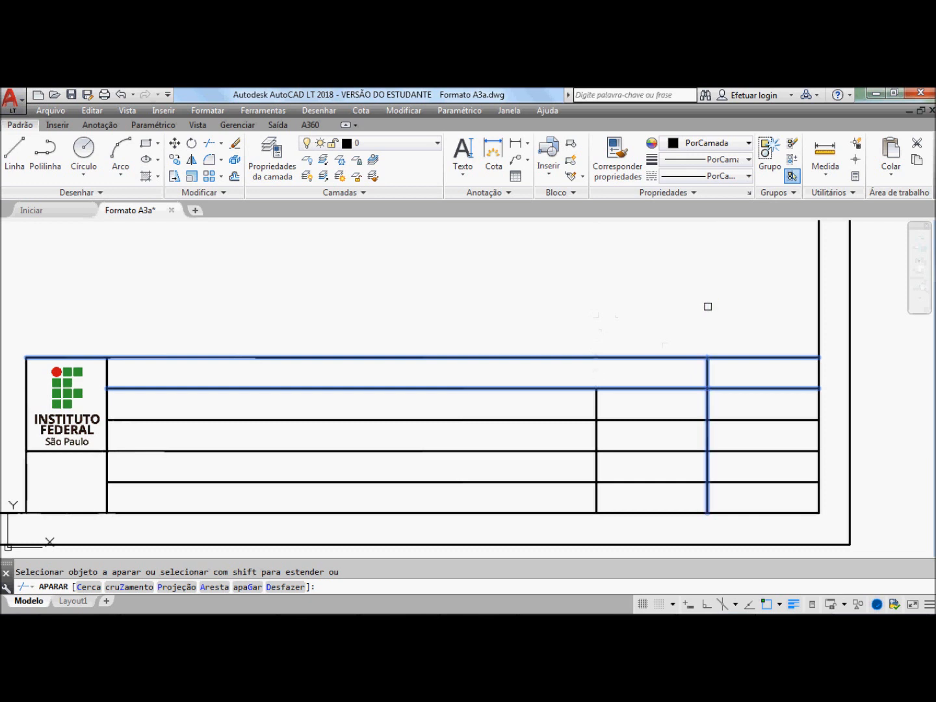
{"action": "left_click", "coordinate": [755, 388]}
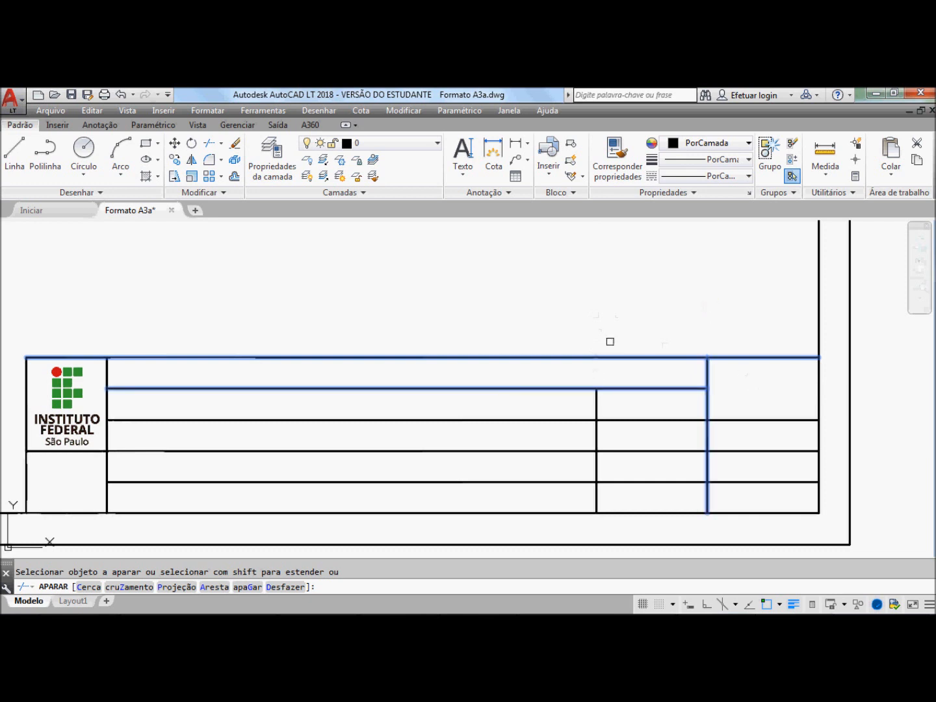
{"action": "key", "text": "Return"}
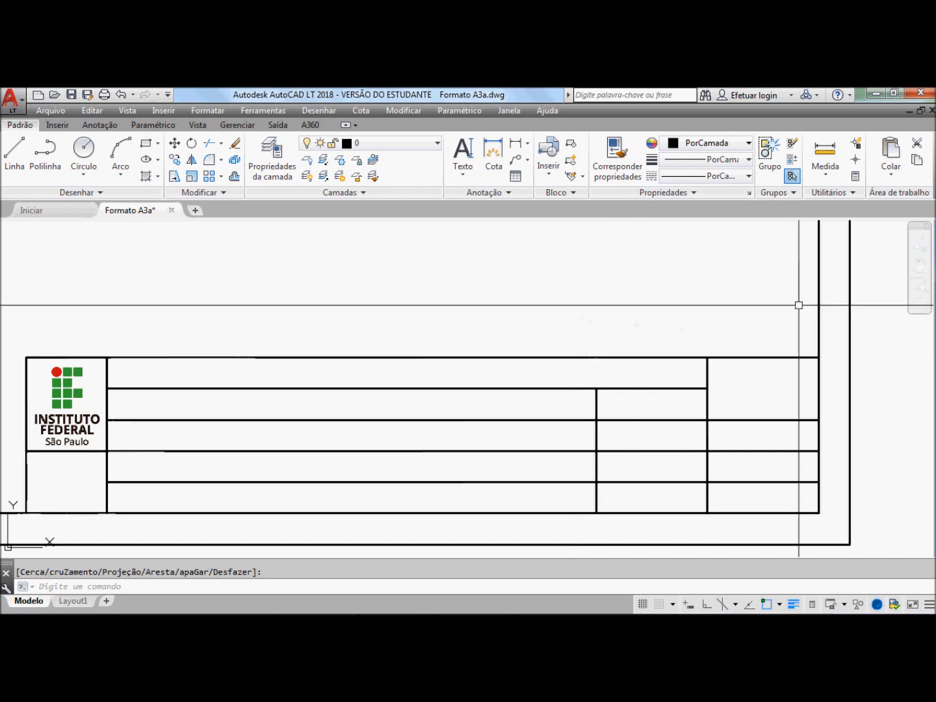
Draw a horizontal line from the first row line's end at the last column divider to a point beyond the frame's right line
{"action": "left_click", "coordinate": [909, 282]}
{"action": "left_click", "coordinate": [847, 321]}
{"action": "left_click", "coordinate": [679, 423]}
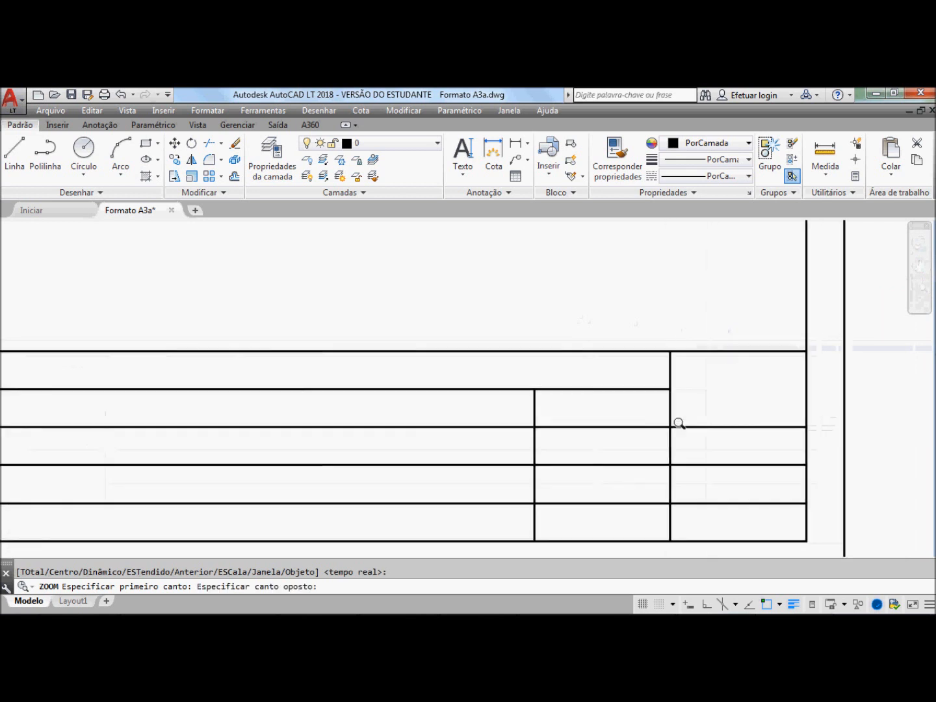
{"action": "left_click", "coordinate": [15, 153]}
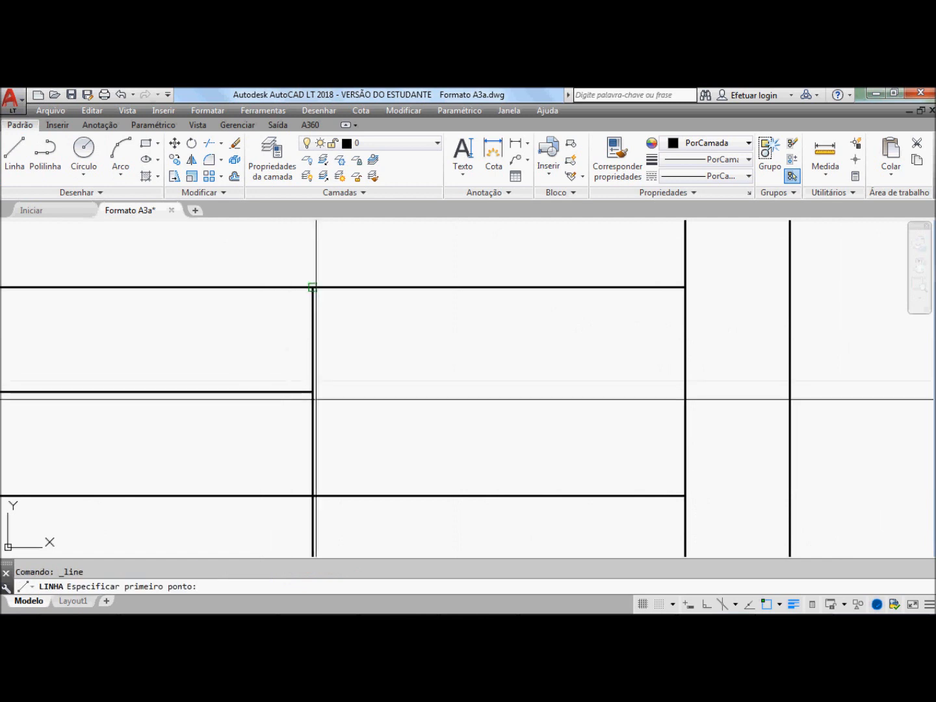
{"action": "left_click", "coordinate": [312, 391]}
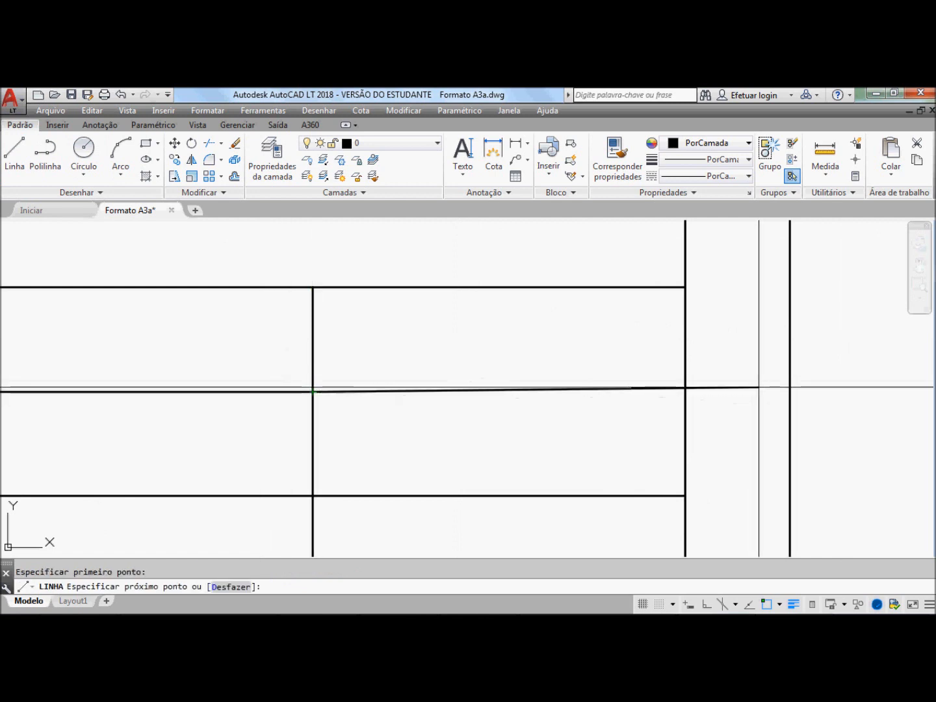
{"action": "left_click", "coordinate": [763, 391]}
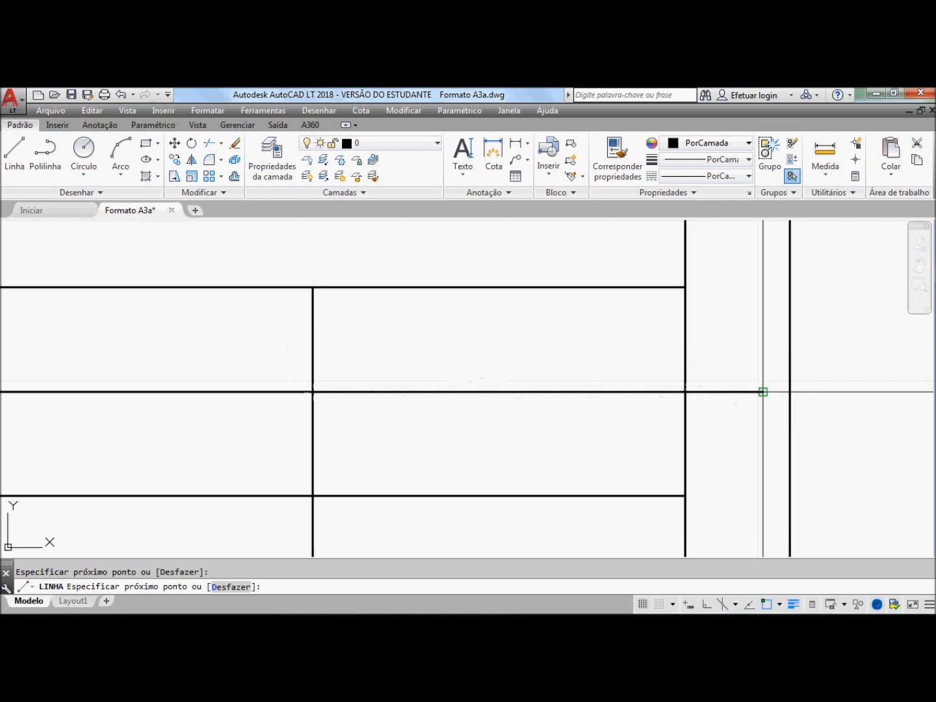
Draw a vertical line with ortho mode on, crossing the horizontal centre line near the right end of the title block cell
{"action": "key", "text": "Return"}
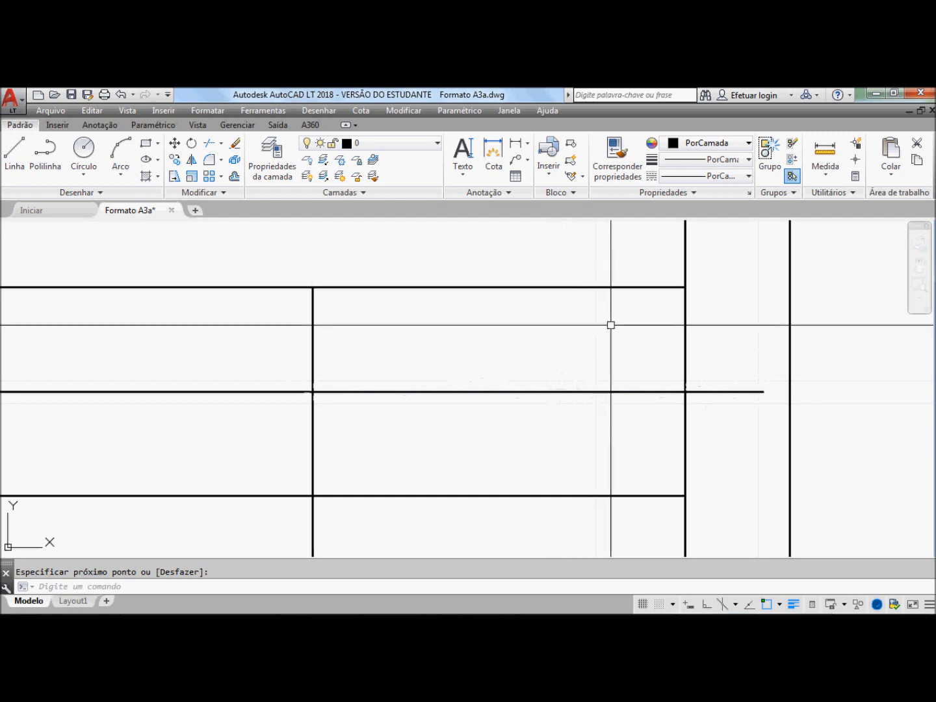
{"action": "type", "text": "l"}
{"action": "key", "text": "Return"}
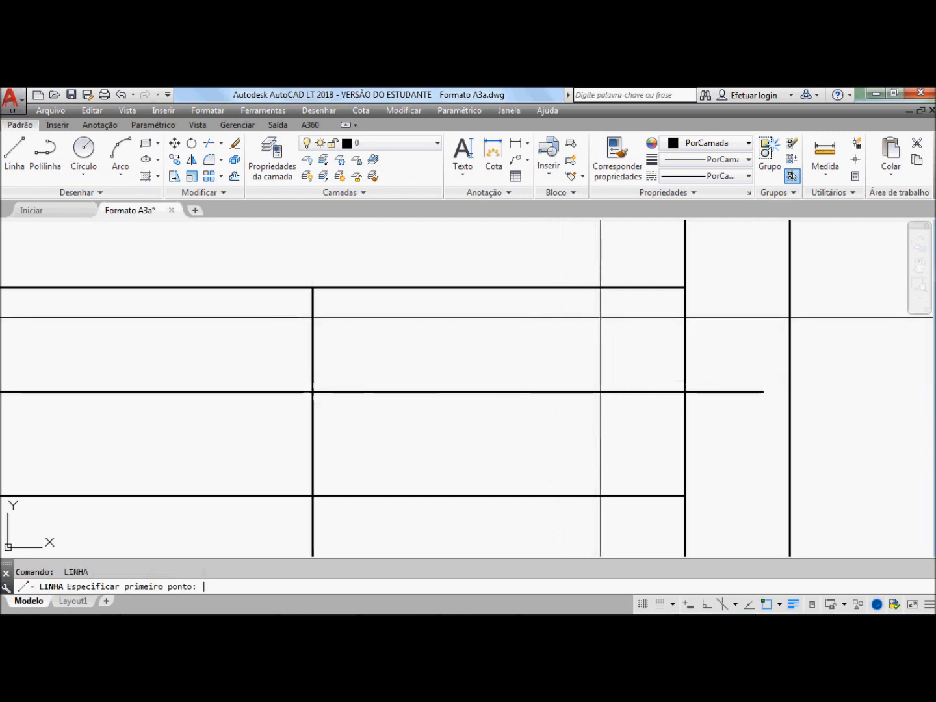
{"action": "left_click", "coordinate": [600, 317]}
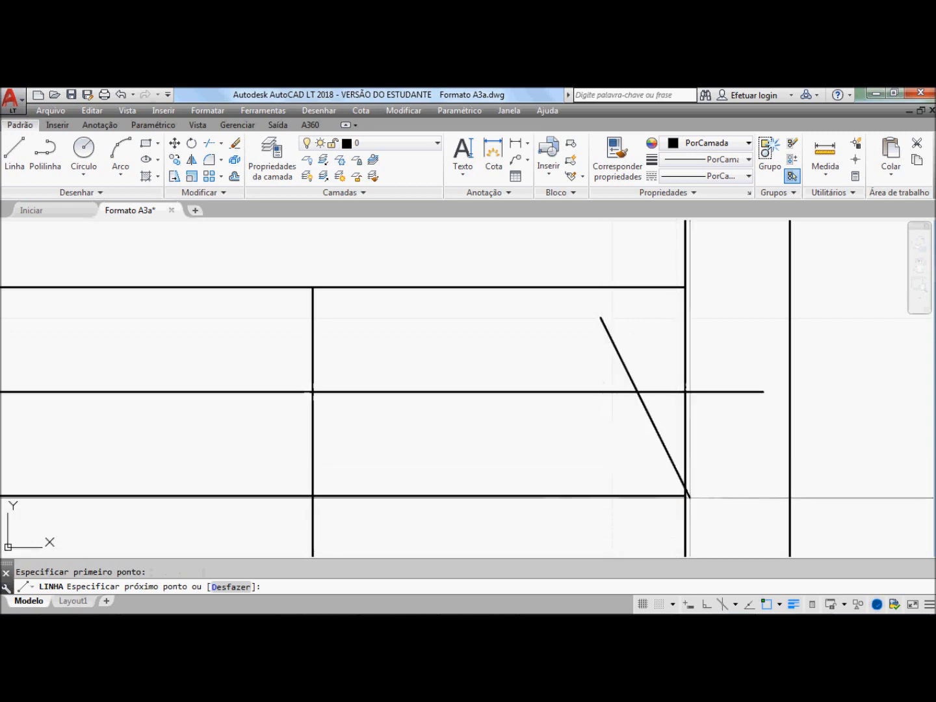
{"action": "left_click", "coordinate": [705, 605]}
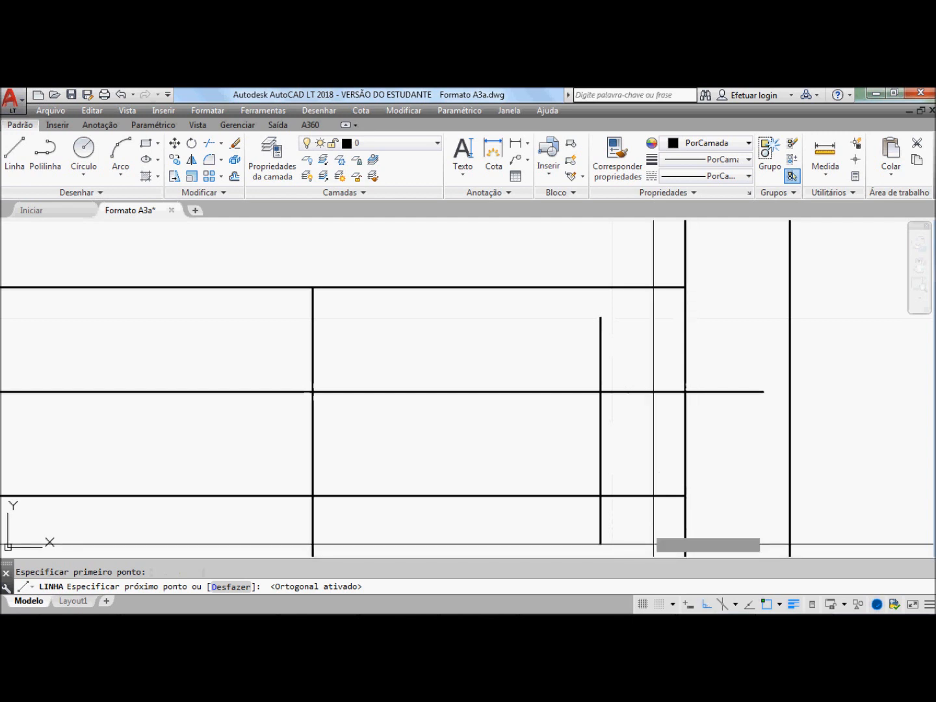
{"action": "left_click", "coordinate": [613, 465]}
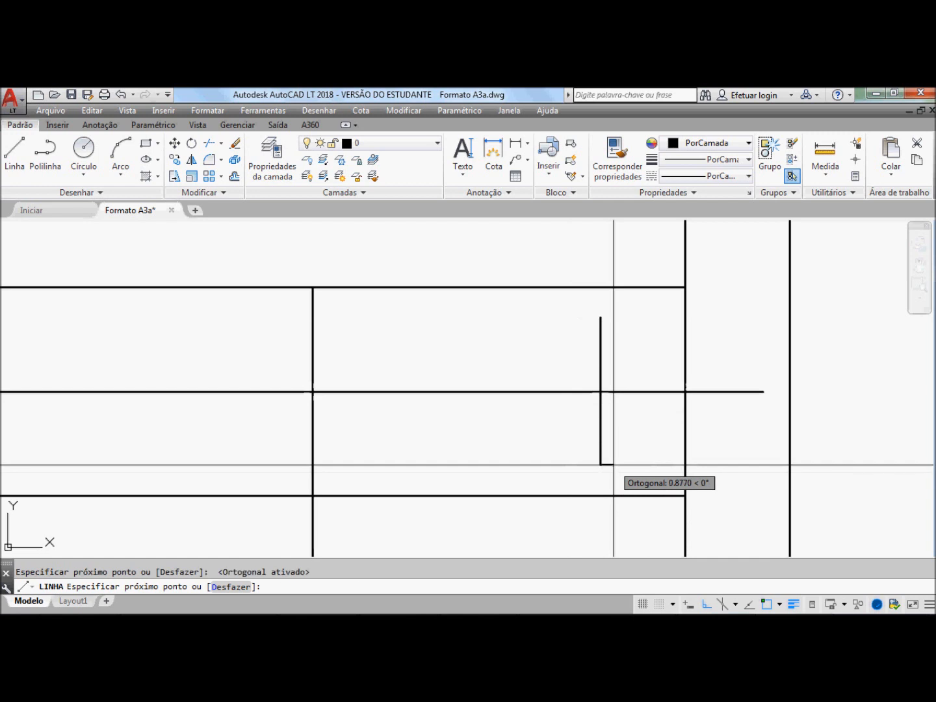
{"action": "key", "text": "Return"}
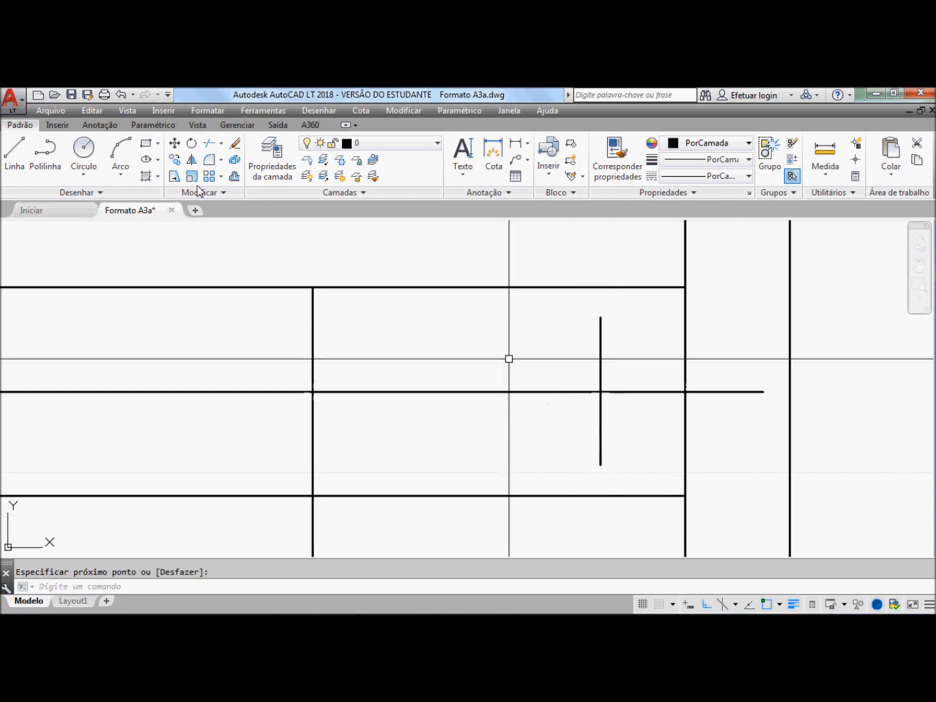
Draw two concentric circles where the centre lines cross, the inner with a radius of about 1.3 and the outer about three times larger
{"action": "left_click", "coordinate": [86, 154]}
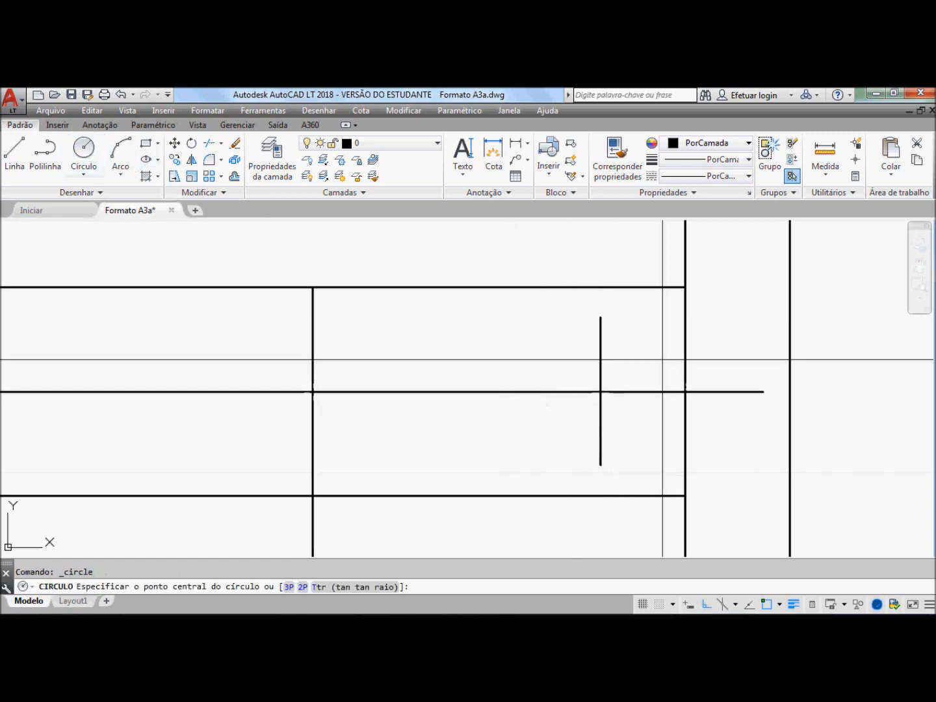
{"action": "left_click", "coordinate": [600, 392]}
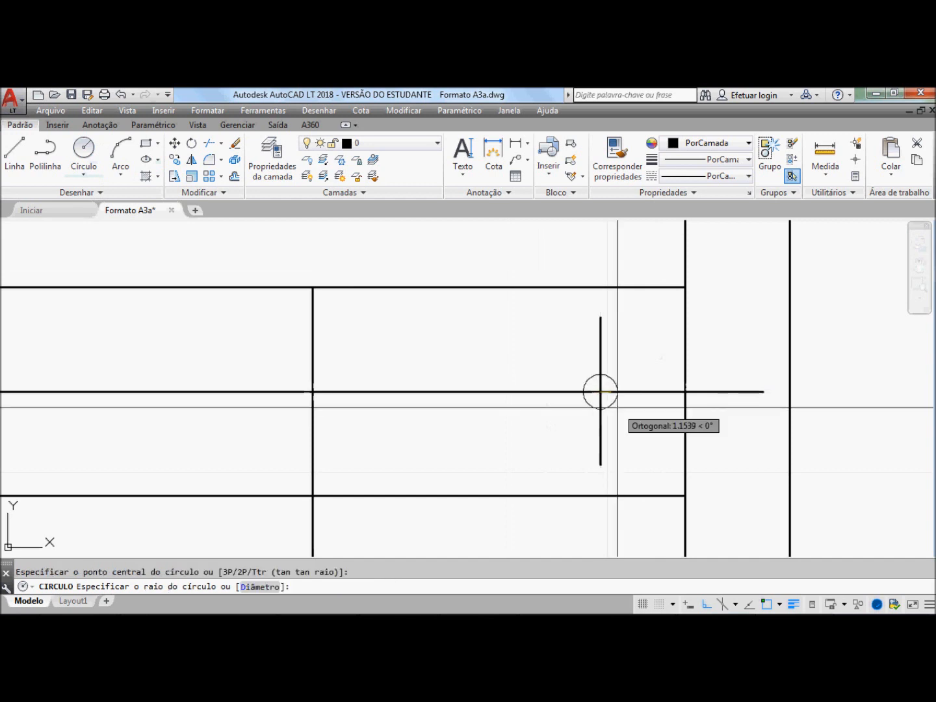
{"action": "key", "text": "Return"}
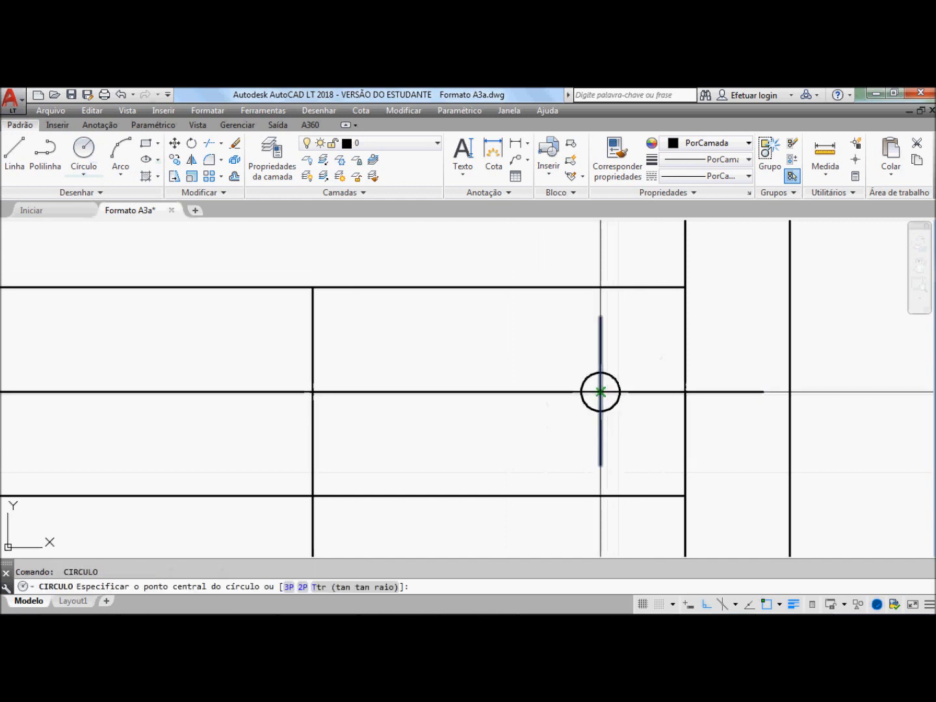
{"action": "left_click", "coordinate": [600, 393]}
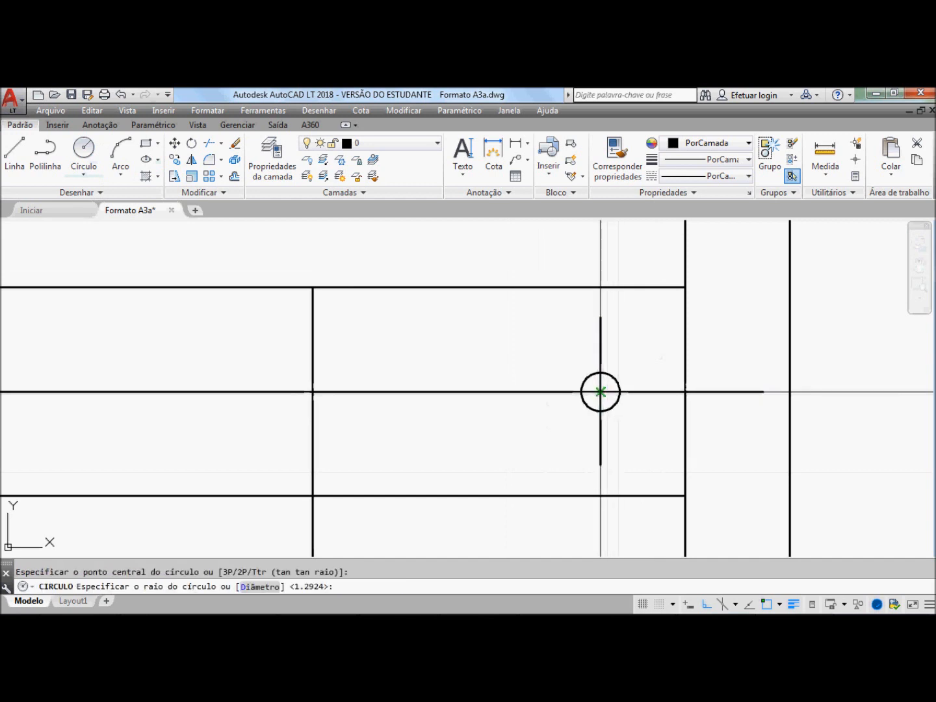
{"action": "left_click", "coordinate": [643, 447]}
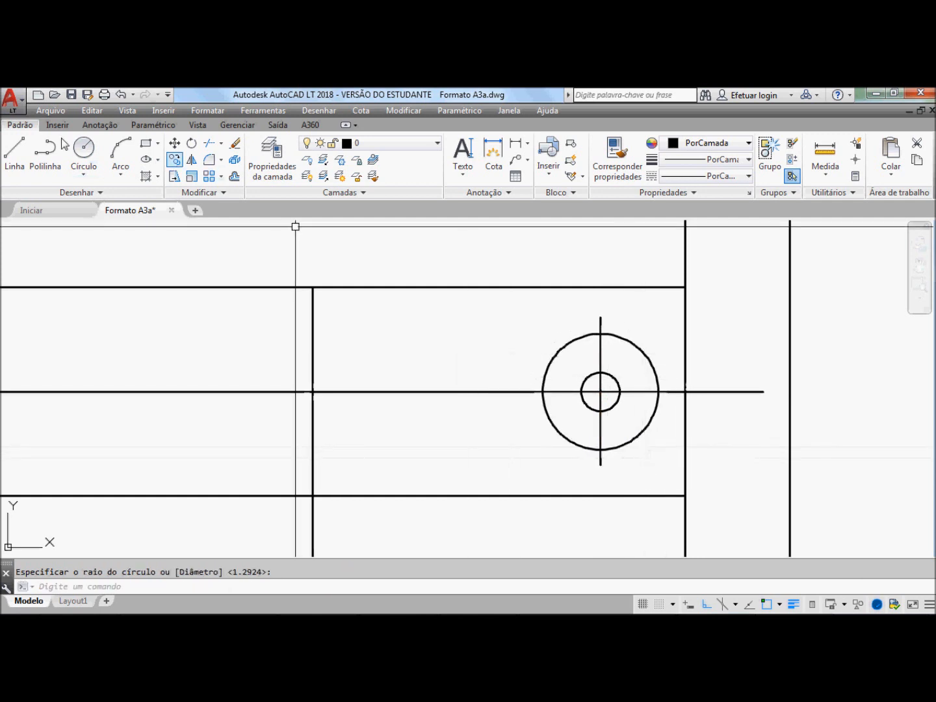
Draw two vertical lines across the horizontal centre line, one just left of the circles and one near the cell's left edge
{"action": "left_click", "coordinate": [15, 153]}
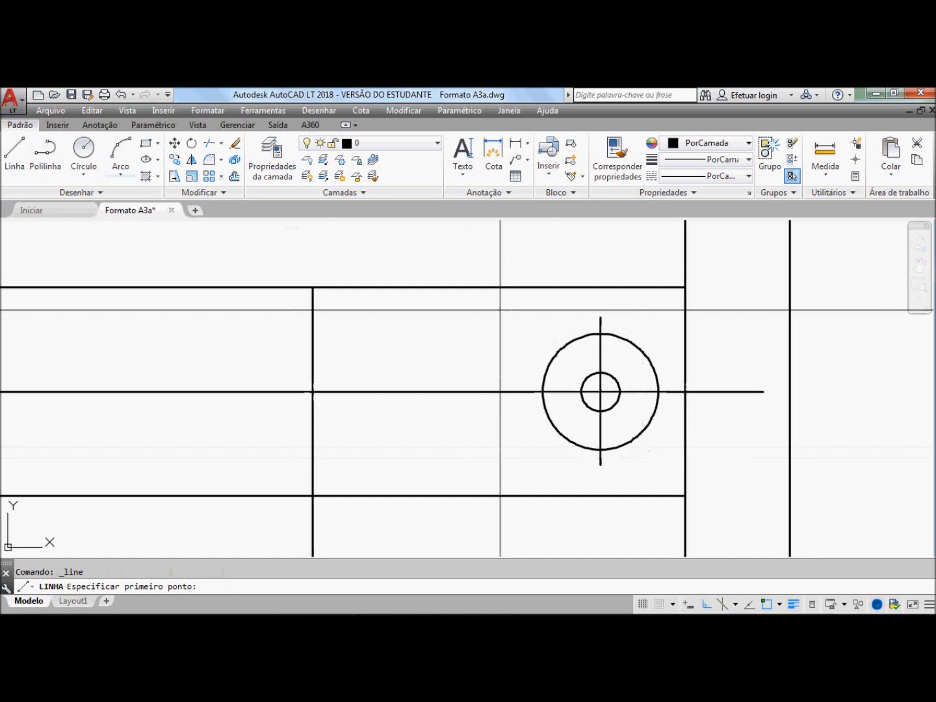
{"action": "left_click", "coordinate": [512, 314]}
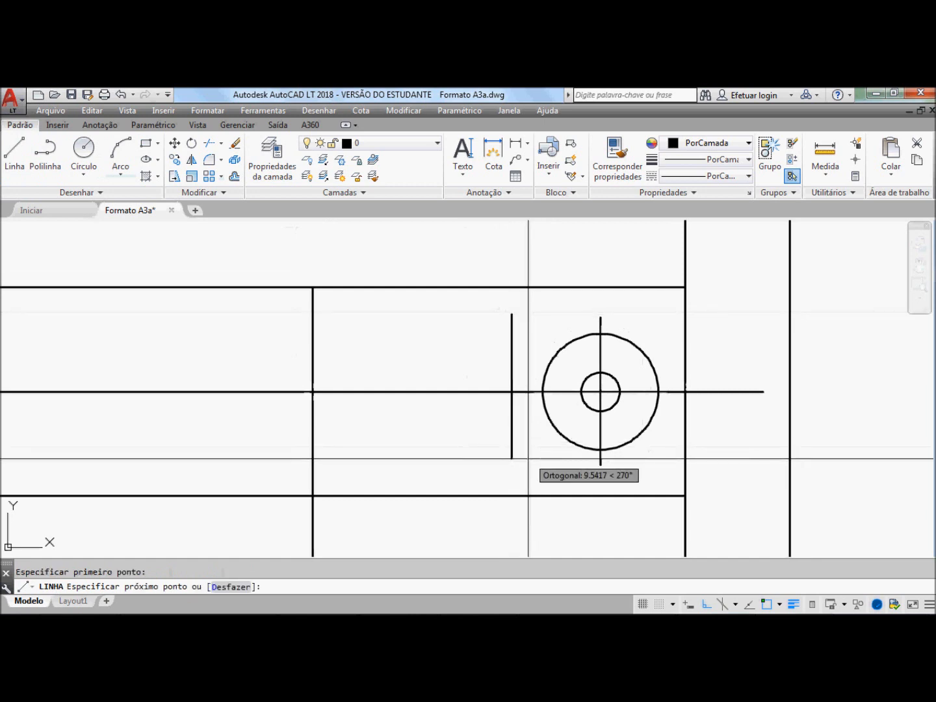
{"action": "left_click", "coordinate": [512, 466]}
{"action": "key", "text": "Escape"}
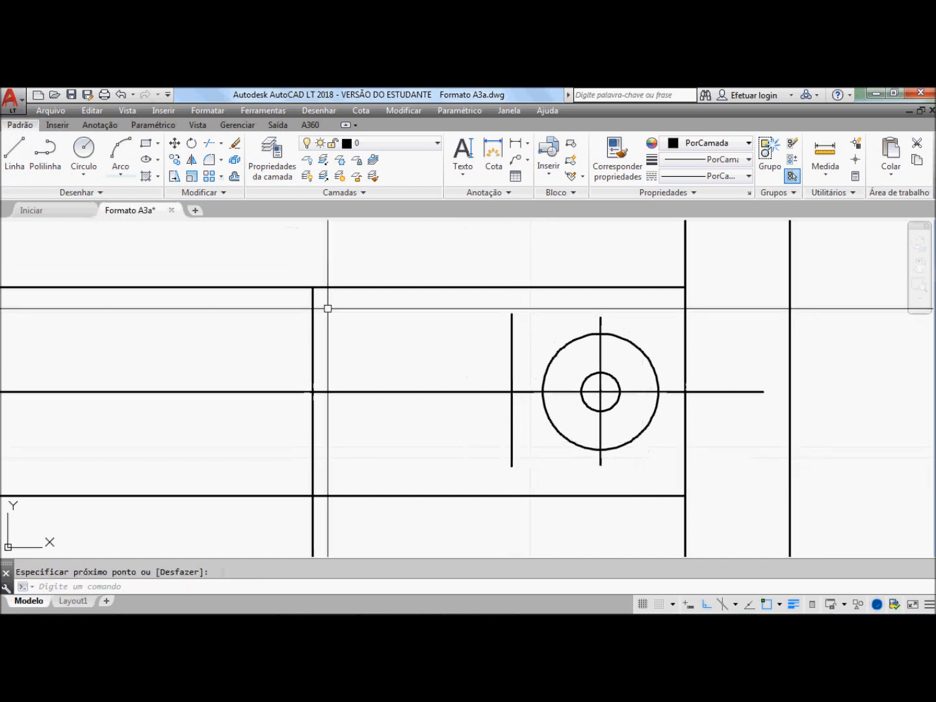
{"action": "key", "text": "Return"}
{"action": "left_click", "coordinate": [361, 326]}
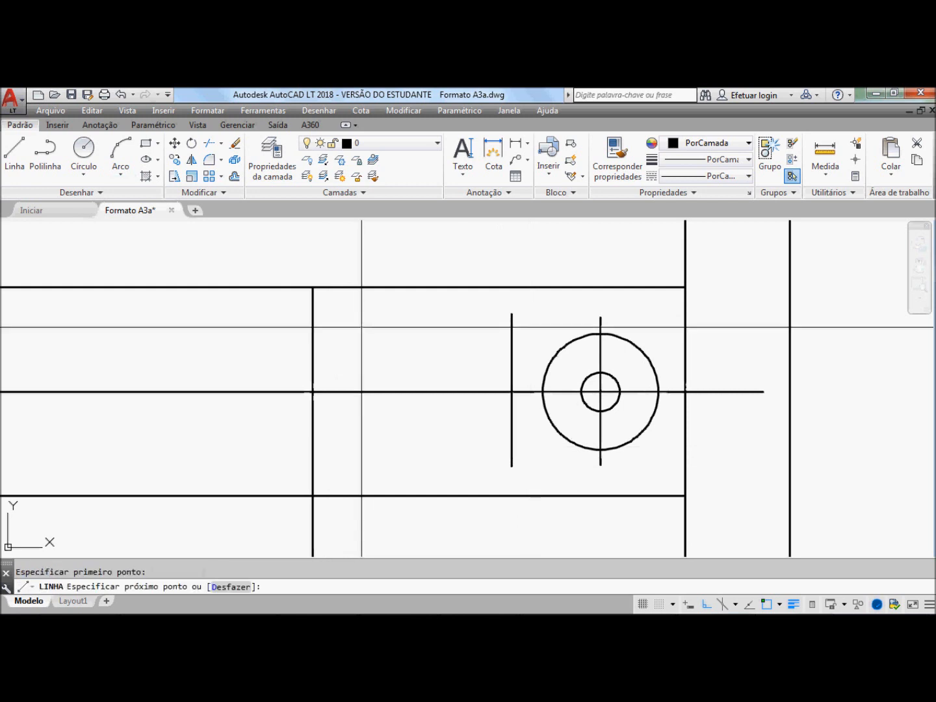
{"action": "left_click", "coordinate": [361, 458]}
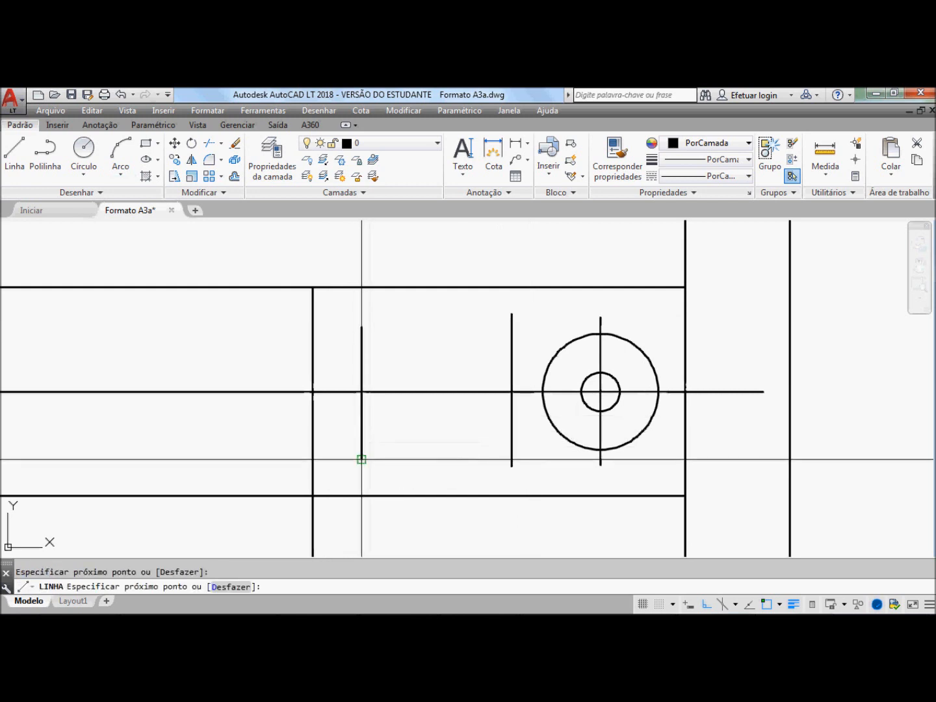
{"action": "key", "text": "Return"}
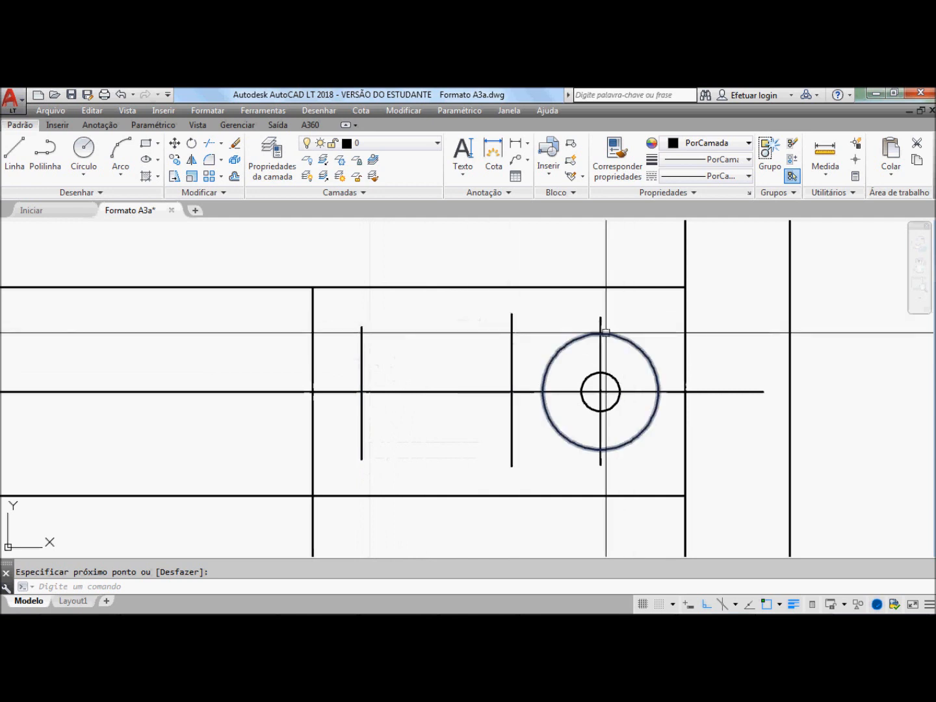
Draw horizontal lines from the outer circle's top and bottom points leftward past the nearer vertical line
{"action": "left_click", "coordinate": [22, 163]}
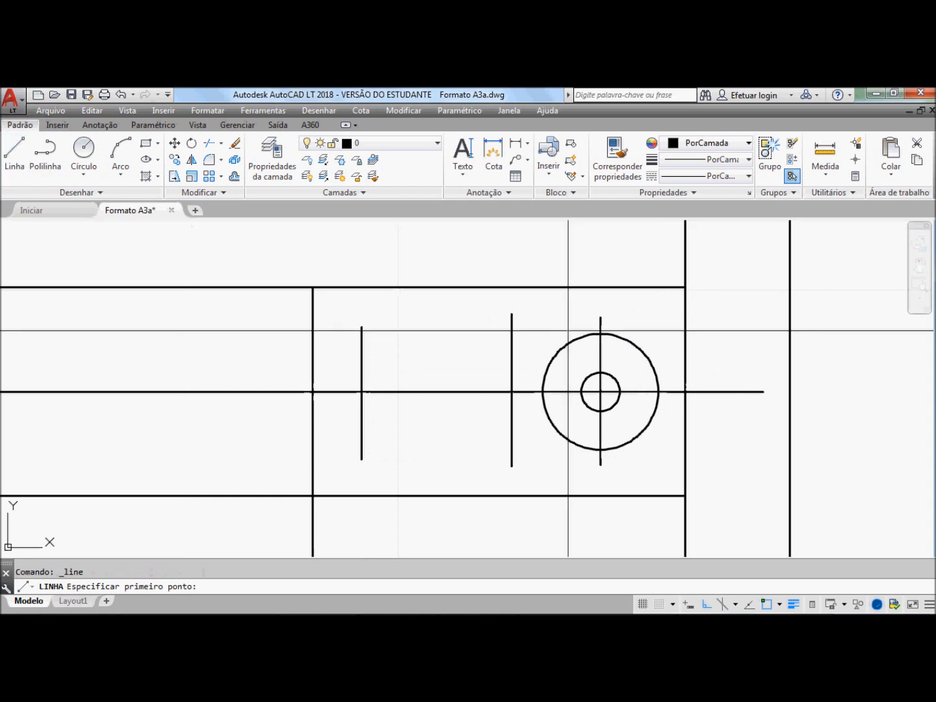
{"action": "left_click", "coordinate": [600, 334]}
{"action": "left_click", "coordinate": [479, 340]}
{"action": "key", "text": "Return"}
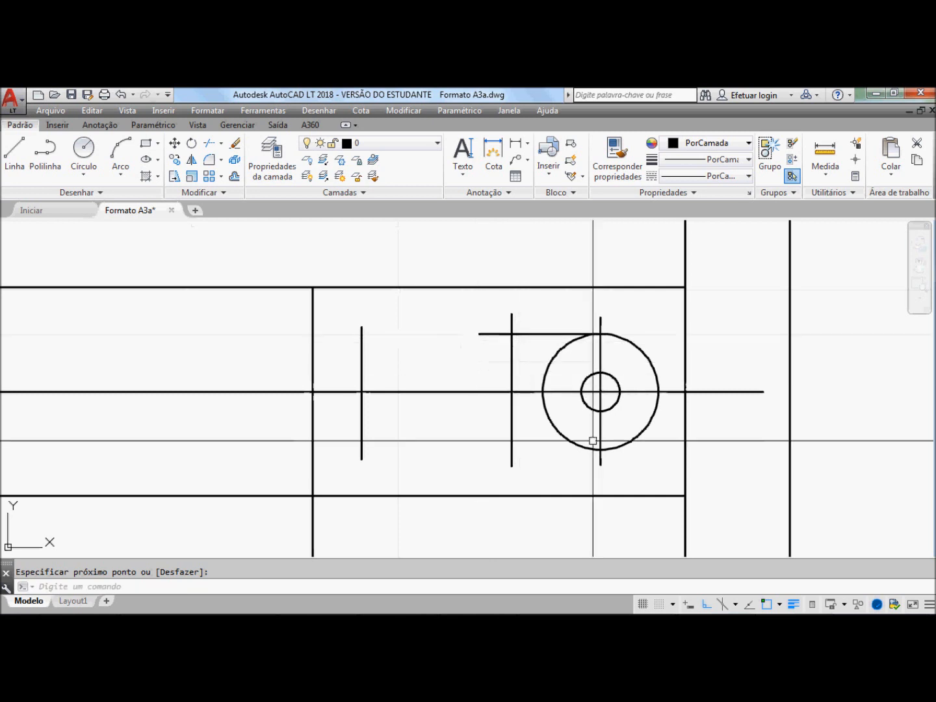
{"action": "key", "text": "Return"}
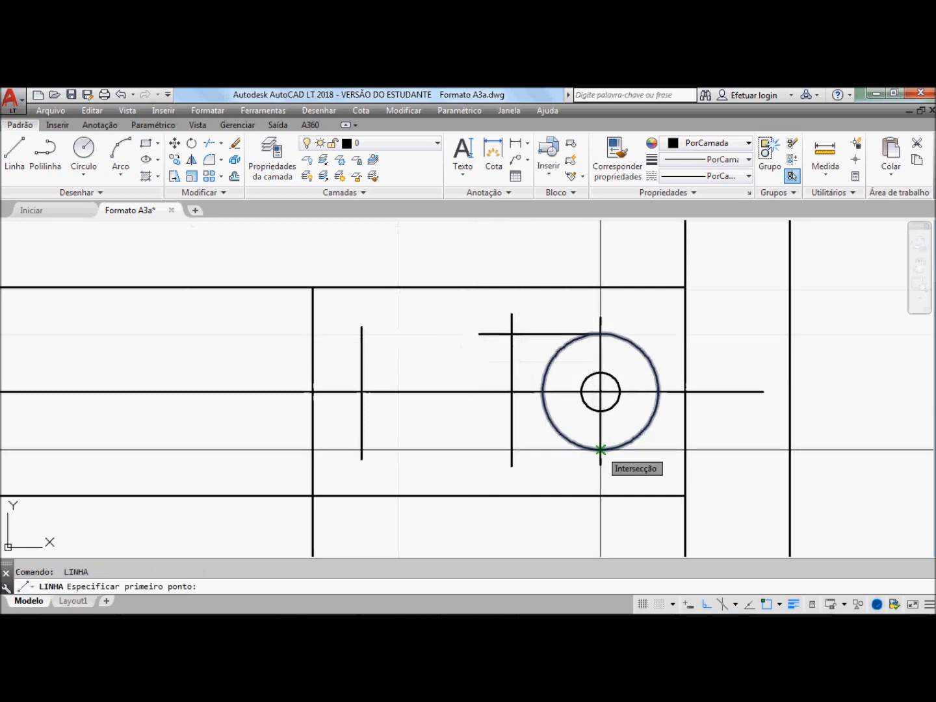
{"action": "left_click", "coordinate": [599, 450]}
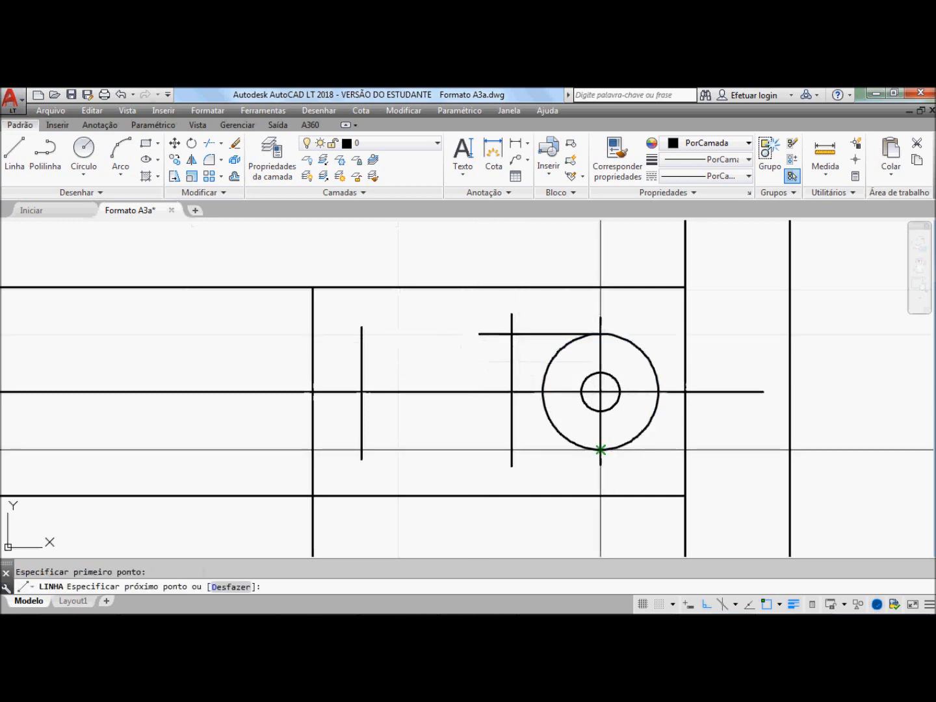
{"action": "left_click", "coordinate": [492, 456]}
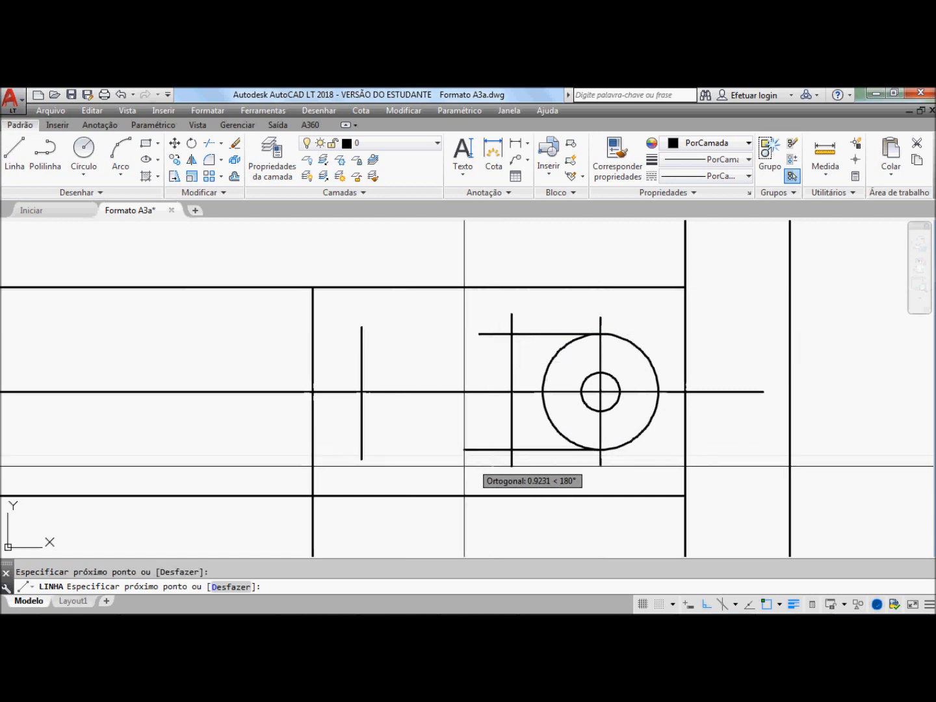
{"action": "key", "text": "Return"}
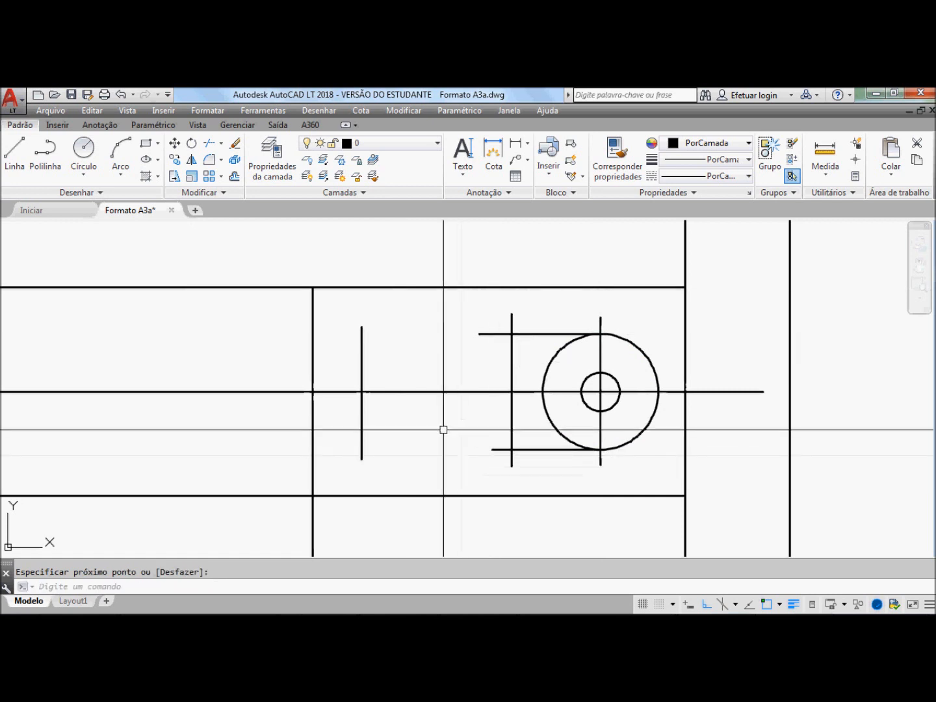
Draw horizontal lines from the inner circle's top and bottom points leftward past the farther vertical line
{"action": "key", "text": "Return"}
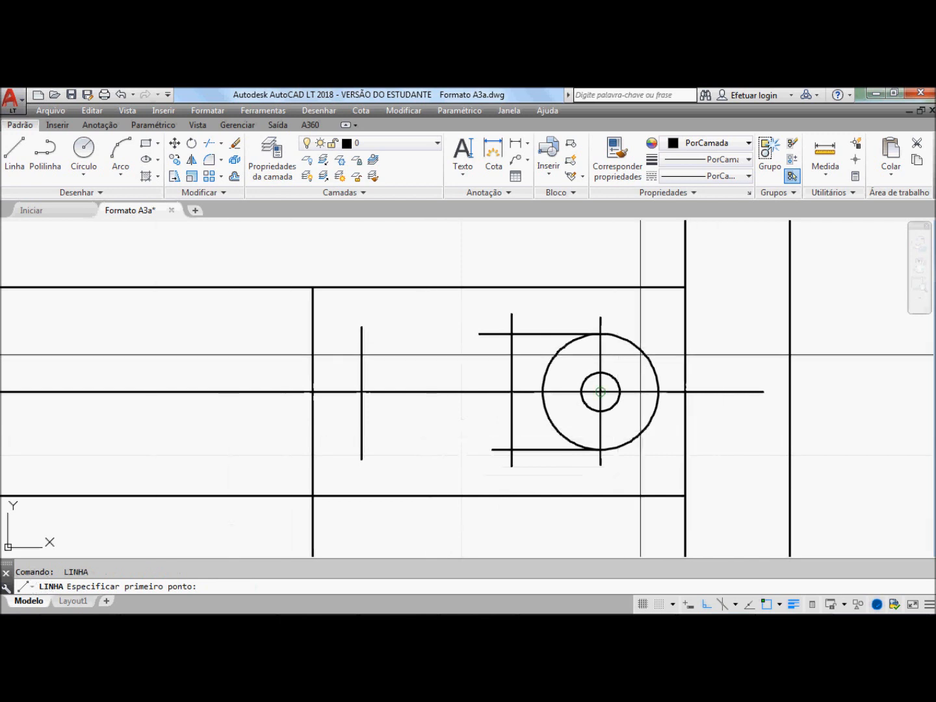
{"action": "left_click", "coordinate": [599, 372]}
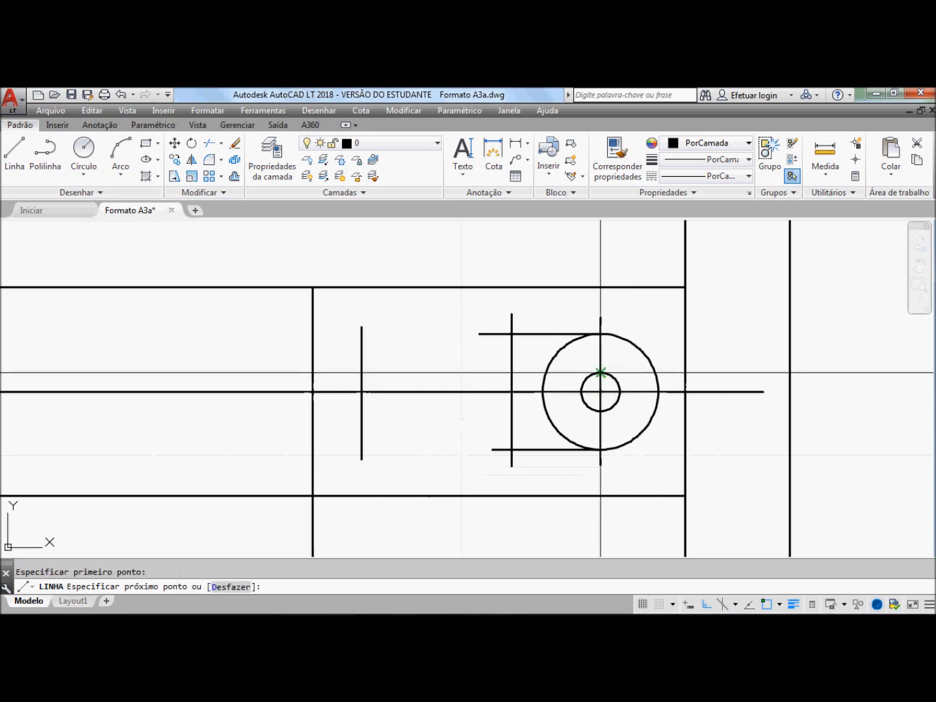
{"action": "left_click", "coordinate": [353, 372]}
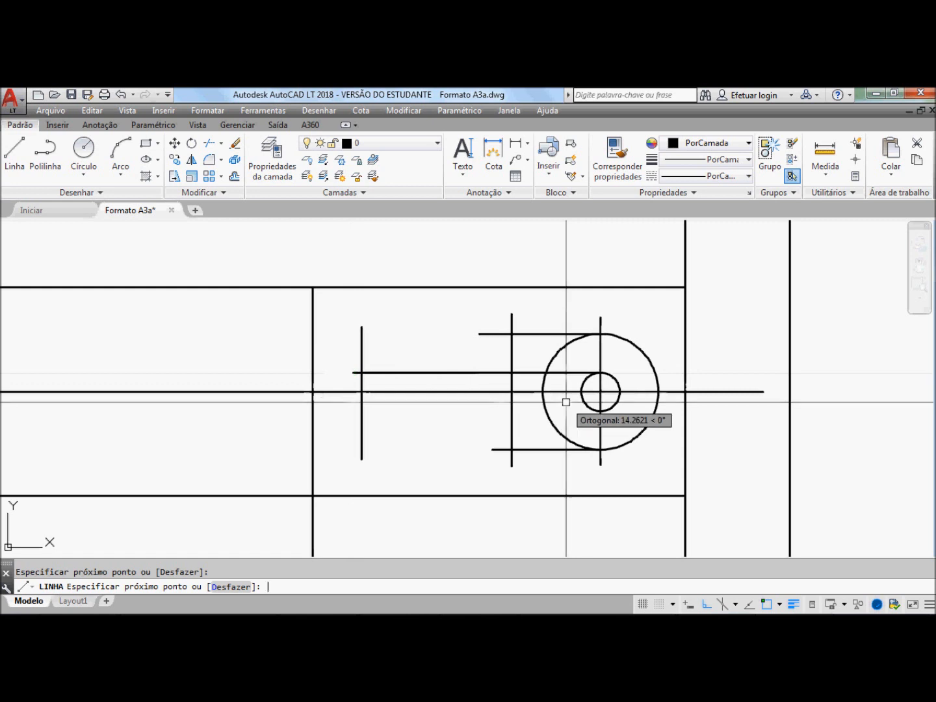
{"action": "key", "text": "Return"}
{"action": "key", "text": "Return"}
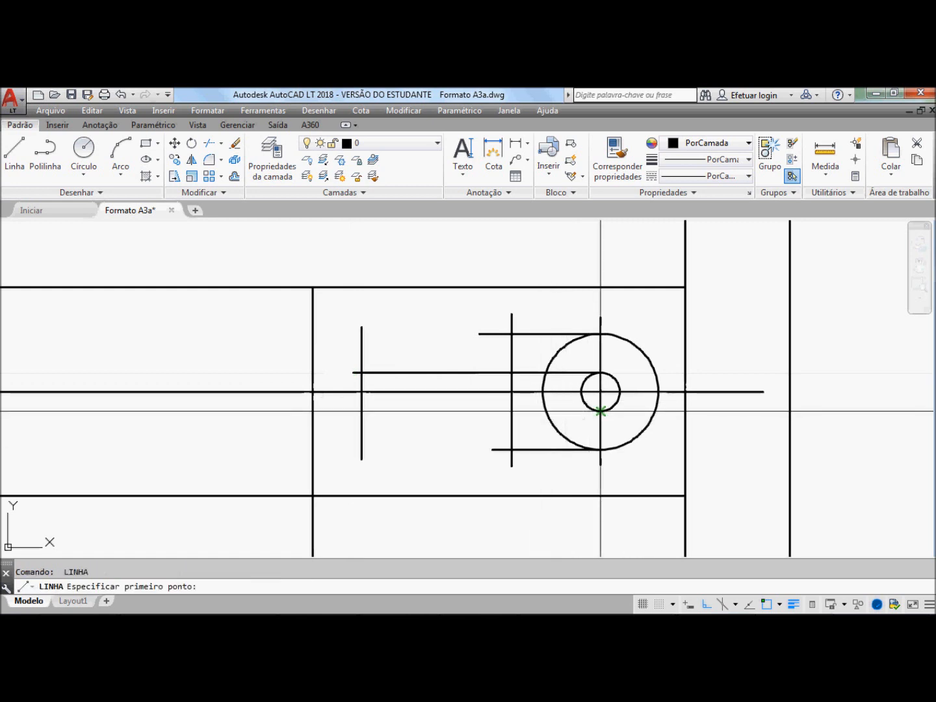
{"action": "left_click", "coordinate": [599, 412]}
{"action": "left_click", "coordinate": [344, 411]}
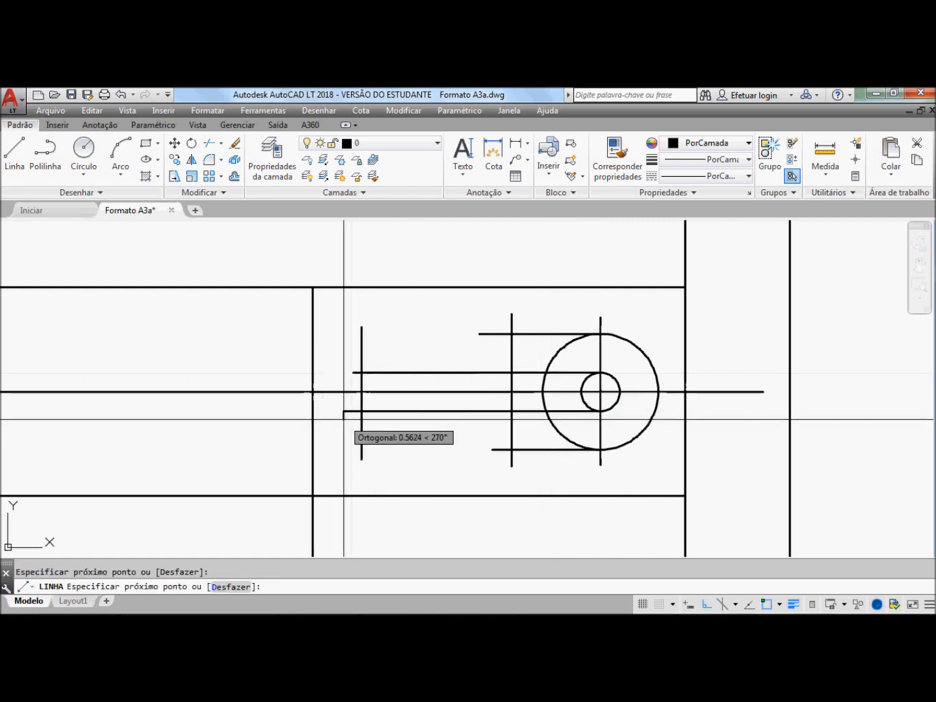
{"action": "key", "text": "Return"}
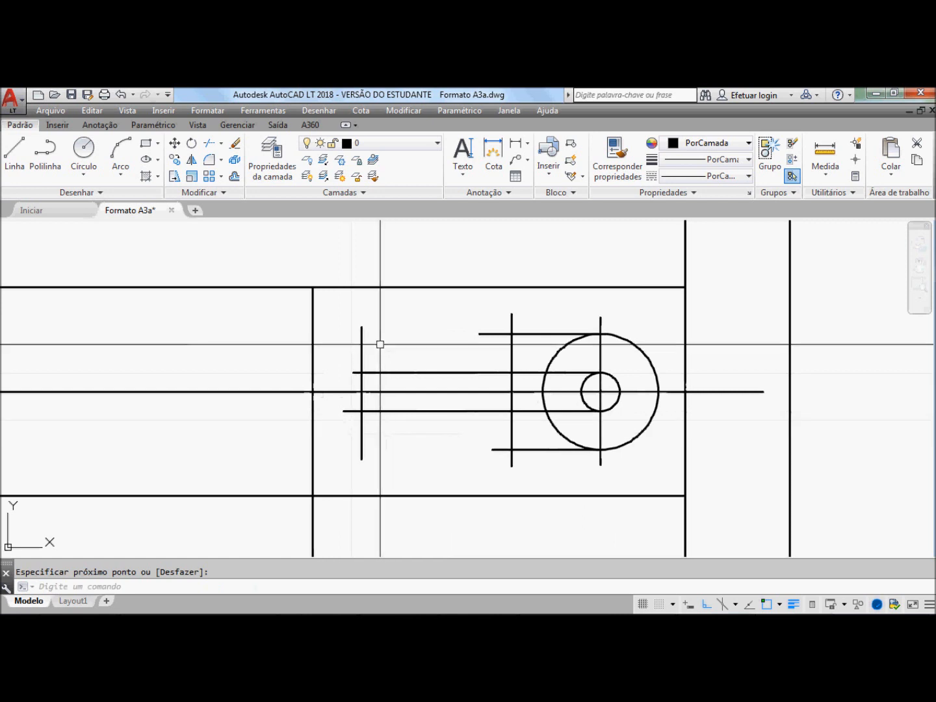
Draw the cone's two sloped edges, joining the inner-circle line intersections on the far vertical to the outer-circle ones on the near vertical
{"action": "key", "text": "Return"}
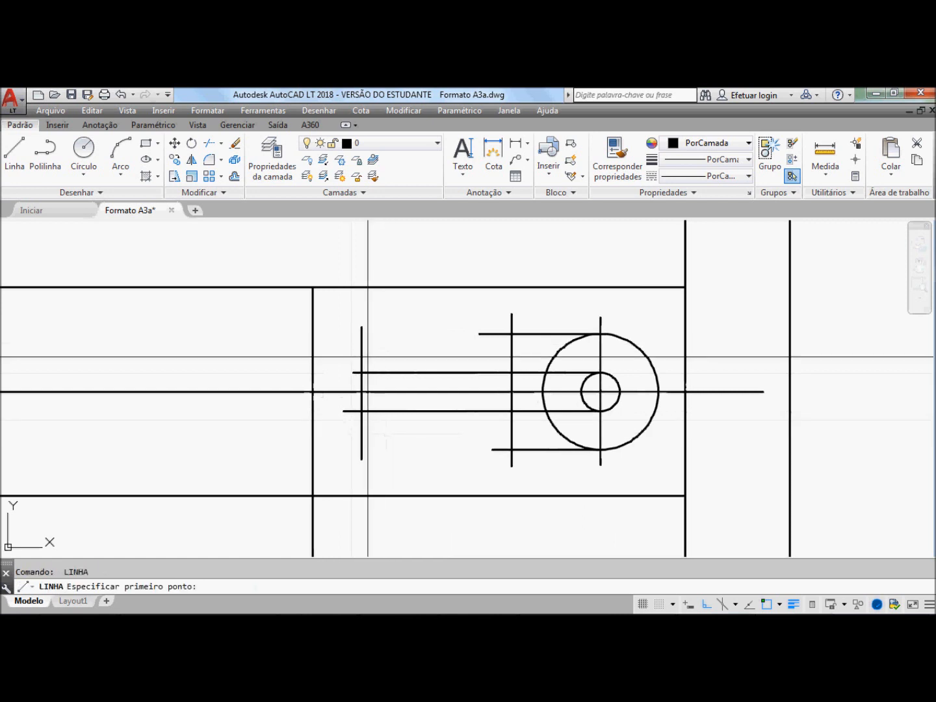
{"action": "left_click", "coordinate": [361, 371]}
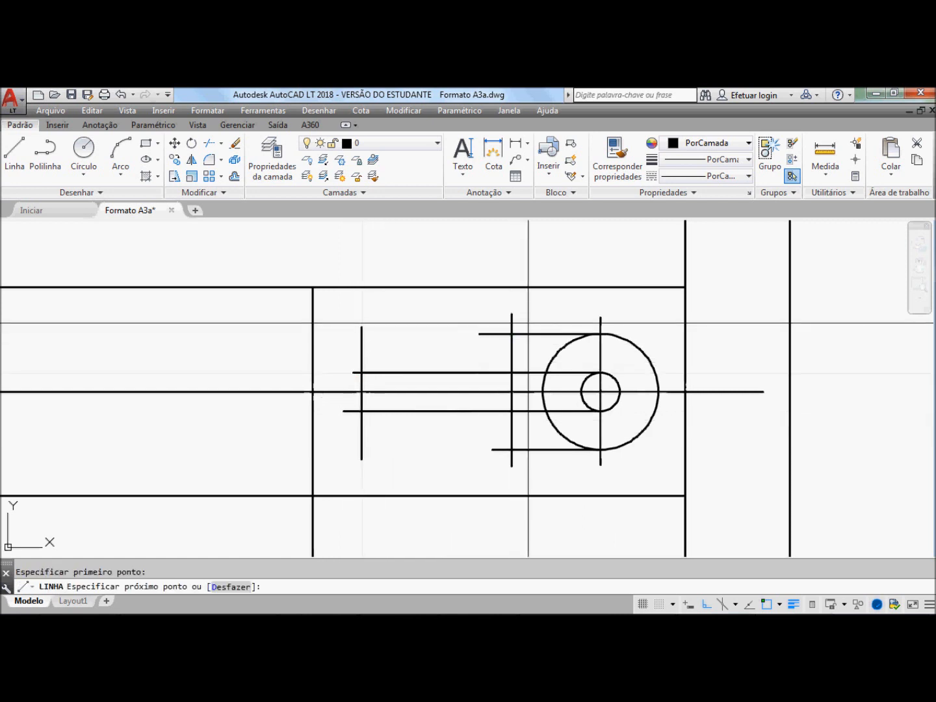
{"action": "left_click", "coordinate": [511, 333]}
{"action": "key", "text": "Return"}
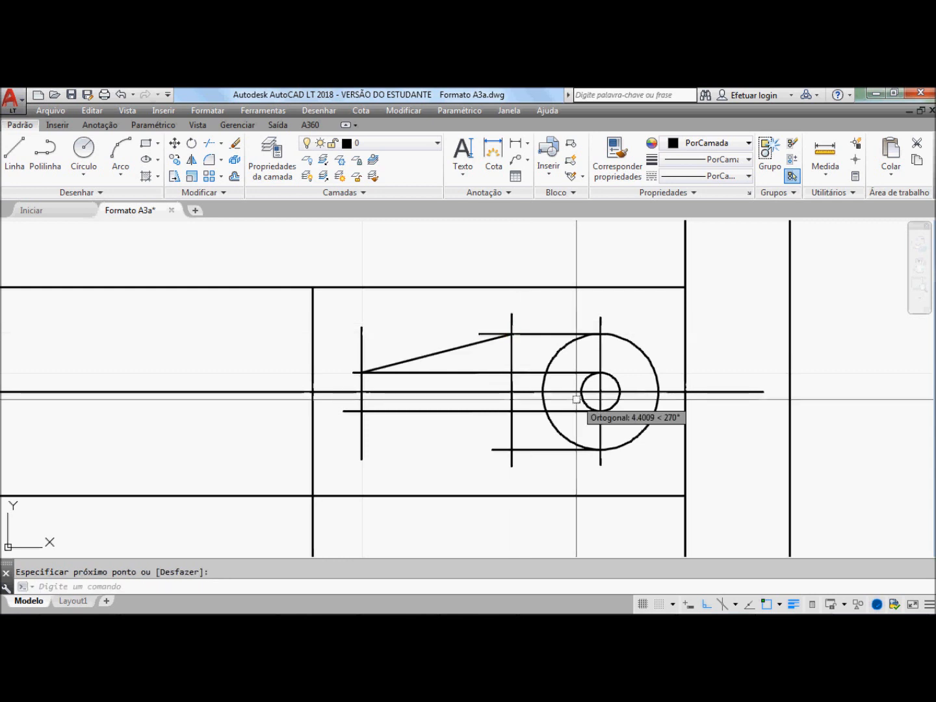
{"action": "key", "text": "Return"}
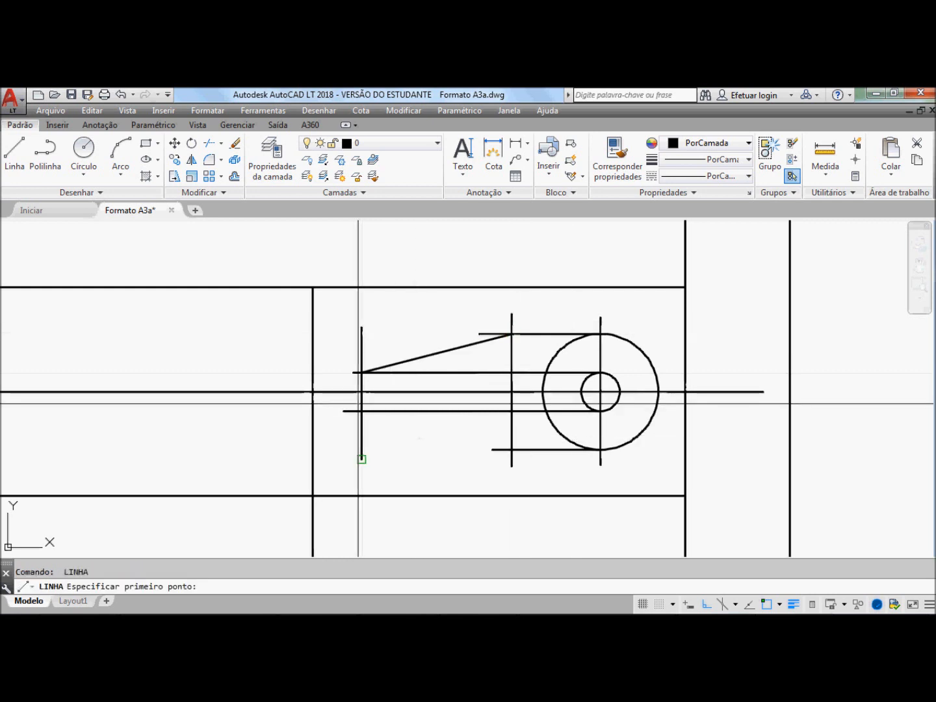
{"action": "left_click", "coordinate": [360, 411]}
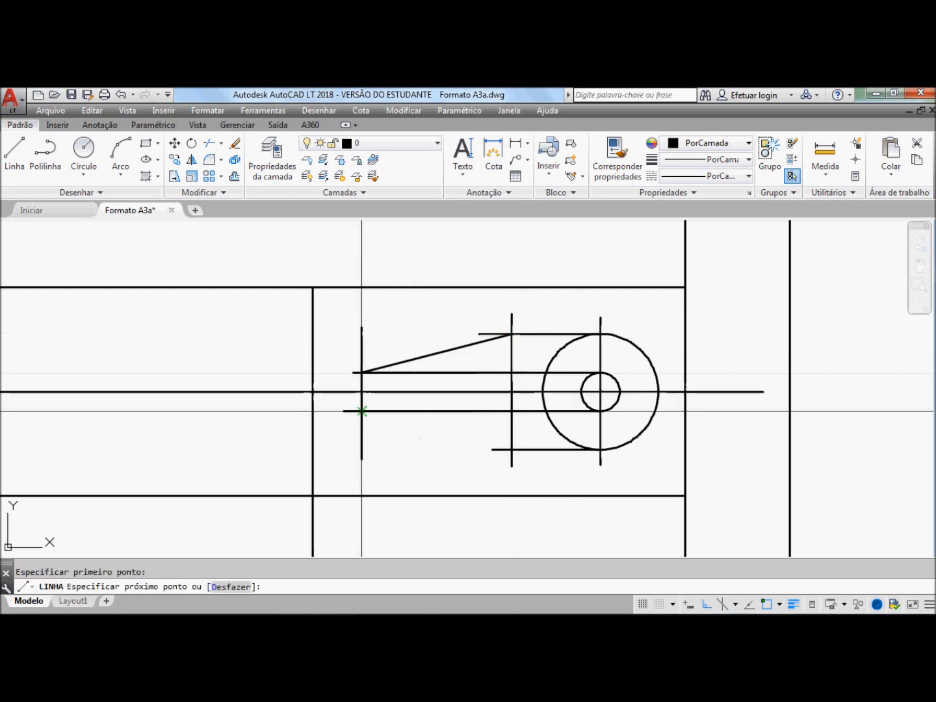
{"action": "left_click", "coordinate": [512, 449]}
{"action": "key", "text": "Return"}
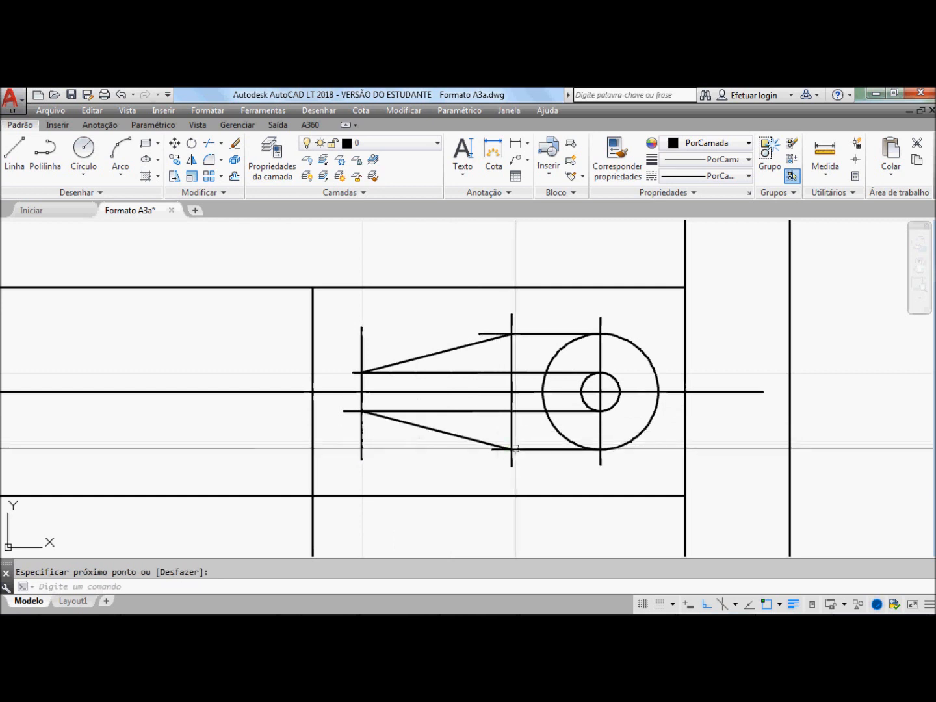
Erase the four horizontal construction lines running from the circles' top and bottom points across the cone
{"action": "left_click", "coordinate": [235, 144]}
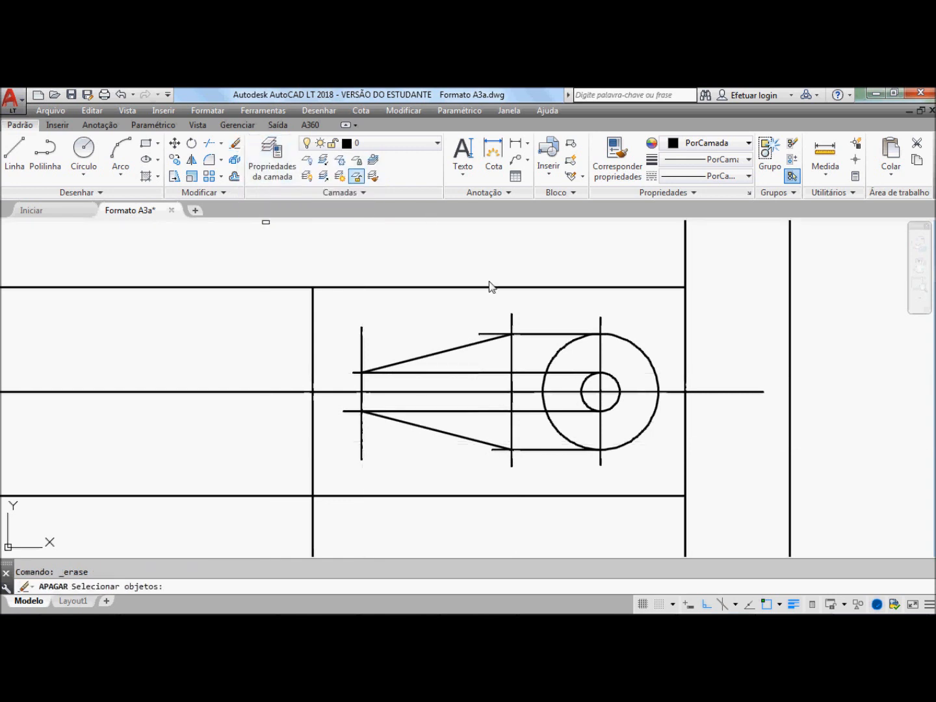
{"action": "left_click", "coordinate": [536, 335]}
{"action": "left_click", "coordinate": [522, 372]}
{"action": "left_click", "coordinate": [525, 408]}
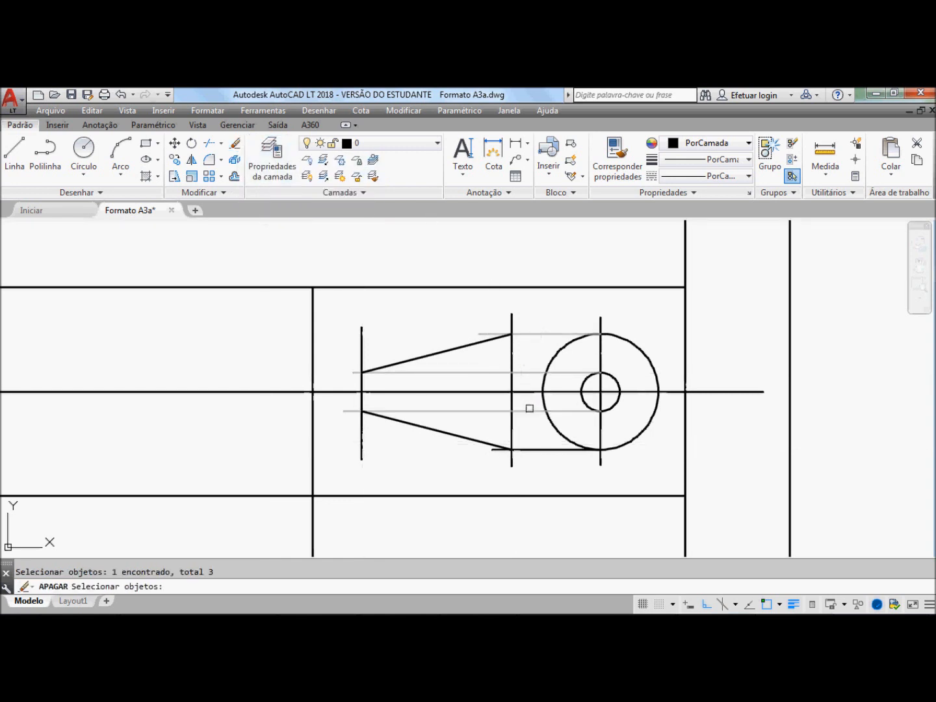
{"action": "key", "text": "Return"}
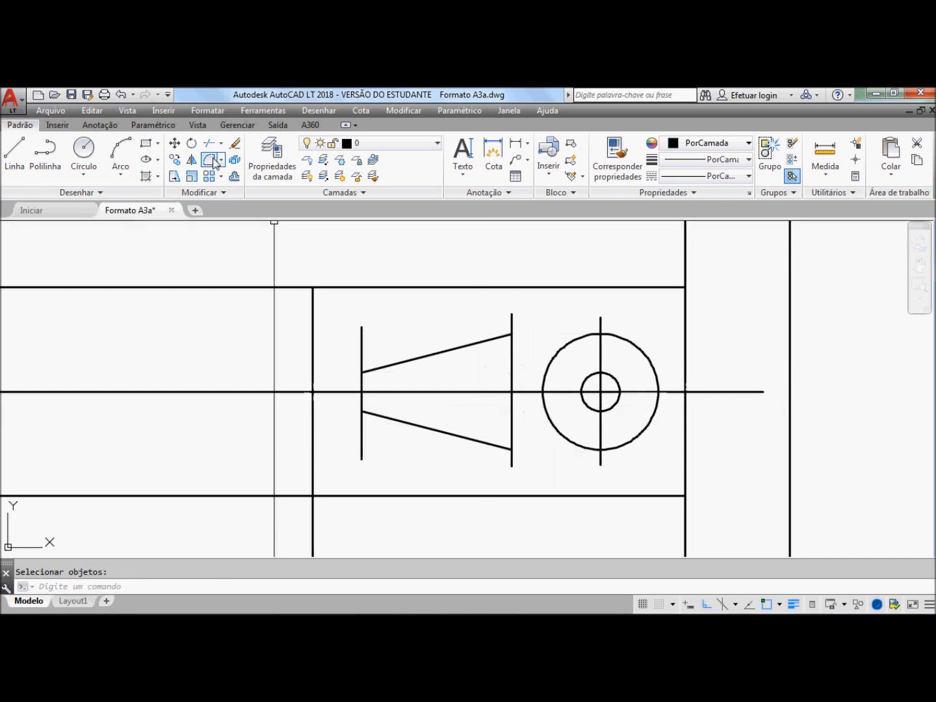
Trim the small end's vertical line to the cone's upper and lower sloped edges using Fillet with radius 0
{"action": "left_click", "coordinate": [214, 160]}
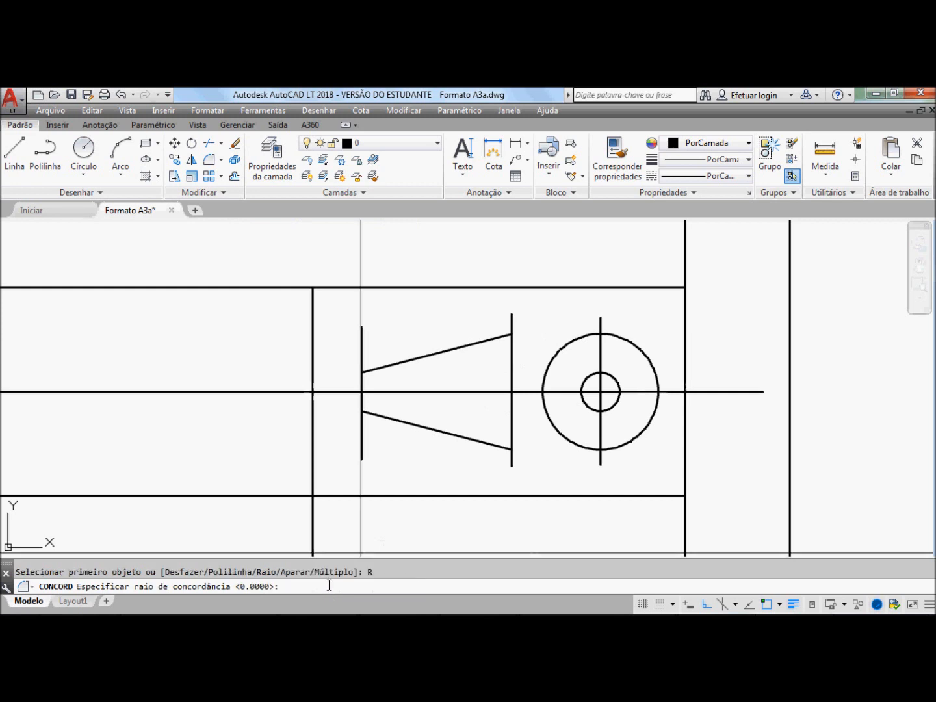
{"action": "type", "text": "0"}
{"action": "key", "text": "Return"}
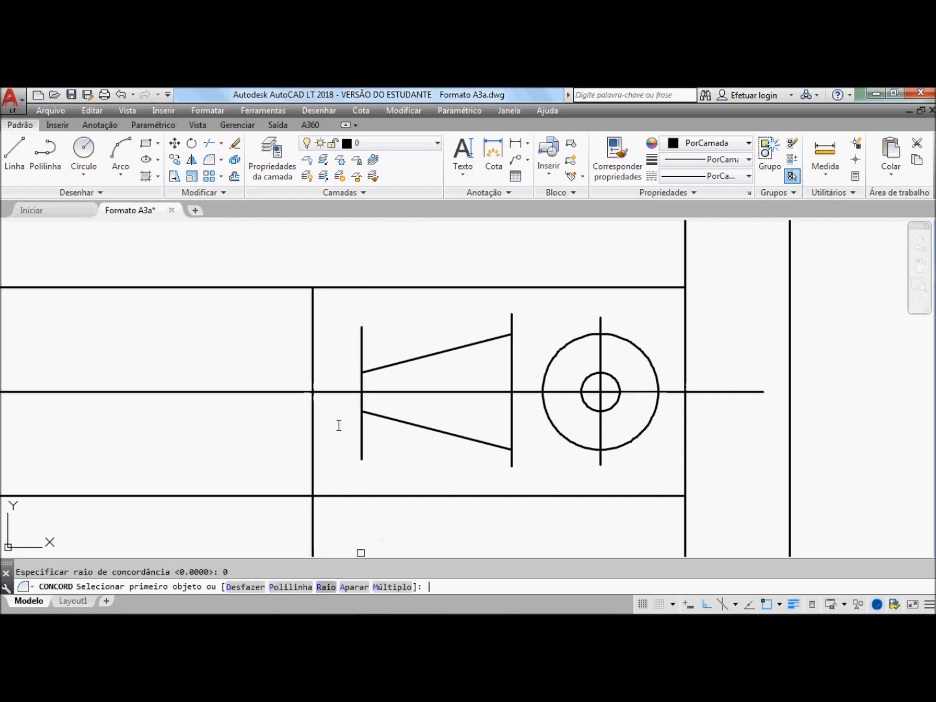
{"action": "left_click", "coordinate": [364, 373]}
{"action": "left_click", "coordinate": [362, 379]}
{"action": "left_click", "coordinate": [362, 379]}
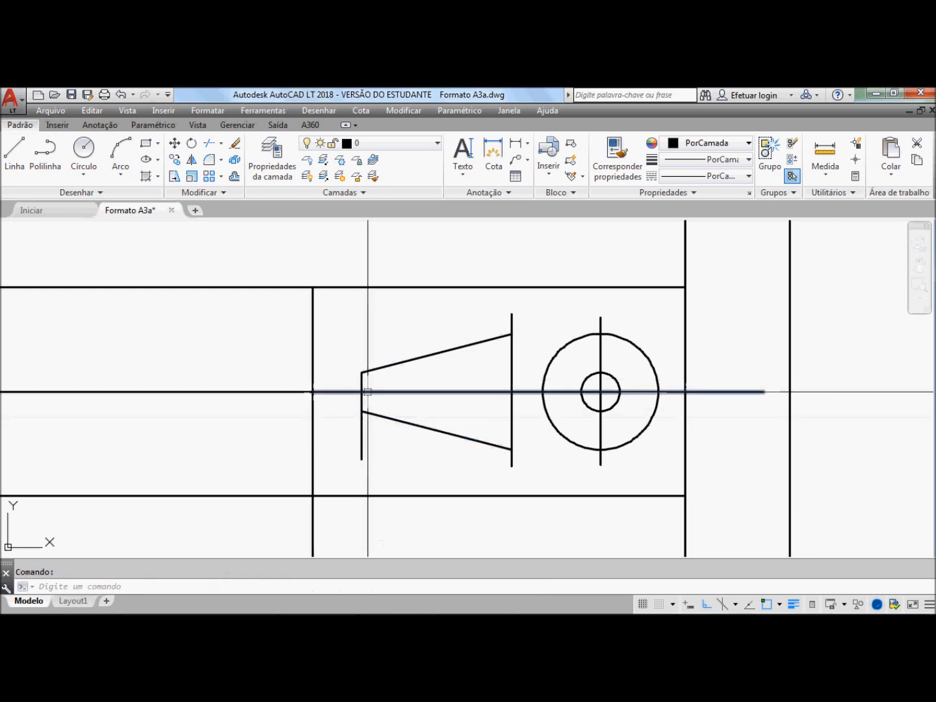
{"action": "key", "text": "Return"}
{"action": "left_click", "coordinate": [362, 401]}
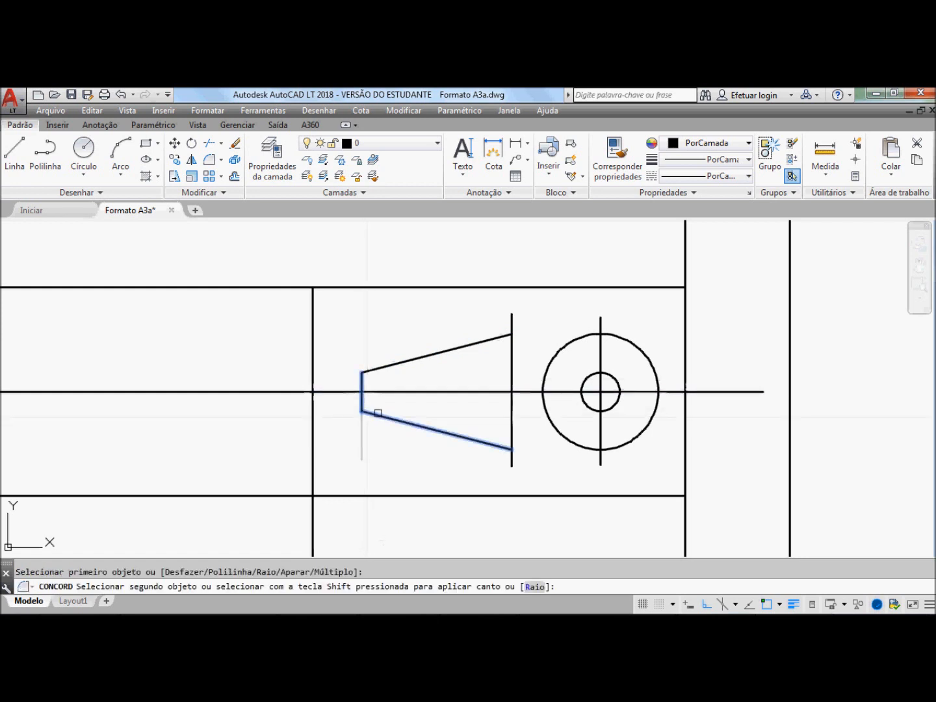
{"action": "left_click", "coordinate": [377, 412]}
Fillet the cone's large-end vertical line with both sloped edges at radius 0 to form sharp corners
{"action": "key", "text": "Return"}
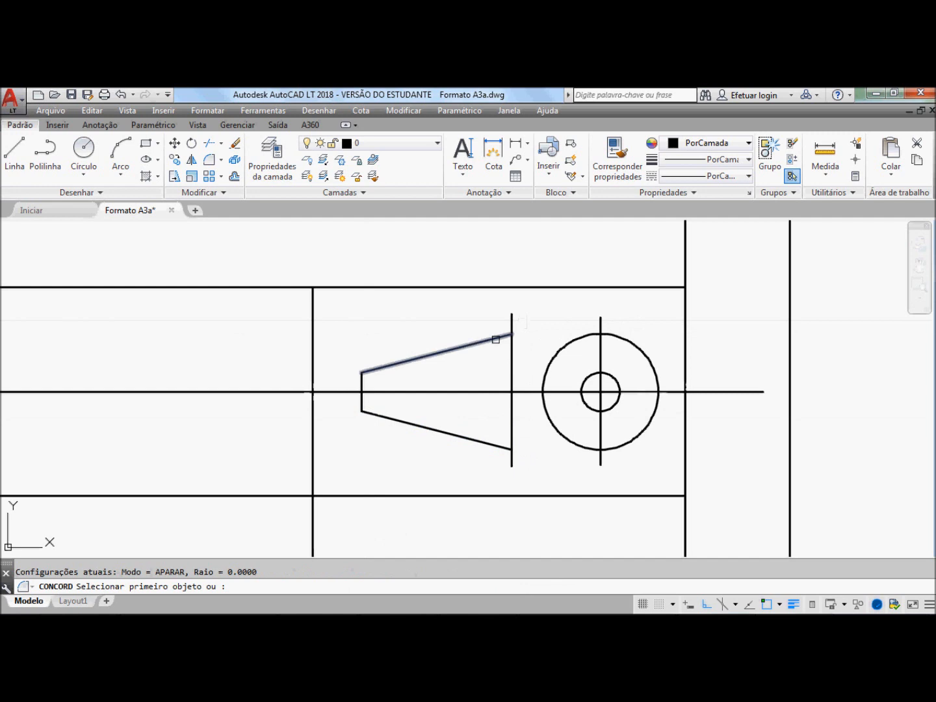
{"action": "left_click", "coordinate": [496, 338]}
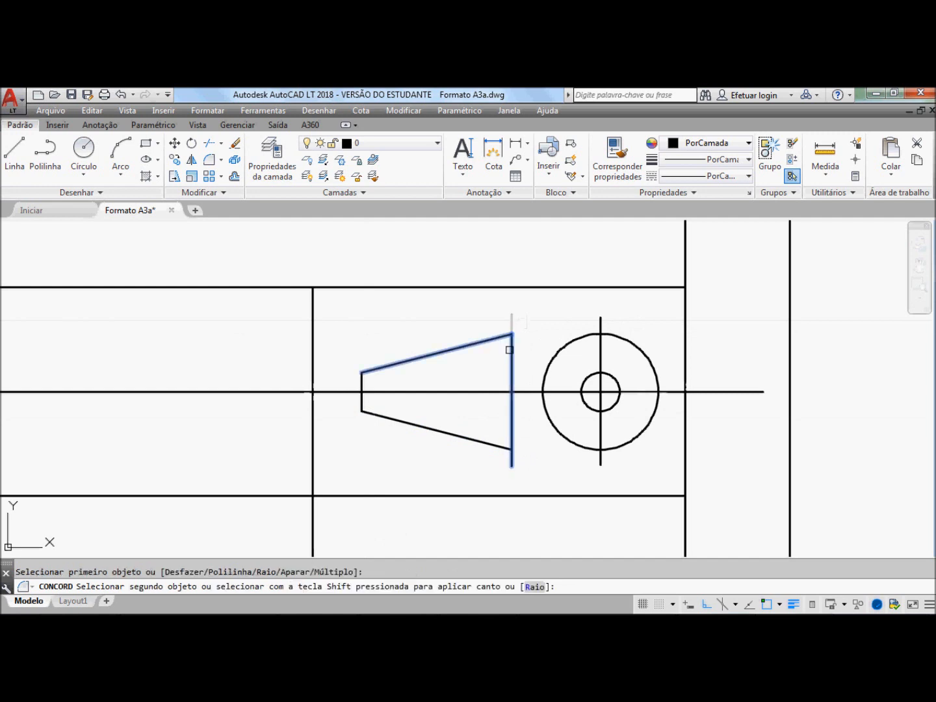
{"action": "left_click", "coordinate": [511, 351]}
{"action": "key", "text": "Return"}
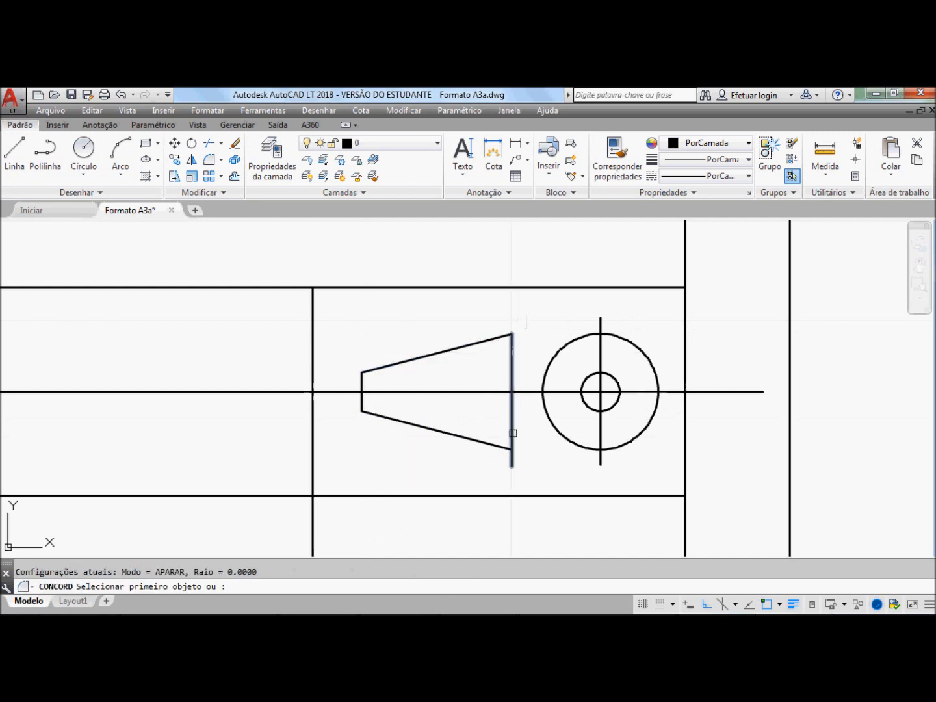
{"action": "left_click", "coordinate": [511, 431]}
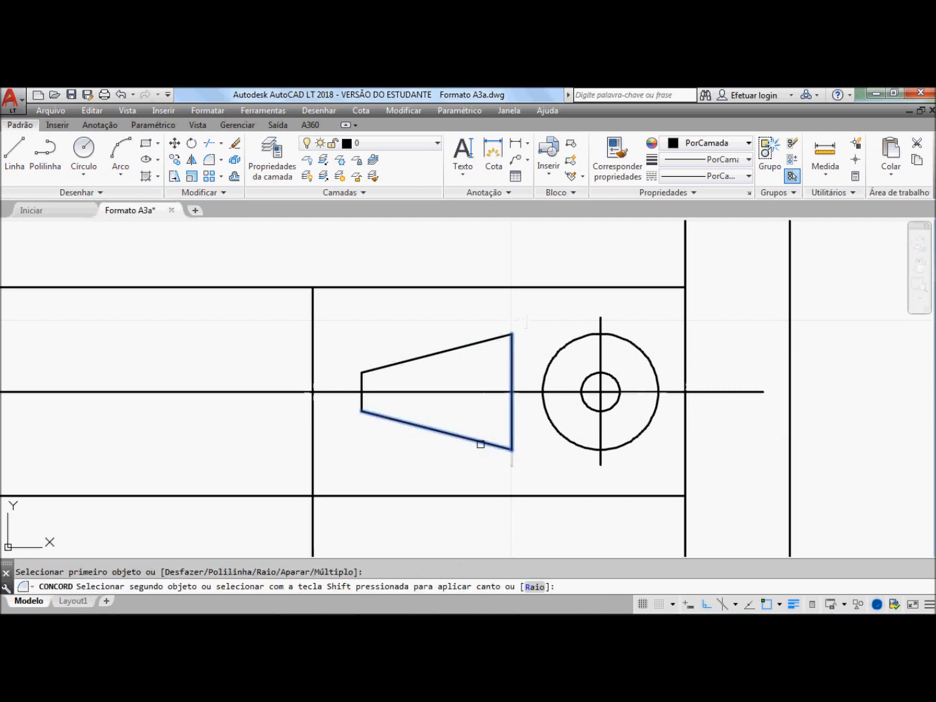
{"action": "left_click", "coordinate": [484, 441]}
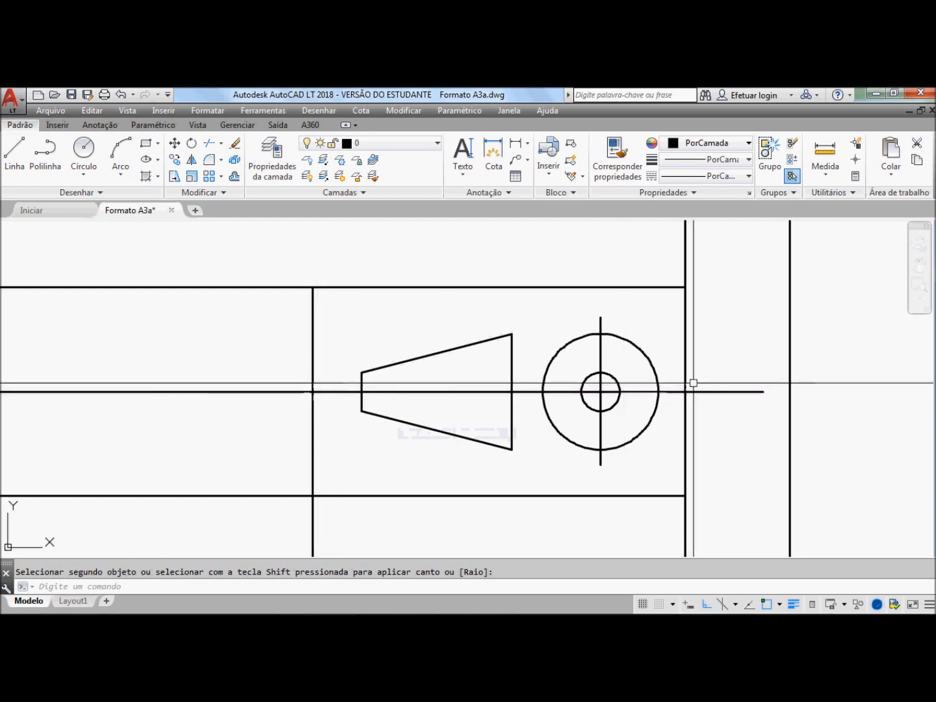
Shorten the symbol's horizontal centre line with Break so it ends just beyond the cone's small end and the outer circle
{"action": "left_click", "coordinate": [225, 192]}
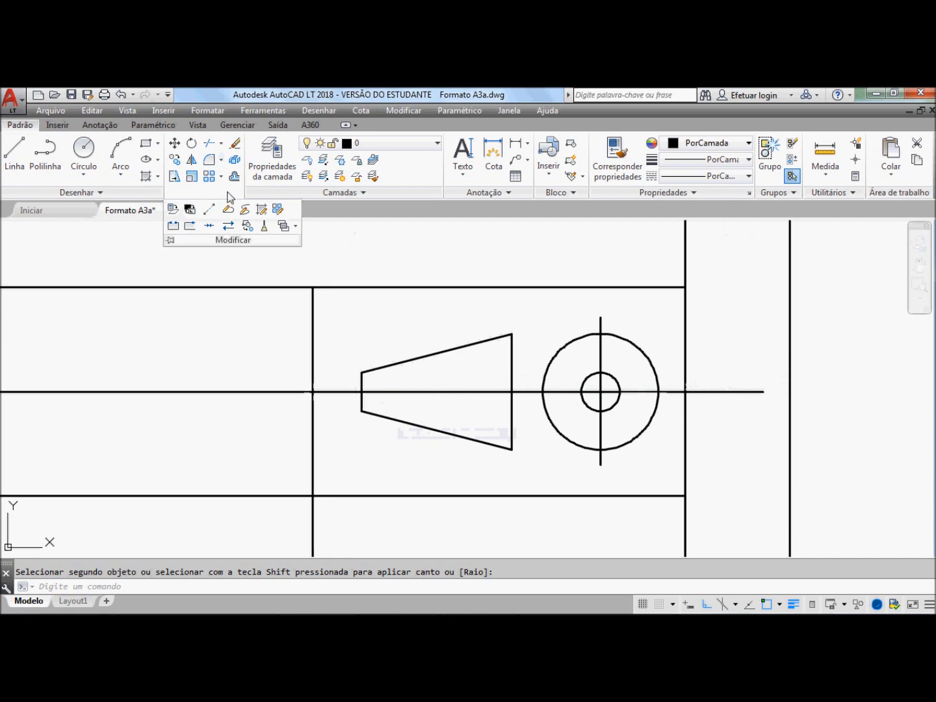
{"action": "left_click", "coordinate": [172, 227]}
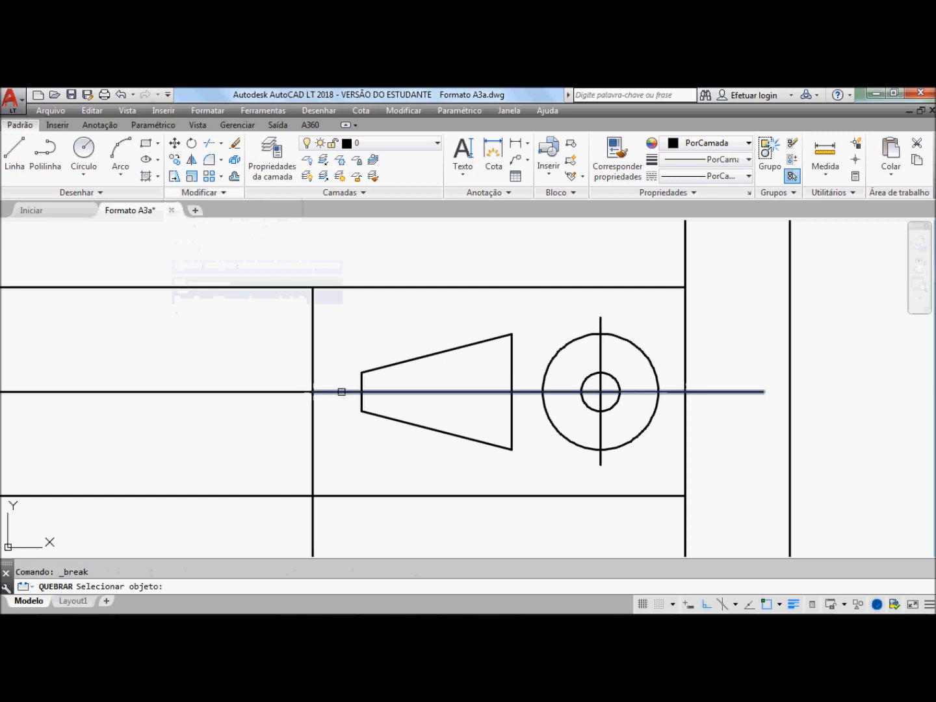
{"action": "left_click", "coordinate": [342, 392]}
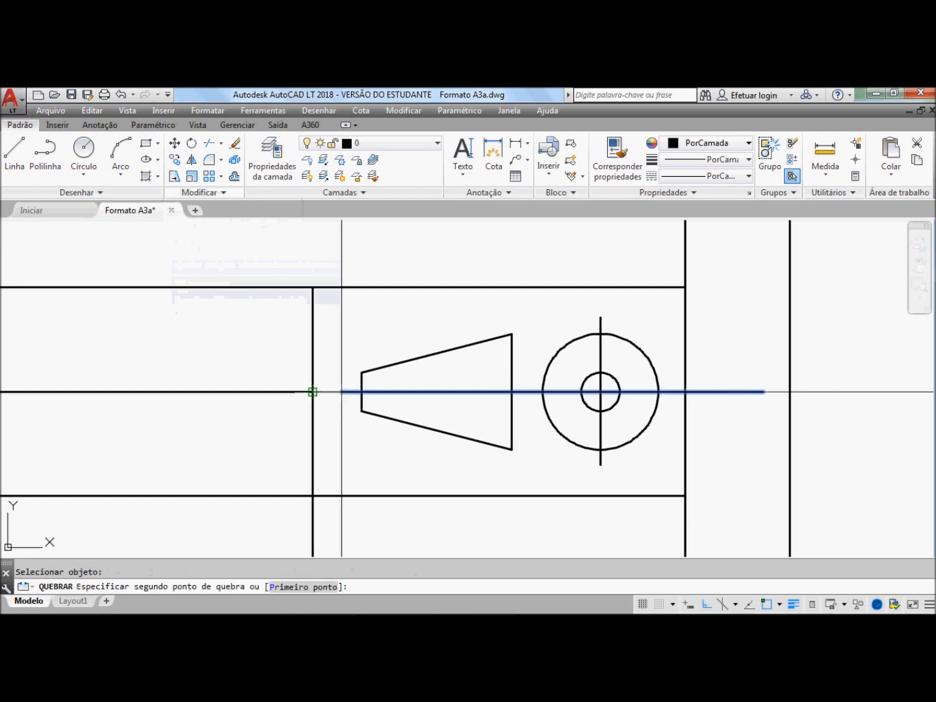
{"action": "left_click", "coordinate": [247, 350]}
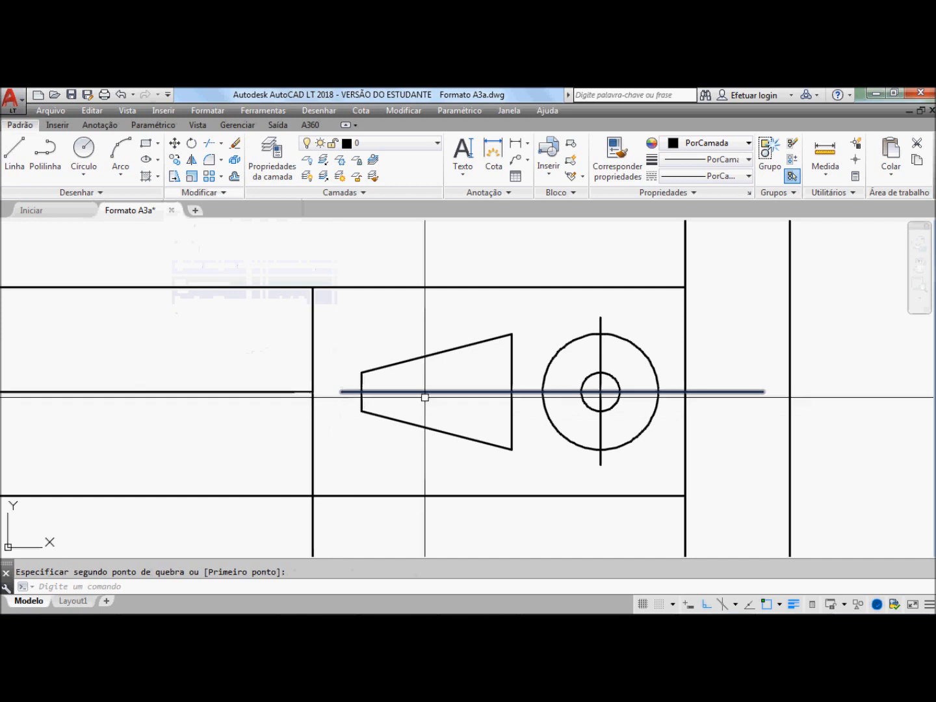
{"action": "key", "text": "Return"}
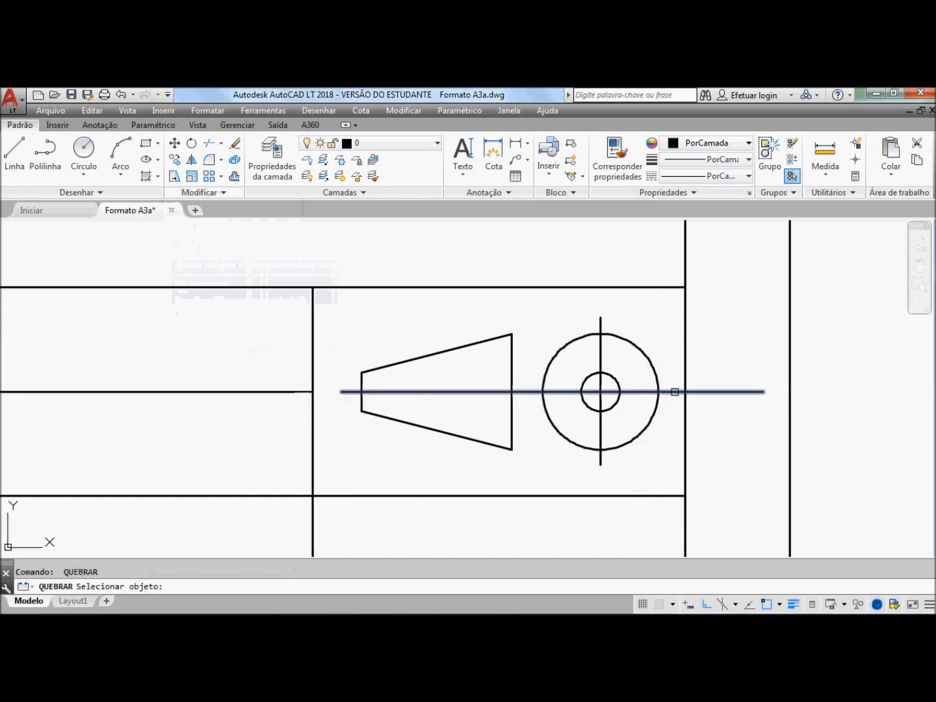
{"action": "left_click", "coordinate": [675, 392]}
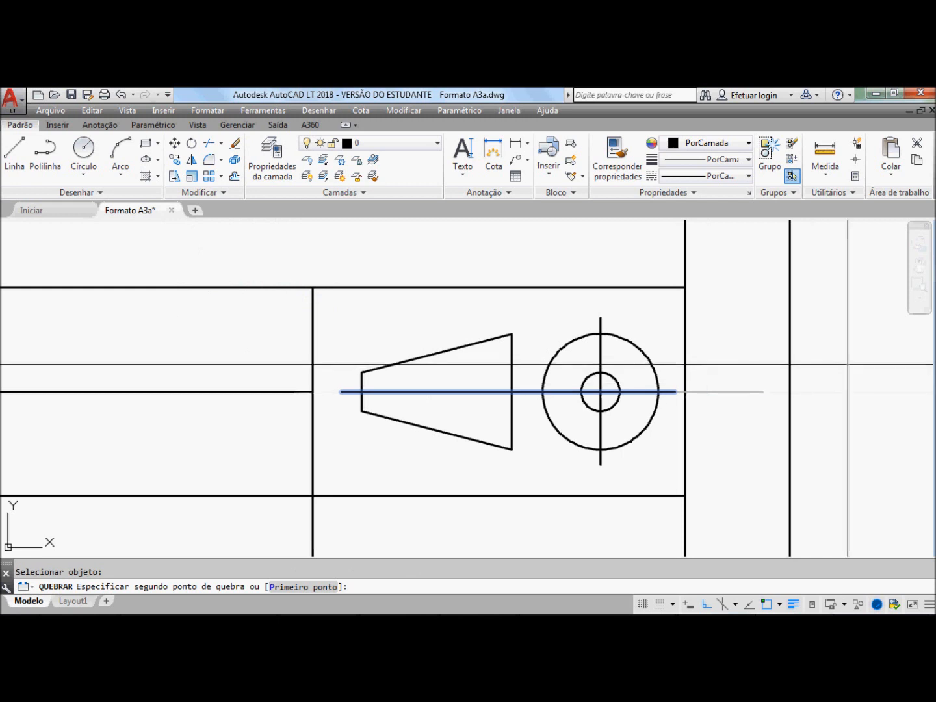
{"action": "left_click", "coordinate": [847, 364]}
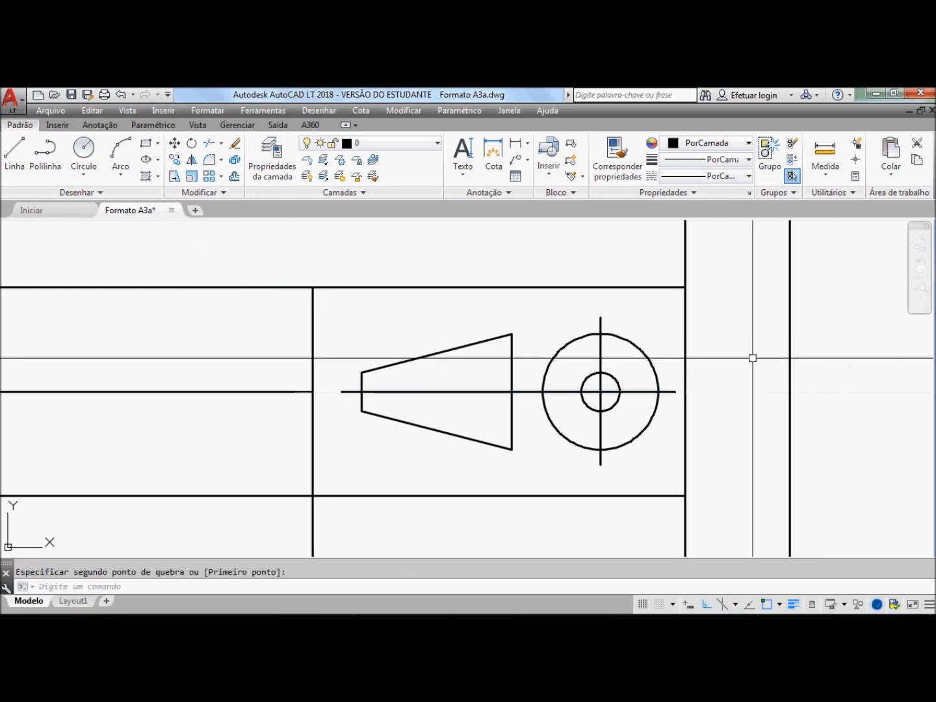
Show the full extents of the A3 format and save the drawing
{"action": "left_click", "coordinate": [922, 298]}
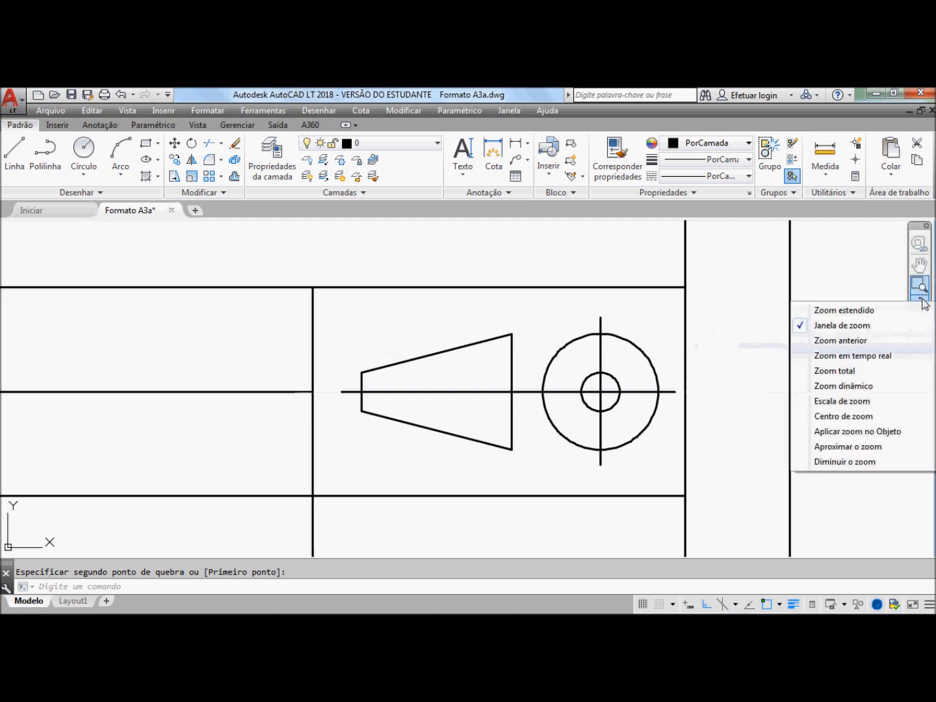
{"action": "left_click", "coordinate": [879, 312]}
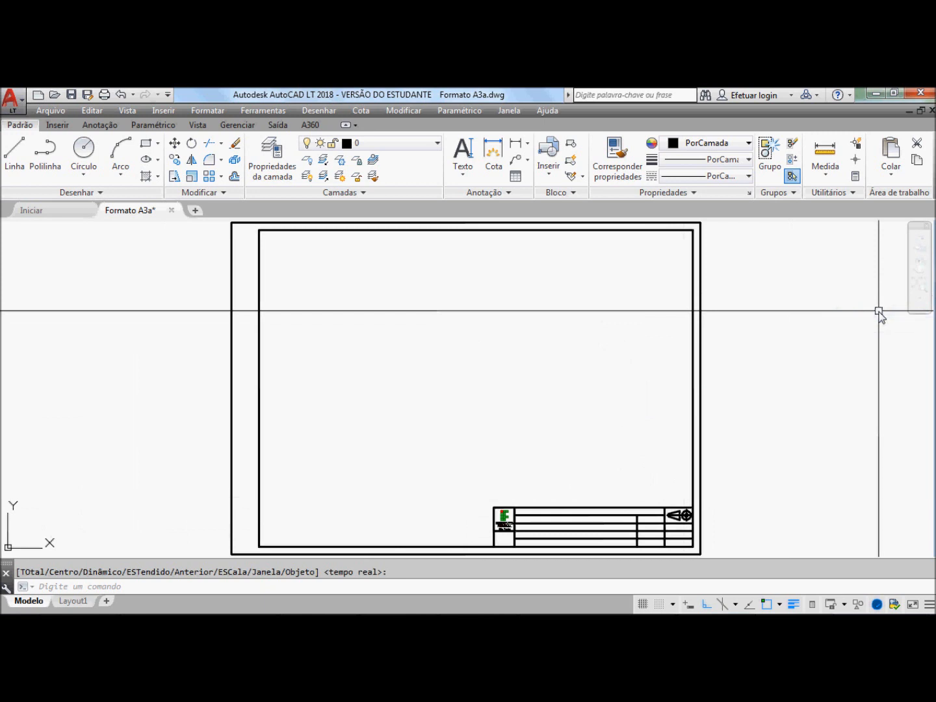
{"action": "left_click", "coordinate": [70, 96]}
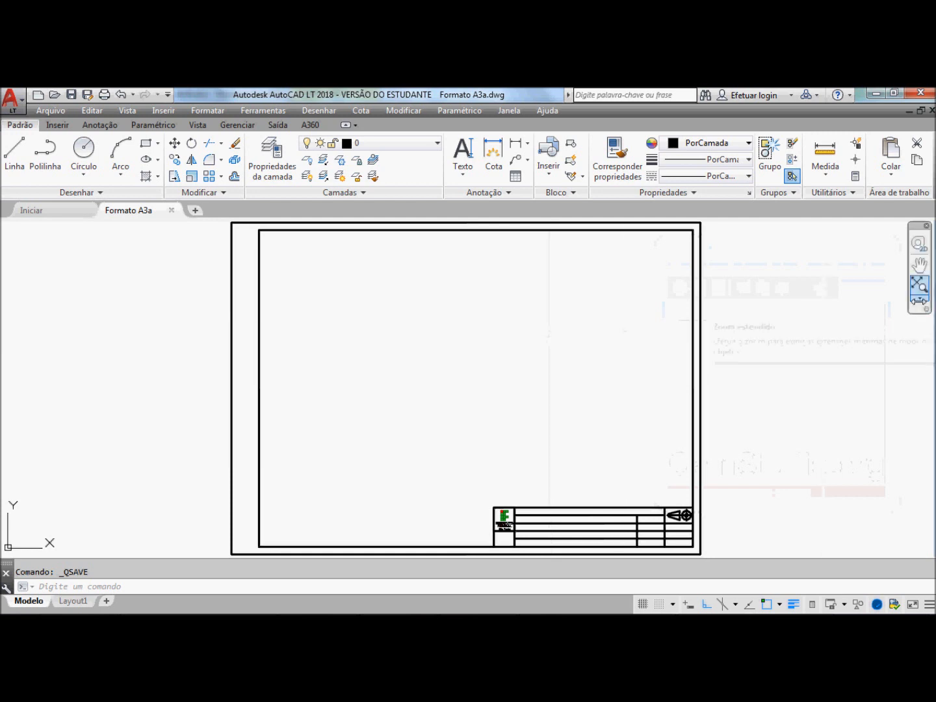
Add the single-line text "Escala" above the title block with height 1.5 and rotation 0
{"action": "left_click", "coordinate": [919, 298]}
{"action": "left_click", "coordinate": [875, 324]}
{"action": "left_click", "coordinate": [713, 487]}
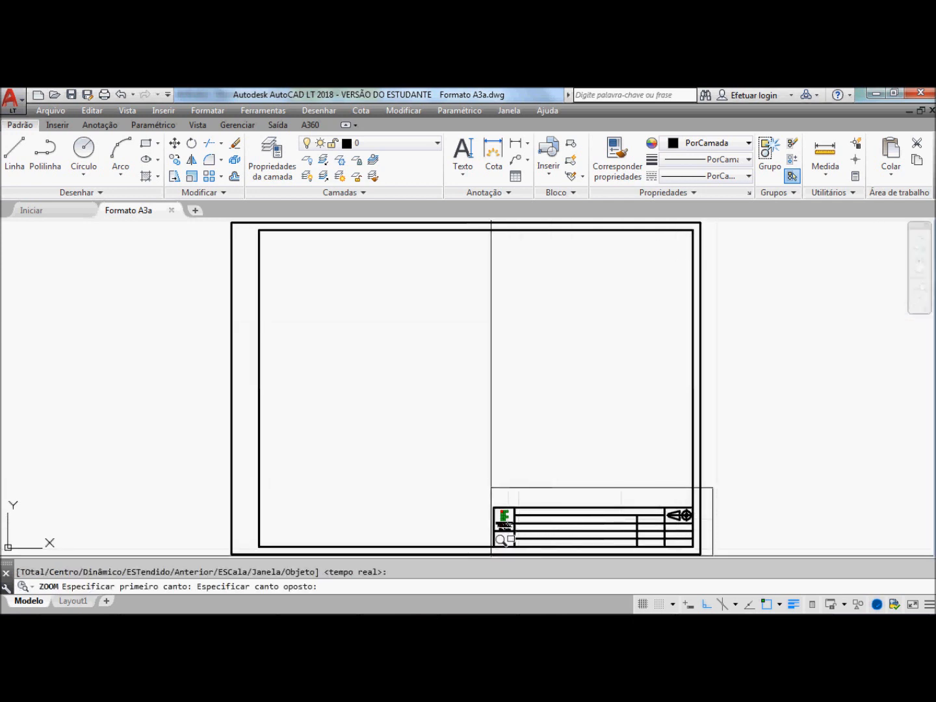
{"action": "left_click", "coordinate": [489, 538]}
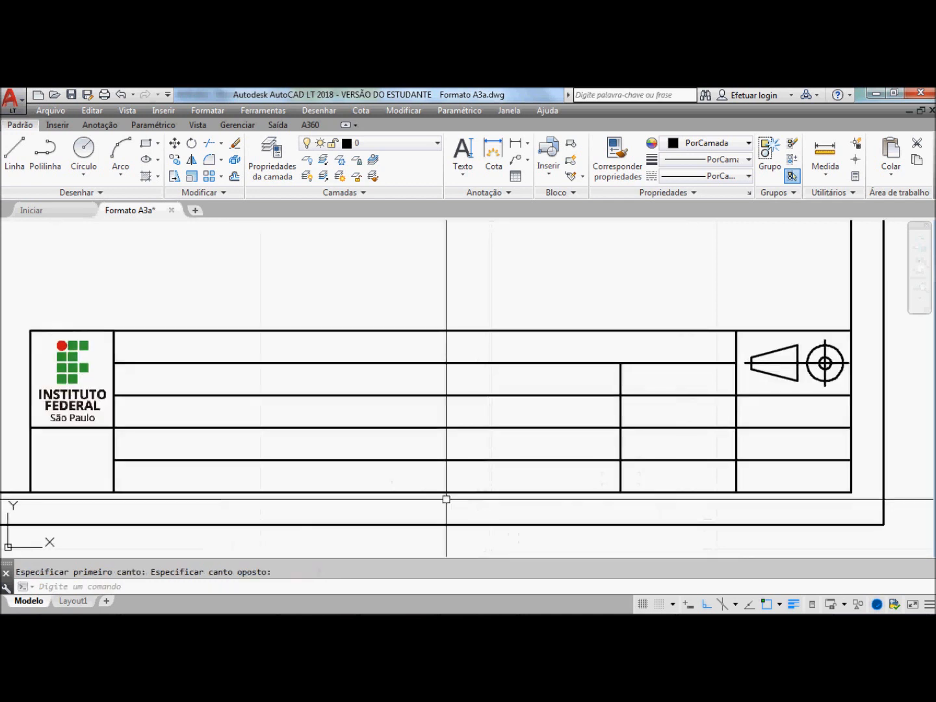
{"action": "left_click", "coordinate": [463, 156]}
{"action": "left_click", "coordinate": [463, 173]}
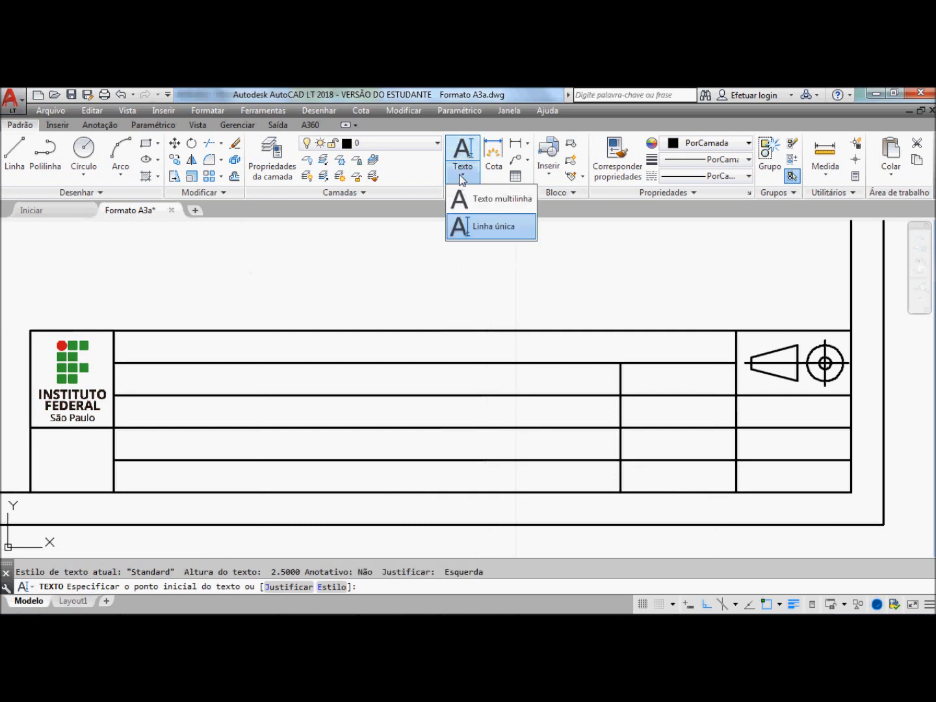
{"action": "left_click", "coordinate": [489, 231]}
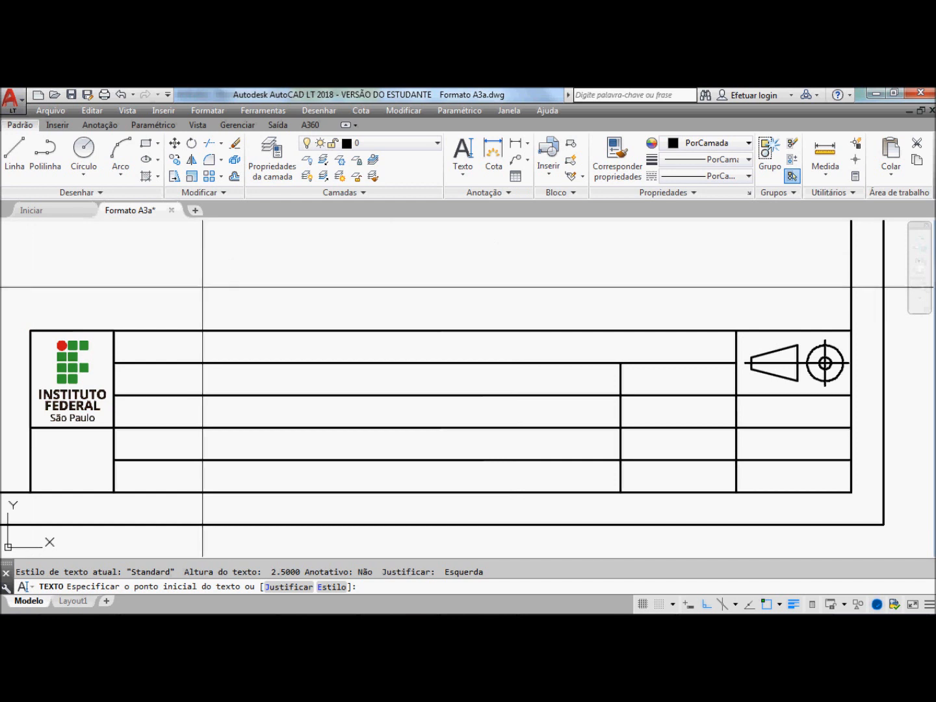
{"action": "left_click", "coordinate": [203, 286]}
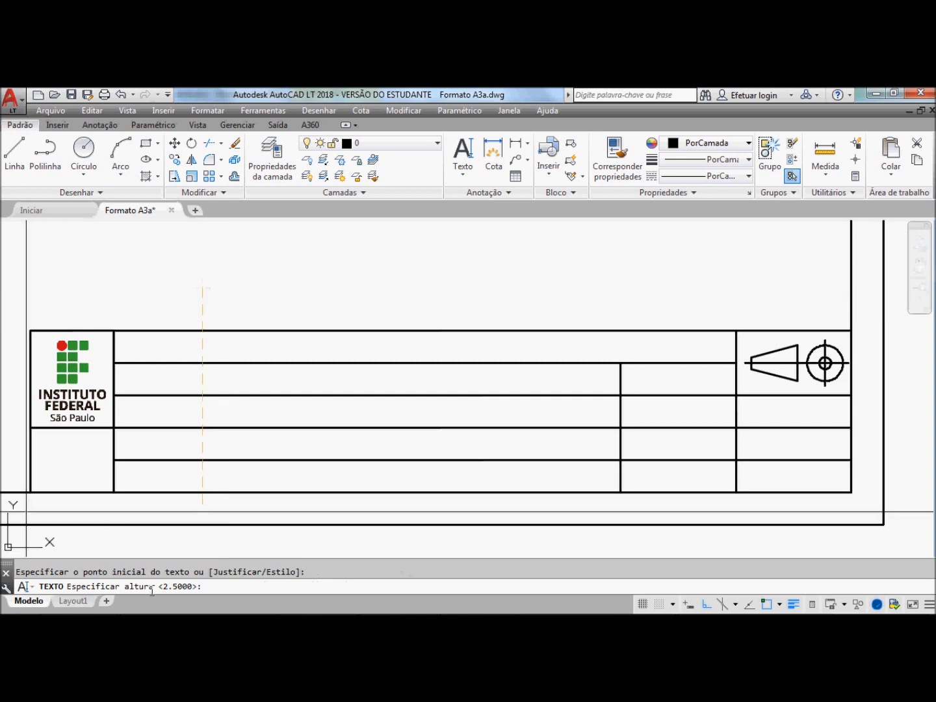
{"action": "type", "text": "1.5"}
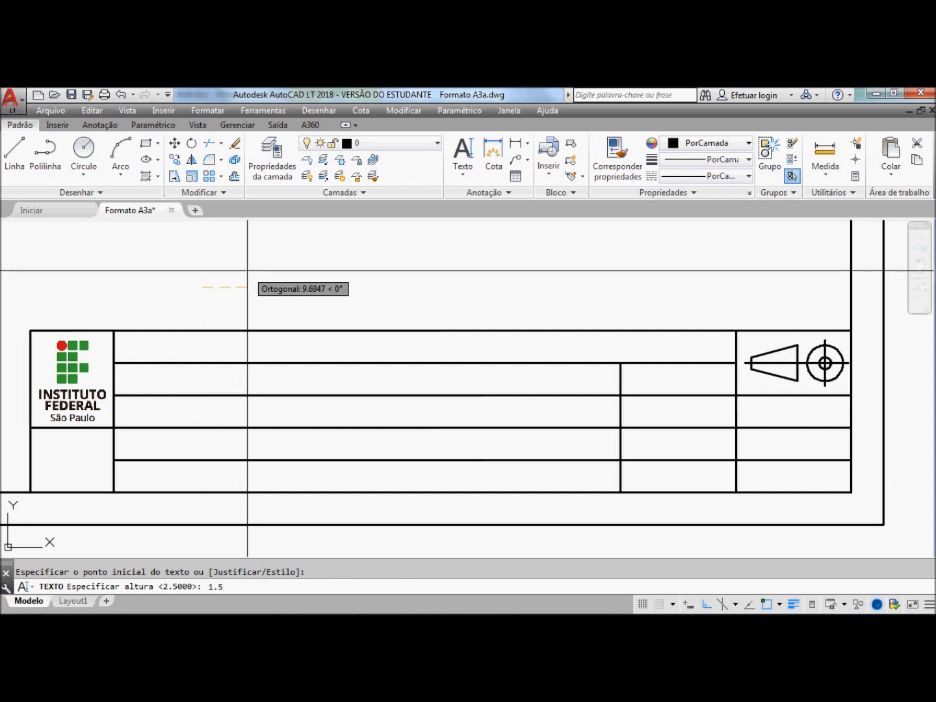
{"action": "key", "text": "Return"}
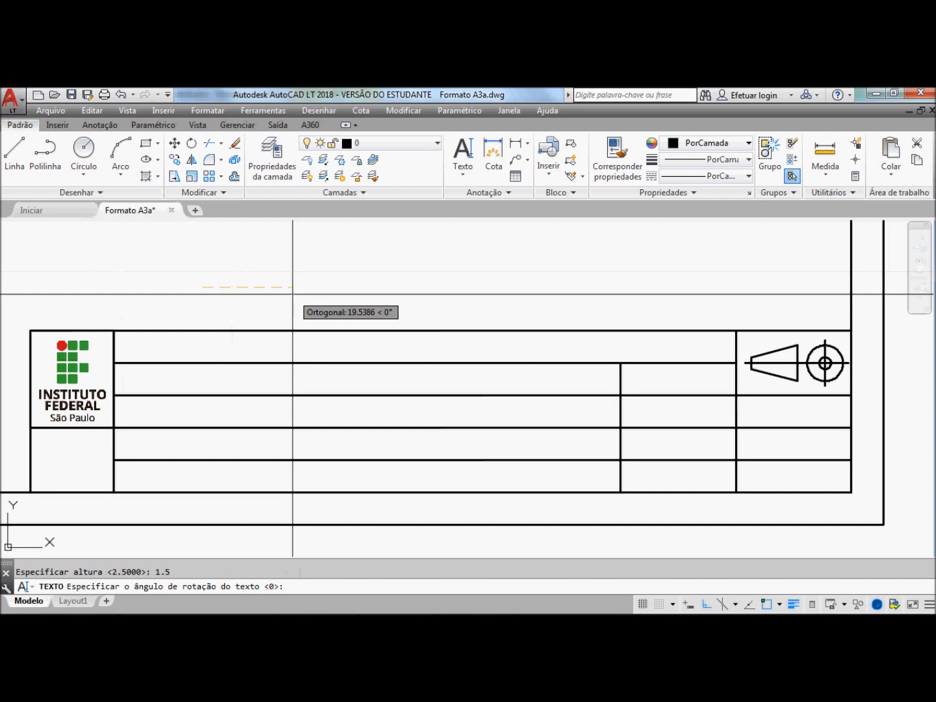
{"action": "key", "text": "Return"}
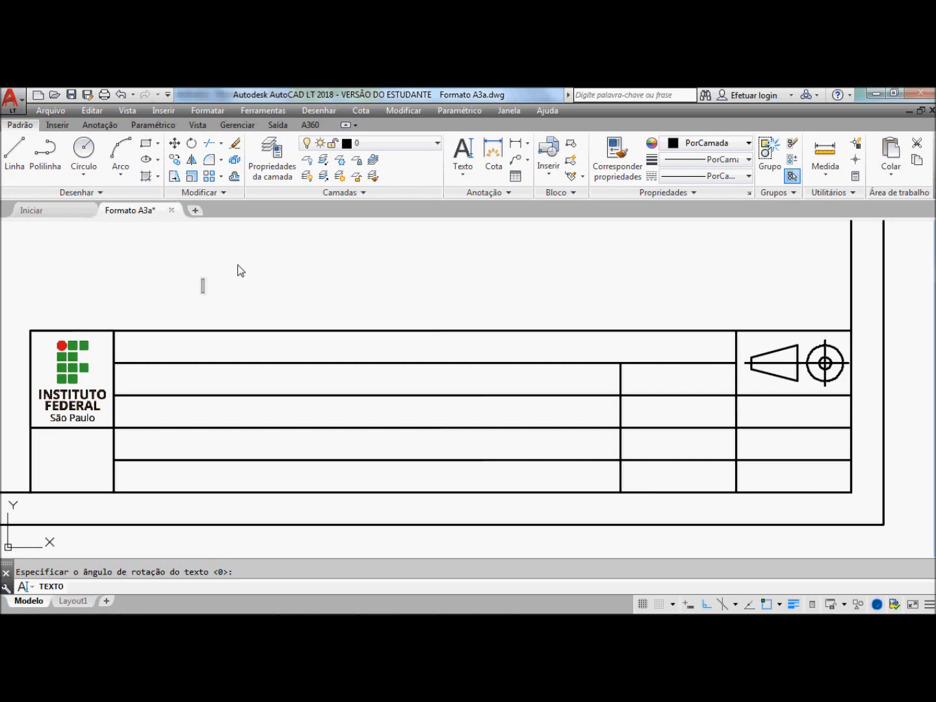
{"action": "type", "text": "Escala"}
{"action": "left_click", "coordinate": [271, 273]}
{"action": "key", "text": "Return"}
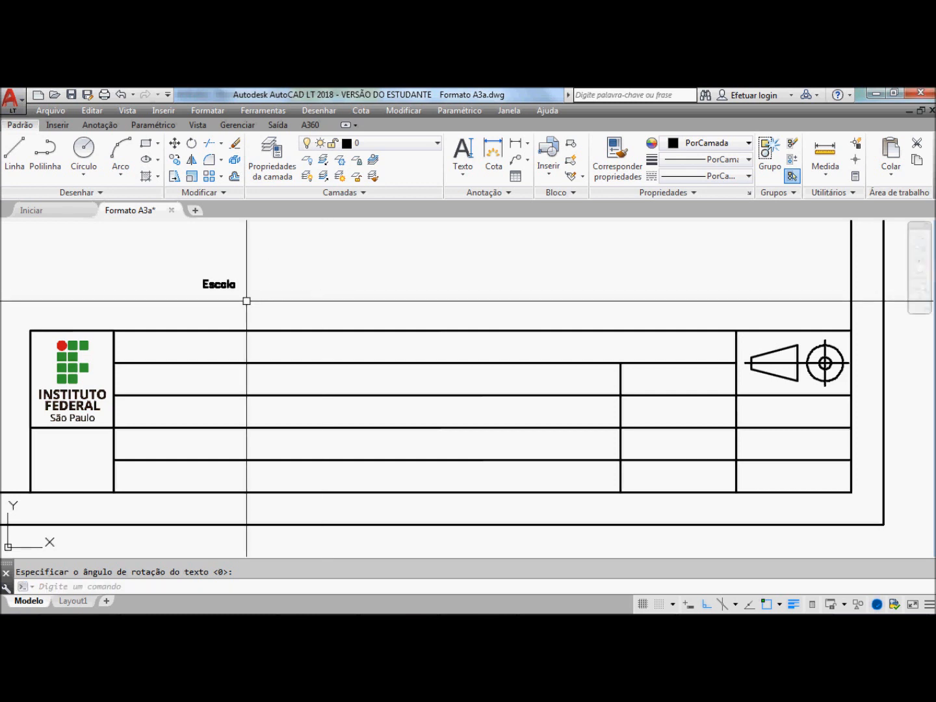
{"action": "key", "text": "Escape"}
{"action": "key", "text": "F8"}
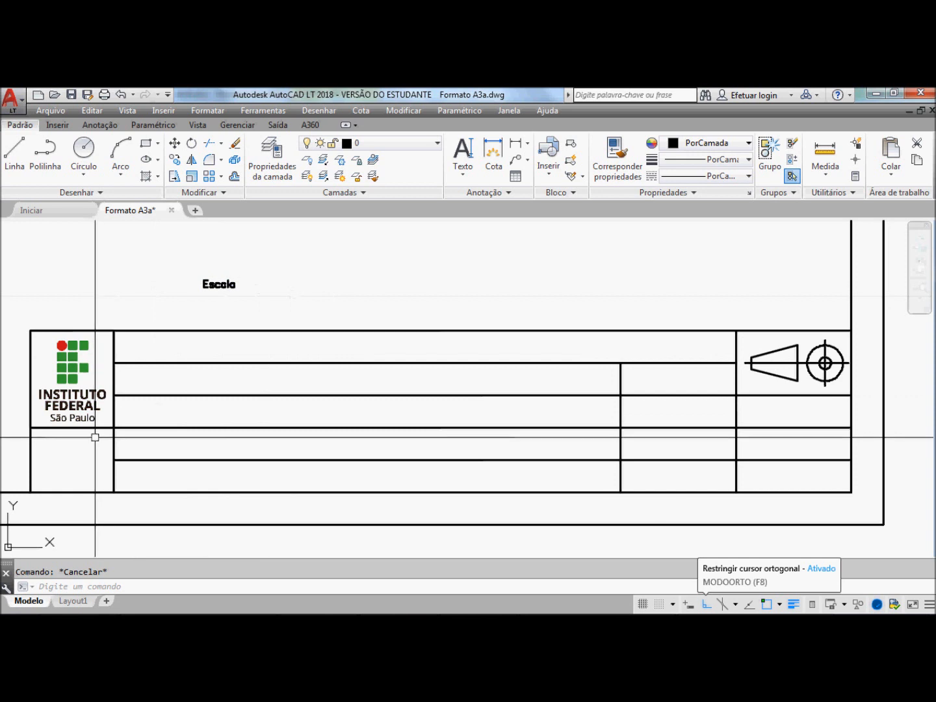
Open the properties of the "Escala" text above the title block
{"action": "left_click", "coordinate": [238, 288]}
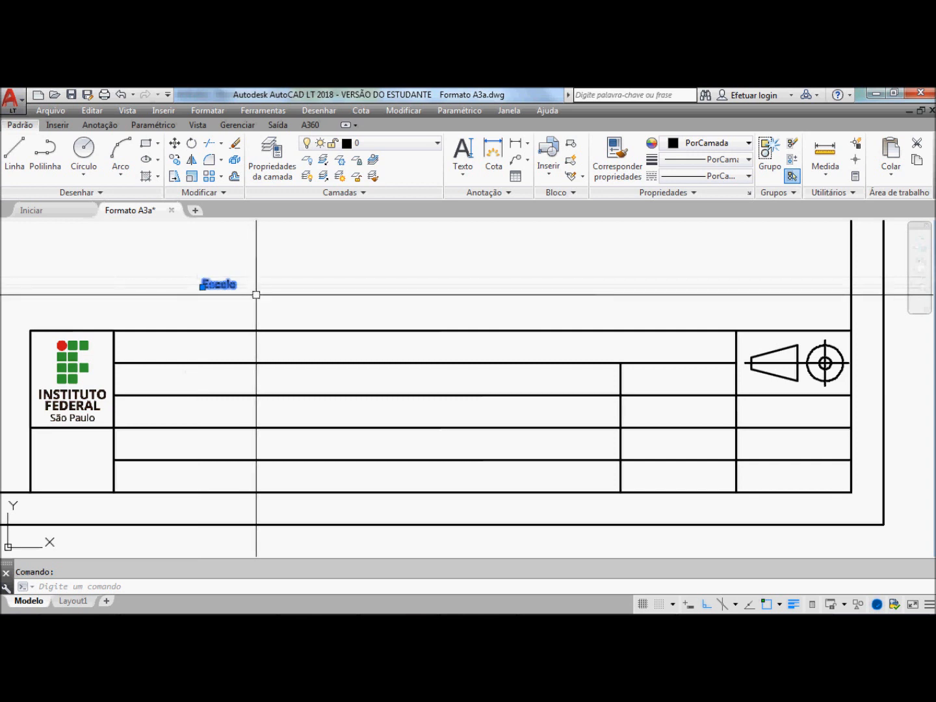
{"action": "left_click", "coordinate": [401, 114]}
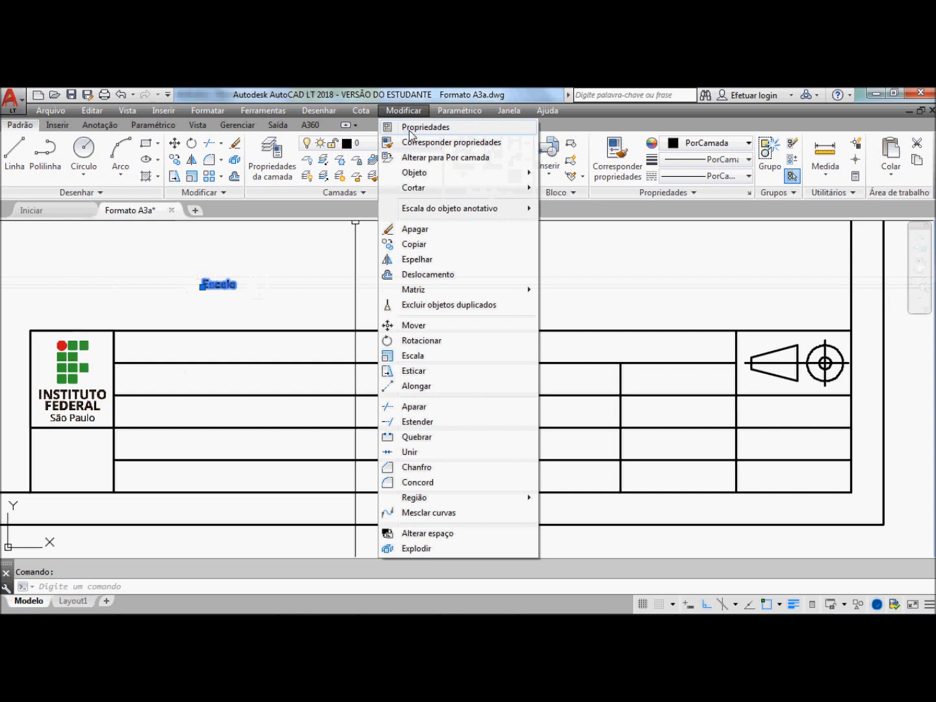
{"action": "left_click", "coordinate": [409, 128]}
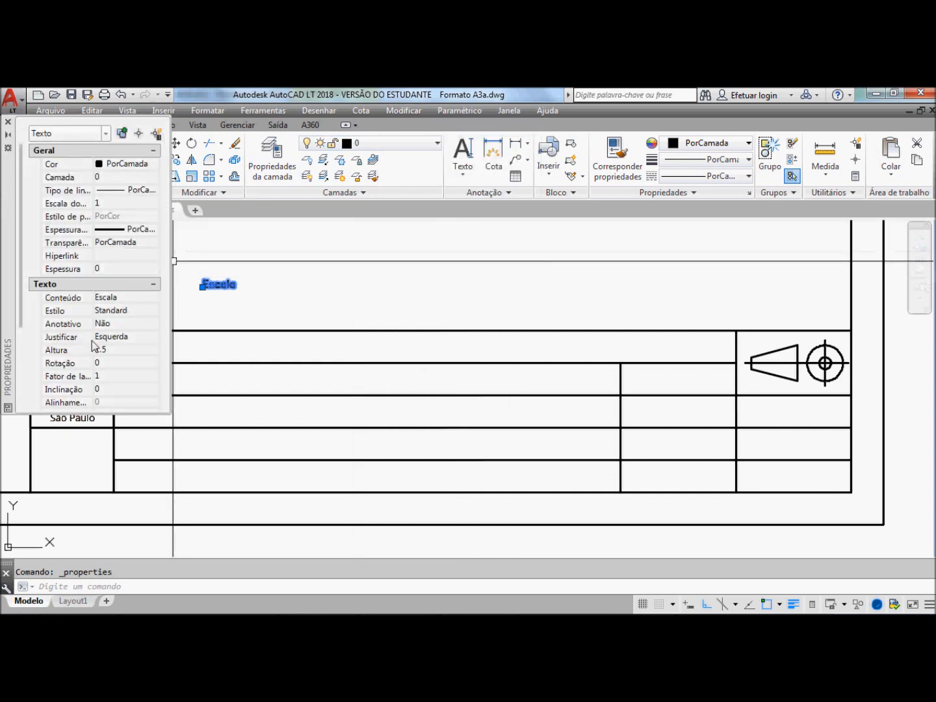
Change the "Escala" text's justification to "Superior esquerda" and close its properties
{"action": "left_click", "coordinate": [126, 339]}
{"action": "left_click", "coordinate": [154, 336]}
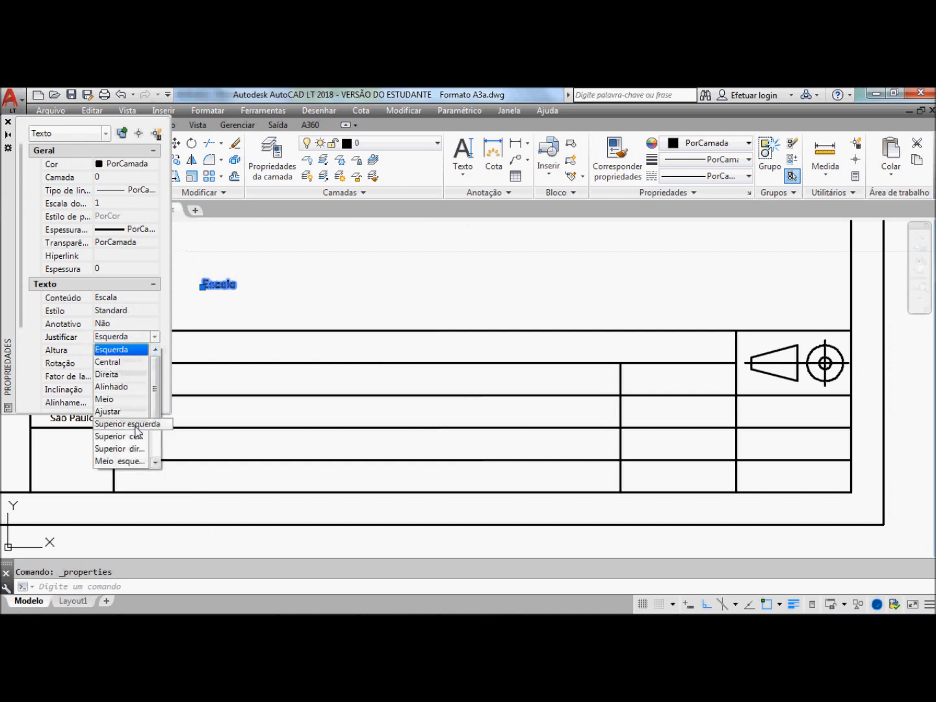
{"action": "left_click", "coordinate": [136, 425]}
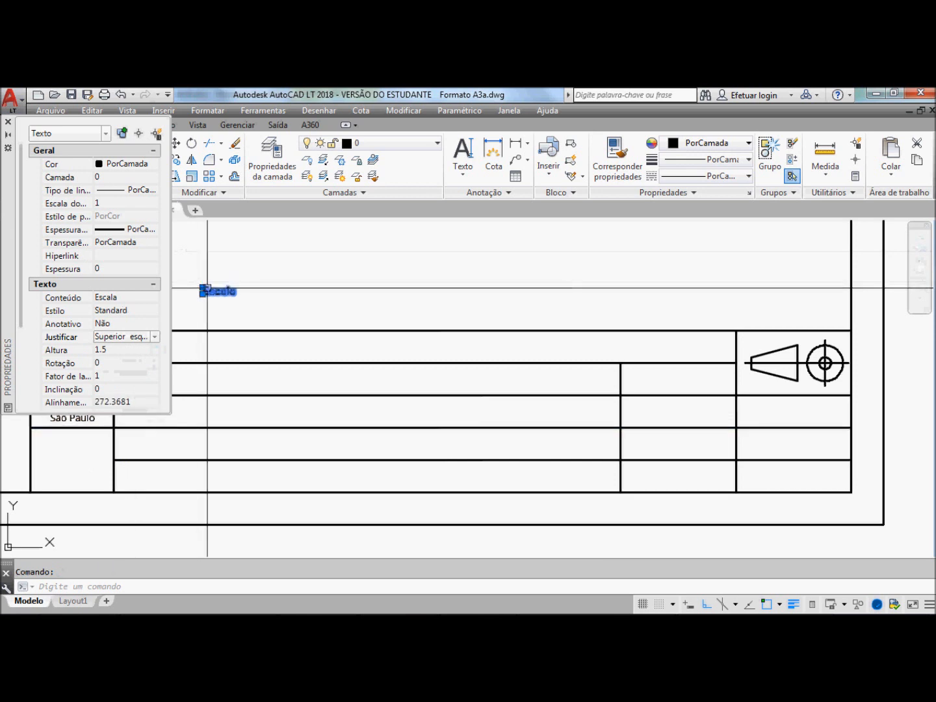
{"action": "left_click", "coordinate": [9, 122]}
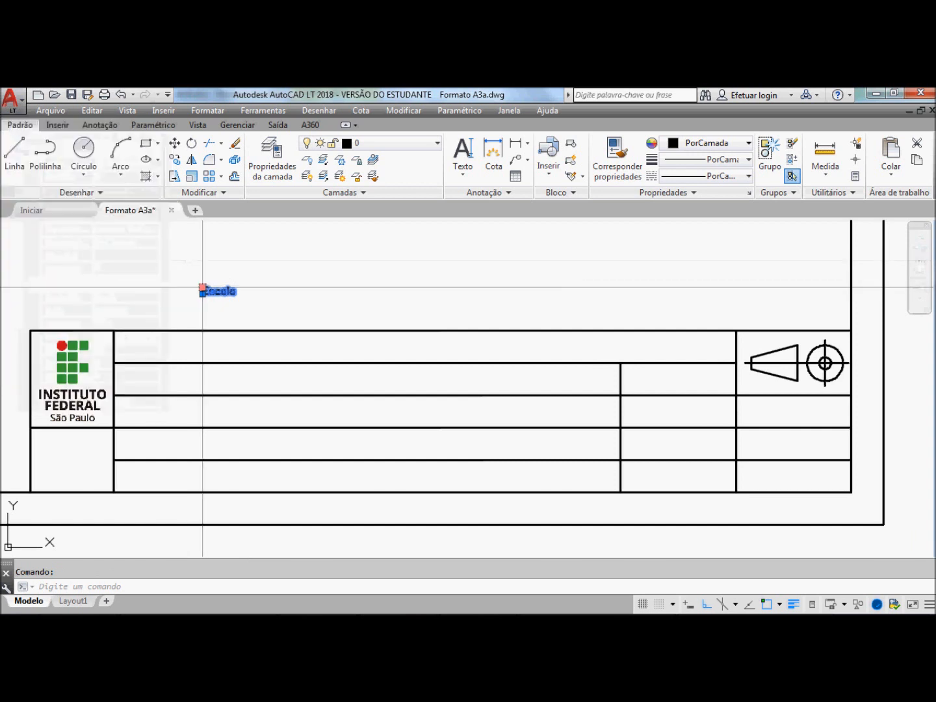
Relocate the "Escala" text by its insertion grip to the upper-left corner of the cell below the logo
{"action": "left_click", "coordinate": [202, 290]}
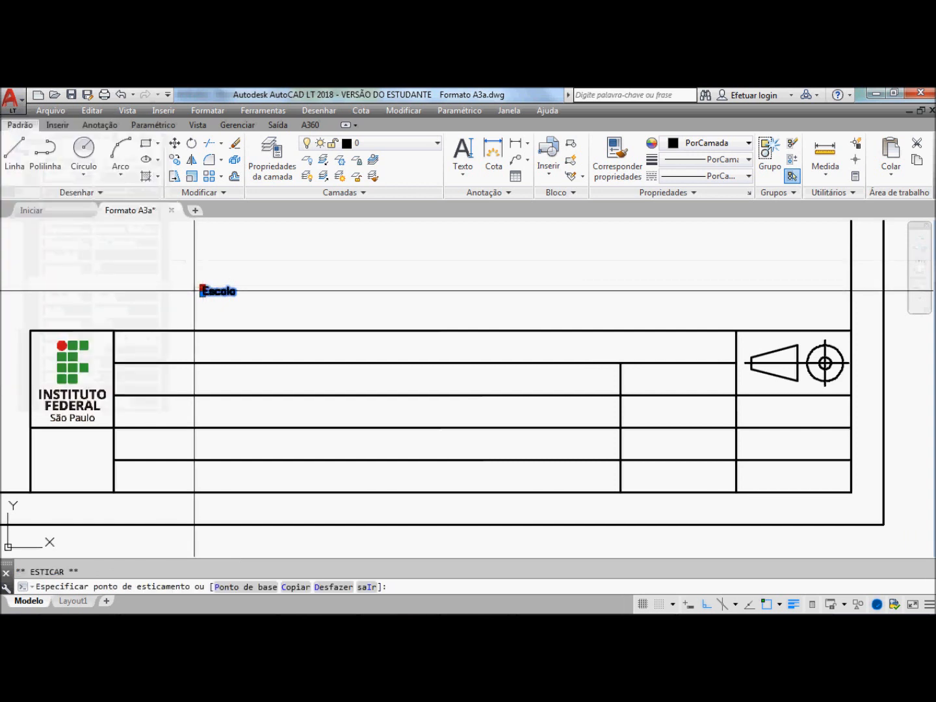
{"action": "left_click", "coordinate": [30, 427]}
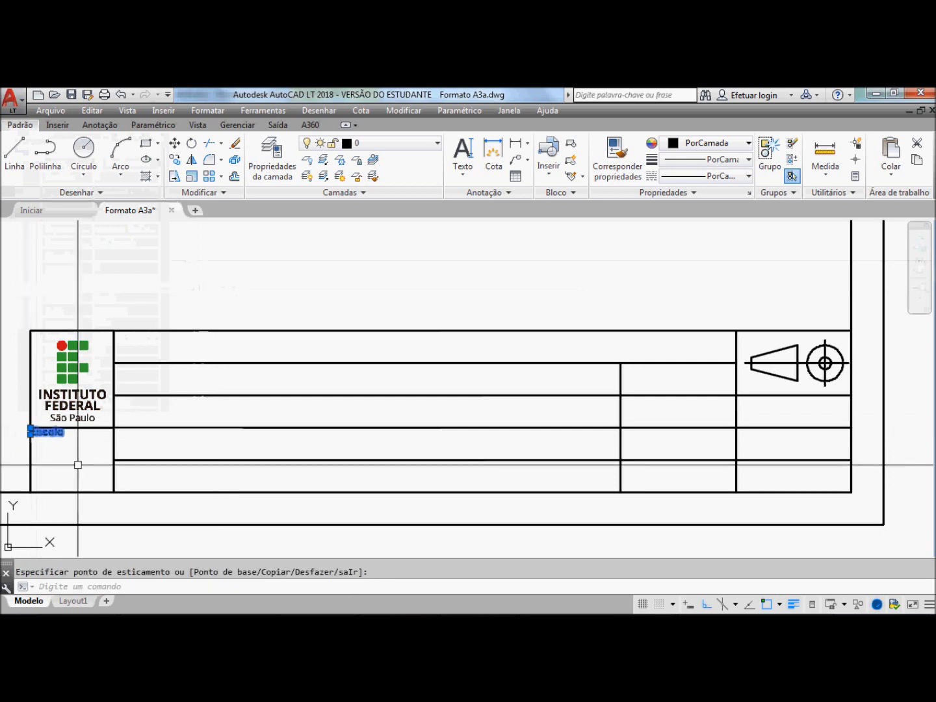
{"action": "key", "text": "Escape"}
Move the "Escala" text from the cell corner by the relative offset @0.5,-0.5
{"action": "scroll", "coordinate": [30, 429], "scroll_direction": "up", "scroll_amount": 4}
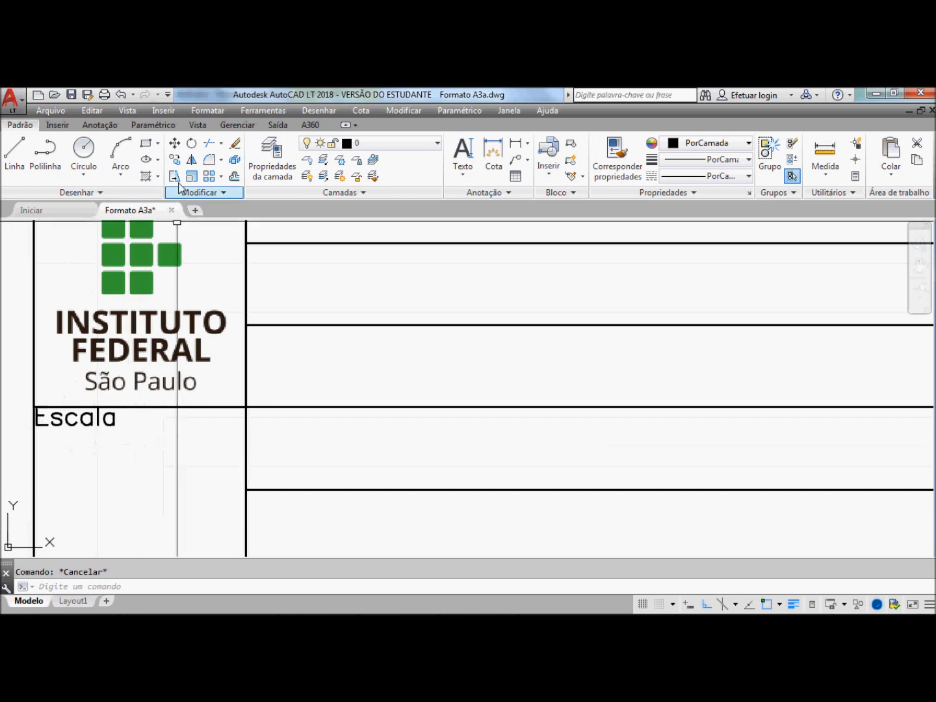
{"action": "left_click", "coordinate": [175, 144]}
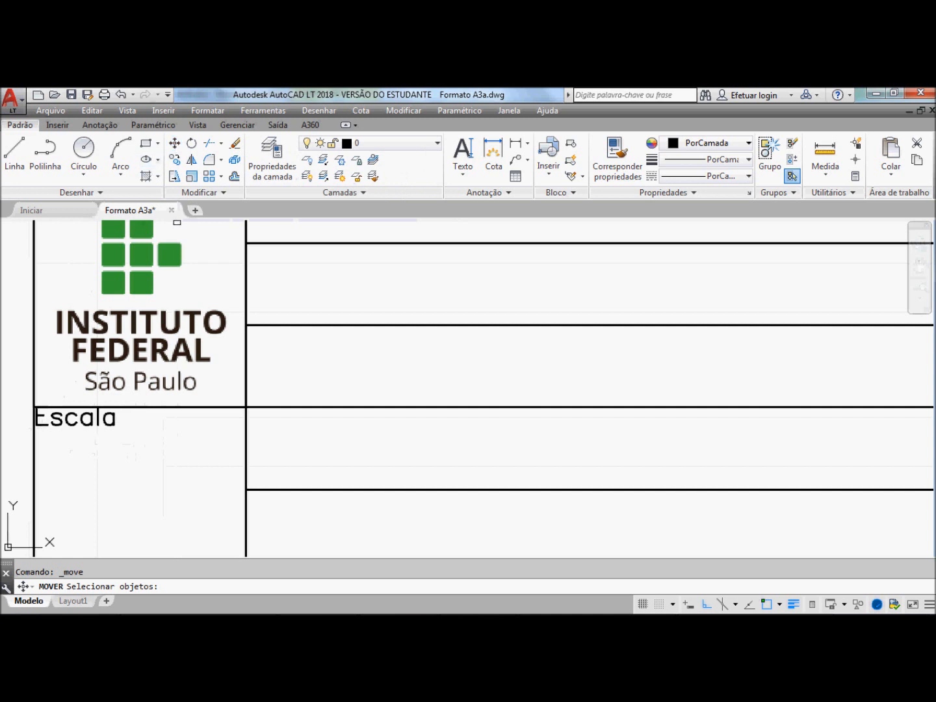
{"action": "left_click", "coordinate": [76, 430]}
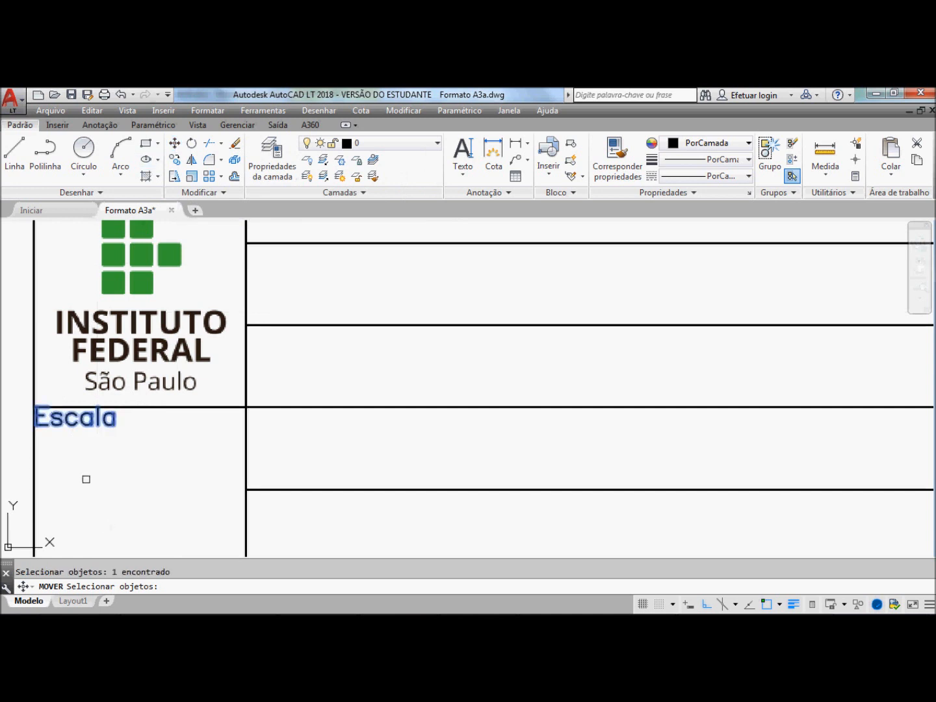
{"action": "key", "text": "Return"}
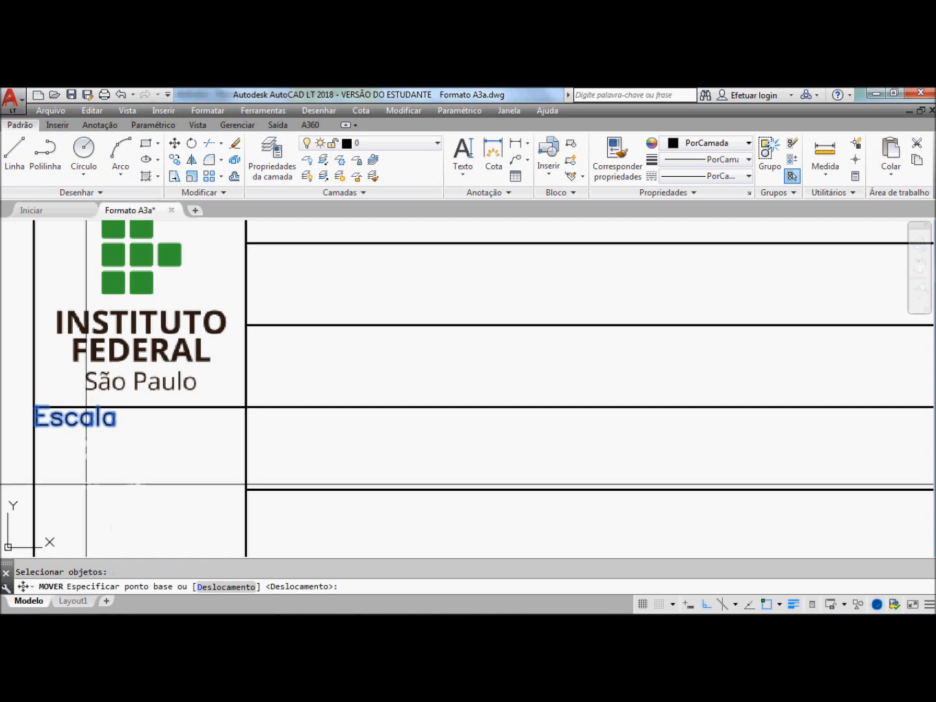
{"action": "left_click", "coordinate": [32, 407]}
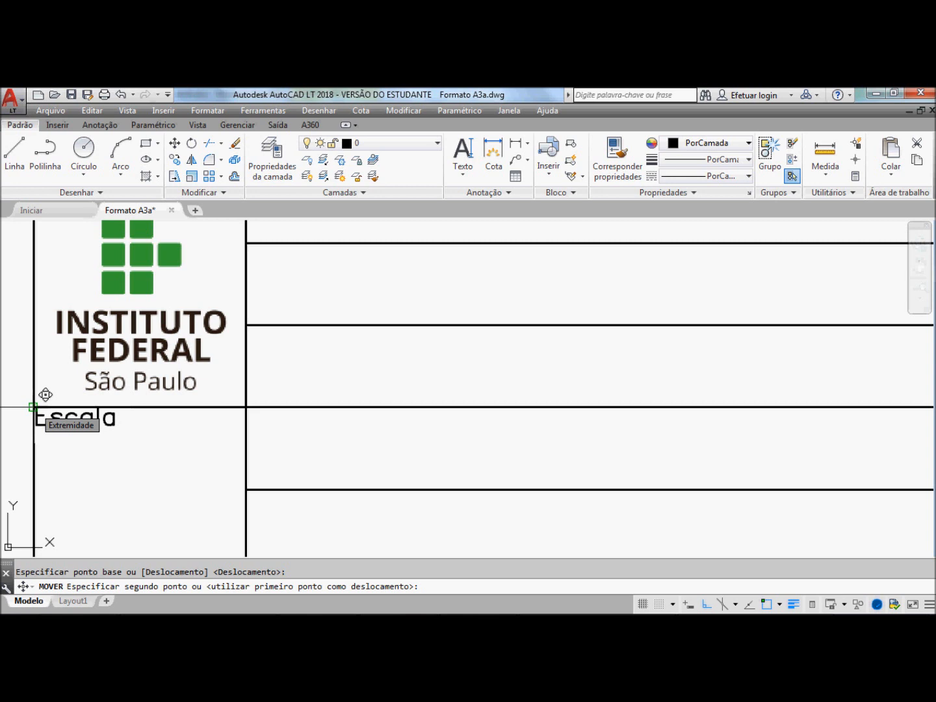
{"action": "type", "text": "@"}
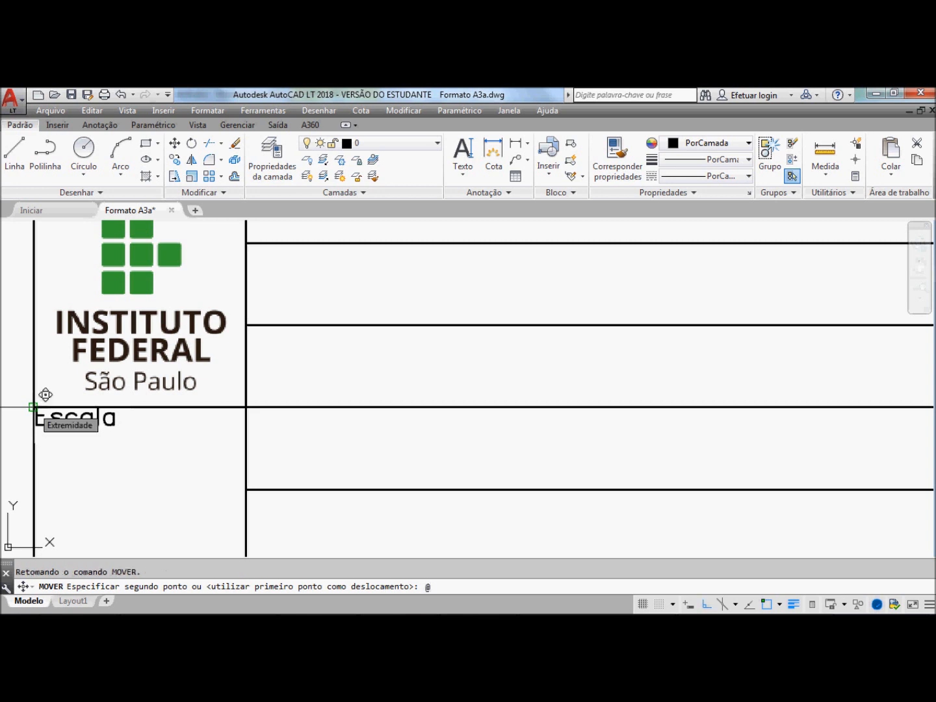
{"action": "type", "text": "0.5"}
{"action": "type", "text": ","}
{"action": "type", "text": "0.5"}
{"action": "key", "text": "Left"}
{"action": "key", "text": "Left"}
{"action": "key", "text": "Left"}
{"action": "type", "text": "-"}
{"action": "key", "text": "Return"}
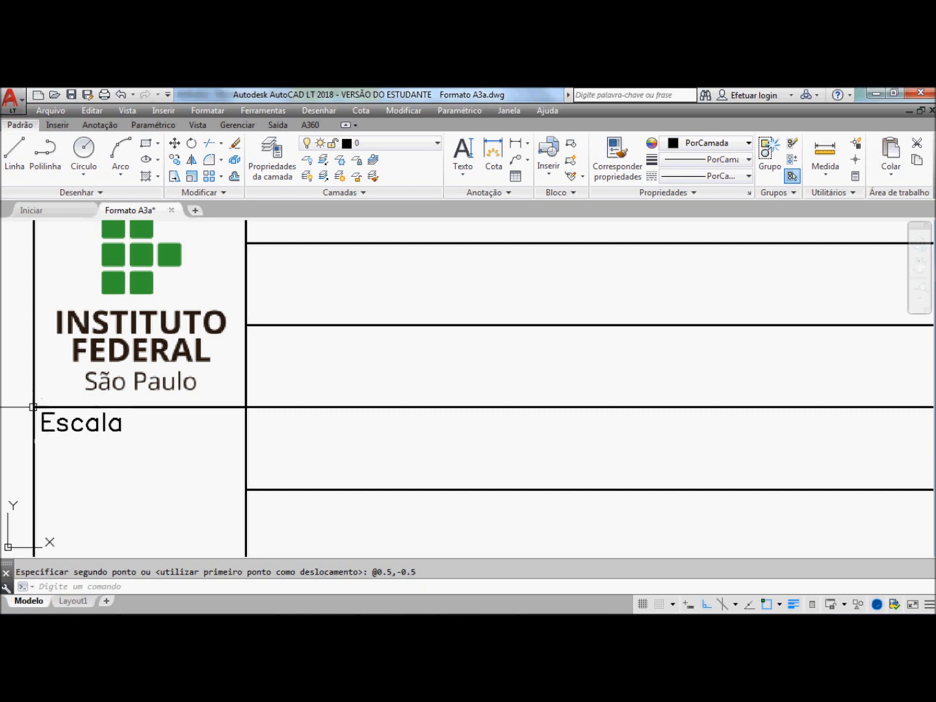
With ortho off, copy "Escala" from its cell's upper-left corner to the matching corners of the five cells in the wide middle column
{"action": "key", "text": "ctrl+z"}
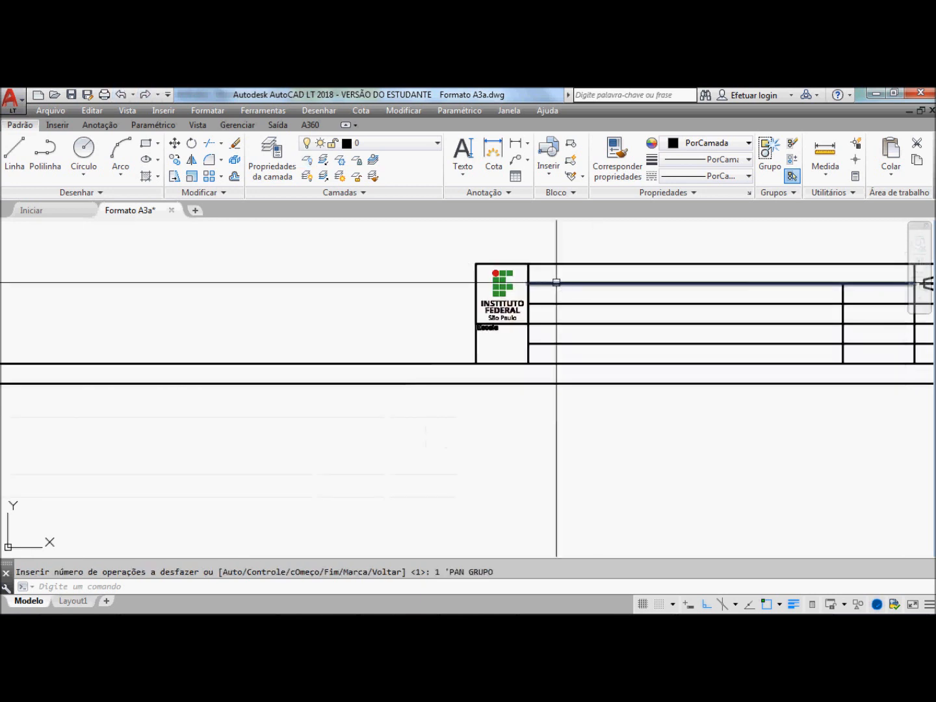
{"action": "left_click", "coordinate": [919, 263]}
{"action": "mouse_move", "coordinate": [834, 246]}
{"action": "left_mouse_down"}
{"action": "mouse_move", "coordinate": [803, 272]}
{"action": "mouse_move", "coordinate": [564, 309]}
{"action": "left_mouse_up"}
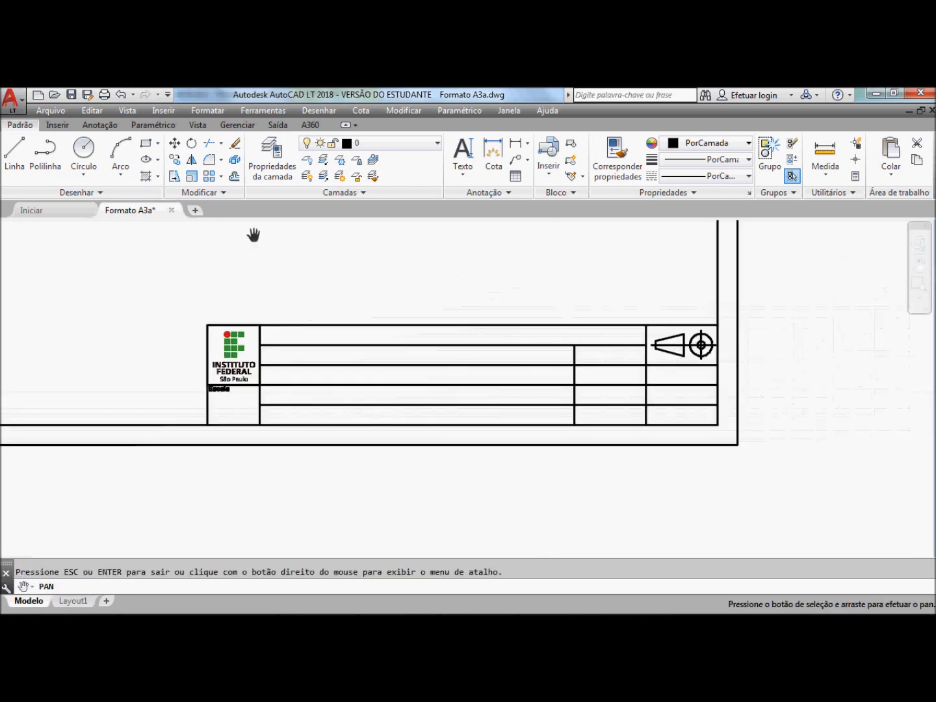
{"action": "left_click", "coordinate": [175, 162]}
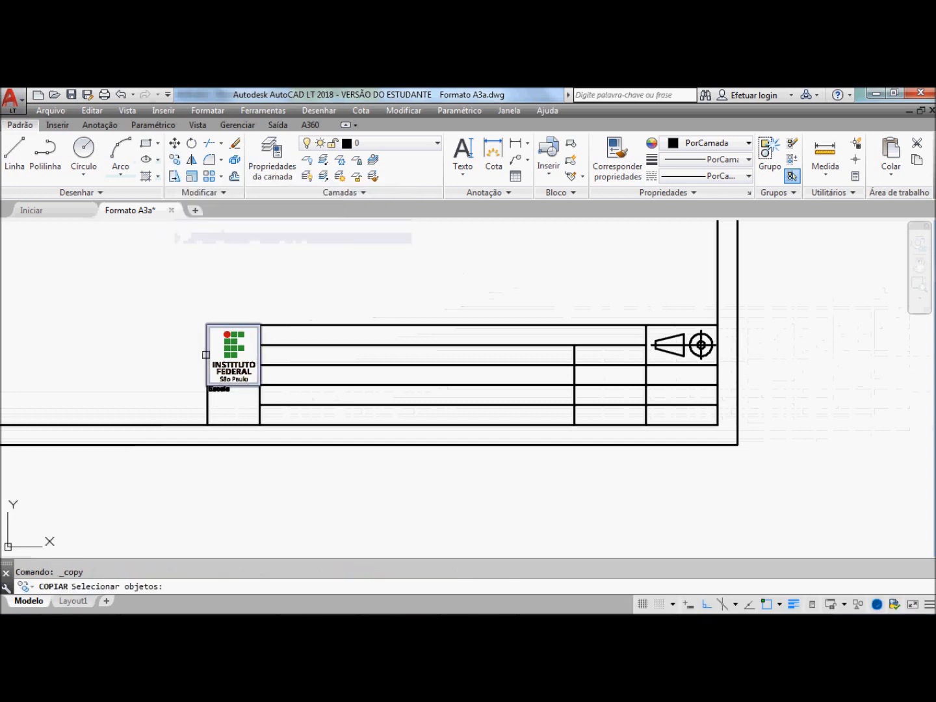
{"action": "left_click", "coordinate": [219, 389]}
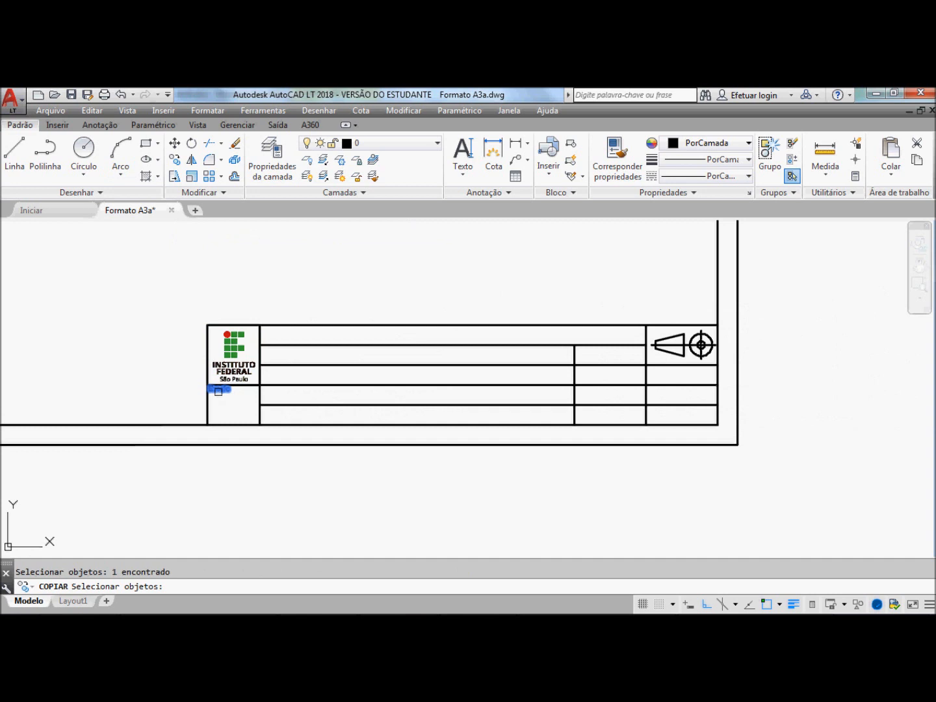
{"action": "key", "text": "Return"}
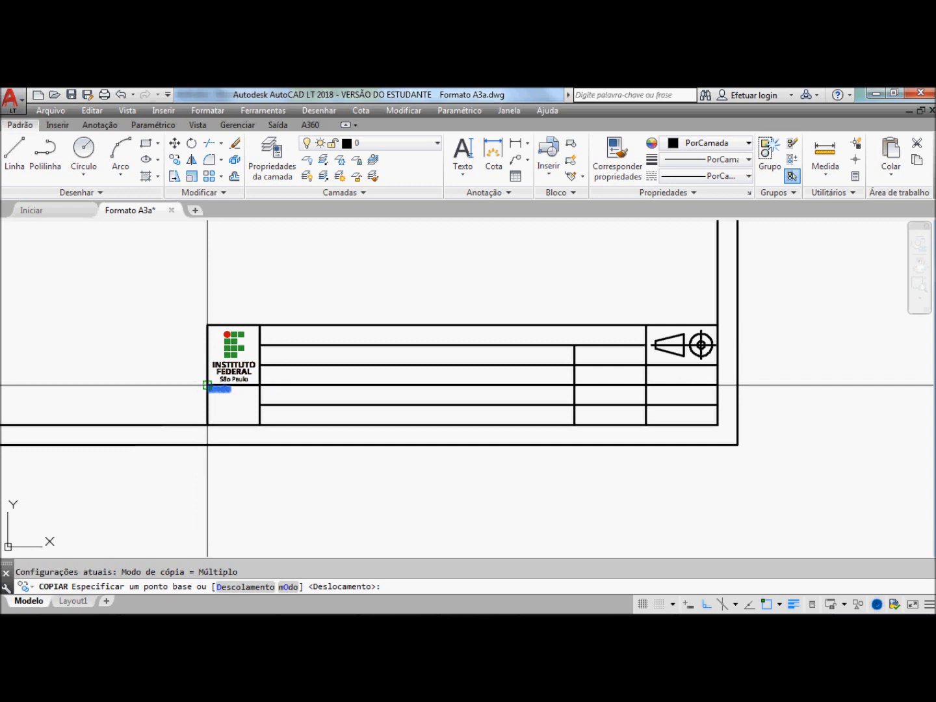
{"action": "left_click", "coordinate": [208, 384]}
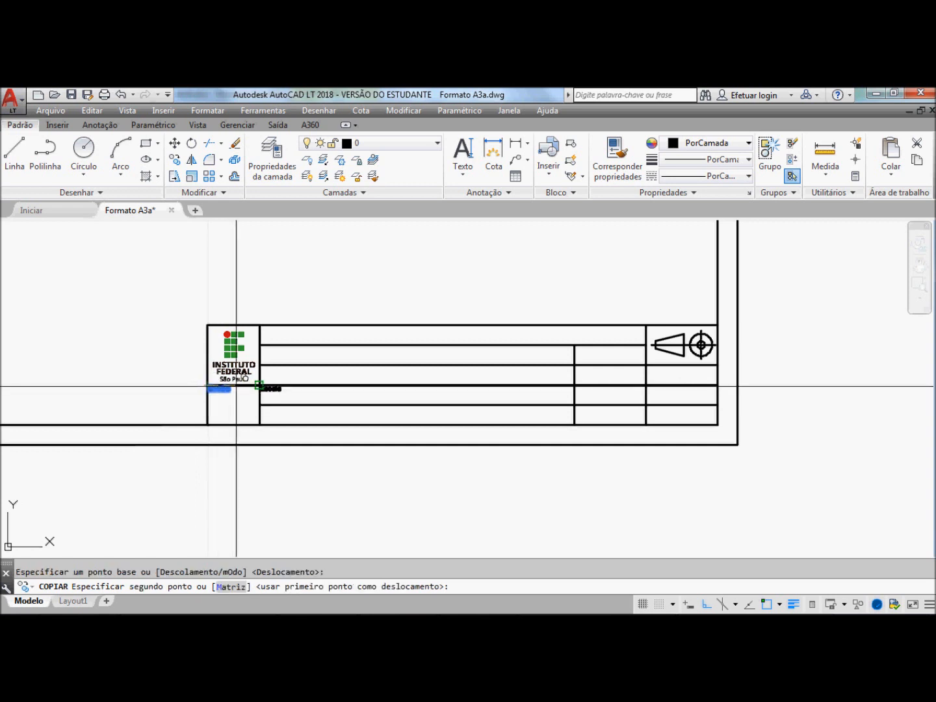
{"action": "left_click", "coordinate": [706, 605]}
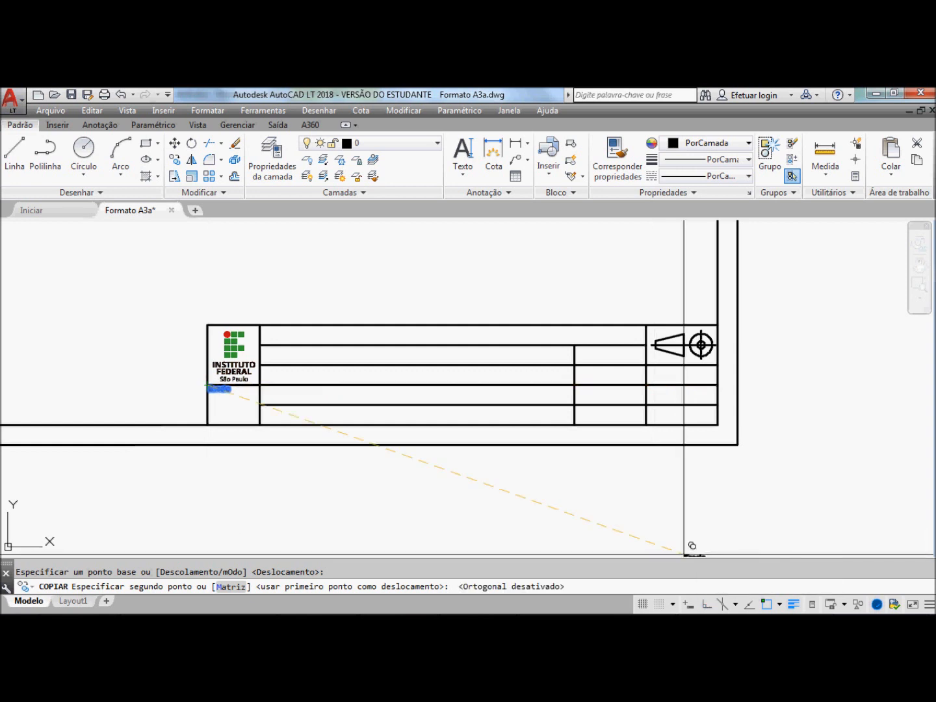
{"action": "left_click", "coordinate": [260, 327]}
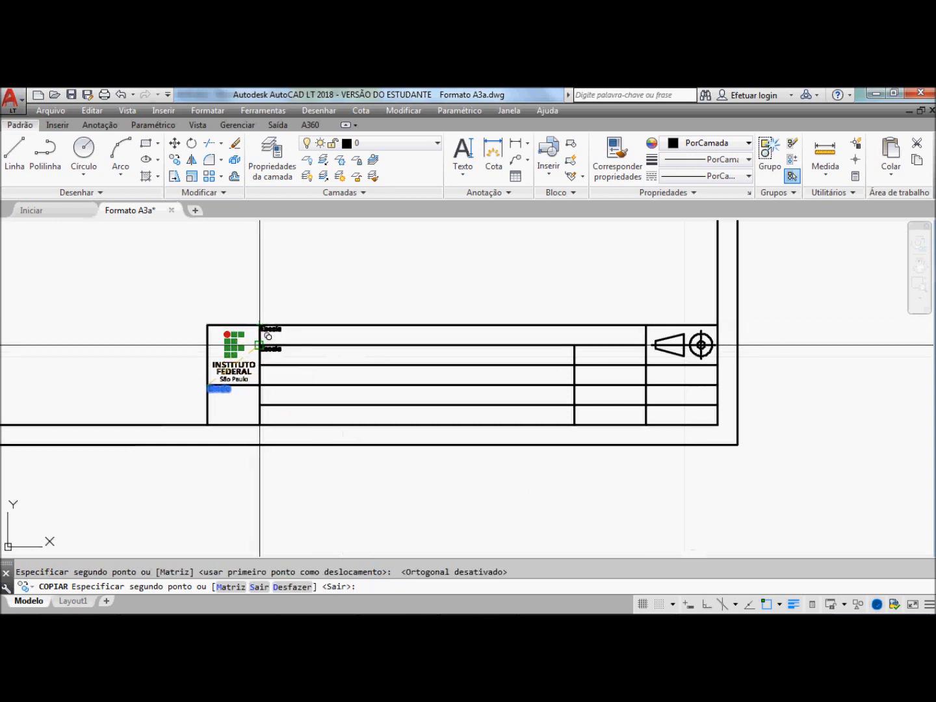
{"action": "left_click", "coordinate": [259, 345]}
{"action": "left_click", "coordinate": [260, 366]}
{"action": "left_click", "coordinate": [260, 385]}
{"action": "left_click", "coordinate": [260, 405]}
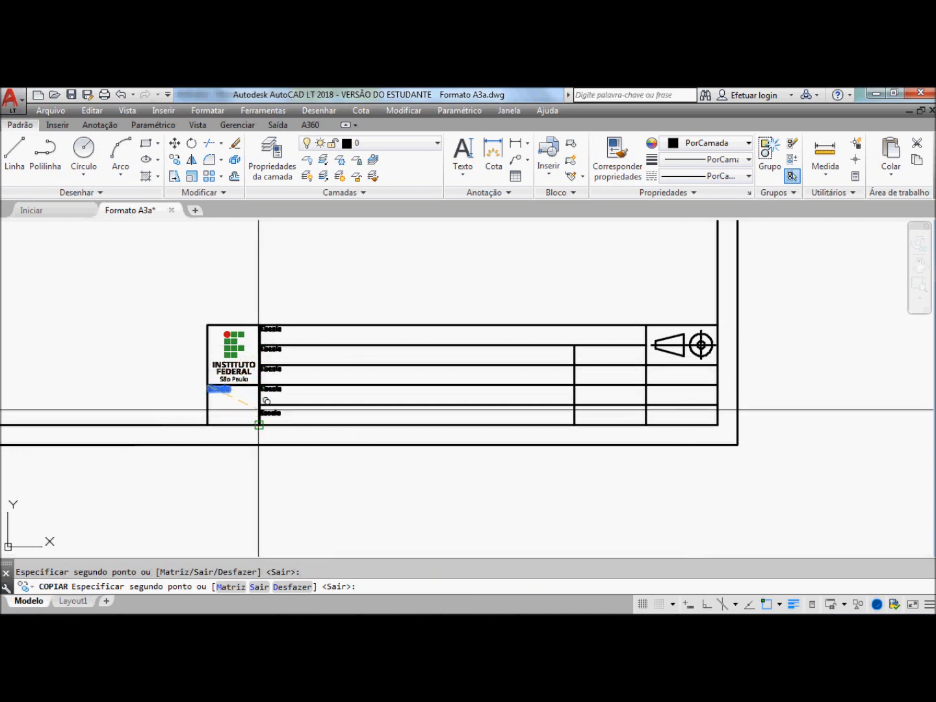
Place further "Escala" copies in the four cells of the next column and the three cells below the projection symbol, ending the copy
{"action": "left_click", "coordinate": [574, 345]}
{"action": "left_click", "coordinate": [575, 366]}
{"action": "left_click", "coordinate": [575, 384]}
{"action": "left_click", "coordinate": [575, 406]}
{"action": "left_click", "coordinate": [646, 366]}
{"action": "left_click", "coordinate": [645, 384]}
{"action": "left_click", "coordinate": [646, 406]}
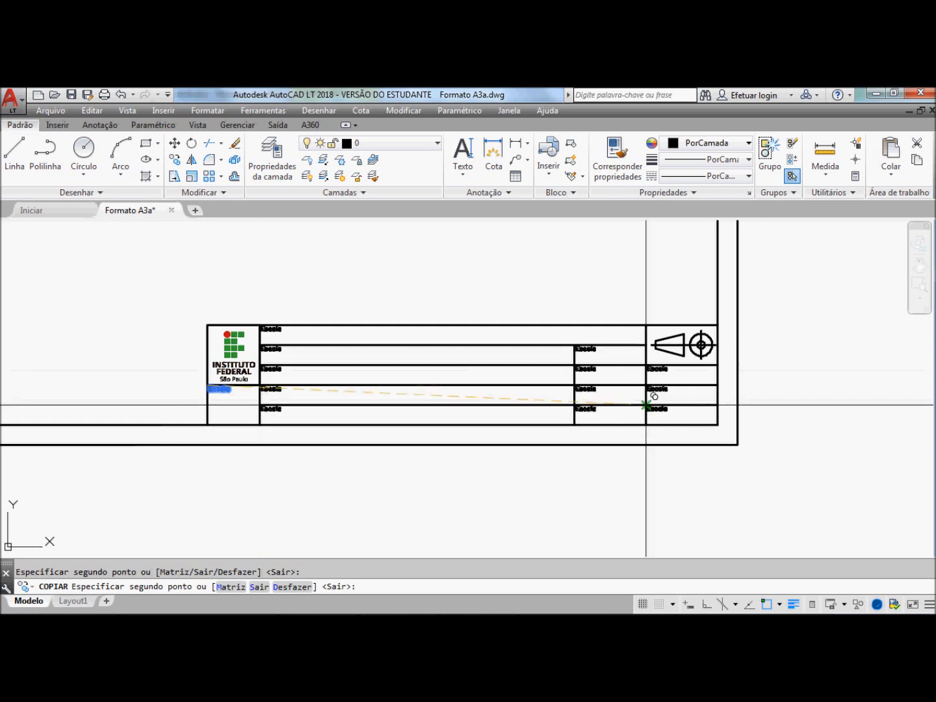
{"action": "key", "text": "Return"}
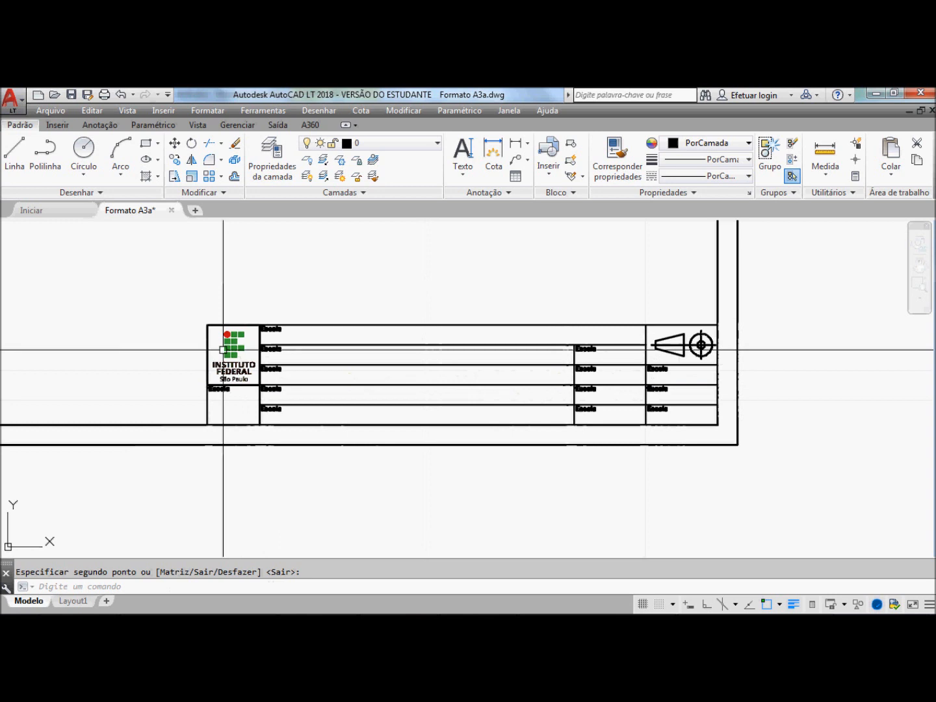
Replace the "Escala" copy in the title block's top row with "Título do trabalho"
{"action": "scroll", "coordinate": [357, 358], "scroll_direction": "up", "scroll_amount": 2}
{"action": "left_click", "coordinate": [204, 305]}
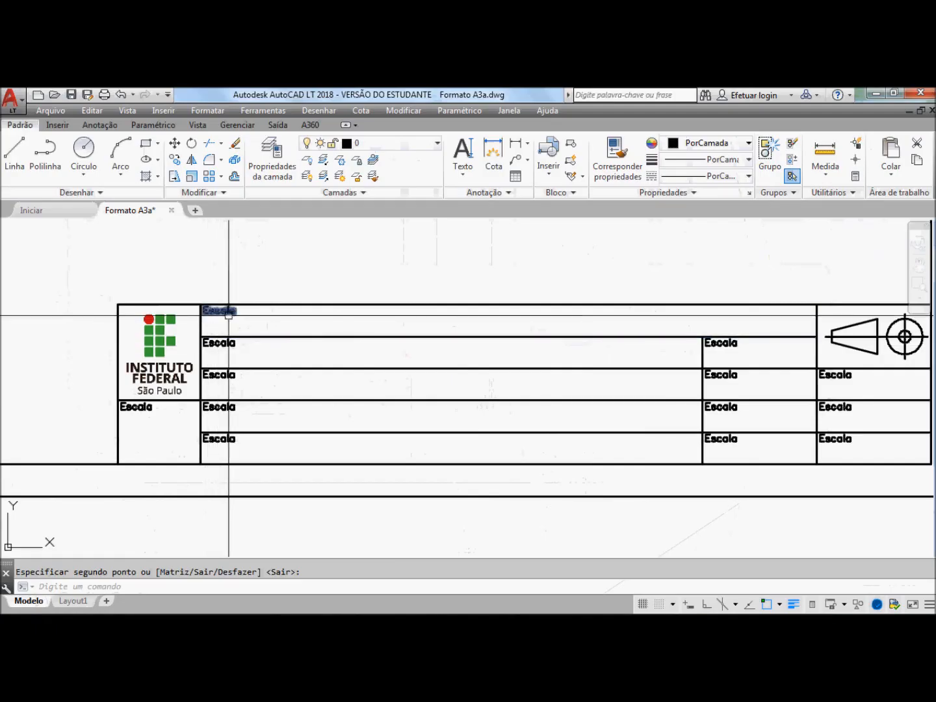
{"action": "left_click", "coordinate": [229, 315]}
{"action": "key", "text": "Return"}
{"action": "double_click", "coordinate": [203, 310]}
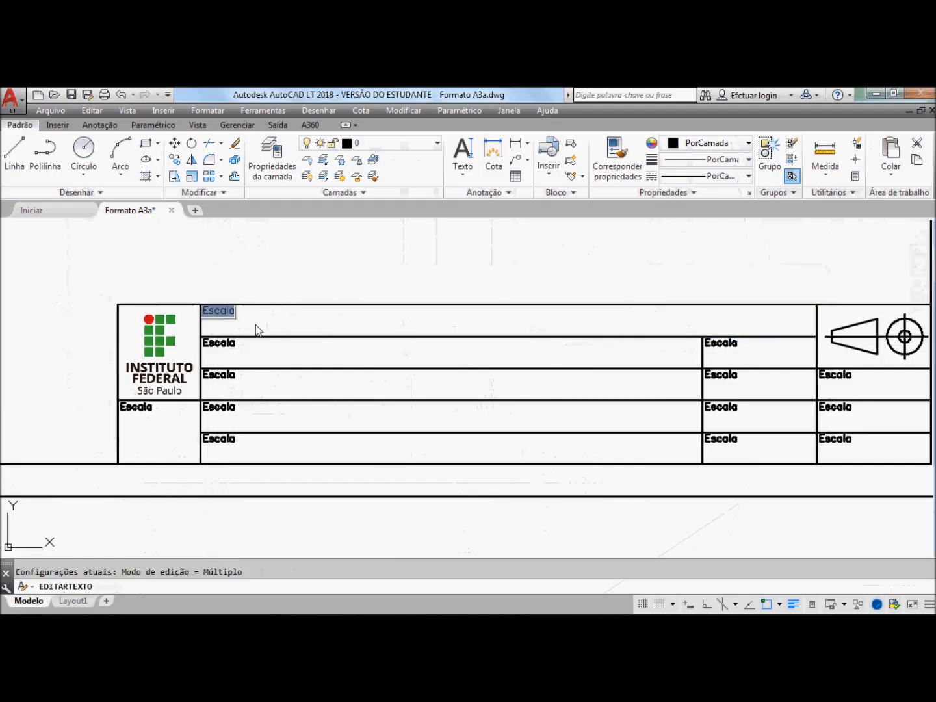
{"action": "key", "text": "BackSpace"}
{"action": "type", "text": "T"}
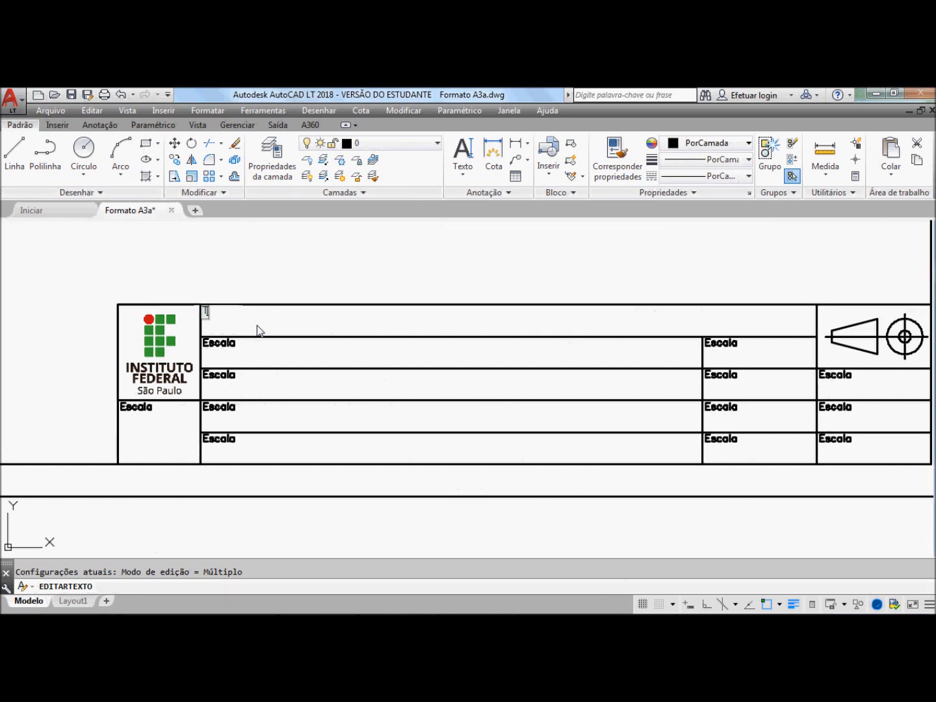
{"action": "type", "text": "ítulo do "}
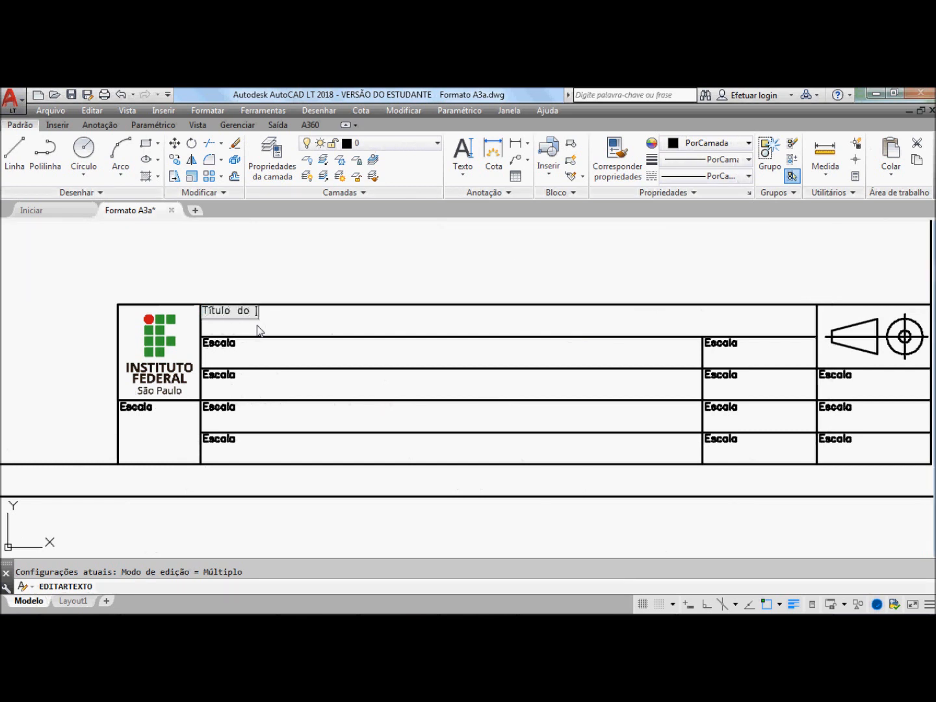
{"action": "type", "text": "trabalho"}
{"action": "key", "text": "Return"}
Relabel the middle-column copies "Nome da peça", "Nº do desenho", "Nome", "Curso", the next column "Conjunto", "Revisão", "RA", "Grupo", and the cell below the symbol "Data"
{"action": "left_click", "coordinate": [227, 342]}
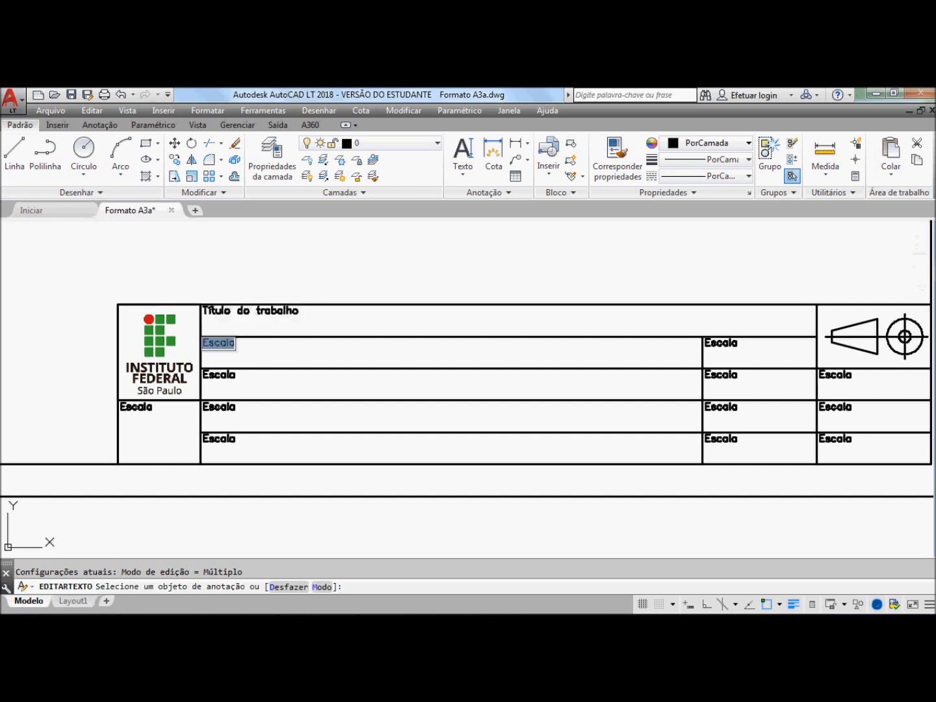
{"action": "type", "text": "Nome da peça"}
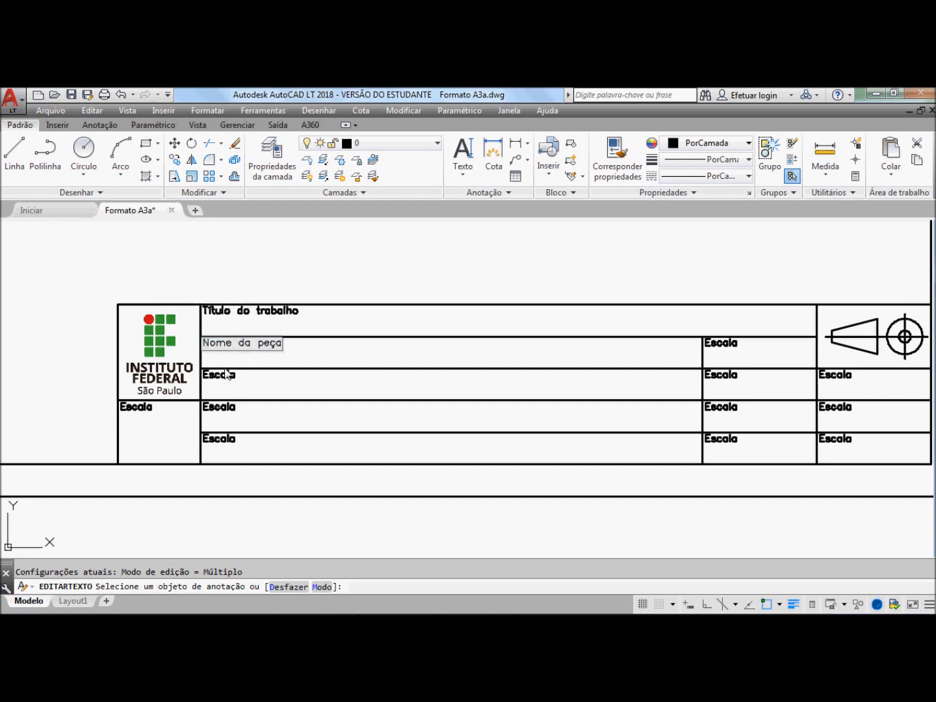
{"action": "key", "text": "Return"}
{"action": "left_click", "coordinate": [226, 373]}
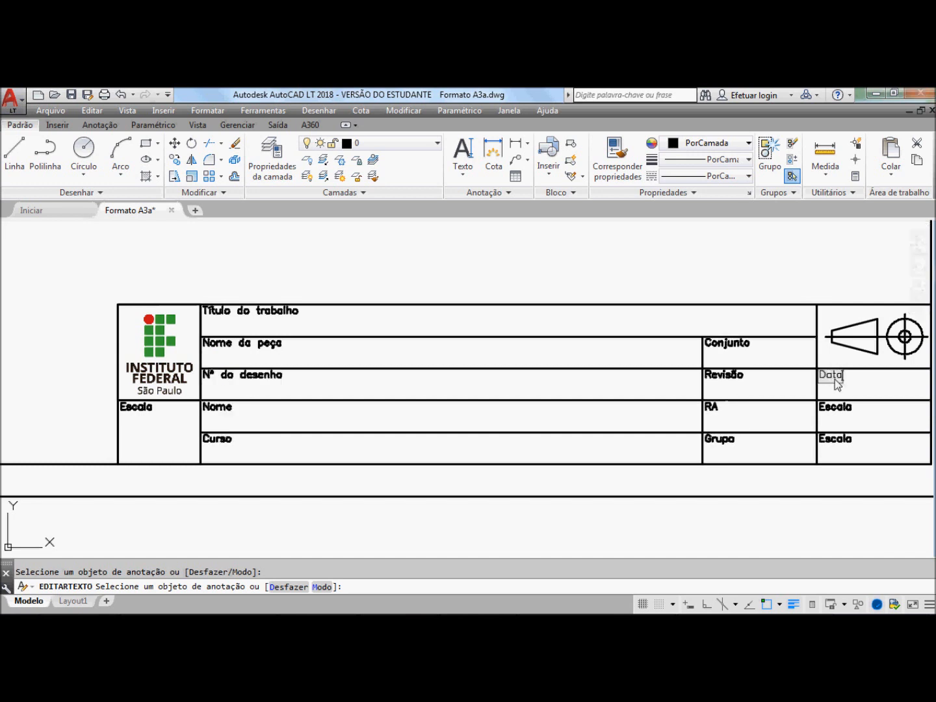
{"action": "key", "text": "Return"}
Change the last two "Escala" copies below "Data" to "Turma" and "Nota", and finish the text editing
{"action": "left_click", "coordinate": [832, 407]}
{"action": "type", "text": "Turno"}
{"action": "key", "text": "BackSpace"}
{"action": "key", "text": "BackSpace"}
{"action": "type", "text": "ma"}
{"action": "left_click", "coordinate": [837, 440]}
{"action": "left_click", "coordinate": [837, 440]}
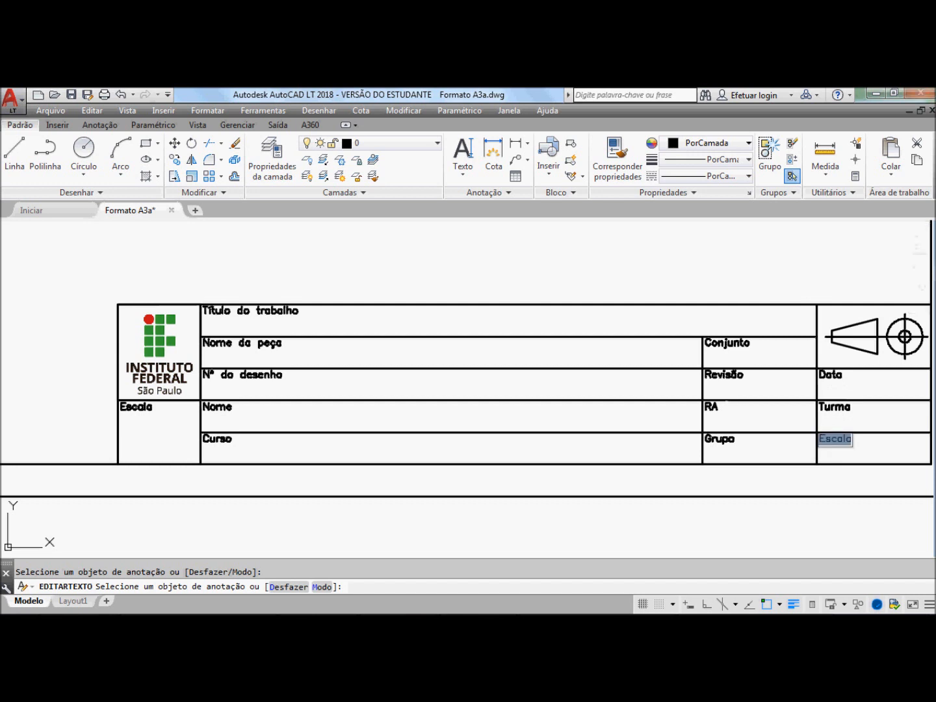
{"action": "type", "text": "Nota"}
{"action": "left_click", "coordinate": [540, 245]}
{"action": "key", "text": "Escape"}
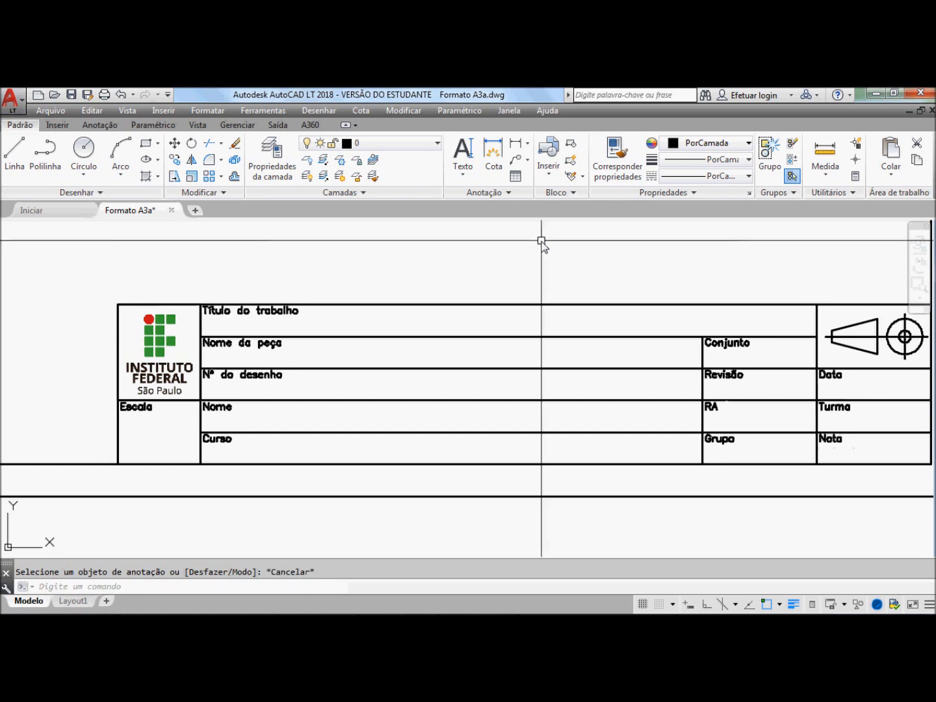
Save the drawing with the completed title block labels
{"action": "left_click", "coordinate": [72, 94]}
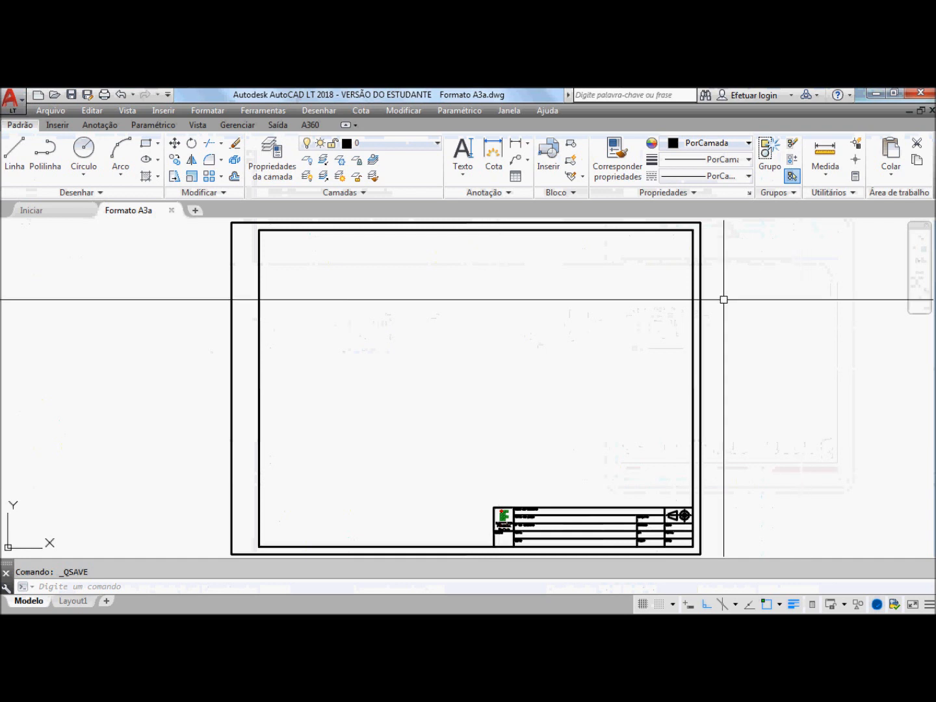
Start an attribute definition for the scale field with identifier "Esc", prompt "Escala:" and default value "1:1"
{"action": "left_click", "coordinate": [919, 297]}
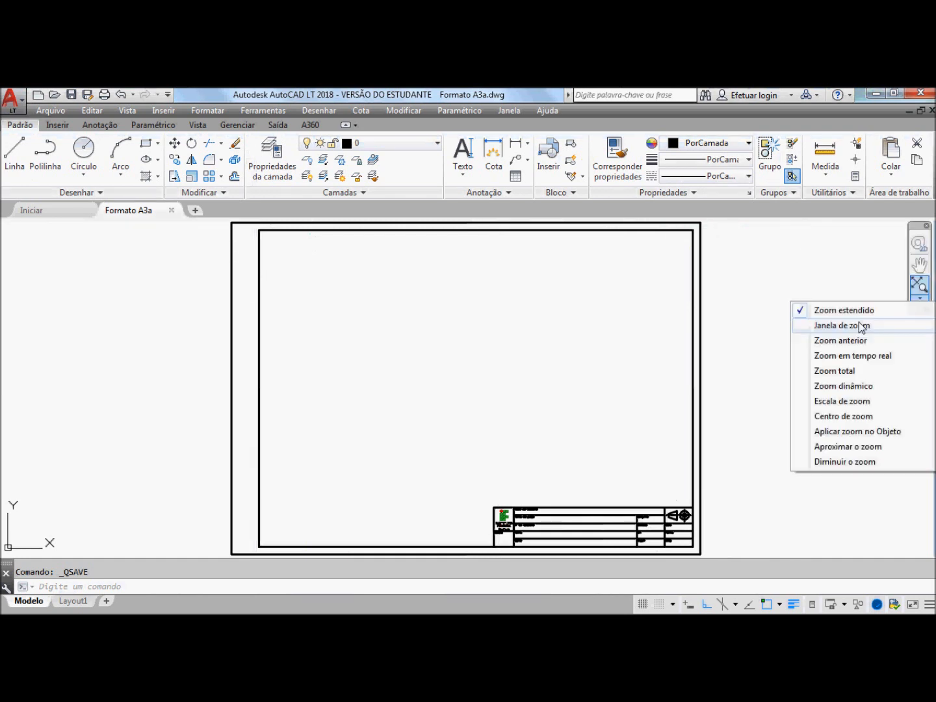
{"action": "left_click", "coordinate": [863, 326]}
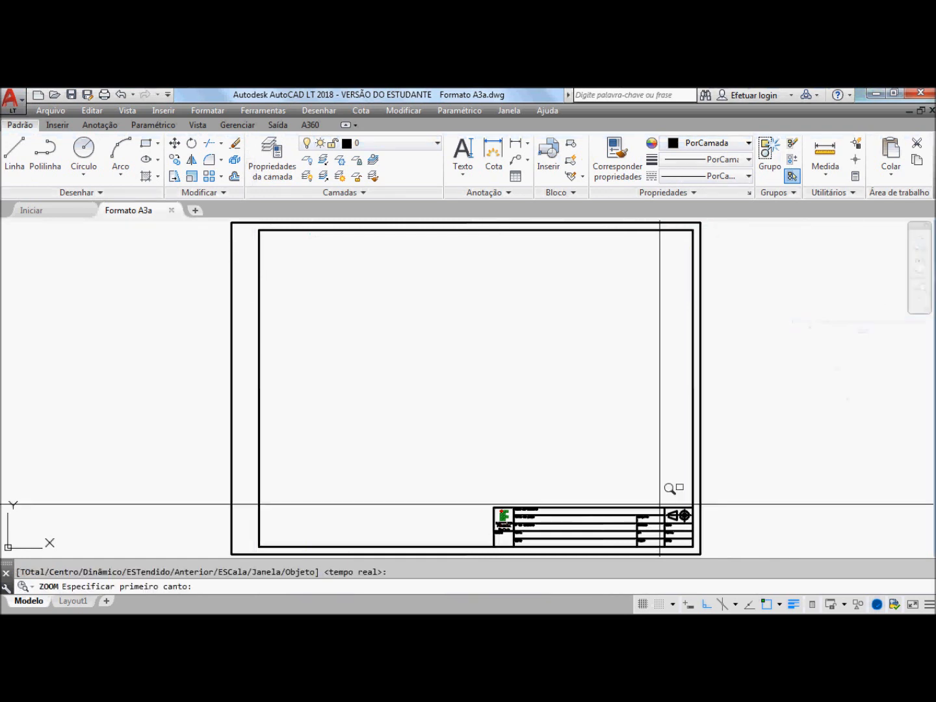
{"action": "left_click", "coordinate": [707, 499]}
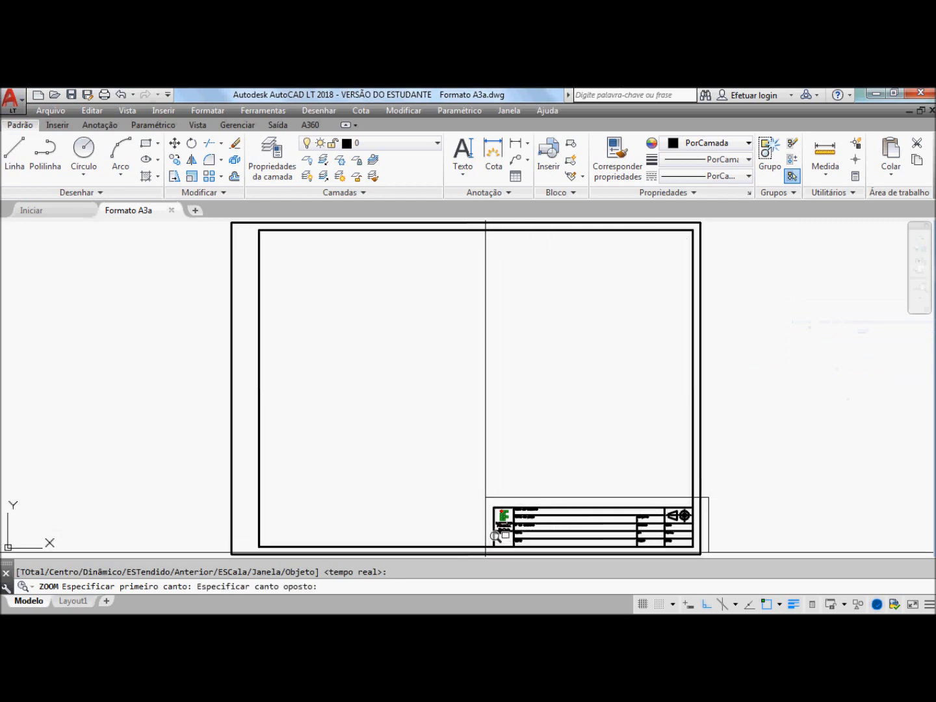
{"action": "left_click", "coordinate": [486, 553]}
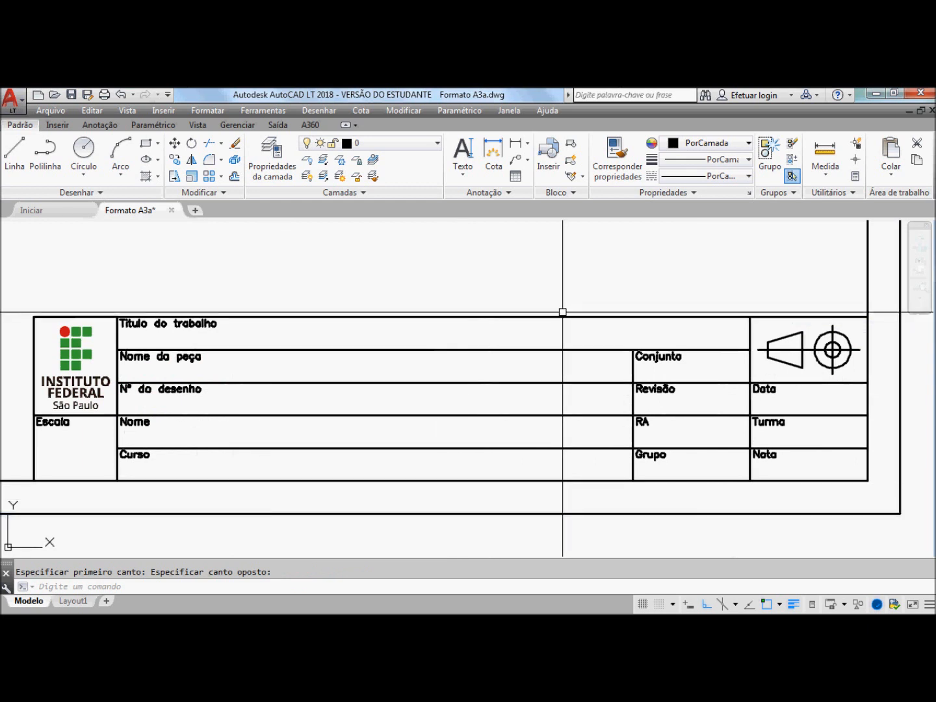
{"action": "left_click", "coordinate": [573, 193]}
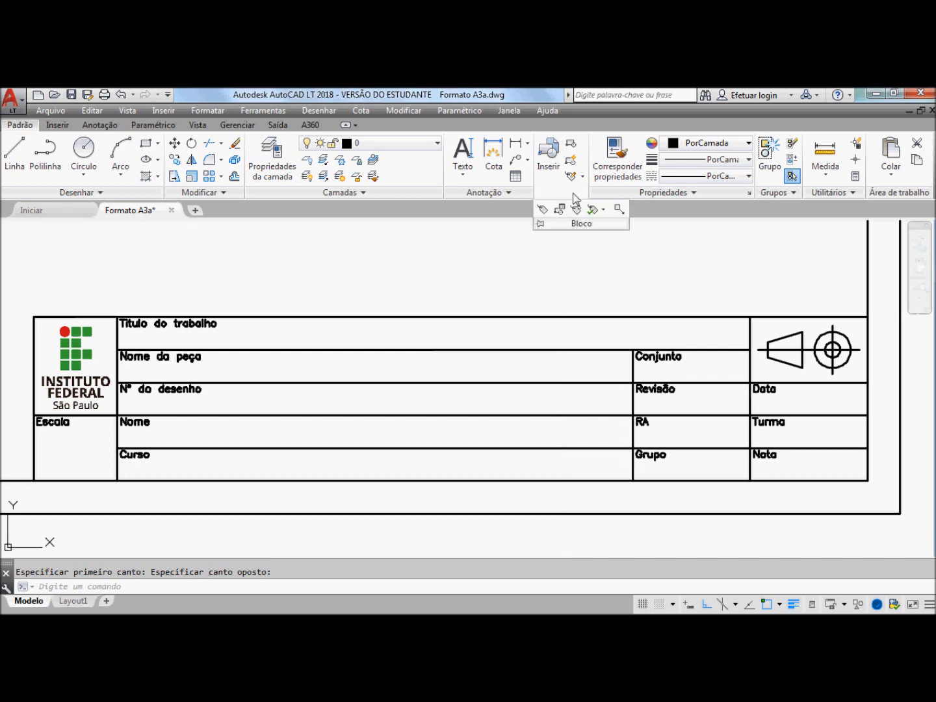
{"action": "left_click", "coordinate": [543, 211]}
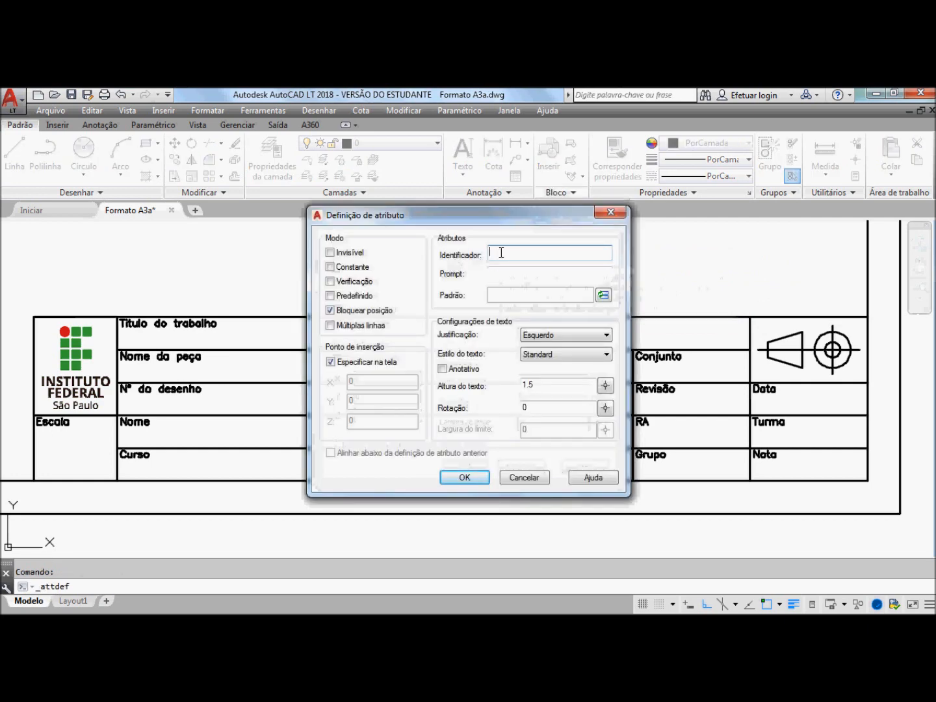
{"action": "left_click_drag", "start_coordinate": [493, 221], "coordinate": [392, 231]}
{"action": "left_click", "coordinate": [424, 261]}
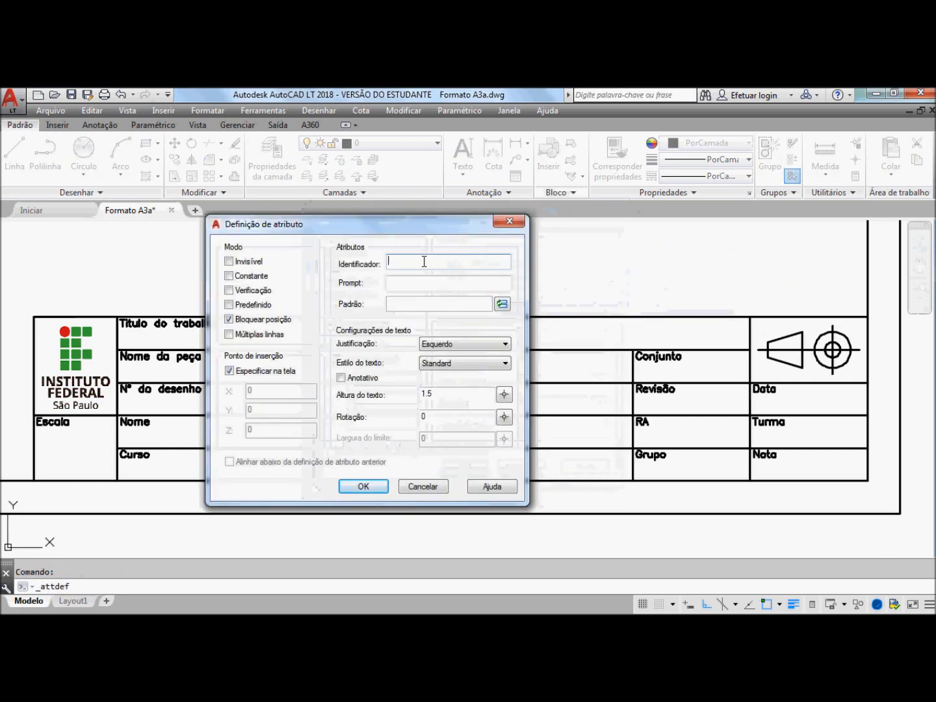
{"action": "type", "text": "Esc"}
{"action": "left_click", "coordinate": [422, 281]}
{"action": "type", "text": "Escala:"}
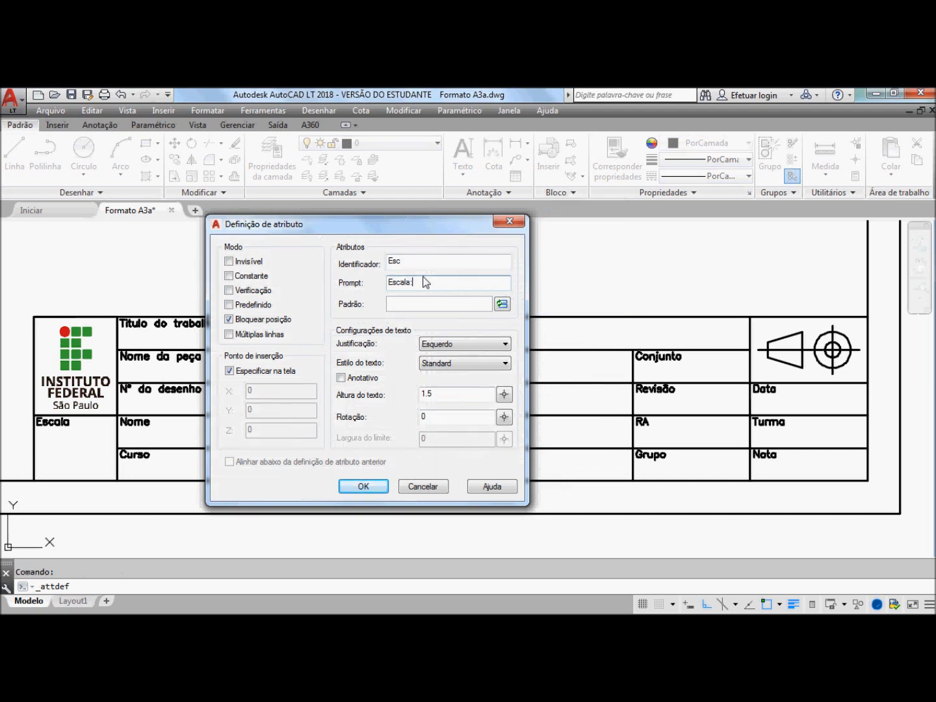
{"action": "left_click", "coordinate": [410, 305]}
{"action": "type", "text": "1:1"}
Give the scale attribute "Inferior central" justification and text height 5, and place it at the lower-left corner of the "Escala" cell
{"action": "left_click", "coordinate": [460, 347]}
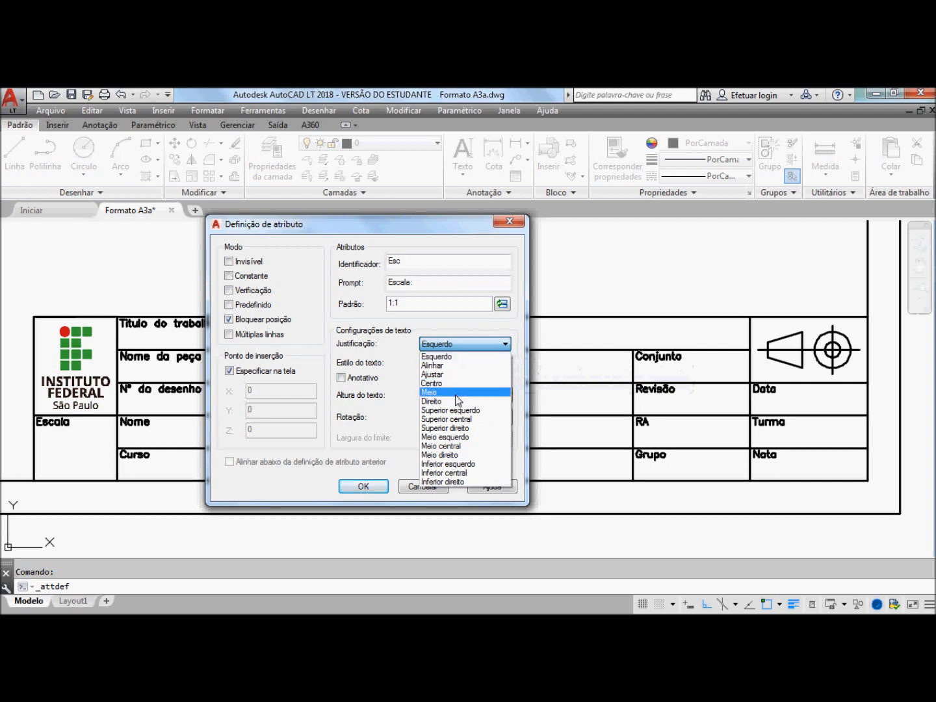
{"action": "left_click", "coordinate": [448, 473]}
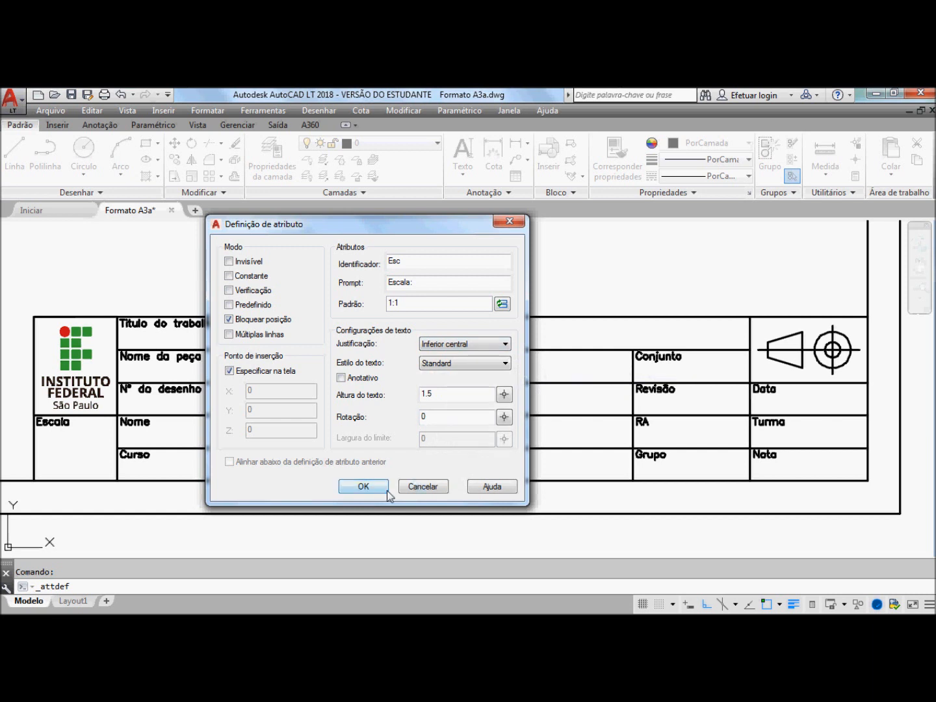
{"action": "left_click_drag", "start_coordinate": [490, 394], "coordinate": [409, 394]}
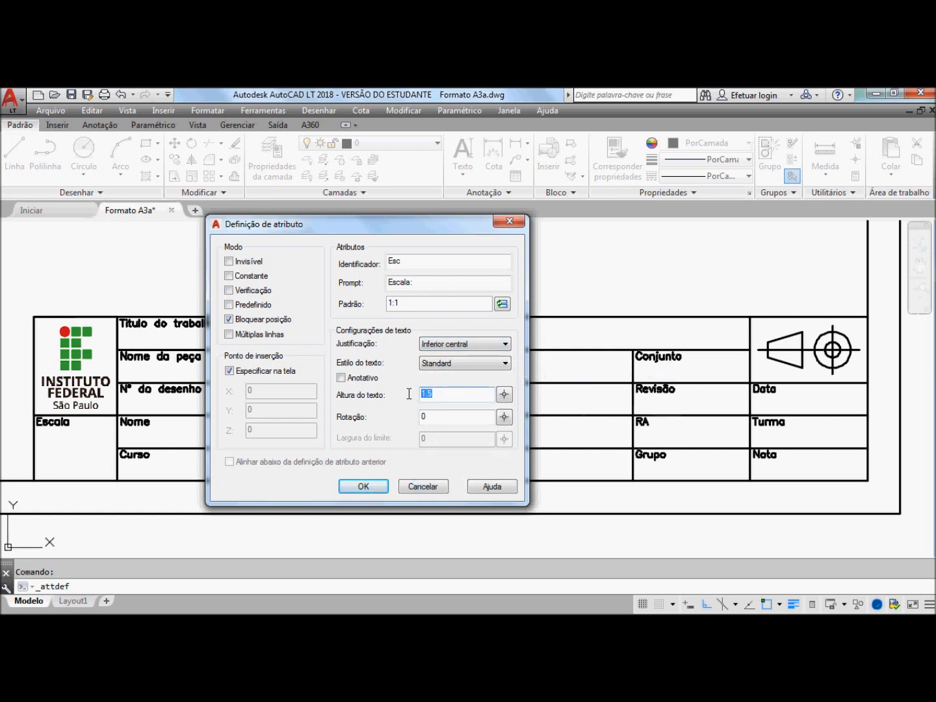
{"action": "type", "text": "5"}
{"action": "left_click", "coordinate": [374, 487]}
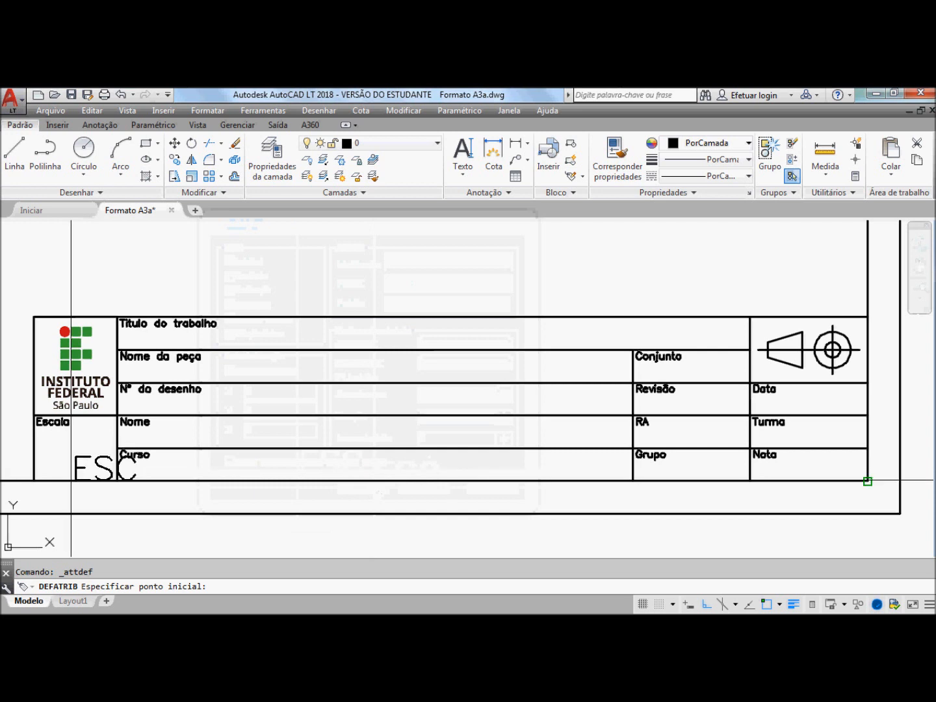
{"action": "left_click", "coordinate": [34, 481]}
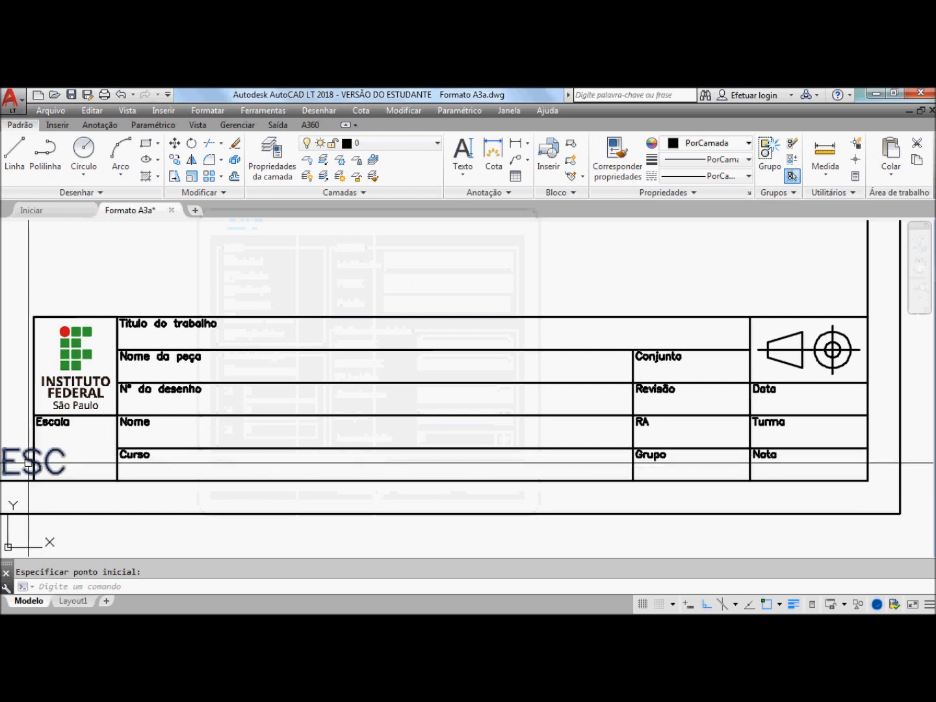
Draw a vertical guide line with Ortho on, from the midpoint of the "Escala" cell's top edge down past its bottom edge
{"action": "left_click", "coordinate": [15, 163]}
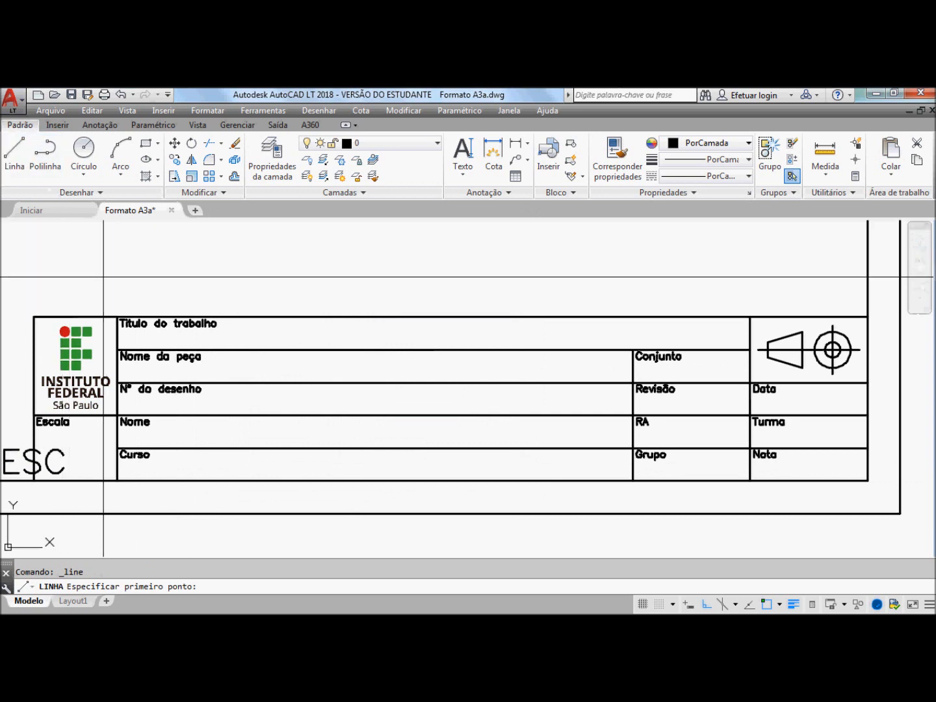
{"action": "right_click", "coordinate": [77, 251], "text": "shift"}
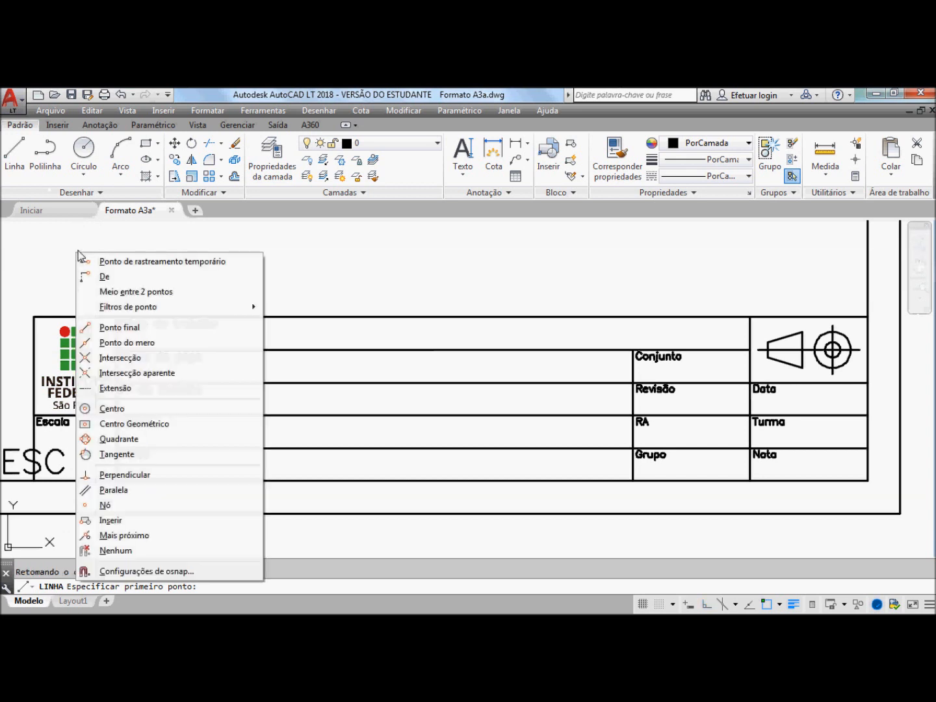
{"action": "left_click", "coordinate": [125, 342]}
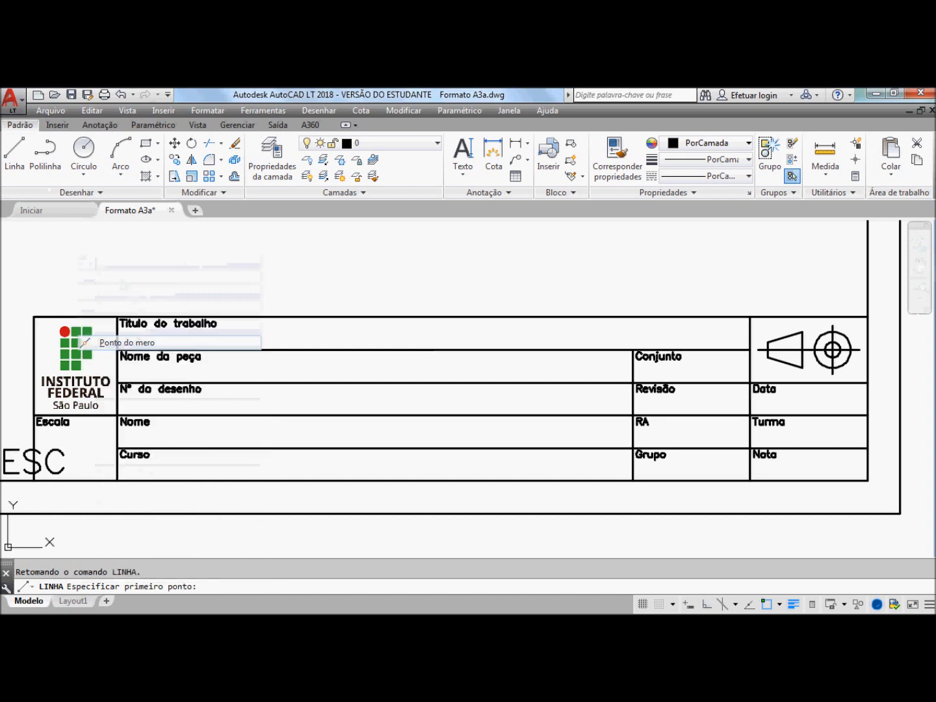
{"action": "left_click", "coordinate": [75, 415]}
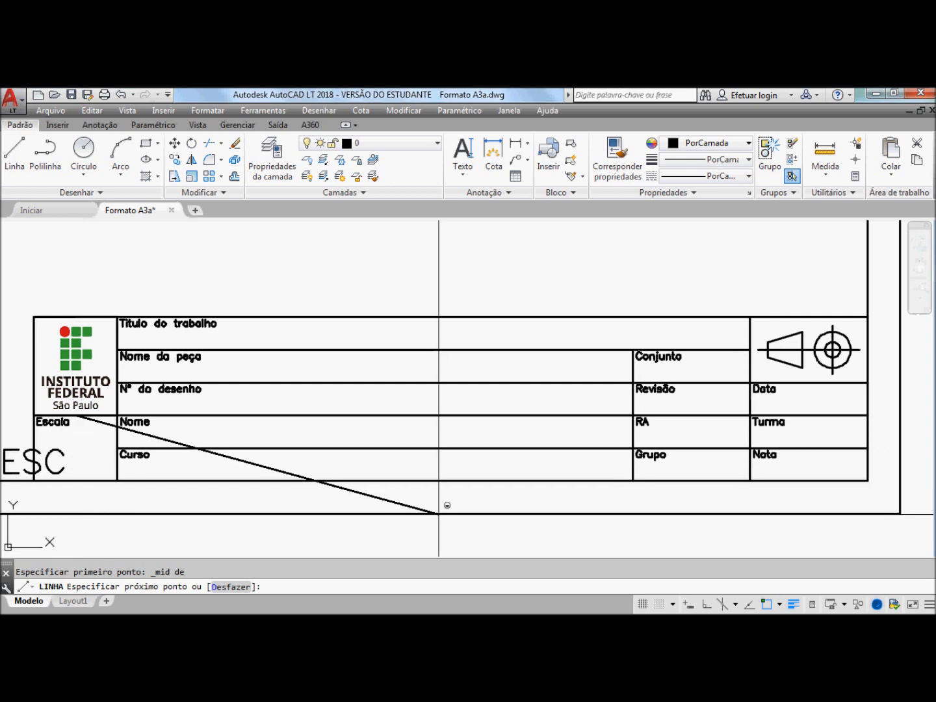
{"action": "left_click", "coordinate": [706, 605]}
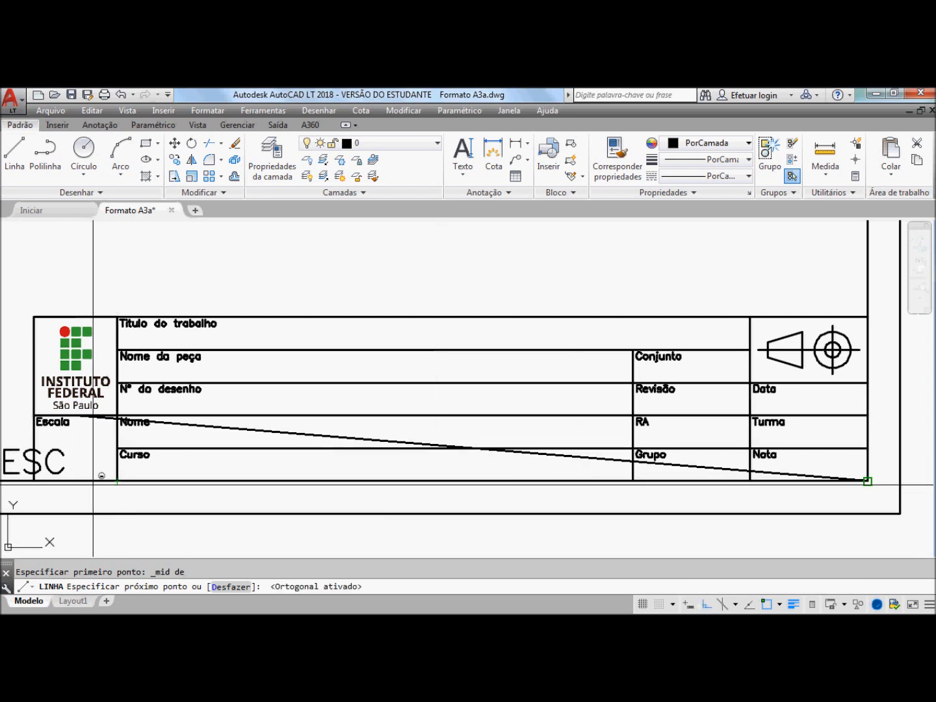
{"action": "left_click", "coordinate": [79, 499]}
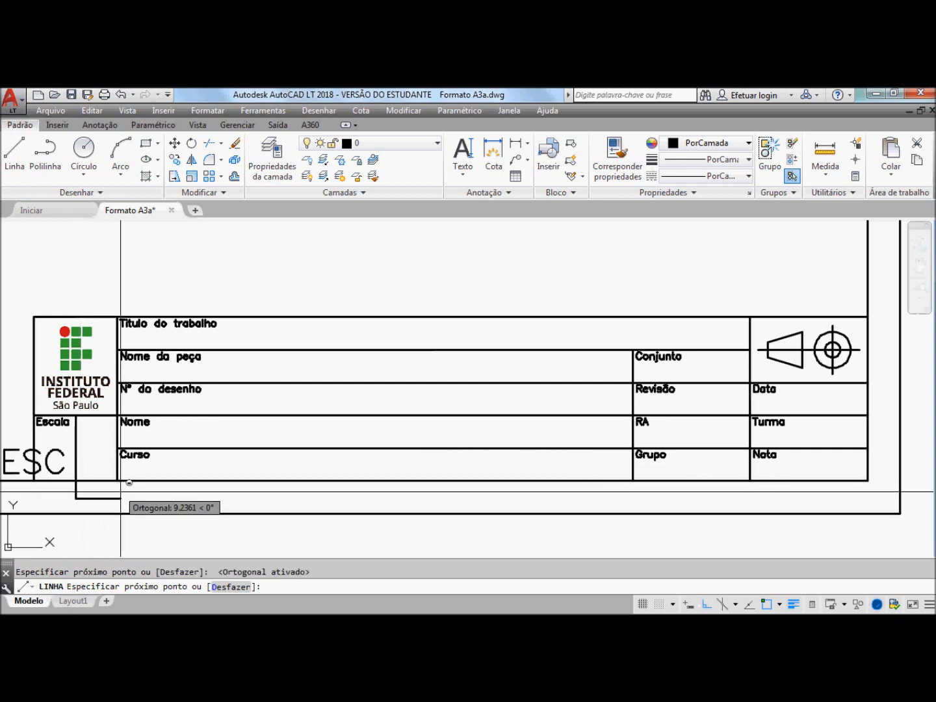
{"action": "key", "text": "Escape"}
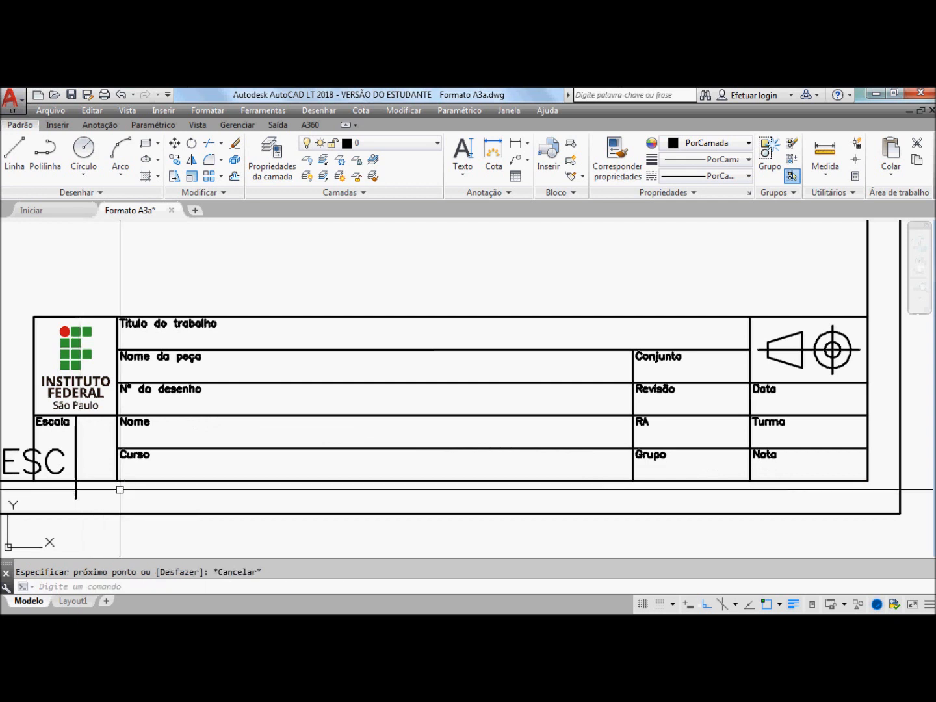
Move the ESC attribute to the guide line's intersection with the "Escala" cell's bottom edge, and erase the guide line
{"action": "left_click", "coordinate": [52, 447]}
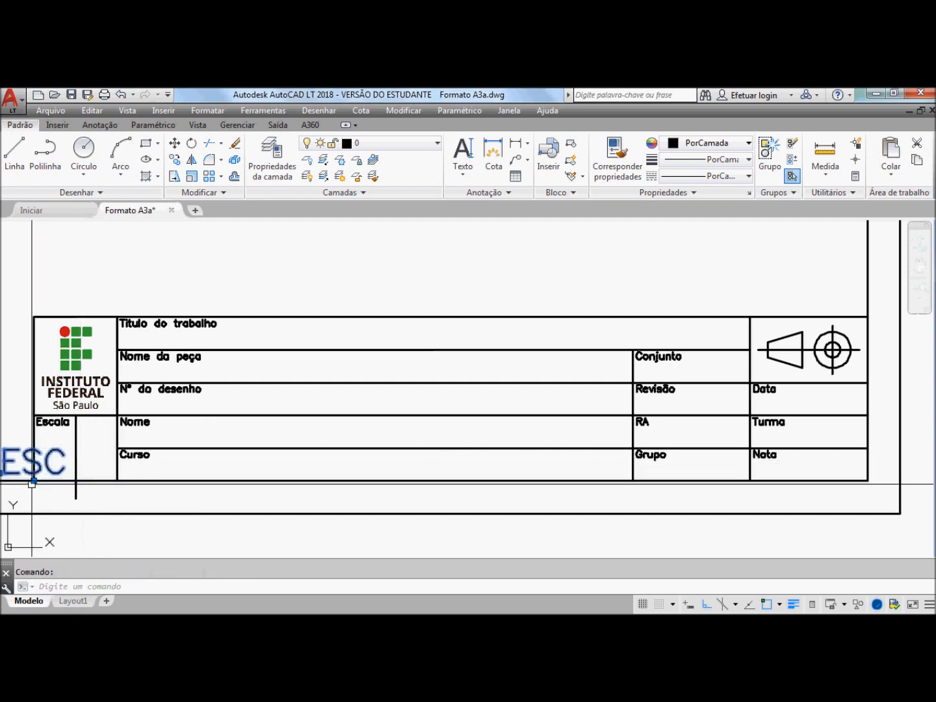
{"action": "left_click", "coordinate": [32, 481]}
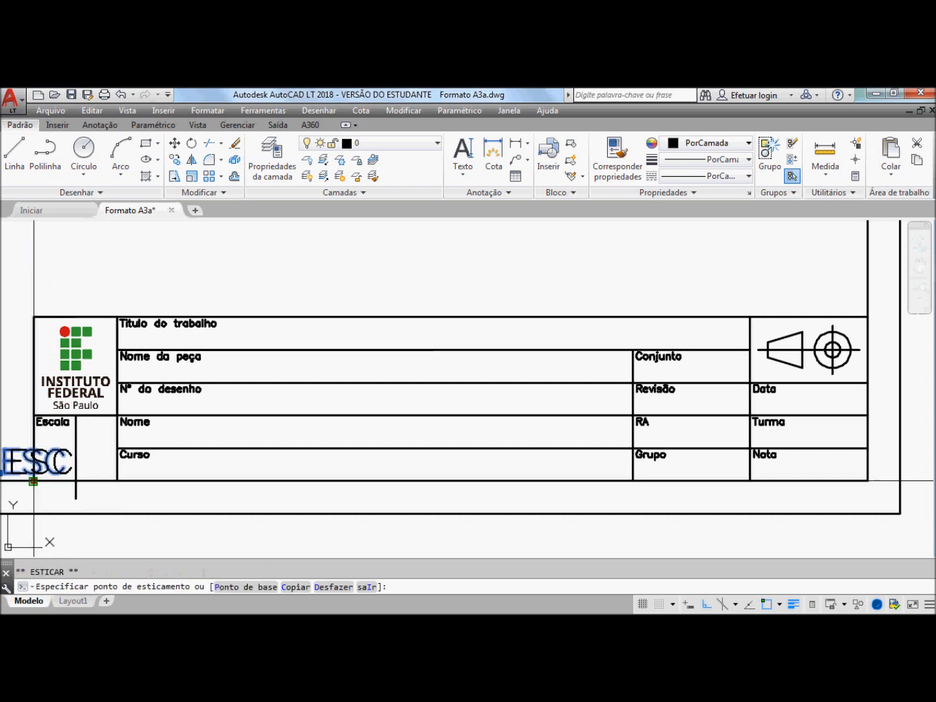
{"action": "left_click", "coordinate": [76, 481]}
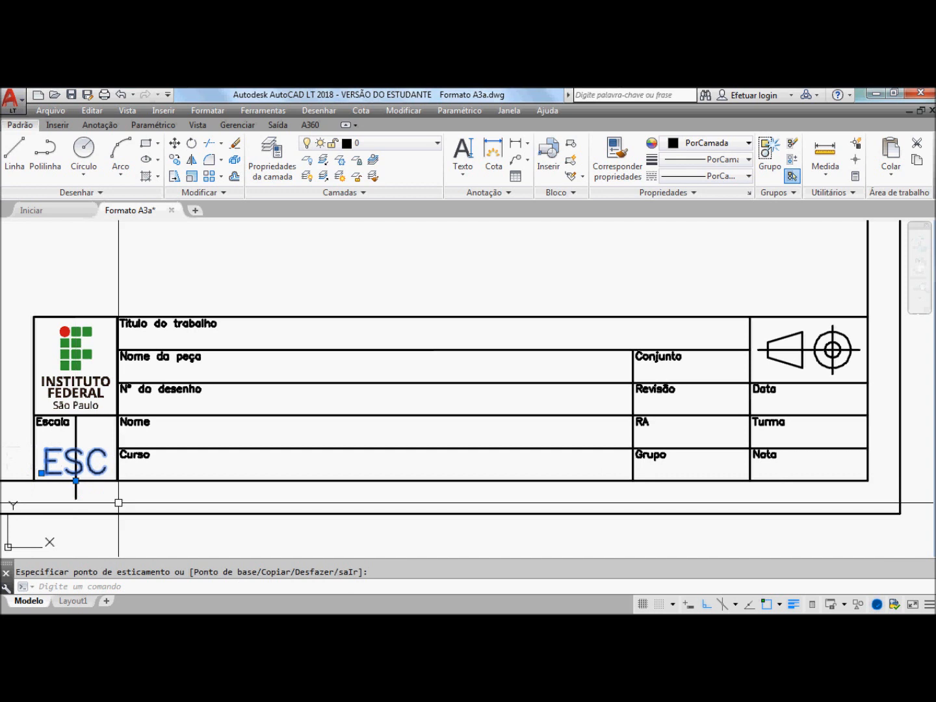
{"action": "key", "text": "Escape"}
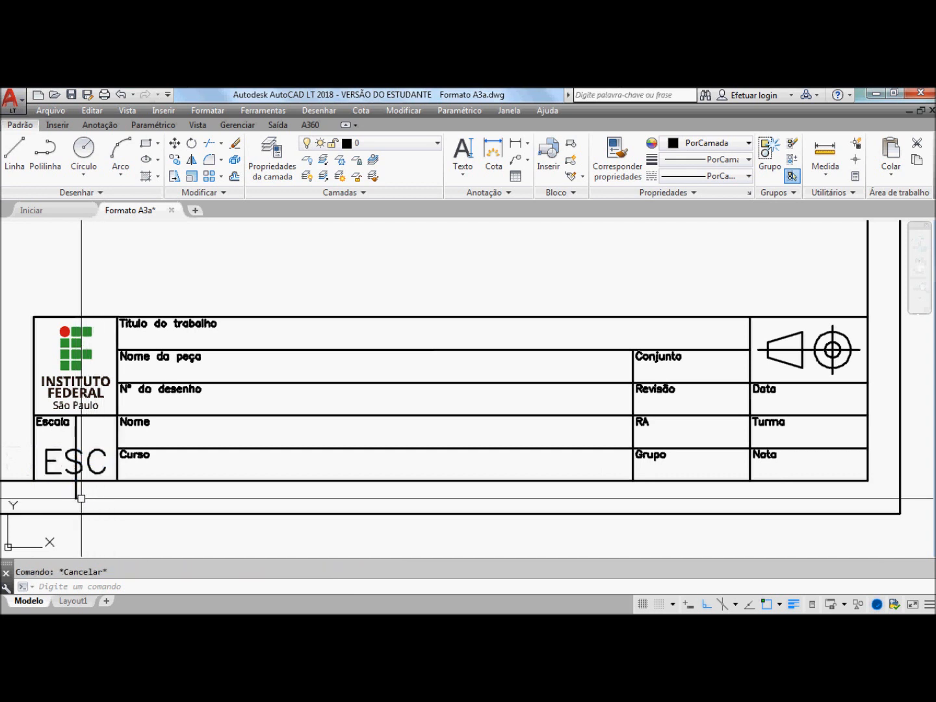
{"action": "left_click", "coordinate": [77, 495]}
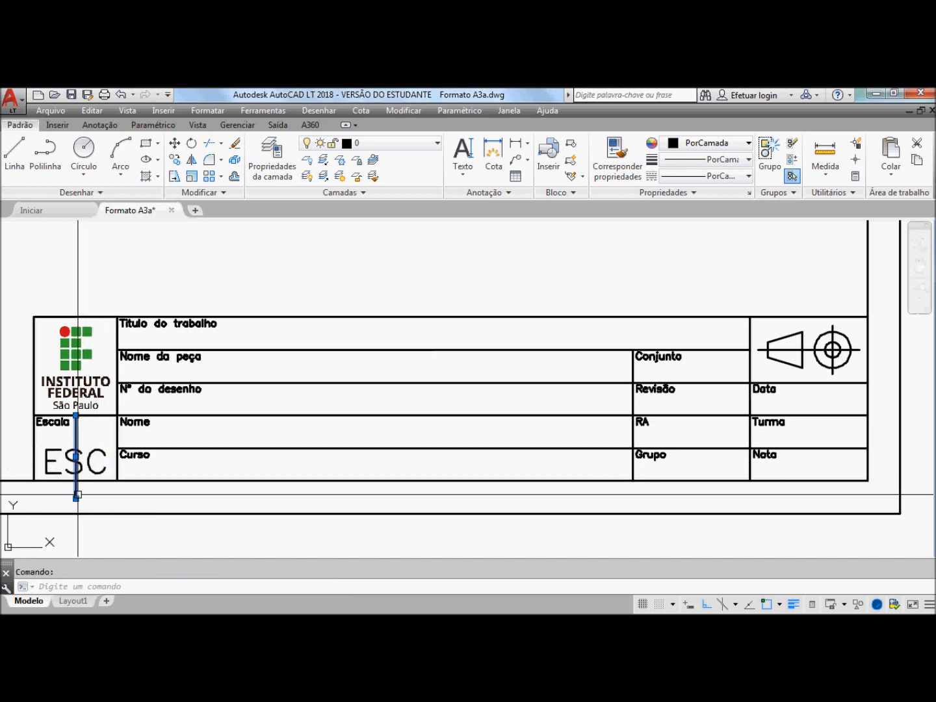
{"action": "left_click", "coordinate": [236, 145]}
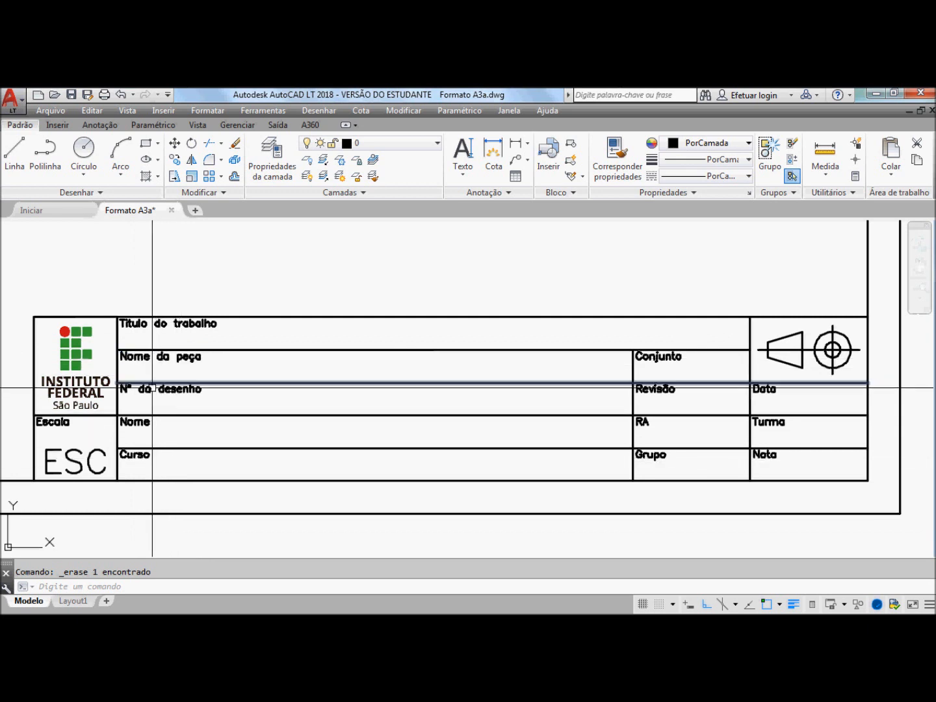
Start an attribute definition for the work title with identifier "Tit" and prompt "Título do trabalho:"
{"action": "left_click", "coordinate": [554, 194]}
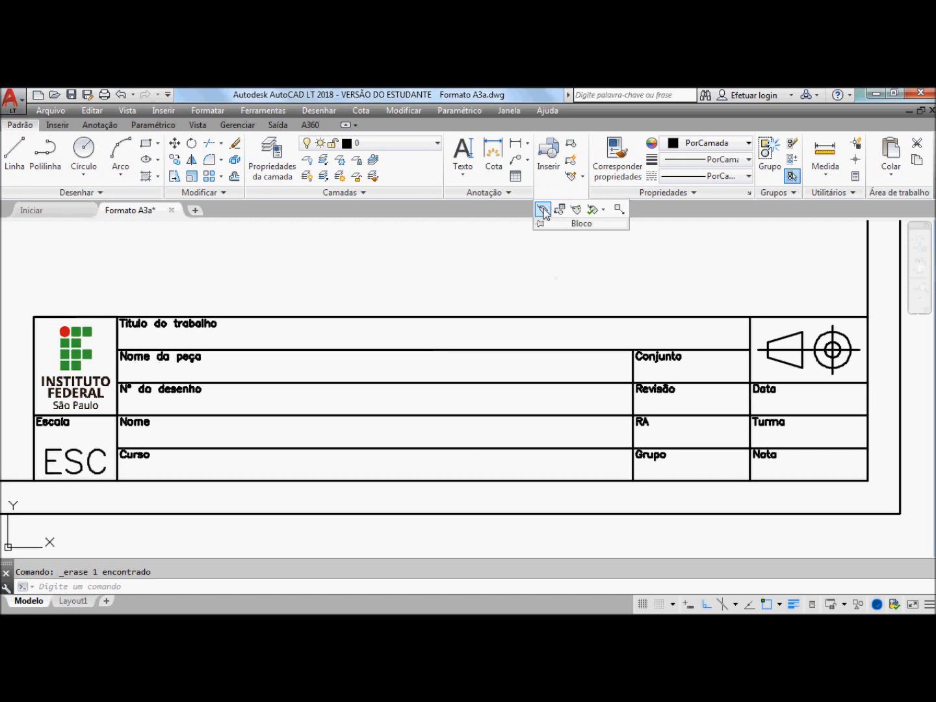
{"action": "left_click", "coordinate": [542, 210]}
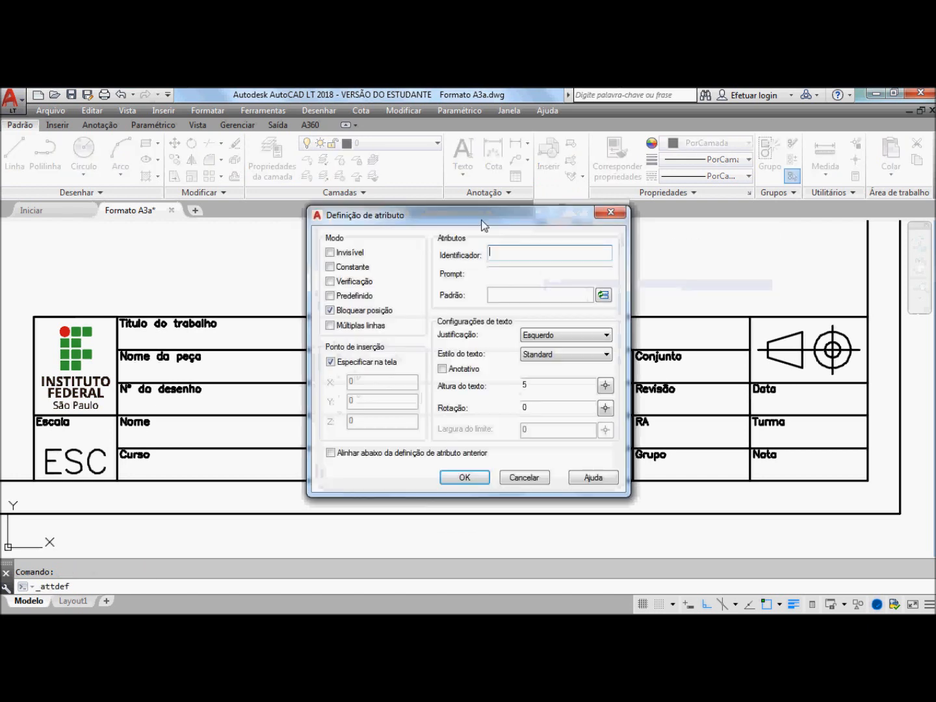
{"action": "type", "text": "Tit"}
{"action": "left_click", "coordinate": [515, 273]}
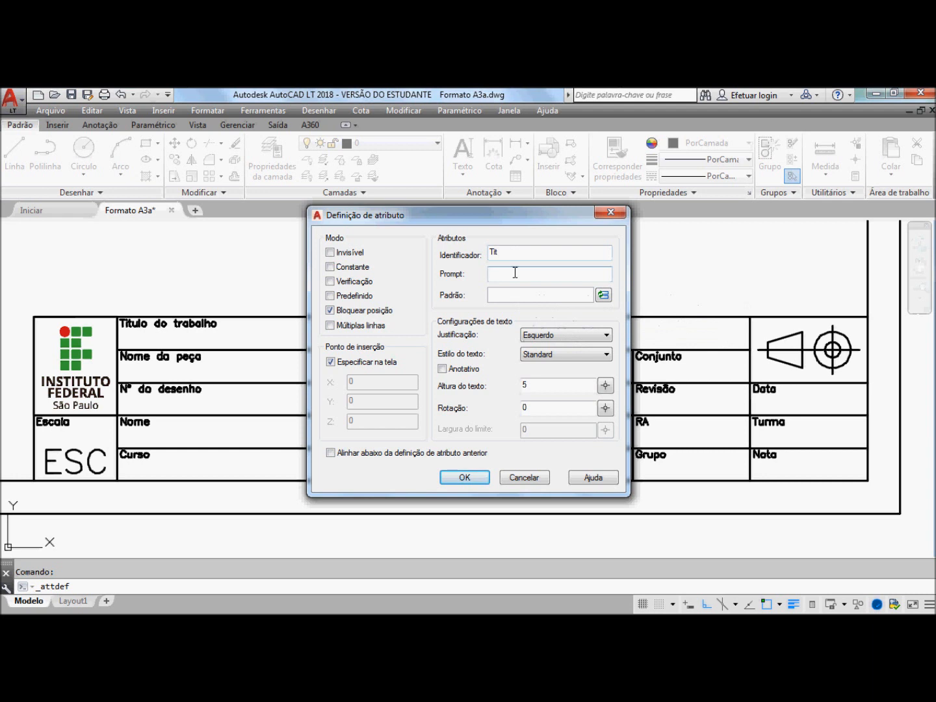
{"action": "type", "text": "Título do trabalho:"}
Give the title attribute text height 2.5 and "Inferior esquerdo" justification, and place it at the lower-left corner of the "Título do trabalho" cell
{"action": "double_click", "coordinate": [524, 383]}
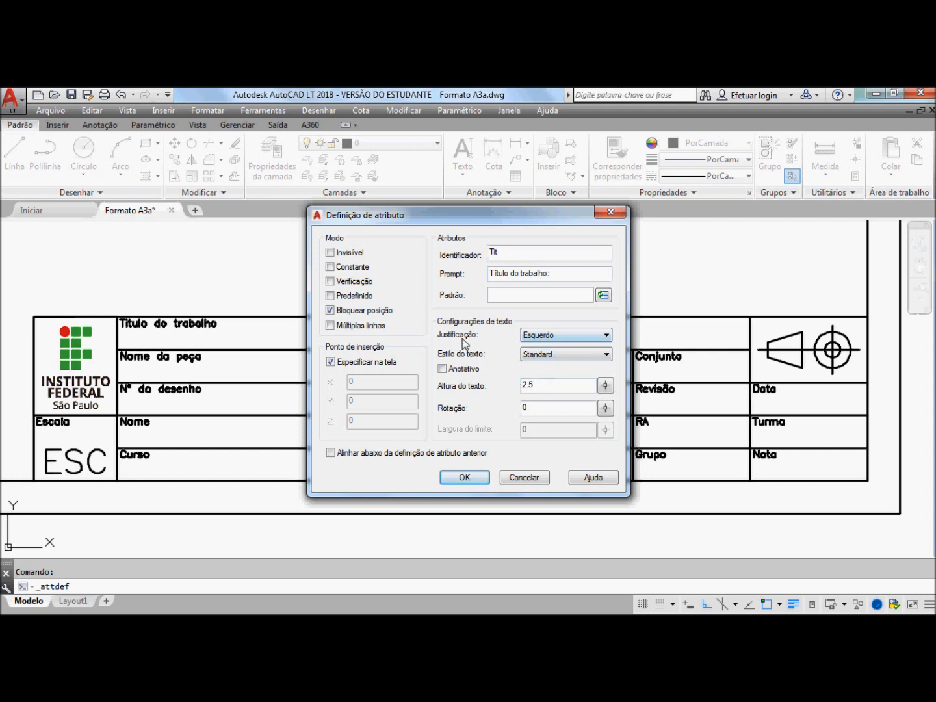
{"action": "left_click", "coordinate": [534, 336]}
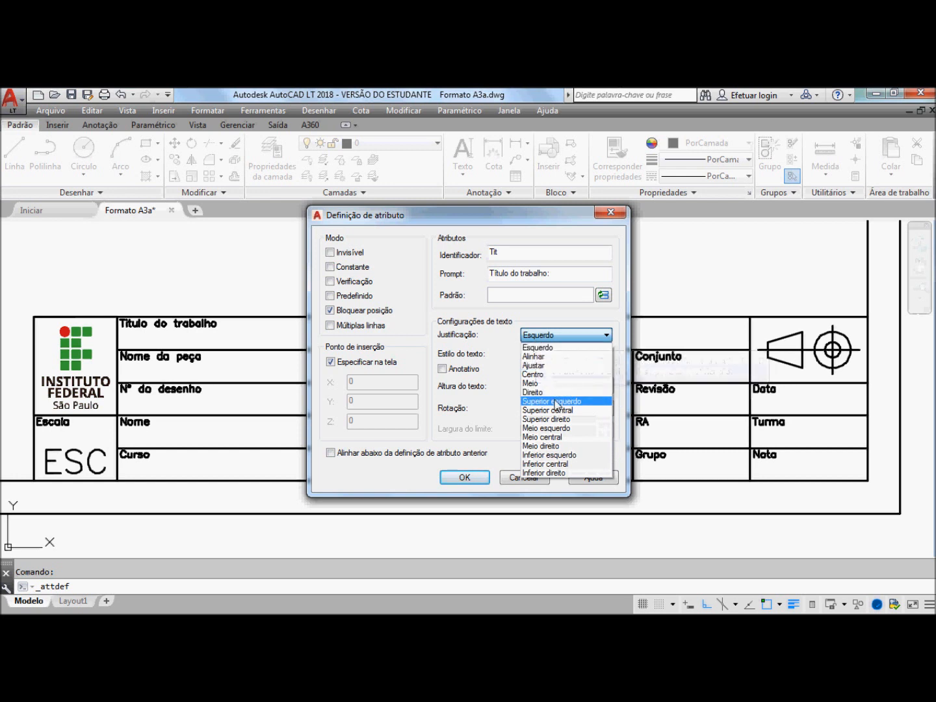
{"action": "left_click", "coordinate": [569, 455]}
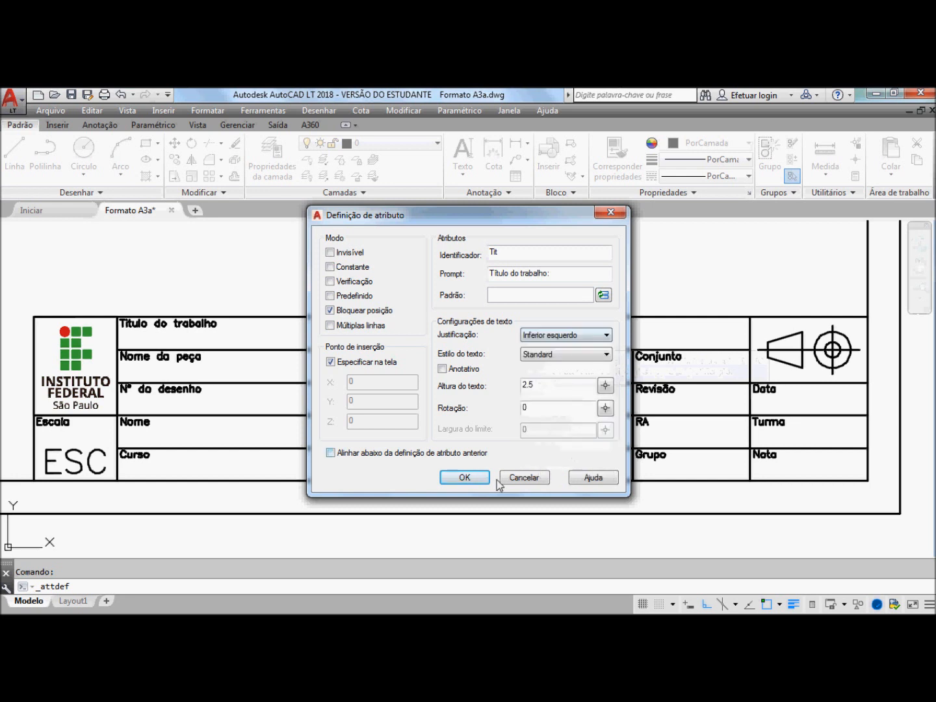
{"action": "left_click", "coordinate": [478, 477]}
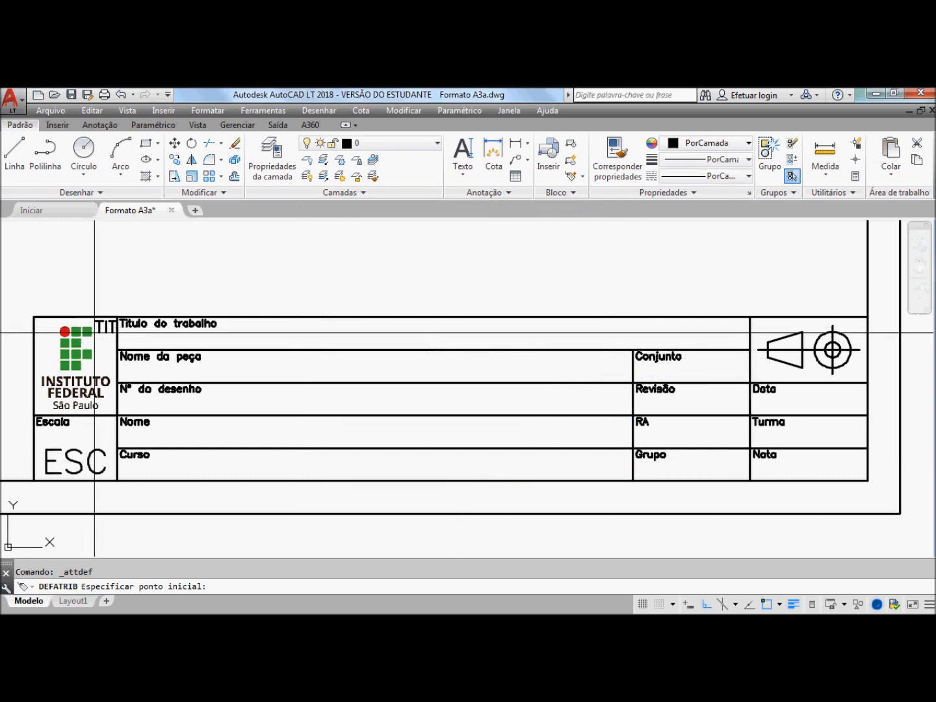
{"action": "left_click", "coordinate": [118, 349]}
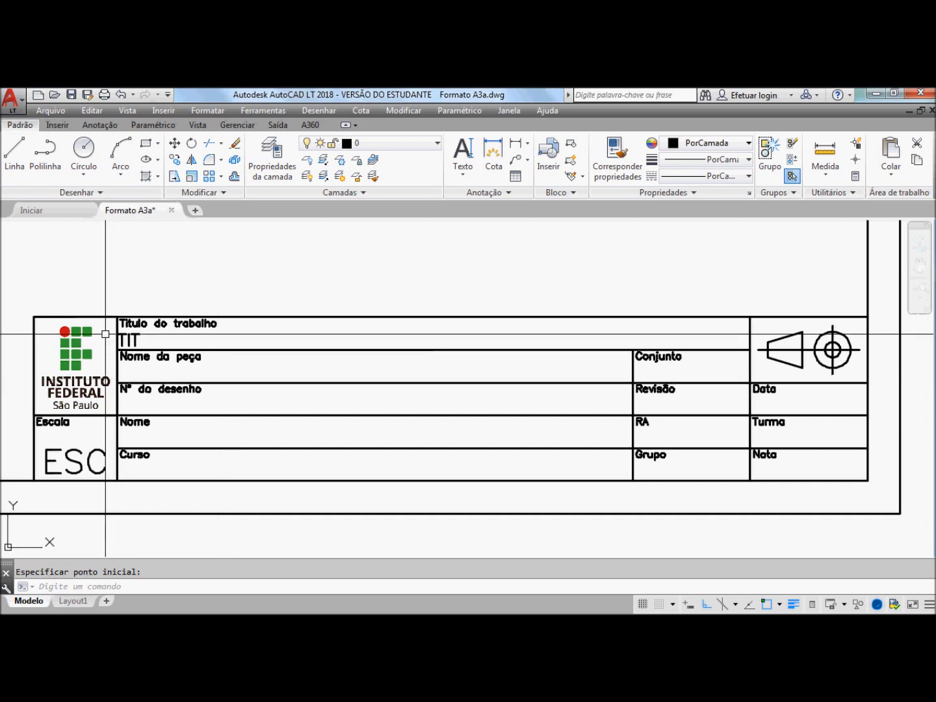
Move the TIT attribute in the "Título do trabalho" cell by the relative displacement @0.5,0
{"action": "left_click", "coordinate": [175, 144]}
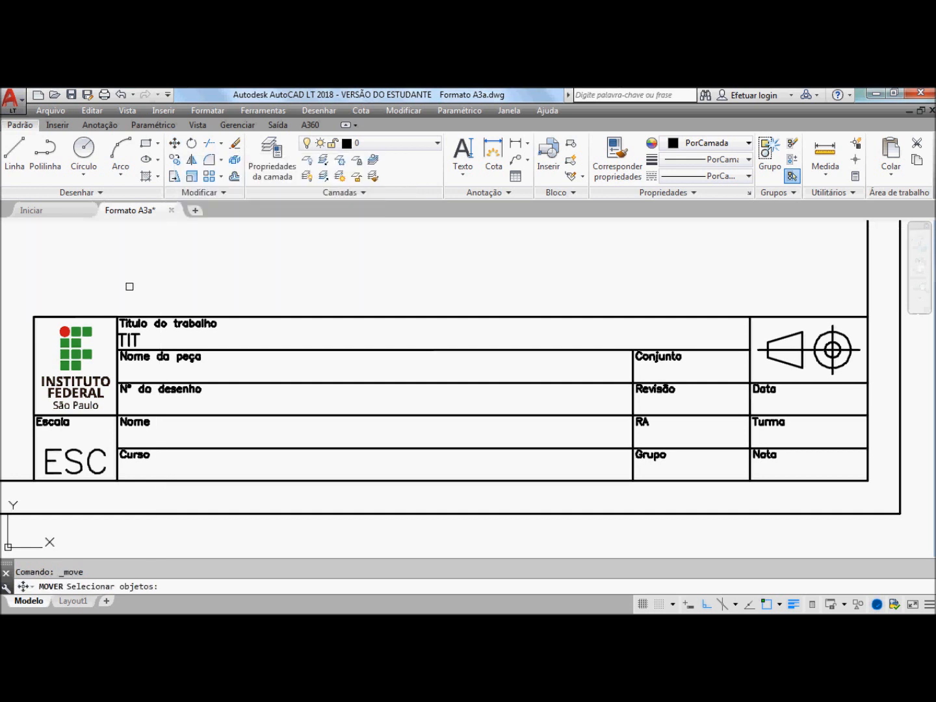
{"action": "left_click", "coordinate": [128, 339]}
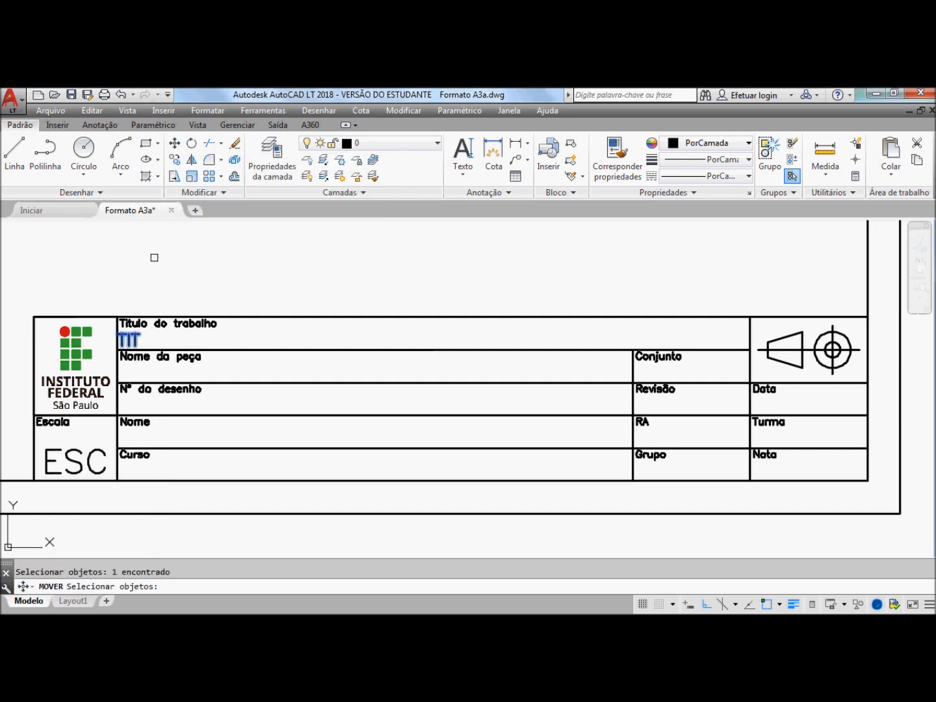
{"action": "key", "text": "Return"}
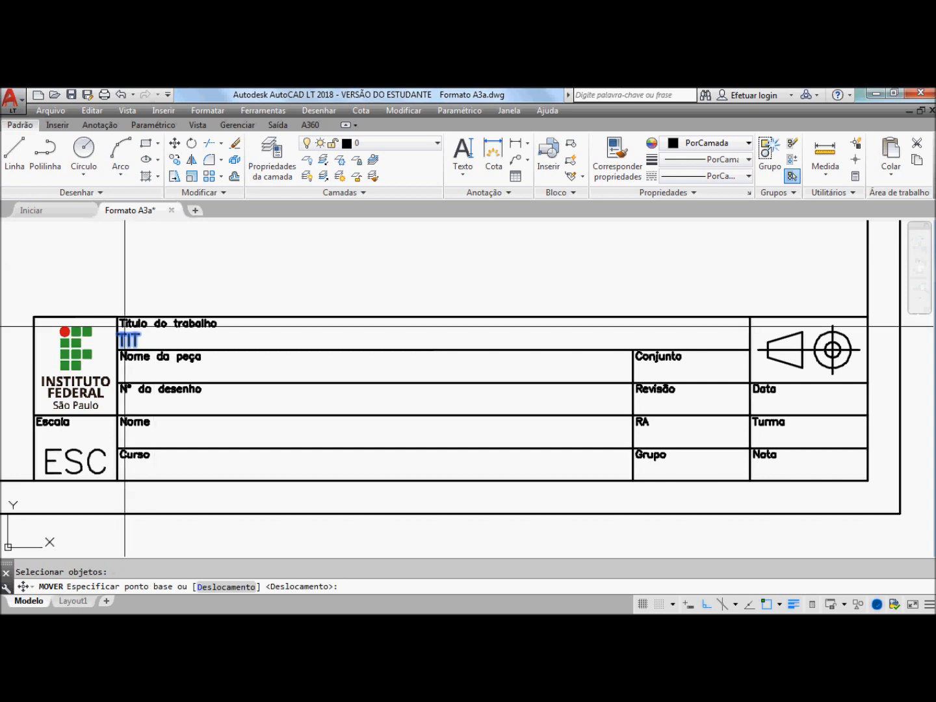
{"action": "left_click", "coordinate": [118, 351]}
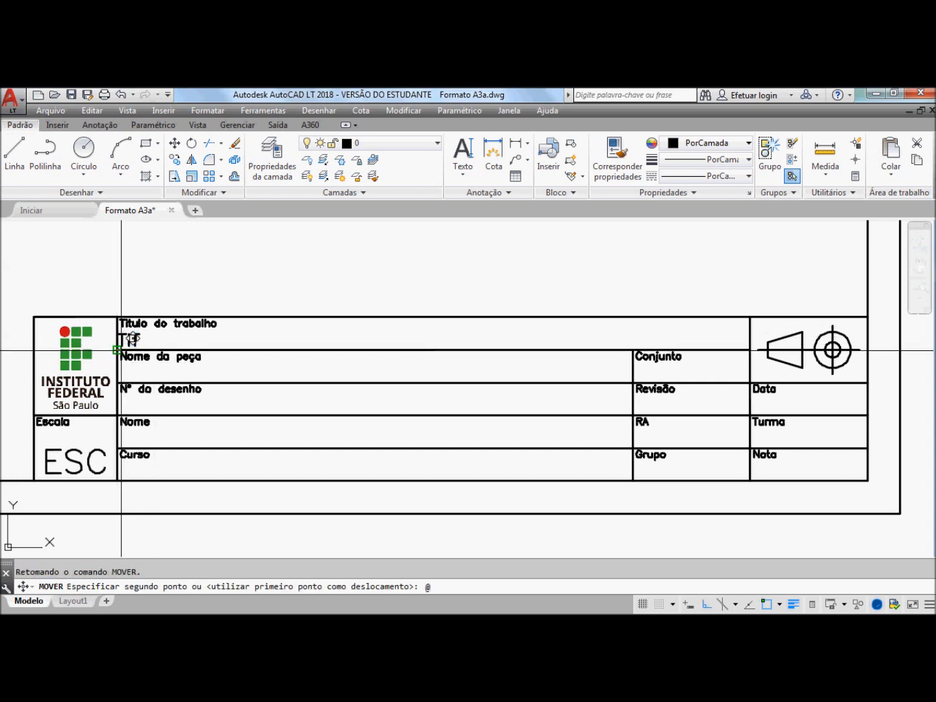
{"action": "type", "text": "@0.5"}
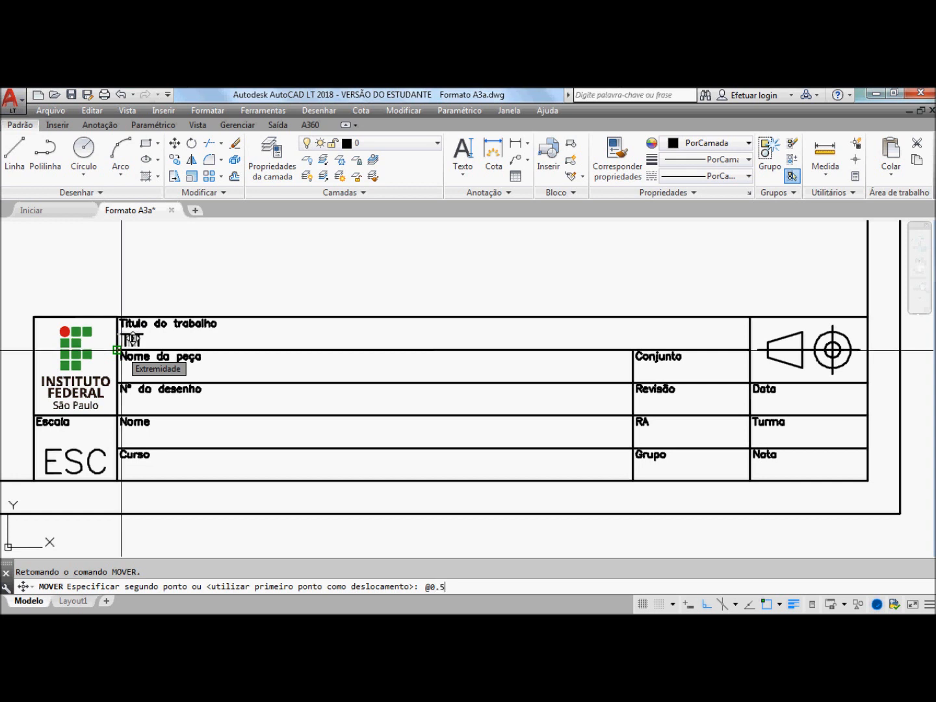
{"action": "type", "text": ",0"}
{"action": "key", "text": "Return"}
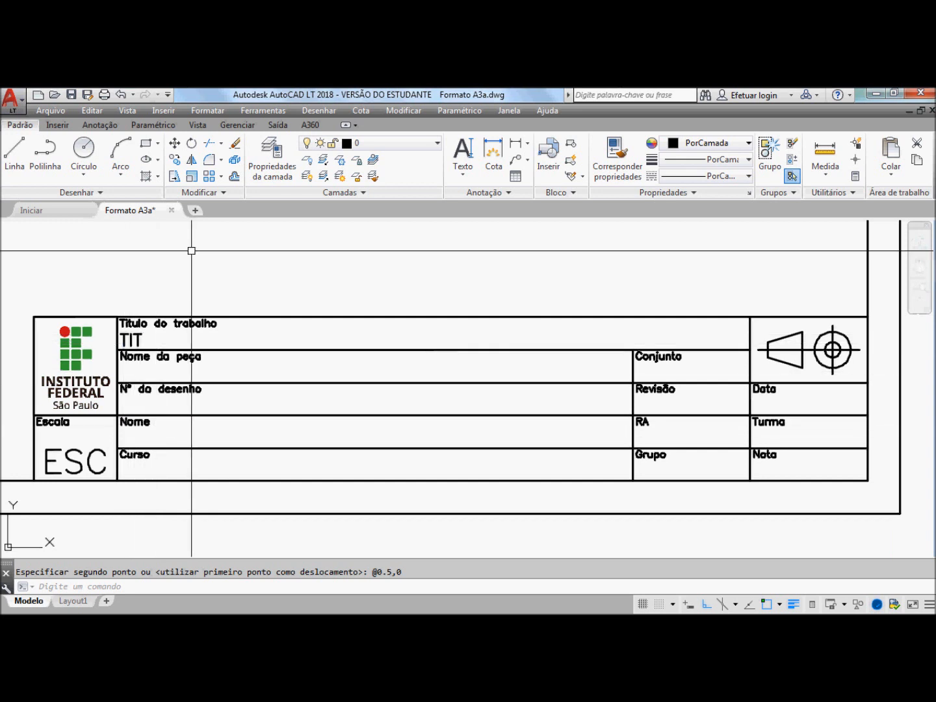
Copy the TIT attribute from its cell's lower-left corner to the lower-left corners of all other labelled cells except "Escala"
{"action": "left_click", "coordinate": [175, 160]}
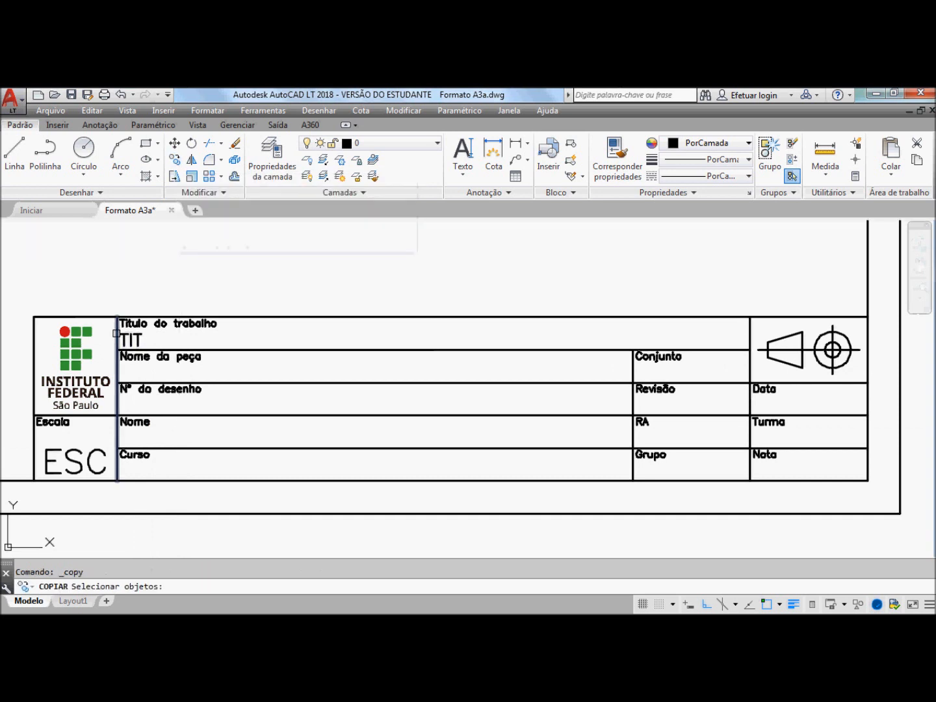
{"action": "left_click", "coordinate": [138, 339]}
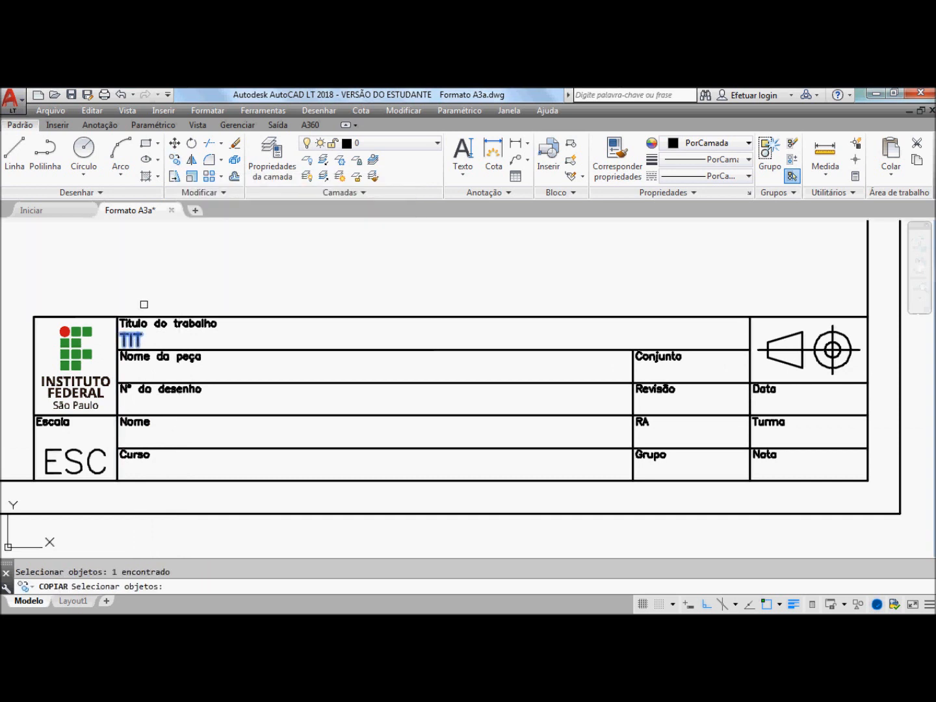
{"action": "key", "text": "Return"}
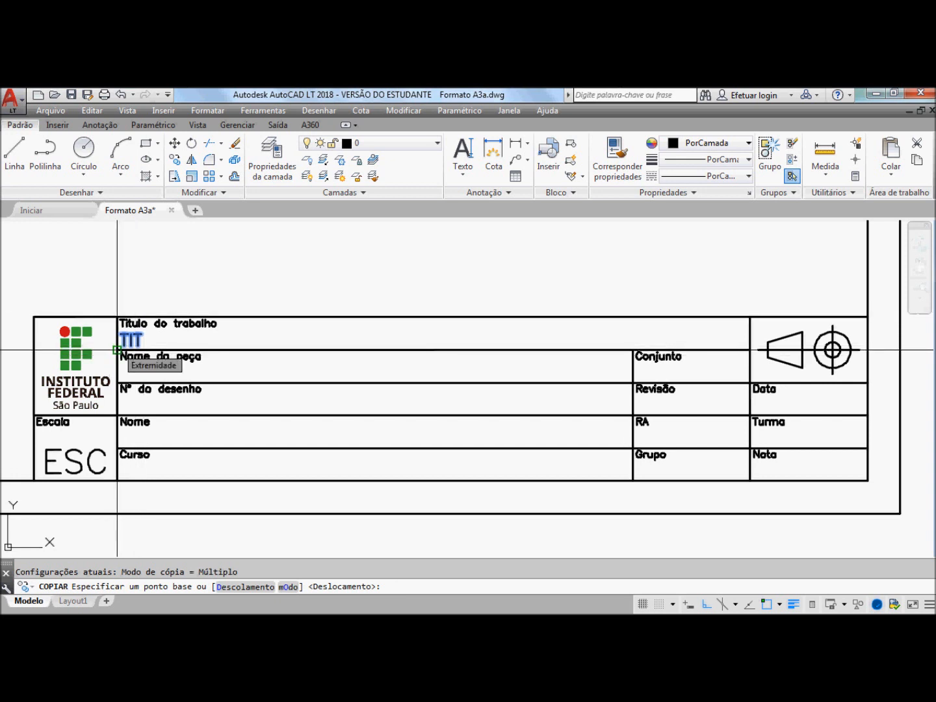
{"action": "left_click", "coordinate": [117, 350]}
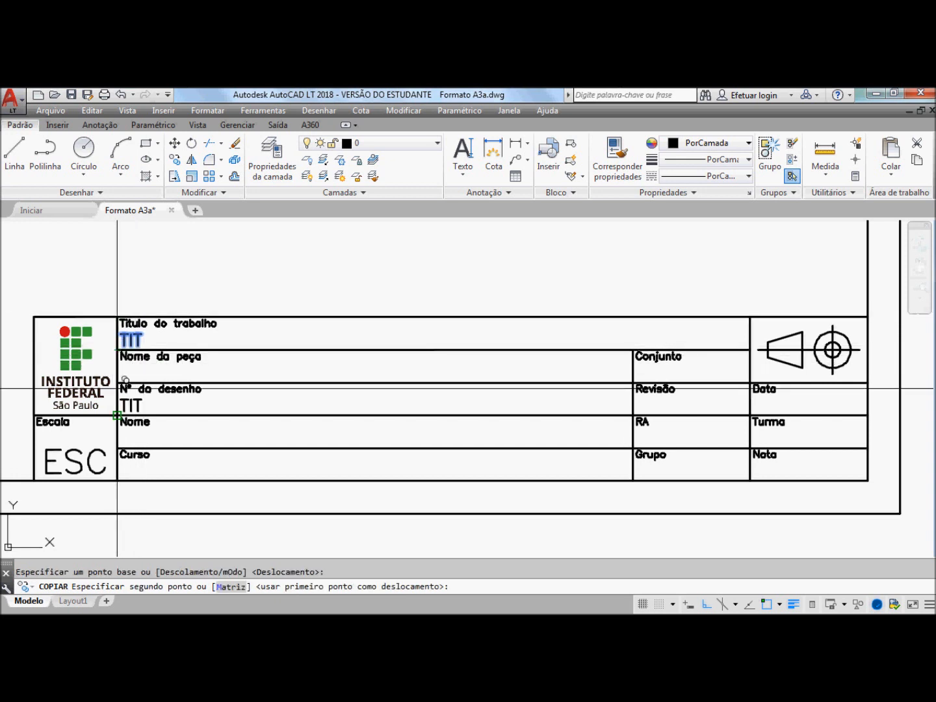
{"action": "left_click", "coordinate": [117, 382]}
{"action": "left_click", "coordinate": [117, 414]}
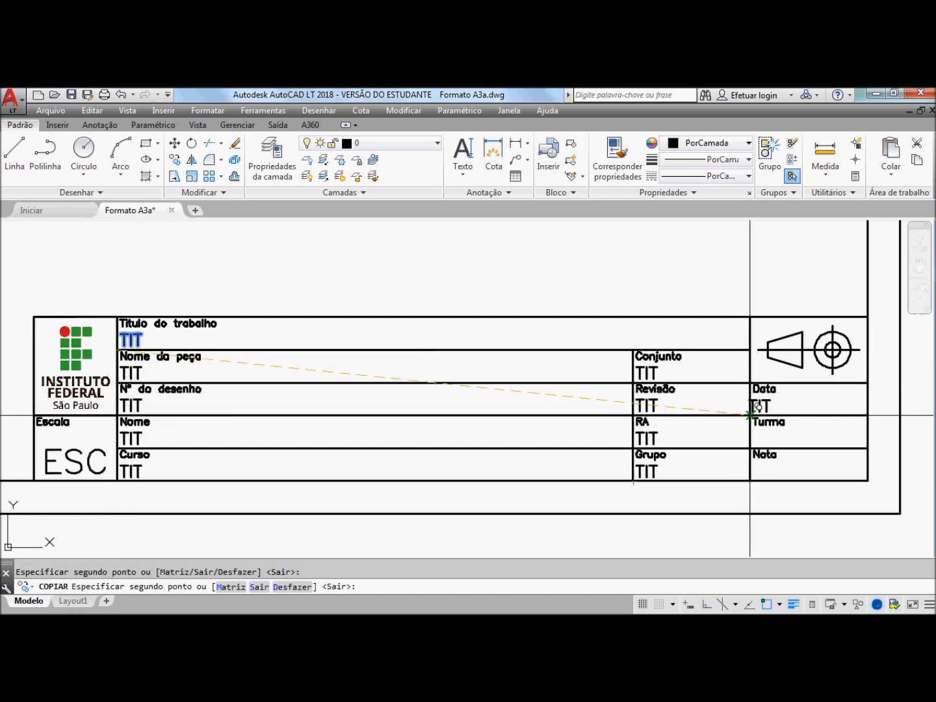
{"action": "left_click", "coordinate": [750, 414]}
{"action": "left_click", "coordinate": [751, 448]}
{"action": "left_click", "coordinate": [751, 480]}
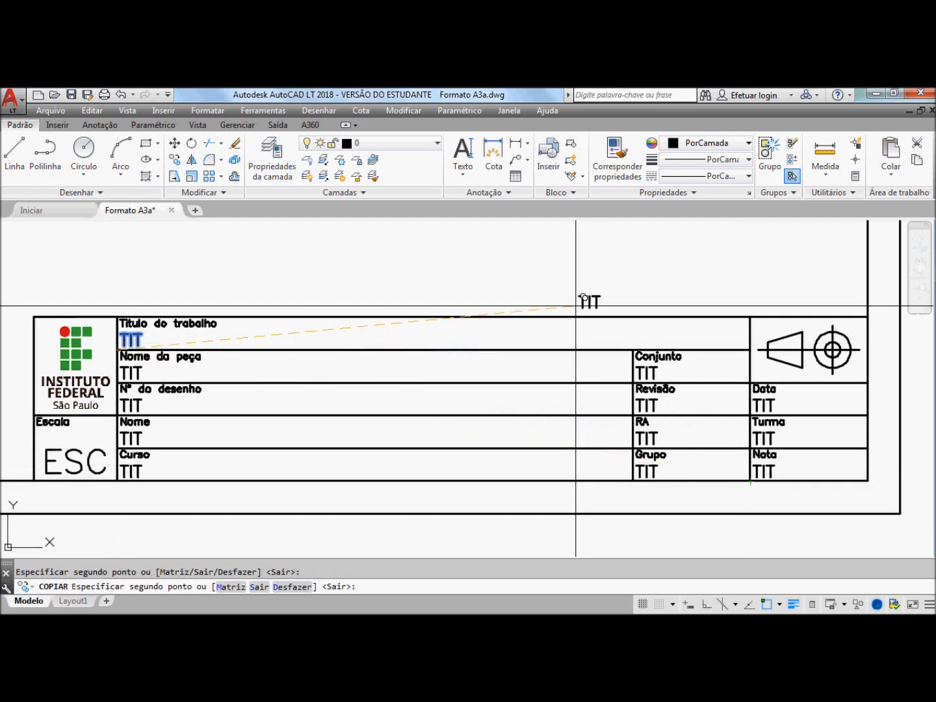
{"action": "key", "text": "Return"}
{"action": "key", "text": "Escape"}
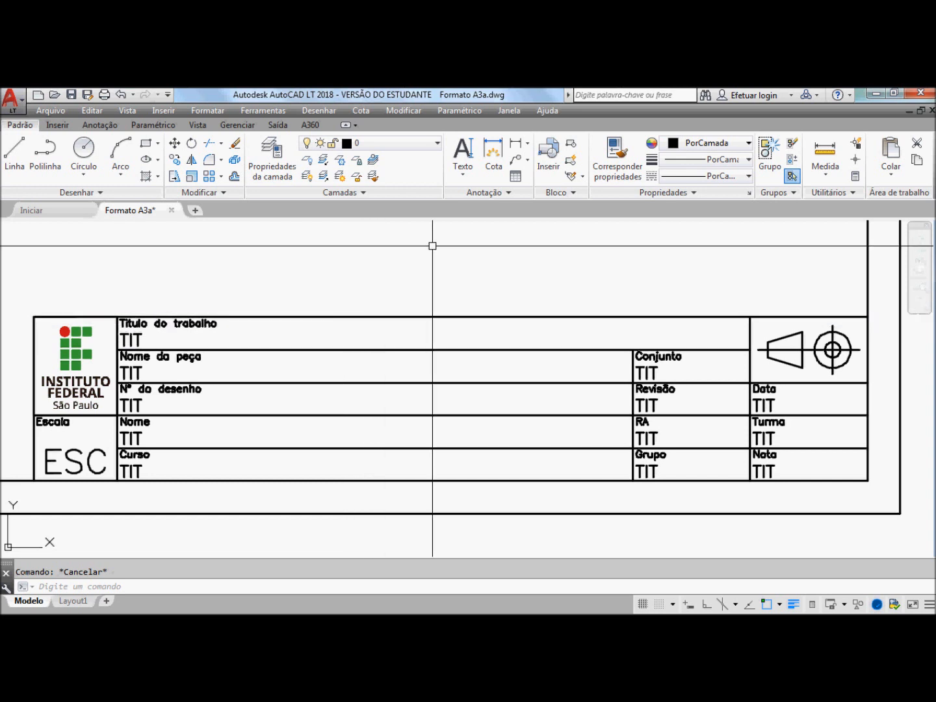
Open the object properties and set the identifier of the attribute in the "Nome da peça" cell to "NomeP"
{"action": "left_click", "coordinate": [413, 112]}
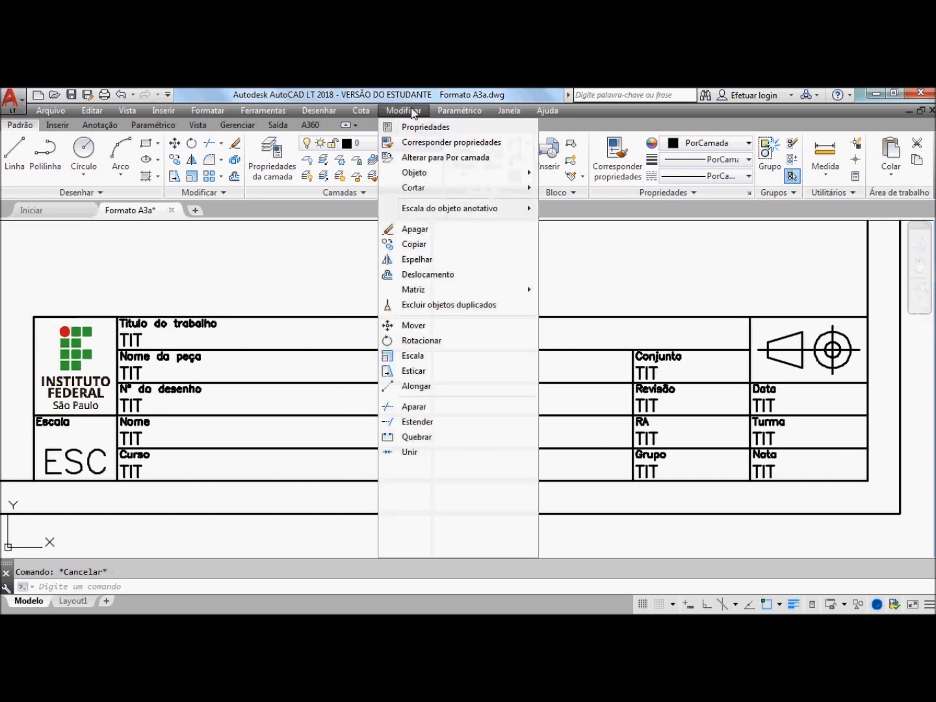
{"action": "left_click", "coordinate": [414, 128]}
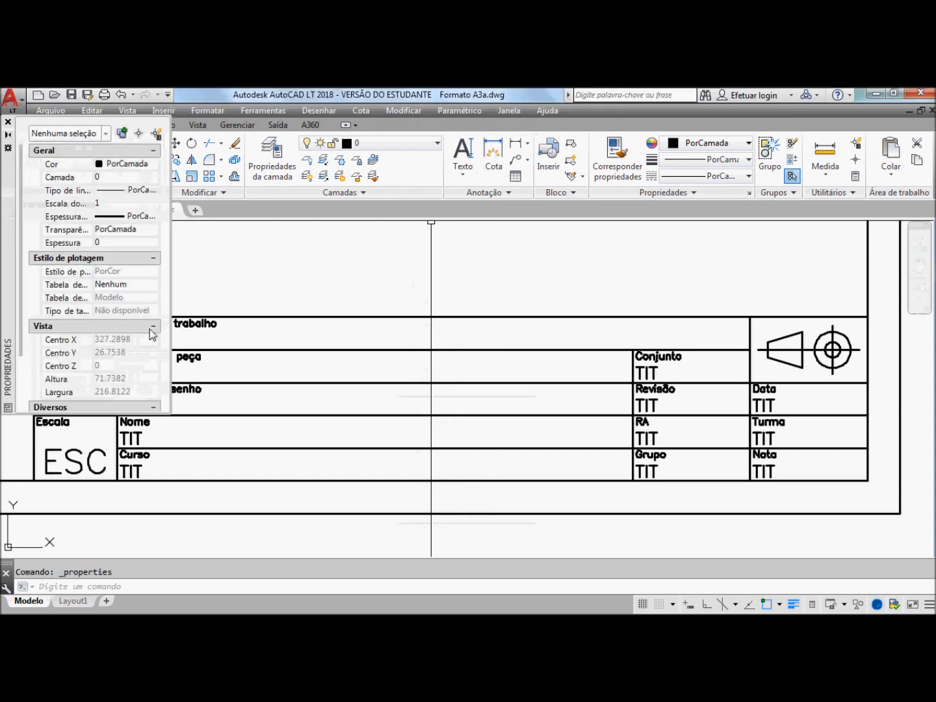
{"action": "left_click", "coordinate": [919, 257]}
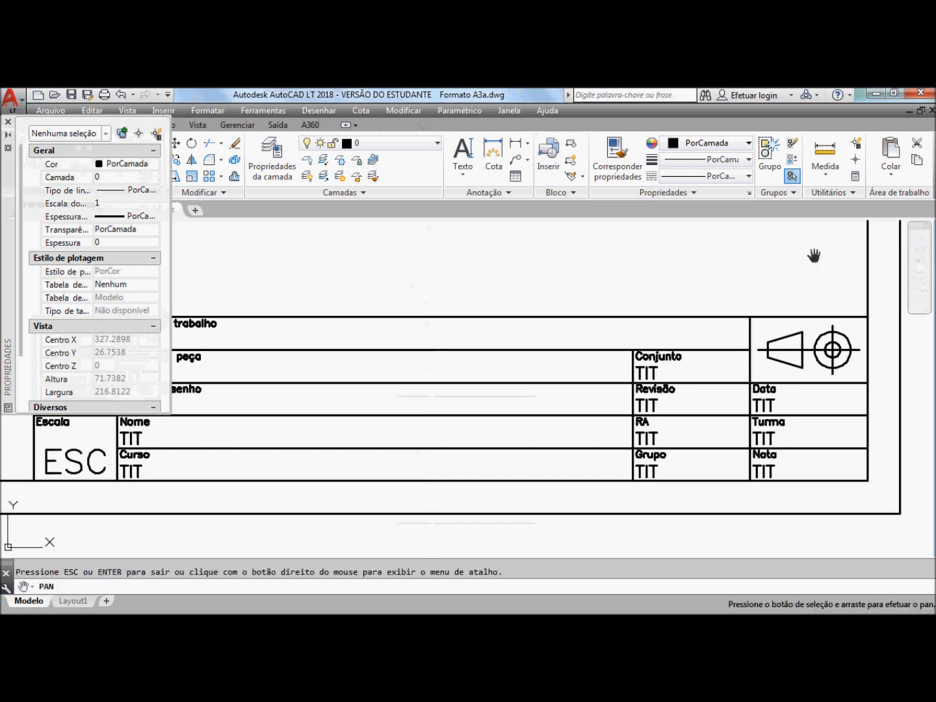
{"action": "mouse_move", "coordinate": [668, 256]}
{"action": "left_mouse_down"}
{"action": "mouse_move", "coordinate": [716, 257]}
{"action": "mouse_move", "coordinate": [781, 240]}
{"action": "mouse_move", "coordinate": [772, 237]}
{"action": "left_mouse_up"}
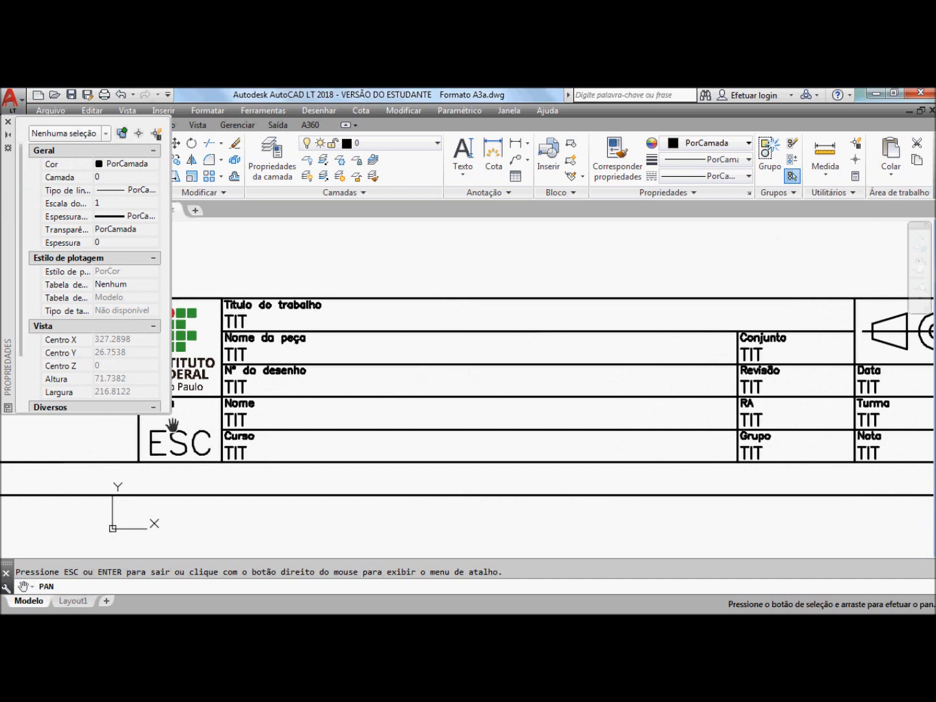
{"action": "key", "text": "Escape"}
{"action": "left_click", "coordinate": [236, 356]}
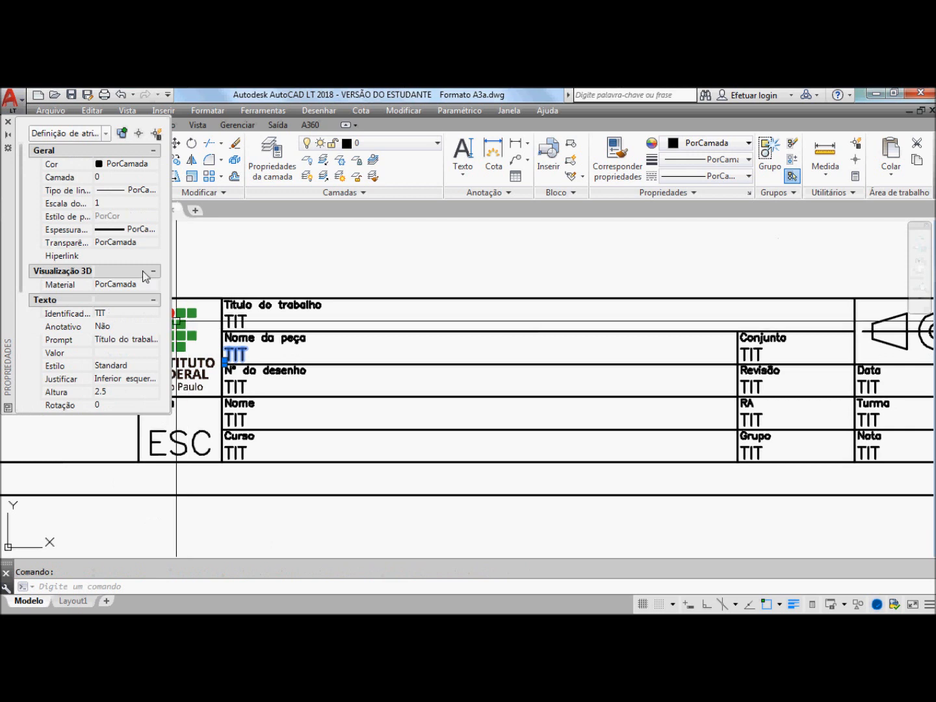
{"action": "left_click", "coordinate": [108, 313]}
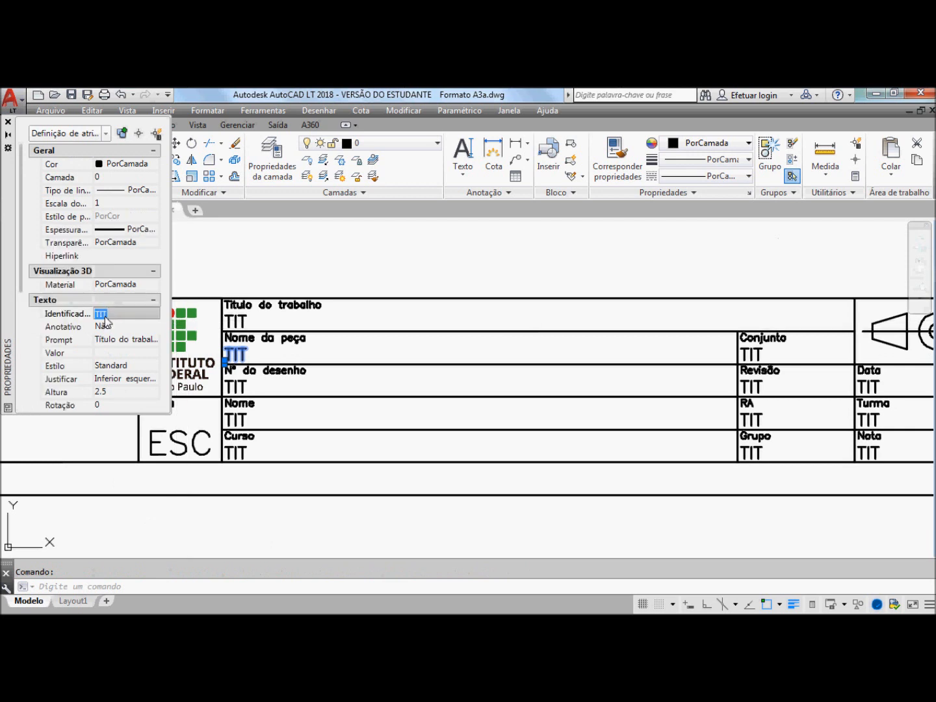
{"action": "type", "text": "NomeP"}
Set the NomeP attribute's prompt to "Nome da peça:" and clear the selection
{"action": "left_click", "coordinate": [115, 342]}
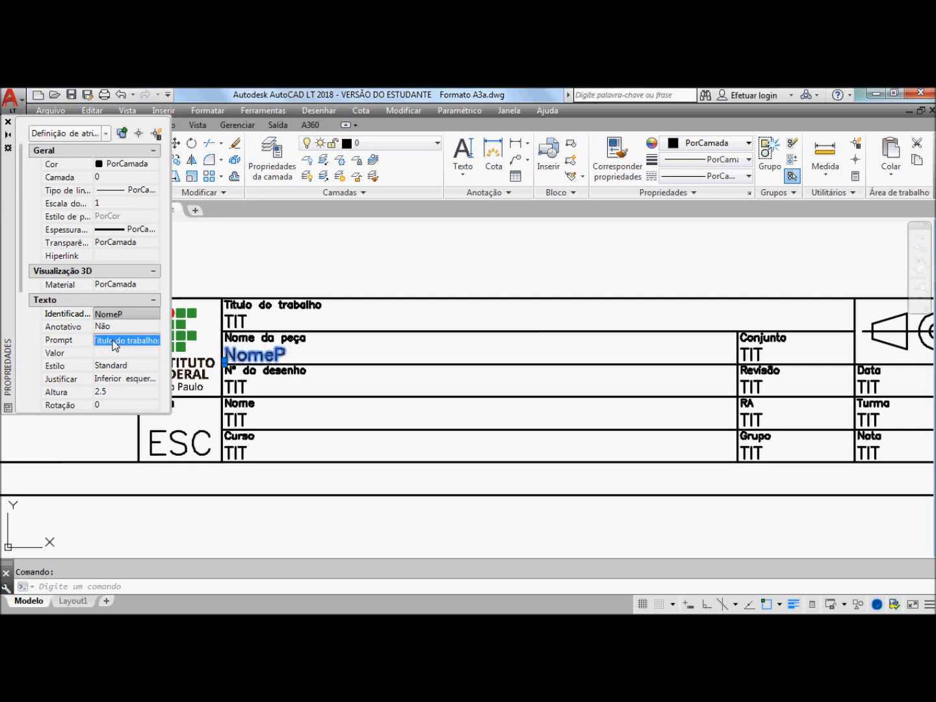
{"action": "type", "text": "Nome da peça:"}
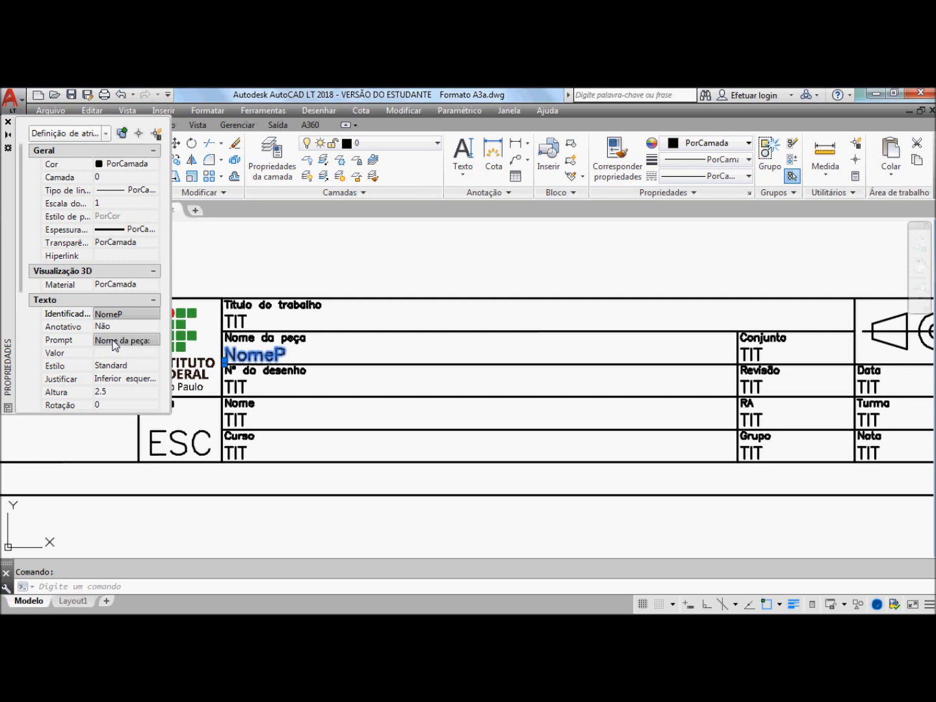
{"action": "left_click", "coordinate": [409, 255]}
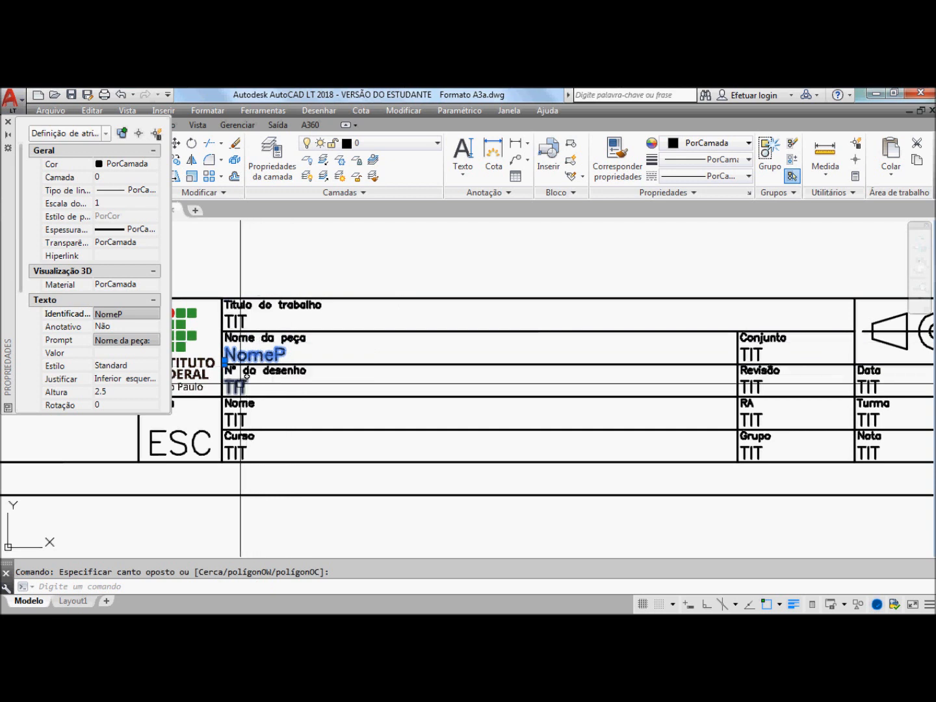
{"action": "left_click", "coordinate": [241, 378]}
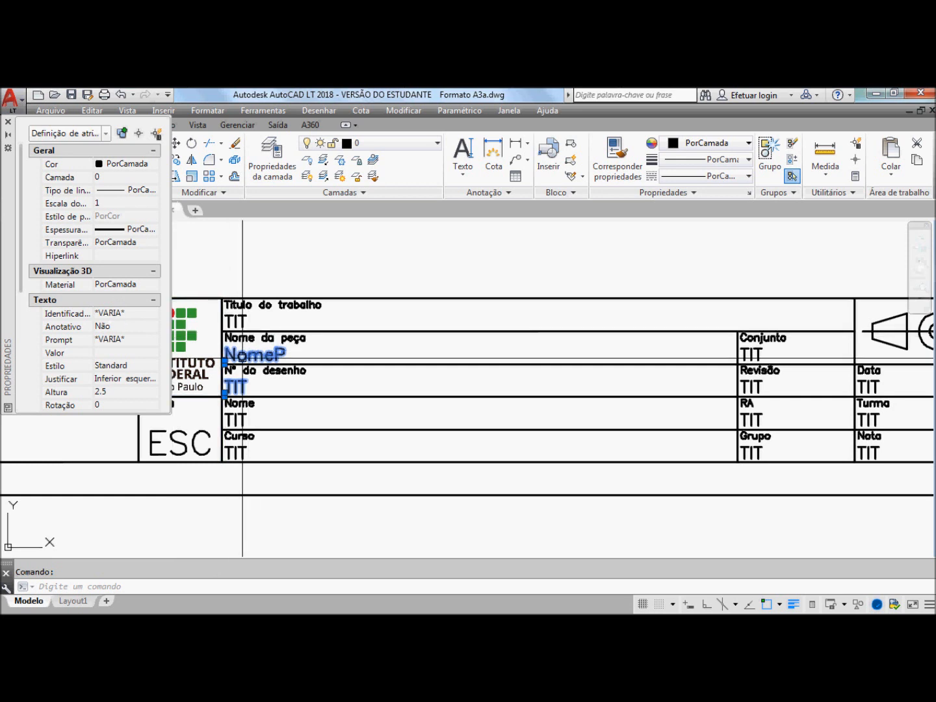
{"action": "key", "text": "Escape"}
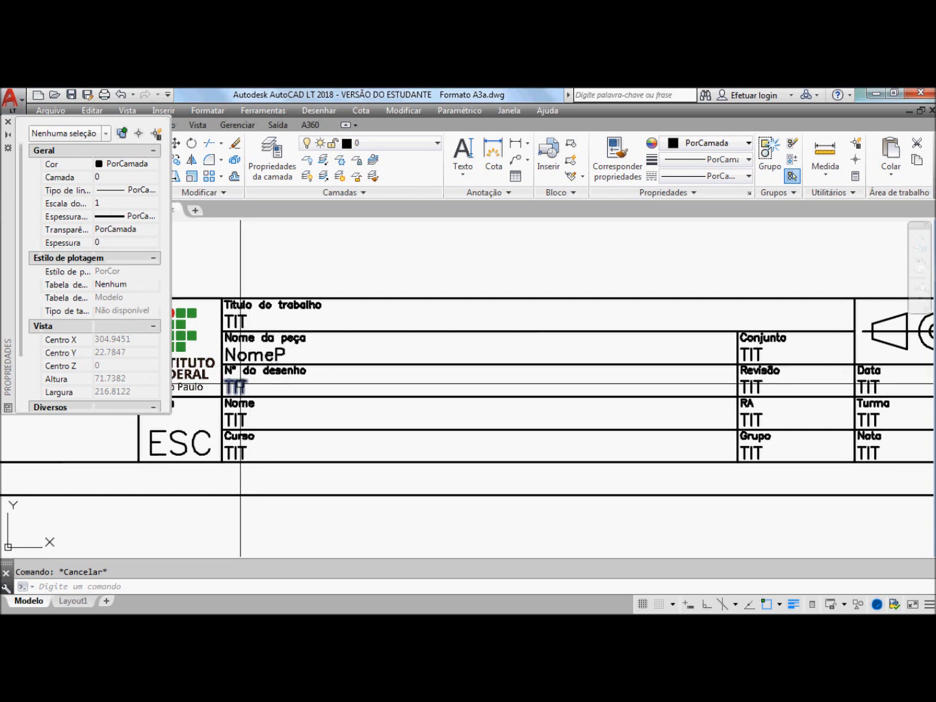
Set the identifier of the attribute in the "N° do desenho" cell to "Numero"
{"action": "left_click", "coordinate": [240, 388]}
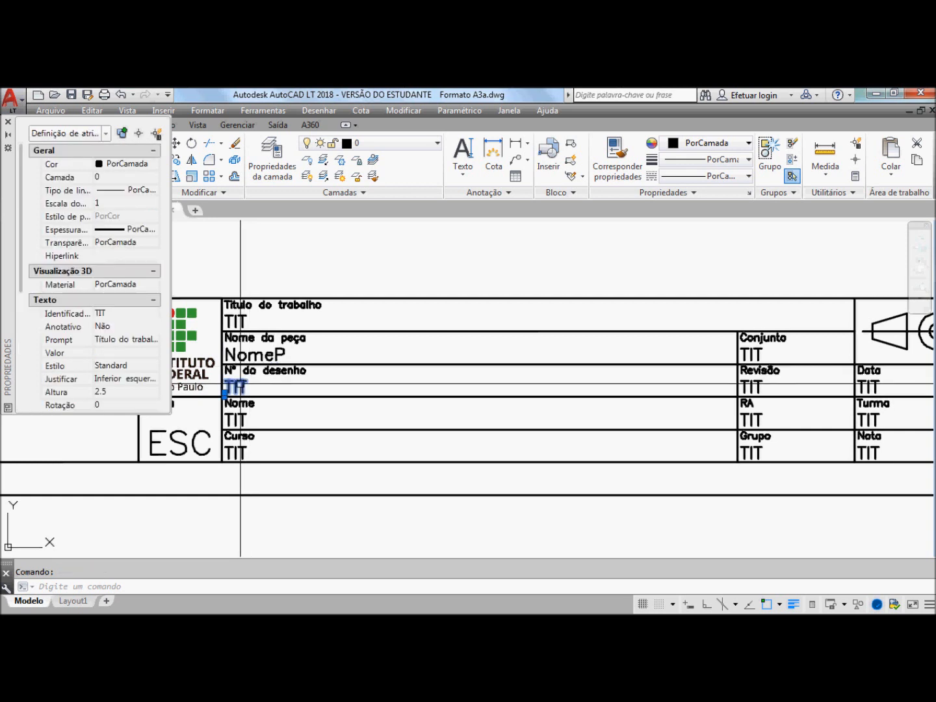
{"action": "left_click", "coordinate": [119, 313]}
{"action": "type", "text": "Num"}
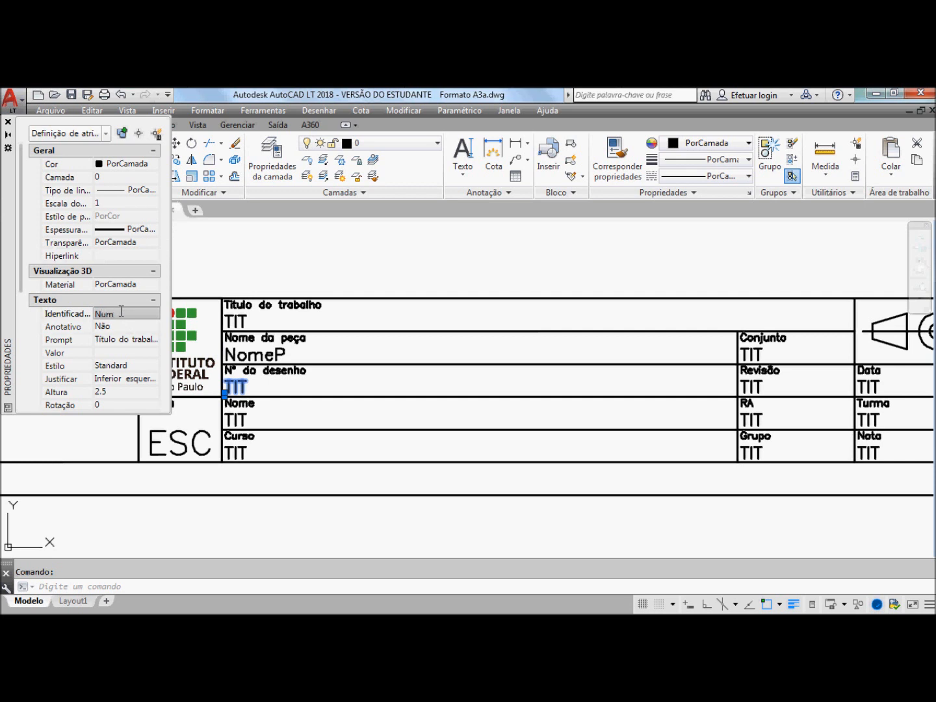
{"action": "type", "text": "ero"}
Try setting the Numero attribute's prompt to "Número do desenho:", clear the selection and undo the last property change
{"action": "left_click", "coordinate": [110, 345]}
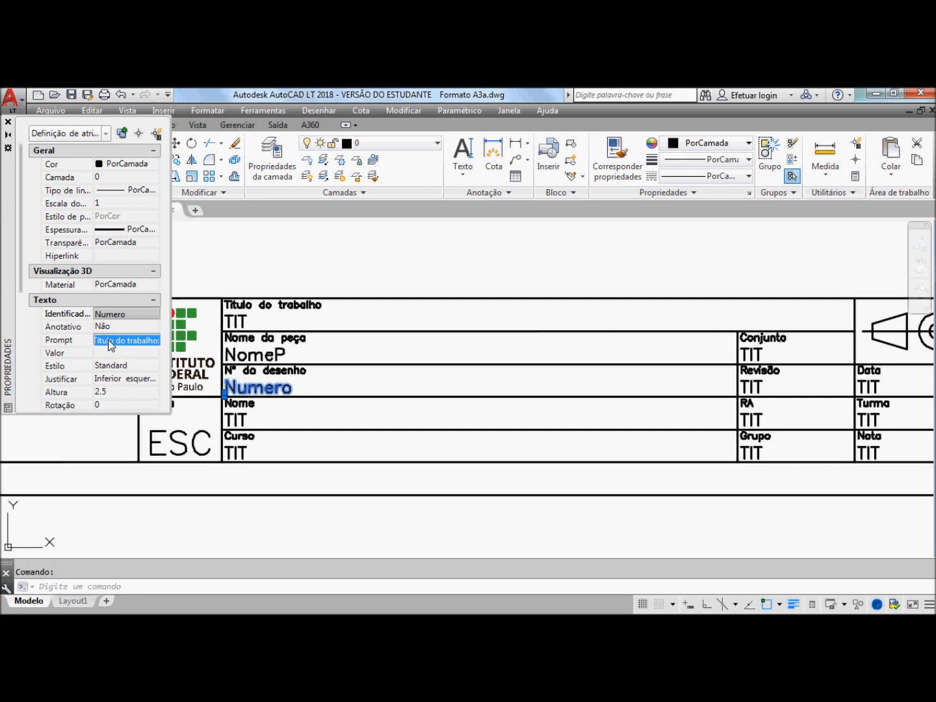
{"action": "type", "text": "N"}
{"action": "type", "text": "úmero do desen"}
{"action": "type", "text": "ho:"}
{"action": "left_click", "coordinate": [256, 252]}
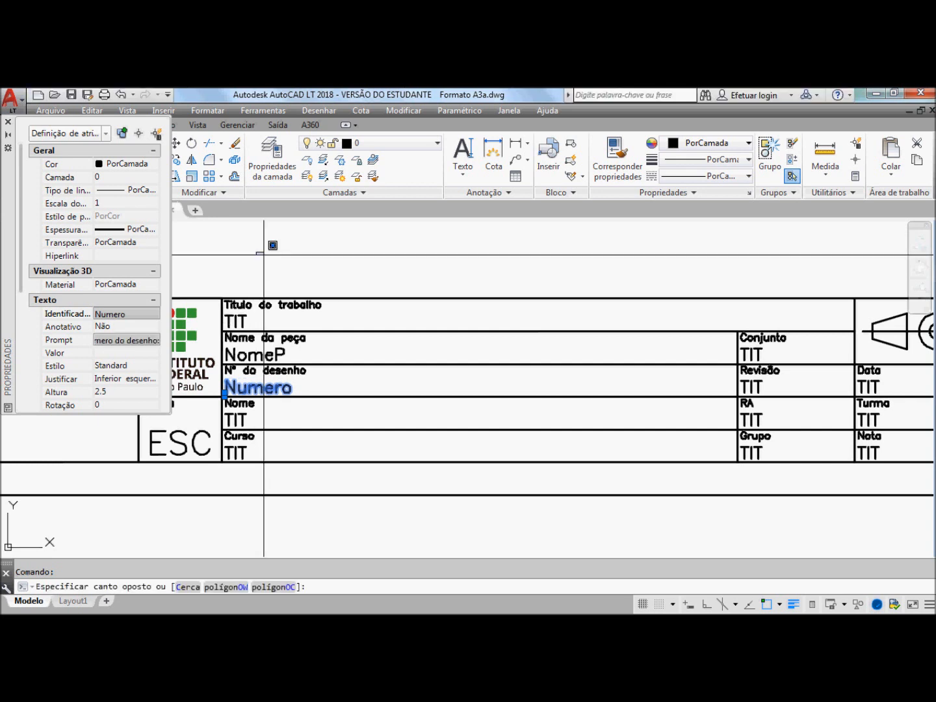
{"action": "left_click", "coordinate": [304, 245]}
{"action": "key", "text": "Escape"}
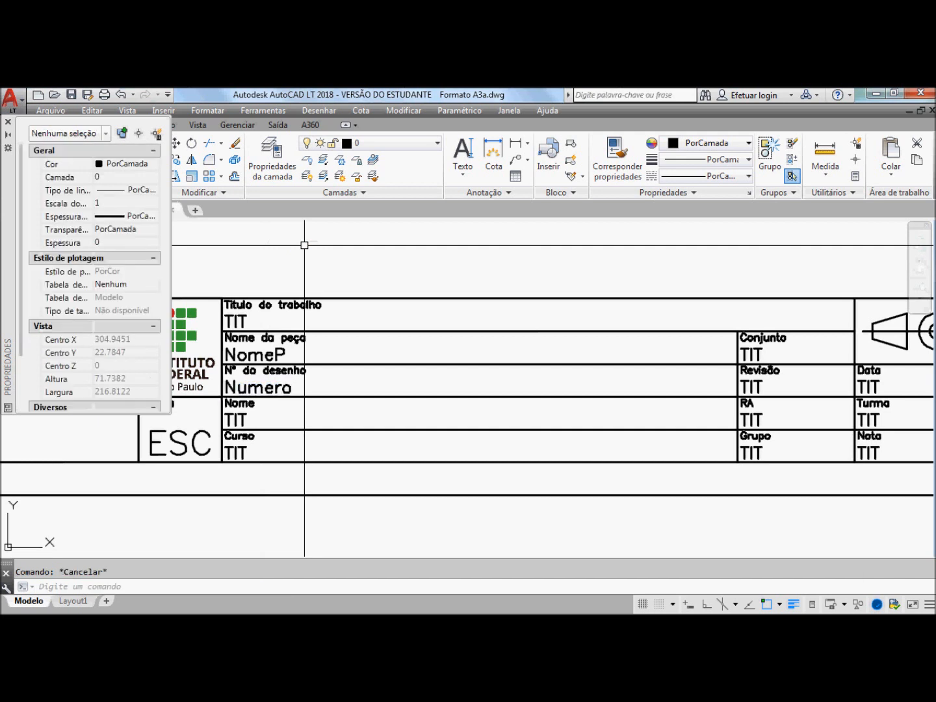
{"action": "key", "text": "ctrl+z"}
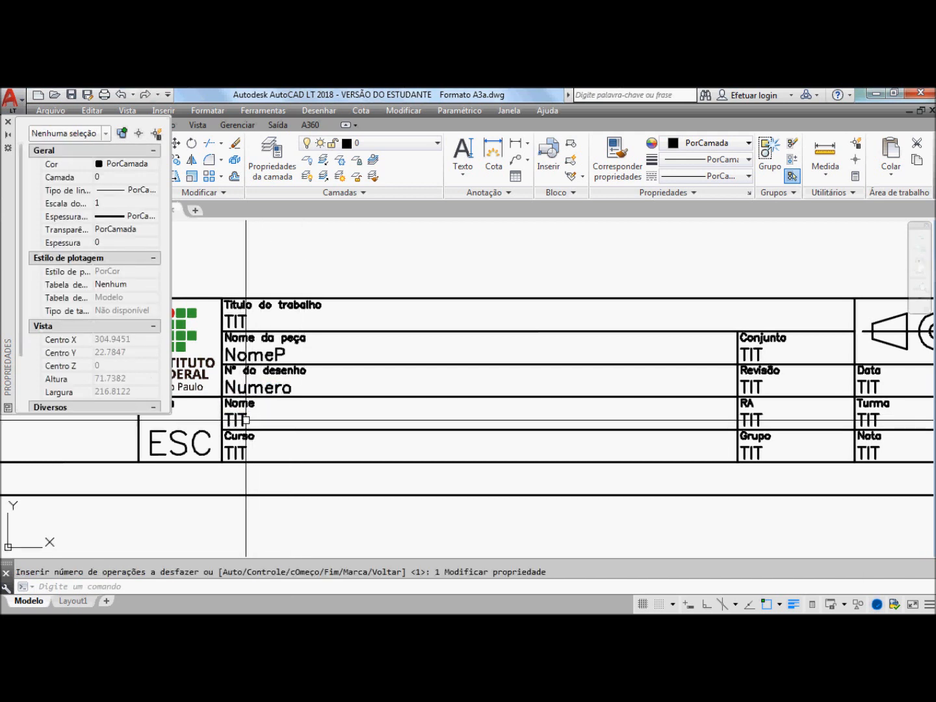
Give the attribute in the "Nome" cell the identifier "NomeD" and the prompt "Nome do desenhista:"
{"action": "left_click", "coordinate": [239, 419]}
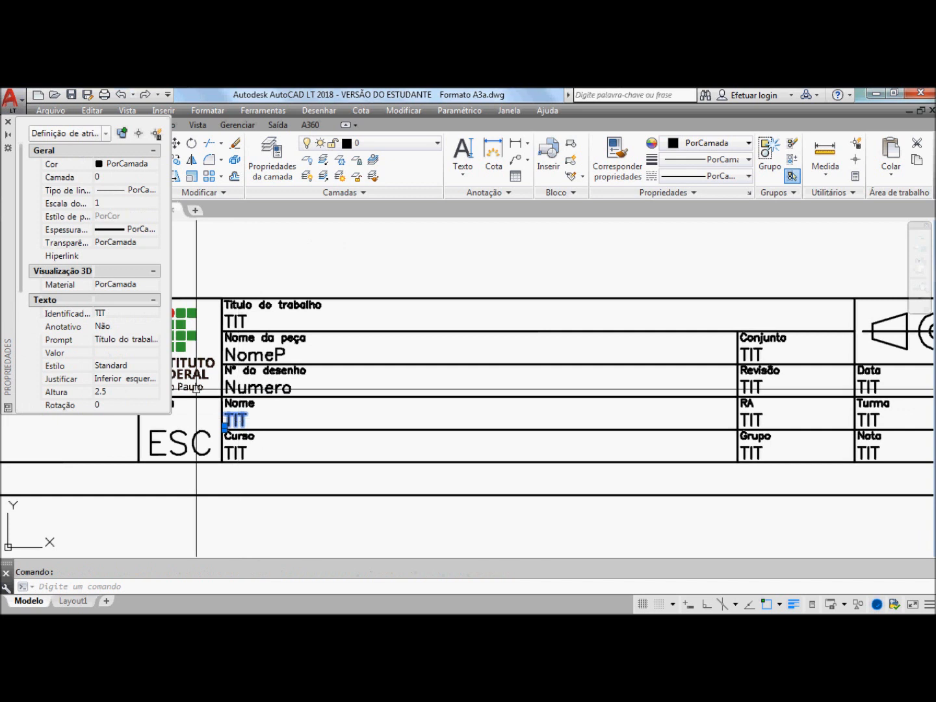
{"action": "left_click", "coordinate": [123, 315]}
{"action": "type", "text": "NomeD"}
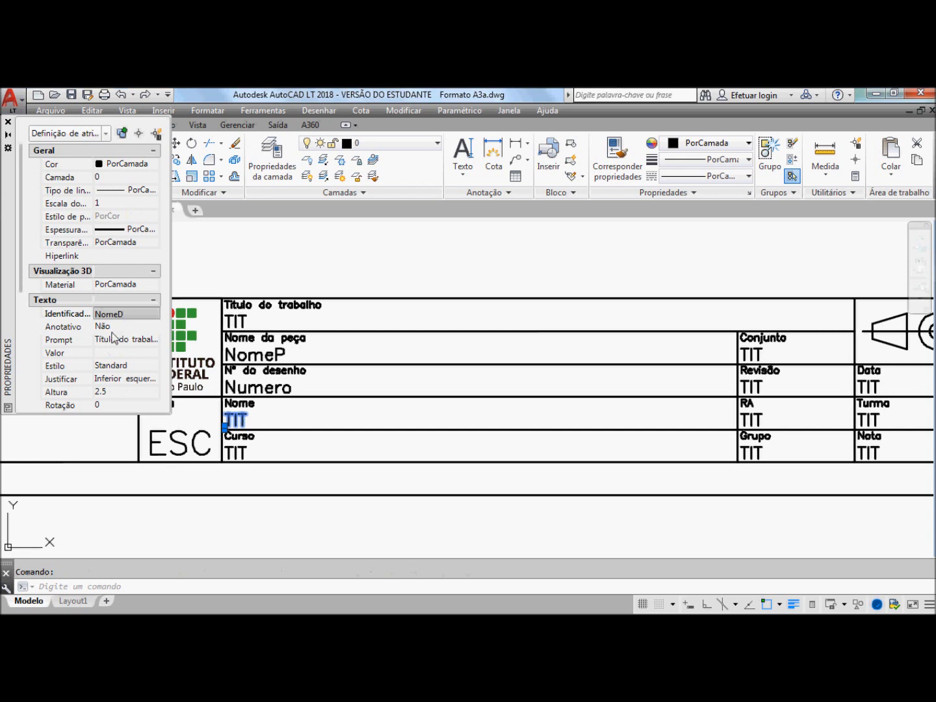
{"action": "left_click", "coordinate": [112, 341]}
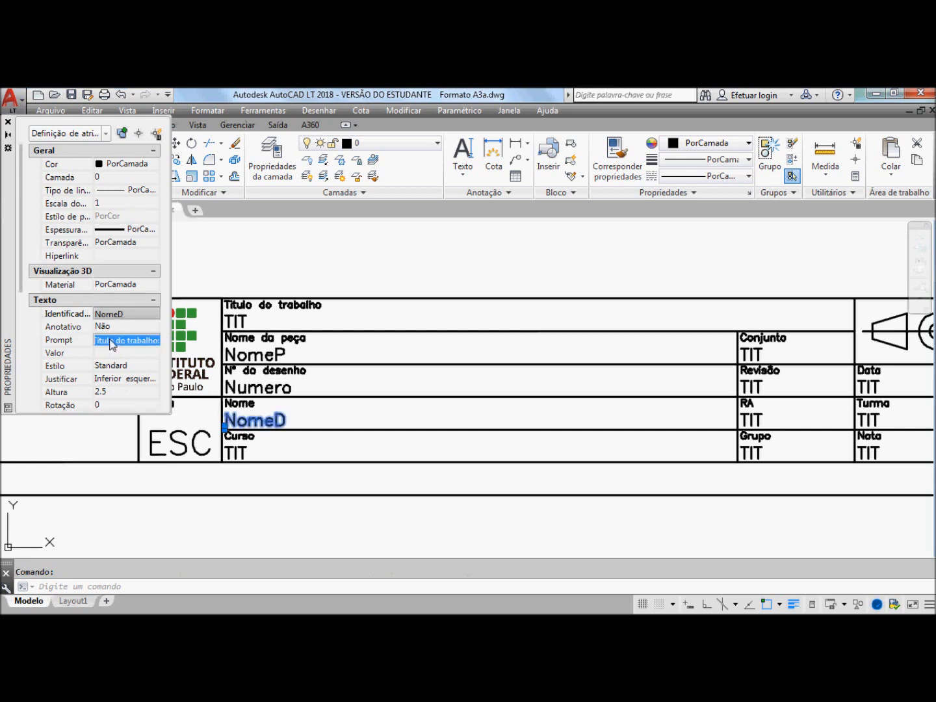
{"action": "key", "text": "BackSpace"}
{"action": "type", "text": "Nome do desenh"}
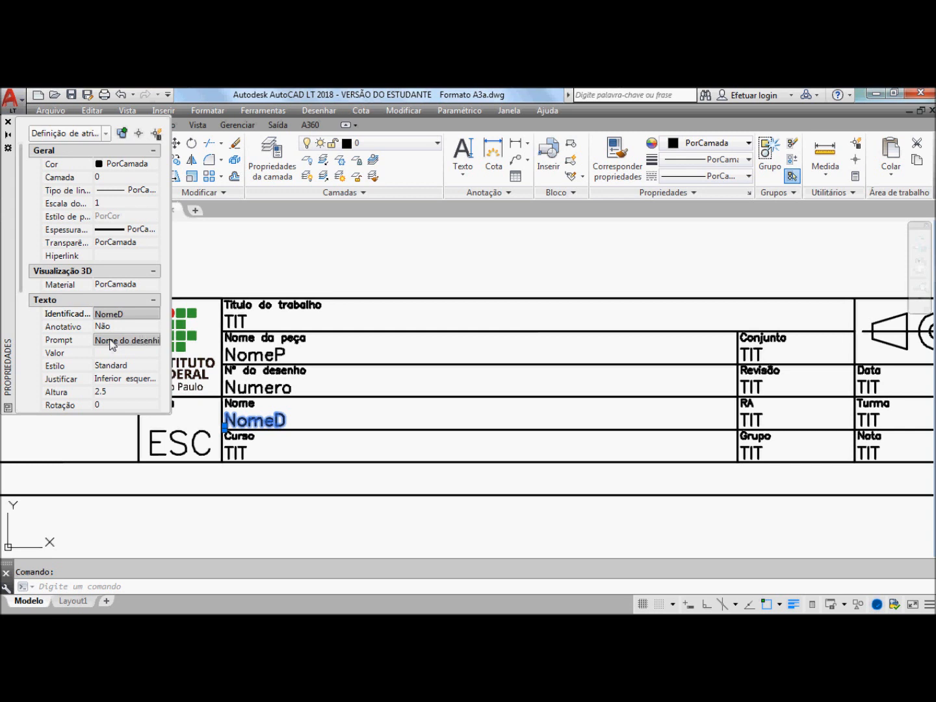
{"action": "type", "text": "ista"}
{"action": "type", "text": ":"}
{"action": "left_click", "coordinate": [328, 452]}
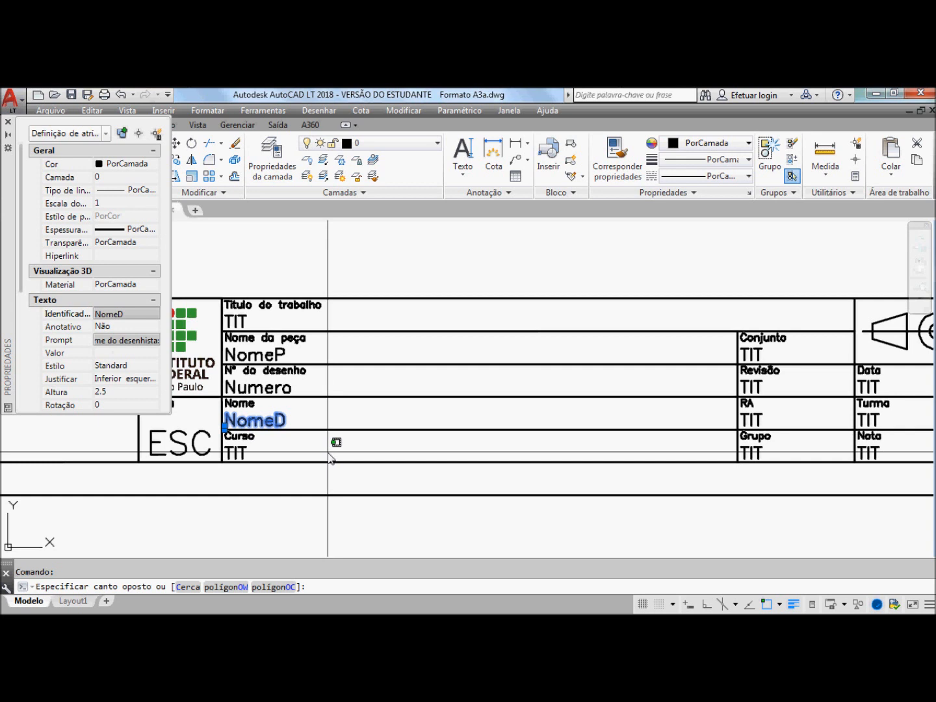
Give the attribute in the "Curso" cell the identifier "Curso" and the prompt "Curso:", and clear the selection
{"action": "key", "text": "Escape"}
{"action": "key", "text": "Escape"}
{"action": "left_click", "coordinate": [239, 453]}
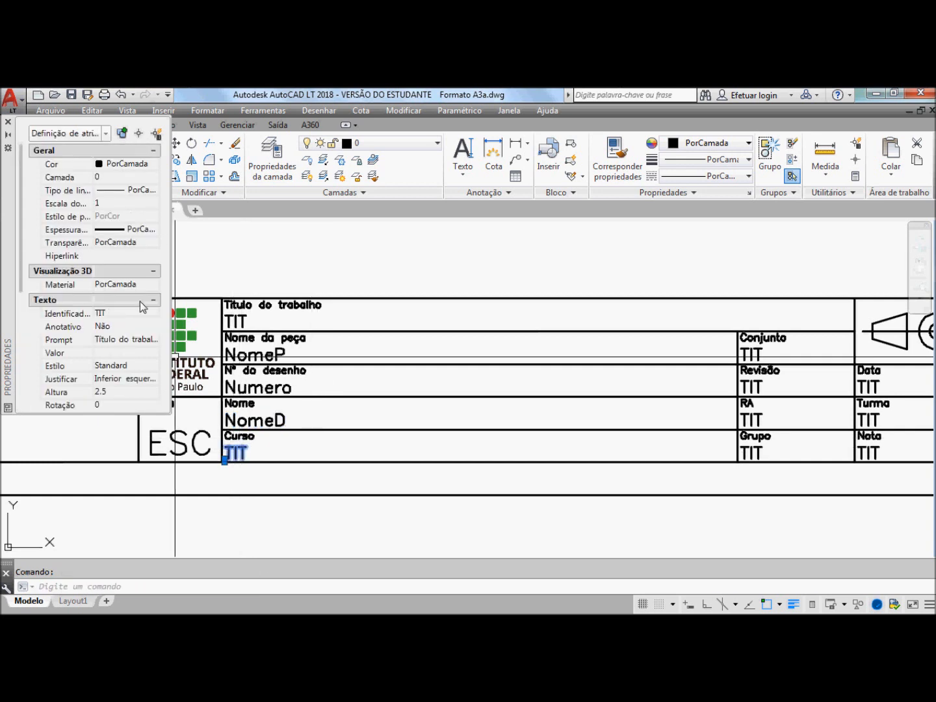
{"action": "left_click", "coordinate": [115, 314]}
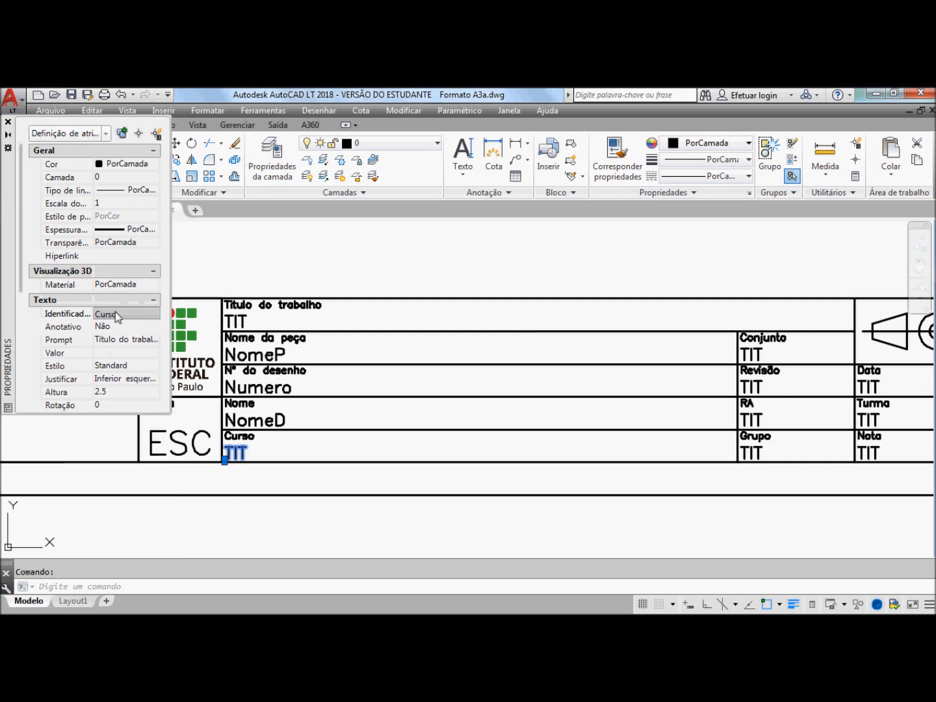
{"action": "left_click", "coordinate": [112, 342]}
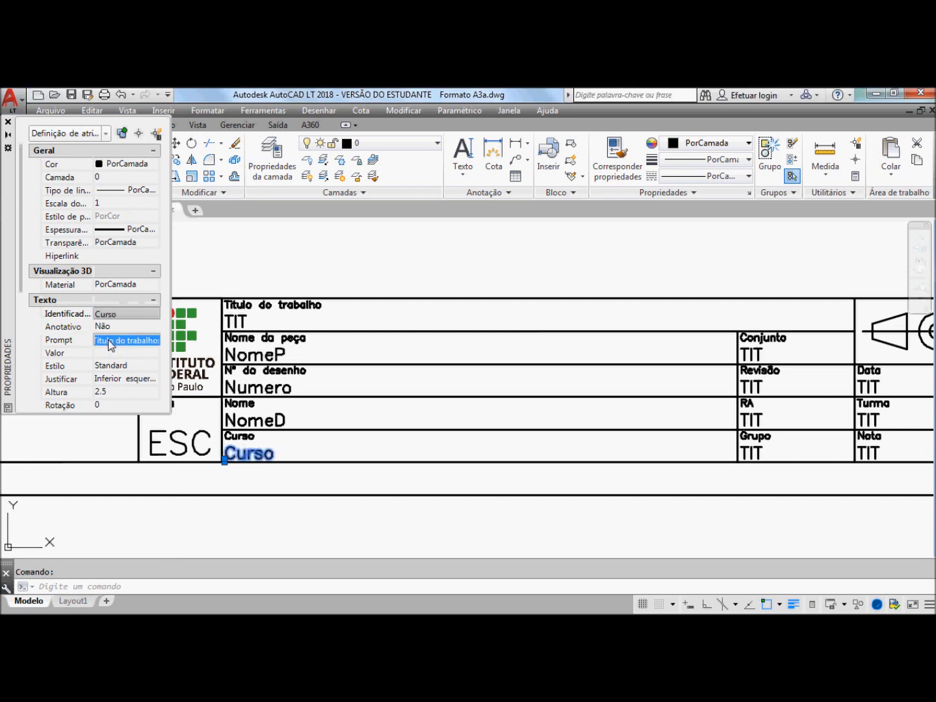
{"action": "type", "text": "Curso:"}
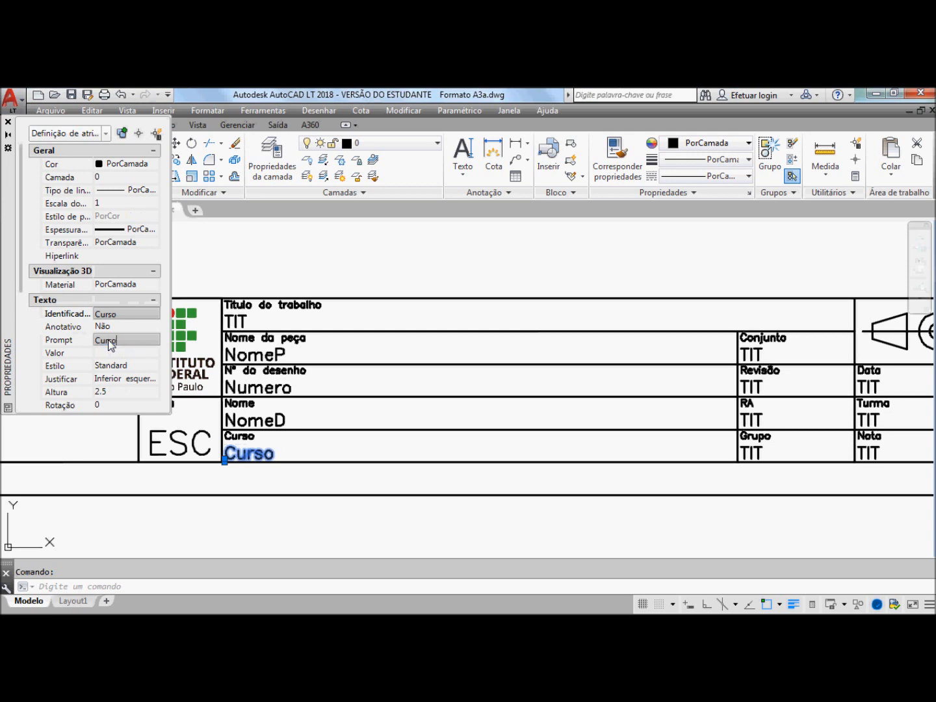
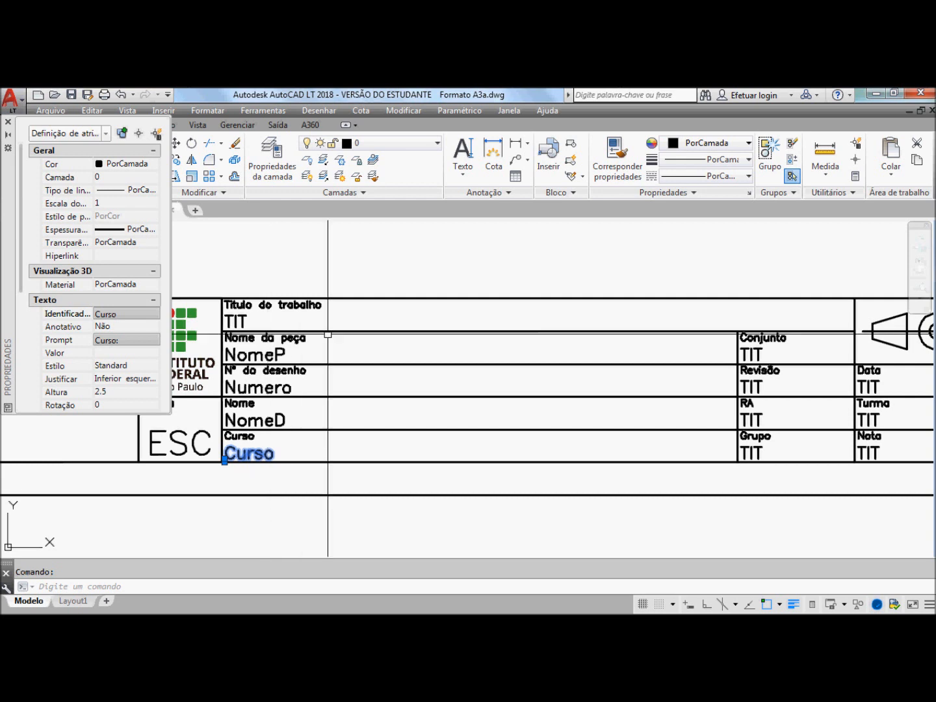
{"action": "key", "text": "Escape"}
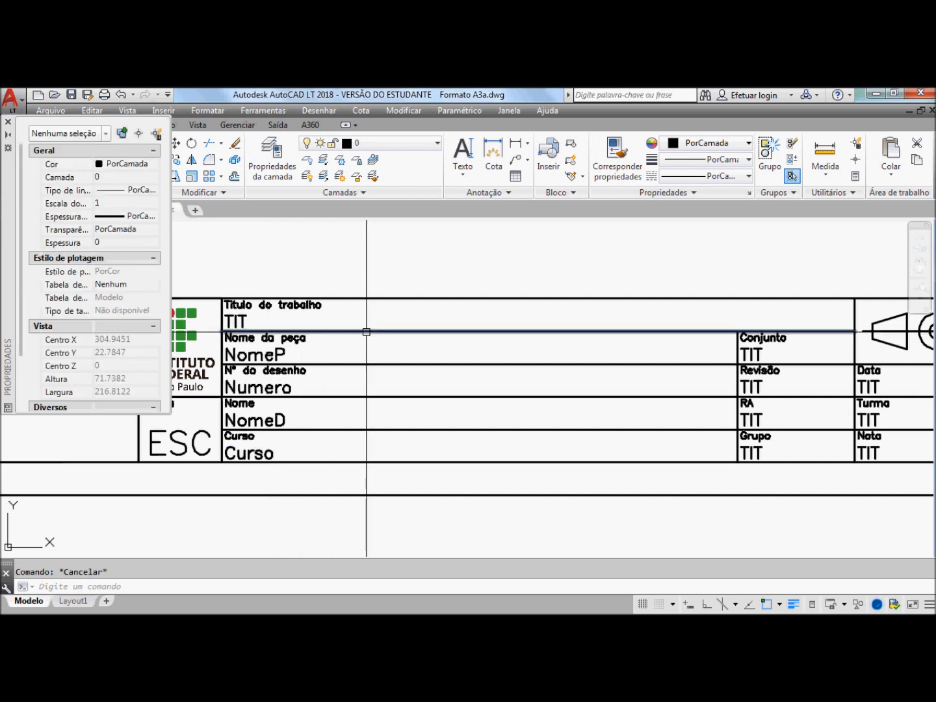
Give the attribute in the "Conjunto" cell the identifier "Conjunto" and the prompt "Conjunto:", and clear the selection
{"action": "left_click", "coordinate": [750, 353]}
{"action": "left_click", "coordinate": [115, 313]}
{"action": "type", "text": "Conjunto"}
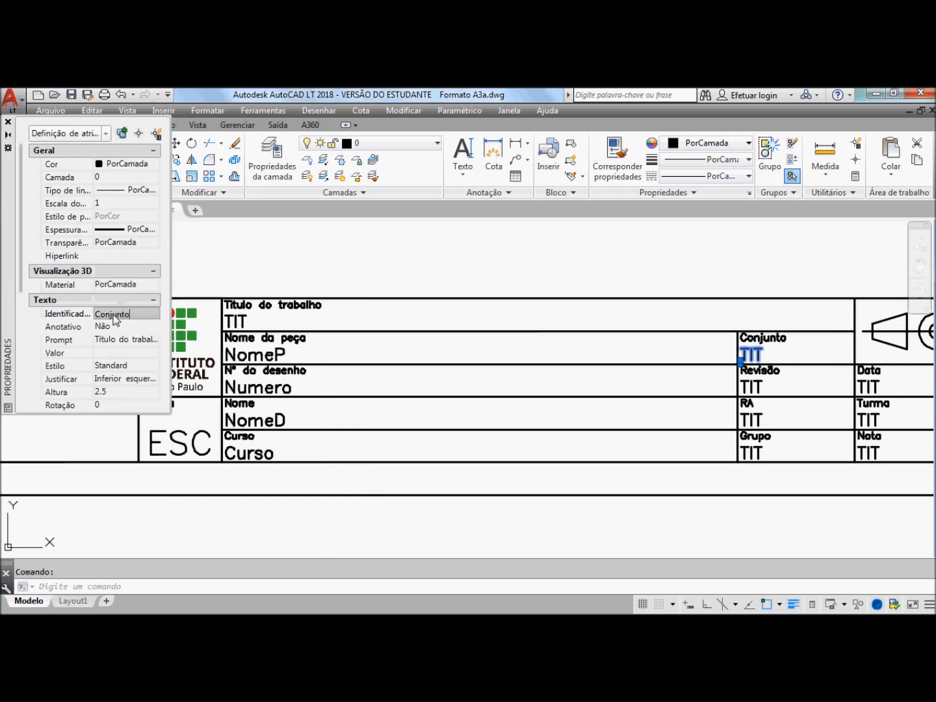
{"action": "left_click", "coordinate": [103, 342]}
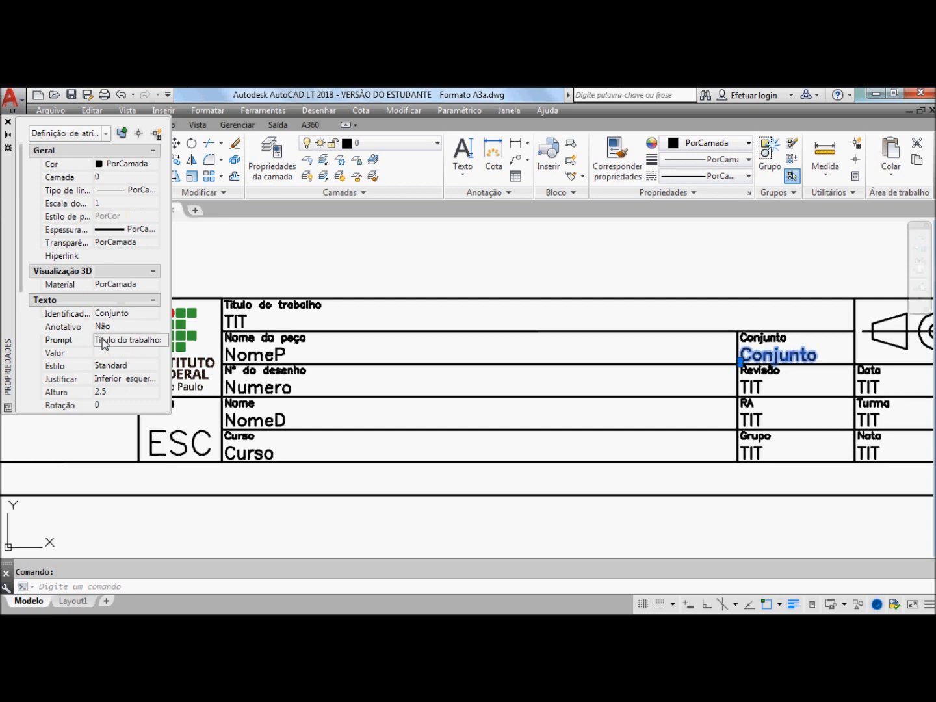
{"action": "type", "text": "Conjunt"}
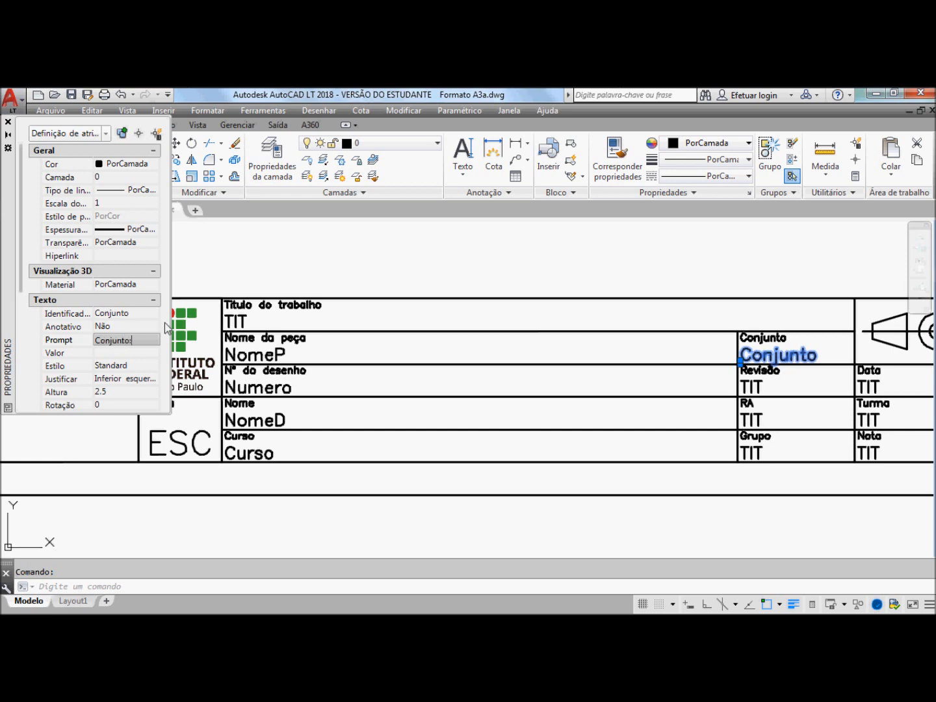
{"action": "key", "text": "Escape"}
Give the attribute in the "Revisão" cell the identifier "Rev" and the prompt "Revisão:", and clear the selection
{"action": "left_click", "coordinate": [756, 378]}
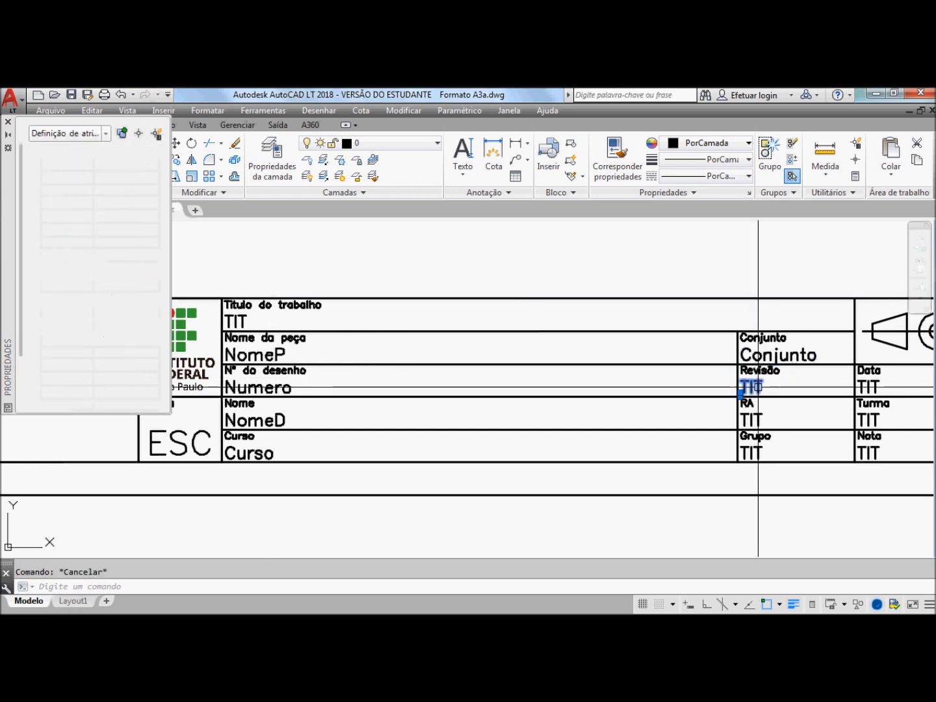
{"action": "left_click", "coordinate": [115, 317]}
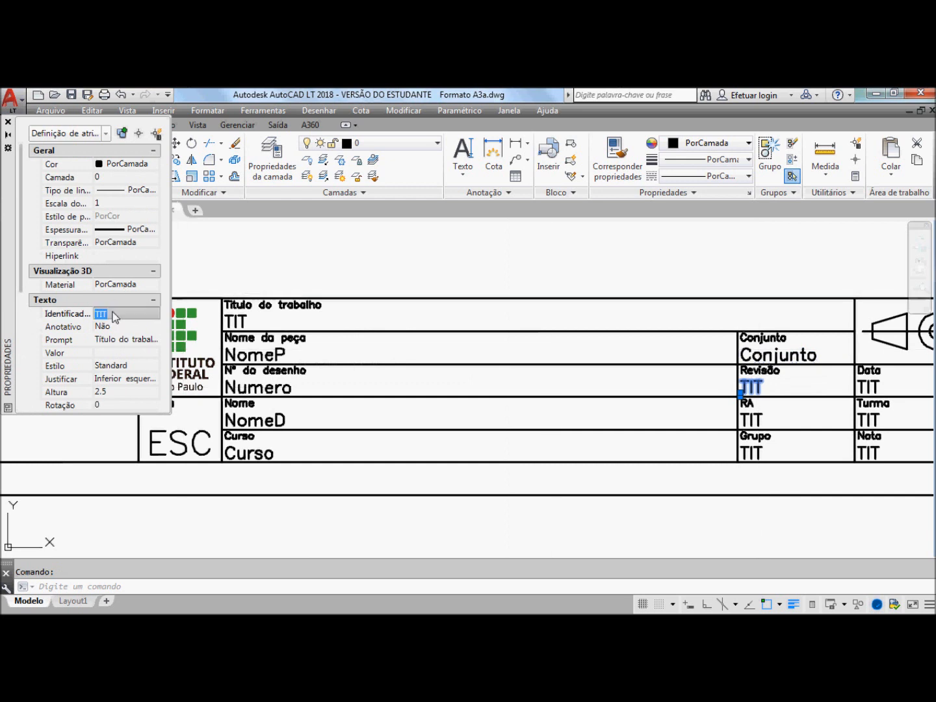
{"action": "type", "text": "Rev"}
{"action": "left_click", "coordinate": [128, 342]}
{"action": "type", "text": "R"}
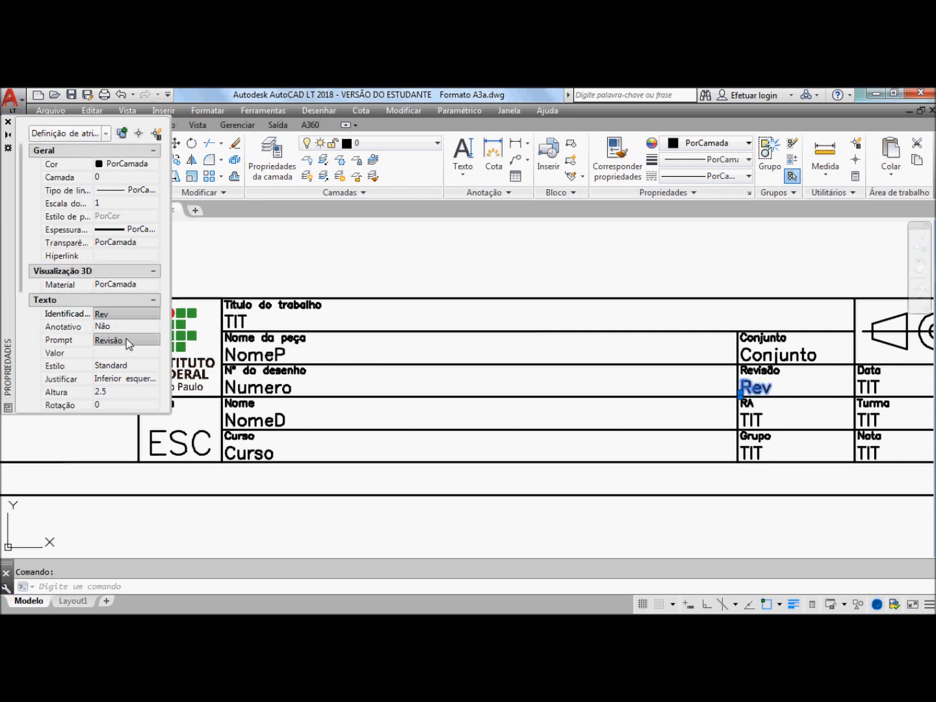
{"action": "left_click", "coordinate": [443, 258]}
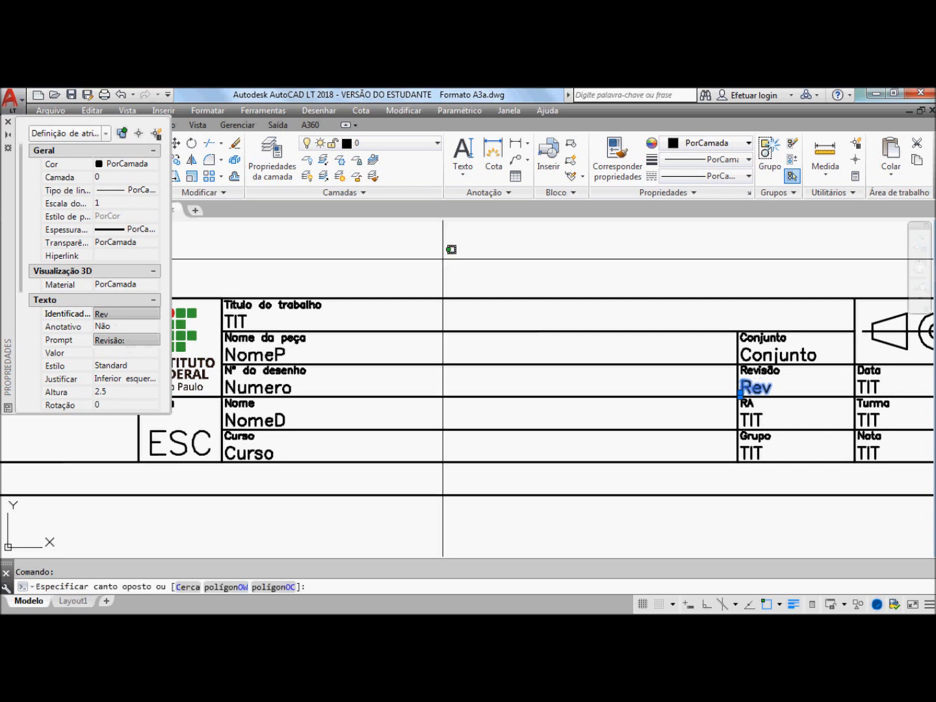
{"action": "key", "text": "Escape"}
Give the attribute in the "RA" cell the identifier "RA" and the prompt "Matricula ou RA:", and clear the selection
{"action": "left_click", "coordinate": [111, 315]}
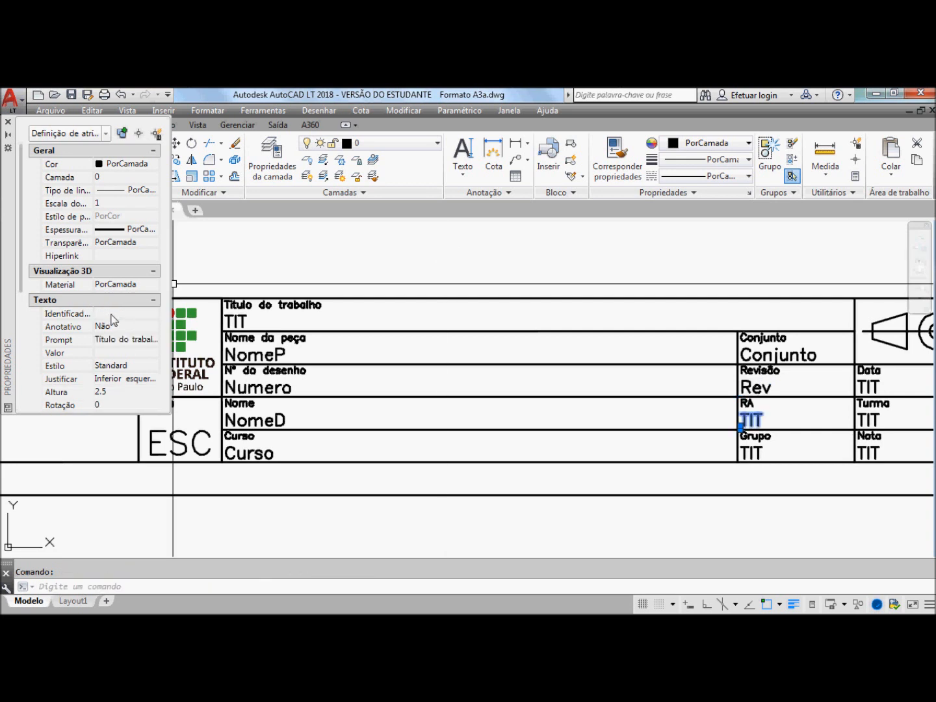
{"action": "type", "text": "RA"}
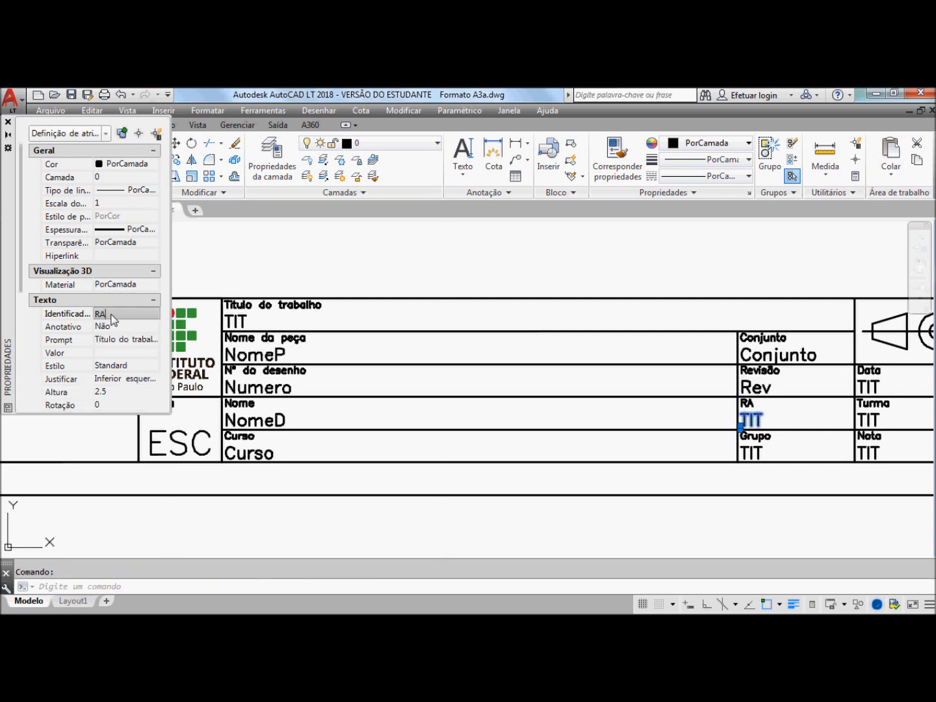
{"action": "left_click", "coordinate": [117, 341]}
{"action": "type", "text": "Matricula"}
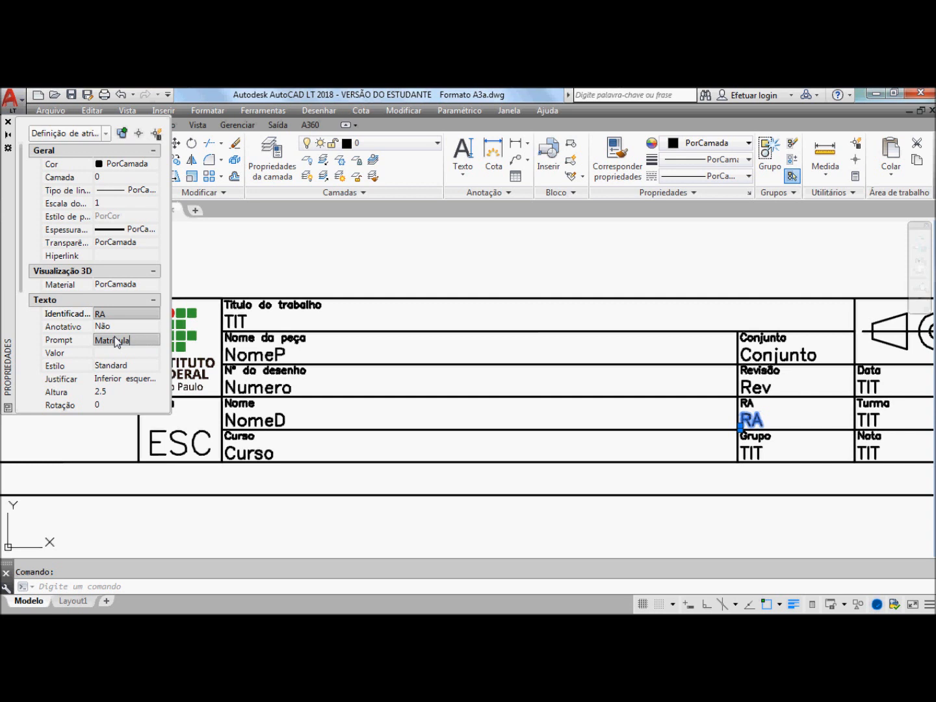
{"action": "type", "text": "RA:"}
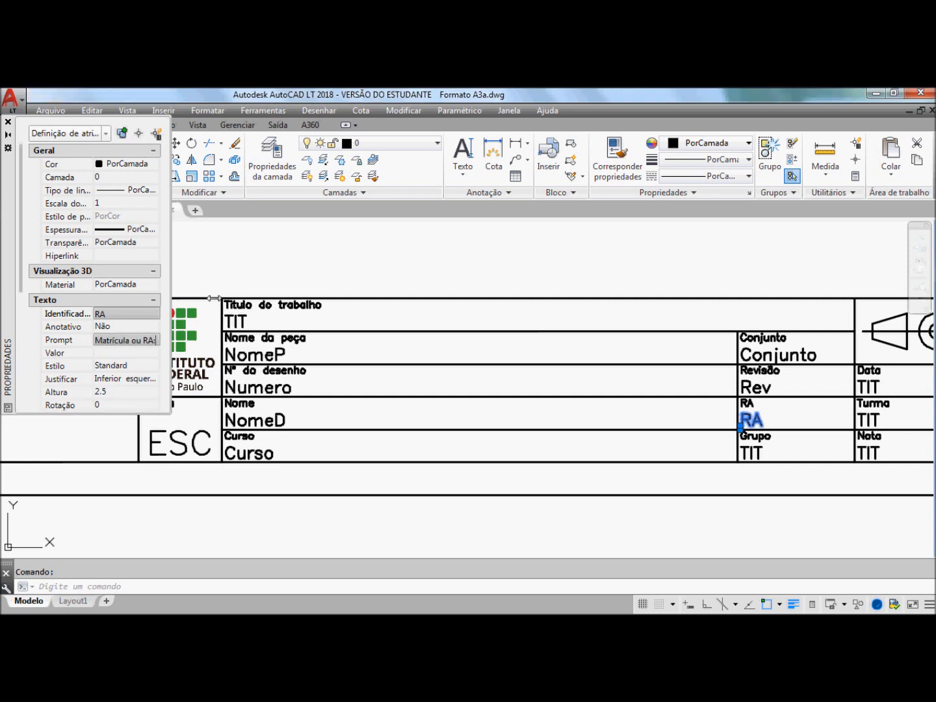
{"action": "left_click", "coordinate": [249, 283]}
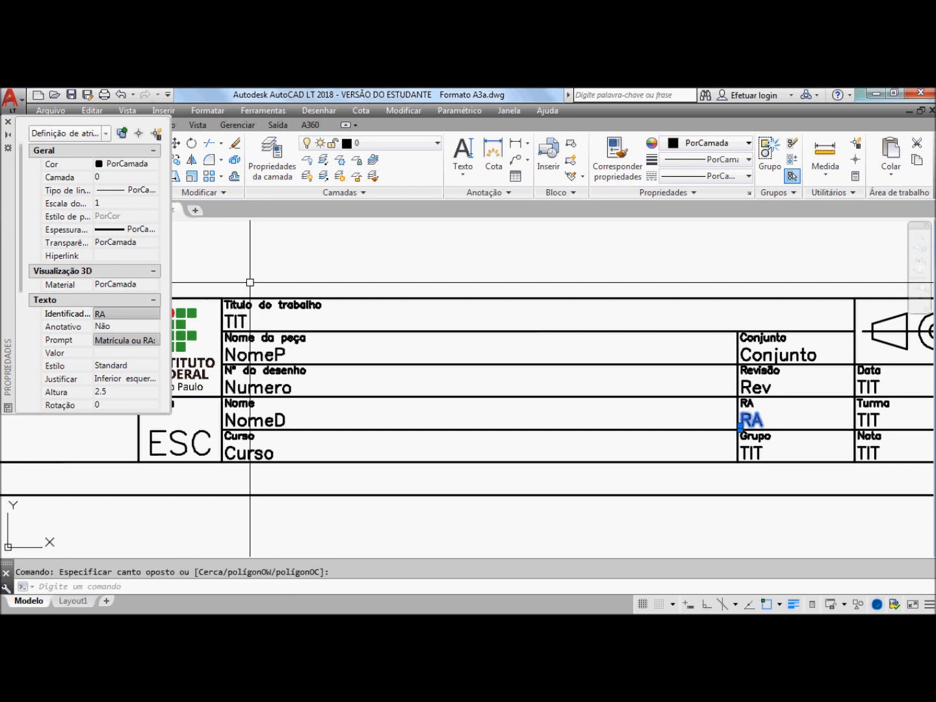
{"action": "key", "text": "Escape"}
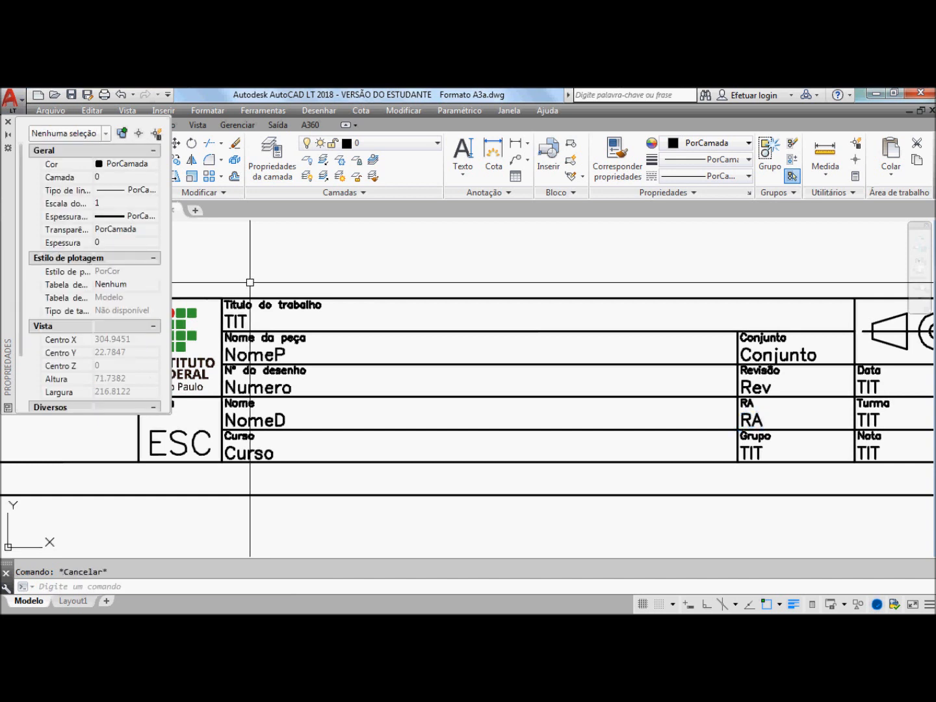
Give the attribute in the "Grupo" cell the identifier "Grupo" and the prompt "Grupo", and clear the selection
{"action": "left_click", "coordinate": [754, 454]}
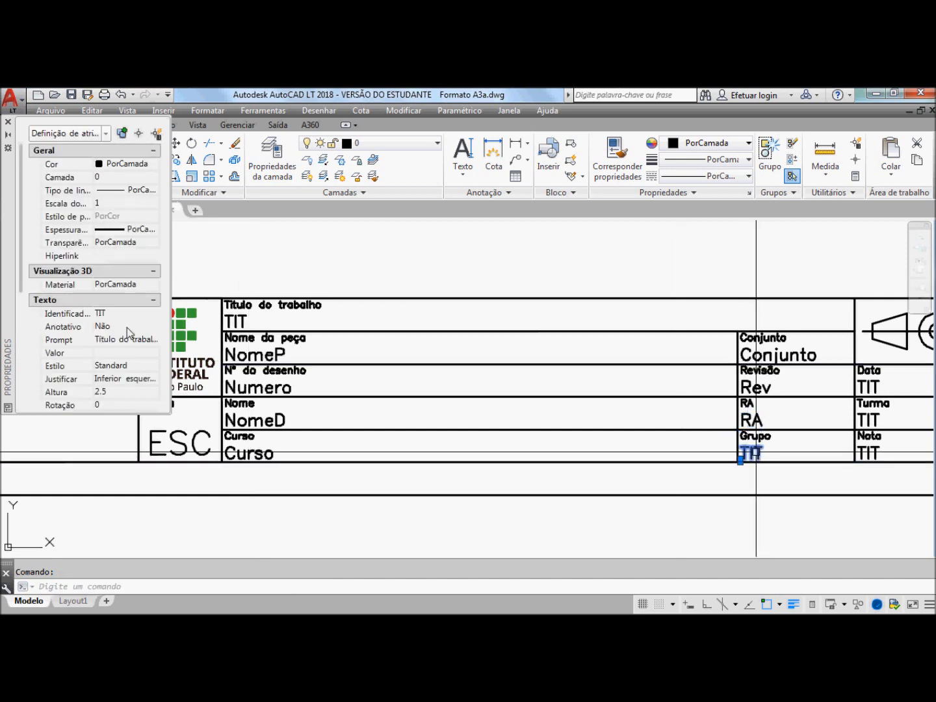
{"action": "left_click", "coordinate": [114, 315]}
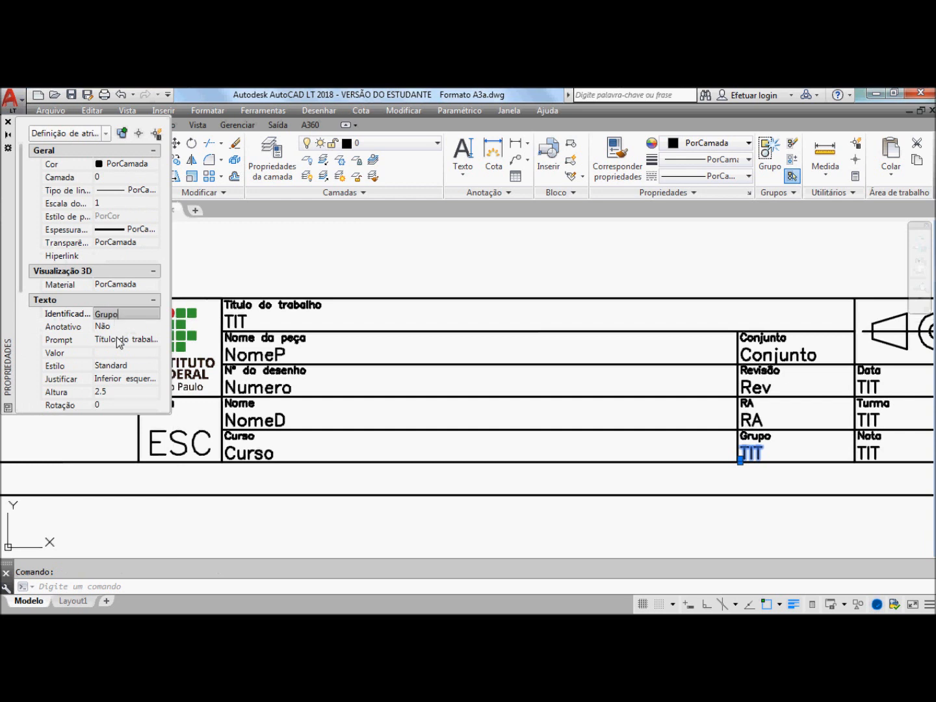
{"action": "left_click", "coordinate": [119, 341]}
{"action": "type", "text": "Grupo"}
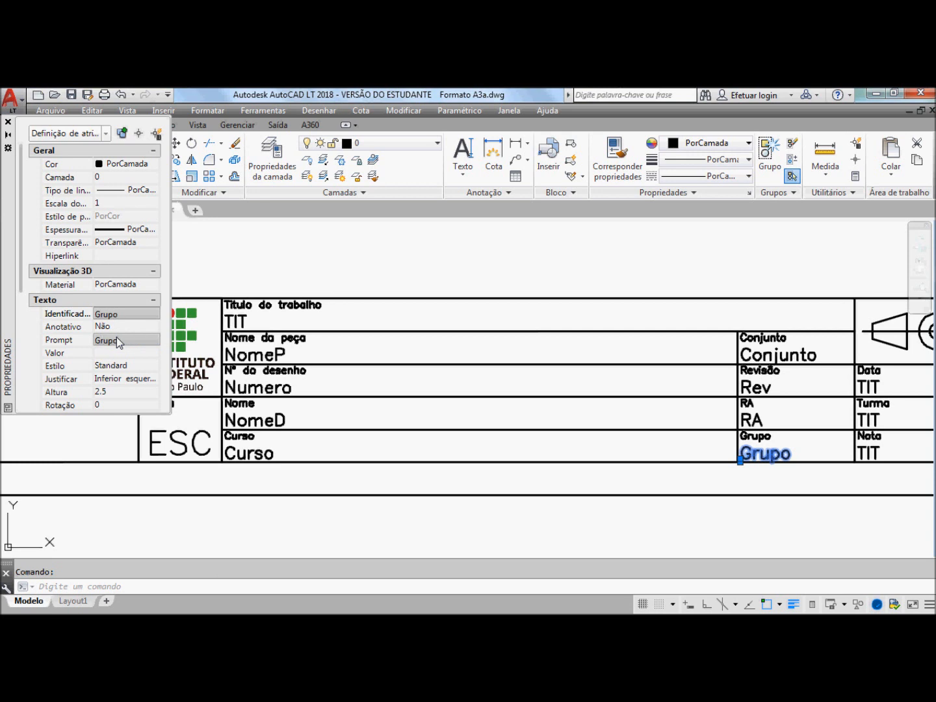
{"action": "key", "text": "Escape"}
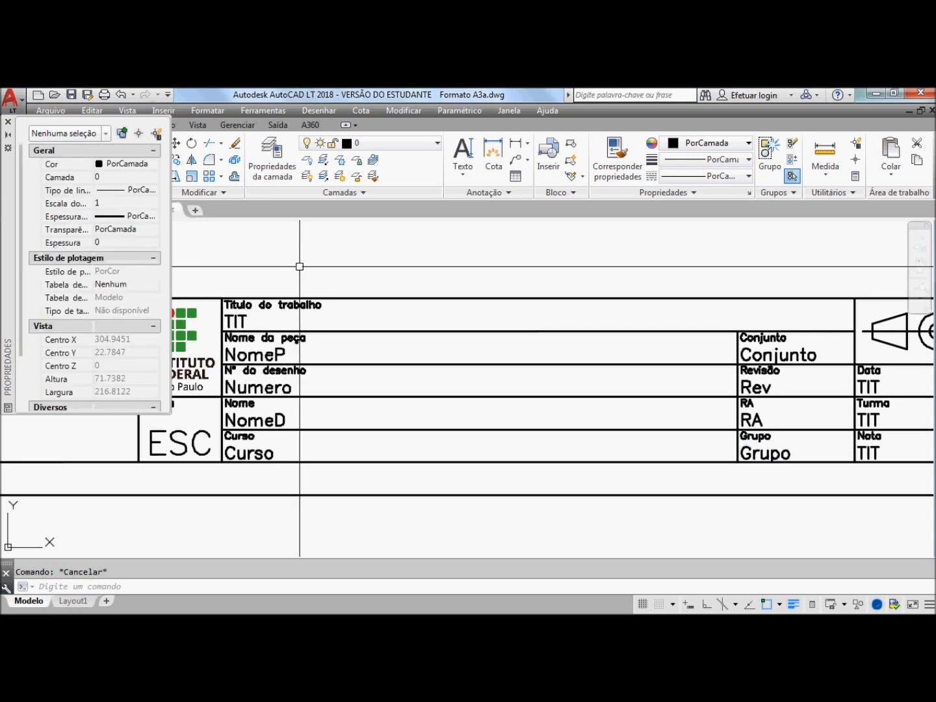
Set the identifier of the attribute in the "Data" cell to "Data" and open its prompt for editing
{"action": "left_click", "coordinate": [870, 389]}
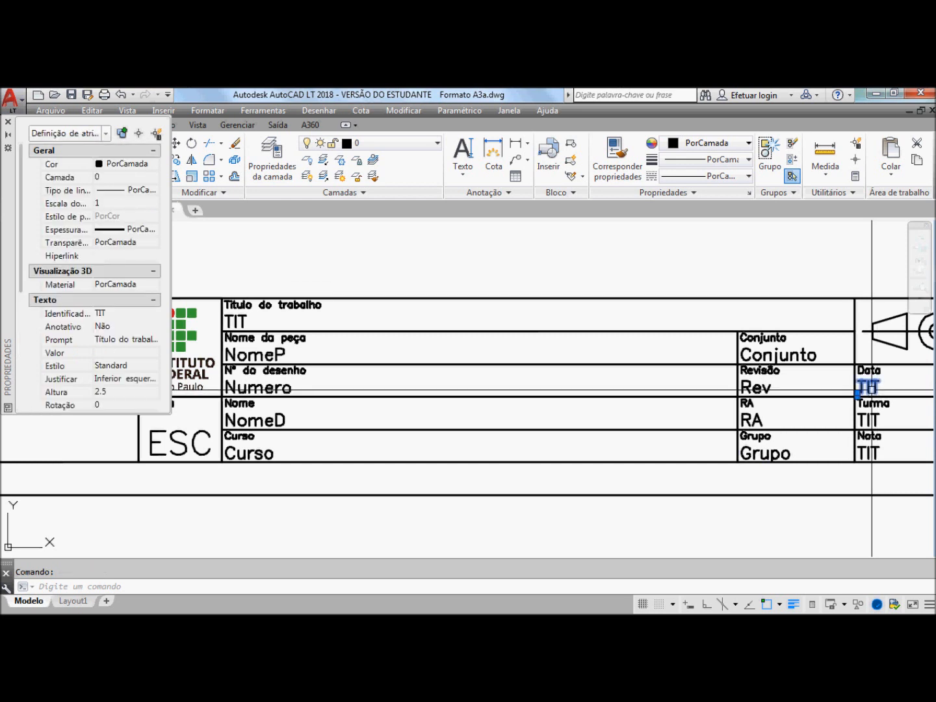
{"action": "left_click", "coordinate": [108, 313]}
{"action": "type", "text": "D"}
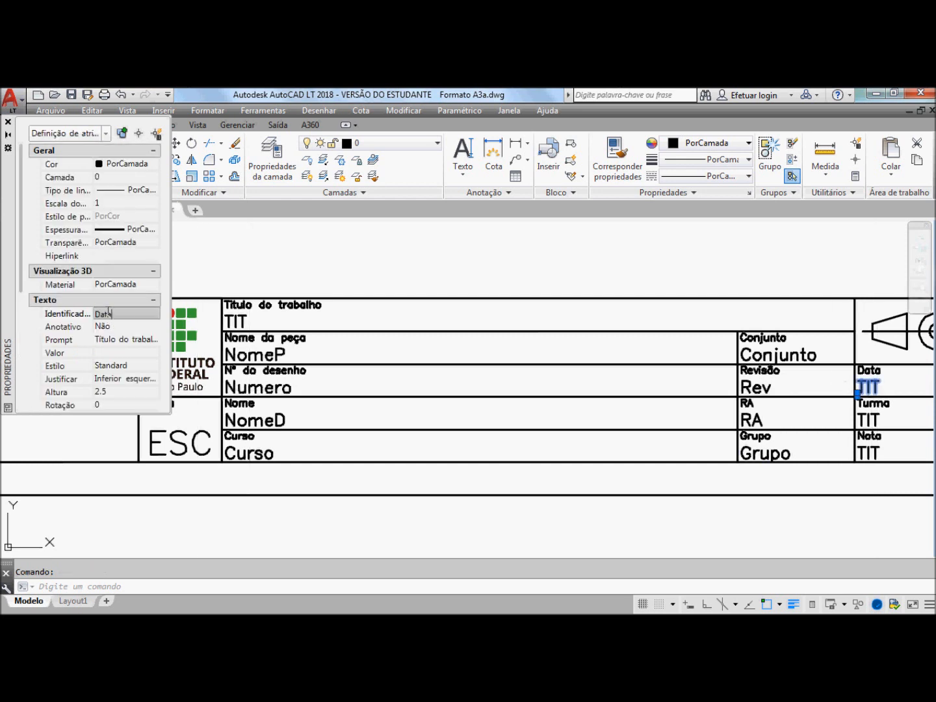
{"action": "type", "text": "ata"}
{"action": "left_click", "coordinate": [113, 343]}
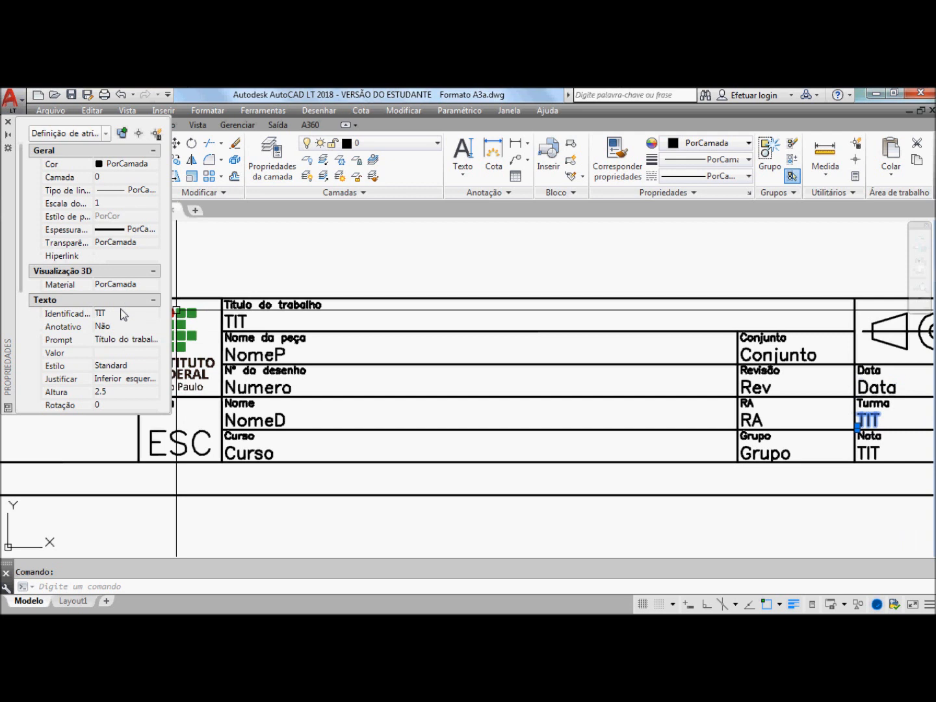
Set the identifier of the attribute in the "Turma" cell to "Turma" and open its prompt for editing
{"action": "left_click", "coordinate": [118, 313]}
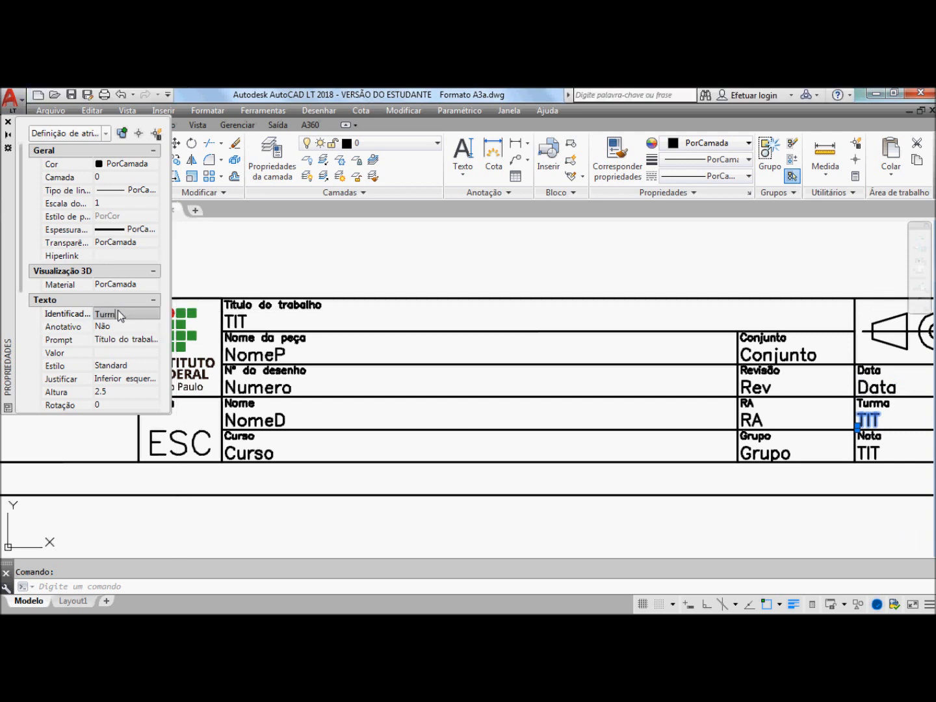
{"action": "type", "text": "Turma"}
{"action": "left_click", "coordinate": [113, 338]}
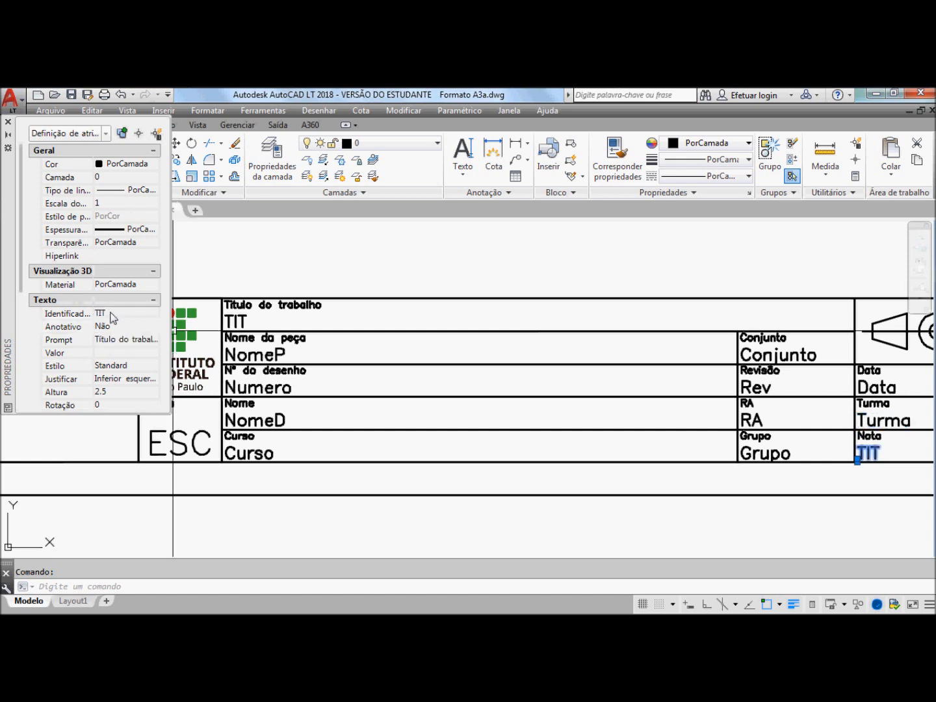
Give the attribute in the "Nota" cell the identifier "Nota" and the prompt "Nota:"
{"action": "left_click", "coordinate": [113, 314]}
{"action": "type", "text": "Not"}
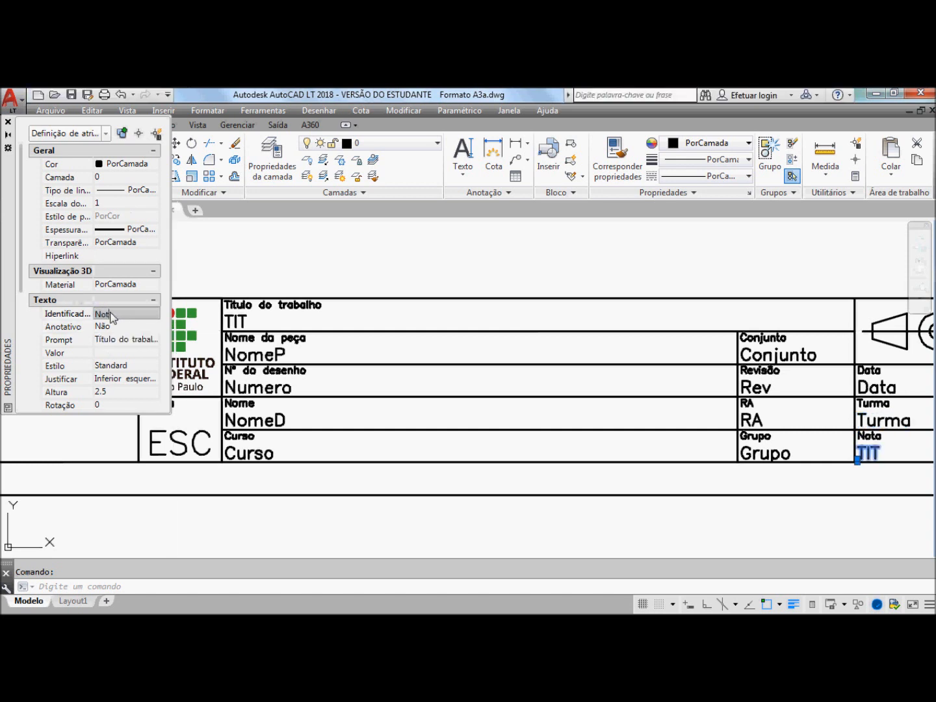
{"action": "type", "text": "a"}
{"action": "left_click", "coordinate": [112, 337]}
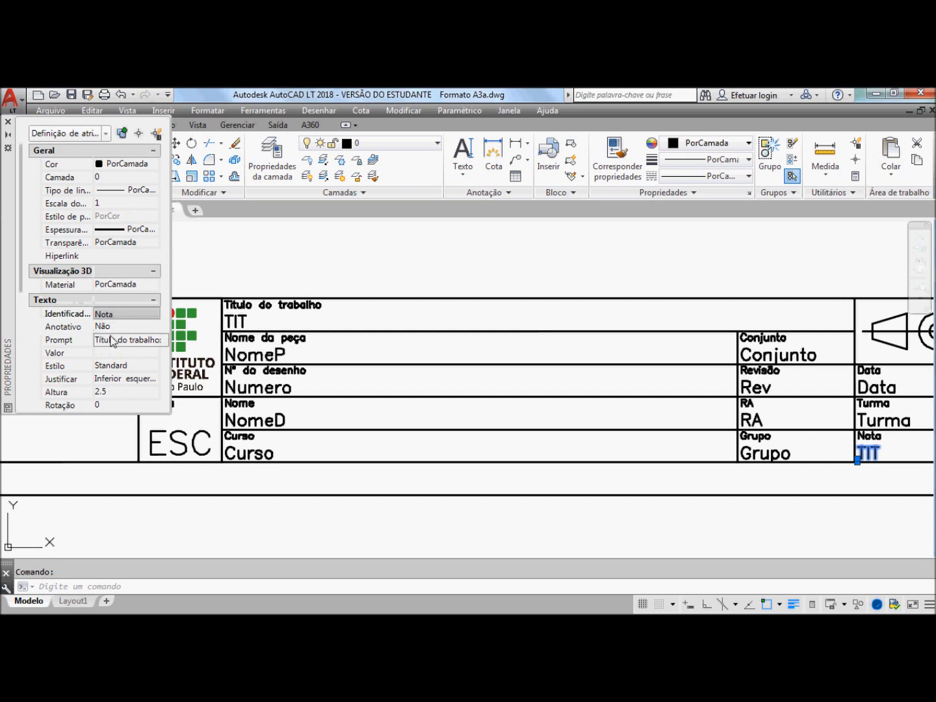
{"action": "type", "text": "Nota:"}
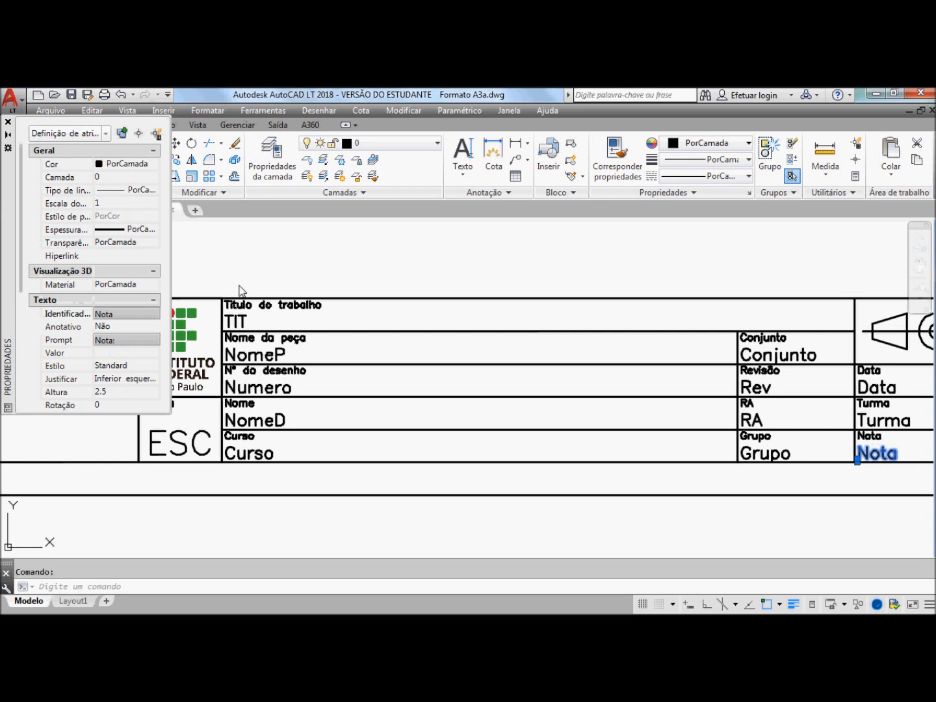
Close the Properties palette and zoom to the extents of the drawing to show the whole A3 sheet
{"action": "left_click", "coordinate": [275, 260]}
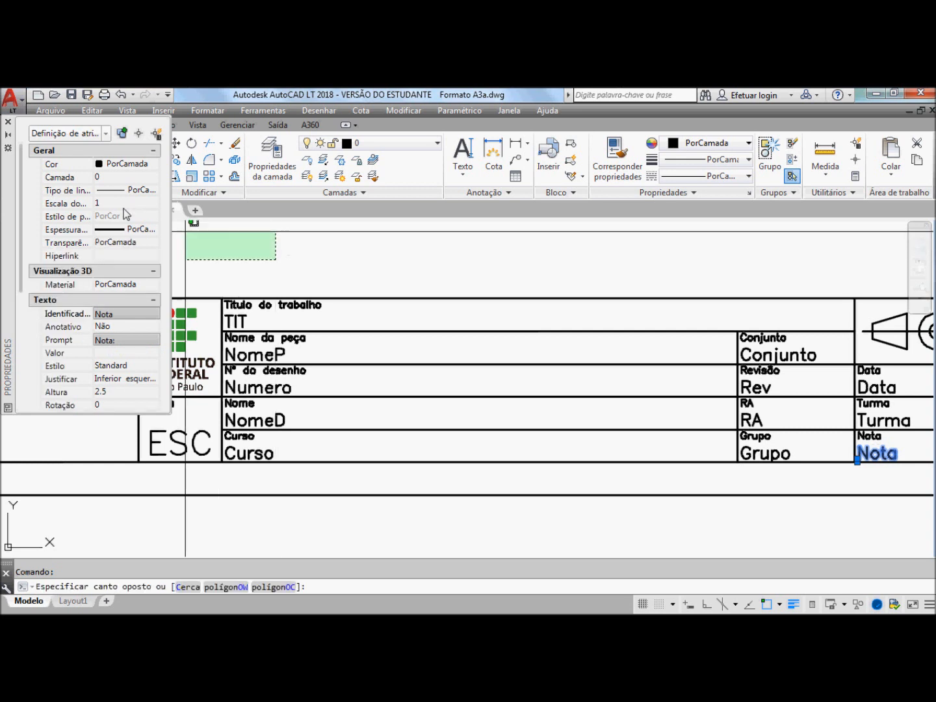
{"action": "left_click", "coordinate": [7, 122]}
{"action": "left_click", "coordinate": [181, 249]}
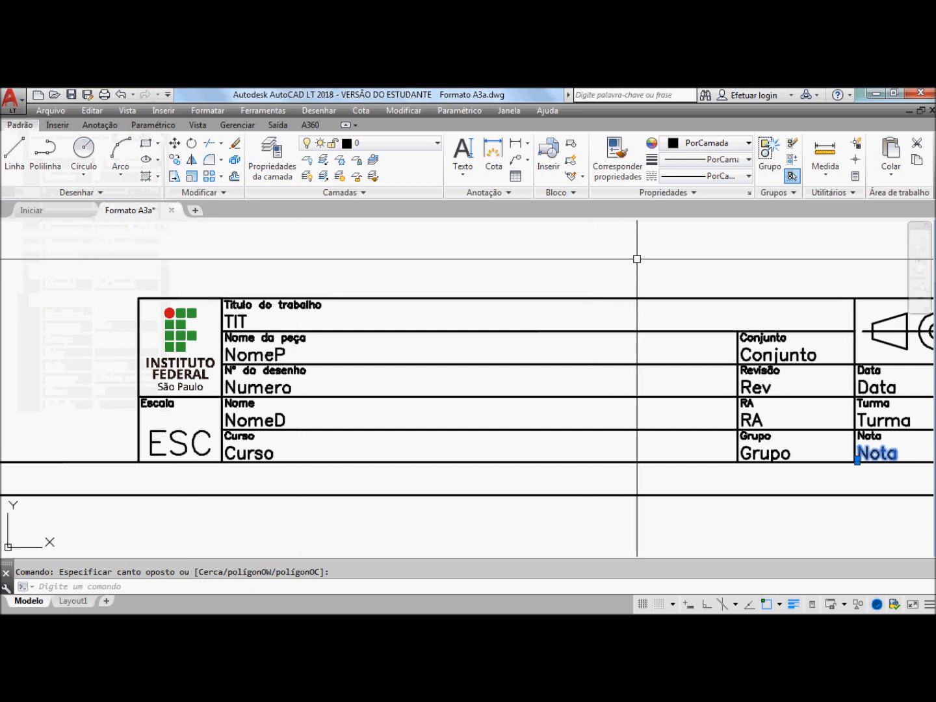
{"action": "left_click", "coordinate": [921, 299]}
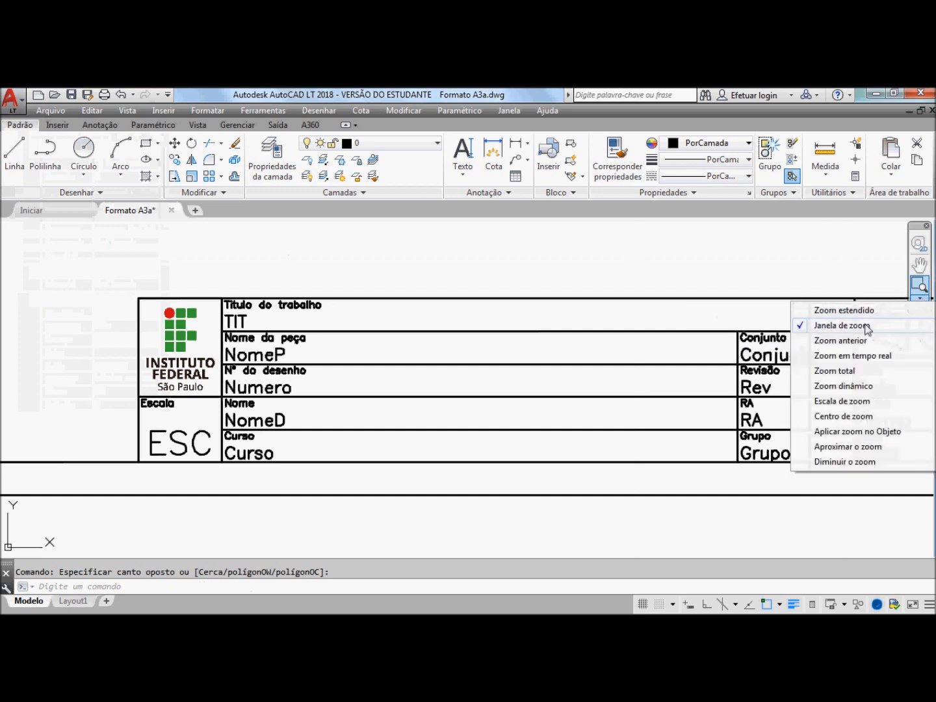
{"action": "left_click", "coordinate": [839, 312]}
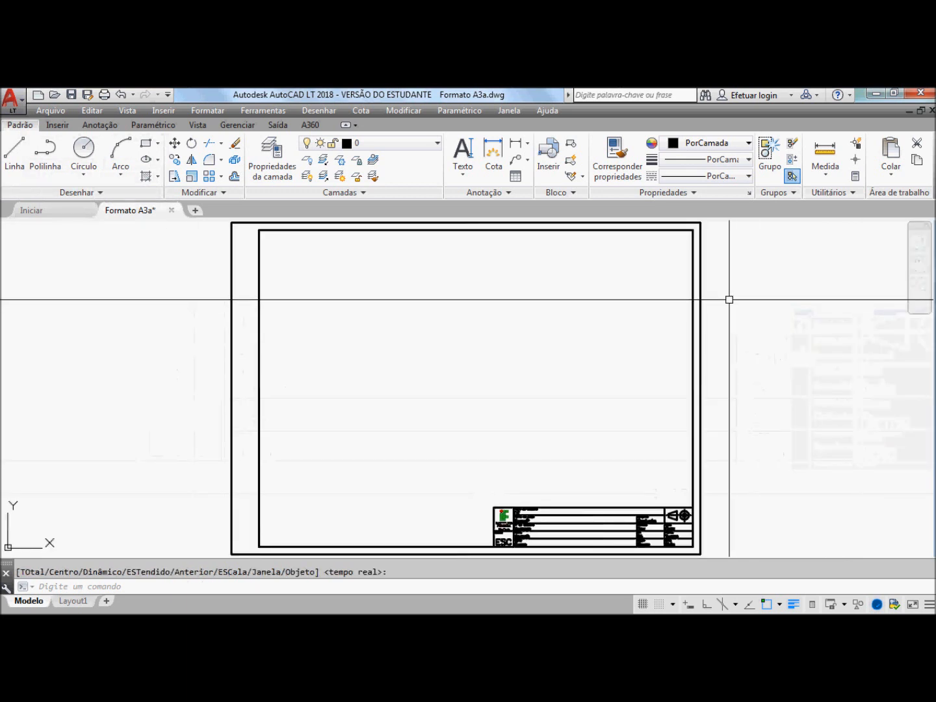
Save the A3 format drawing and check which layers it contains
{"action": "left_click", "coordinate": [72, 95]}
{"action": "left_click", "coordinate": [582, 299]}
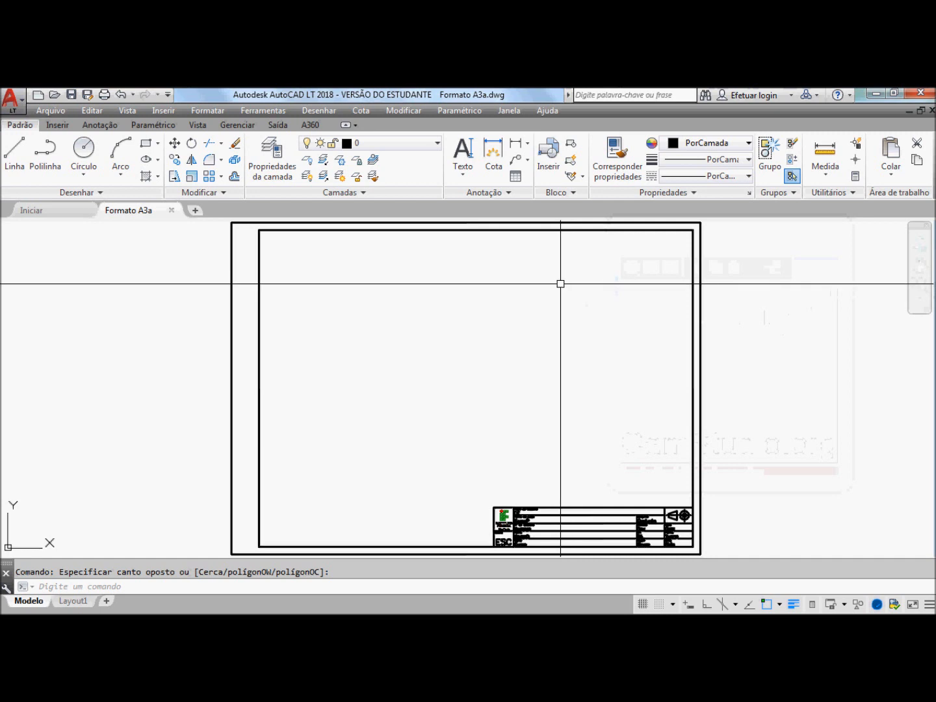
{"action": "left_click", "coordinate": [411, 148]}
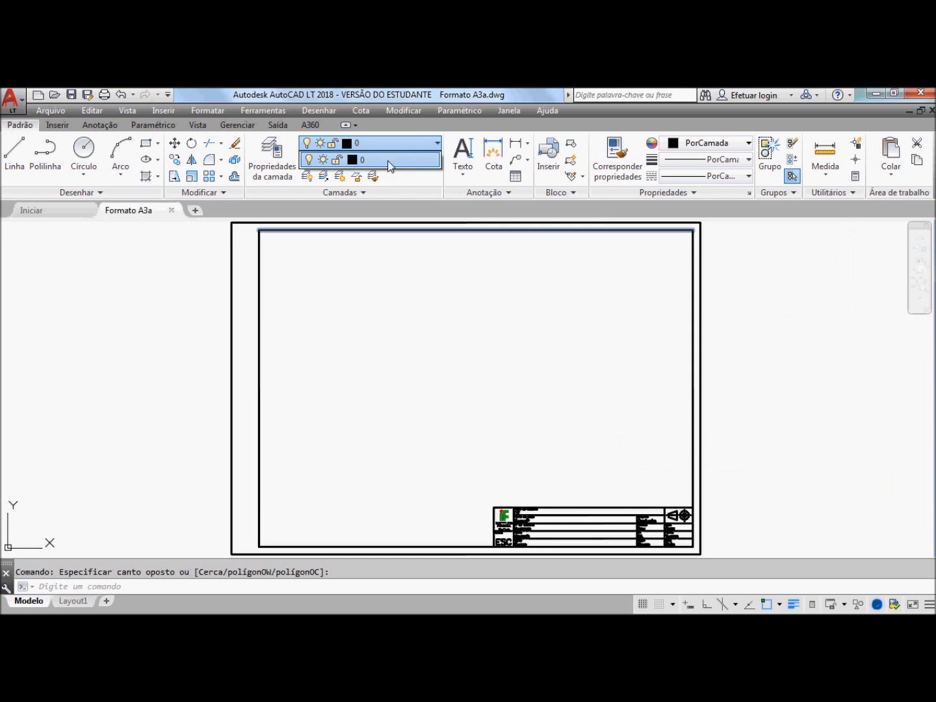
{"action": "left_click", "coordinate": [161, 344]}
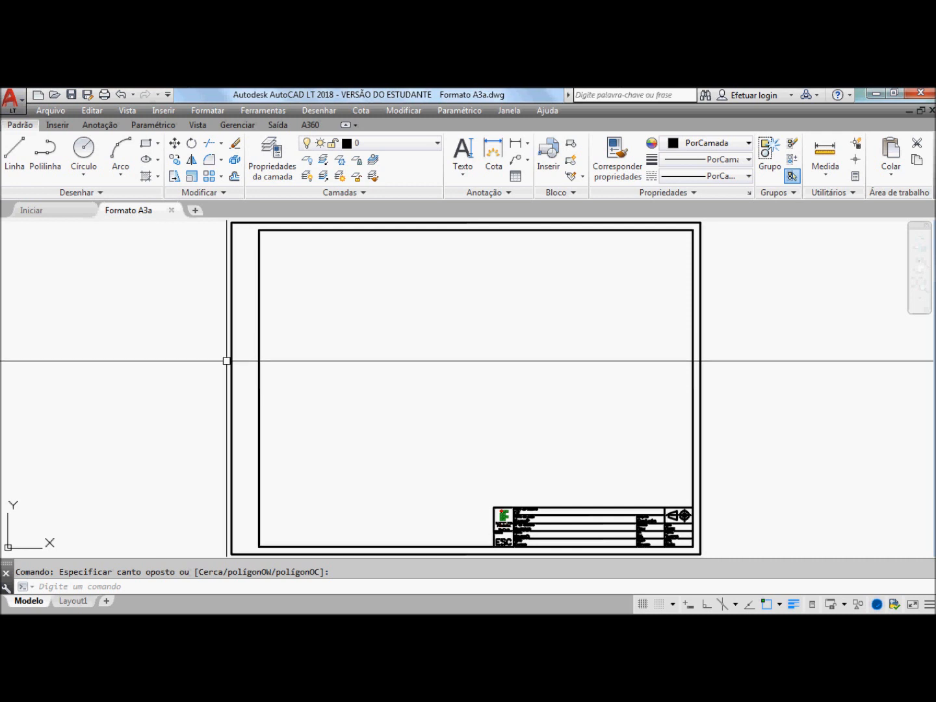
Insert the file "Formato A4.dwg" as a block inside the A3 sheet to bring in its layers, and check the layer list
{"action": "left_click", "coordinate": [547, 171]}
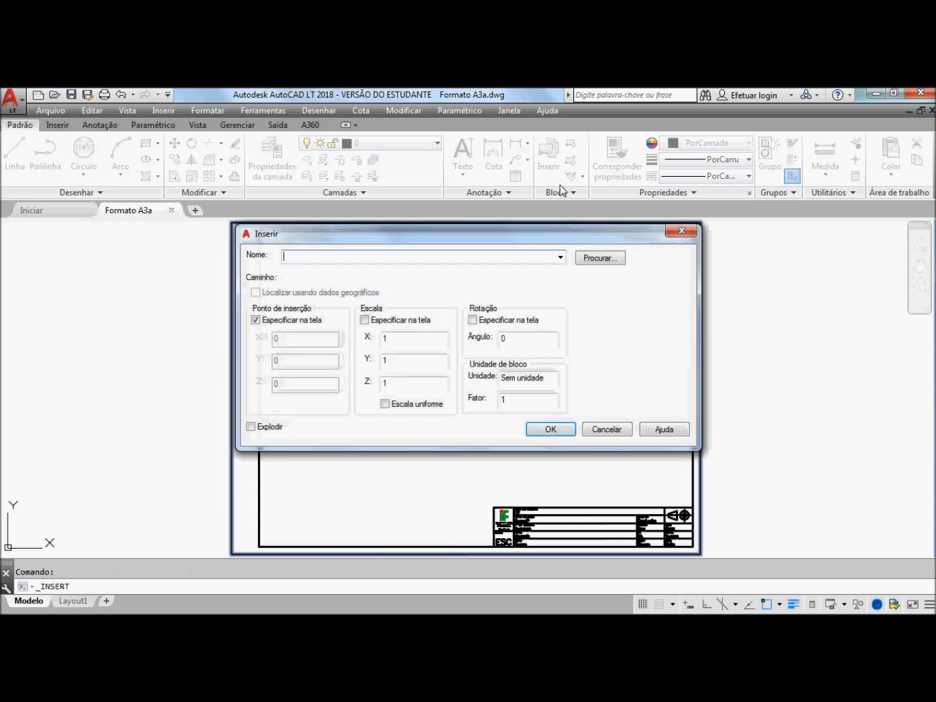
{"action": "left_click", "coordinate": [594, 256]}
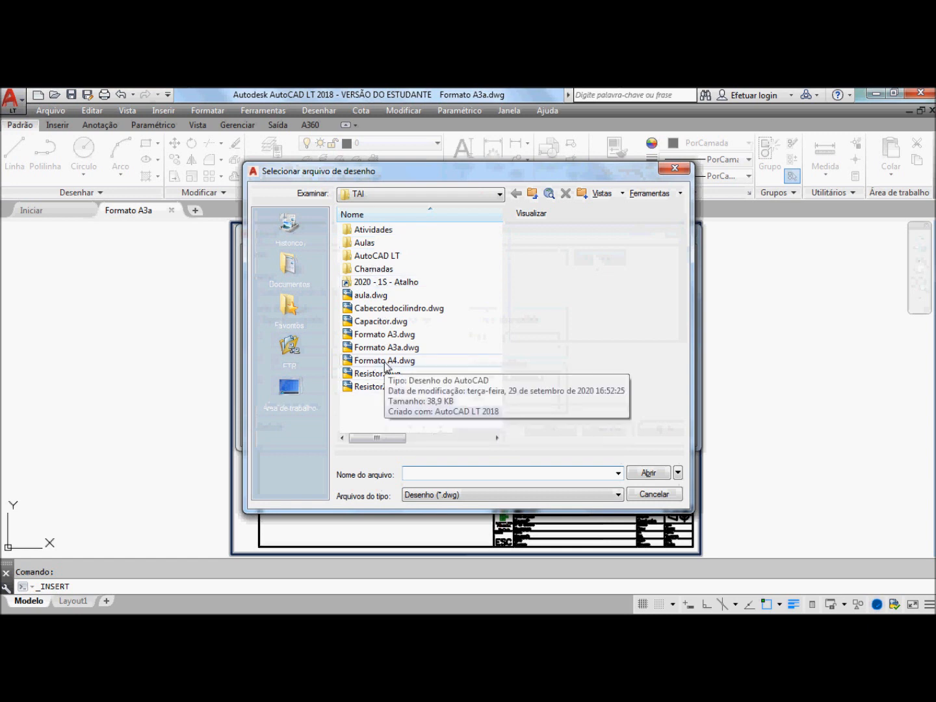
{"action": "left_click", "coordinate": [384, 363]}
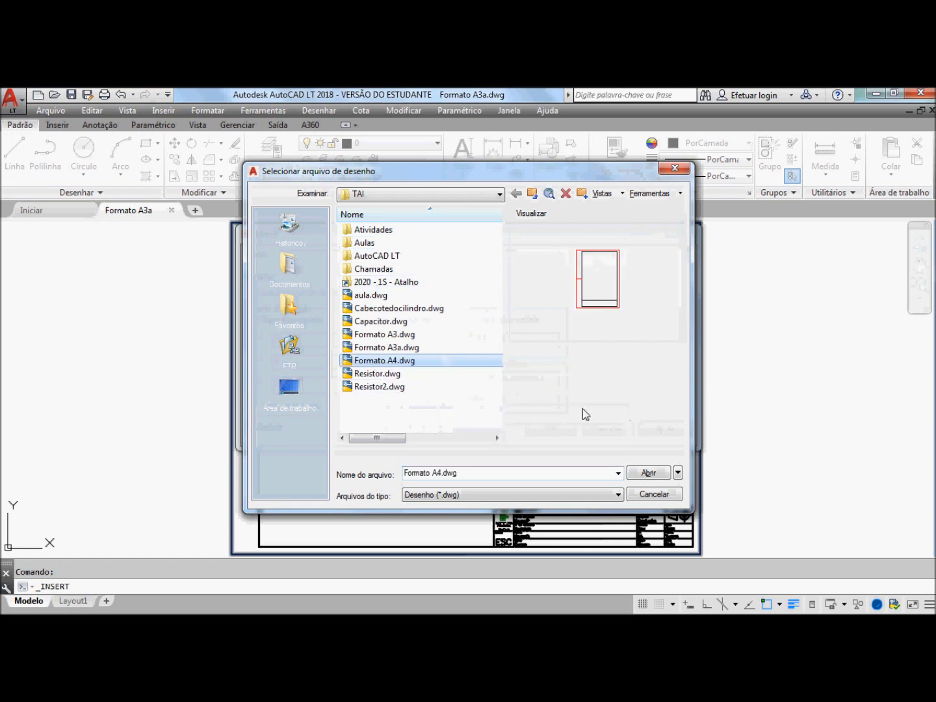
{"action": "left_click", "coordinate": [636, 476]}
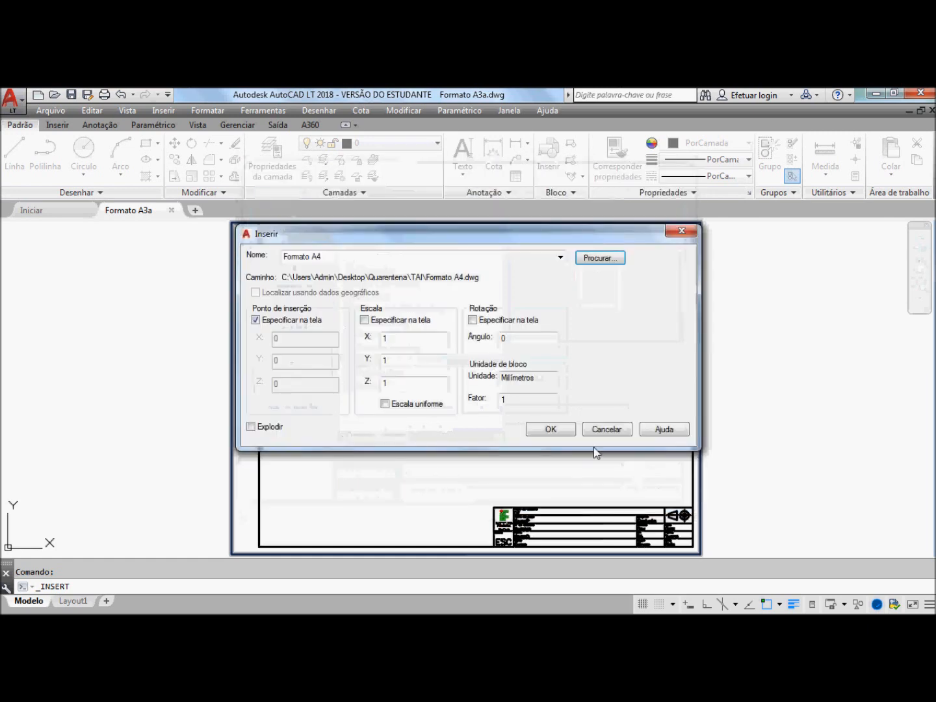
{"action": "left_click", "coordinate": [550, 430]}
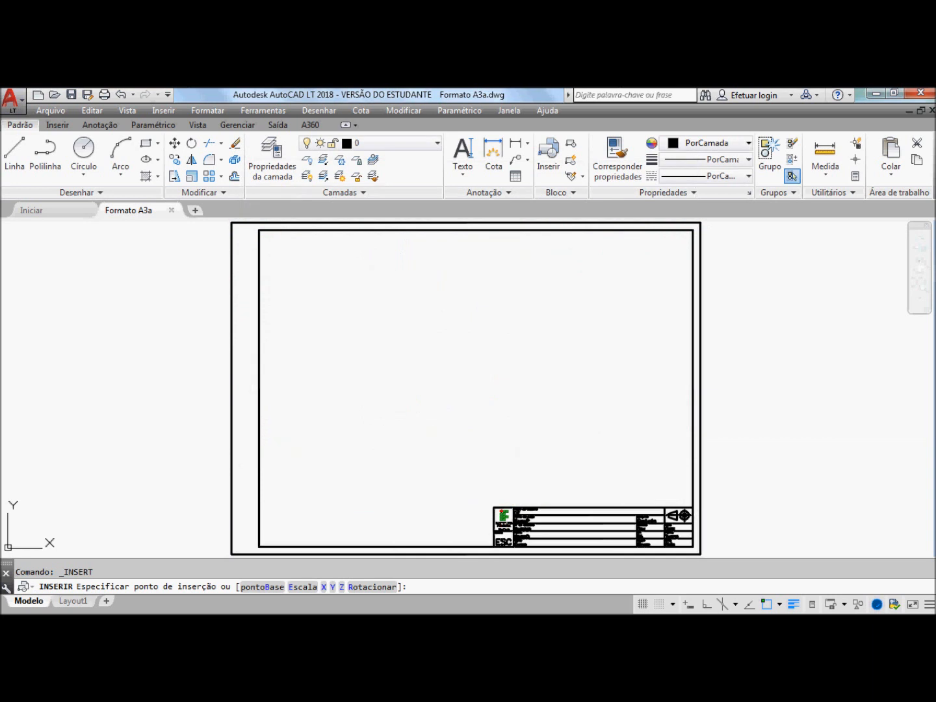
{"action": "left_click", "coordinate": [391, 431]}
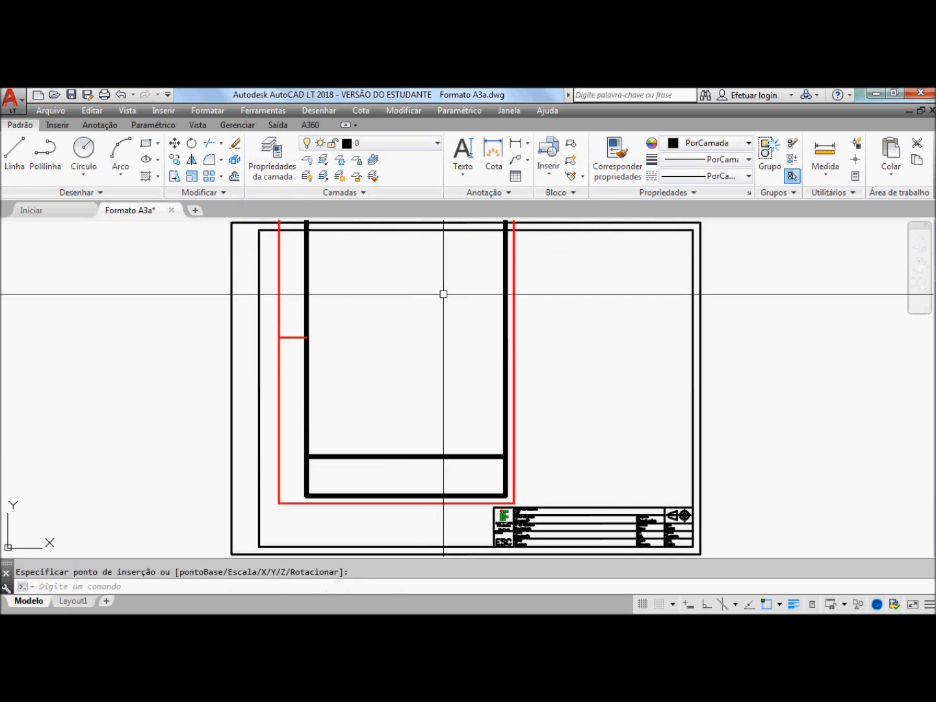
{"action": "left_click", "coordinate": [436, 143]}
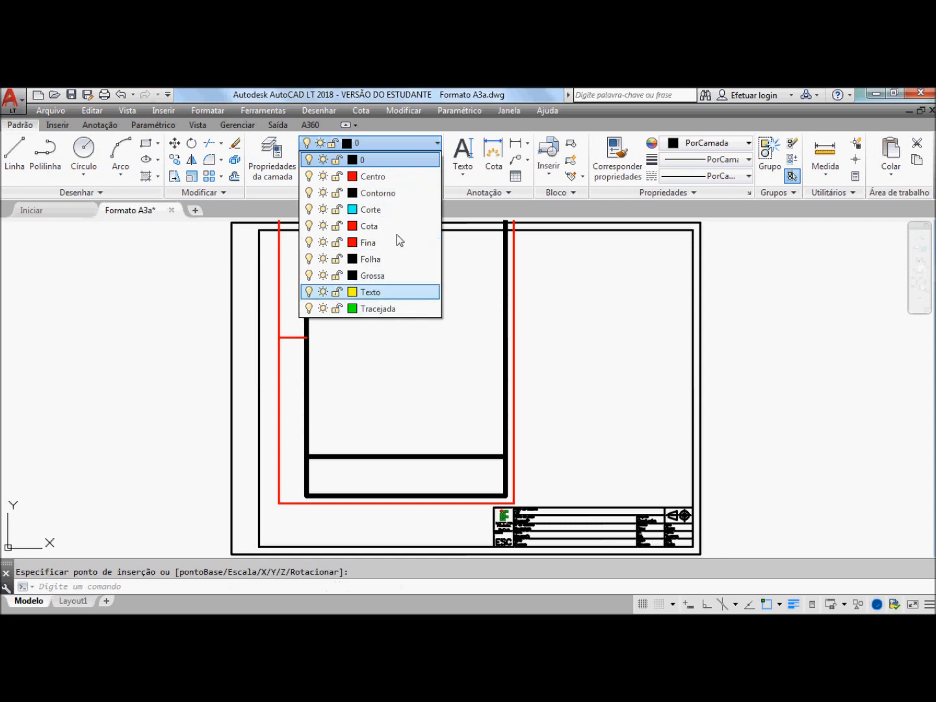
{"action": "left_click", "coordinate": [560, 334]}
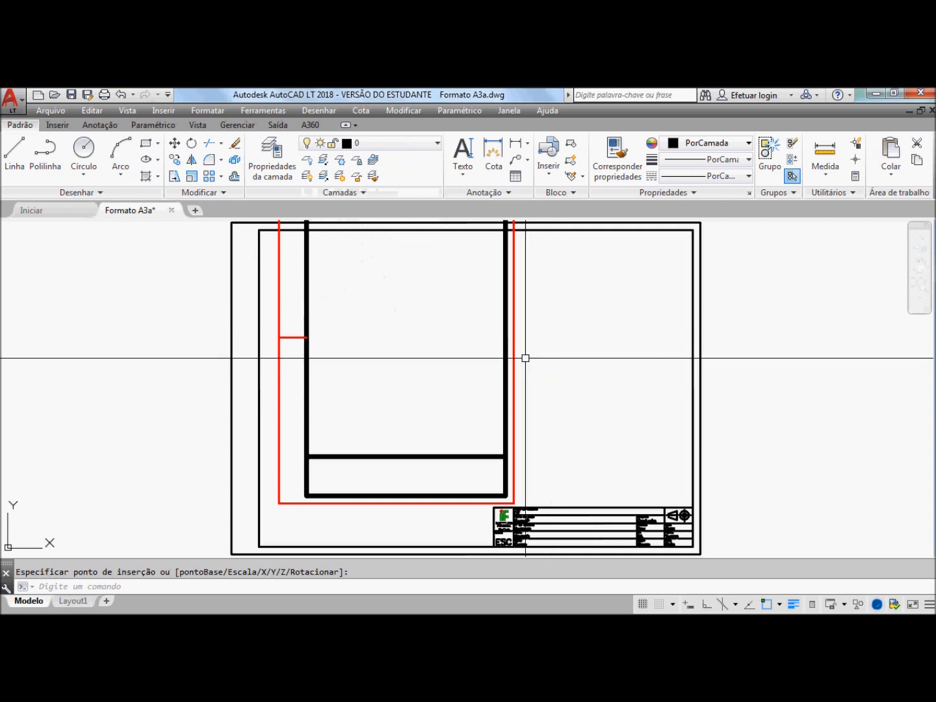
Erase the inserted A4 format block from the A3 sheet and check the drawing's layers again
{"action": "left_click", "coordinate": [235, 144]}
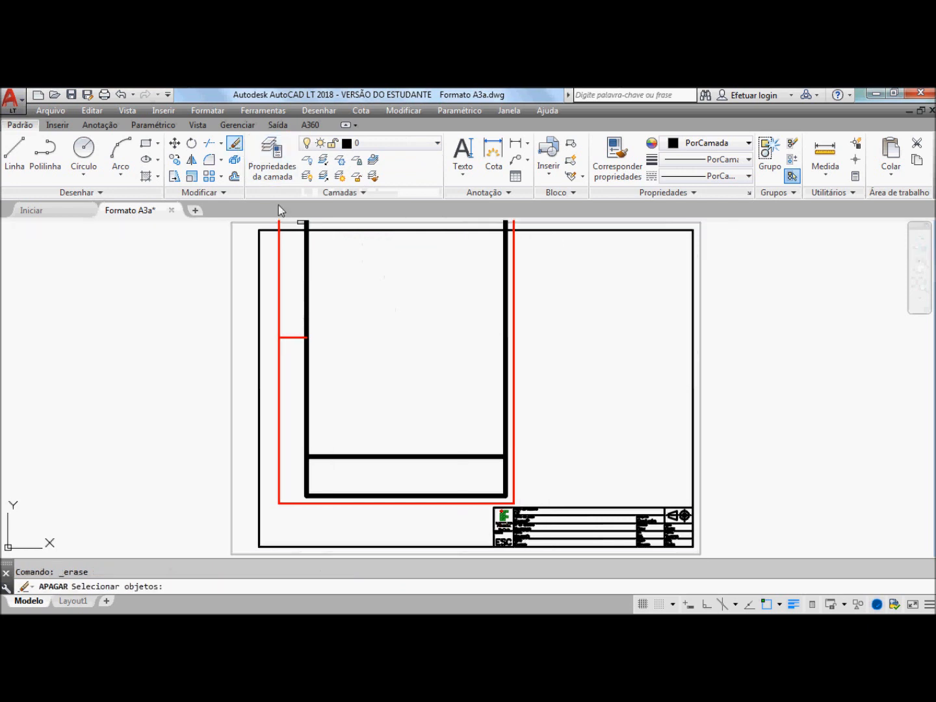
{"action": "left_click", "coordinate": [307, 278]}
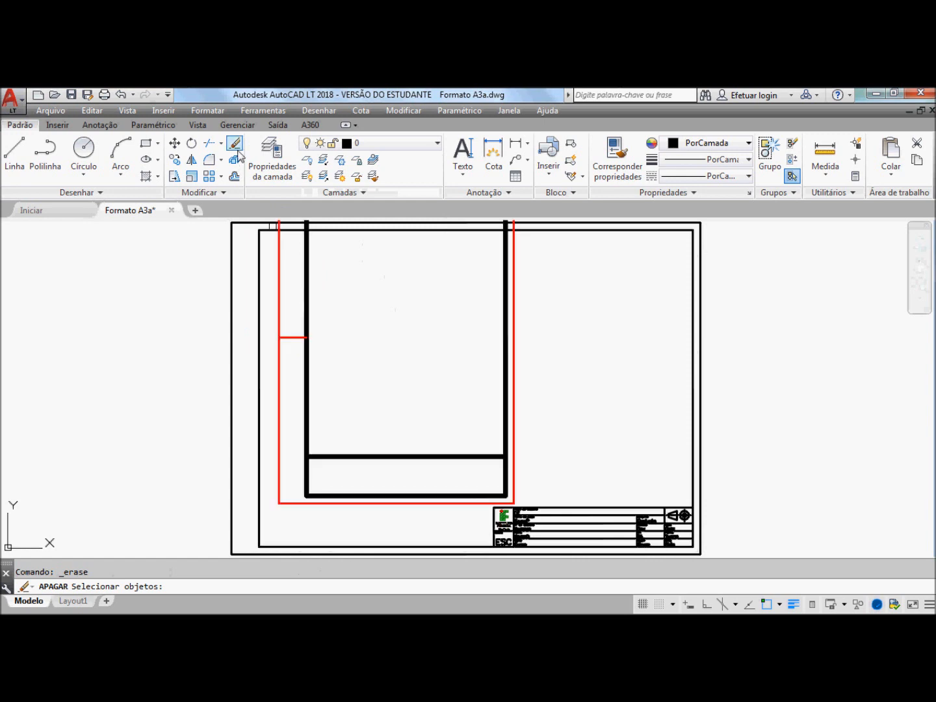
{"action": "left_click", "coordinate": [310, 276]}
{"action": "key", "text": "Return"}
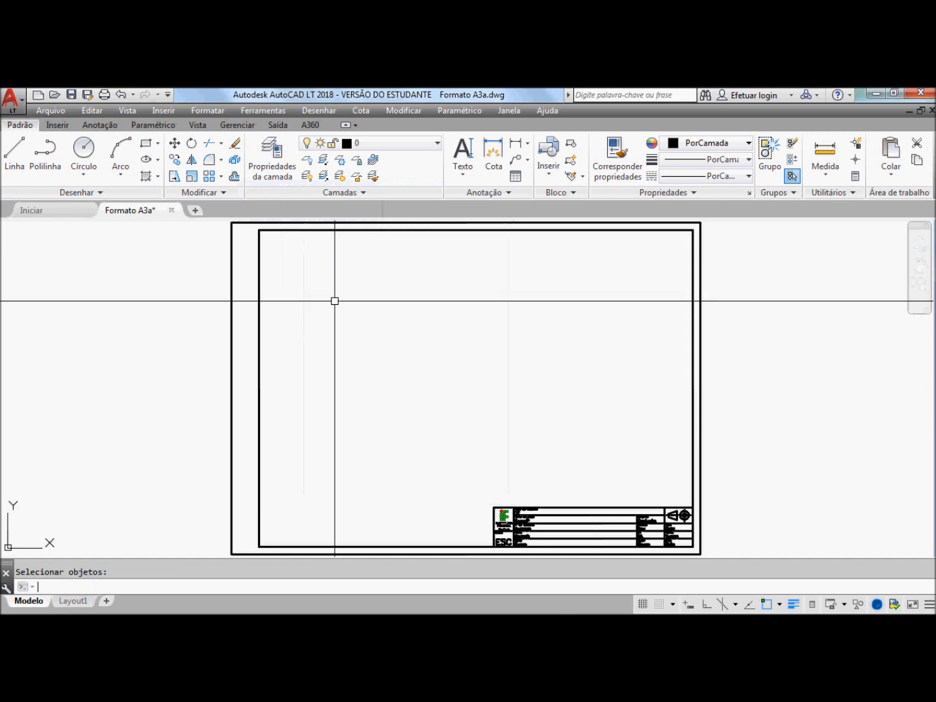
{"action": "left_click", "coordinate": [440, 145]}
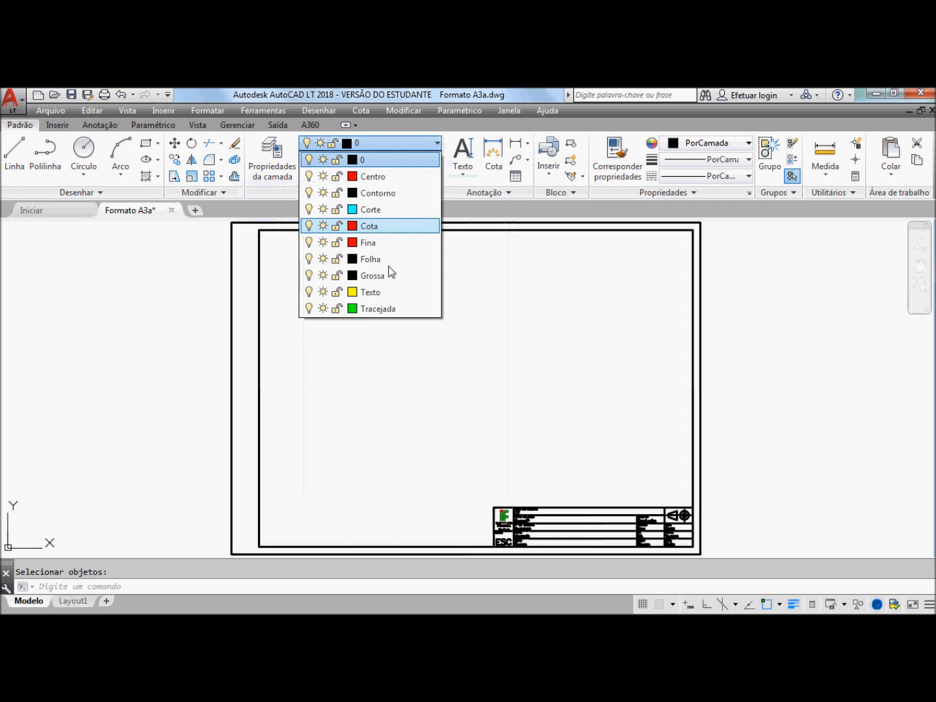
{"action": "left_click", "coordinate": [447, 384]}
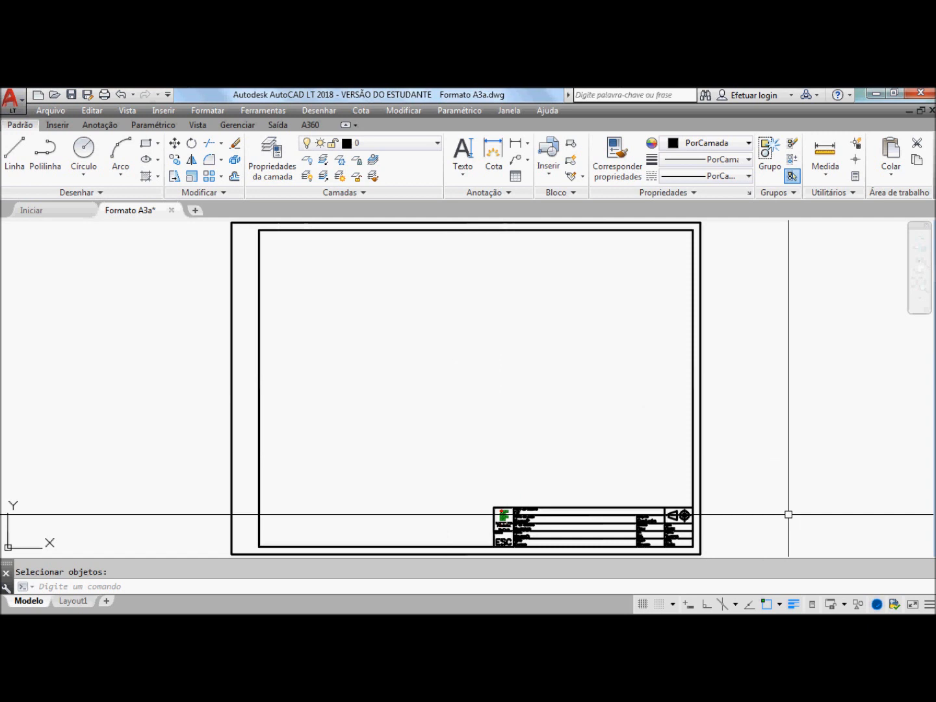
Turn off the lineweight display and assign the sheet's outer border to the layer "Fina"
{"action": "left_click", "coordinate": [792, 605]}
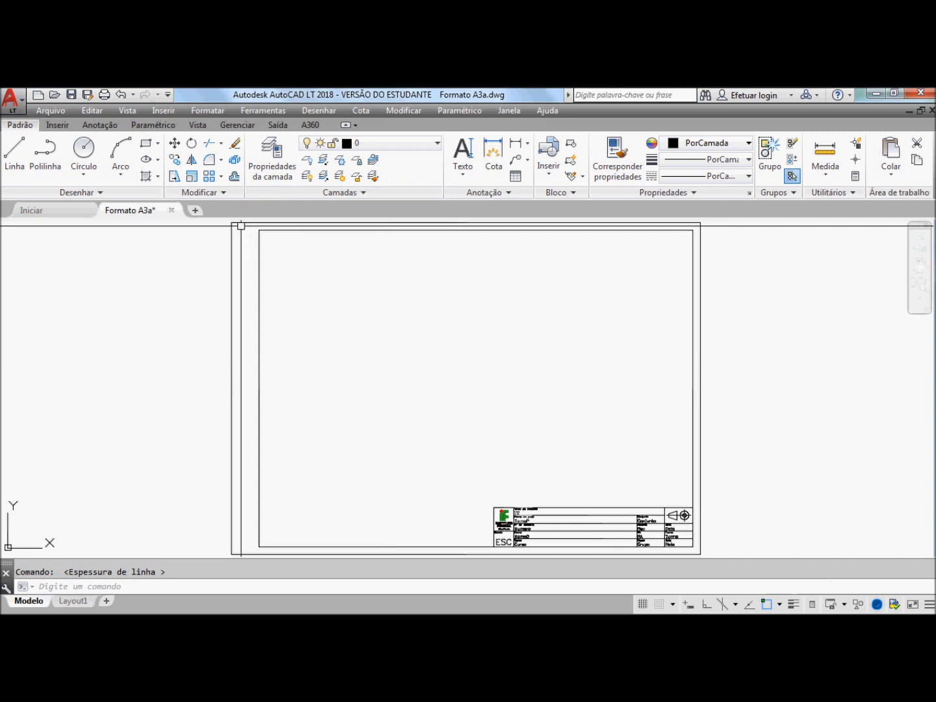
{"action": "left_click", "coordinate": [242, 224]}
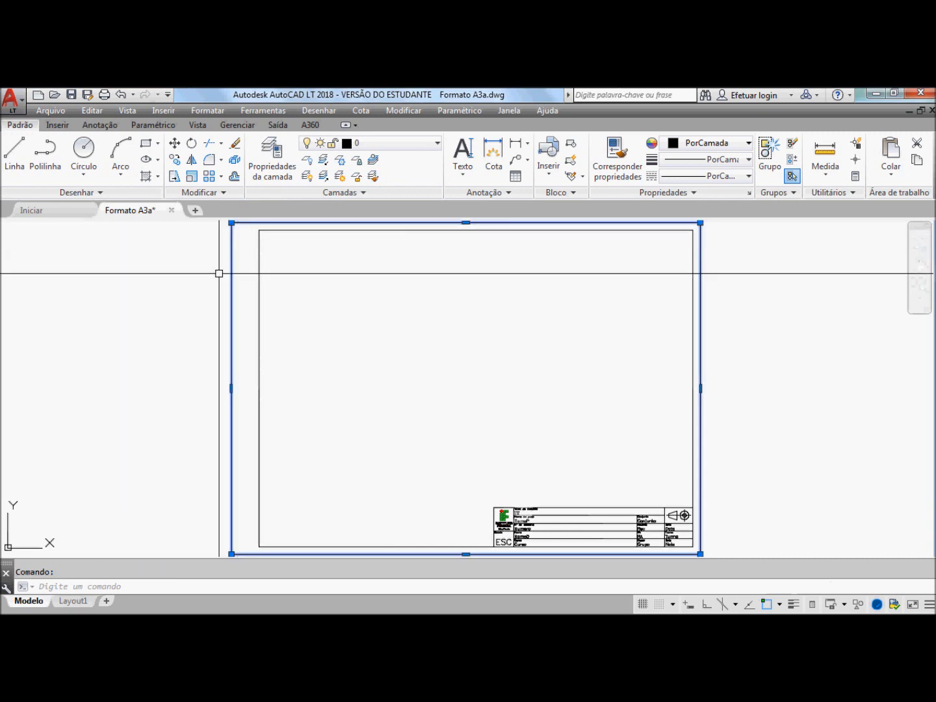
{"action": "left_click", "coordinate": [365, 149]}
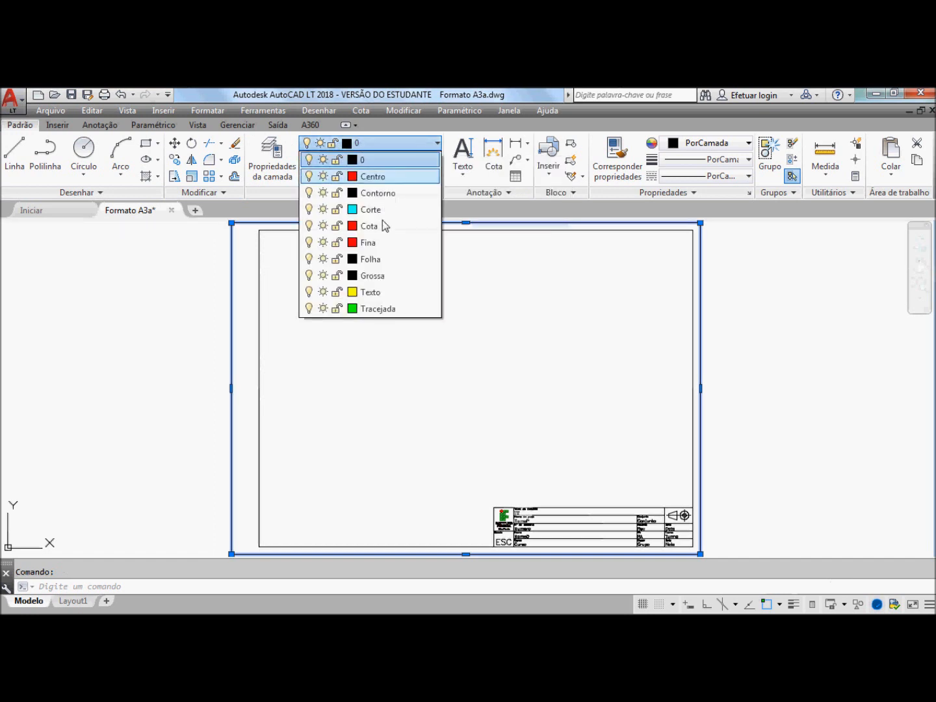
{"action": "left_click", "coordinate": [368, 242]}
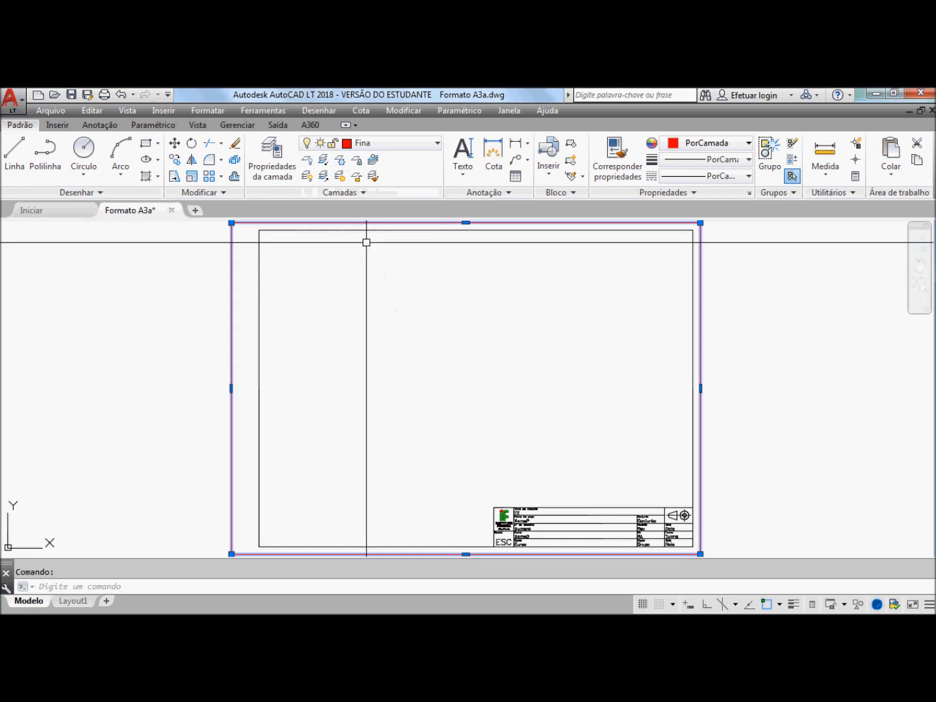
{"action": "key", "text": "Escape"}
Assign the four inner frame lines and the title block's upper and left outline to the layer "Grossa"
{"action": "left_click", "coordinate": [365, 230]}
{"action": "left_click", "coordinate": [259, 247]}
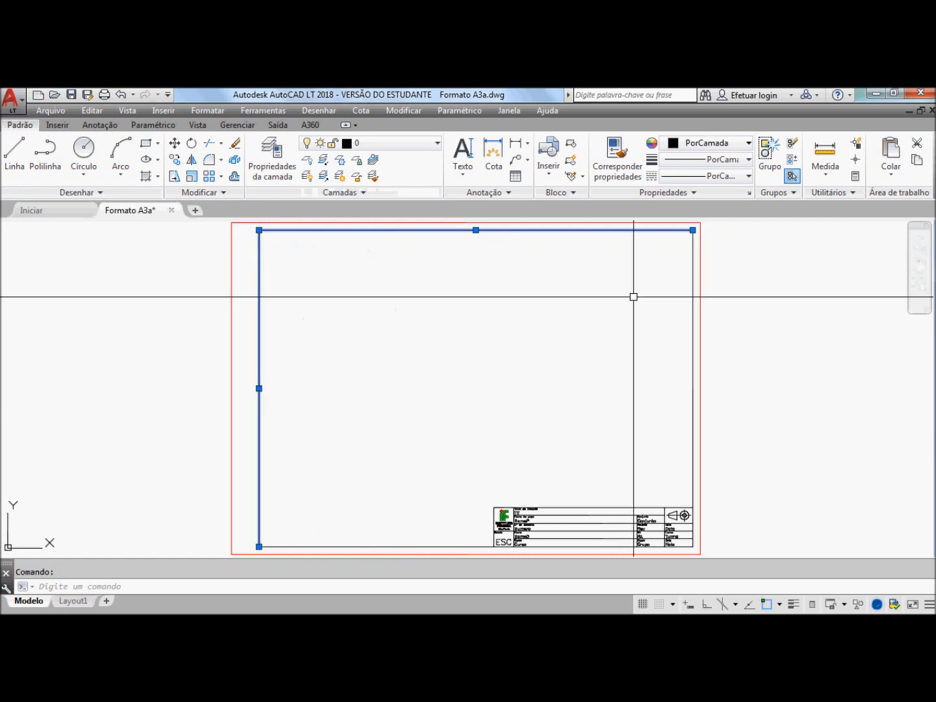
{"action": "left_click", "coordinate": [692, 293]}
{"action": "left_click", "coordinate": [471, 547]}
{"action": "left_click", "coordinate": [566, 507]}
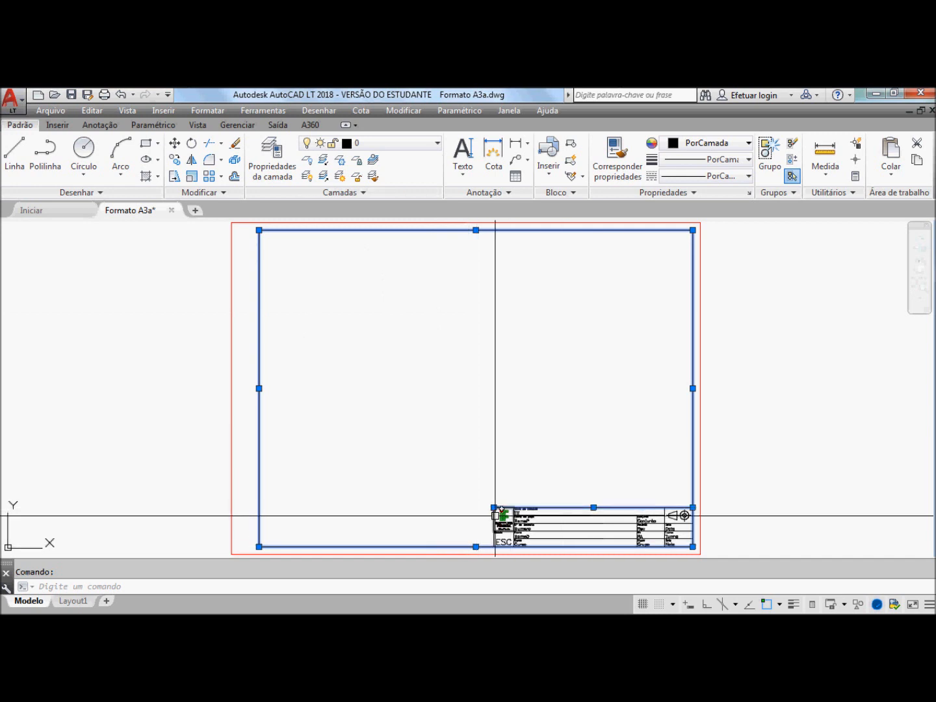
{"action": "left_click", "coordinate": [492, 538]}
{"action": "left_click", "coordinate": [377, 144]}
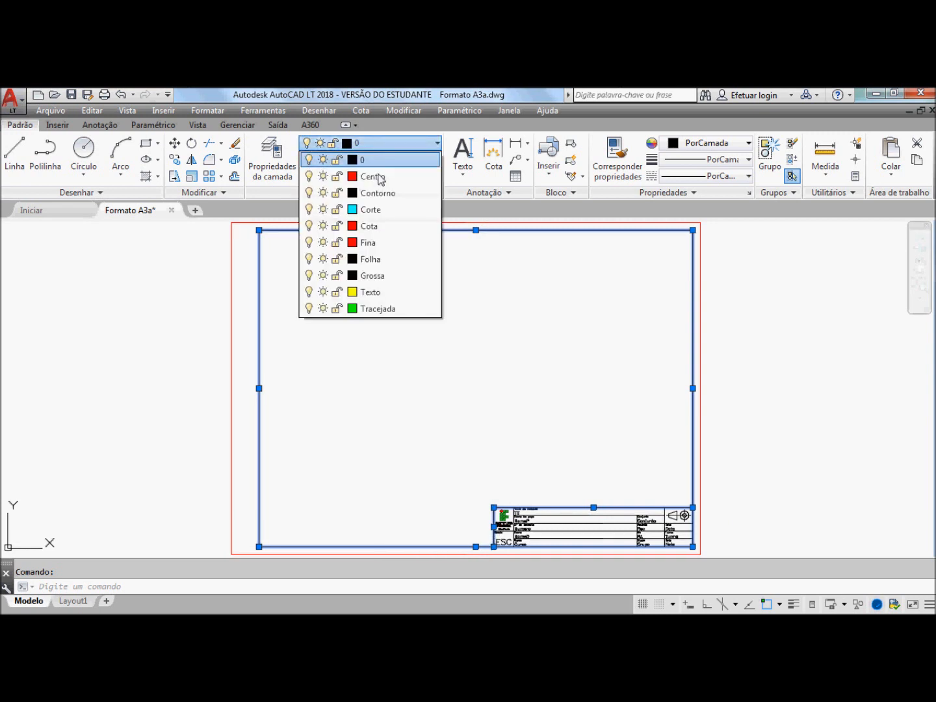
{"action": "left_click", "coordinate": [372, 279]}
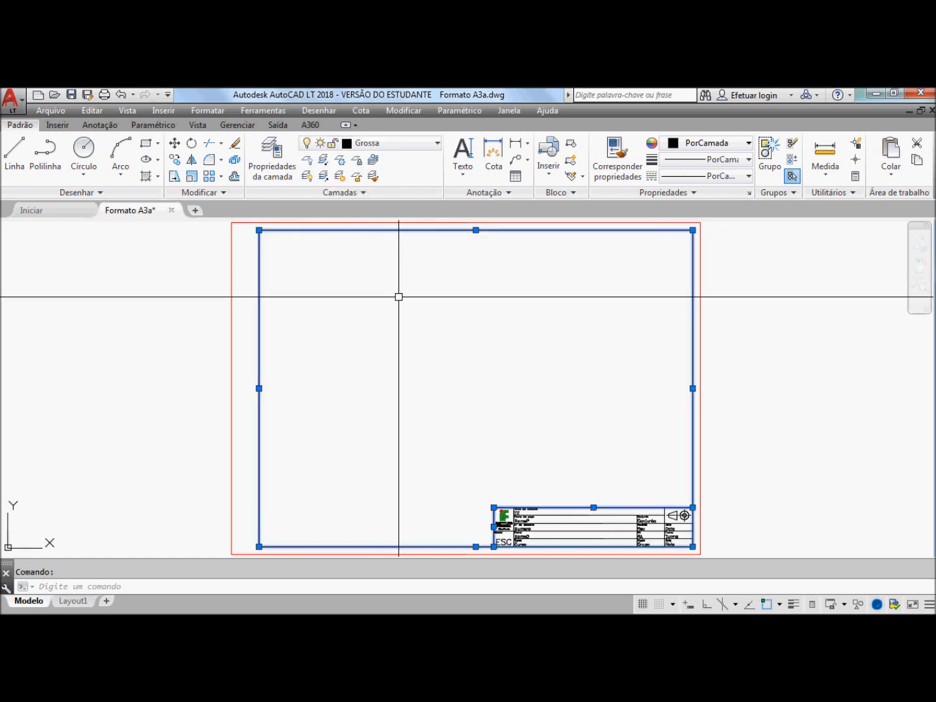
{"action": "key", "text": "Escape"}
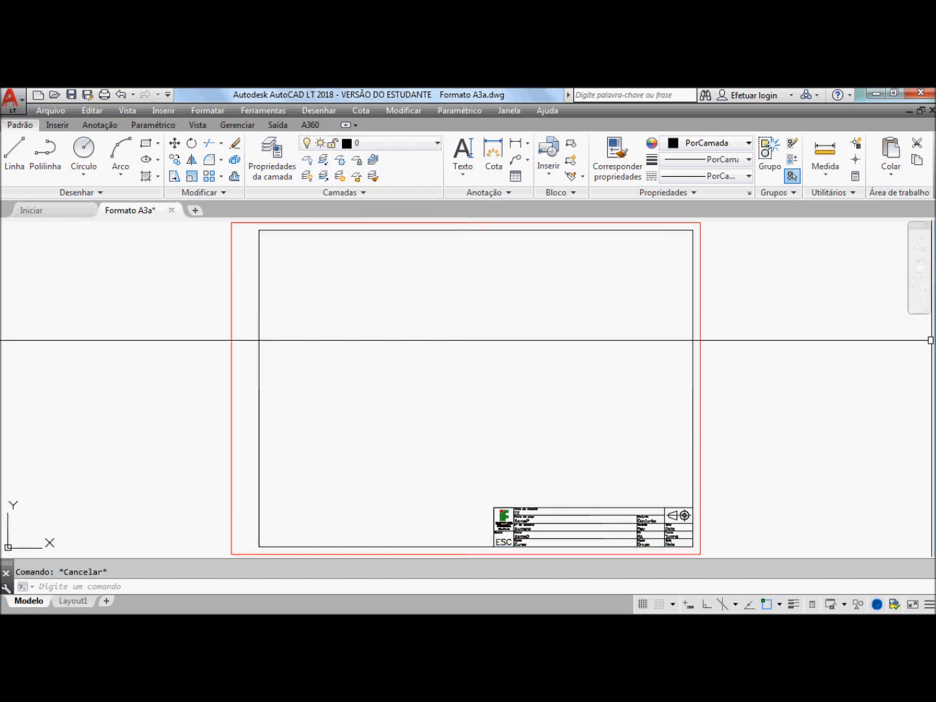
Assign the title block's inner dividing lines, four horizontal and three vertical, to the layer "Fina"
{"action": "left_click", "coordinate": [920, 299]}
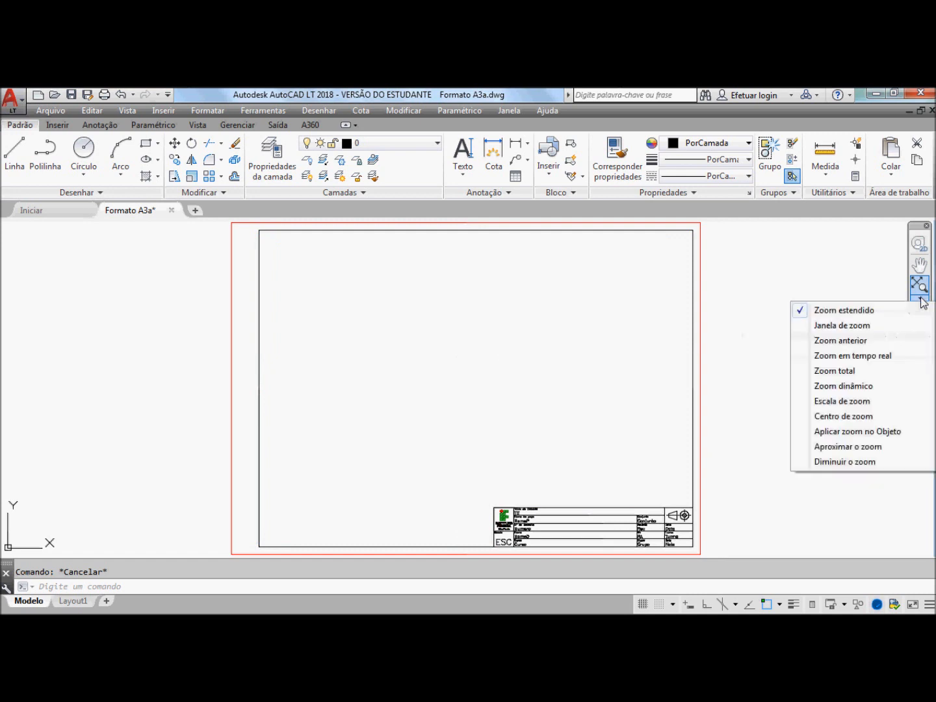
{"action": "left_click", "coordinate": [881, 328]}
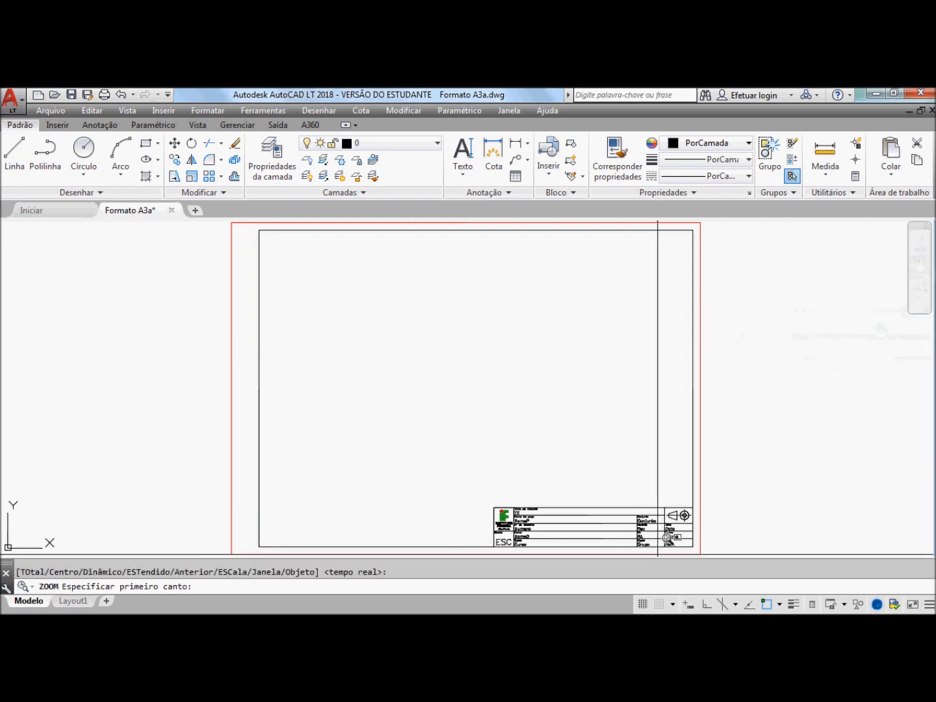
{"action": "left_click", "coordinate": [704, 500]}
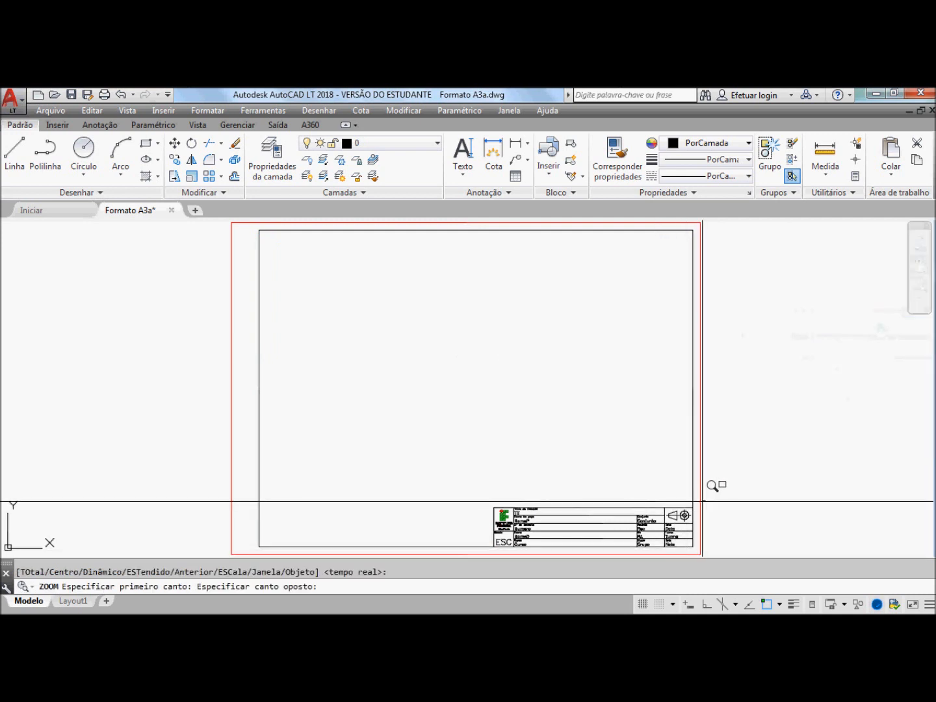
{"action": "left_click", "coordinate": [487, 554]}
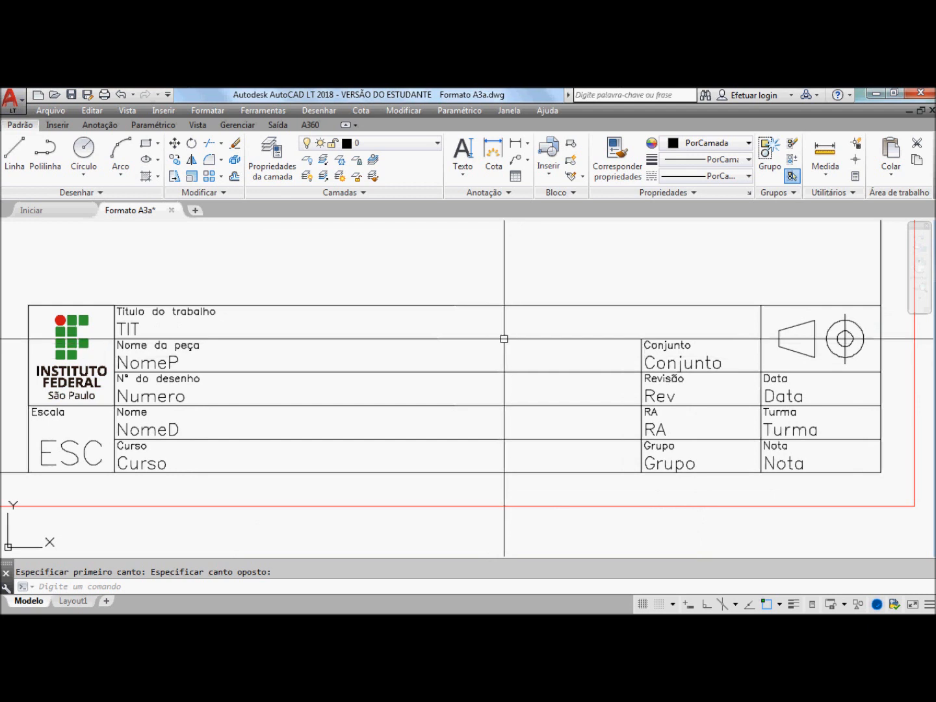
{"action": "left_click", "coordinate": [502, 325]}
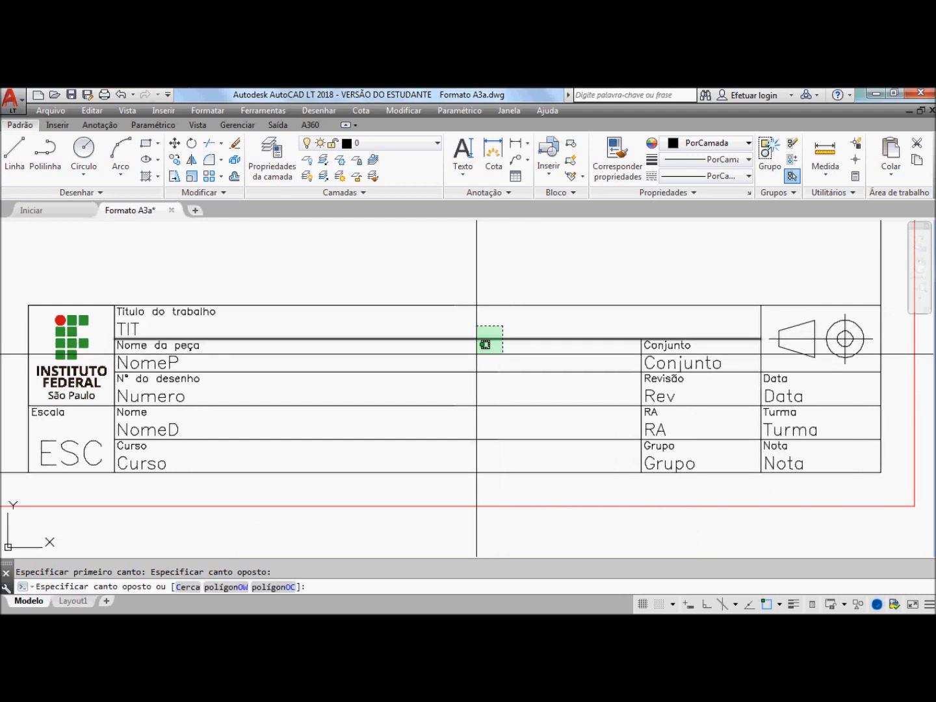
{"action": "left_click", "coordinate": [428, 448]}
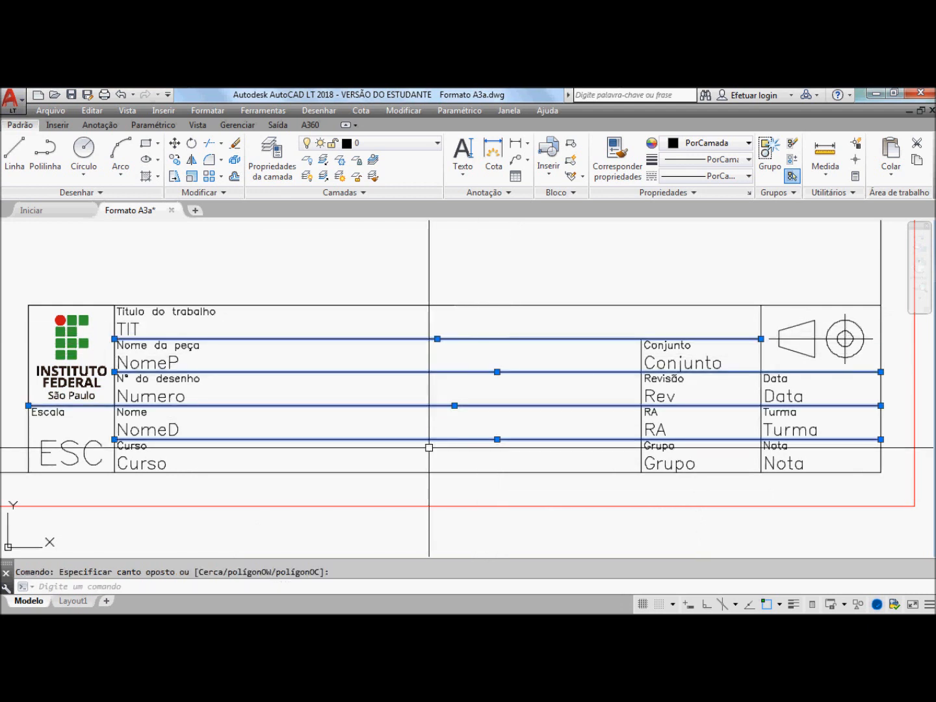
{"action": "left_click", "coordinate": [641, 380]}
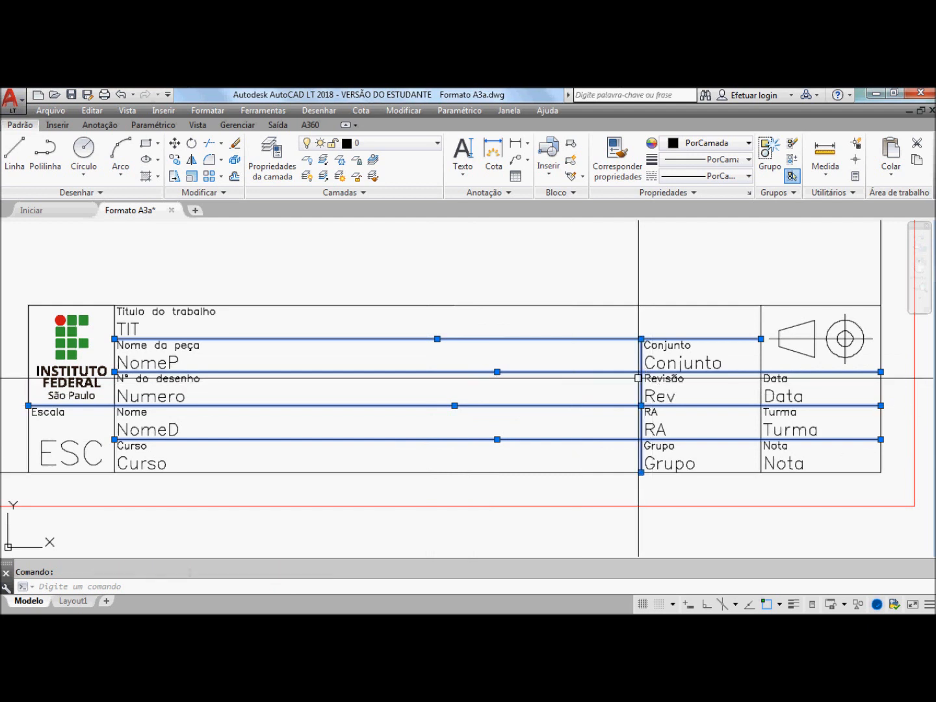
{"action": "left_click", "coordinate": [761, 355]}
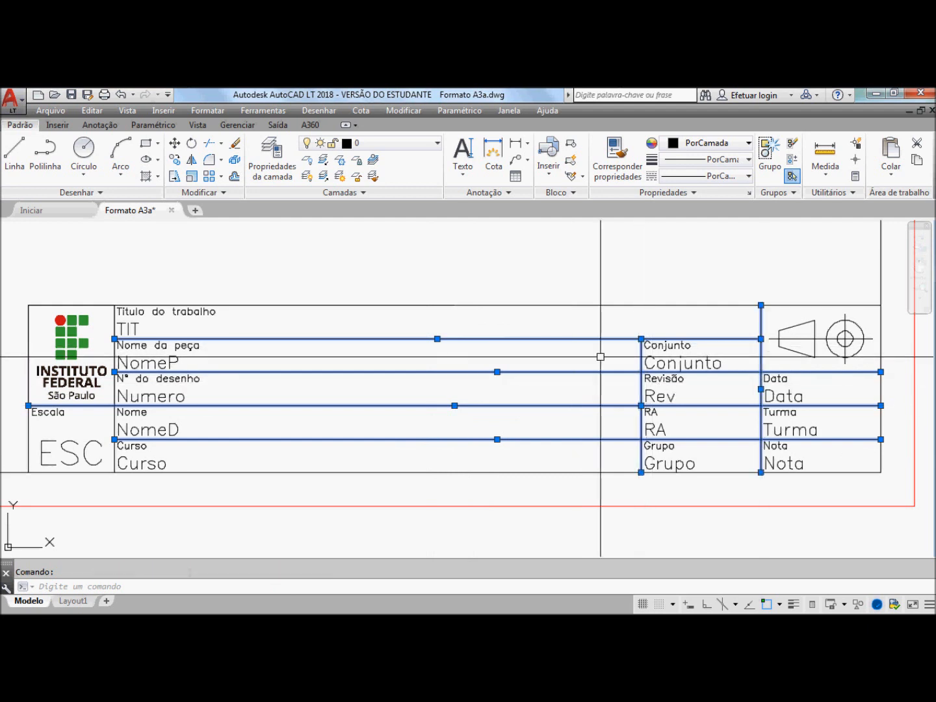
{"action": "left_click", "coordinate": [114, 320]}
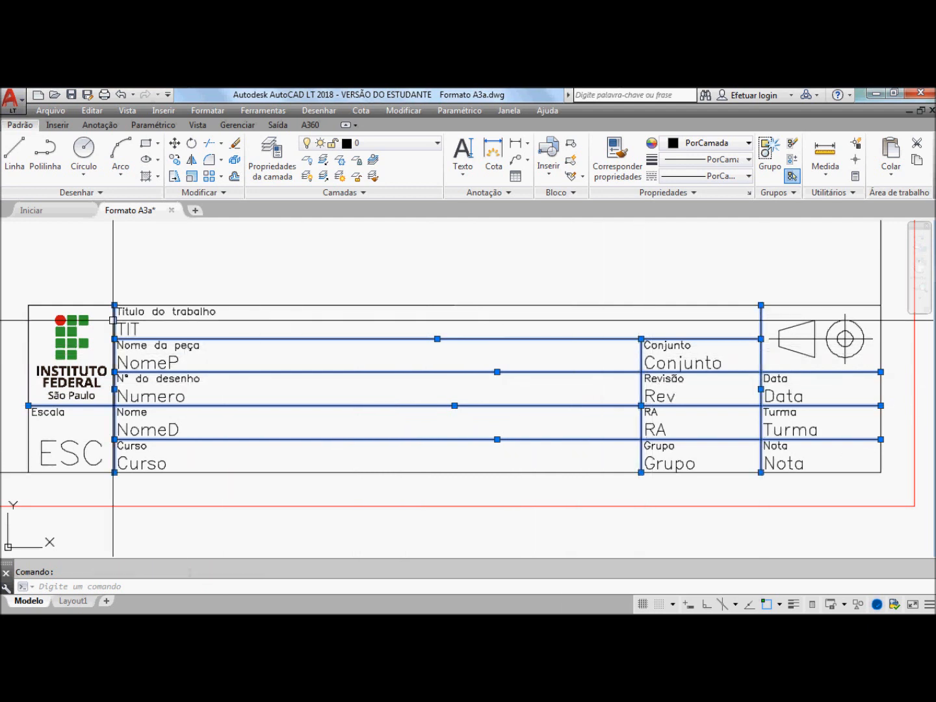
{"action": "left_click", "coordinate": [399, 142]}
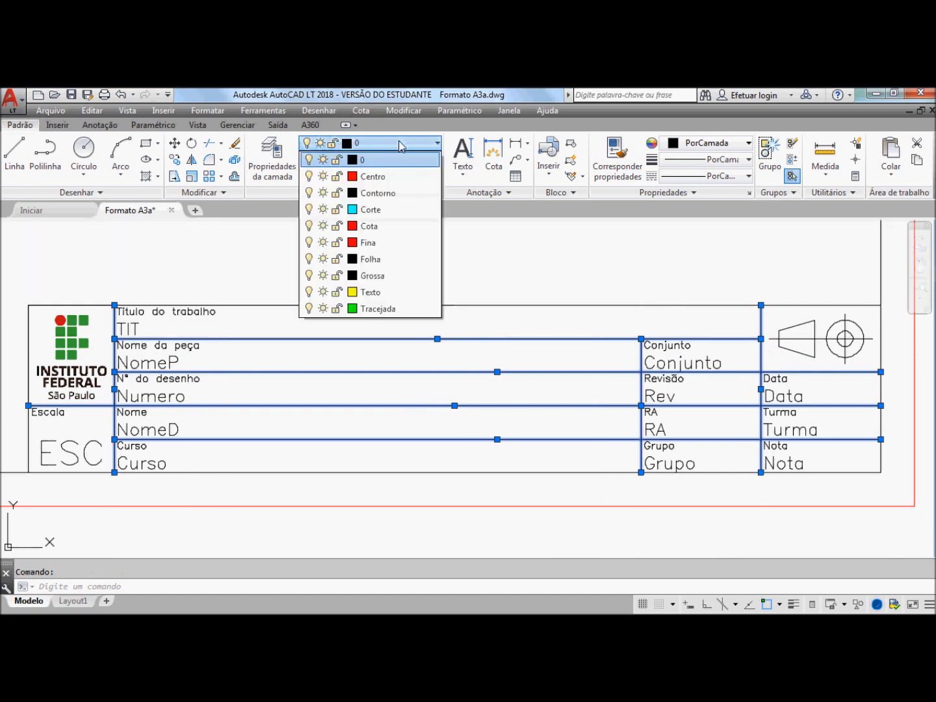
{"action": "left_click", "coordinate": [366, 243]}
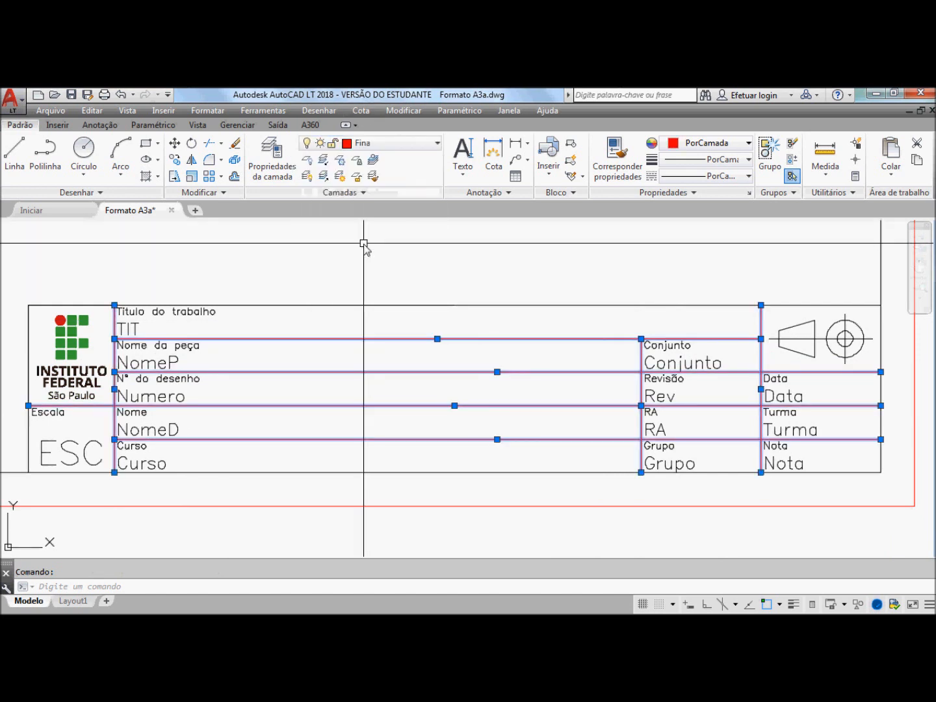
{"action": "key", "text": "Escape"}
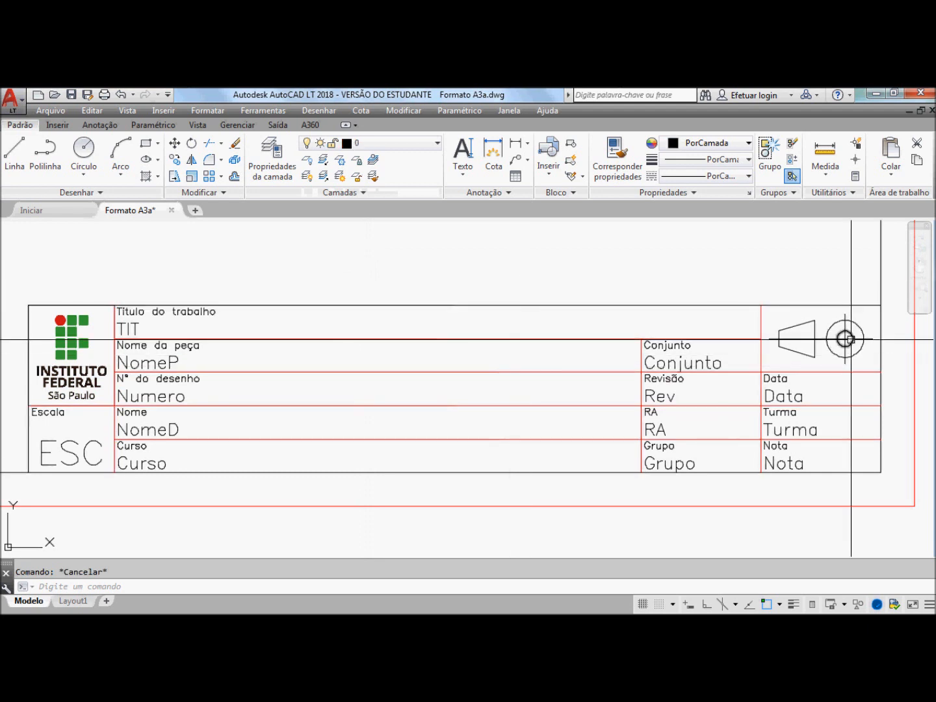
Assign the horizontal and vertical axis lines of the projection symbol in the title block to the layer "Centro"
{"action": "left_click", "coordinate": [845, 320]}
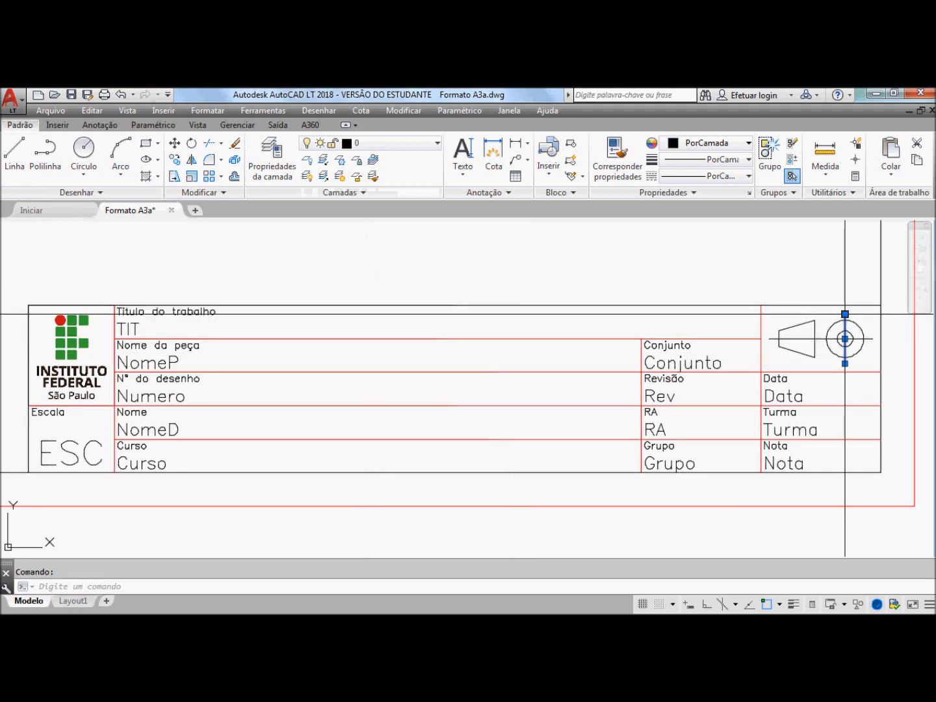
{"action": "left_click", "coordinate": [807, 338]}
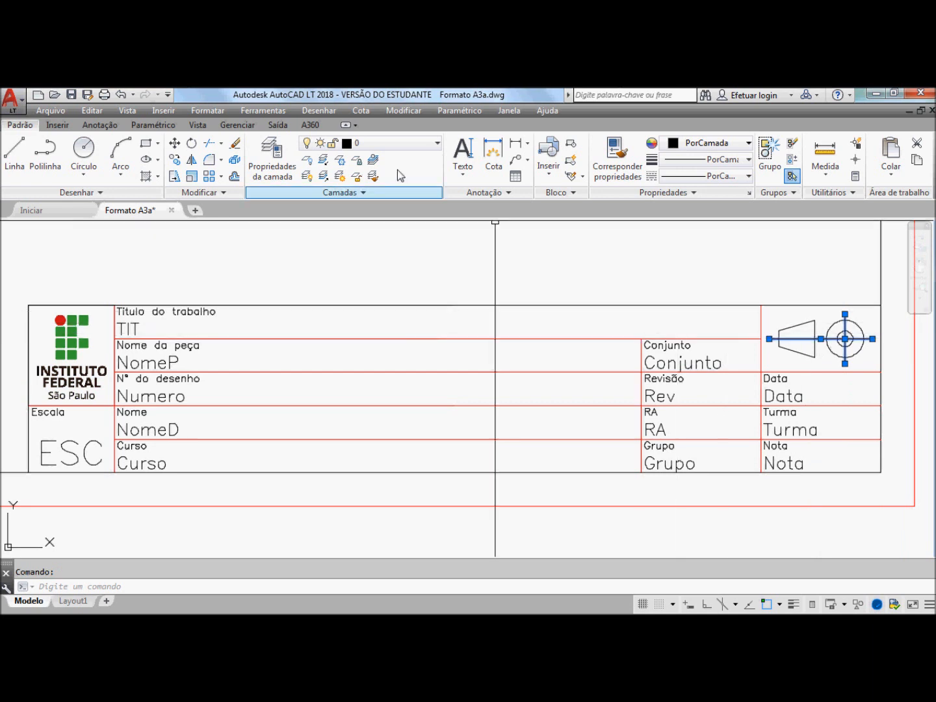
{"action": "left_click", "coordinate": [392, 146]}
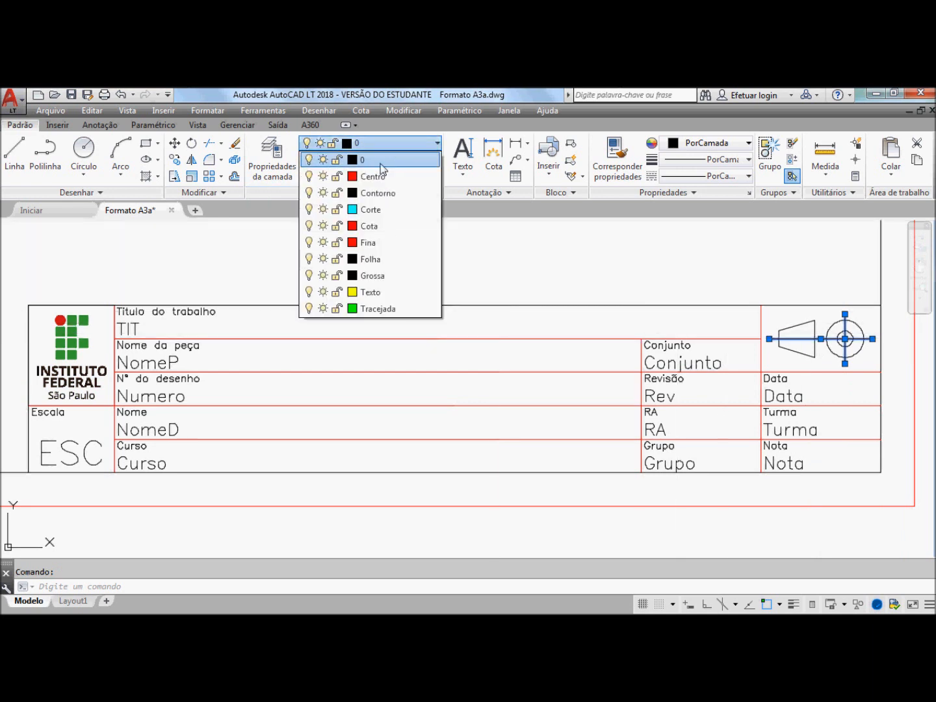
{"action": "left_click", "coordinate": [369, 176]}
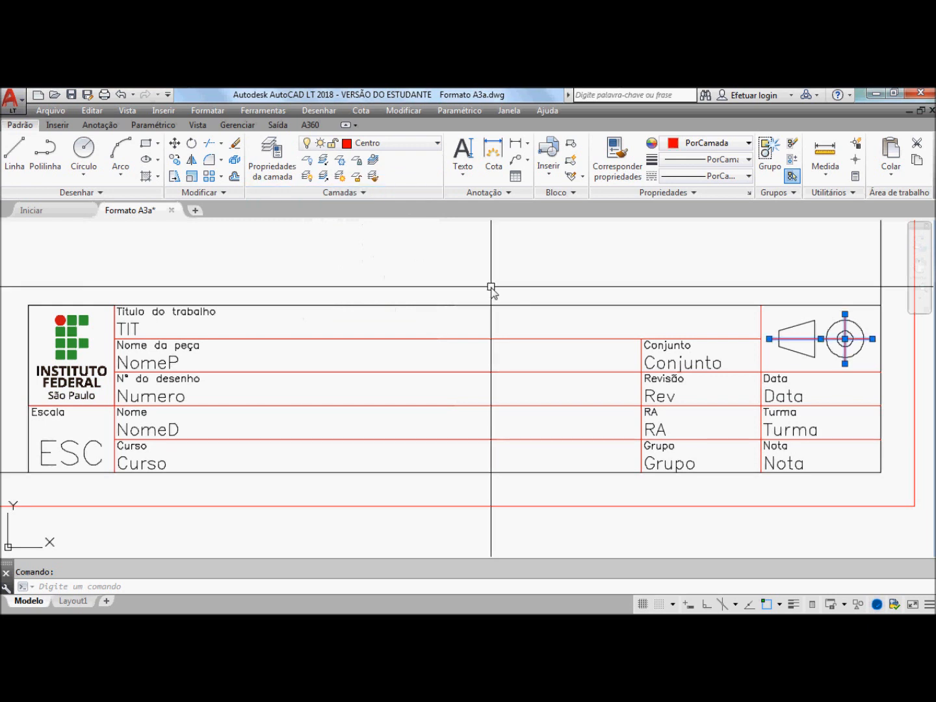
{"action": "key", "text": "Escape"}
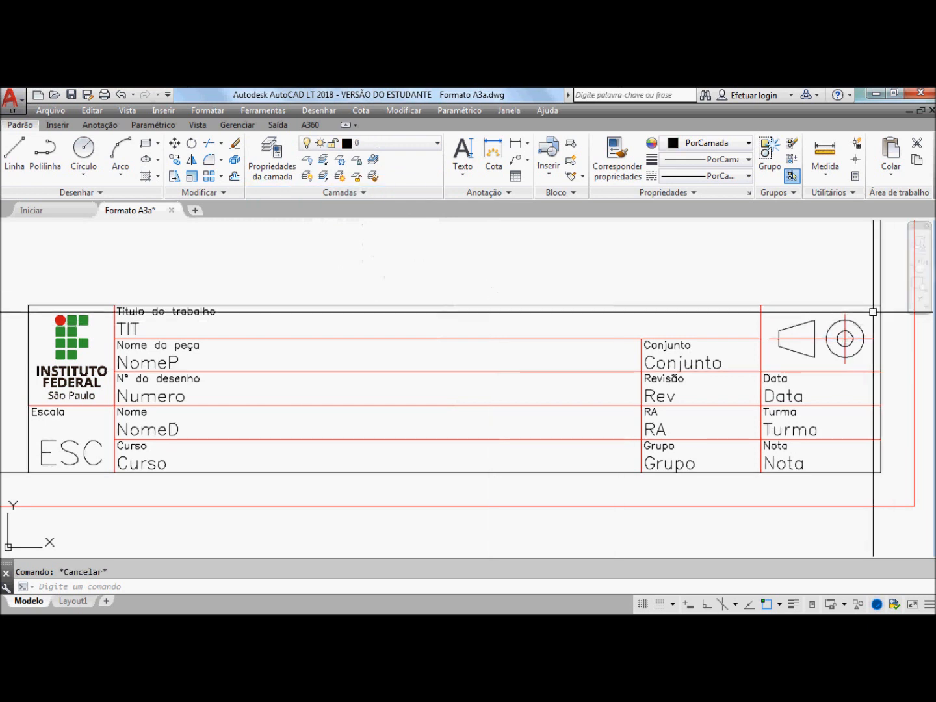
{"action": "left_click", "coordinate": [854, 329]}
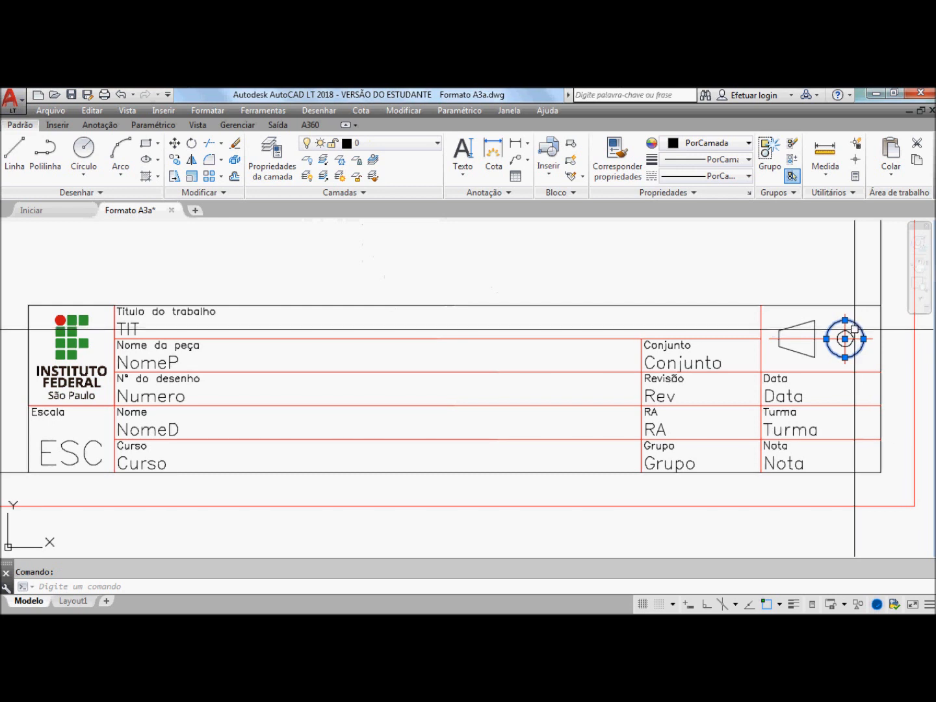
{"action": "left_click", "coordinate": [851, 332]}
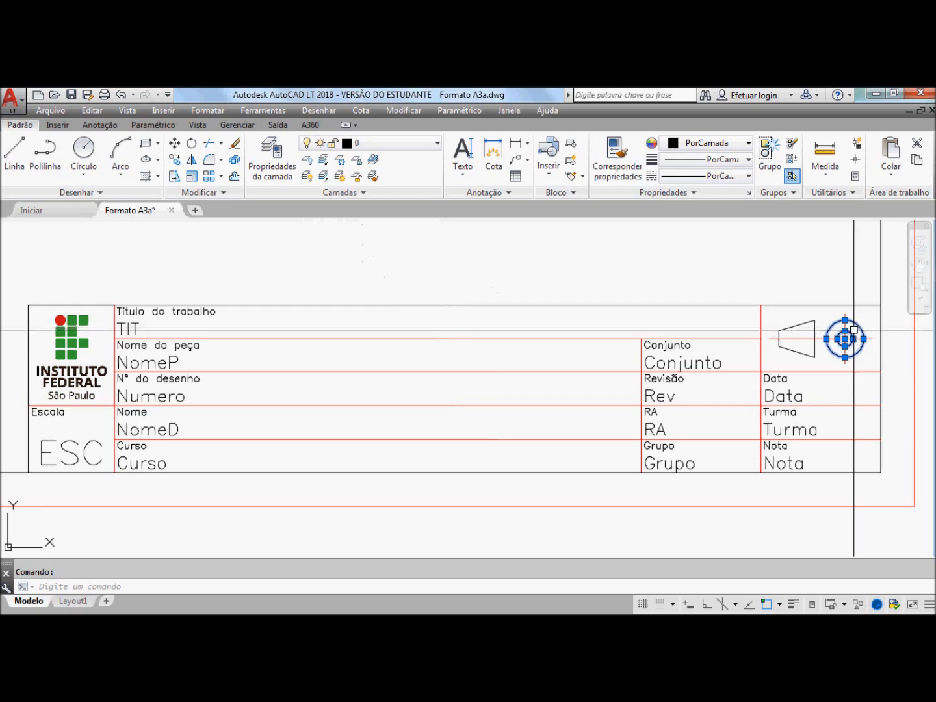
{"action": "left_click", "coordinate": [814, 333]}
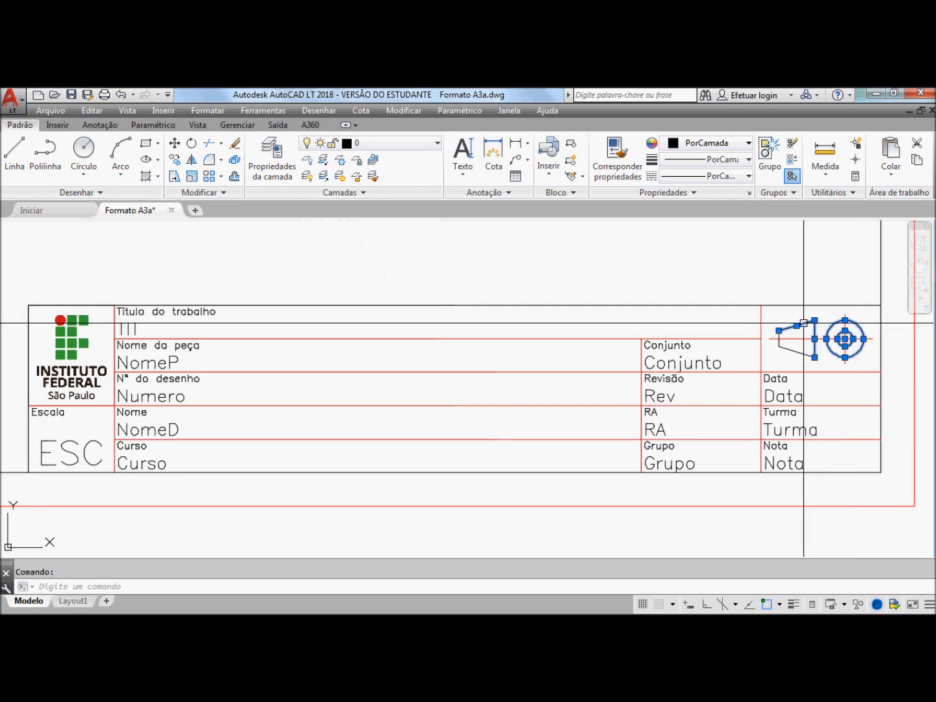
{"action": "left_click", "coordinate": [773, 305]}
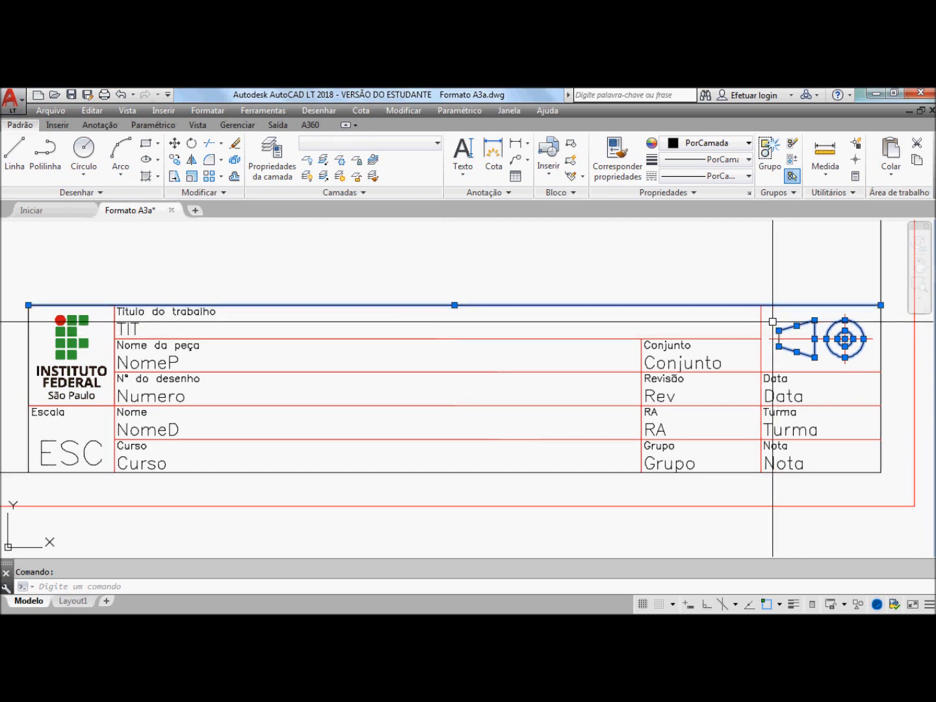
{"action": "key", "text": "Escape"}
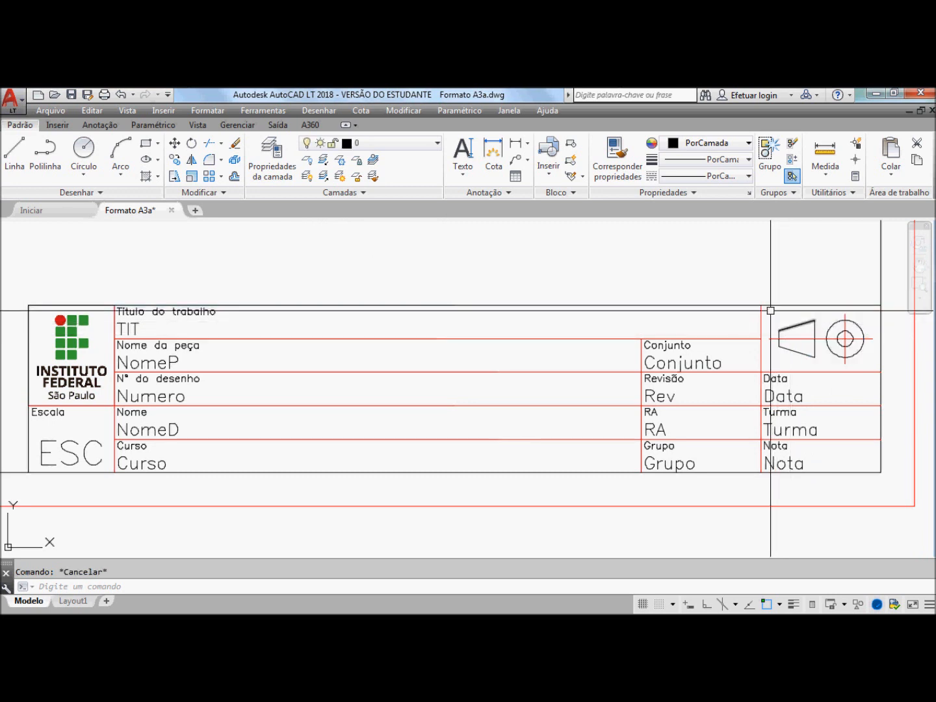
Assign the projection symbol's two circles and trapezoid outline to the layer "Grossa", leaving out its axis lines
{"action": "left_click", "coordinate": [775, 312]}
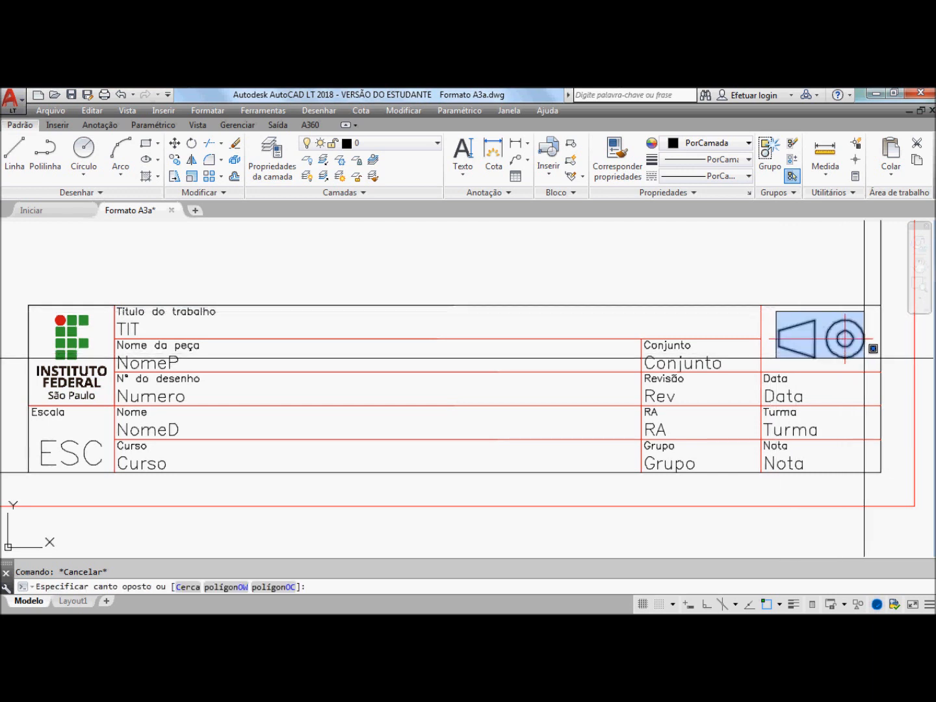
{"action": "left_click", "coordinate": [865, 359]}
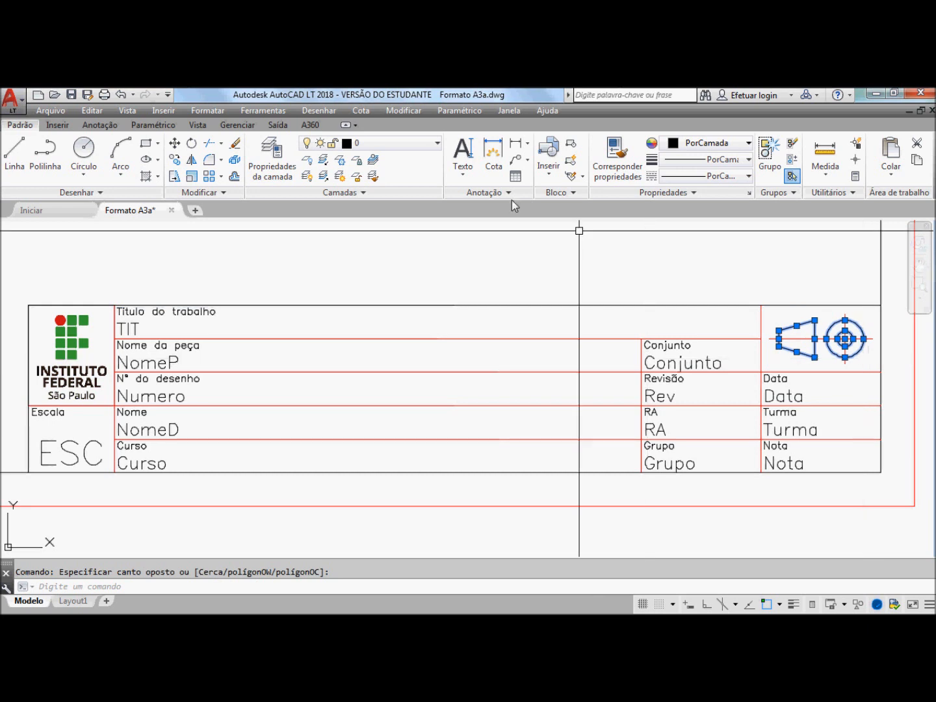
{"action": "left_click", "coordinate": [378, 146]}
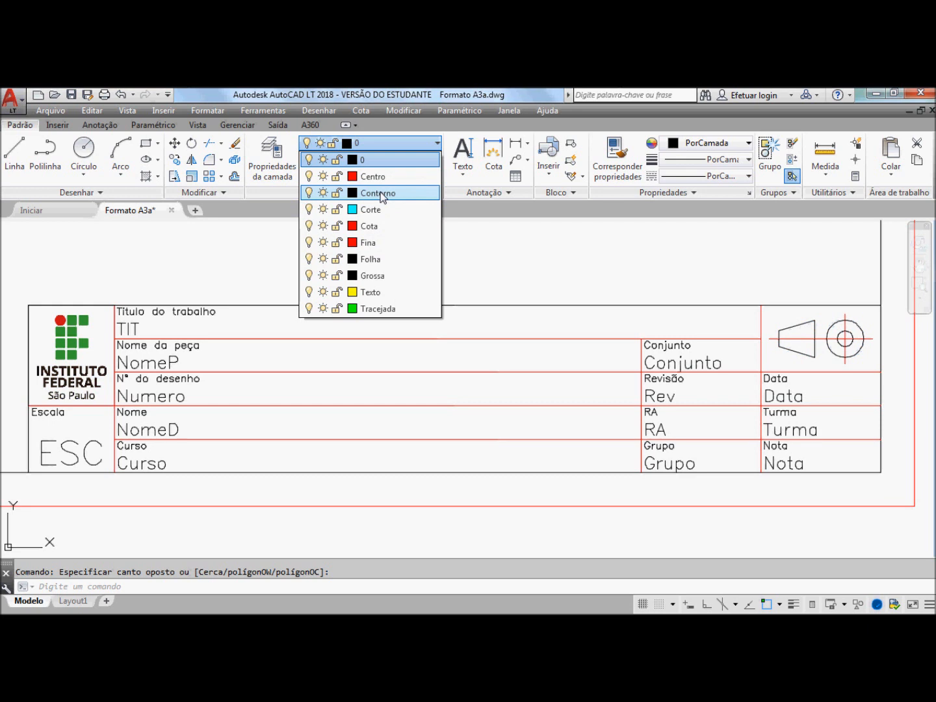
{"action": "left_click", "coordinate": [373, 275]}
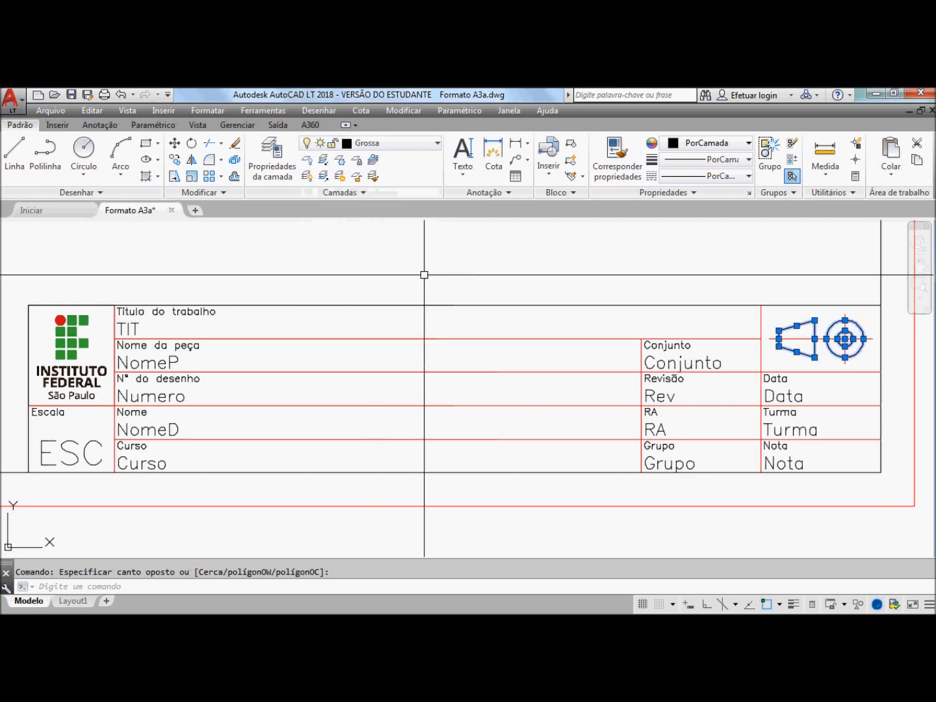
{"action": "key", "text": "Escape"}
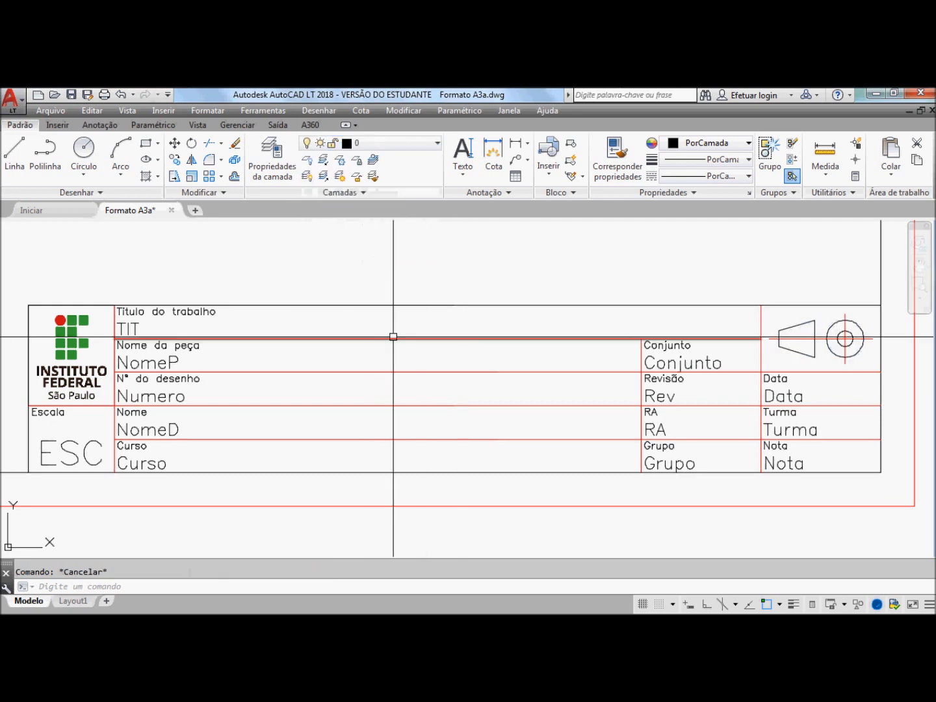
Assign all the title block's labels and field texts, from "Escala" and "ESC" to "Nota", to the layer "Texto"
{"action": "left_click", "coordinate": [61, 414]}
{"action": "left_click", "coordinate": [73, 444]}
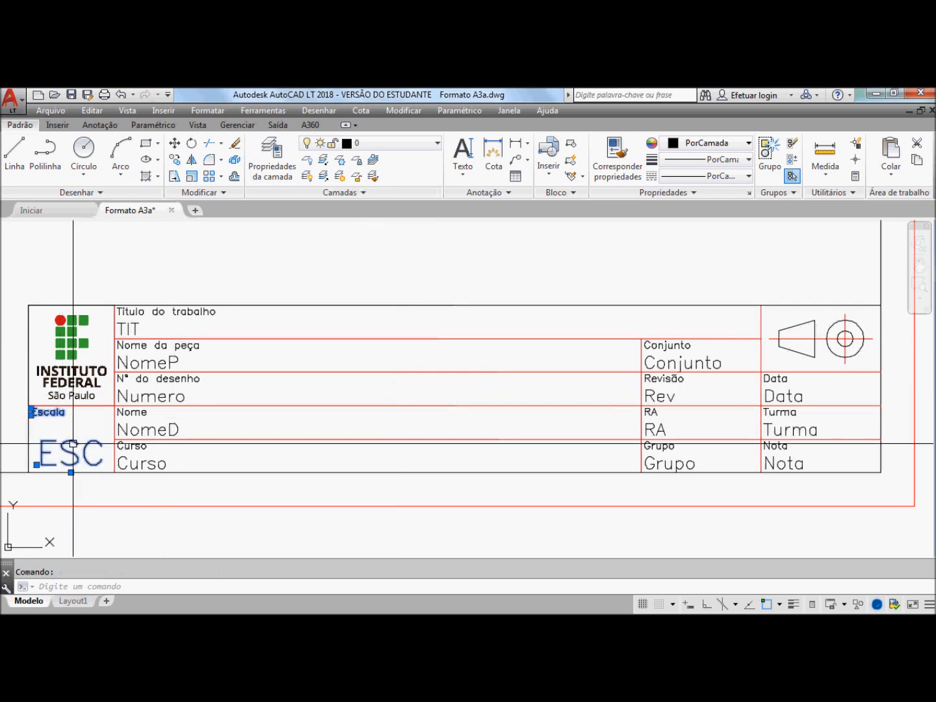
{"action": "left_click", "coordinate": [140, 313]}
{"action": "left_click", "coordinate": [133, 330]}
{"action": "left_click", "coordinate": [143, 347]}
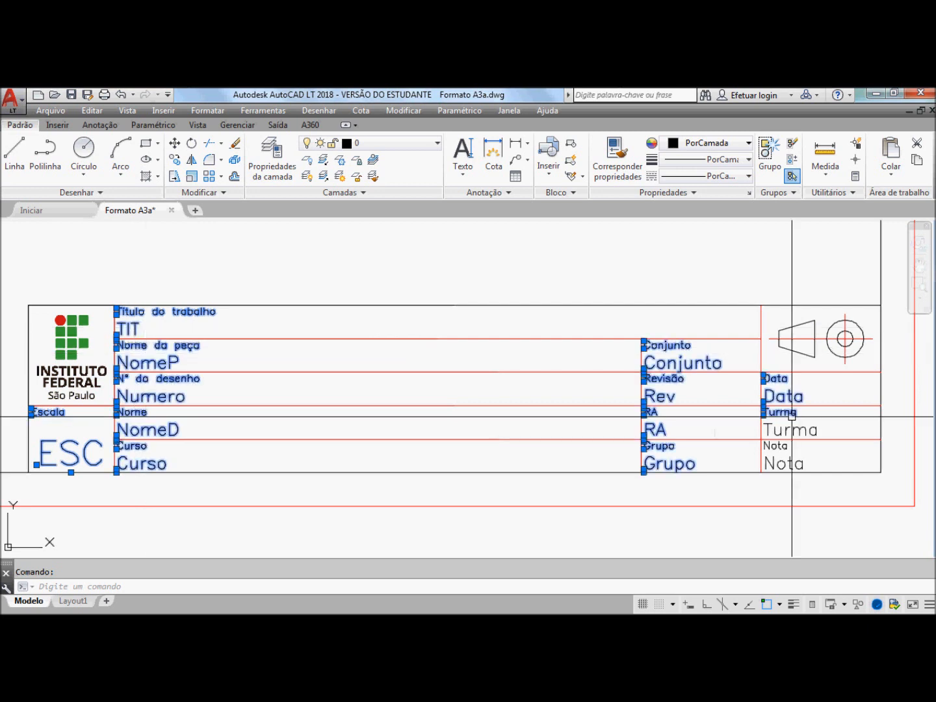
{"action": "left_click", "coordinate": [789, 426]}
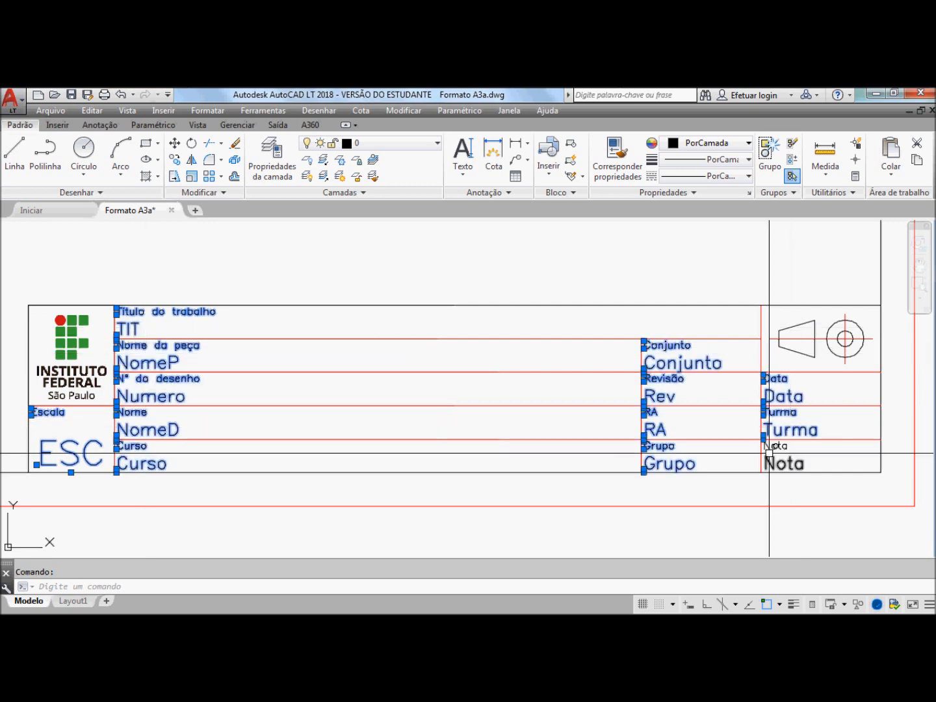
{"action": "left_click", "coordinate": [769, 448]}
{"action": "left_click", "coordinate": [784, 463]}
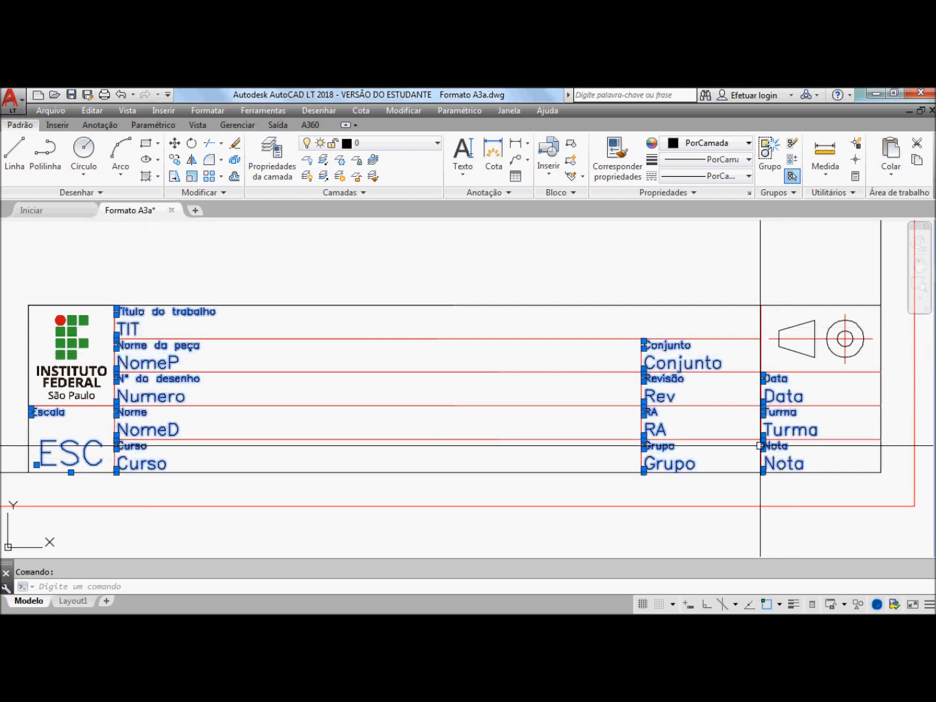
{"action": "left_click", "coordinate": [379, 149]}
{"action": "left_click", "coordinate": [376, 290]}
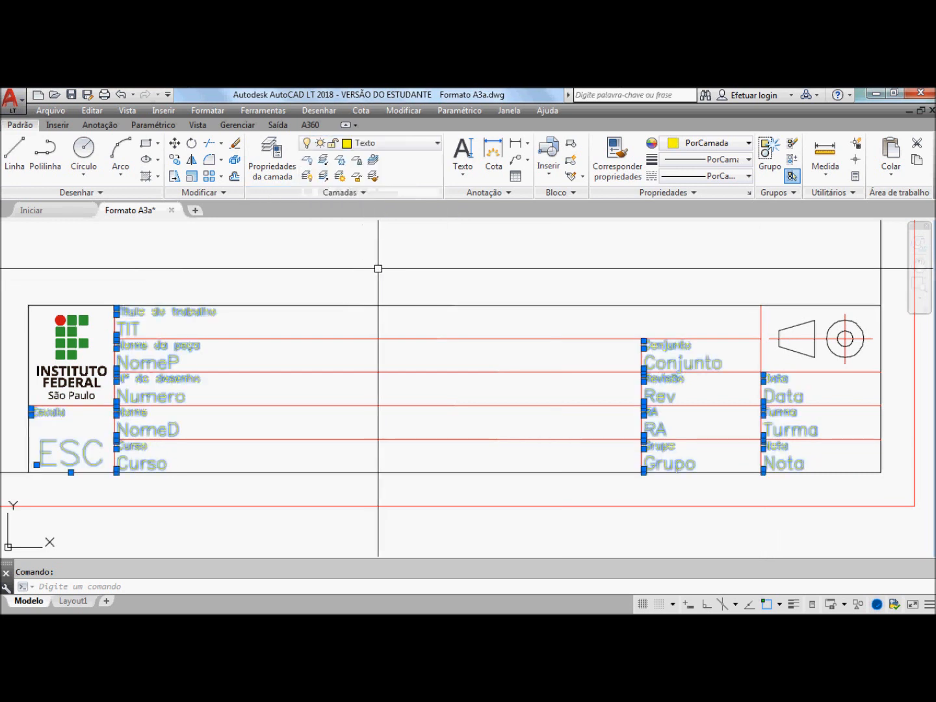
{"action": "key", "text": "Escape"}
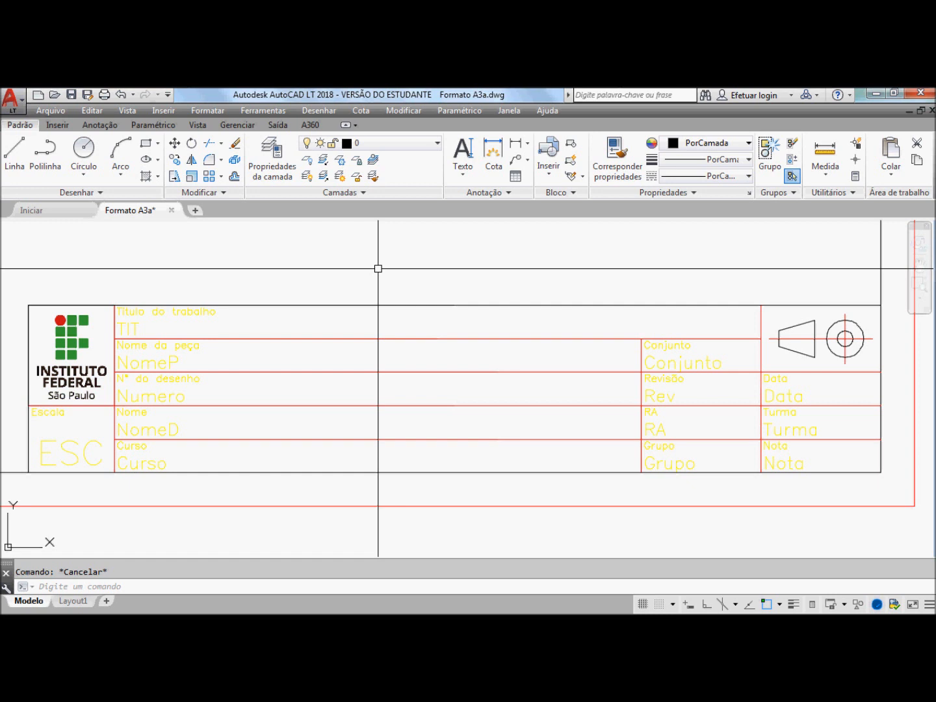
Change the color of the layer "Texto" to blue (azul, index color 5)
{"action": "left_click", "coordinate": [266, 152]}
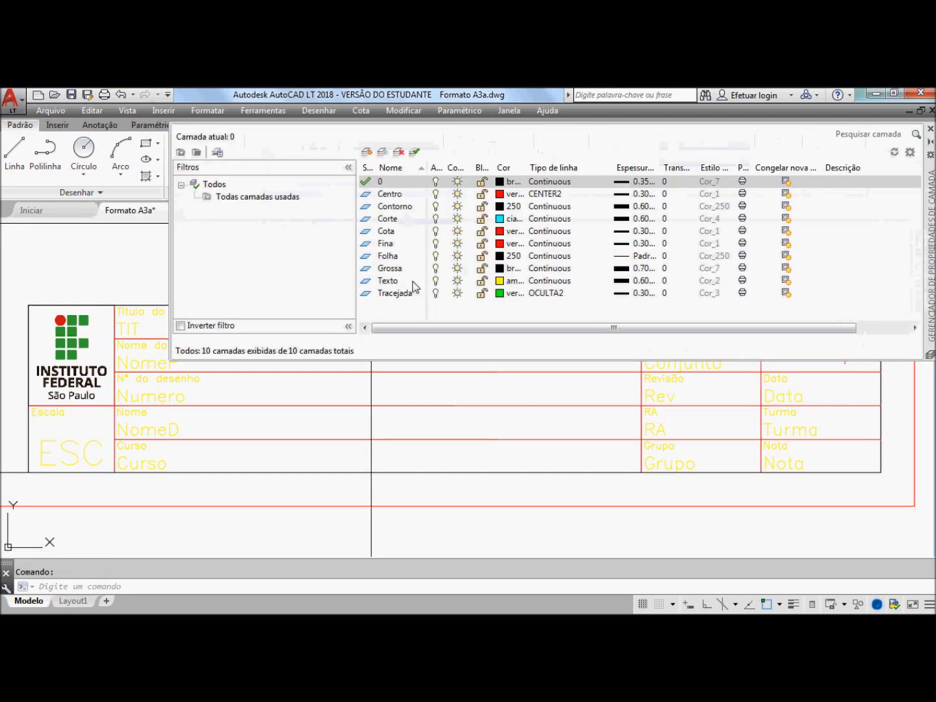
{"action": "left_click", "coordinate": [499, 281]}
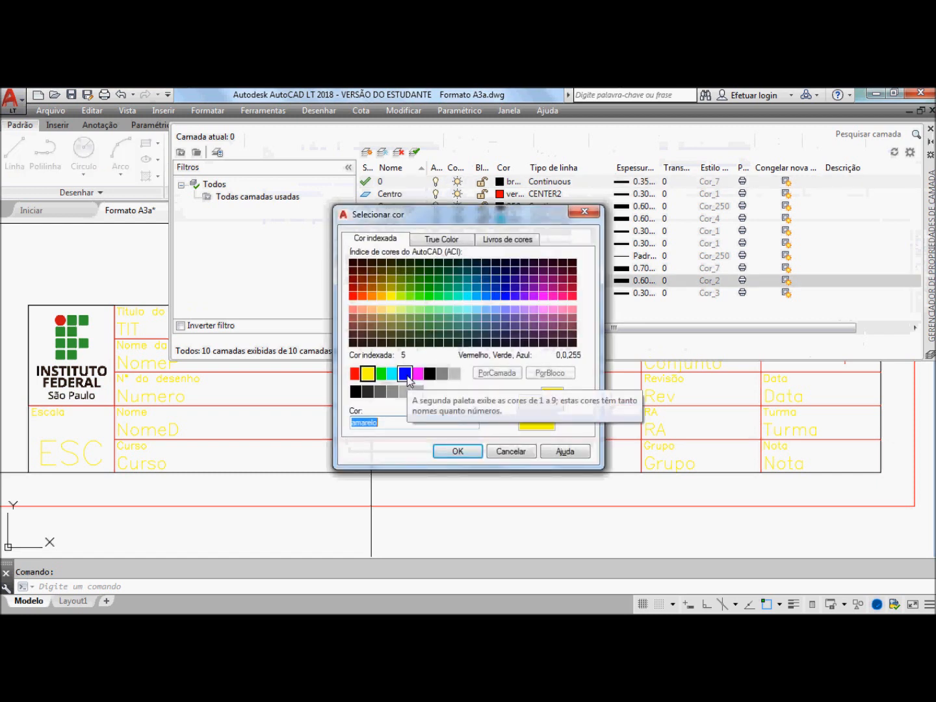
{"action": "left_click", "coordinate": [404, 372]}
{"action": "left_click", "coordinate": [457, 451]}
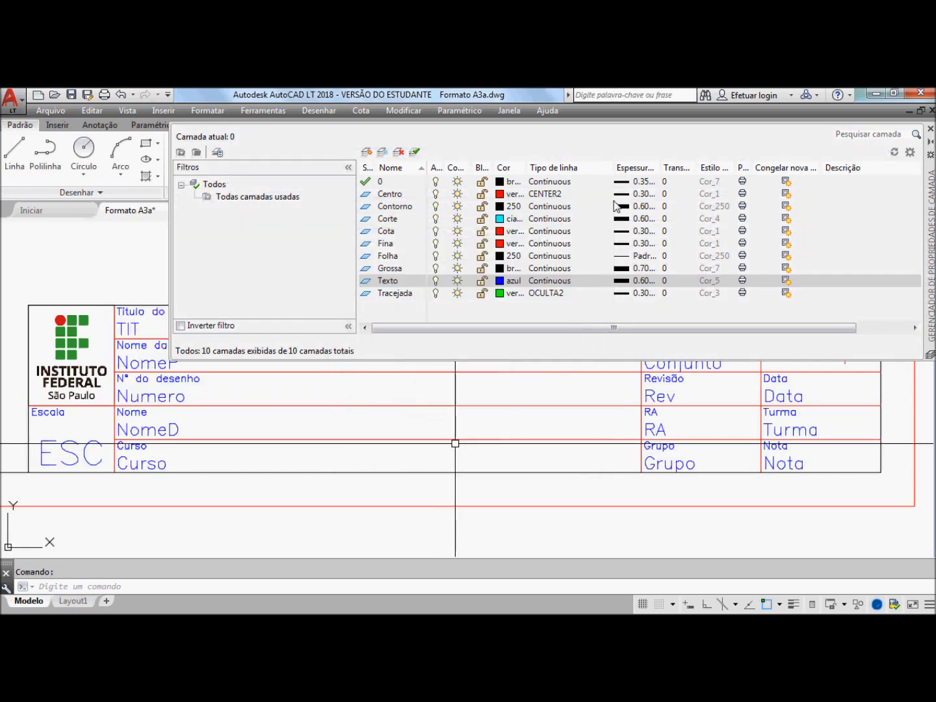
{"action": "left_click", "coordinate": [930, 130]}
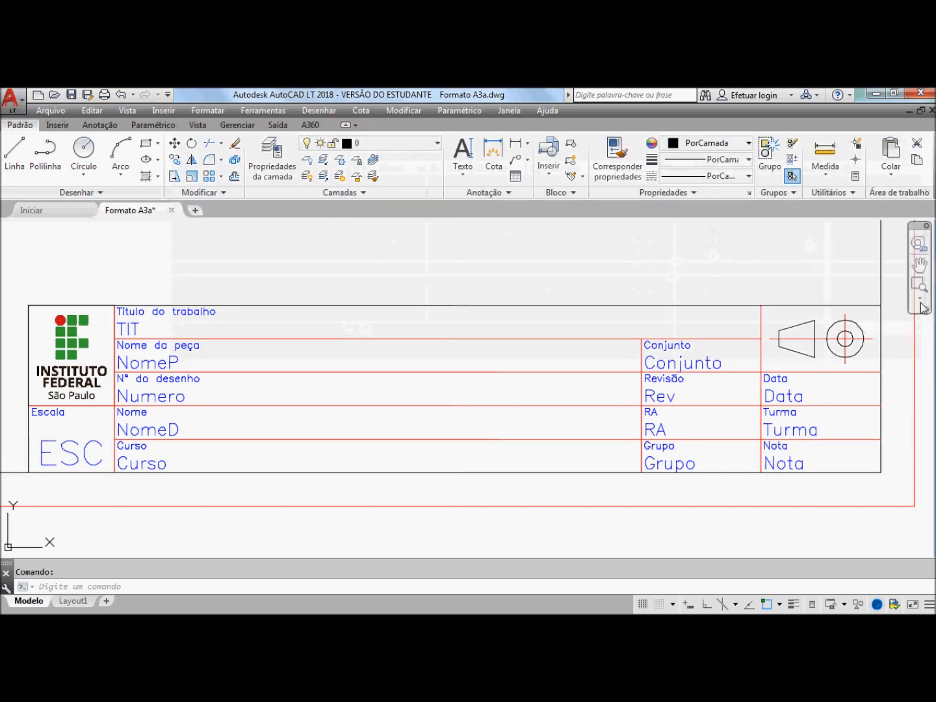
Save the A3 format drawing with the whole sheet in view and close it
{"action": "left_click", "coordinate": [921, 303]}
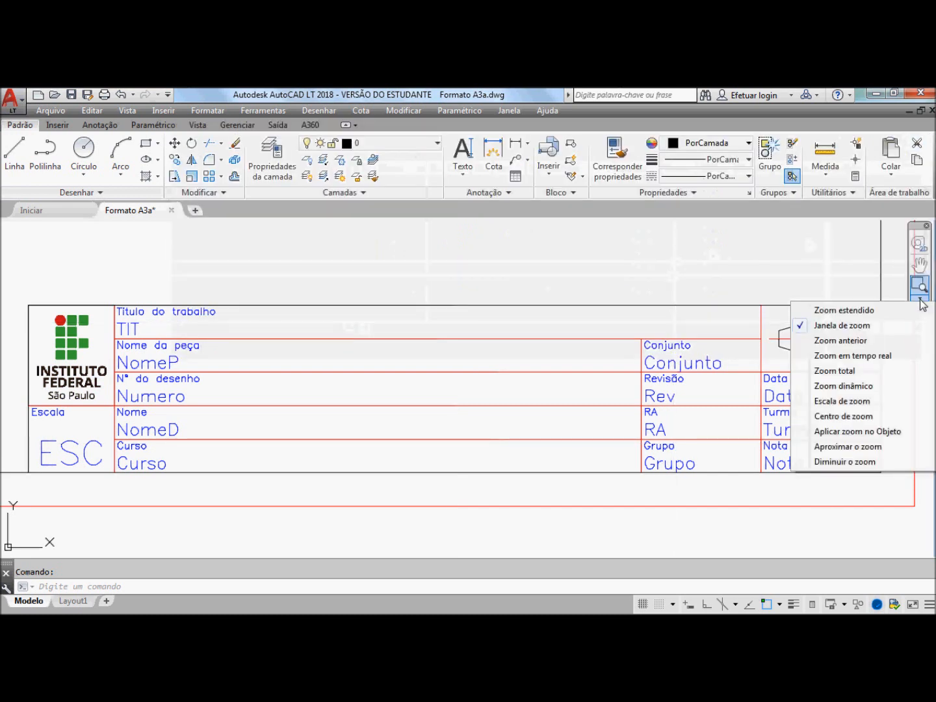
{"action": "left_click", "coordinate": [870, 312]}
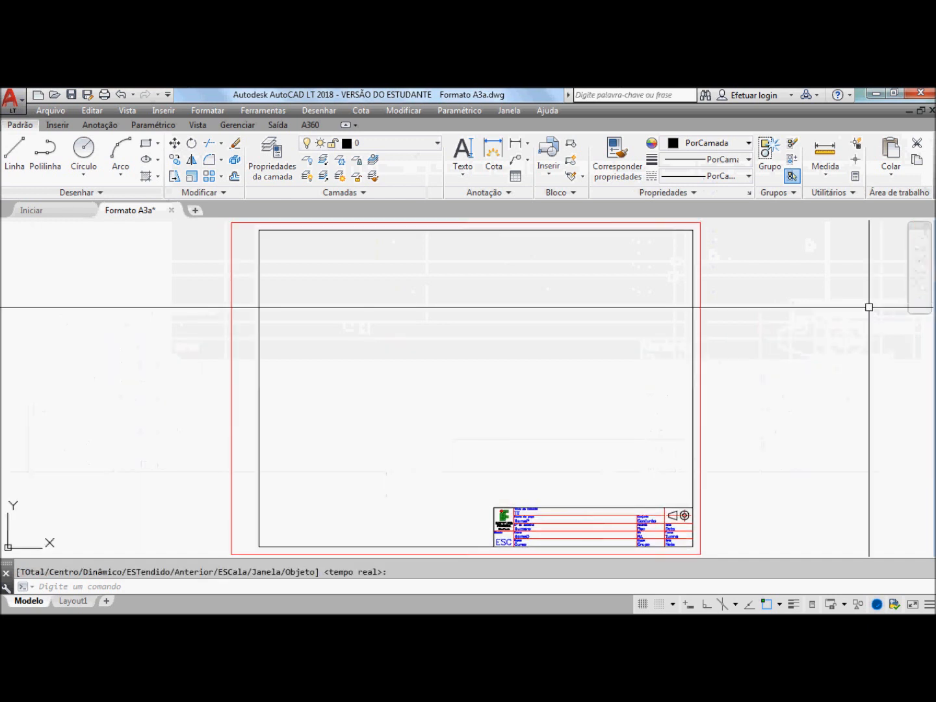
{"action": "key", "text": "ctrl+s"}
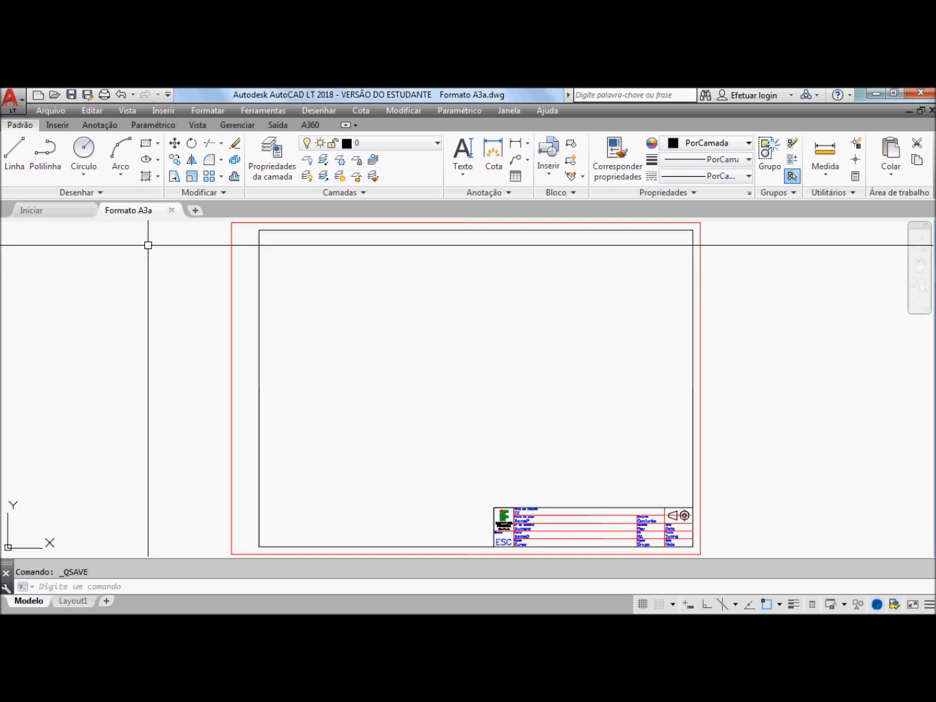
{"action": "left_click", "coordinate": [171, 210]}
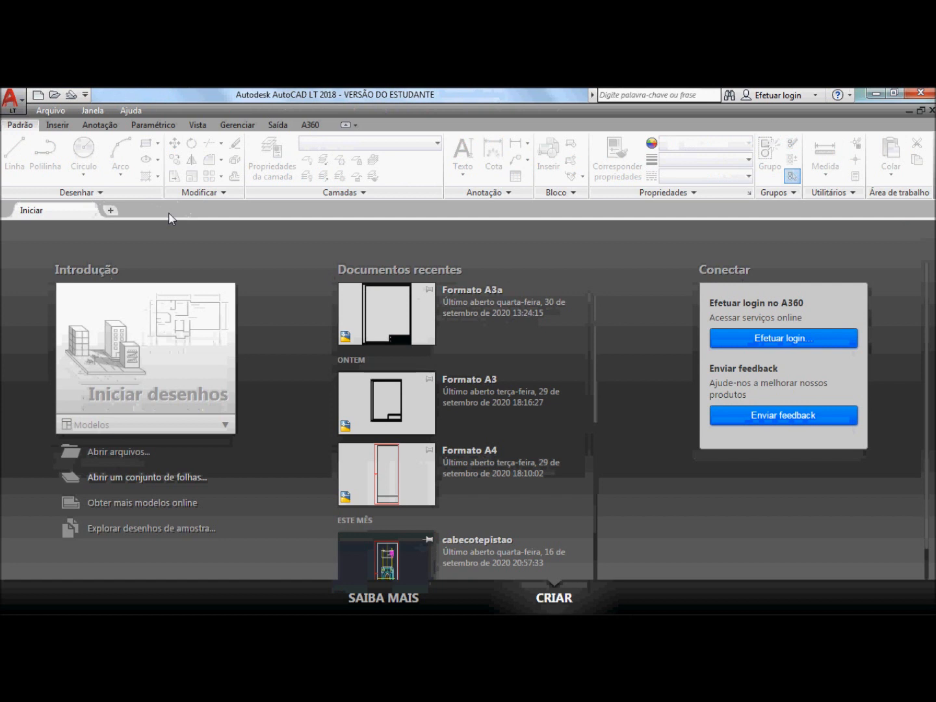
Start a new drawing with the grid turned off and draw a freehand-sized rectangle as a test part
{"action": "left_click", "coordinate": [176, 329]}
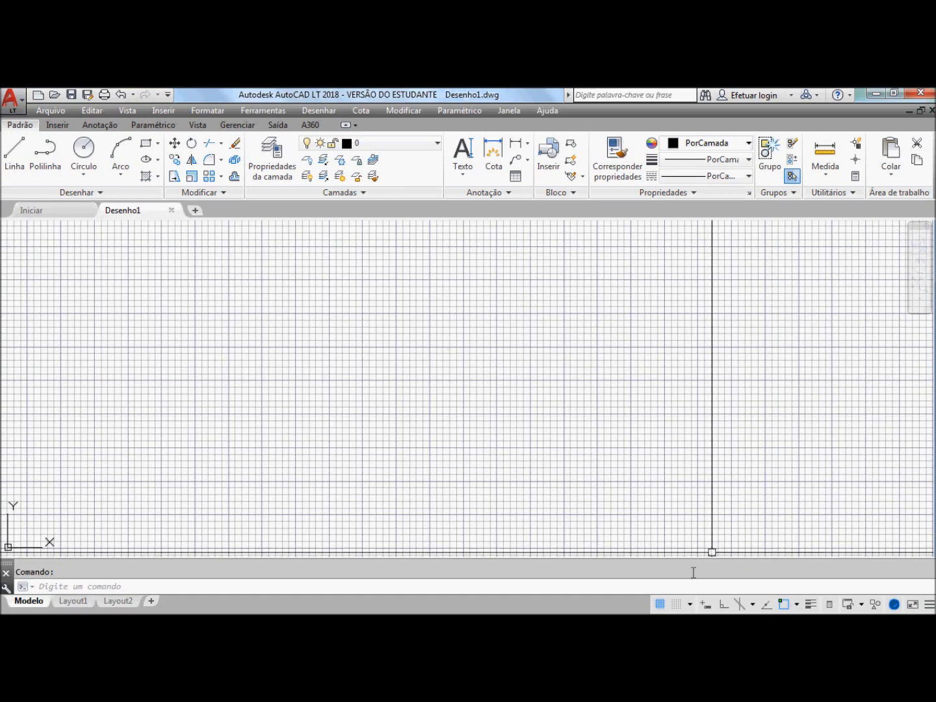
{"action": "left_click", "coordinate": [659, 604]}
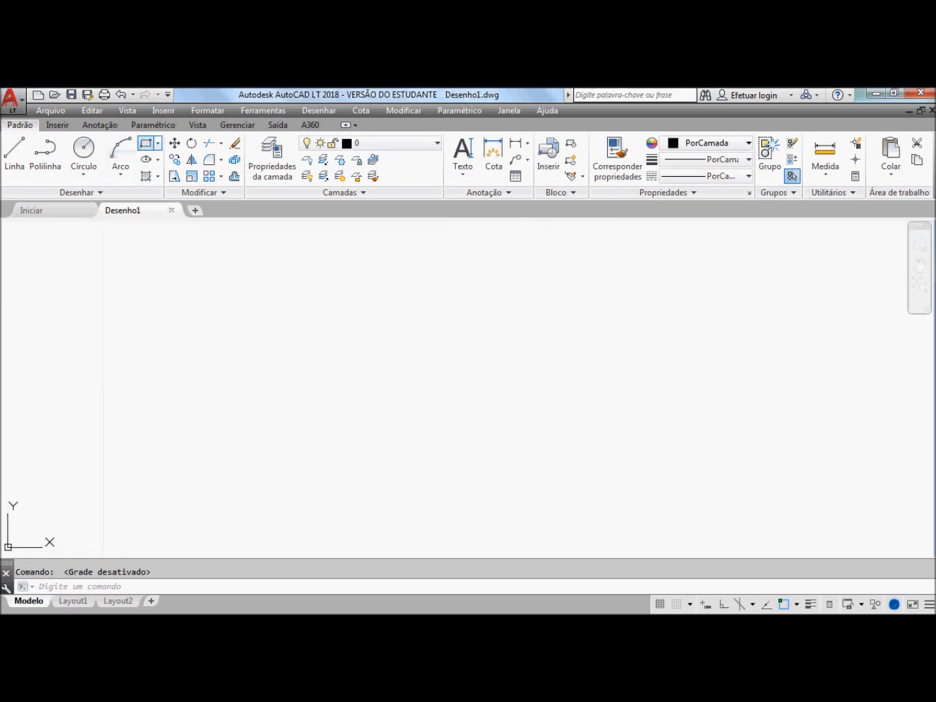
{"action": "left_click", "coordinate": [150, 144]}
{"action": "left_click", "coordinate": [302, 299]}
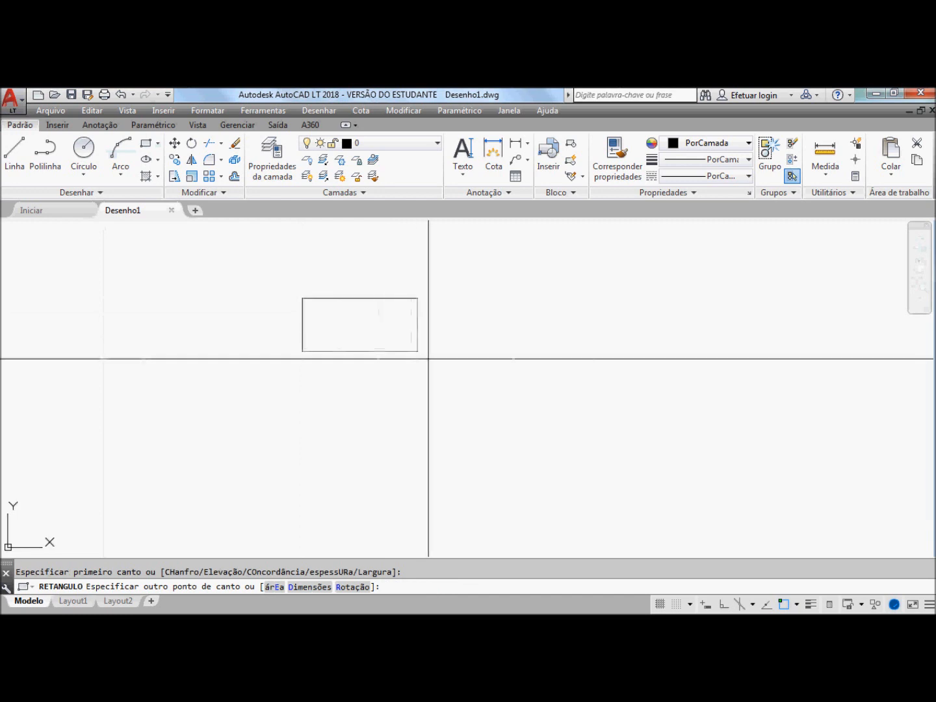
{"action": "left_click", "coordinate": [469, 385]}
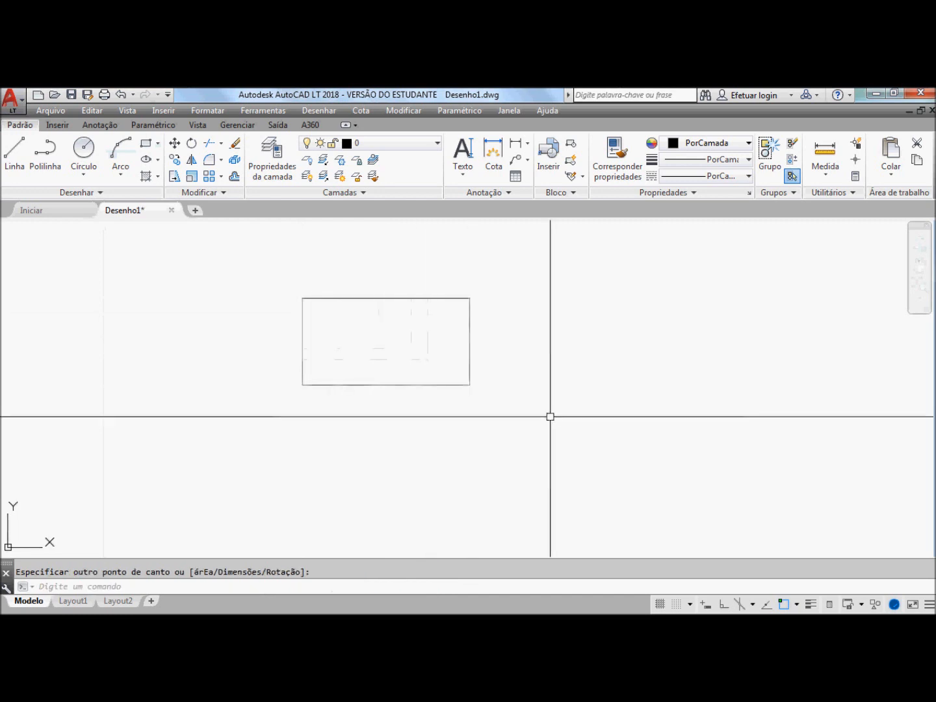
Set up the insertion of the file "Formato A3a.dwg" as a block, with insertion point and scale specified on screen
{"action": "left_click", "coordinate": [547, 164]}
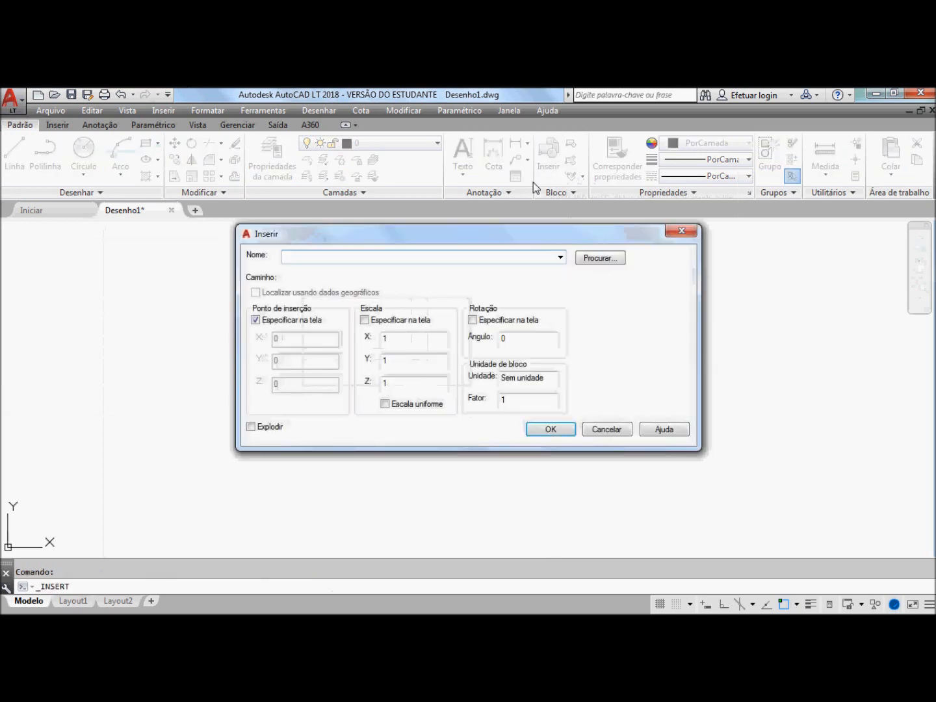
{"action": "left_click", "coordinate": [599, 258]}
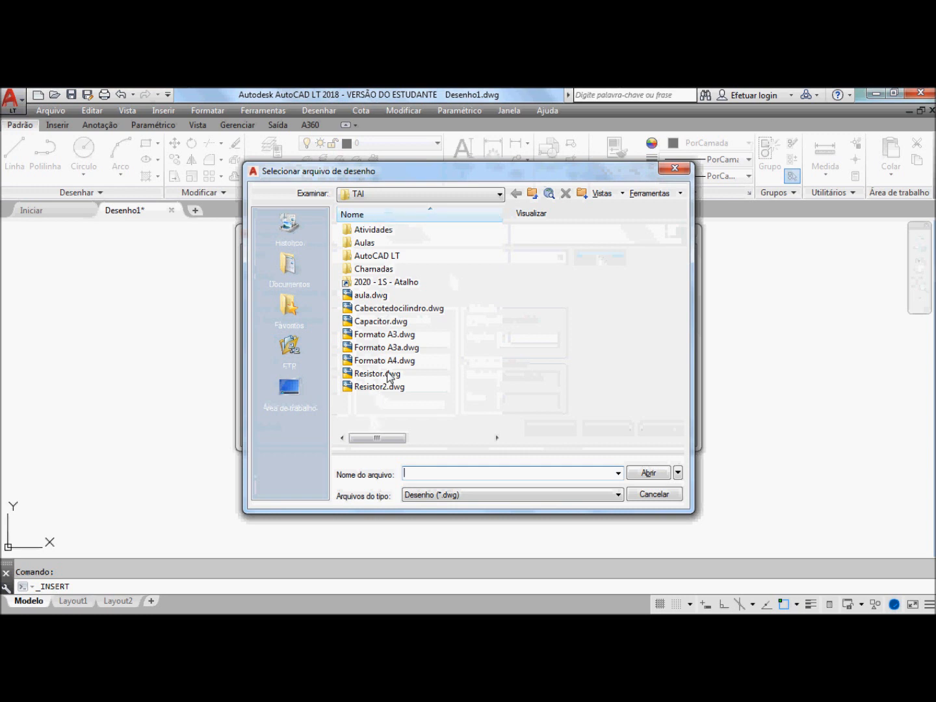
{"action": "left_click", "coordinate": [390, 348]}
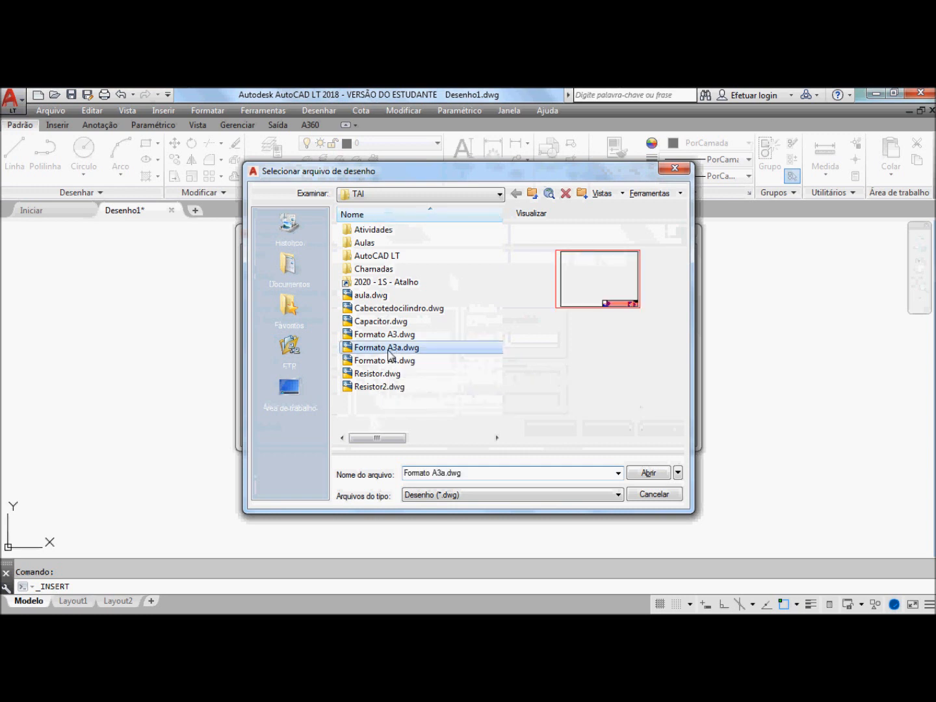
{"action": "left_click", "coordinate": [646, 473]}
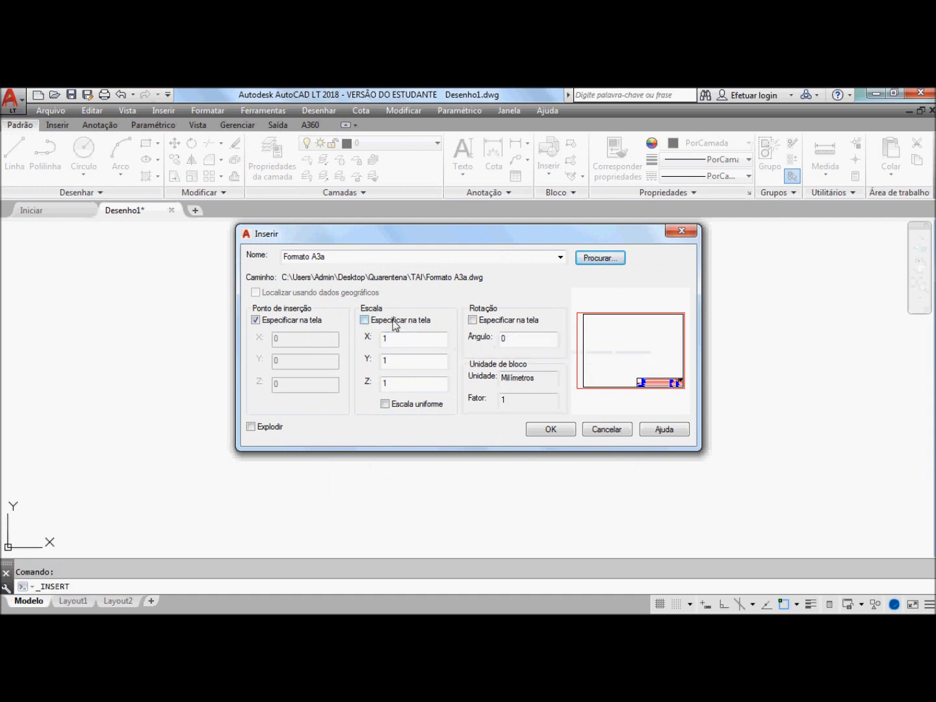
{"action": "left_click", "coordinate": [365, 319]}
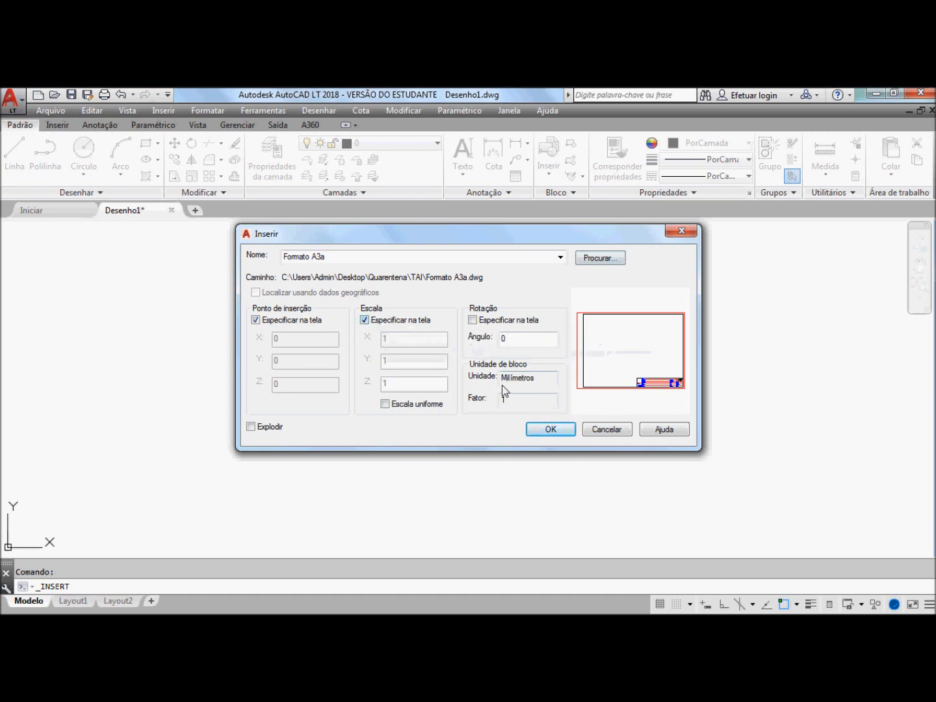
{"action": "left_click", "coordinate": [550, 431]}
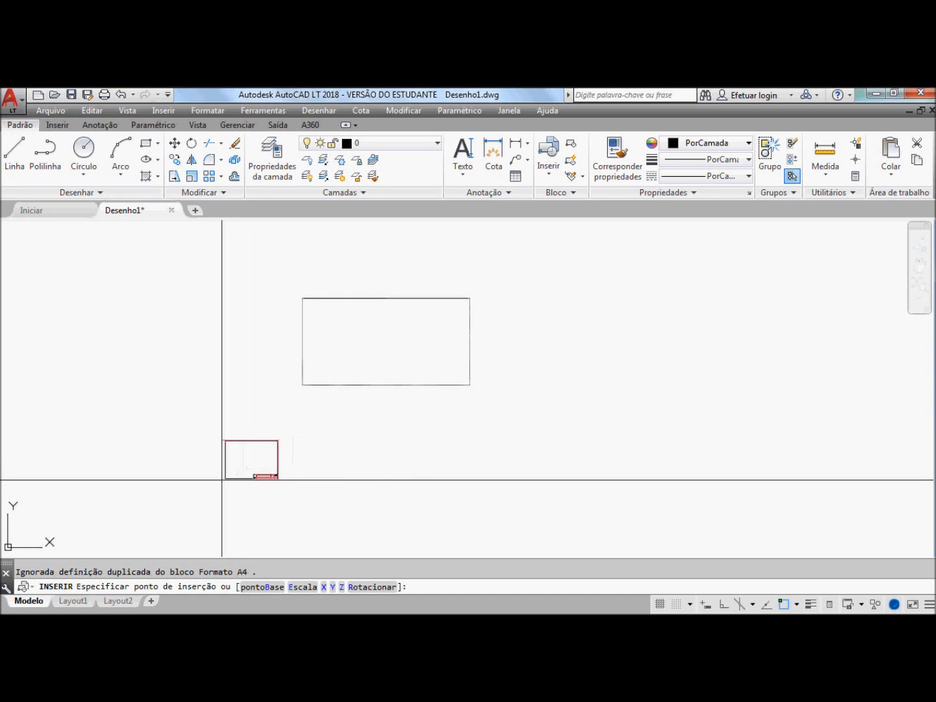
Place the block's insertion point below and left of the rectangle, with scale factor 10 for X and the same for Y
{"action": "left_click", "coordinate": [223, 479]}
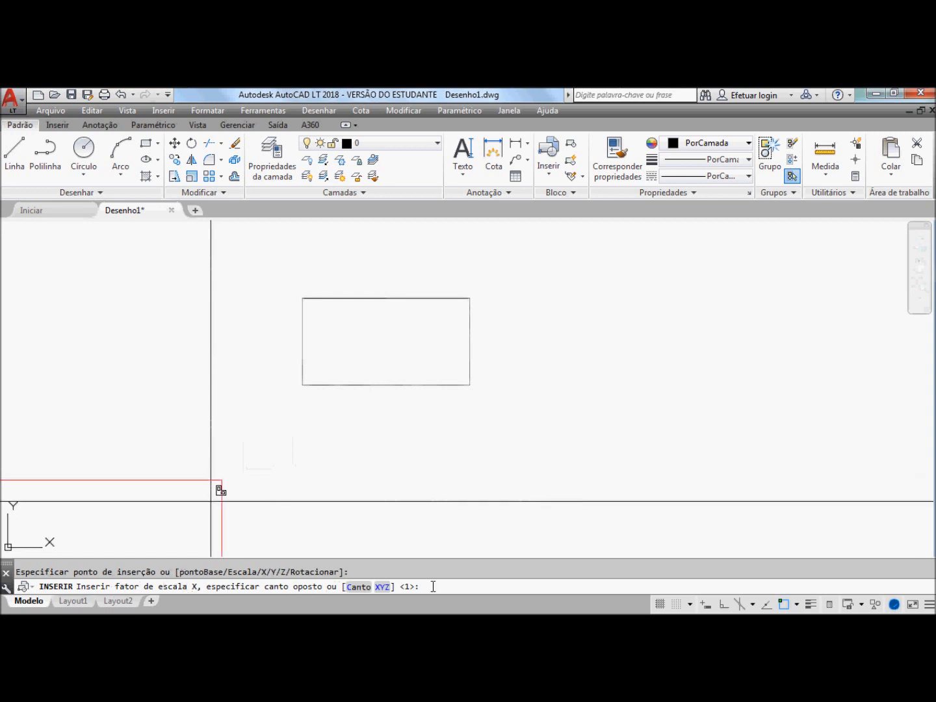
{"action": "type", "text": "10"}
{"action": "key", "text": "Return"}
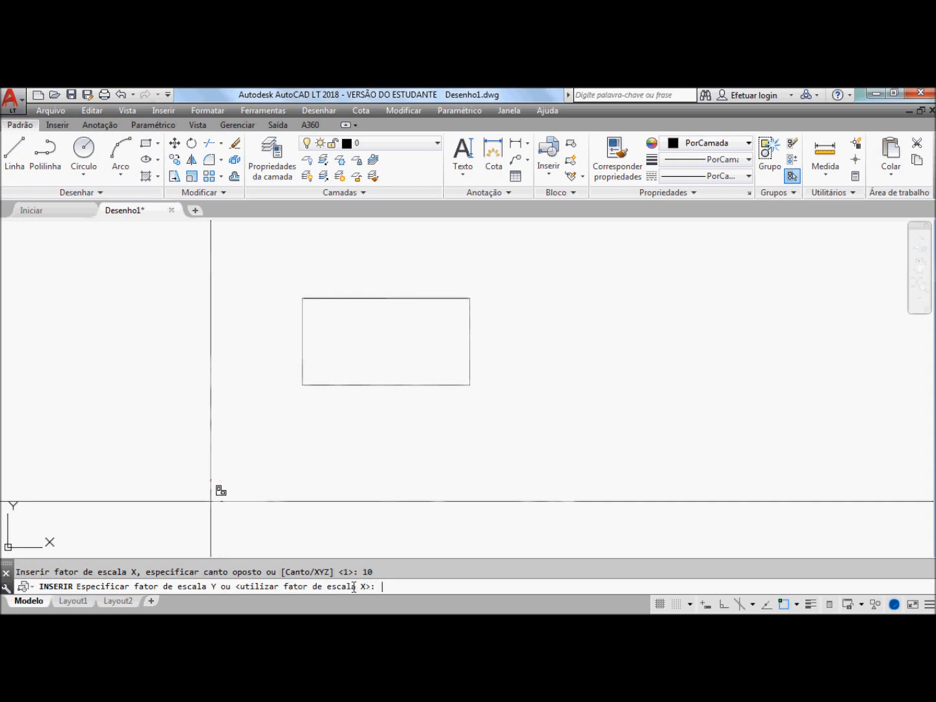
{"action": "key", "text": "Return"}
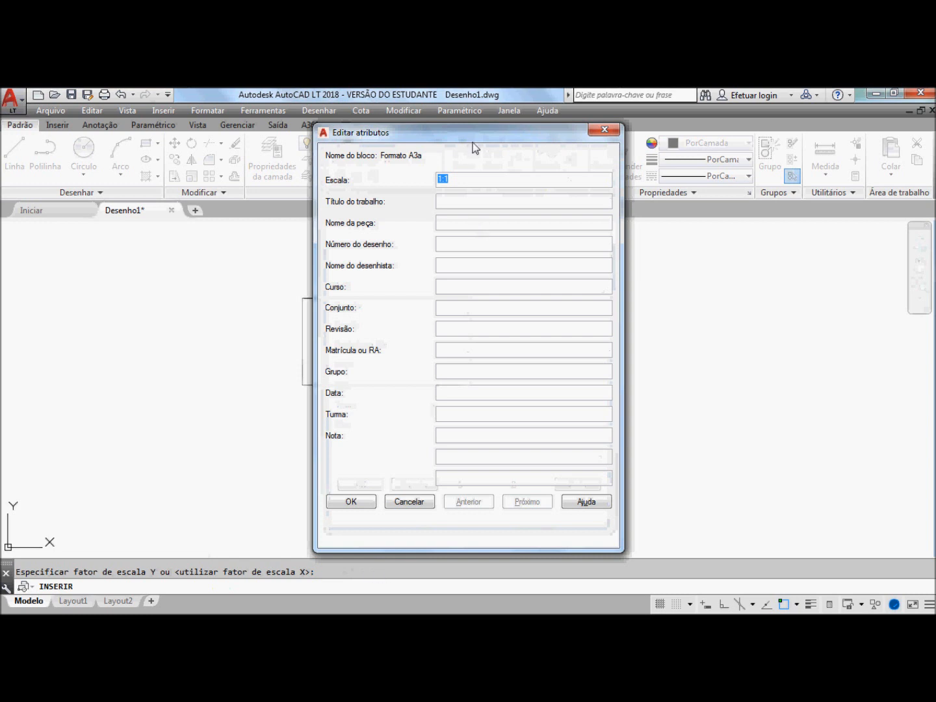
Fill in the block attributes Escala with 1:10, Título do trabalho with "Teste do Formato A3" and Nome da peça with "Retângulo"
{"action": "left_click_drag", "start_coordinate": [476, 135], "coordinate": [423, 141]}
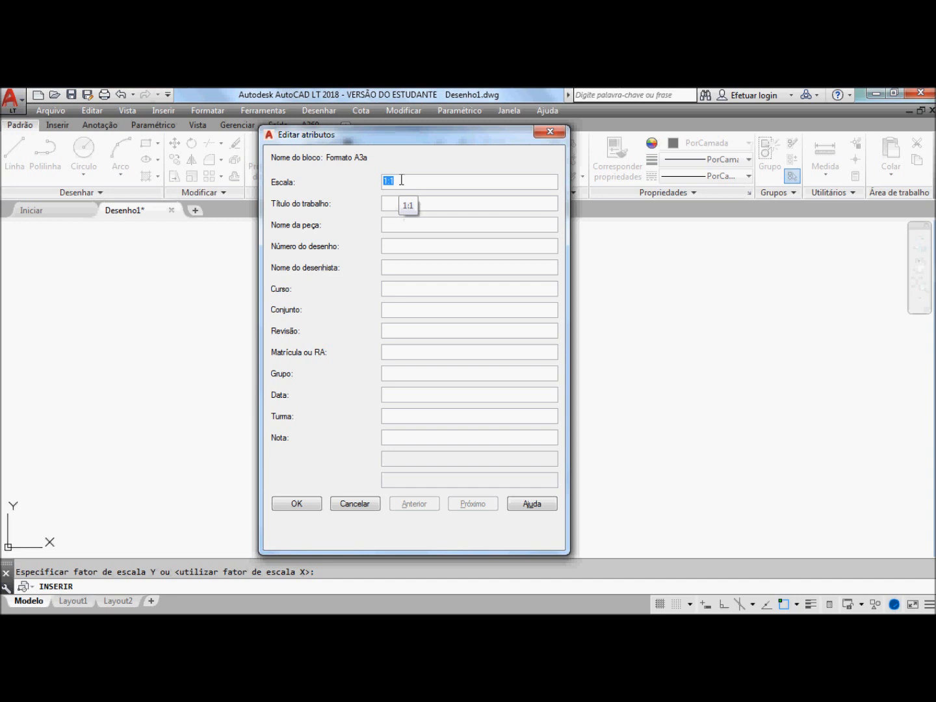
{"action": "left_click", "coordinate": [401, 180]}
{"action": "type", "text": "0"}
{"action": "left_click", "coordinate": [445, 199]}
{"action": "type", "text": "Teste do Fort"}
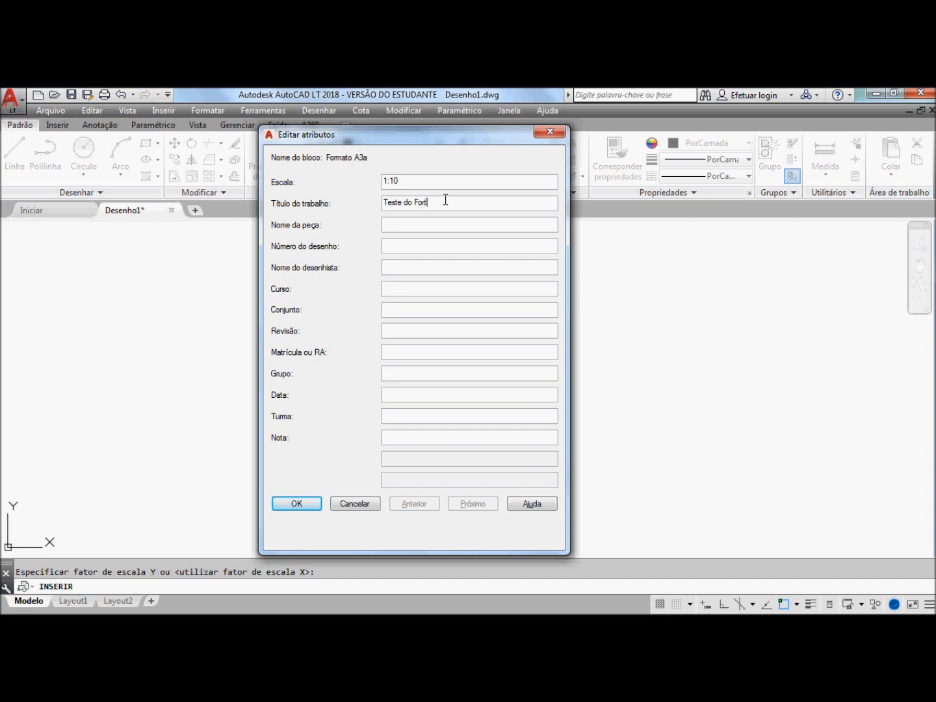
{"action": "key", "text": "BackSpace"}
{"action": "type", "text": "mato A3"}
{"action": "left_click", "coordinate": [444, 225]}
{"action": "type", "text": "Ret"}
{"action": "type", "text": "âng"}
{"action": "type", "text": "ulo"}
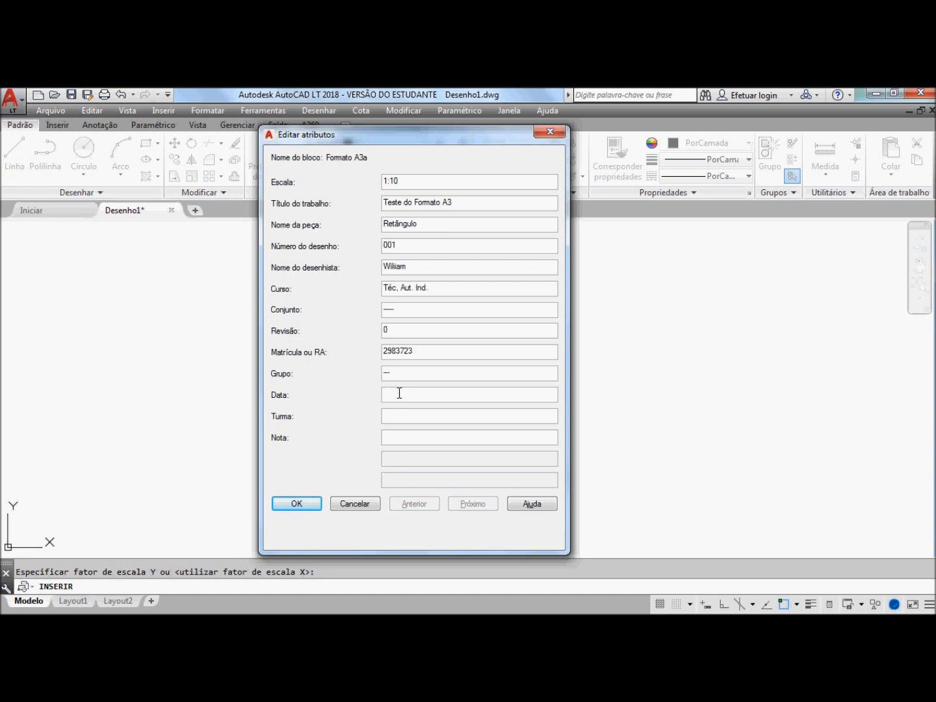
Set the attribute Data to 30/08 and Turma to A, leave Nota empty, and finish inserting the block
{"action": "type", "text": "30/08"}
{"action": "left_click", "coordinate": [398, 414]}
{"action": "type", "text": "A"}
{"action": "left_click", "coordinate": [400, 438]}
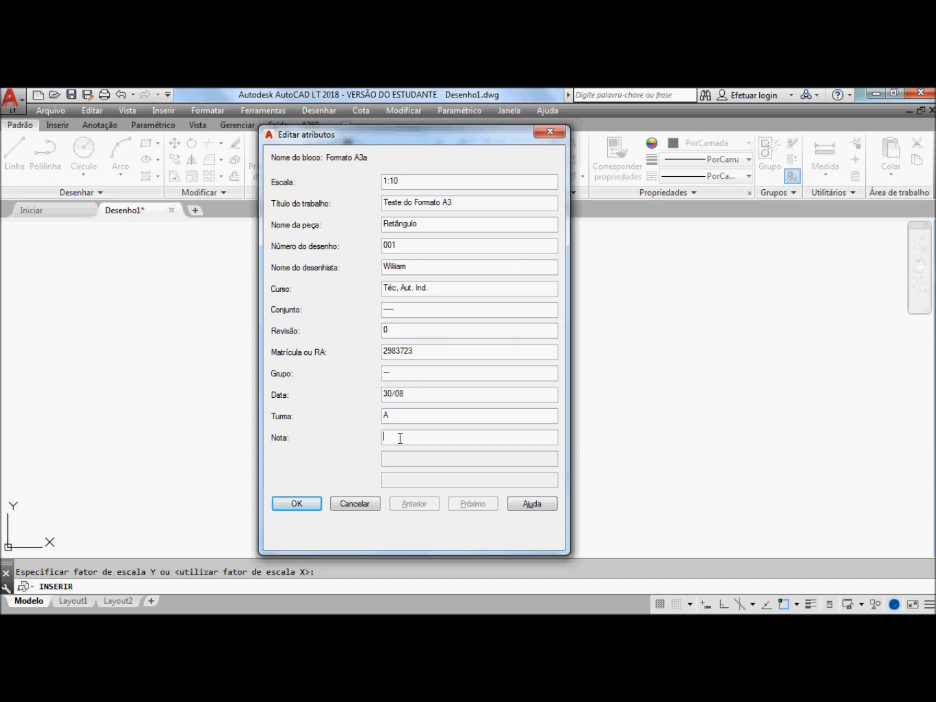
{"action": "left_click", "coordinate": [305, 506]}
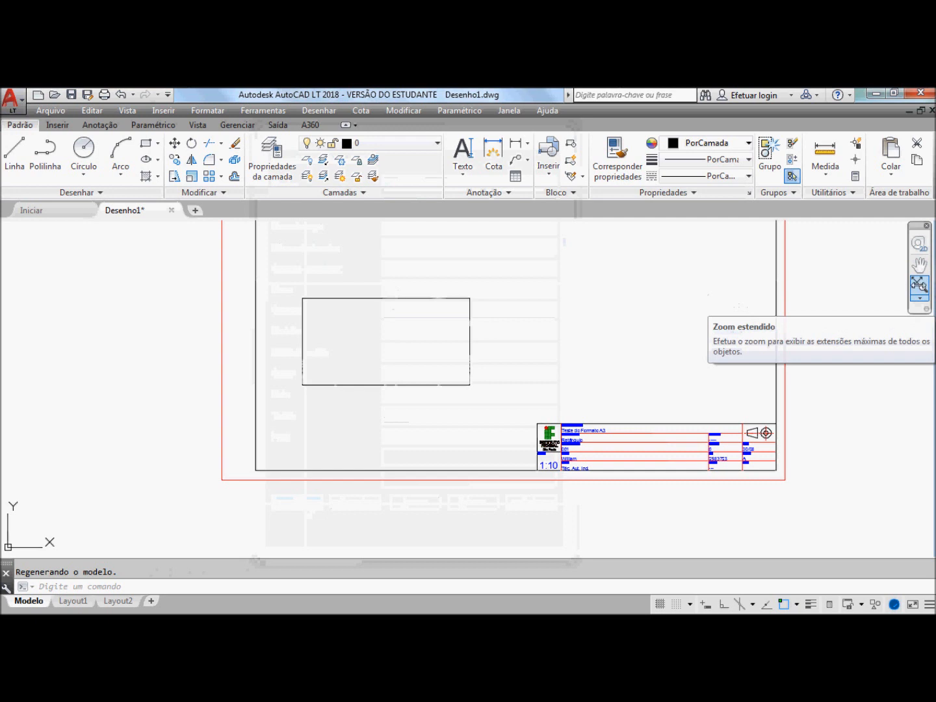
Move the rectangle up and slightly right, into the upper-left area of the sheet, clear of the title block
{"action": "left_click", "coordinate": [920, 285]}
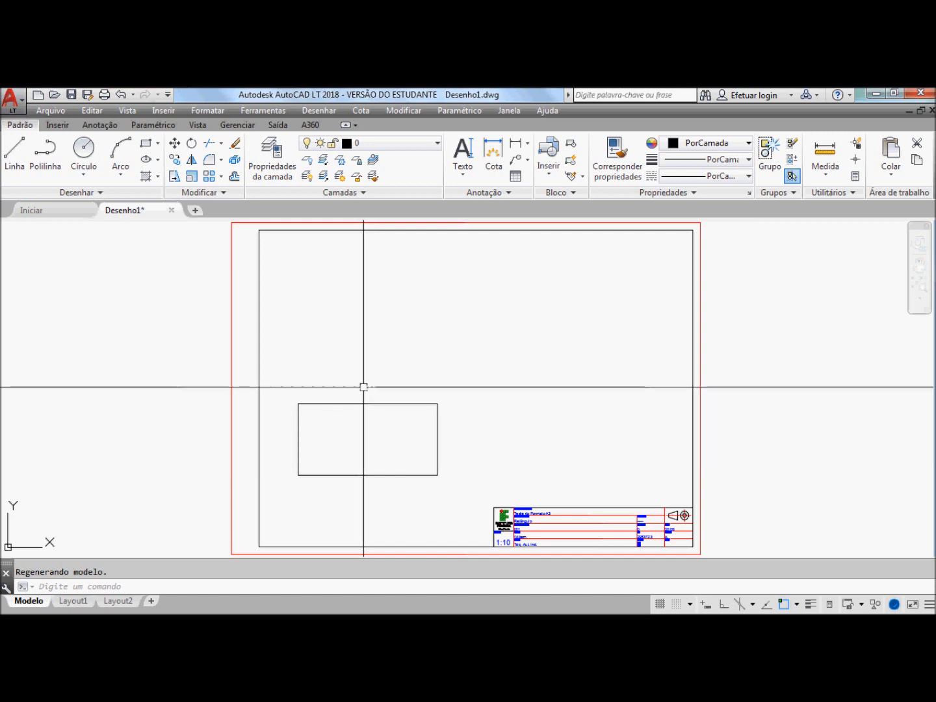
{"action": "left_click", "coordinate": [174, 144]}
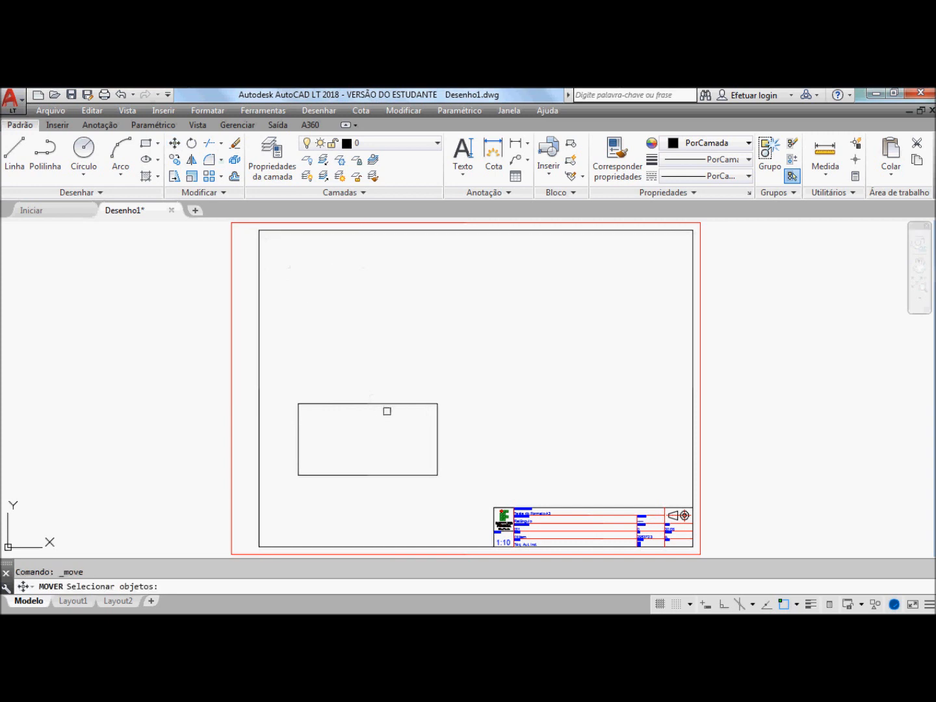
{"action": "left_click", "coordinate": [382, 403]}
{"action": "key", "text": "Return"}
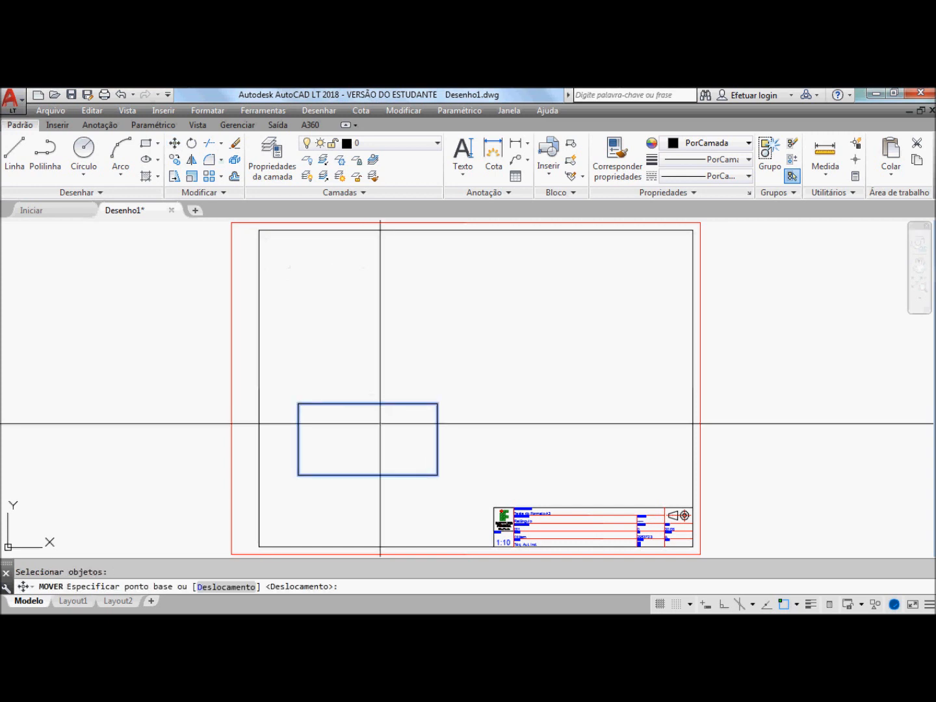
{"action": "left_click", "coordinate": [380, 428]}
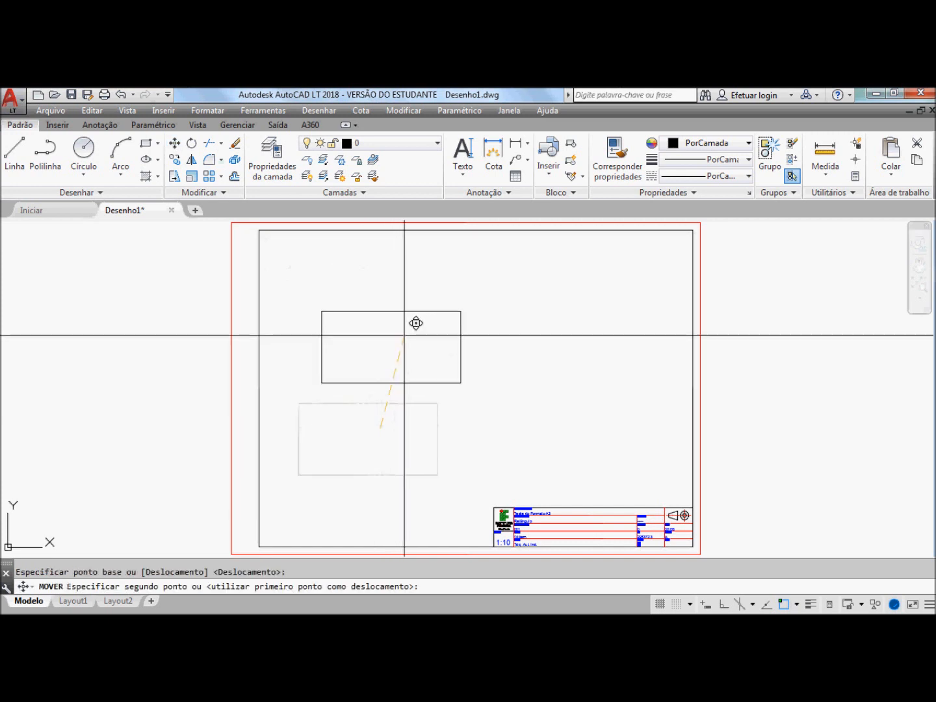
{"action": "left_click", "coordinate": [410, 329]}
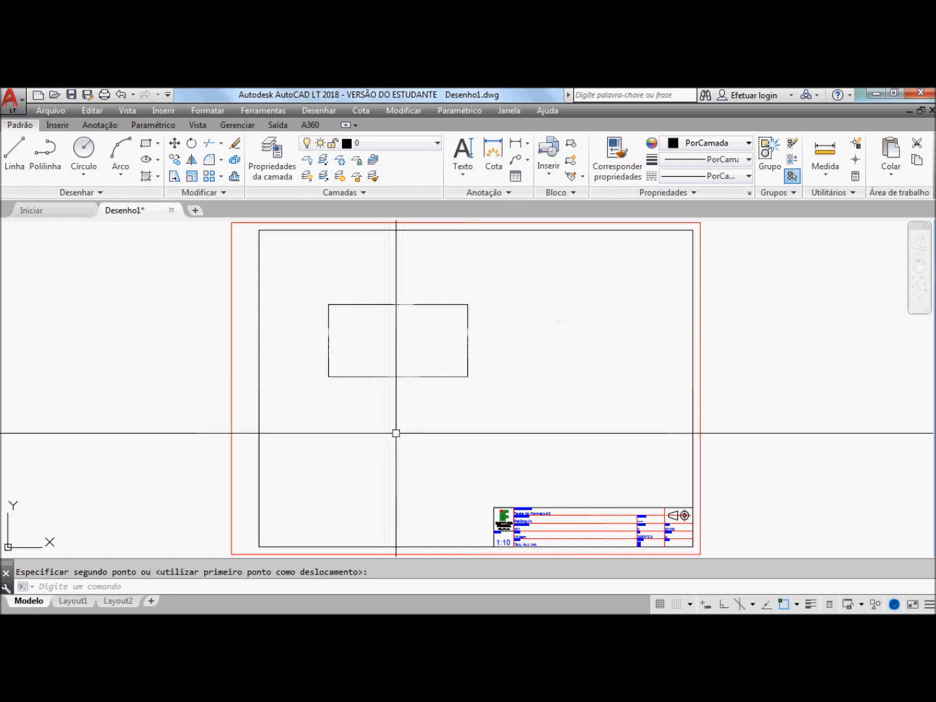
Examine the filled-in fields of the inserted title block up close, then return to the whole sheet
{"action": "left_click", "coordinate": [918, 297]}
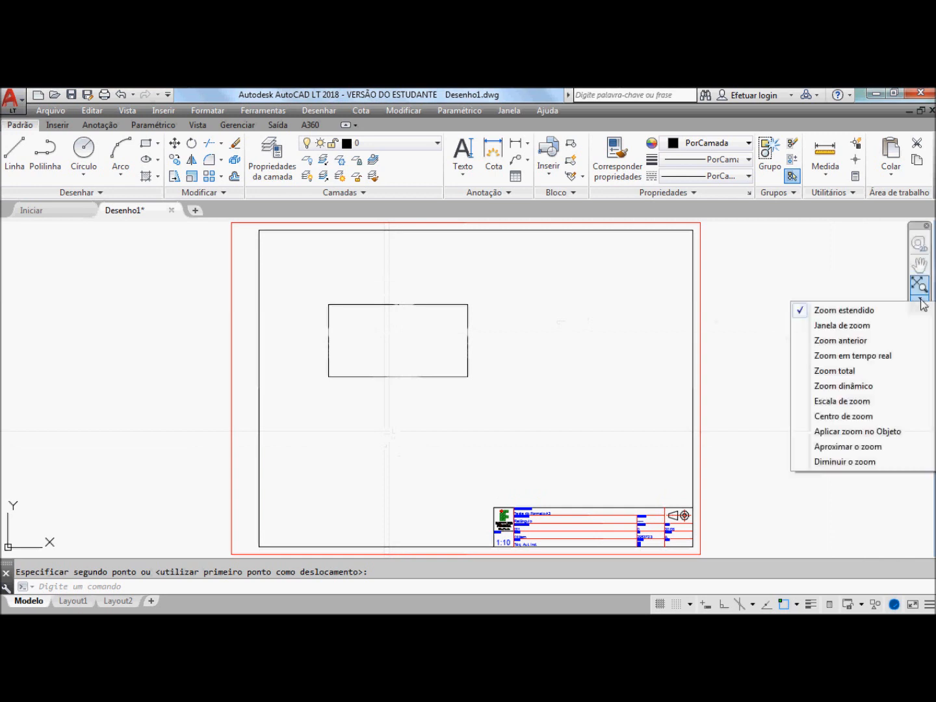
{"action": "left_click", "coordinate": [861, 324]}
{"action": "left_click", "coordinate": [699, 501]}
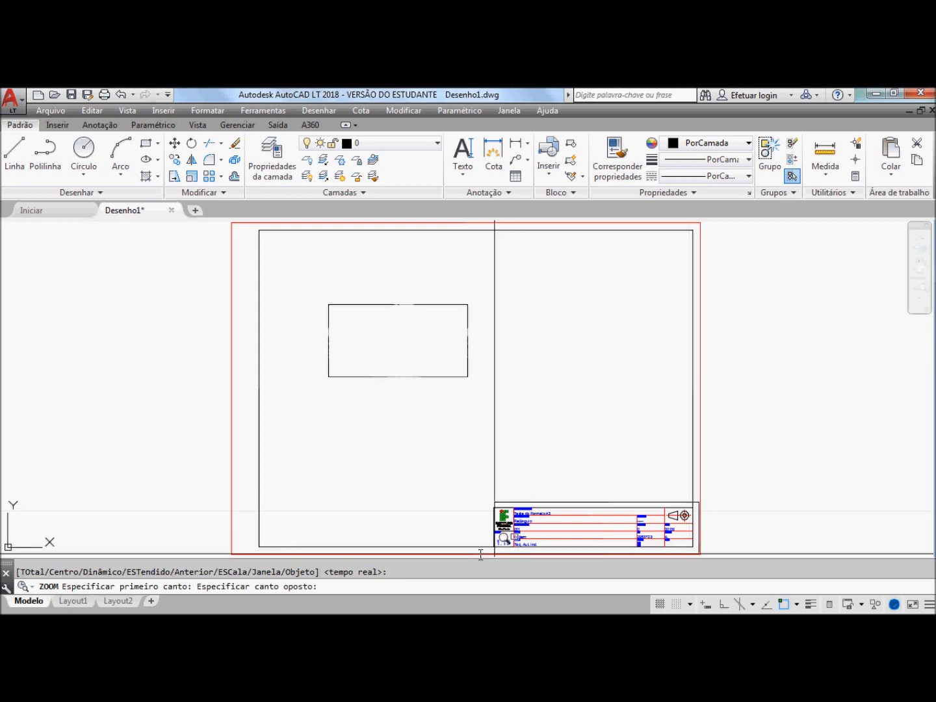
{"action": "left_click", "coordinate": [484, 554]}
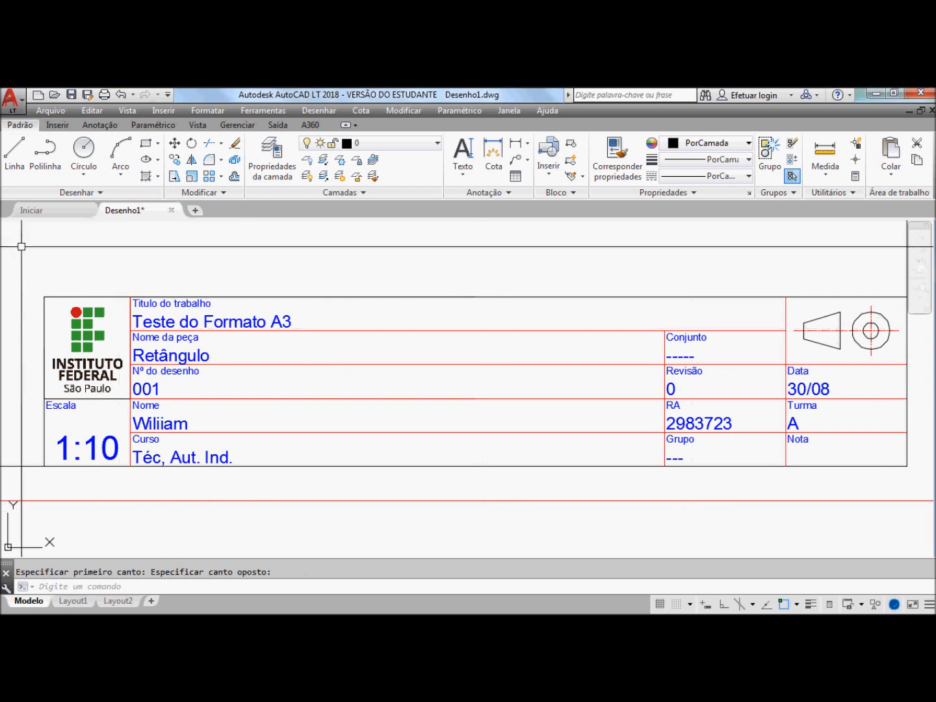
{"action": "left_click", "coordinate": [919, 297]}
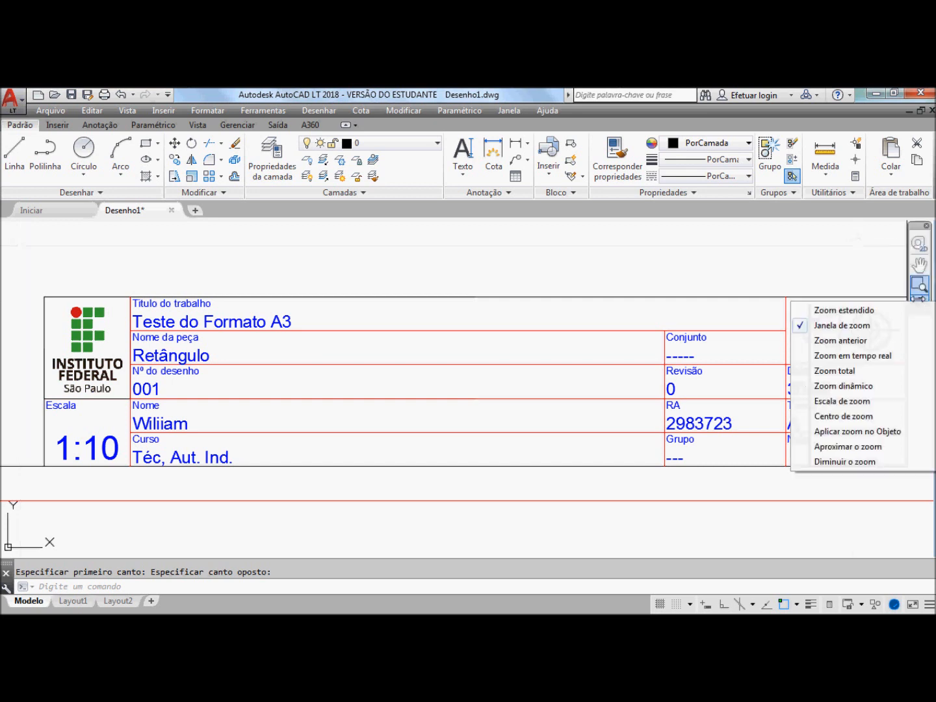
{"action": "left_click", "coordinate": [882, 312]}
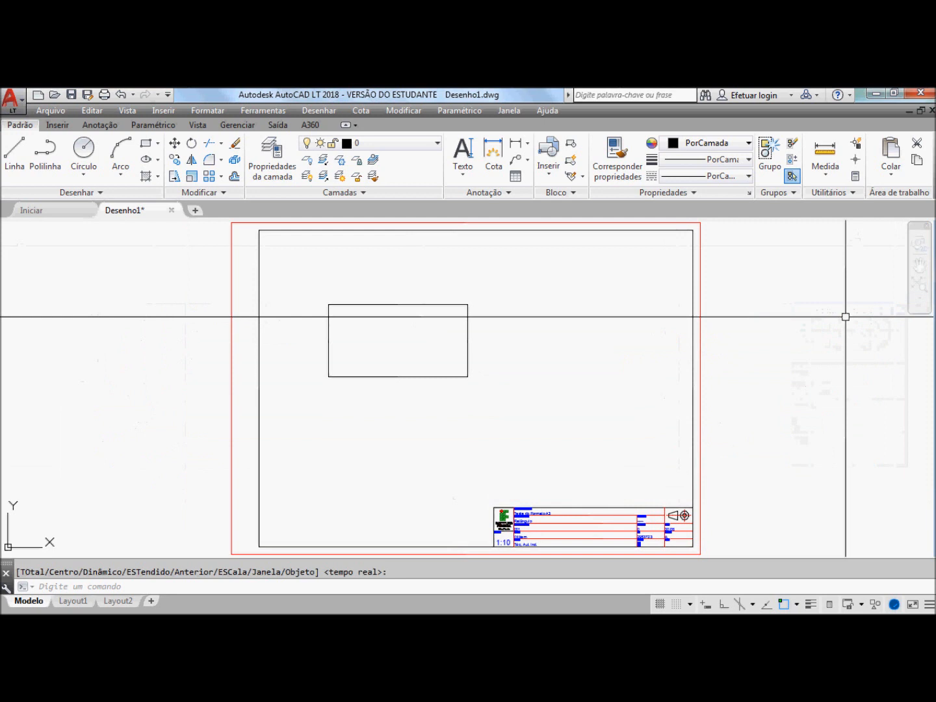